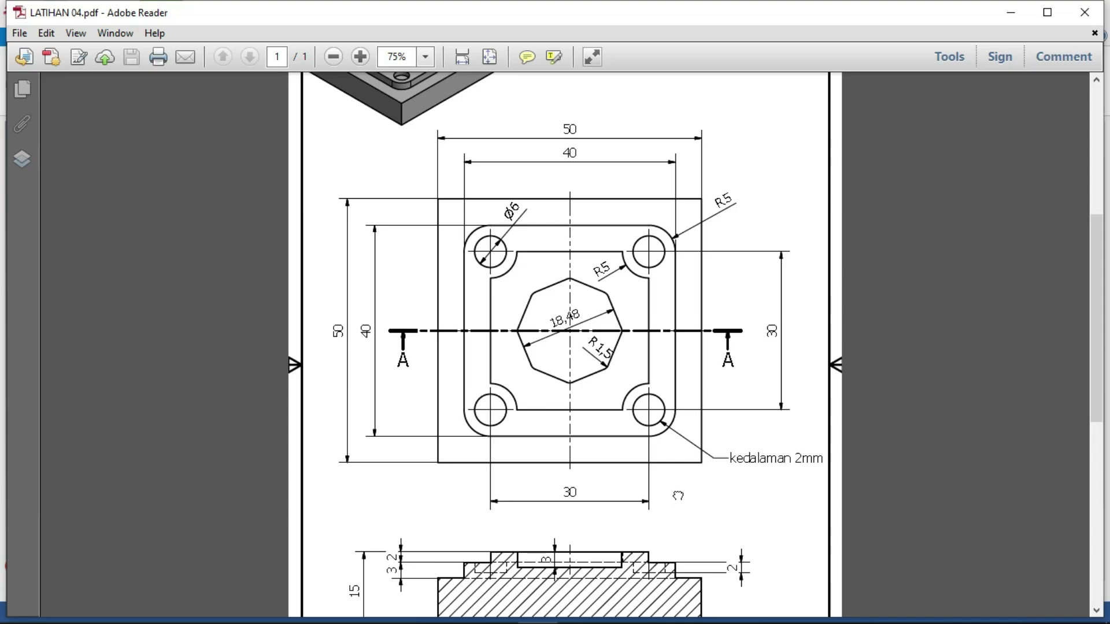
- Pan the LATIHAN 04 PDF to review the top view, isometric view and title block
{"action": "scroll", "coordinate": [679, 495], "scroll_direction": "down", "scroll_amount": 1}
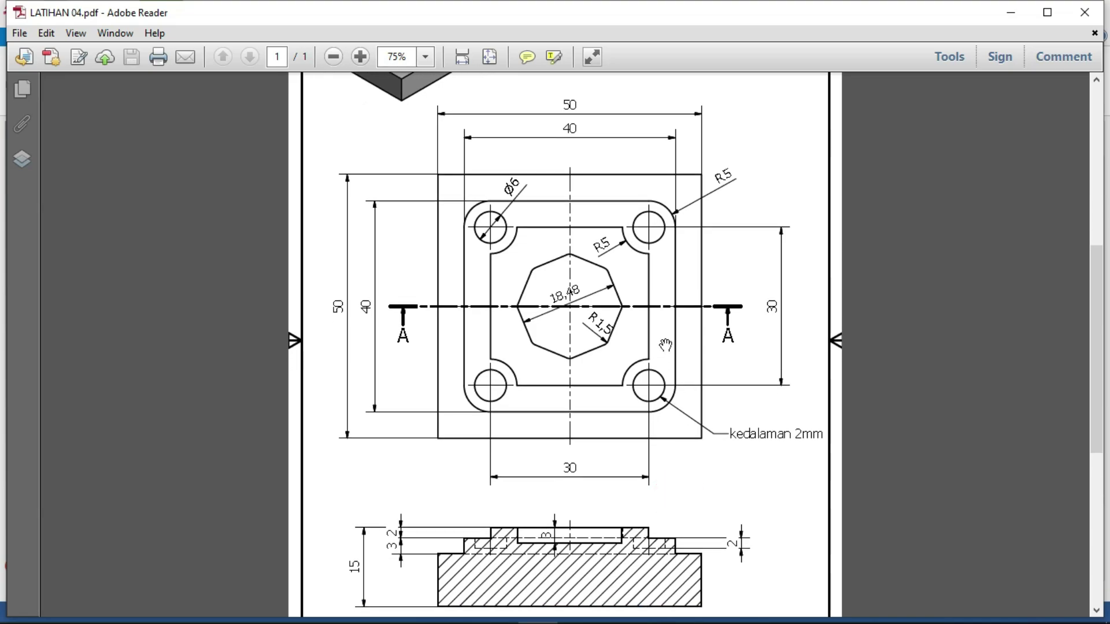
{"action": "left_click_drag", "start_coordinate": [666, 345], "coordinate": [667, 387]}
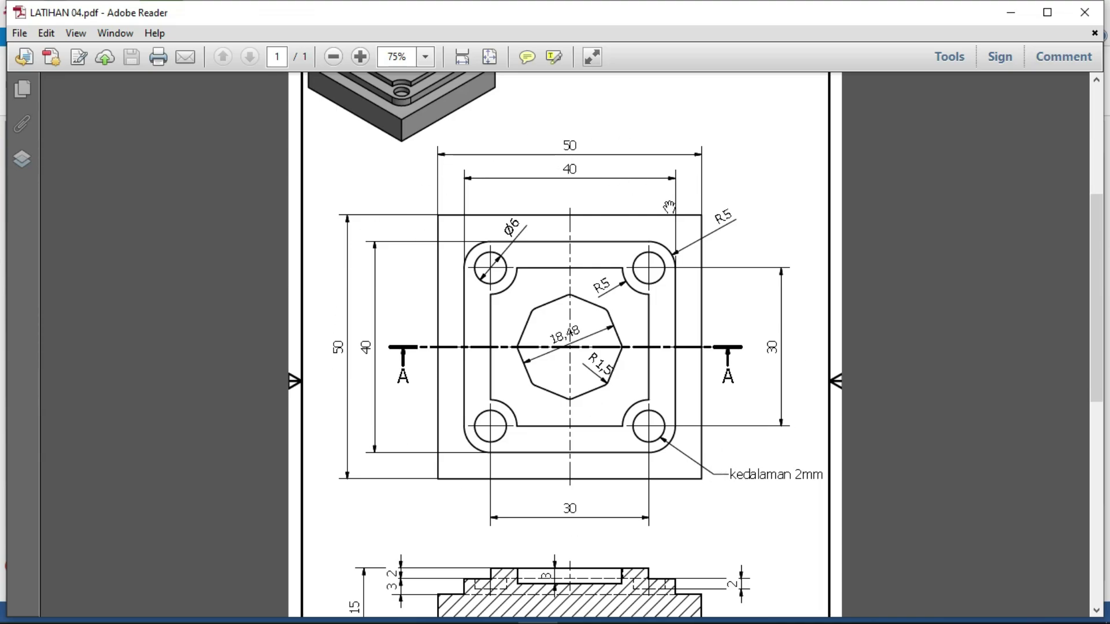
{"action": "mouse_move", "coordinate": [649, 494]}
{"action": "left_mouse_down"}
{"action": "mouse_move", "coordinate": [665, 478]}
{"action": "mouse_move", "coordinate": [669, 507]}
{"action": "left_mouse_up"}
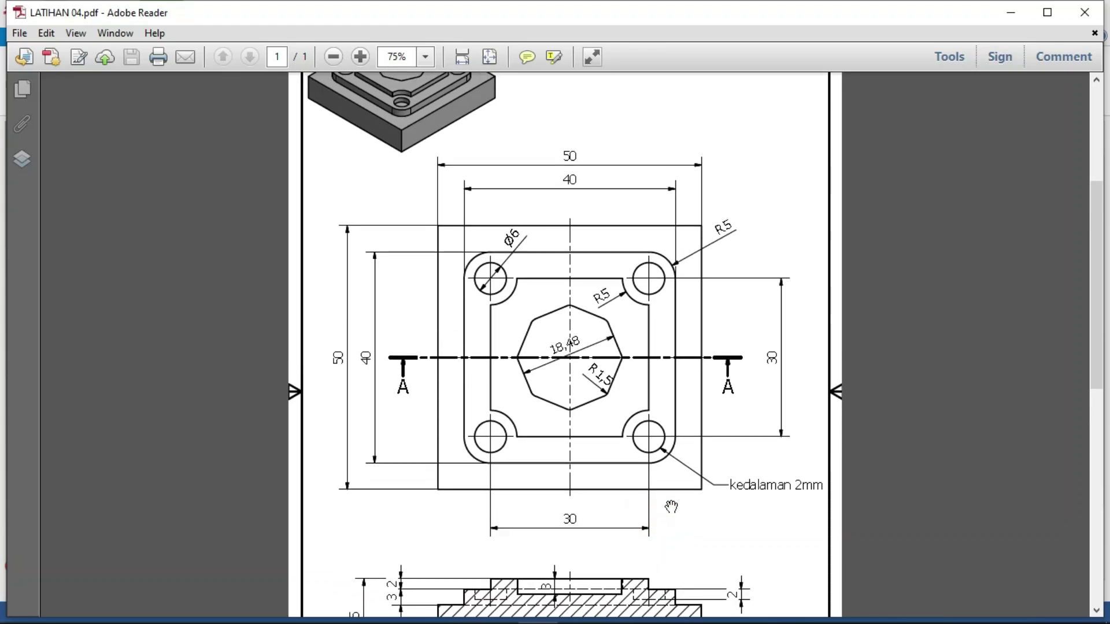
{"action": "left_click_drag", "start_coordinate": [584, 273], "coordinate": [601, 365]}
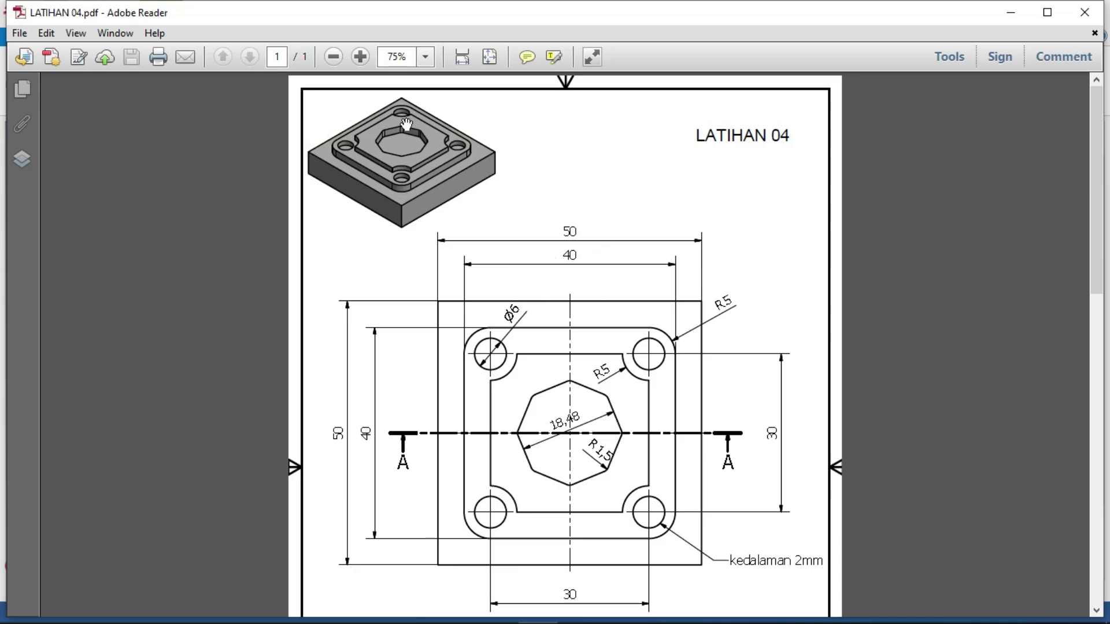
- Zoom the drawing to 100% and reframe it, then bring up the Start menu
{"action": "left_click", "coordinate": [360, 56]}
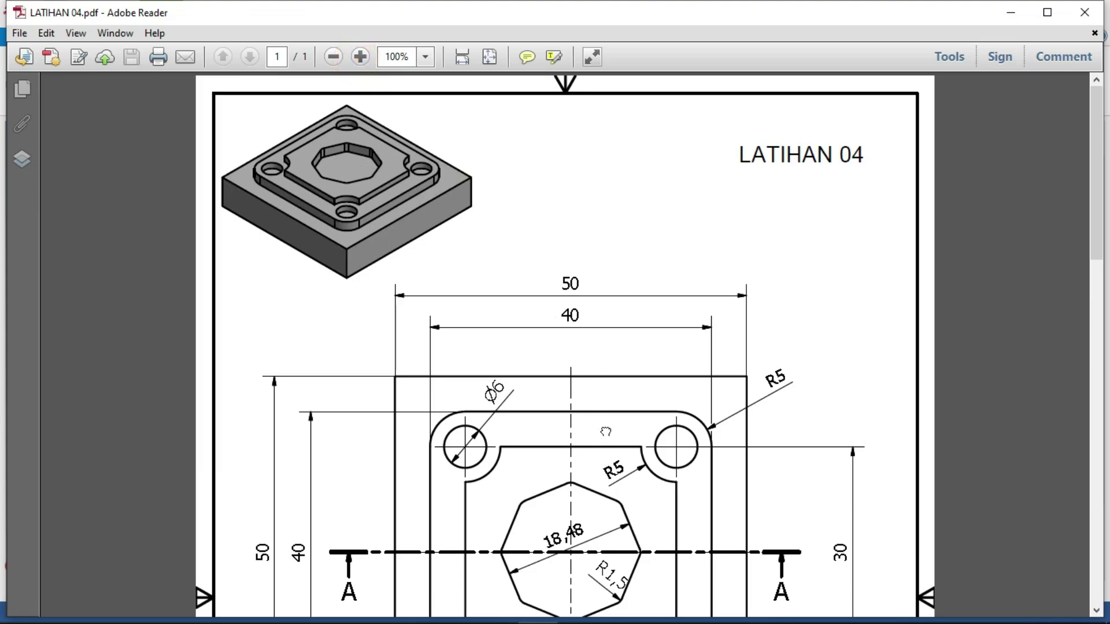
{"action": "left_click_drag", "start_coordinate": [606, 431], "coordinate": [601, 362]}
{"action": "scroll", "coordinate": [601, 362], "scroll_direction": "down", "scroll_amount": 5}
{"action": "left_click_drag", "start_coordinate": [620, 441], "coordinate": [625, 495]}
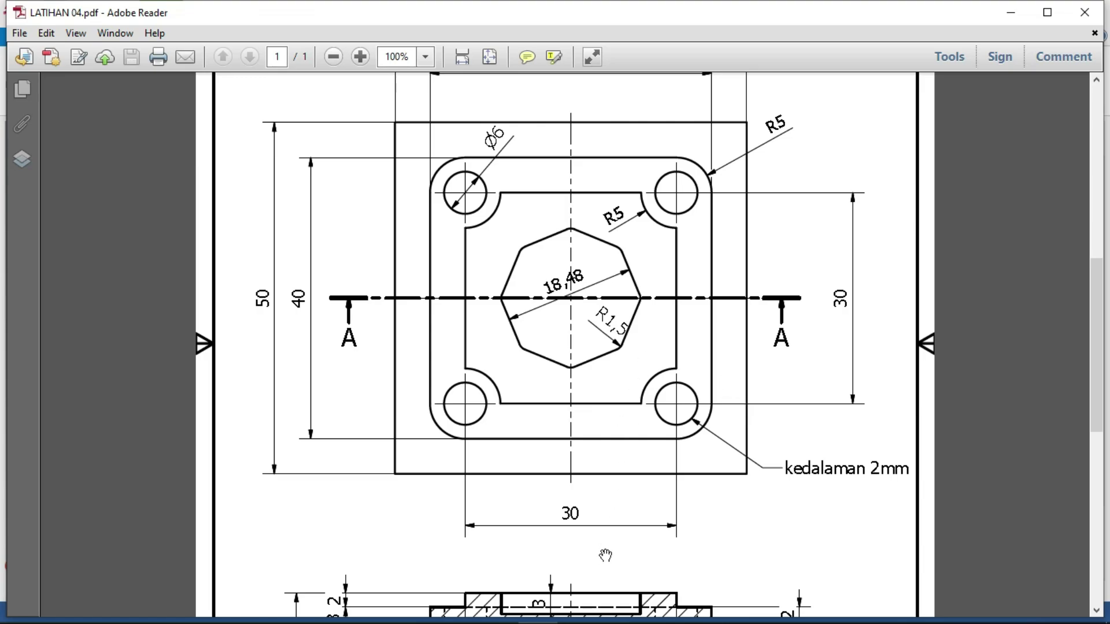
{"action": "key", "text": "super"}
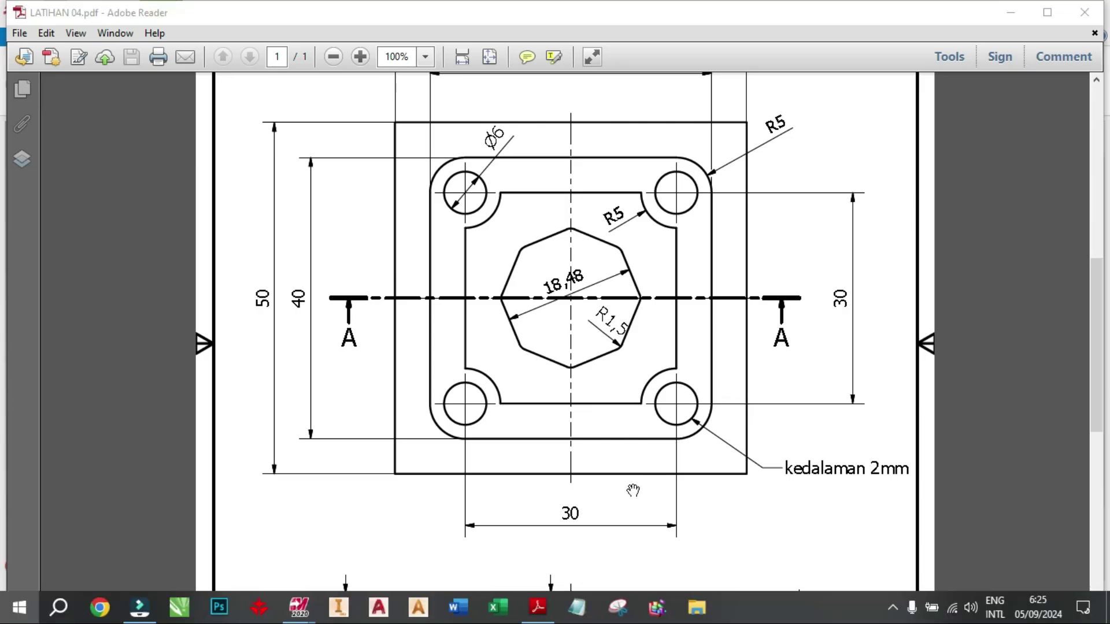
{"action": "mouse_move", "coordinate": [299, 607]}
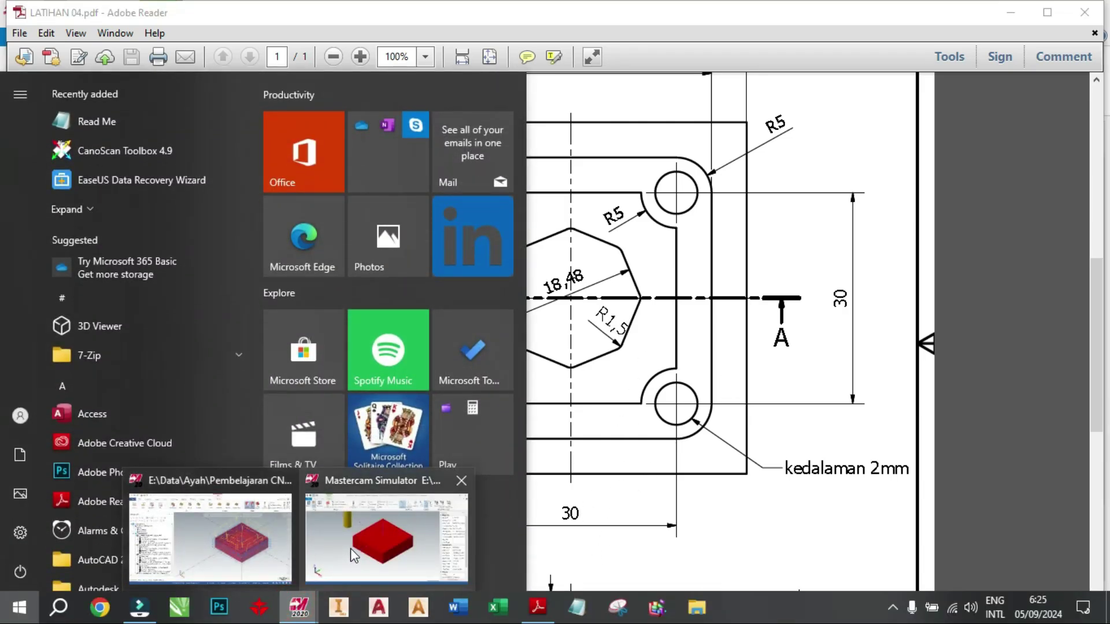
- Play the LATIHAN 4 machining simulation in Mastercam Simulator through all seven operations
{"action": "left_click", "coordinate": [350, 548]}
{"action": "left_click", "coordinate": [441, 534]}
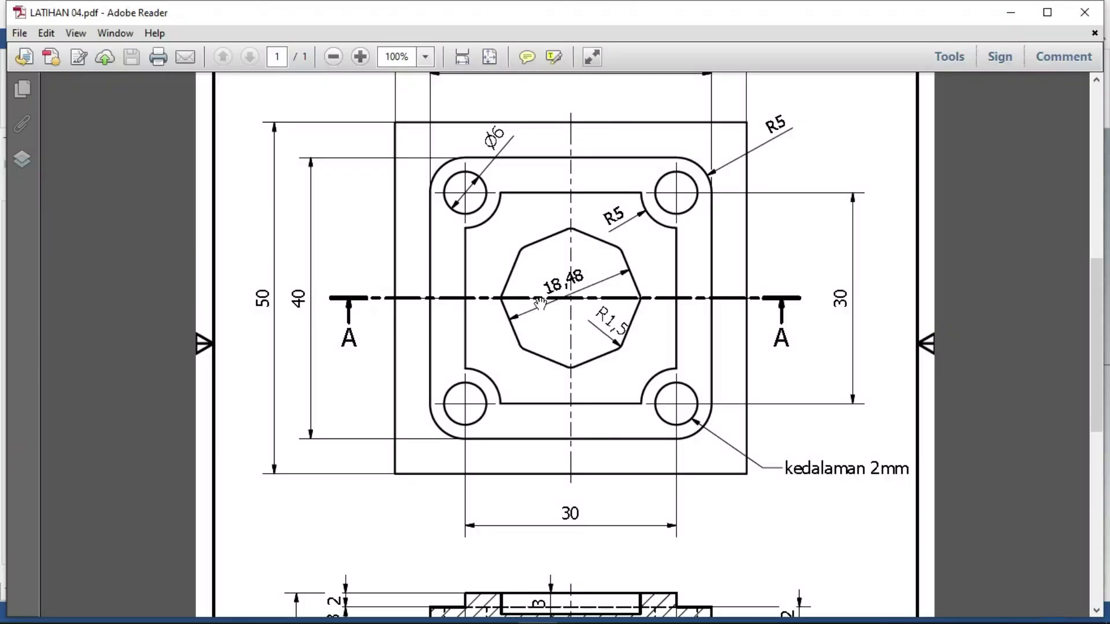
{"action": "scroll", "coordinate": [564, 299], "scroll_direction": "up", "scroll_amount": 1}
- Recheck the top view's 50 mm outer dimension in the PDF, then show all open windows
{"action": "scroll", "coordinate": [564, 299], "scroll_direction": "up", "scroll_amount": 1}
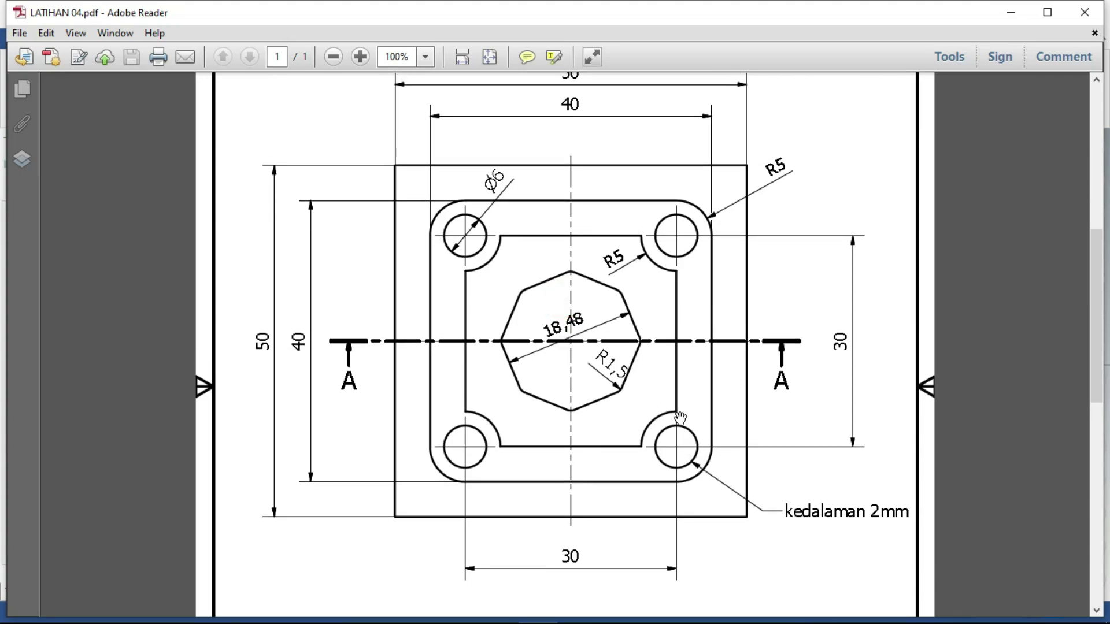
{"action": "left_click_drag", "start_coordinate": [542, 238], "coordinate": [541, 262]}
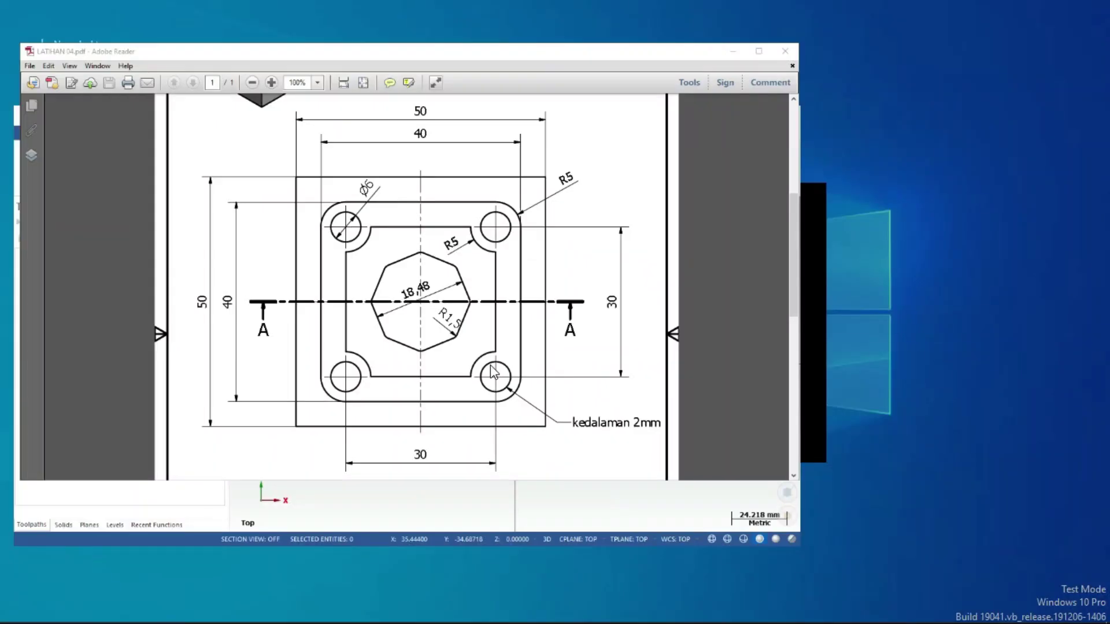
{"action": "key", "text": "super+Tab"}
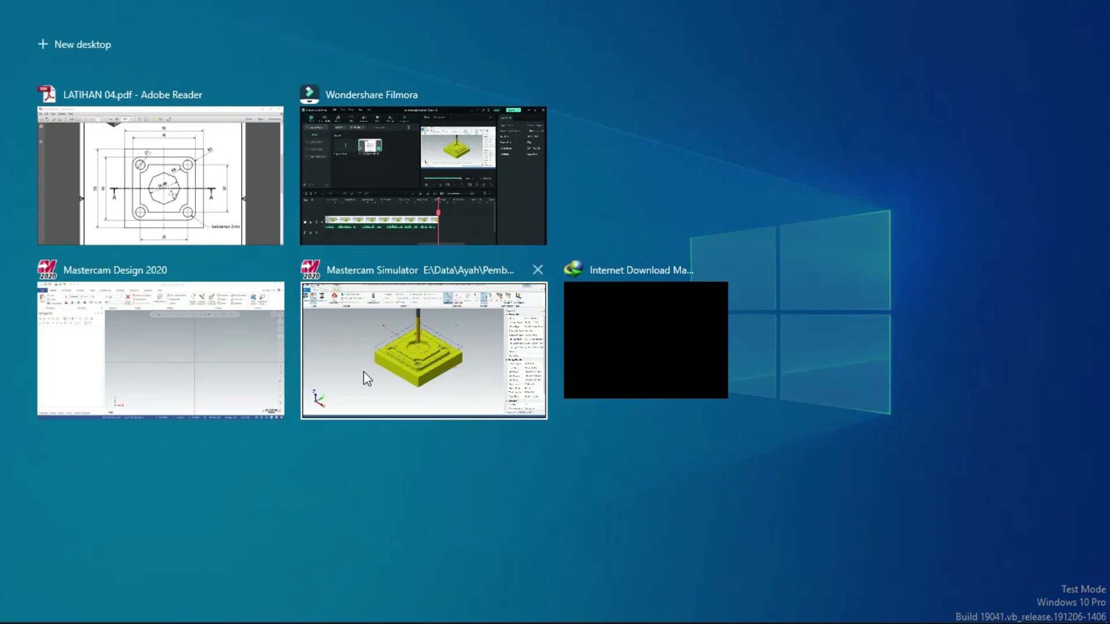
- Start a Mastercam rectangle anchored to its centre with the width locked
{"action": "left_click", "coordinate": [204, 376]}
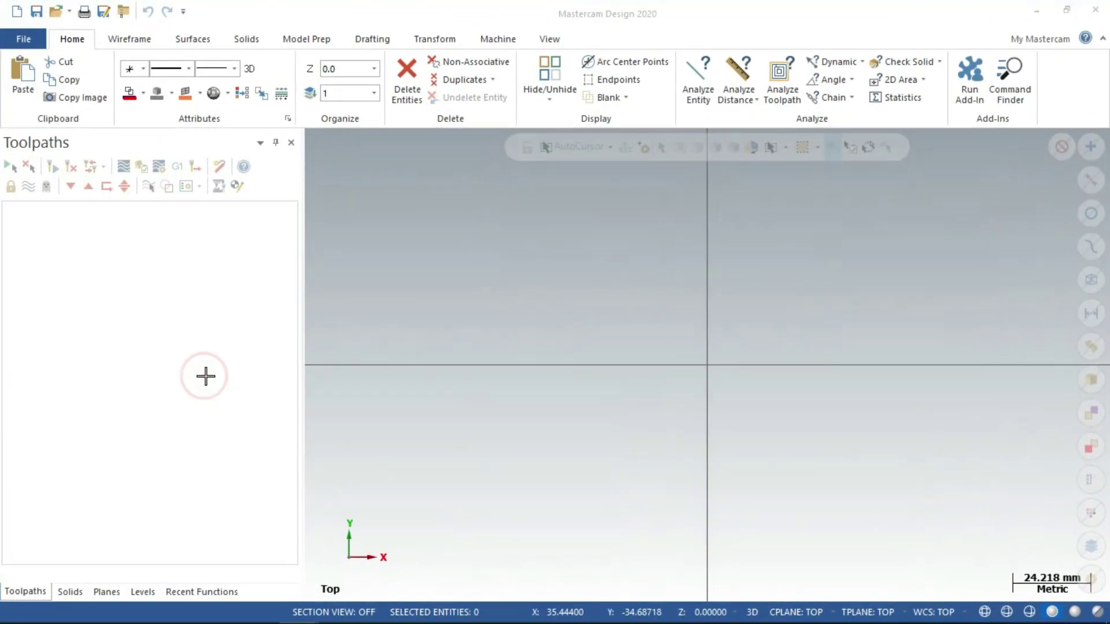
{"action": "left_click", "coordinate": [145, 41]}
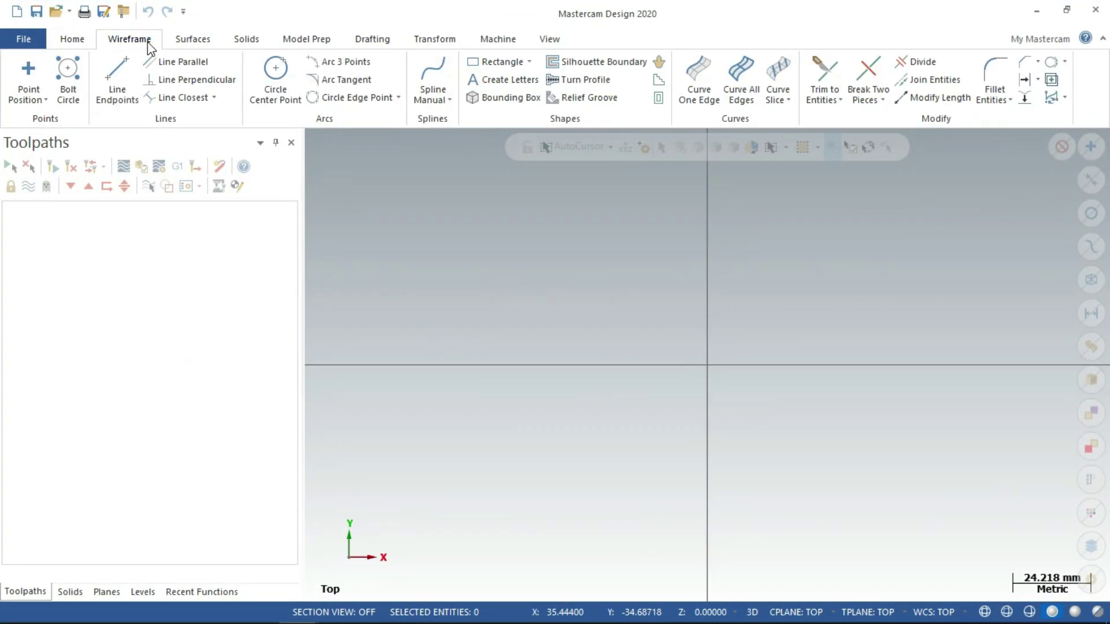
{"action": "left_click", "coordinate": [495, 66]}
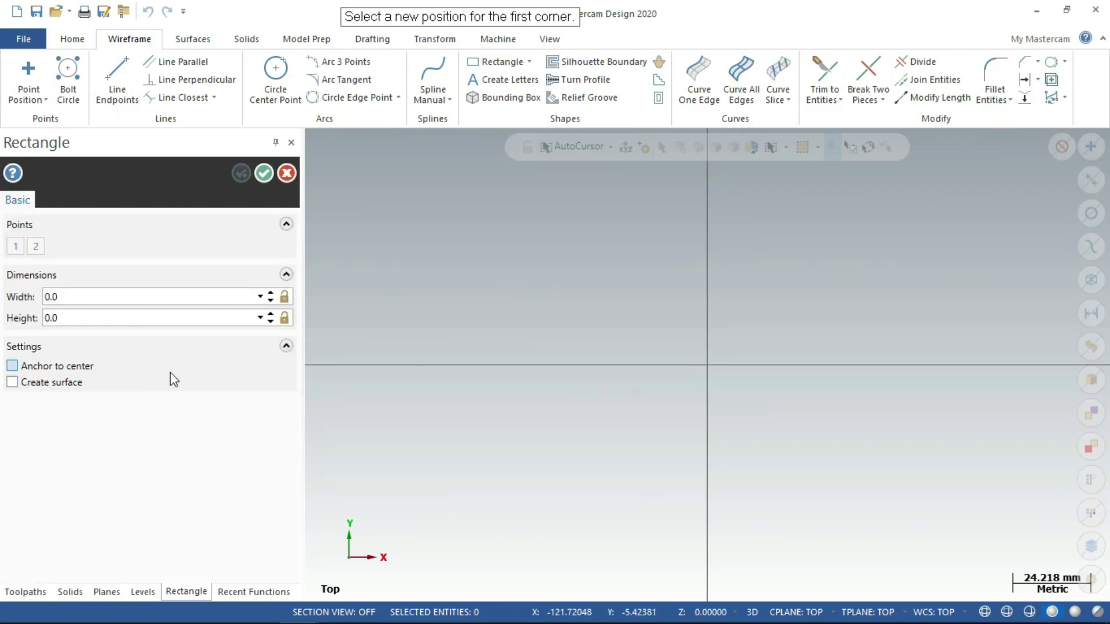
{"action": "left_click", "coordinate": [12, 367]}
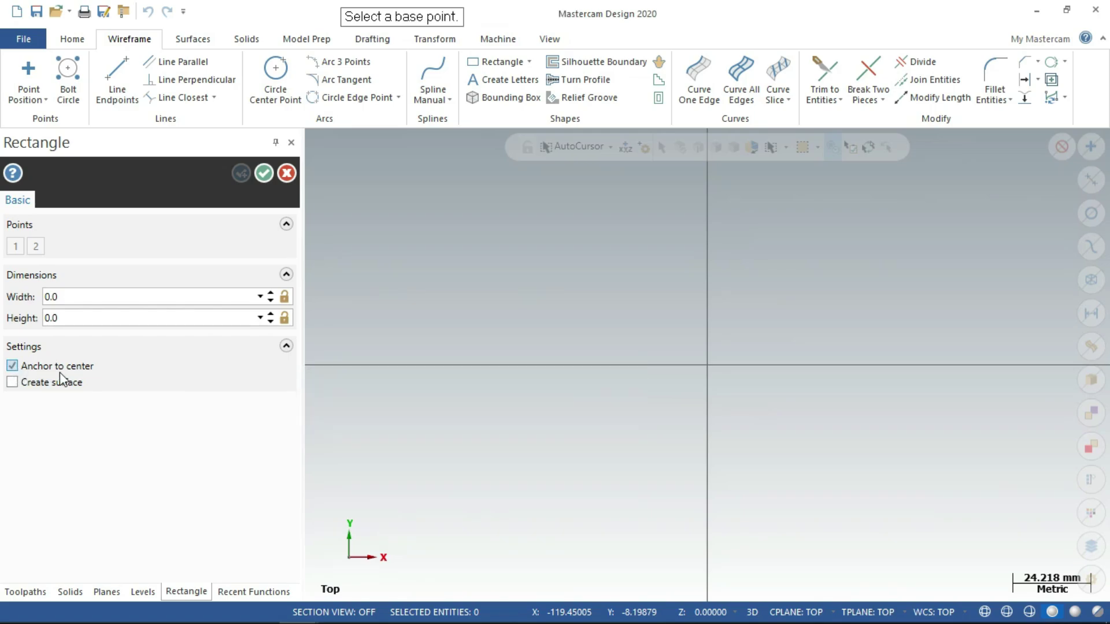
{"action": "left_click", "coordinate": [284, 297]}
- Draw a 50 × 50 mm square centred on the origin
{"action": "left_click", "coordinate": [121, 292]}
{"action": "type", "text": "50"}
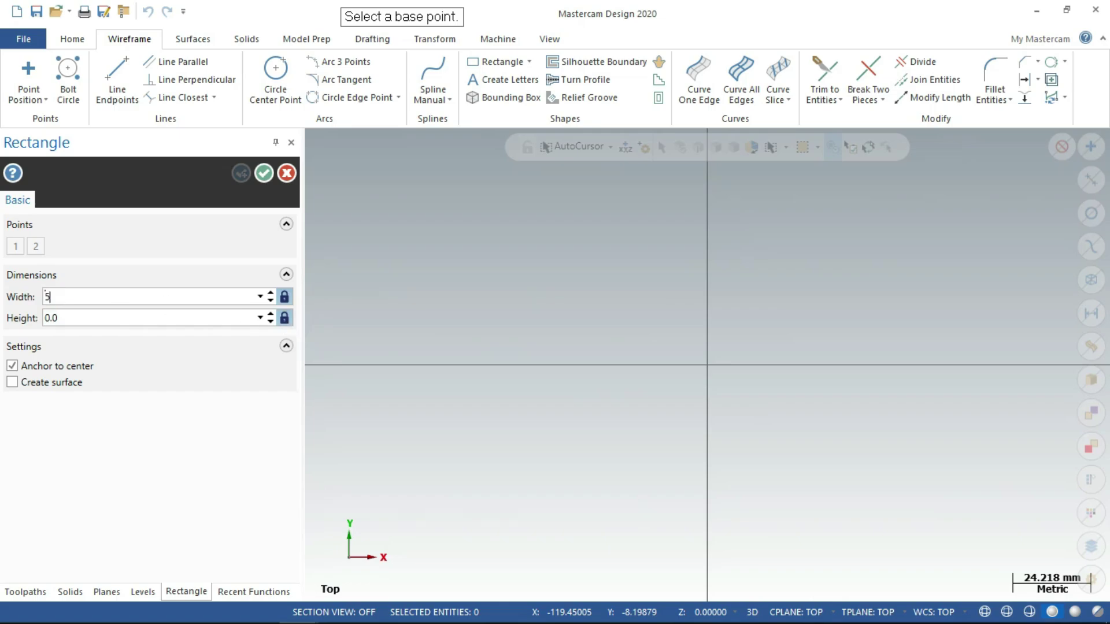
{"action": "key", "text": "Return"}
{"action": "left_click", "coordinate": [104, 319]}
{"action": "type", "text": "50"}
{"action": "key", "text": "Return"}
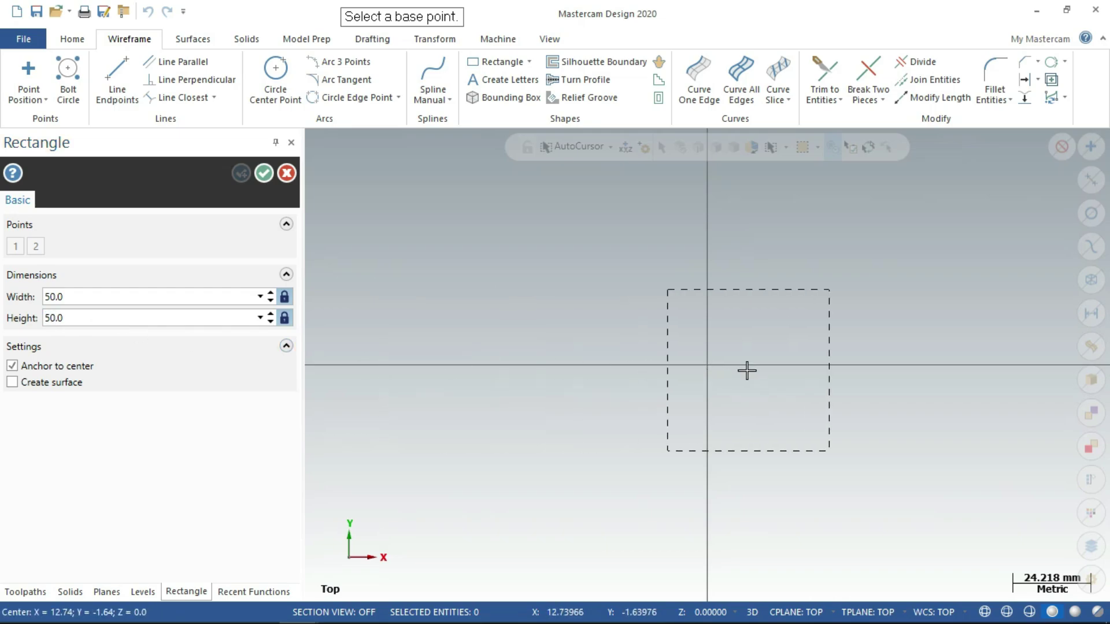
{"action": "left_click", "coordinate": [708, 366]}
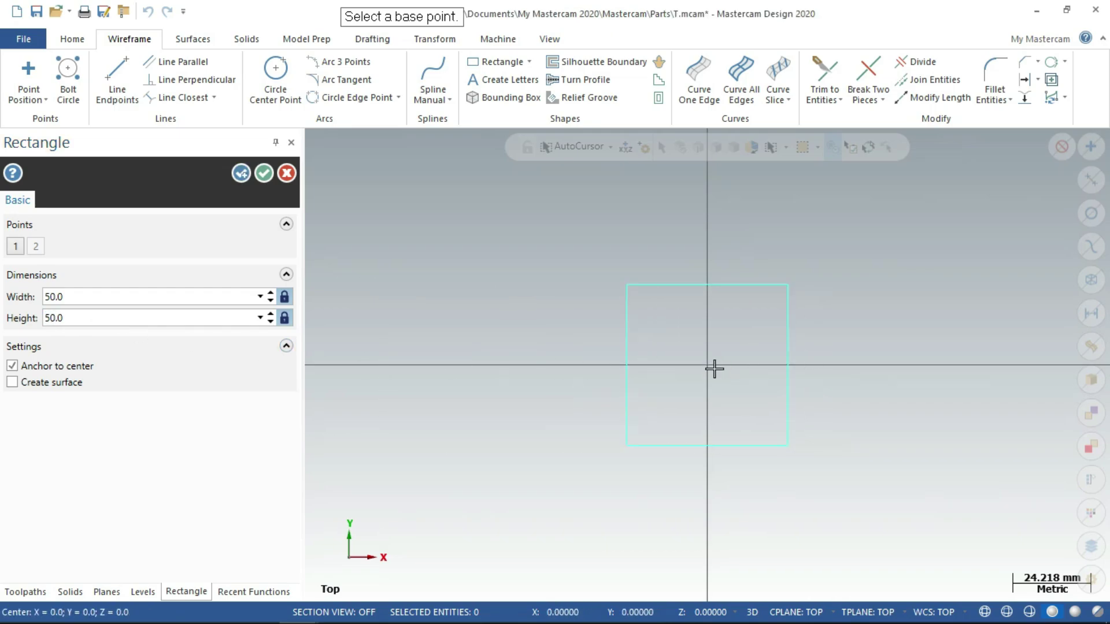
{"action": "left_click", "coordinate": [243, 174]}
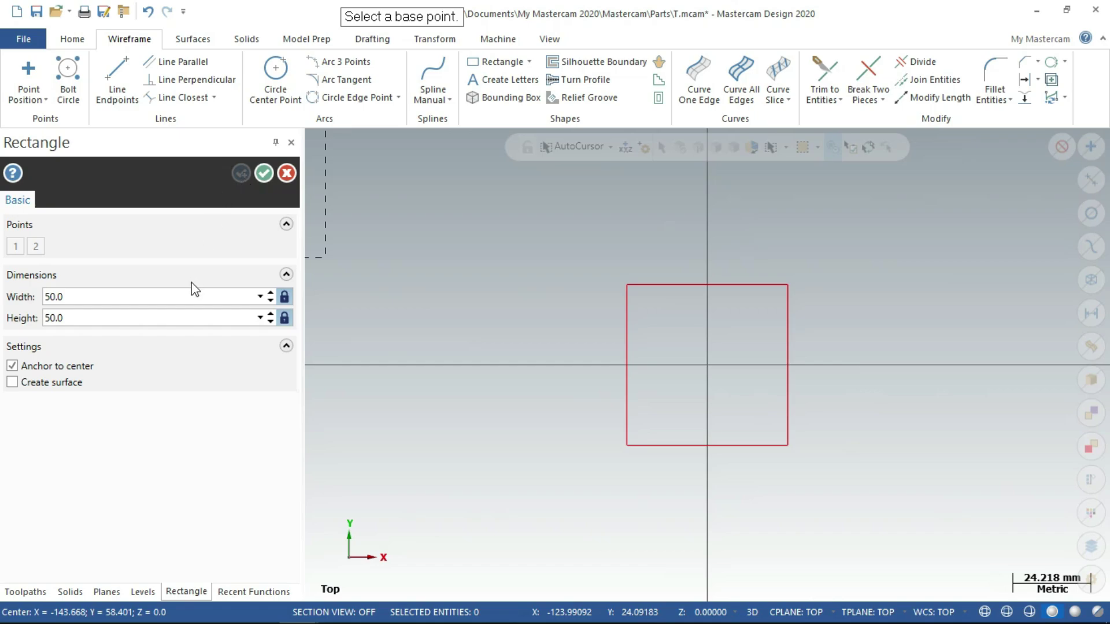
- Draw a 40 × 40 mm square centred on the origin
{"action": "double_click", "coordinate": [179, 297]}
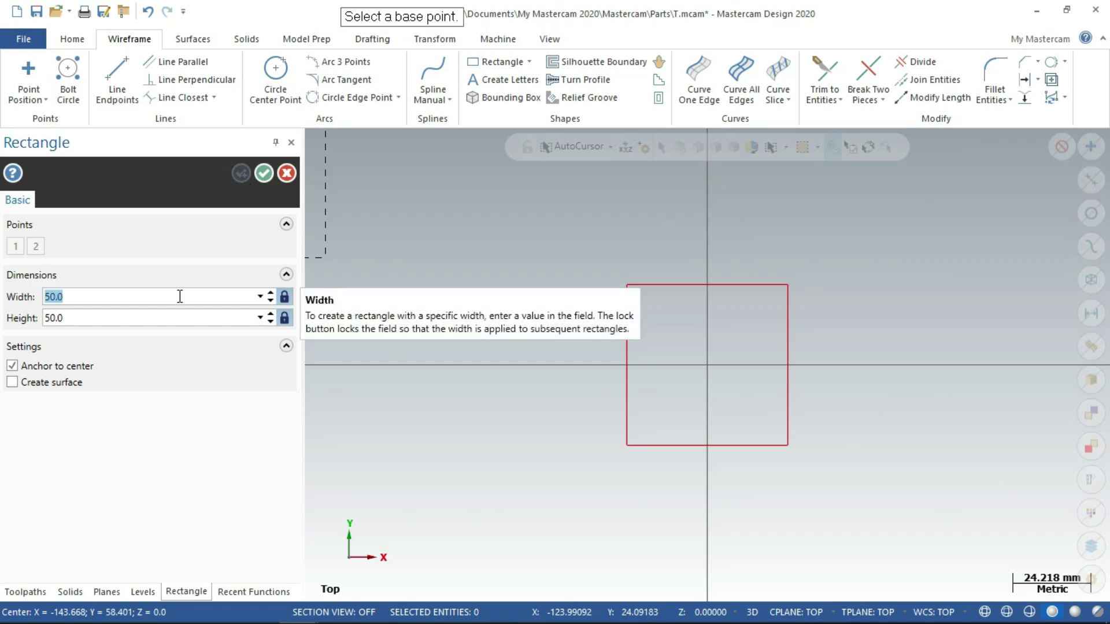
{"action": "type", "text": "40"}
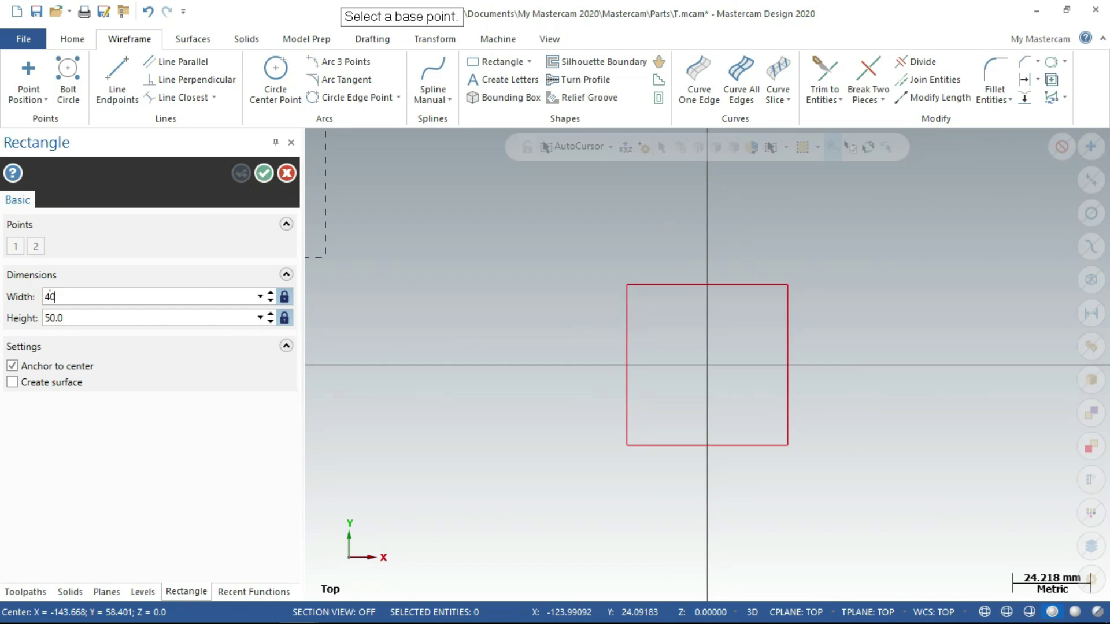
{"action": "double_click", "coordinate": [183, 318]}
{"action": "type", "text": "4"}
{"action": "left_click", "coordinate": [707, 366]}
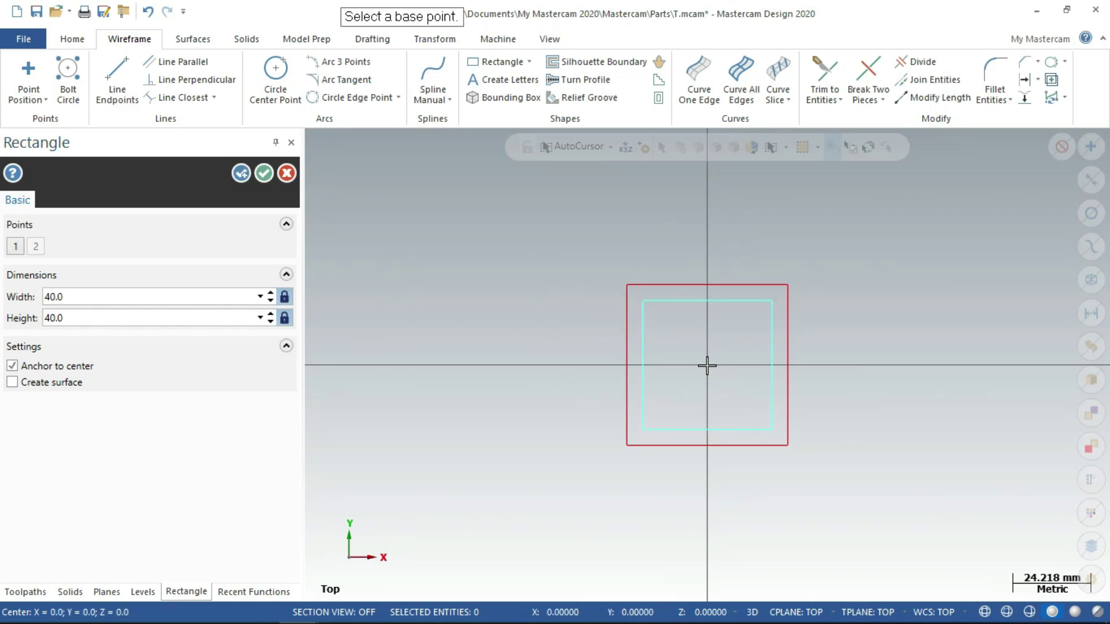
{"action": "left_click", "coordinate": [243, 174]}
- Draw a 30 × 30 mm square centred on the origin
{"action": "left_click", "coordinate": [181, 297]}
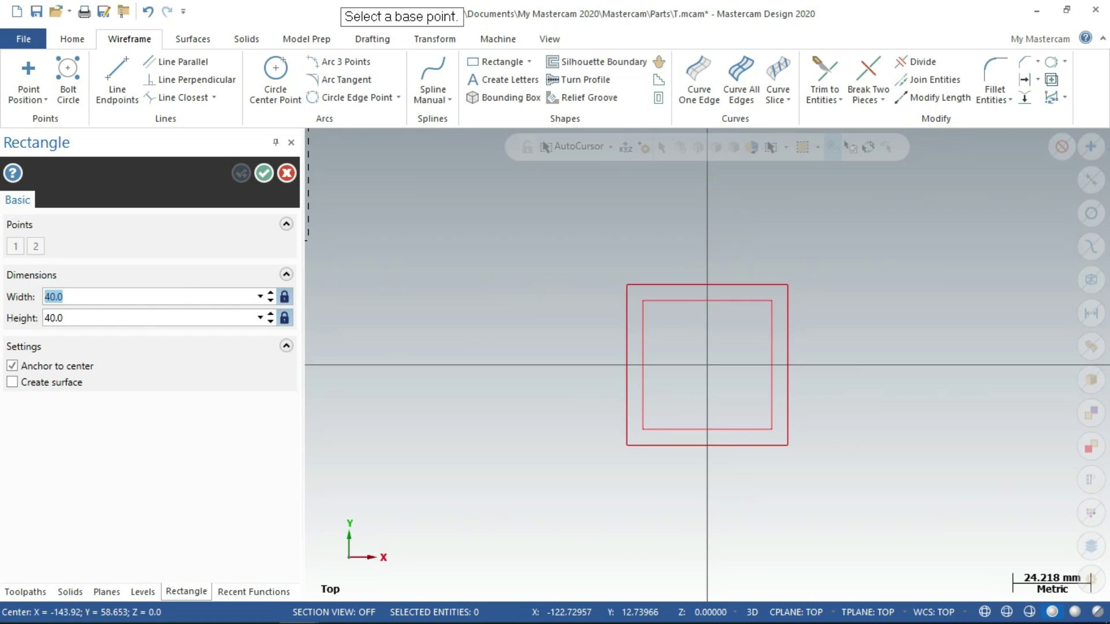
{"action": "type", "text": "30"}
{"action": "left_click", "coordinate": [158, 319]}
{"action": "type", "text": "3"}
{"action": "left_click", "coordinate": [710, 364]}
{"action": "left_click", "coordinate": [242, 171]}
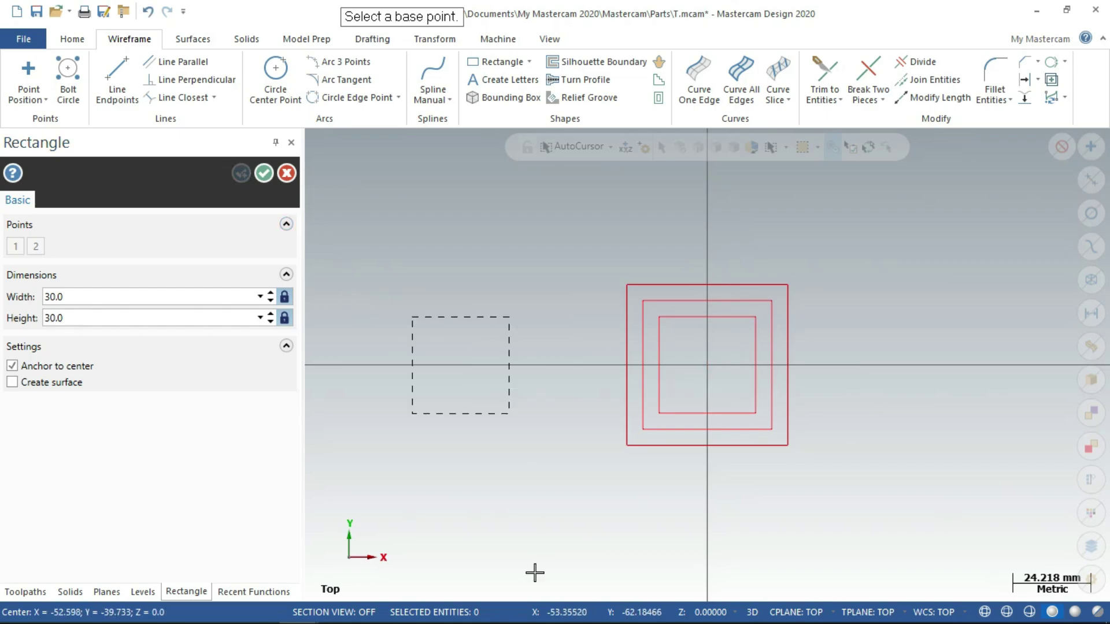
- Check the LATIHAN 04 drawing, then return to Mastercam Design 2020
{"action": "key", "text": "super"}
{"action": "left_click", "coordinate": [538, 607]}
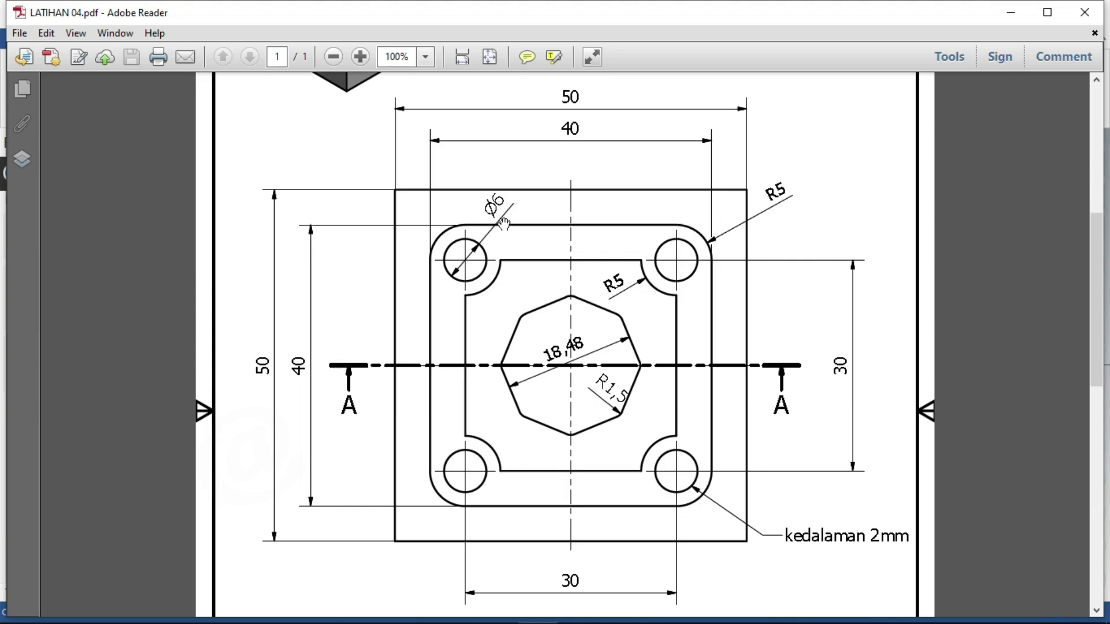
{"action": "key", "text": "super"}
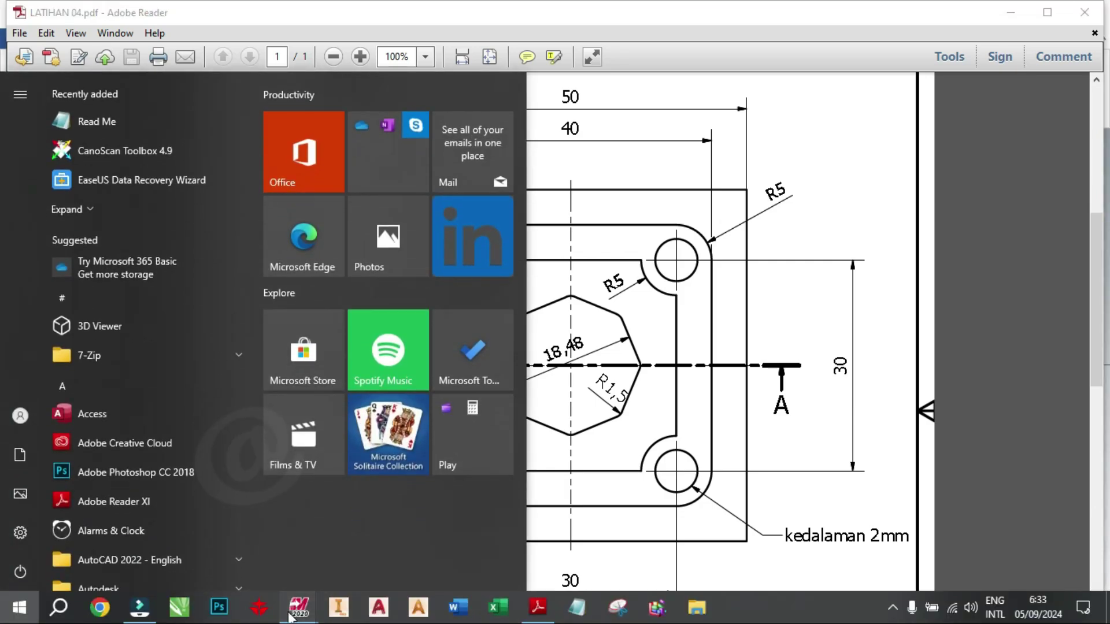
{"action": "left_click", "coordinate": [279, 556]}
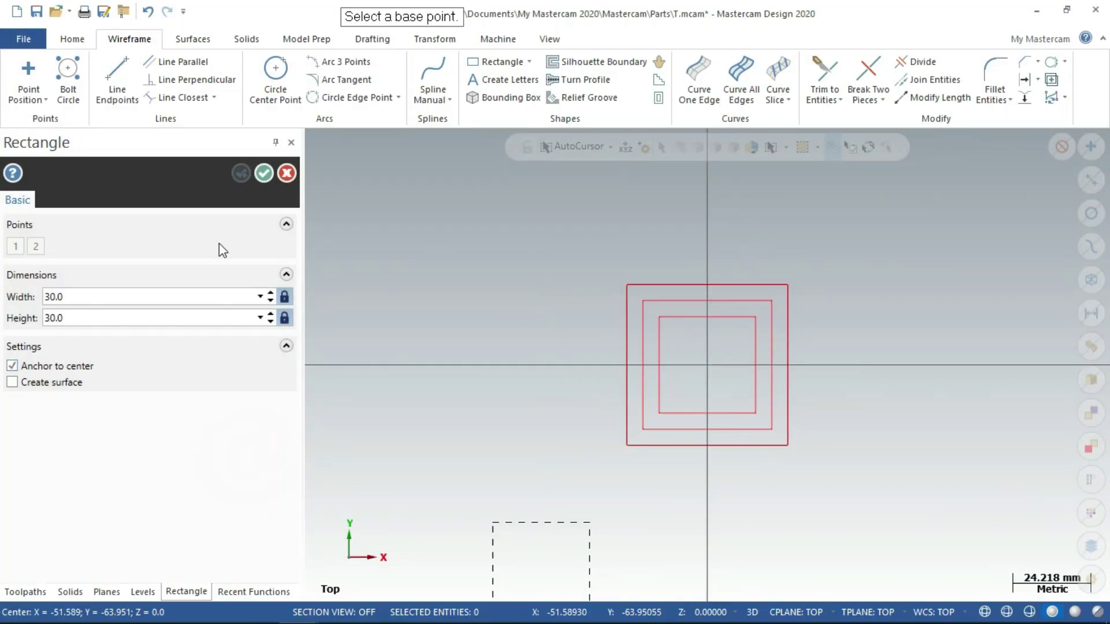
- Place 10 mm circles (radius 5) on the inner square's four corners
{"action": "left_click", "coordinate": [276, 69]}
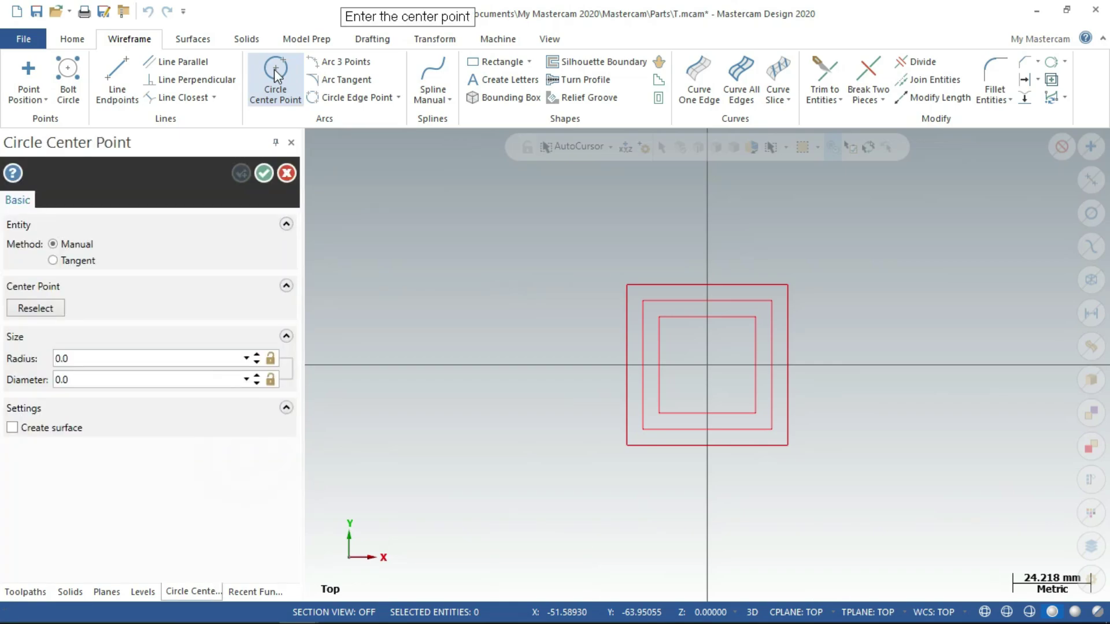
{"action": "left_click", "coordinate": [270, 358]}
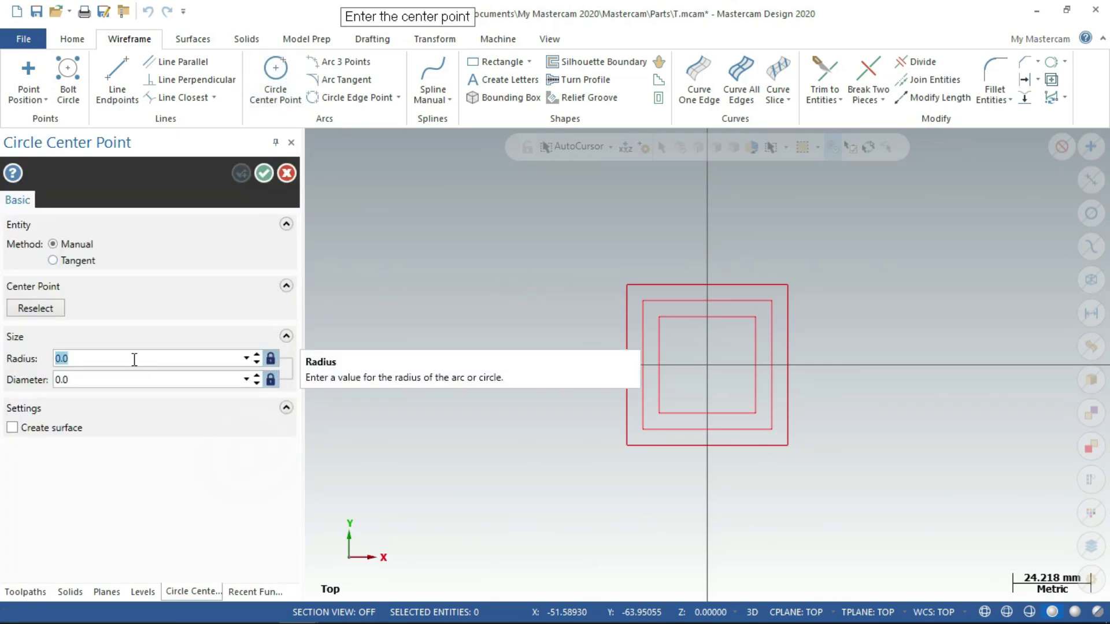
{"action": "type", "text": "5"}
{"action": "key", "text": "Return"}
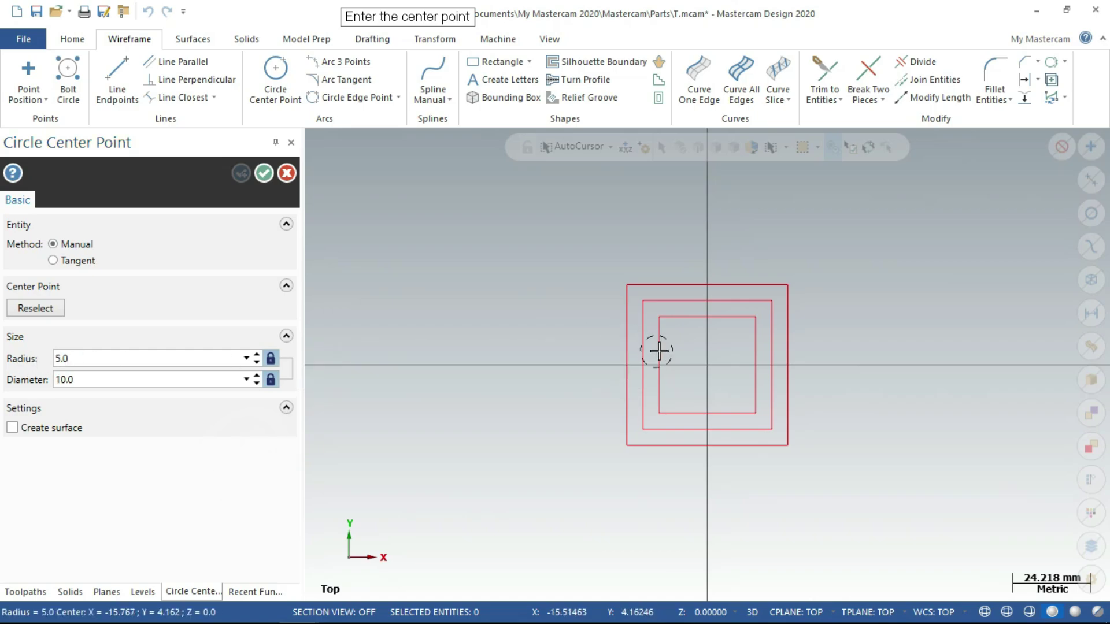
{"action": "scroll", "coordinate": [666, 336], "scroll_direction": "up", "scroll_amount": 1}
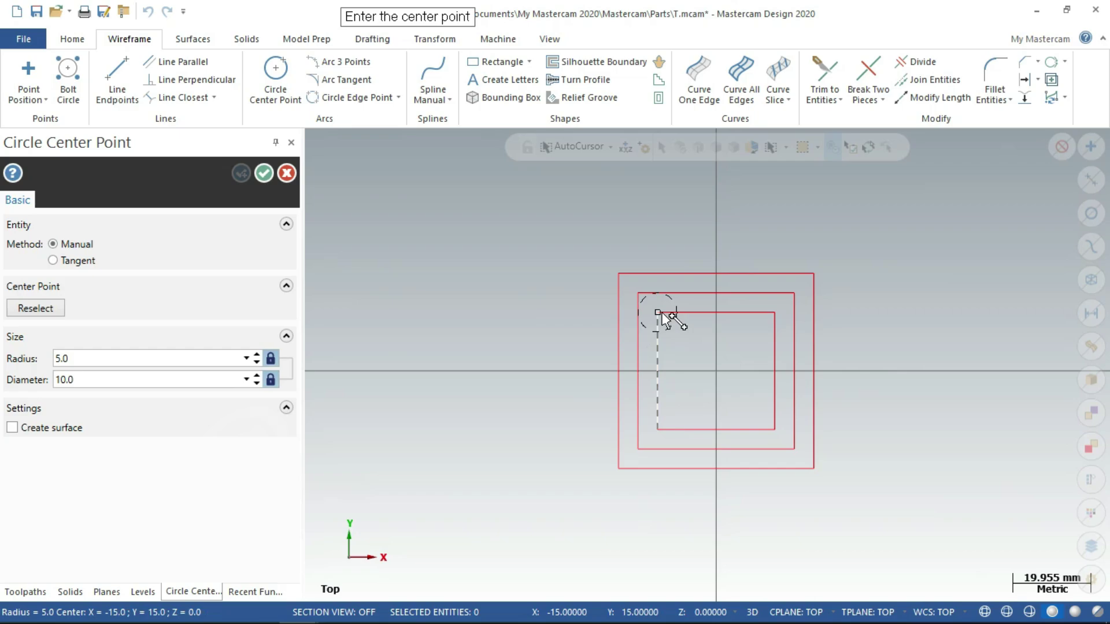
{"action": "scroll", "coordinate": [661, 312], "scroll_direction": "up", "scroll_amount": 1}
{"action": "left_click", "coordinate": [656, 313]}
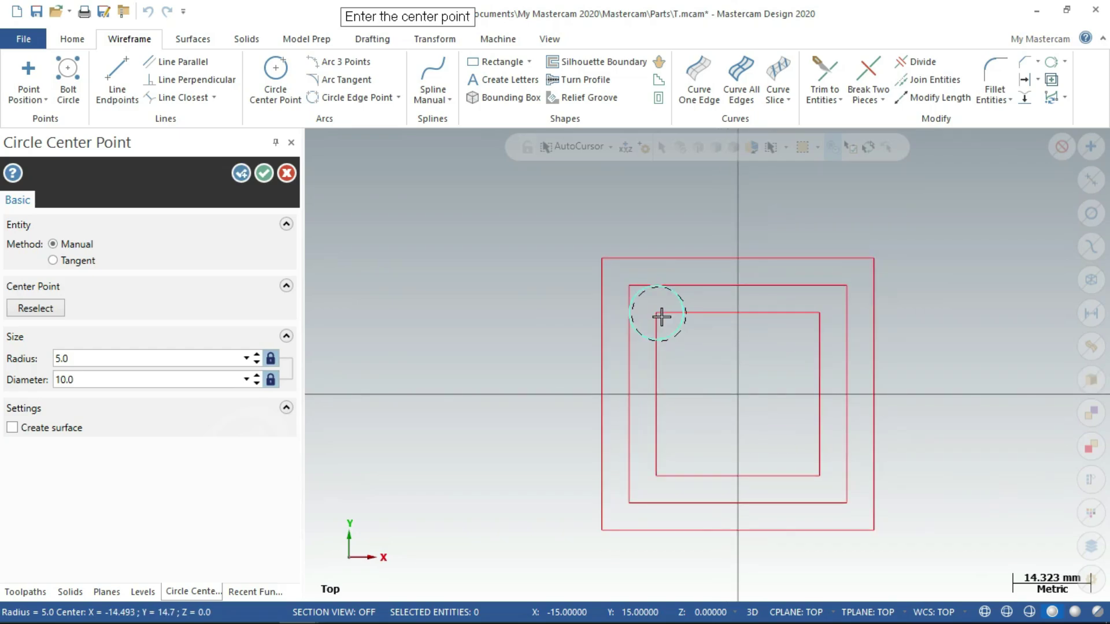
{"action": "left_click", "coordinate": [820, 312]}
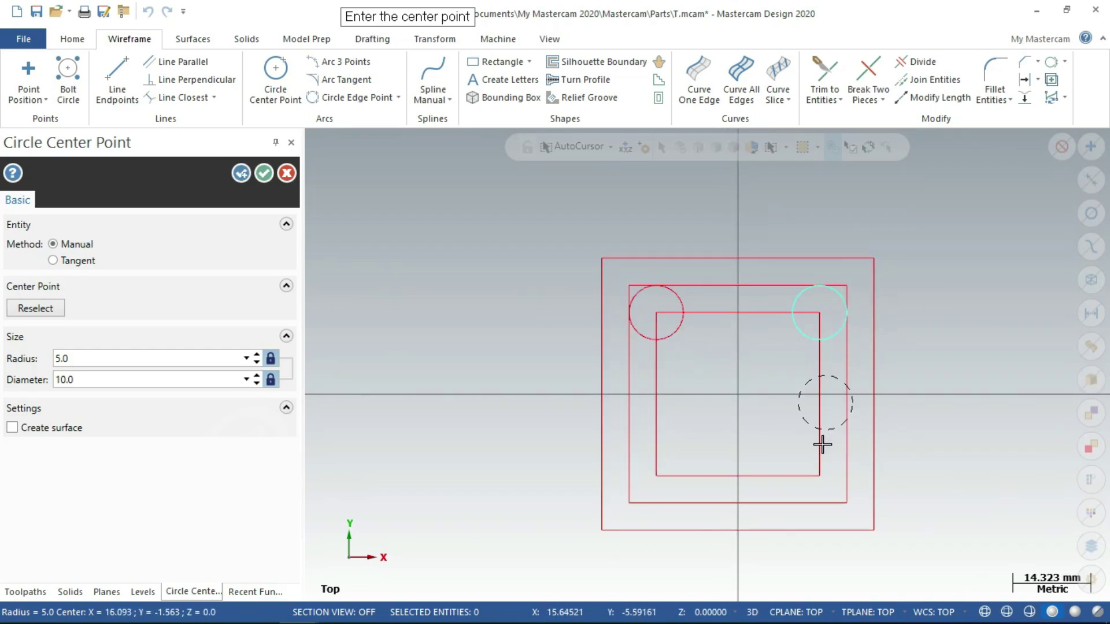
{"action": "left_click", "coordinate": [819, 475]}
{"action": "left_click", "coordinate": [657, 475]}
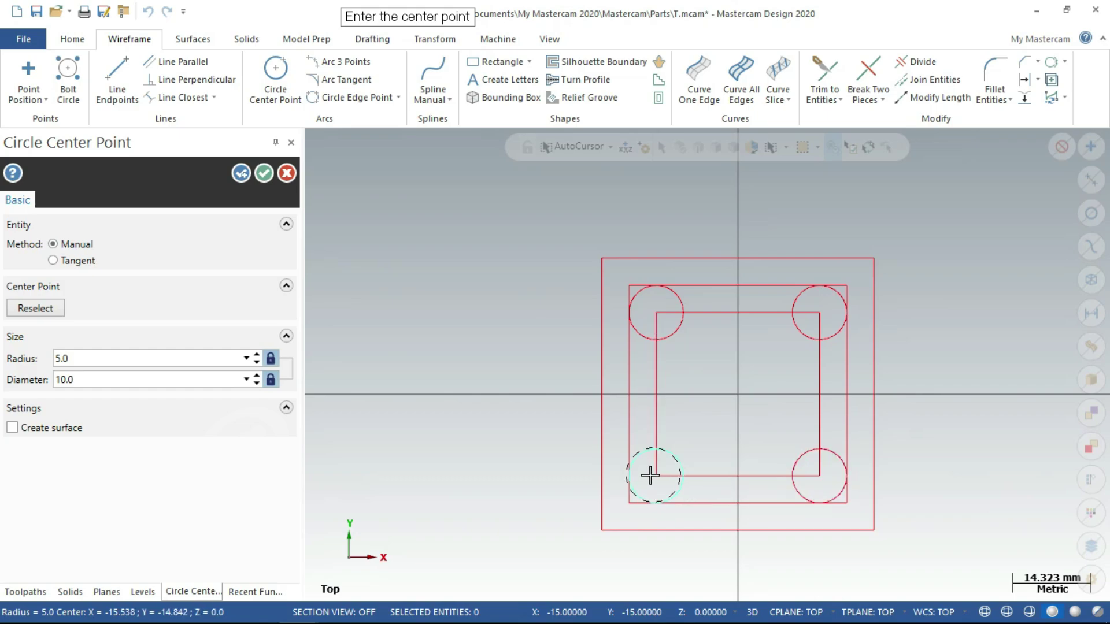
{"action": "left_click", "coordinate": [241, 173]}
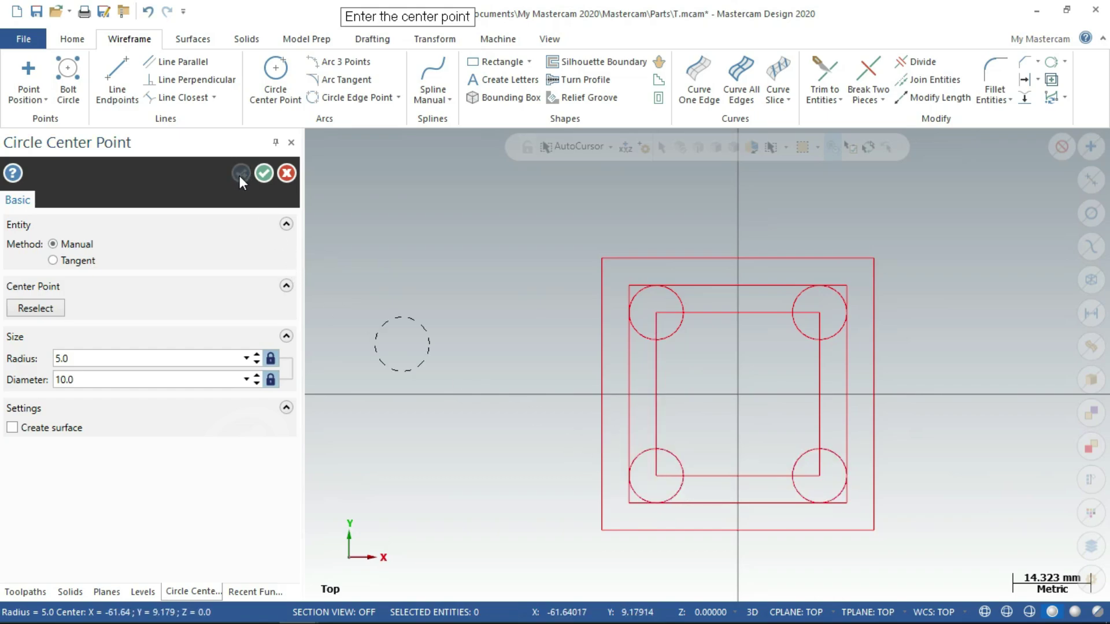
- Add concentric 6 mm diameter circles on the same four corners
{"action": "double_click", "coordinate": [161, 380]}
{"action": "type", "text": "6"}
{"action": "key", "text": "Tab"}
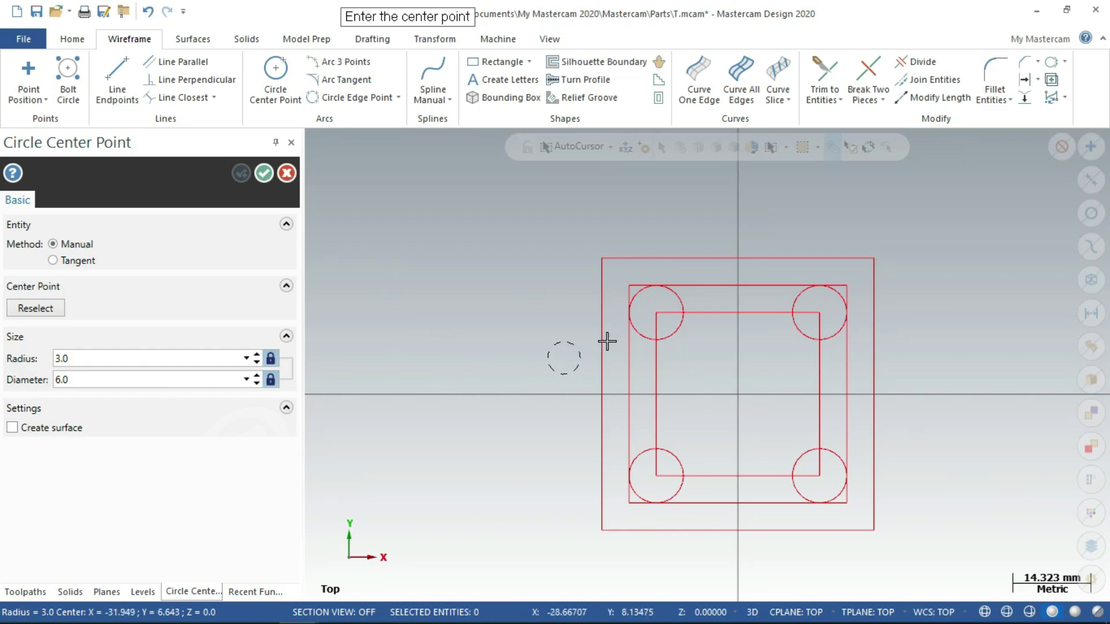
{"action": "left_click", "coordinate": [663, 319]}
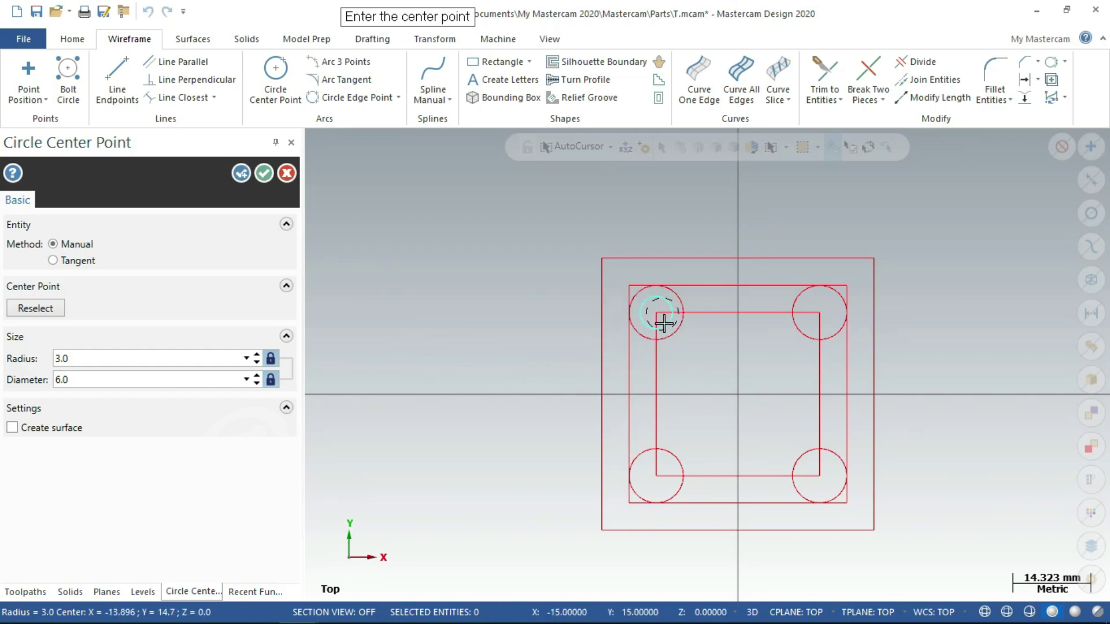
{"action": "left_click", "coordinate": [814, 311]}
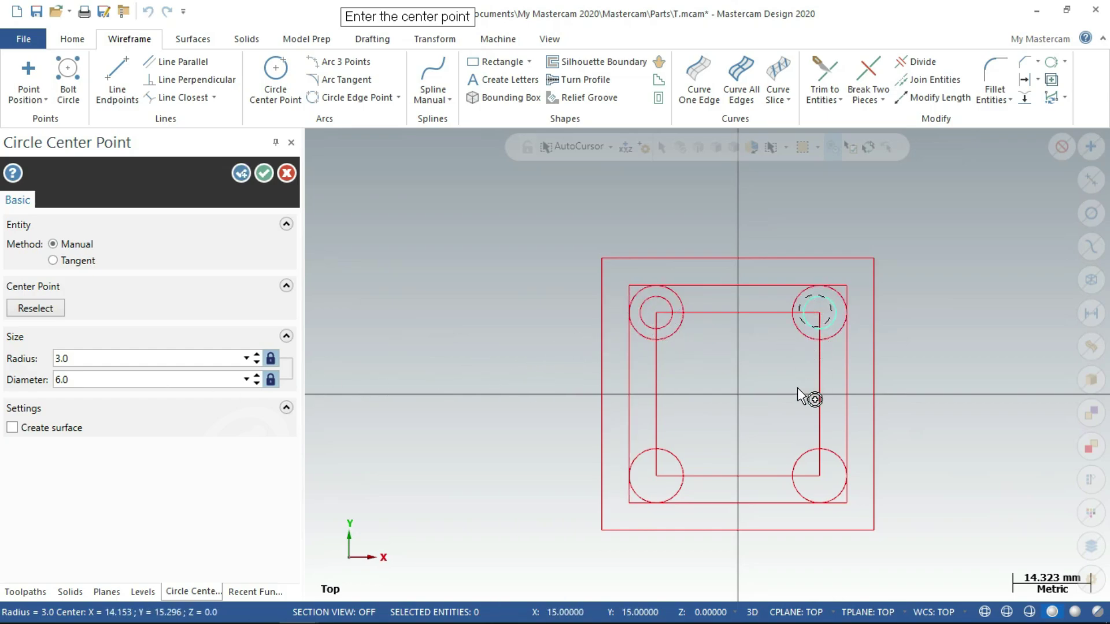
{"action": "left_click", "coordinate": [819, 476]}
{"action": "left_click", "coordinate": [656, 476]}
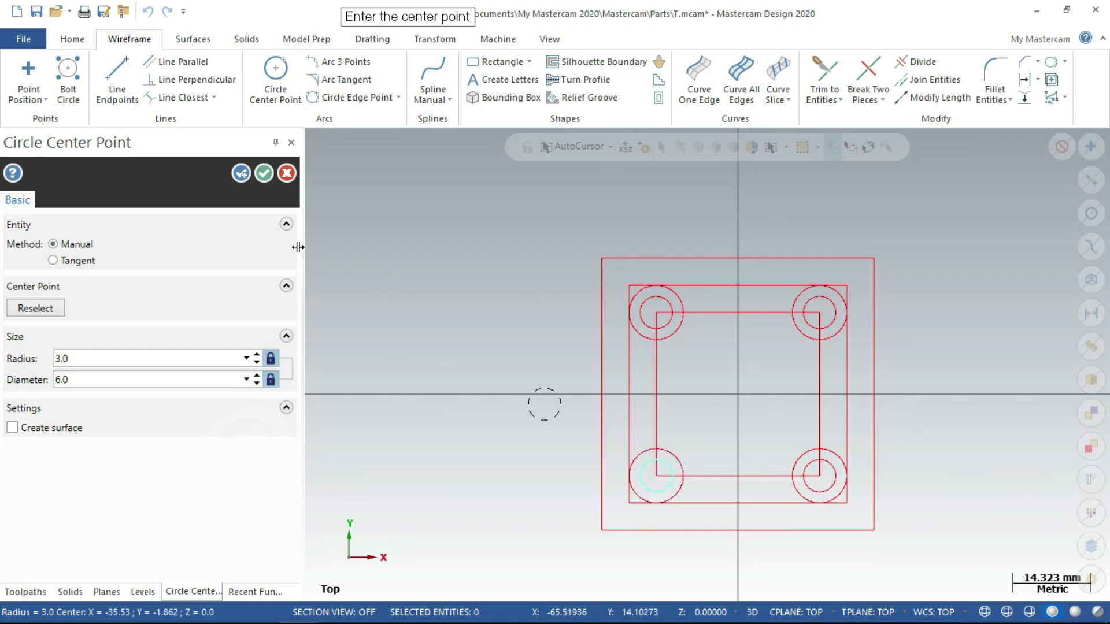
{"action": "left_click", "coordinate": [264, 173]}
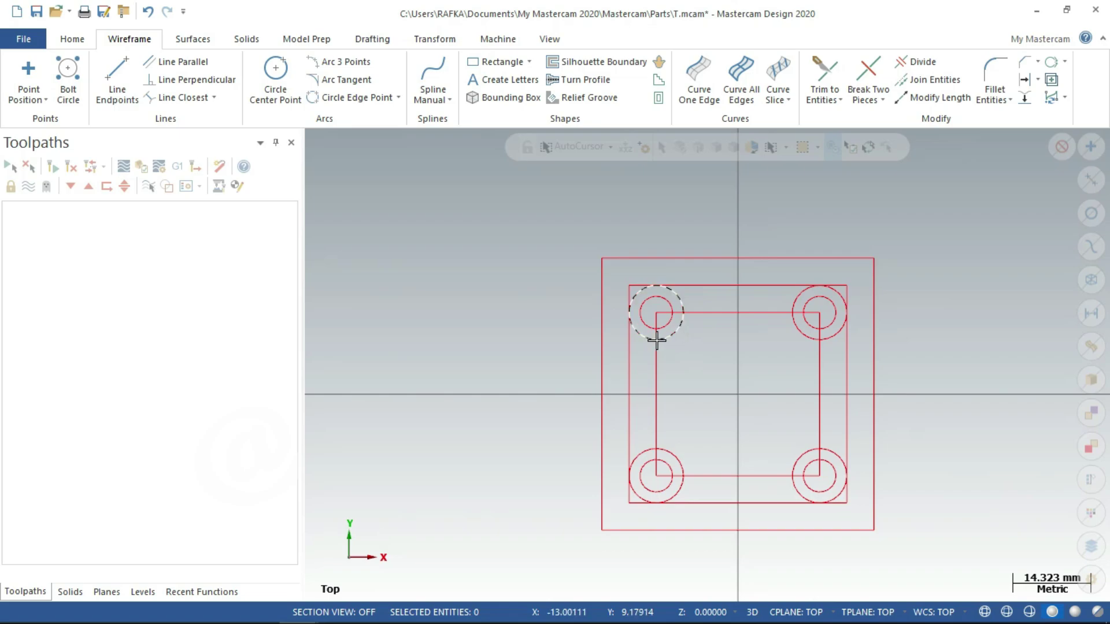
{"action": "scroll", "coordinate": [976, 395], "scroll_direction": "up", "scroll_amount": 1}
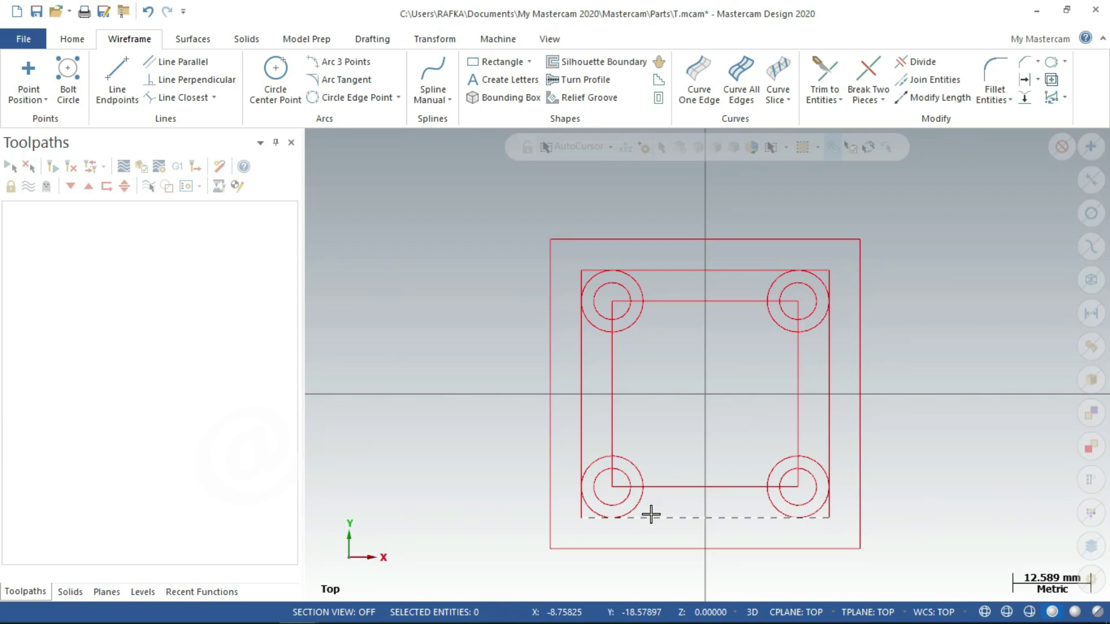
{"action": "key", "text": "super"}
{"action": "left_click", "coordinate": [534, 610]}
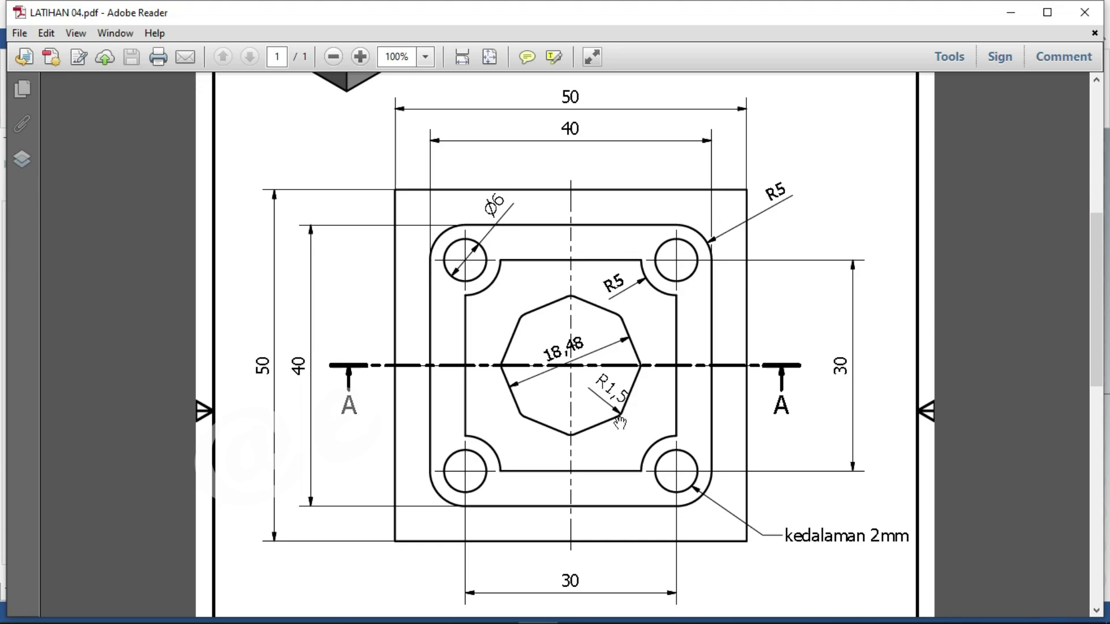
{"action": "key", "text": "alt+Tab"}
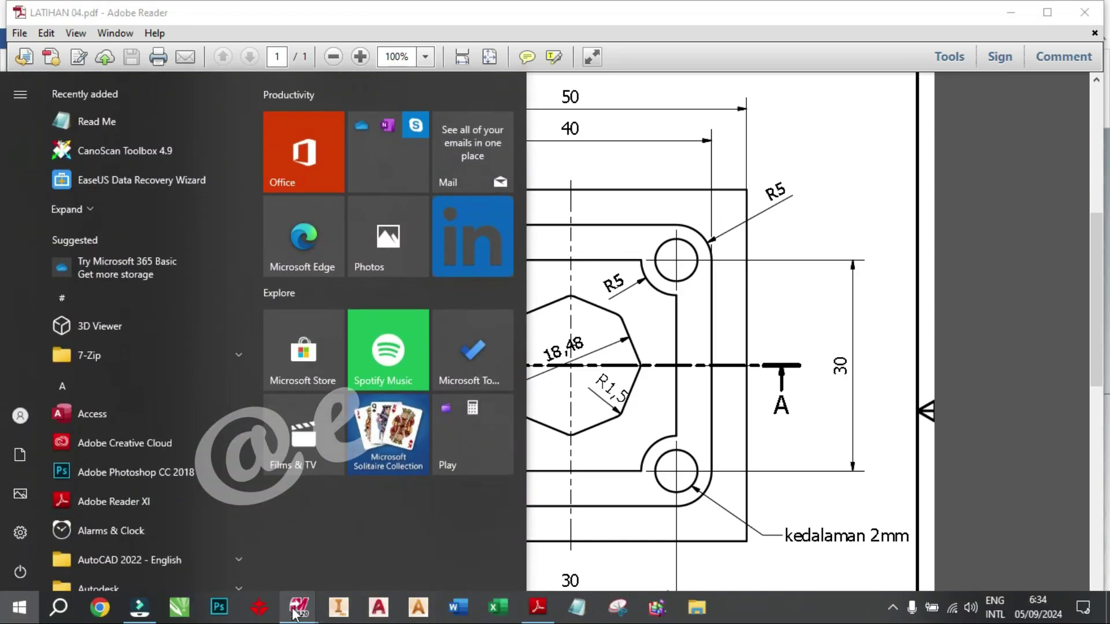
{"action": "mouse_move", "coordinate": [297, 608]}
{"action": "left_click", "coordinate": [260, 556]}
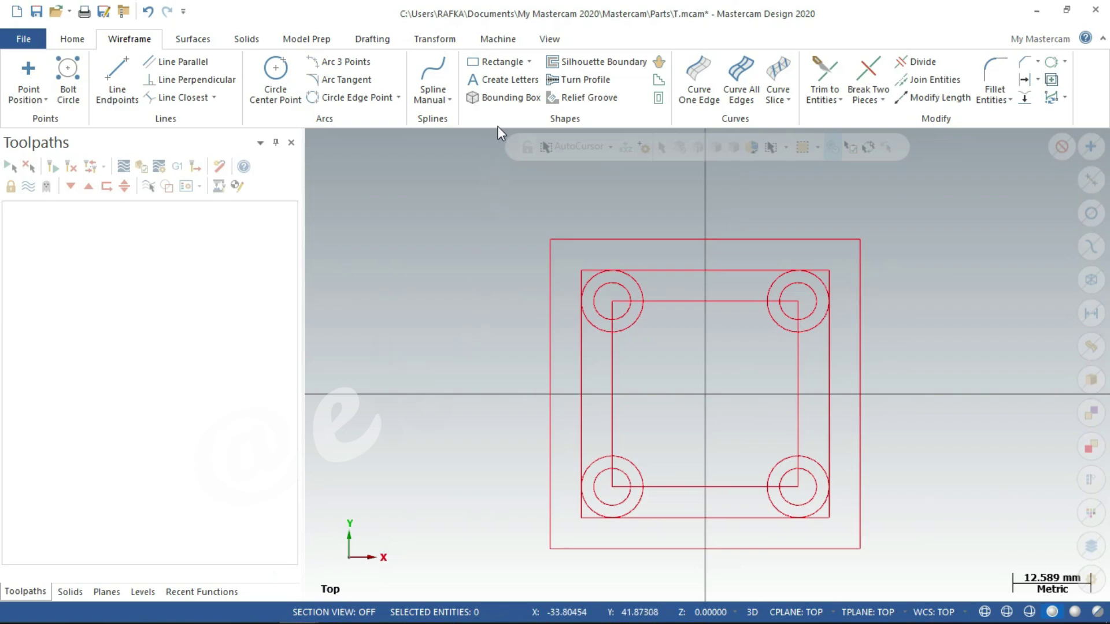
- Set up an 8-sided polygon with locked radius 14.48/2 and 1.5 corner fillets
{"action": "left_click", "coordinate": [529, 61]}
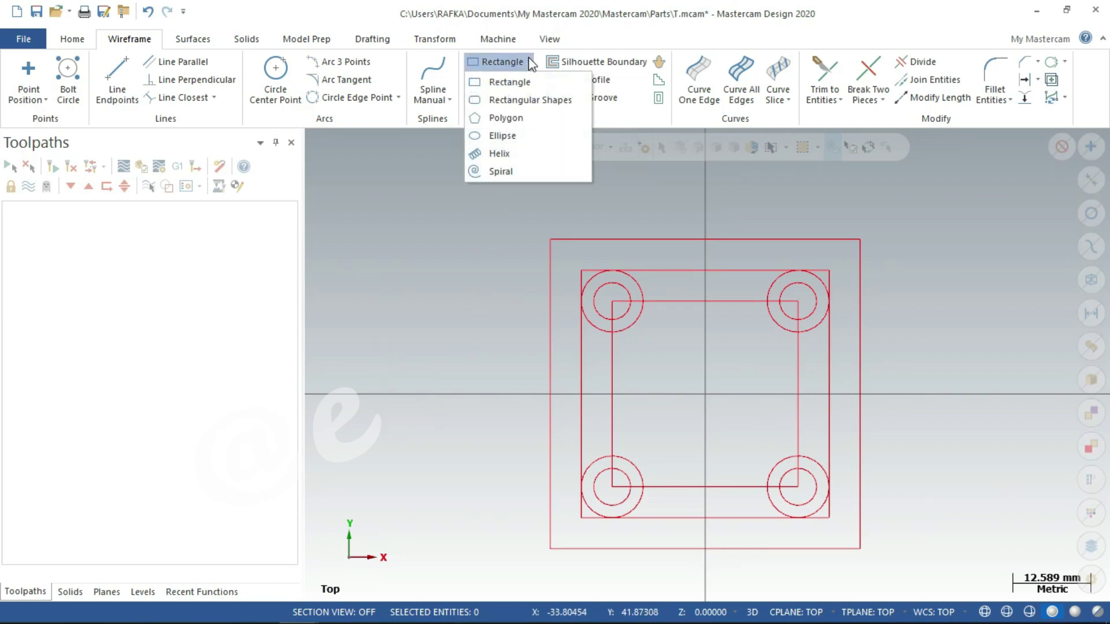
{"action": "left_click", "coordinate": [509, 119]}
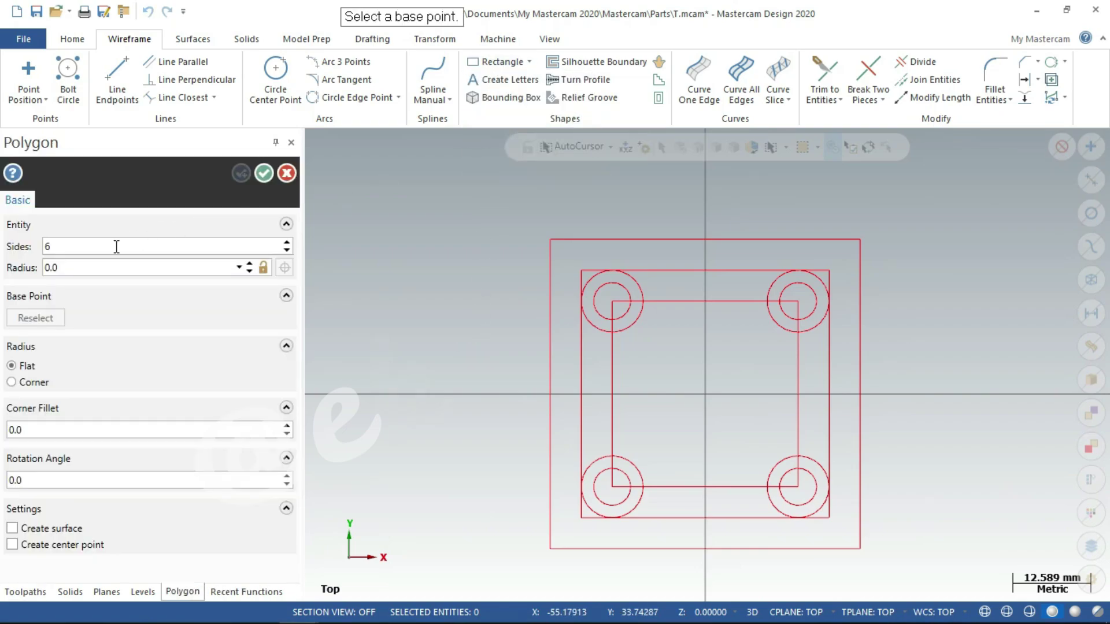
{"action": "double_click", "coordinate": [117, 247]}
{"action": "type", "text": "8"}
{"action": "double_click", "coordinate": [120, 269]}
{"action": "type", "text": "14"}
{"action": "type", "text": "2"}
{"action": "left_click", "coordinate": [263, 268]}
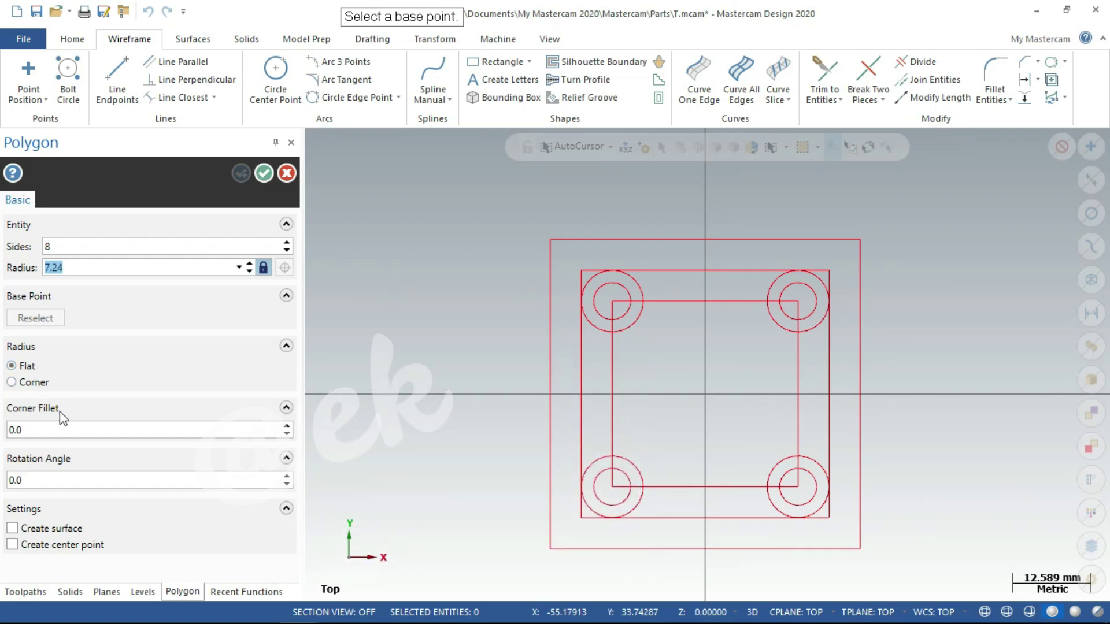
{"action": "left_click", "coordinate": [52, 430]}
{"action": "type", "text": "1.5"}
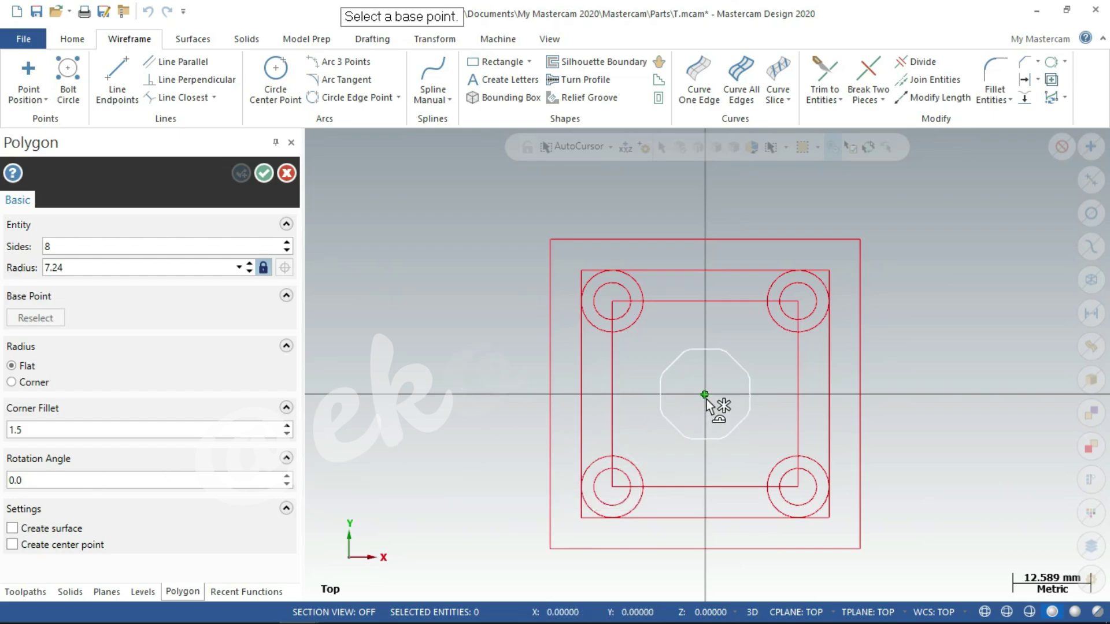
- Centre the octagon on the origin and set its rotation angle to 22.5° (45/2)
{"action": "left_click", "coordinate": [705, 396]}
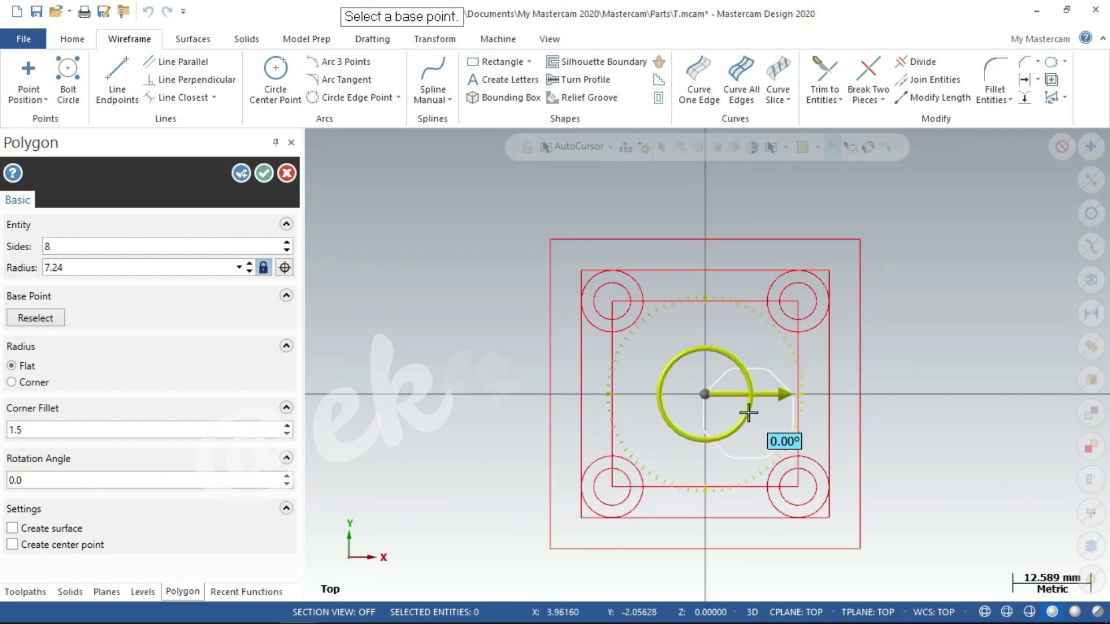
{"action": "scroll", "coordinate": [721, 412], "scroll_direction": "up", "scroll_amount": 2}
{"action": "scroll", "coordinate": [722, 412], "scroll_direction": "up", "scroll_amount": 2}
{"action": "scroll", "coordinate": [721, 412], "scroll_direction": "up", "scroll_amount": 1}
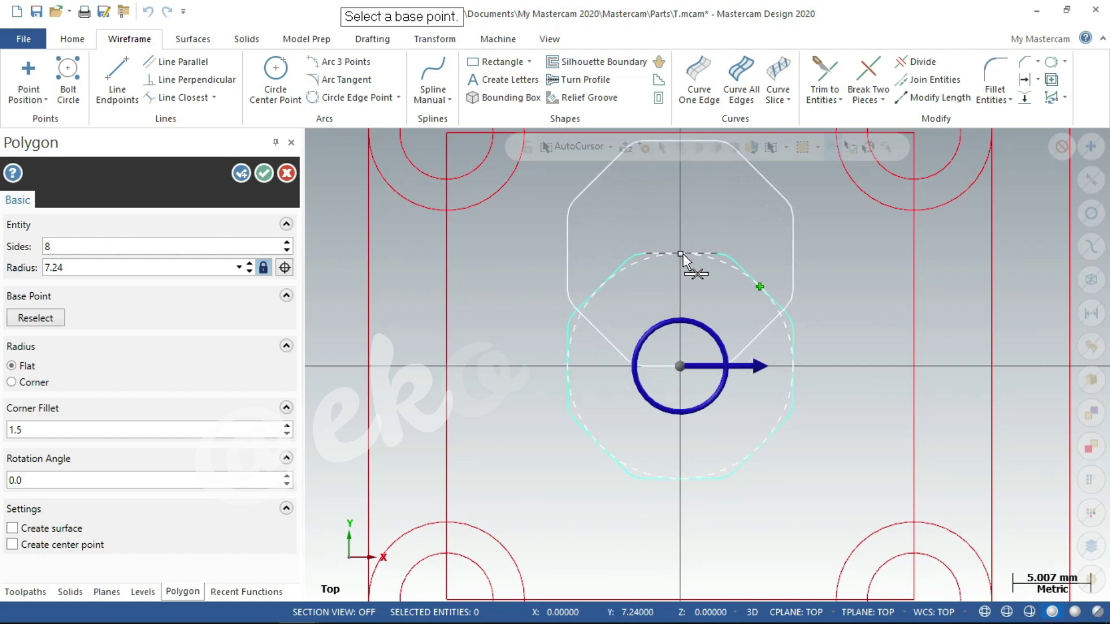
{"action": "left_click", "coordinate": [94, 482]}
{"action": "type", "text": "90/2"}
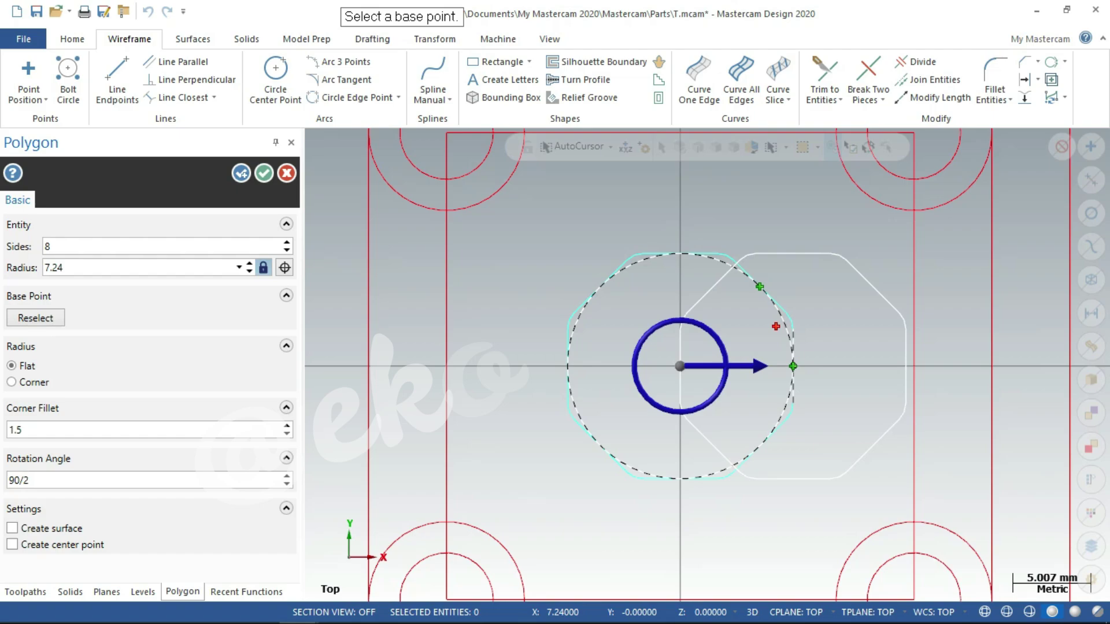
{"action": "key", "text": "Return"}
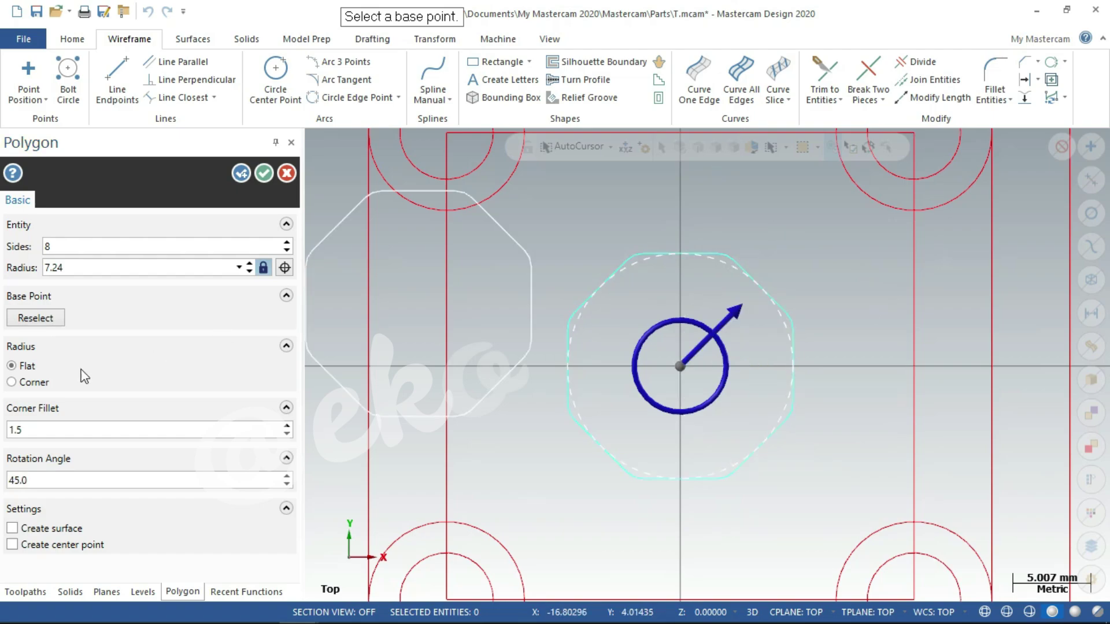
{"action": "left_click", "coordinate": [44, 482]}
{"action": "type", "text": "22.5"}
{"action": "key", "text": "Return"}
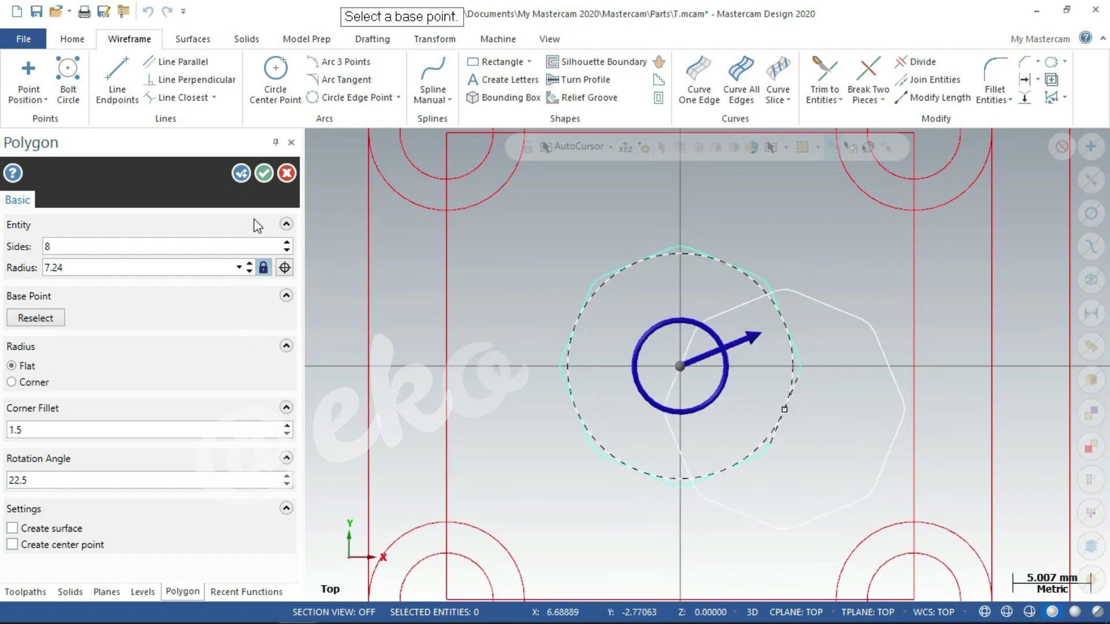
- Create the rotated octagon at the plate centre
{"action": "left_click", "coordinate": [264, 173]}
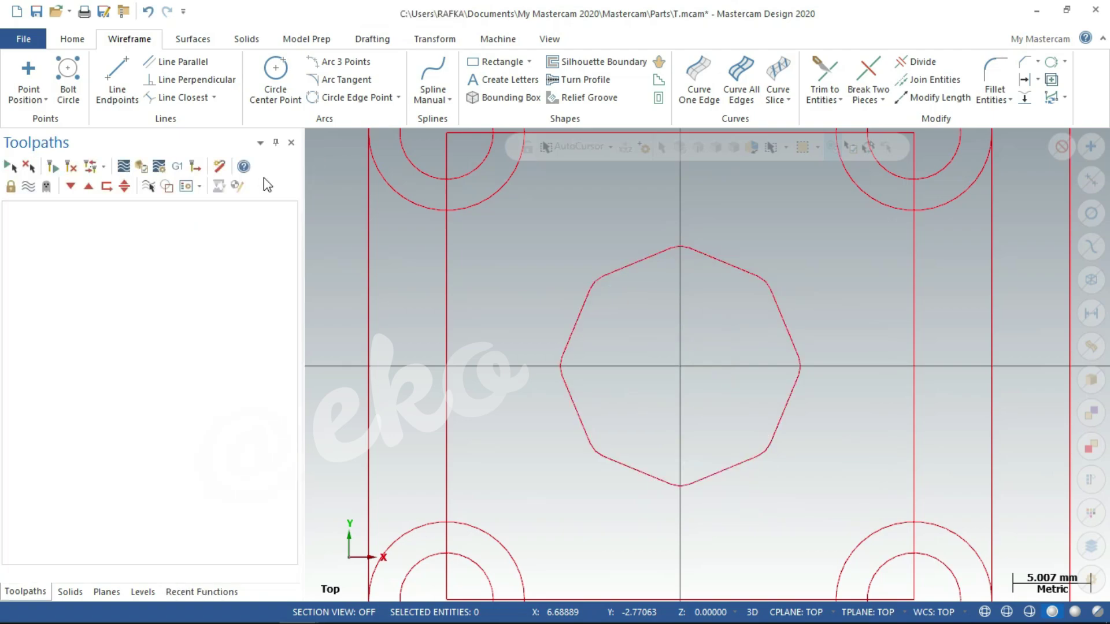
{"action": "scroll", "coordinate": [635, 391], "scroll_direction": "up", "scroll_amount": 2}
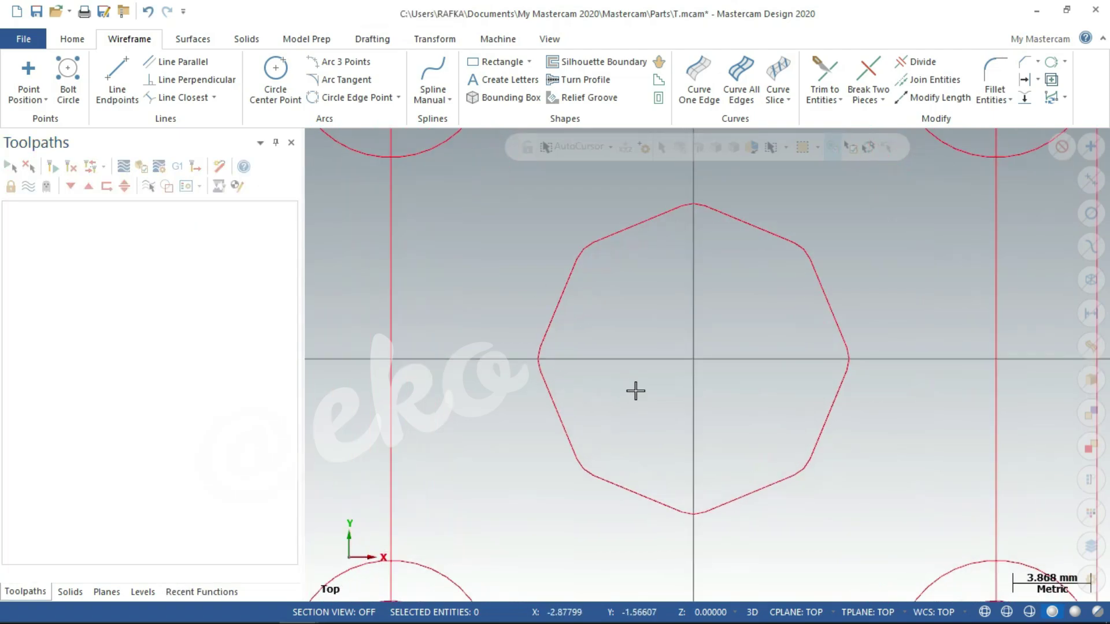
{"action": "scroll", "coordinate": [635, 391], "scroll_direction": "down", "scroll_amount": 2}
{"action": "scroll", "coordinate": [635, 391], "scroll_direction": "down", "scroll_amount": 3}
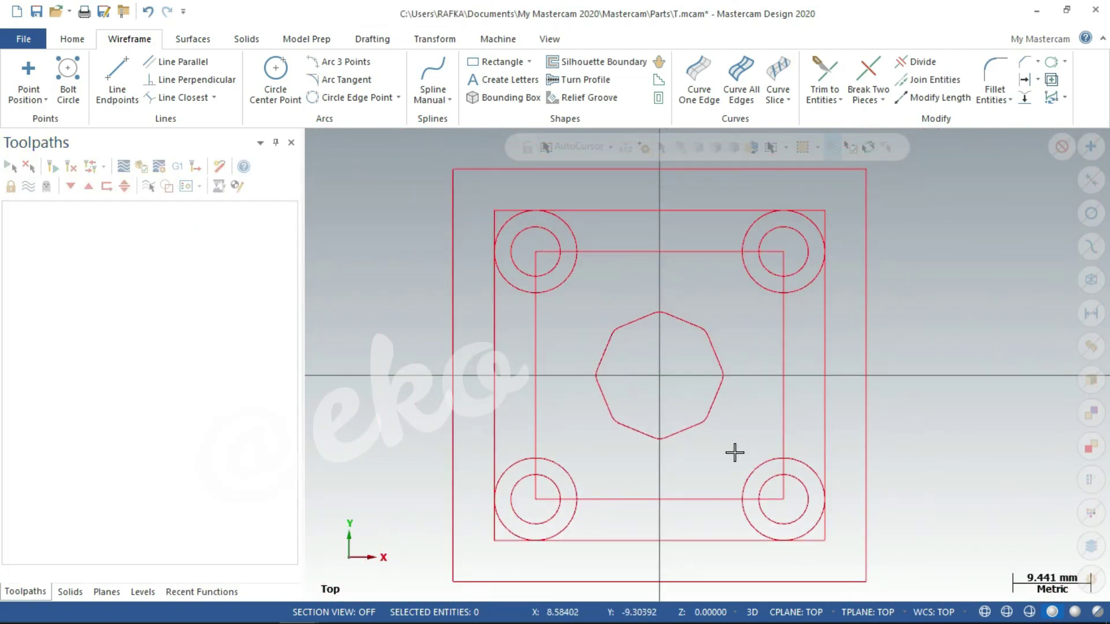
{"action": "scroll", "coordinate": [590, 466], "scroll_direction": "down", "scroll_amount": 1}
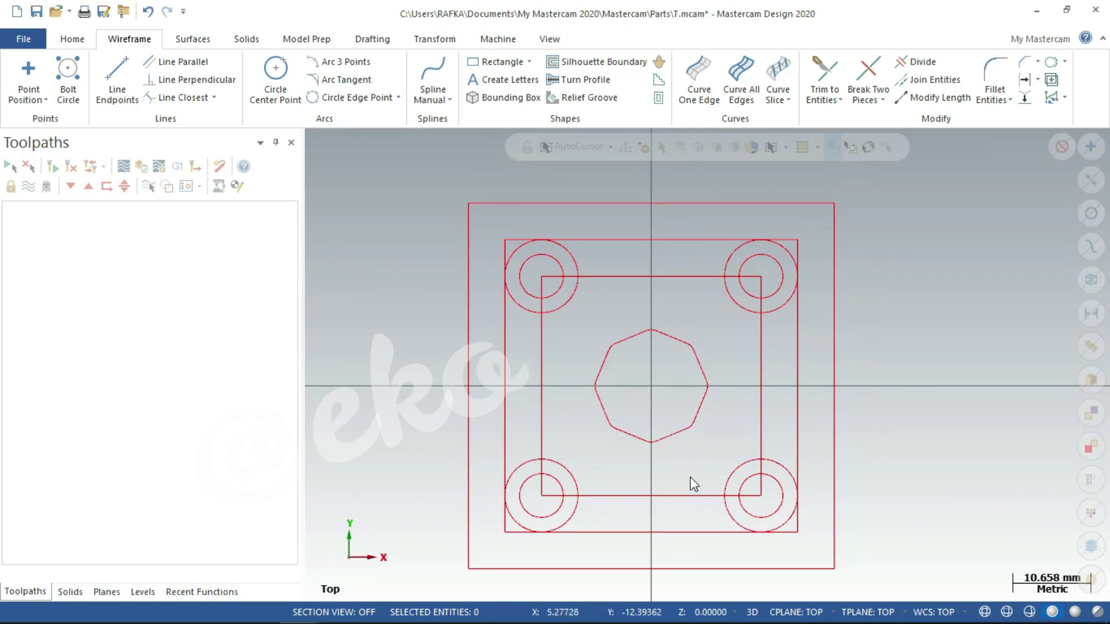
- Browse the Save As dialog to E:\Data\Ayah\Pembelajaran CNC
{"action": "key", "text": "ctrl+shift+s"}
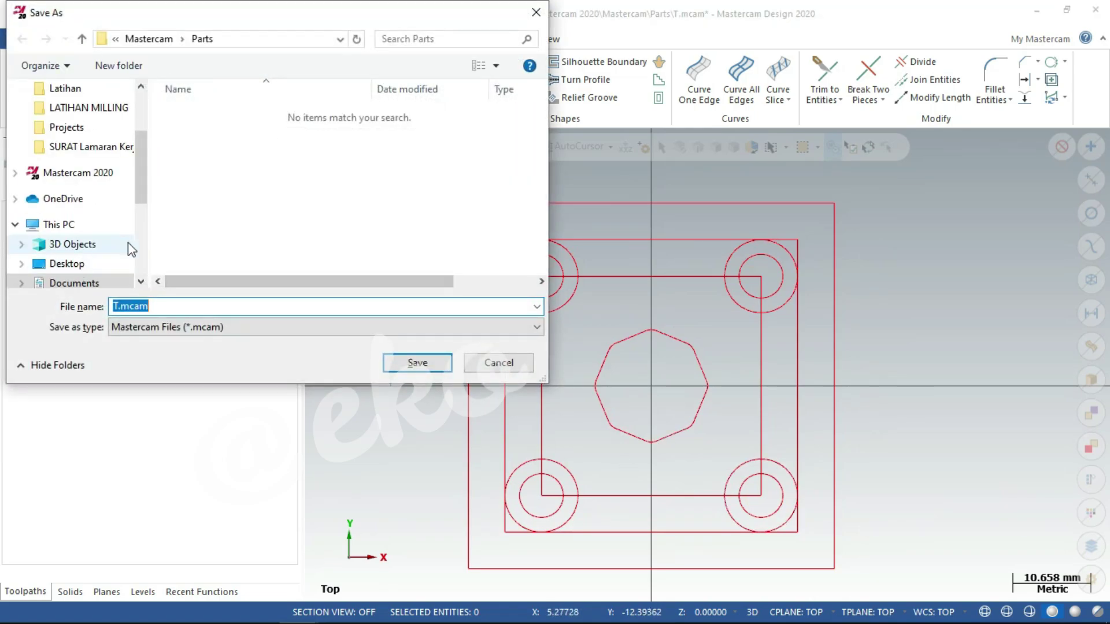
{"action": "scroll", "coordinate": [136, 253], "scroll_direction": "down", "scroll_amount": 1}
{"action": "left_click", "coordinate": [112, 230]}
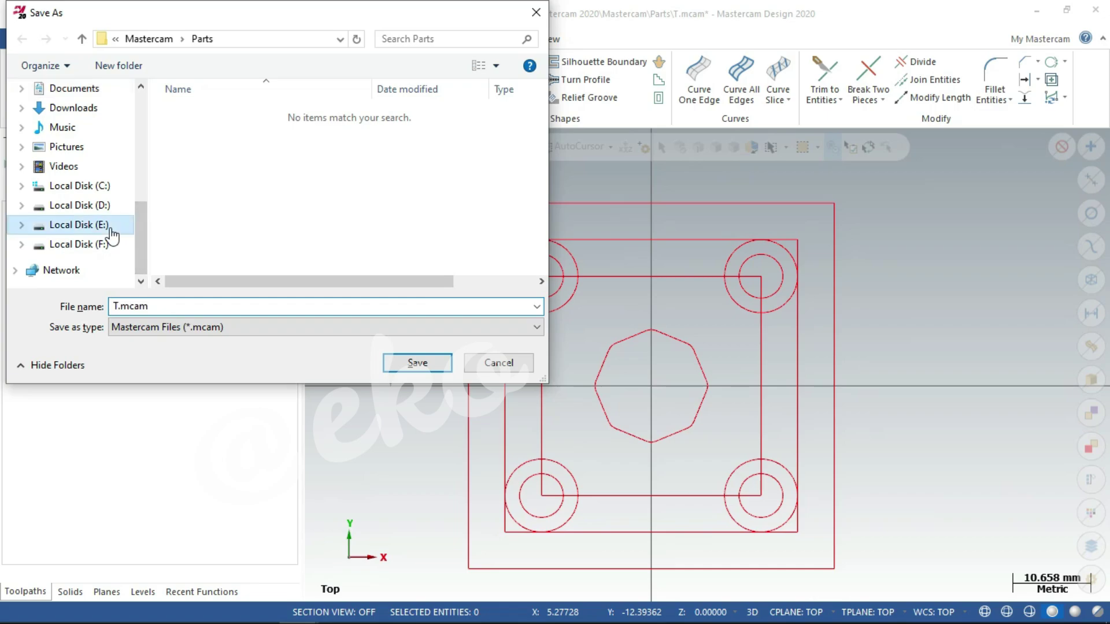
{"action": "double_click", "coordinate": [204, 112]}
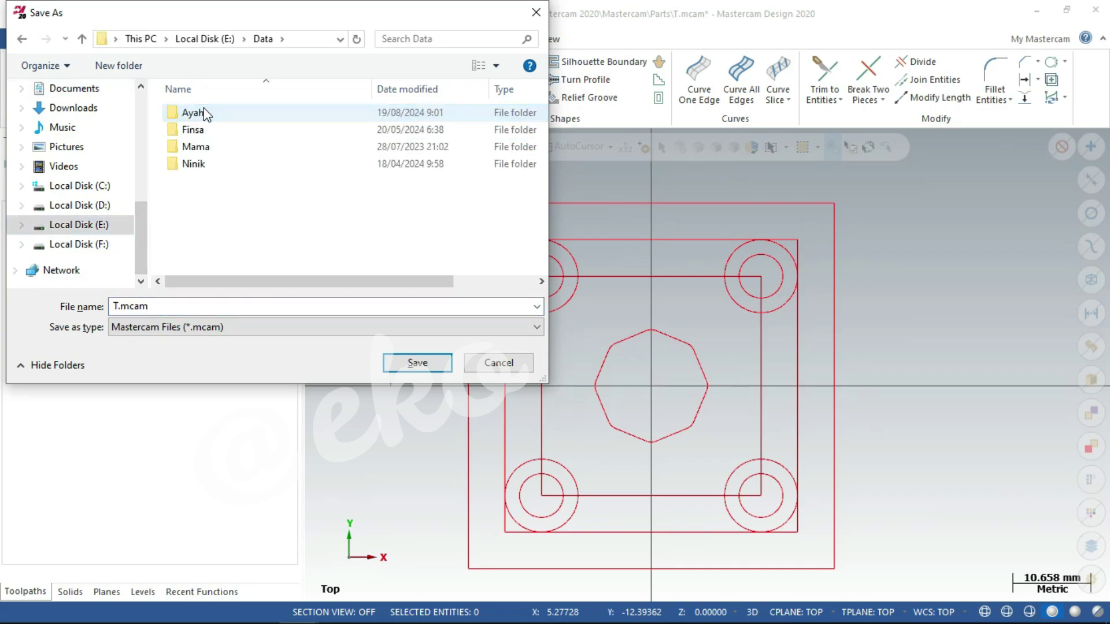
{"action": "double_click", "coordinate": [216, 112]}
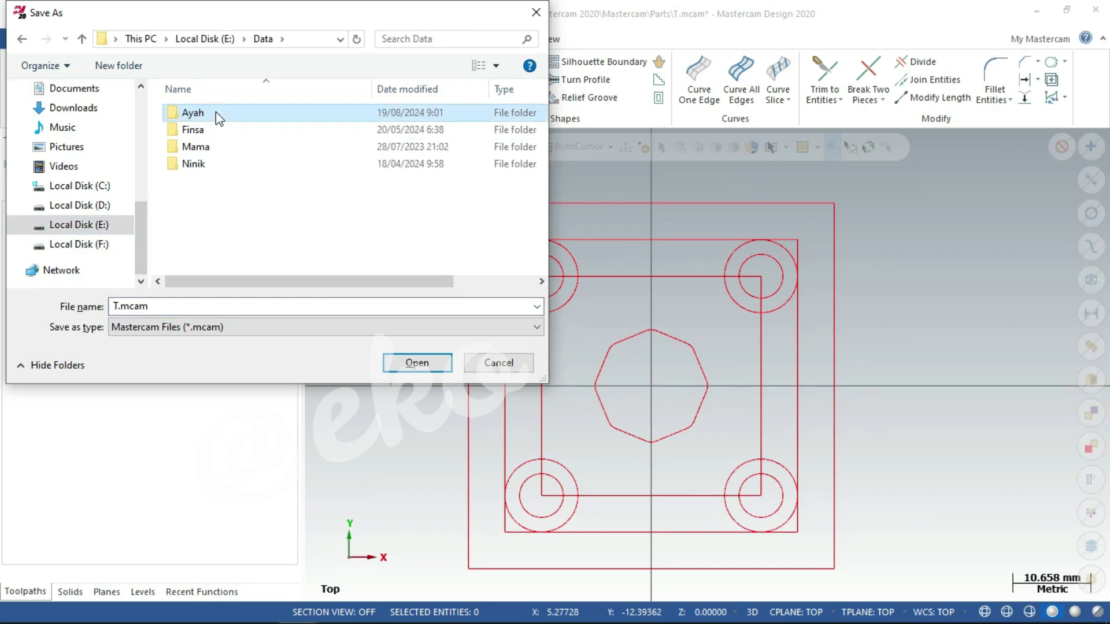
{"action": "scroll", "coordinate": [286, 189], "scroll_direction": "down", "scroll_amount": 3}
{"action": "scroll", "coordinate": [285, 189], "scroll_direction": "down", "scroll_amount": 1}
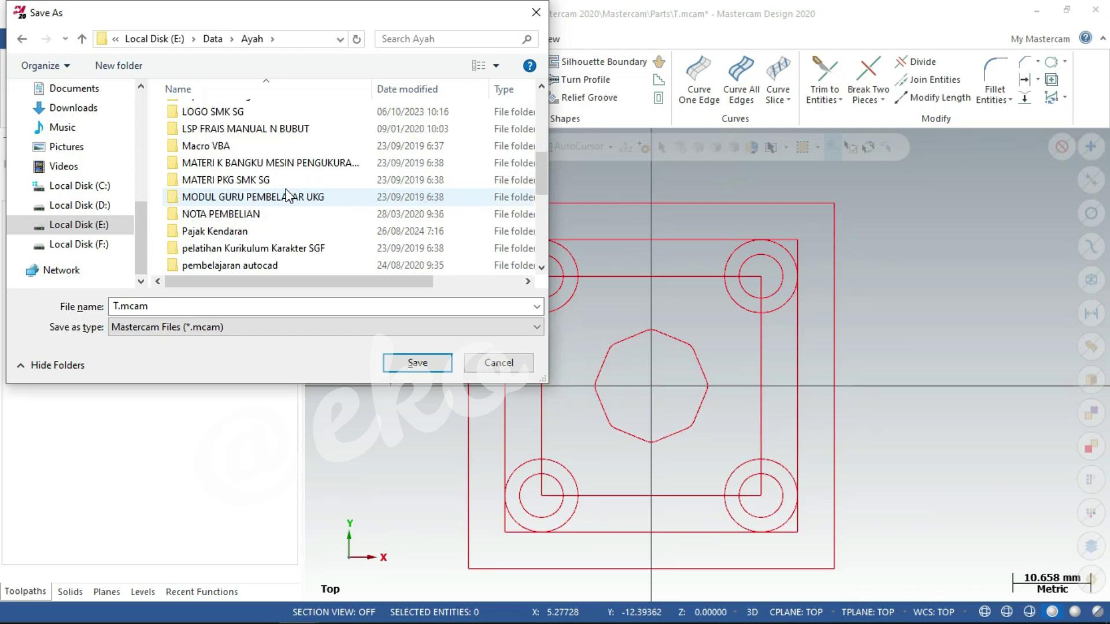
{"action": "scroll", "coordinate": [286, 190], "scroll_direction": "down", "scroll_amount": 2}
{"action": "left_click", "coordinate": [283, 183]}
{"action": "double_click", "coordinate": [283, 183]}
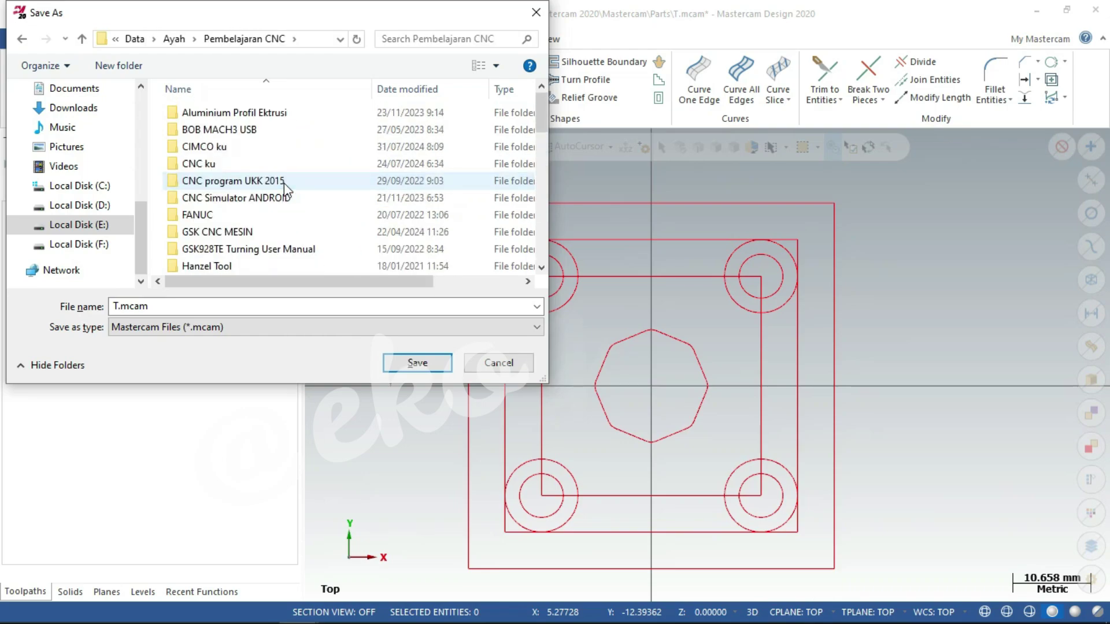
- Save in MASTER CAM\SOAL LATIHAN\LATIHAN MILLING as 'LATIHAN 4 cam online'
{"action": "scroll", "coordinate": [283, 183], "scroll_direction": "down", "scroll_amount": 1}
{"action": "scroll", "coordinate": [283, 183], "scroll_direction": "down", "scroll_amount": 2}
{"action": "scroll", "coordinate": [283, 182], "scroll_direction": "down", "scroll_amount": 1}
{"action": "scroll", "coordinate": [284, 183], "scroll_direction": "down", "scroll_amount": 2}
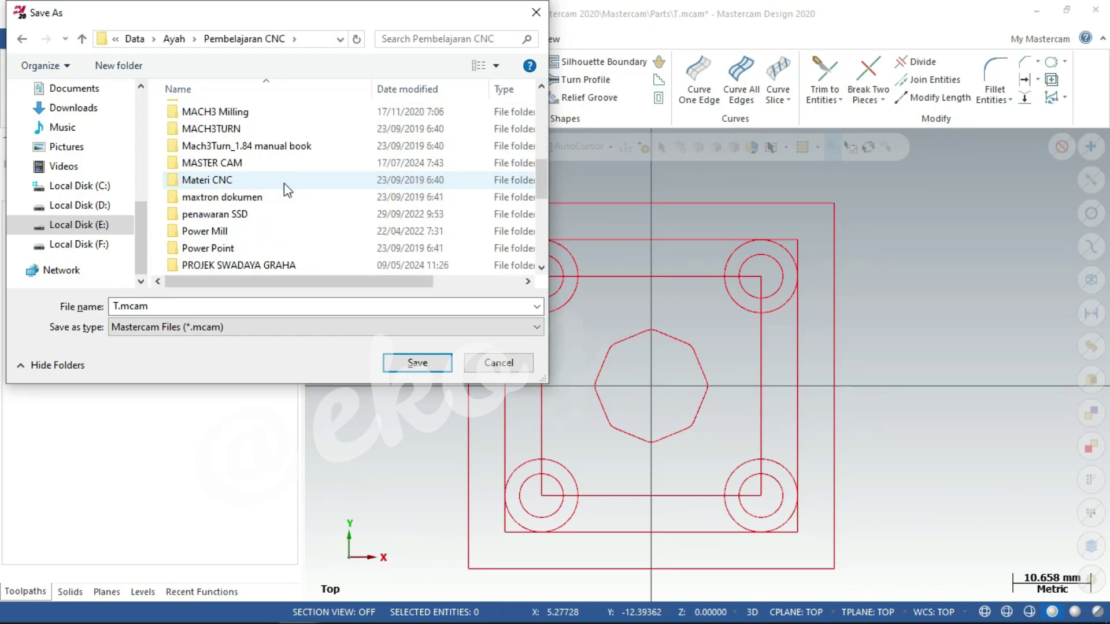
{"action": "left_click", "coordinate": [274, 167]}
{"action": "double_click", "coordinate": [273, 167]}
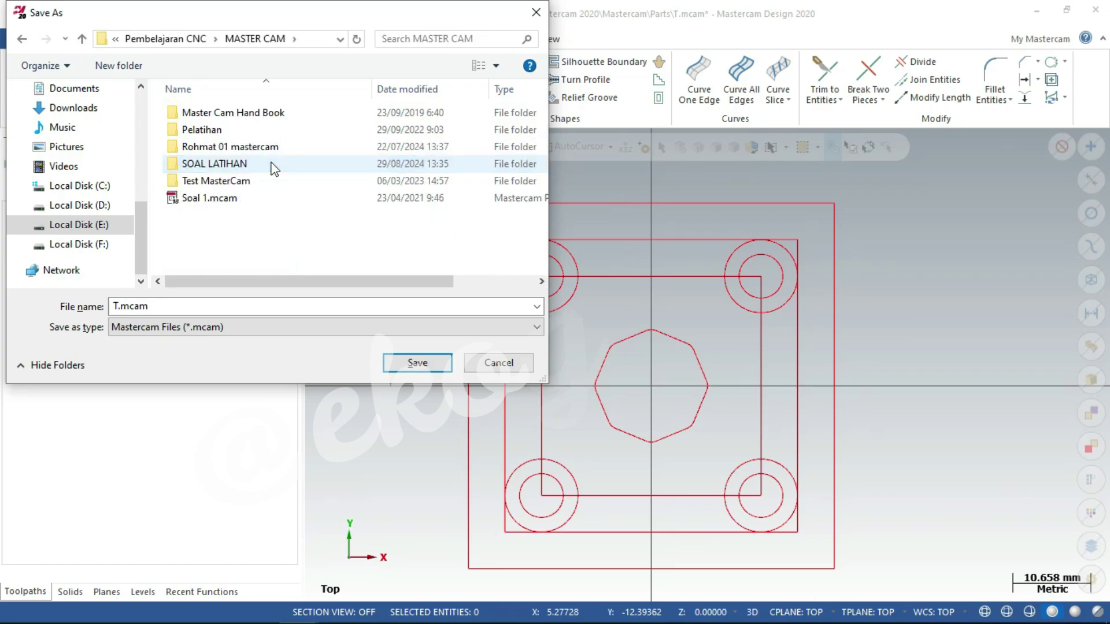
{"action": "double_click", "coordinate": [274, 168]}
{"action": "left_click", "coordinate": [270, 127]}
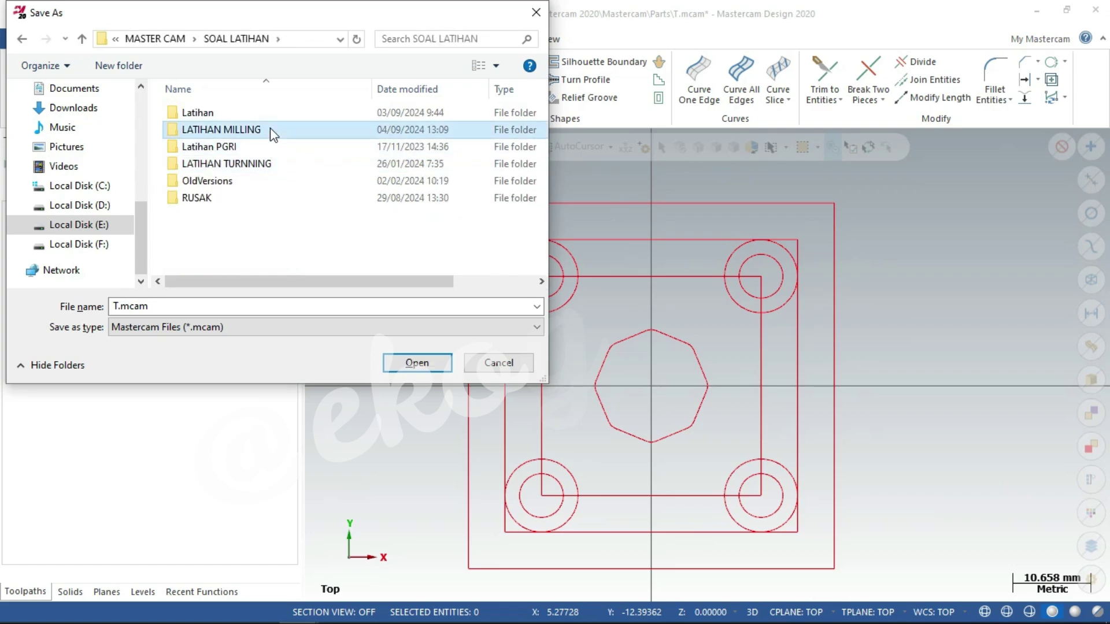
{"action": "double_click", "coordinate": [269, 128]}
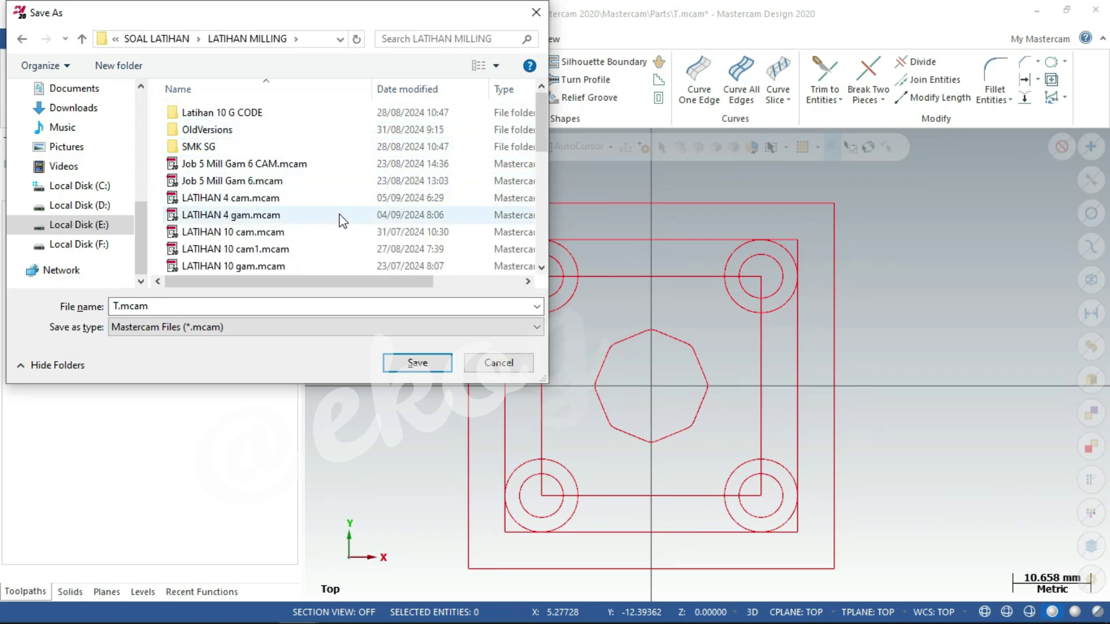
{"action": "left_click", "coordinate": [289, 202]}
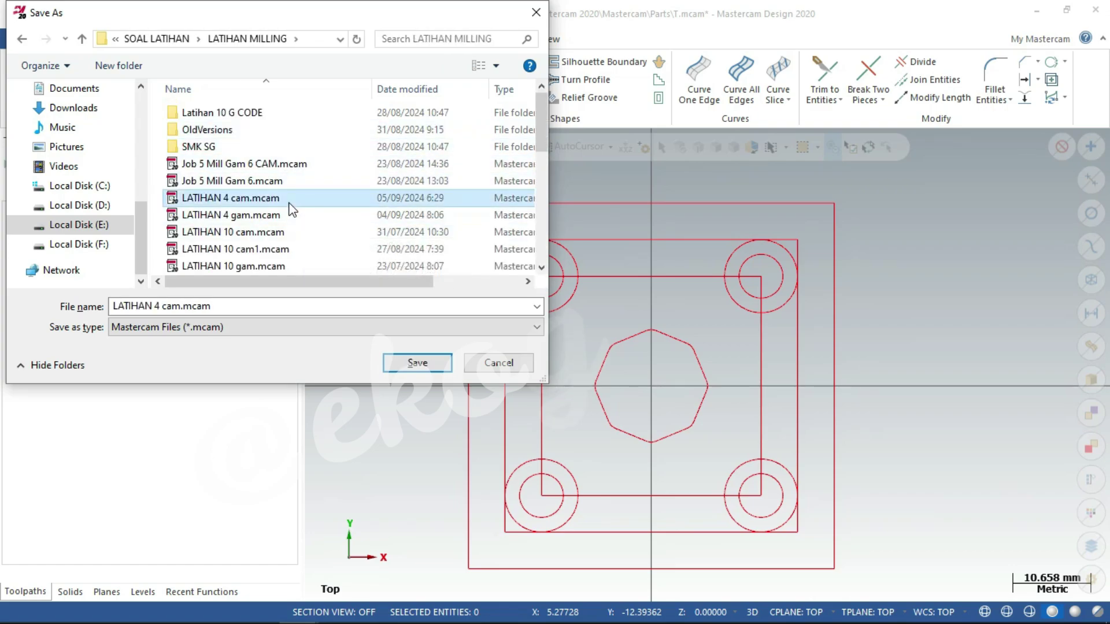
{"action": "left_click", "coordinate": [183, 306]}
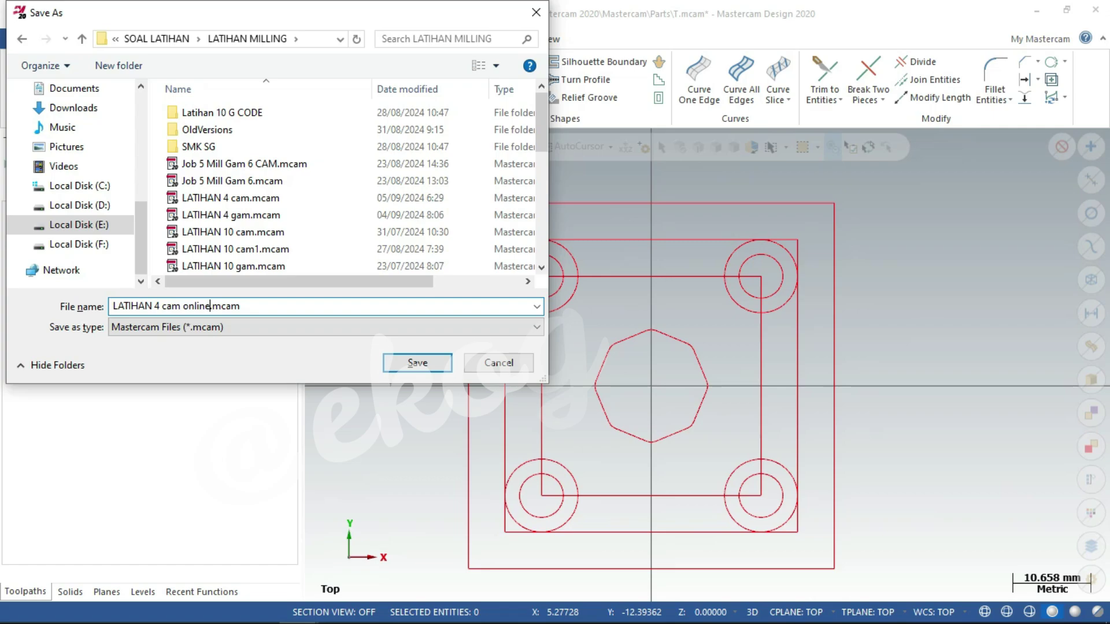
{"action": "key", "text": "Return"}
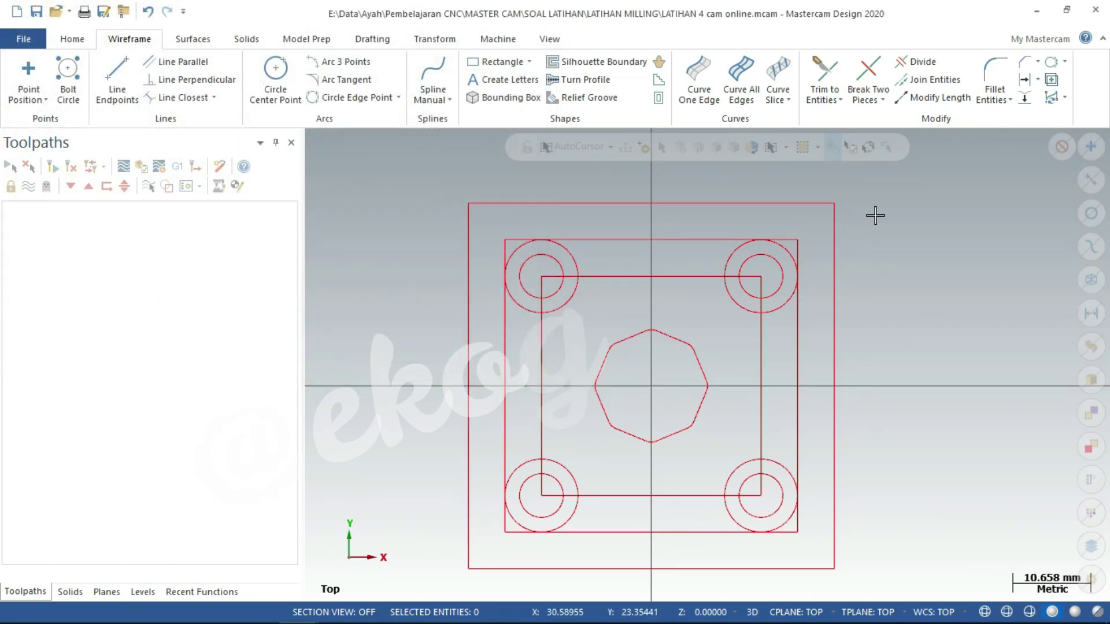
- Trim the line stubs and inner arcs at the upper-left and upper-right corner holes
{"action": "left_click", "coordinate": [922, 62]}
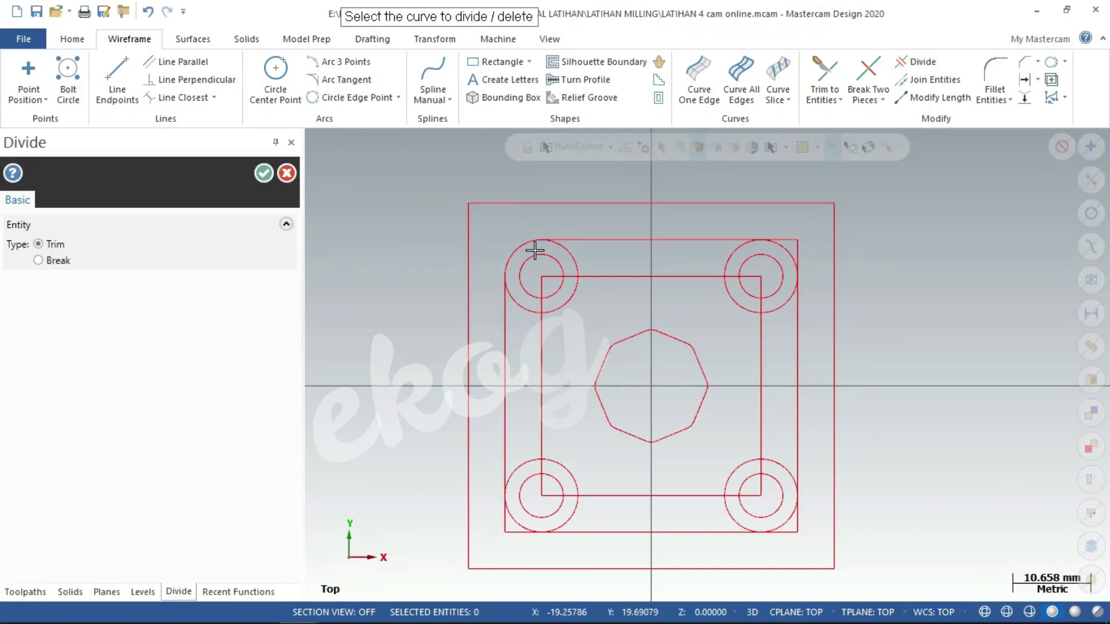
{"action": "scroll", "coordinate": [574, 253], "scroll_direction": "up", "scroll_amount": 2}
{"action": "scroll", "coordinate": [574, 260], "scroll_direction": "up", "scroll_amount": 2}
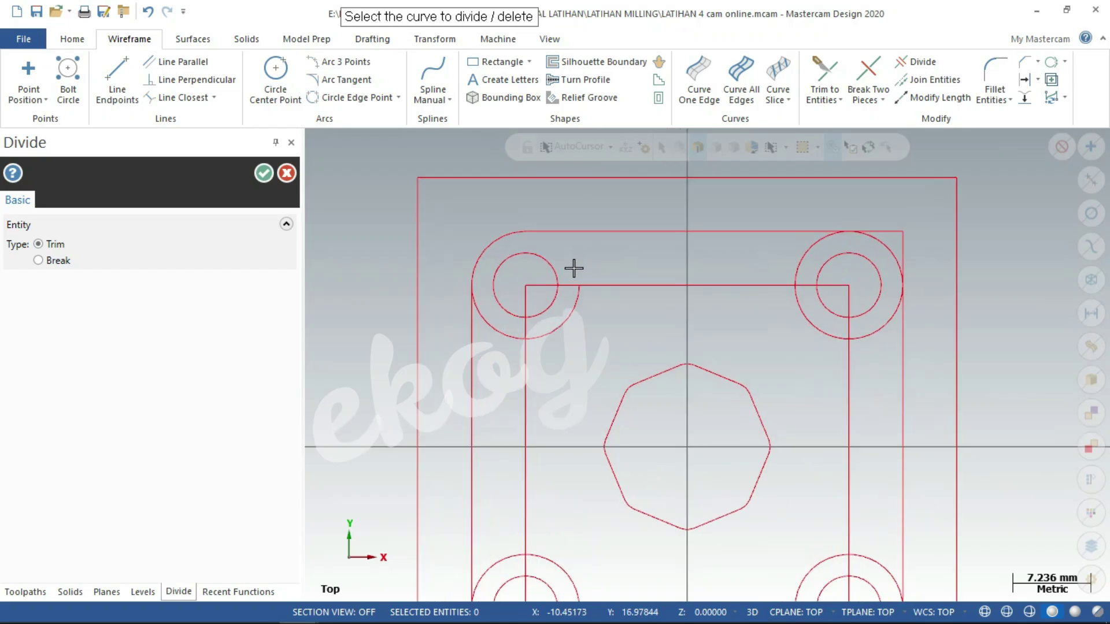
{"action": "left_click", "coordinate": [571, 284]}
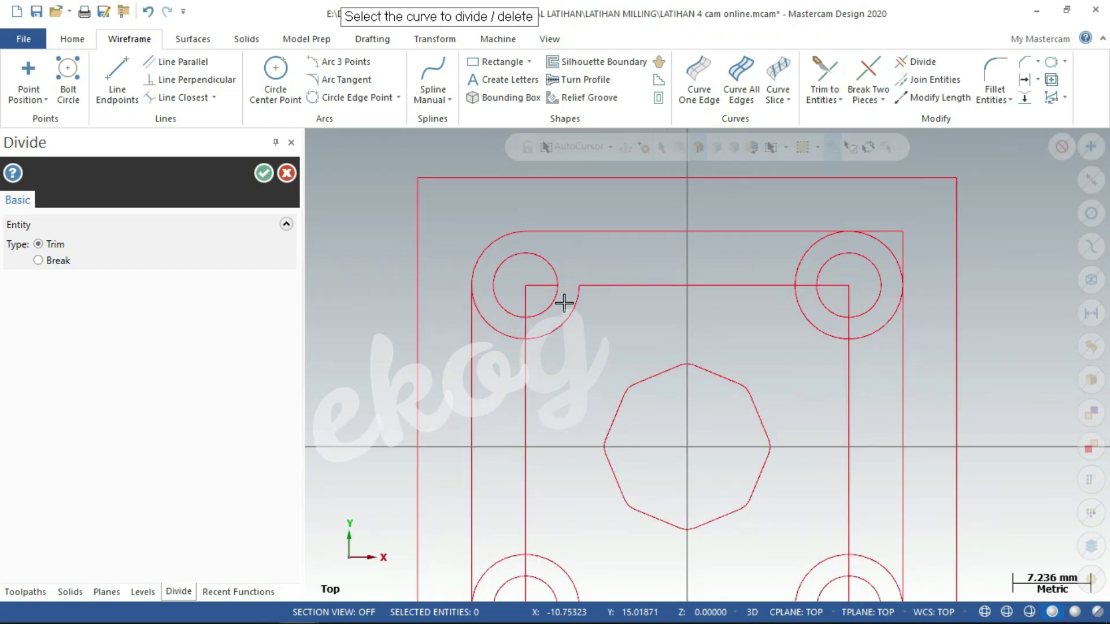
{"action": "left_click", "coordinate": [509, 333]}
{"action": "scroll", "coordinate": [881, 291], "scroll_direction": "up", "scroll_amount": 2}
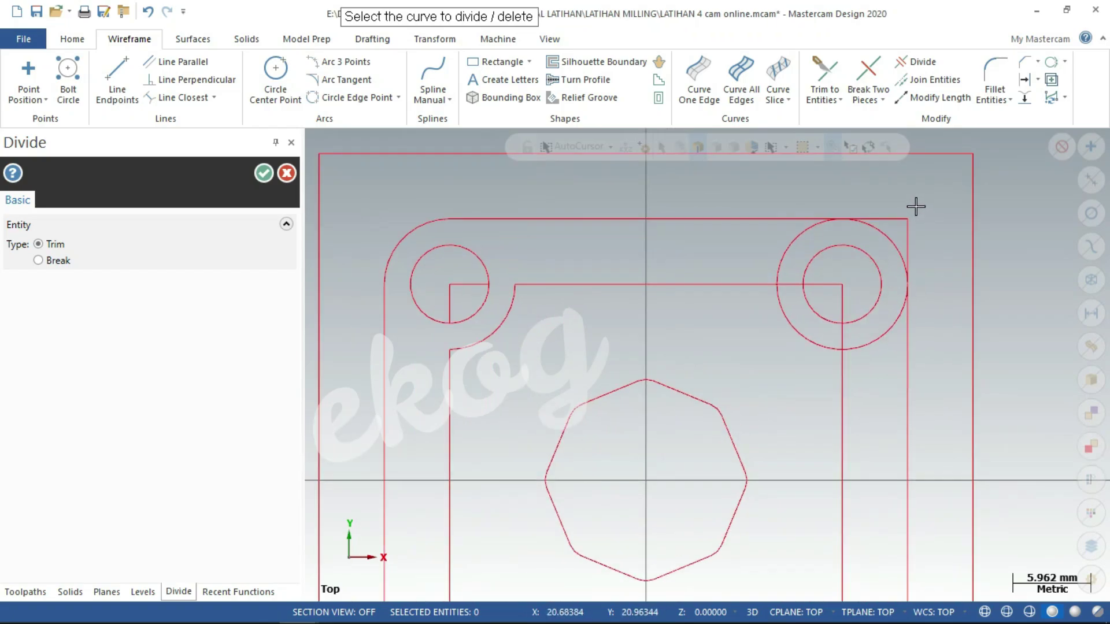
{"action": "left_click", "coordinate": [880, 217]}
{"action": "left_click", "coordinate": [909, 234]}
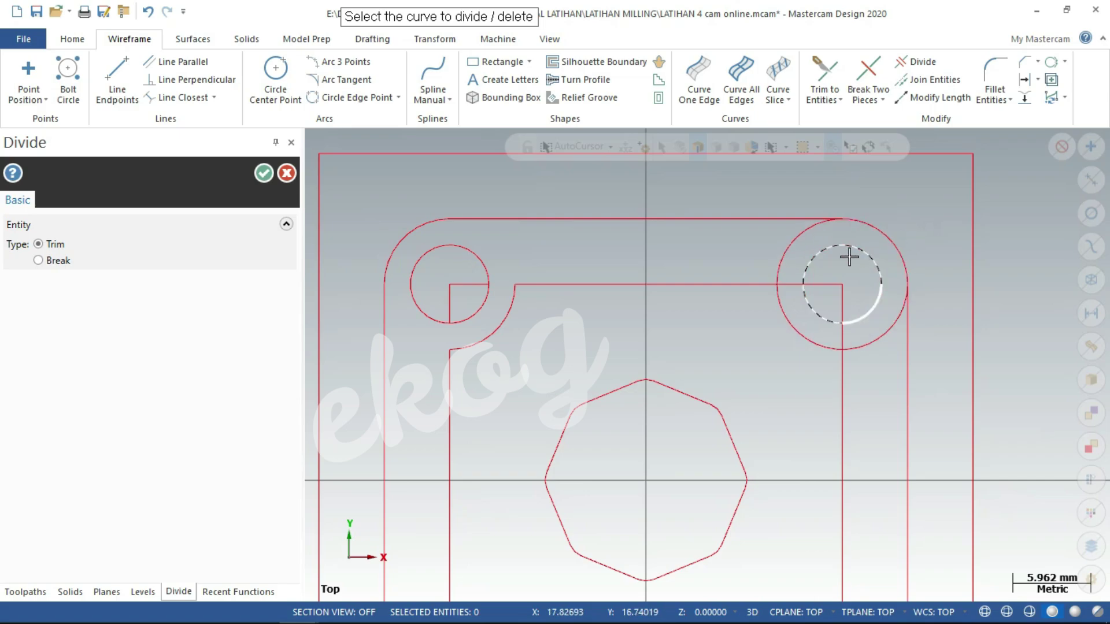
{"action": "left_click", "coordinate": [797, 237]}
{"action": "left_click", "coordinate": [793, 283]}
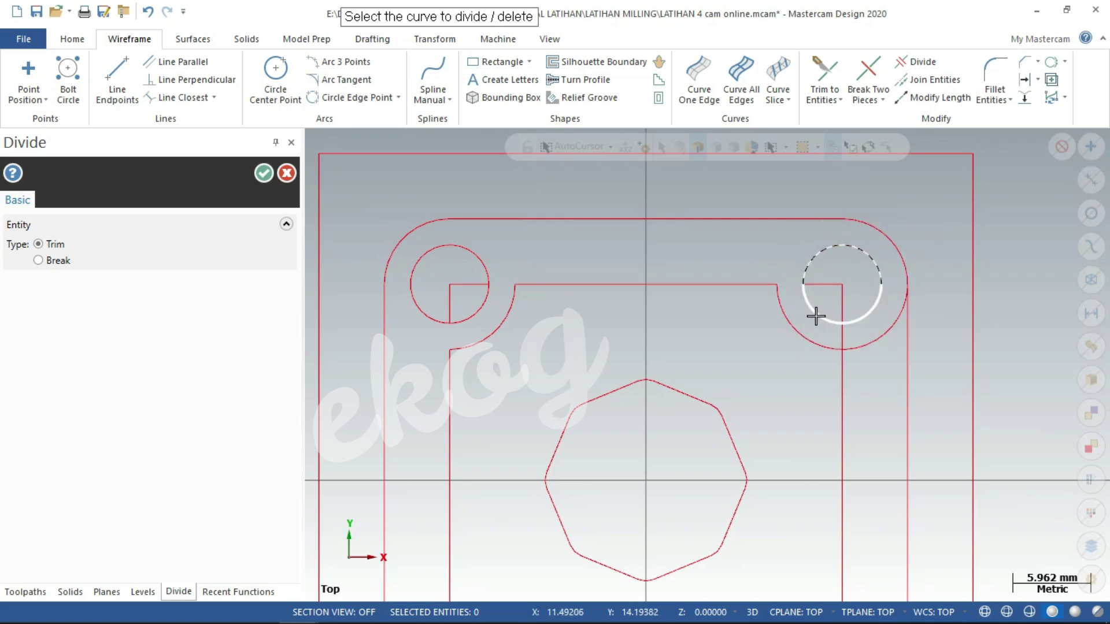
- Trim the lines and arcs inside the lower-left and lower-right bosses
{"action": "scroll", "coordinate": [761, 199], "scroll_direction": "down", "scroll_amount": 1}
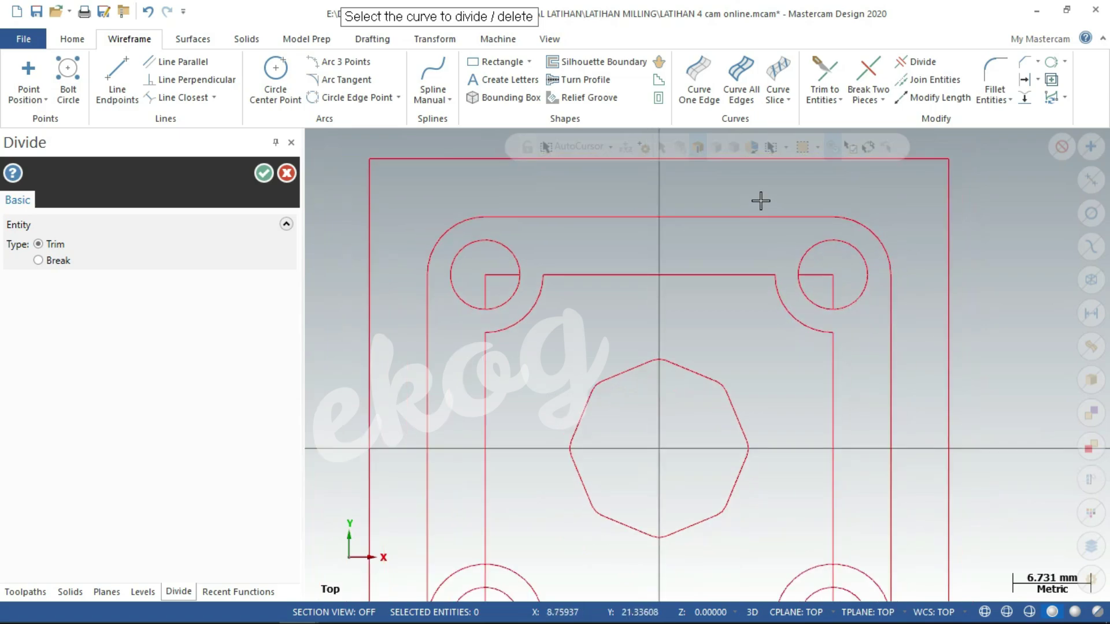
{"action": "scroll", "coordinate": [761, 200], "scroll_direction": "down", "scroll_amount": 1}
{"action": "scroll", "coordinate": [761, 201], "scroll_direction": "down", "scroll_amount": 1}
{"action": "scroll", "coordinate": [595, 258], "scroll_direction": "up", "scroll_amount": 1}
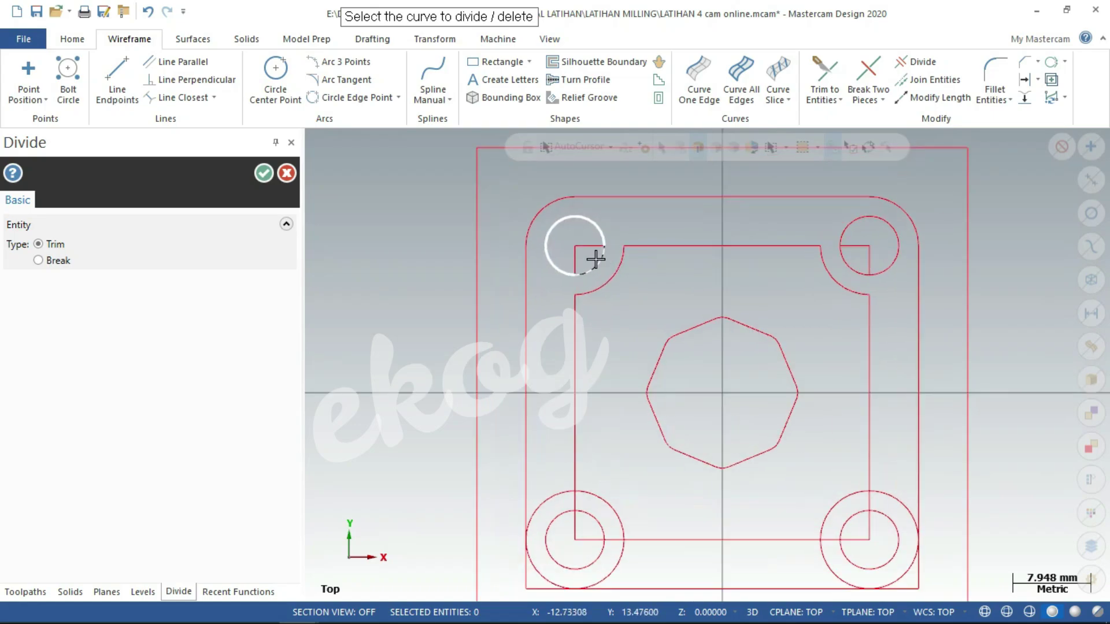
{"action": "scroll", "coordinate": [584, 249], "scroll_direction": "up", "scroll_amount": 1}
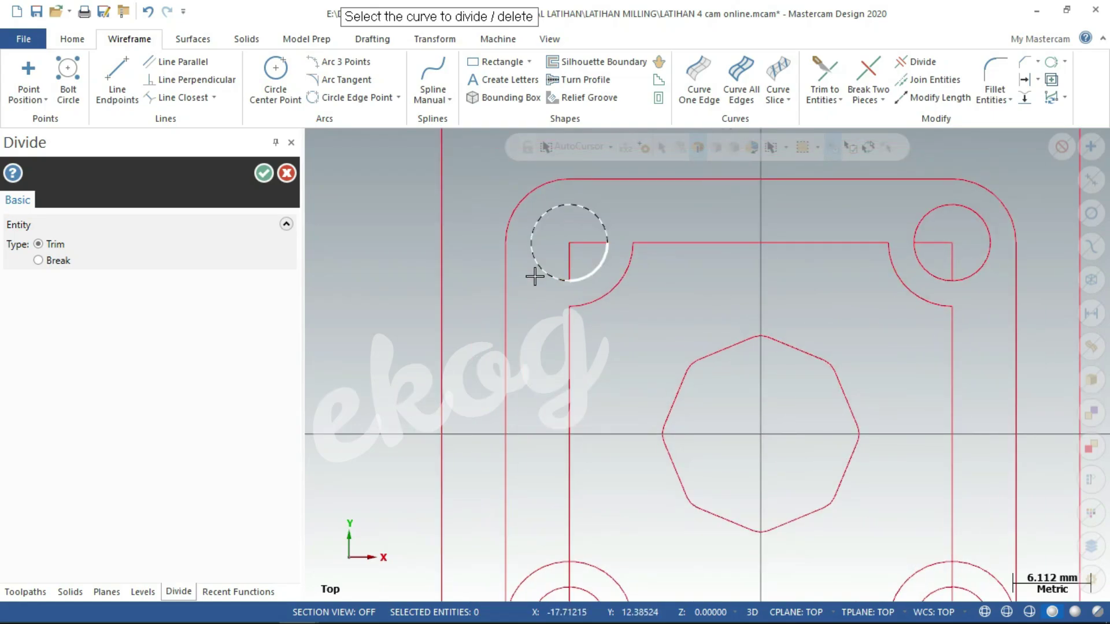
{"action": "scroll", "coordinate": [535, 276], "scroll_direction": "up", "scroll_amount": 1}
{"action": "scroll", "coordinate": [477, 220], "scroll_direction": "up", "scroll_amount": 1}
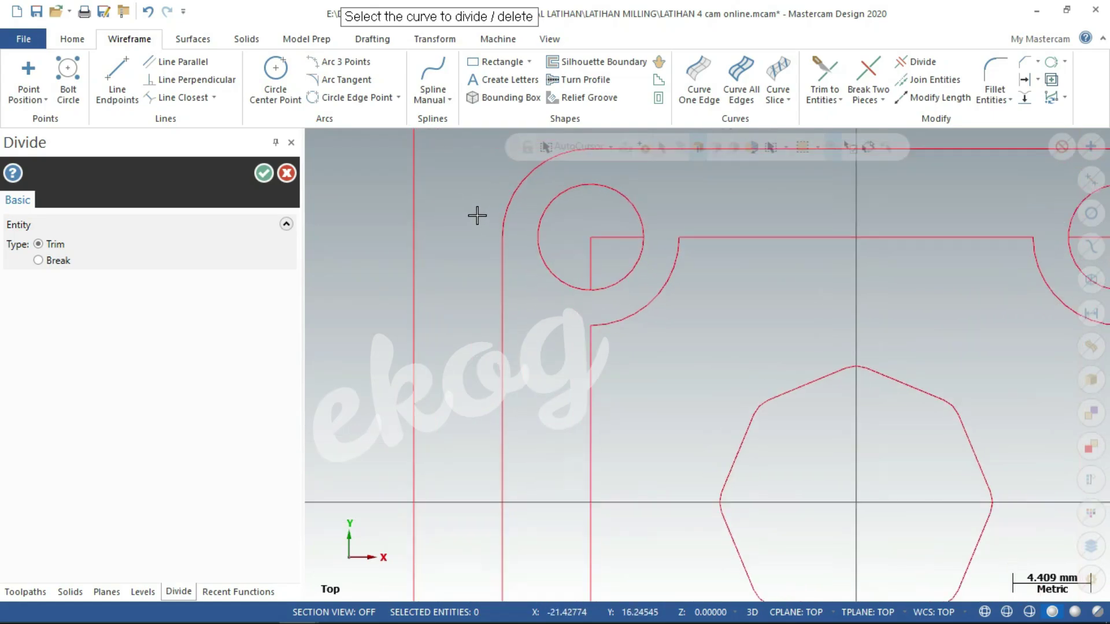
{"action": "scroll", "coordinate": [474, 208], "scroll_direction": "down", "scroll_amount": 2}
{"action": "scroll", "coordinate": [525, 389], "scroll_direction": "down", "scroll_amount": 1}
{"action": "scroll", "coordinate": [523, 418], "scroll_direction": "up", "scroll_amount": 2}
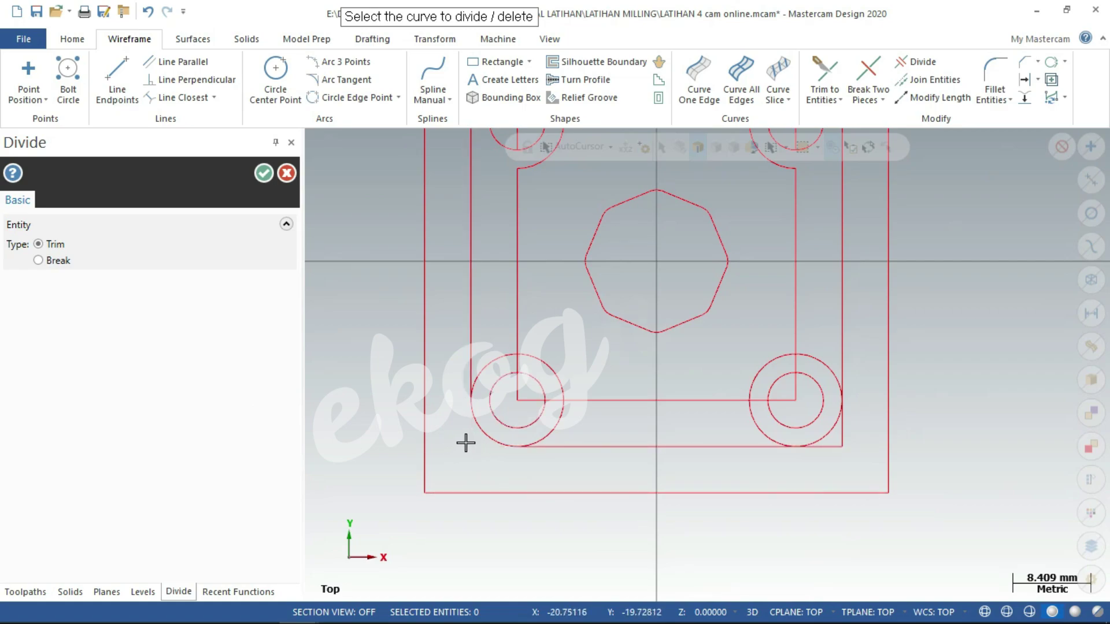
{"action": "left_click", "coordinate": [517, 373]}
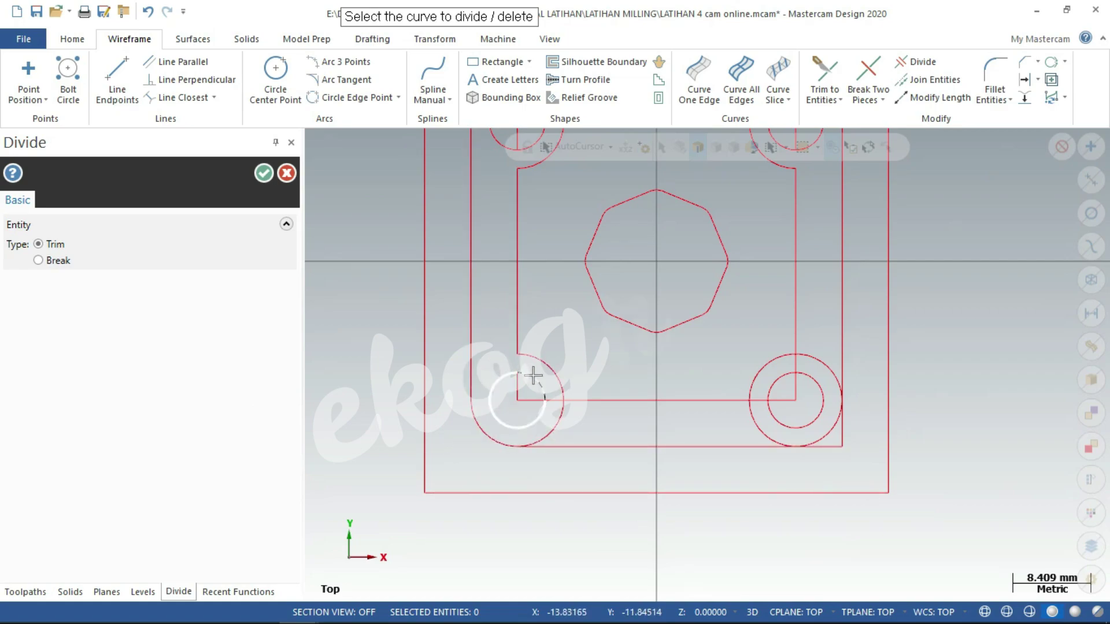
{"action": "left_click", "coordinate": [554, 400]}
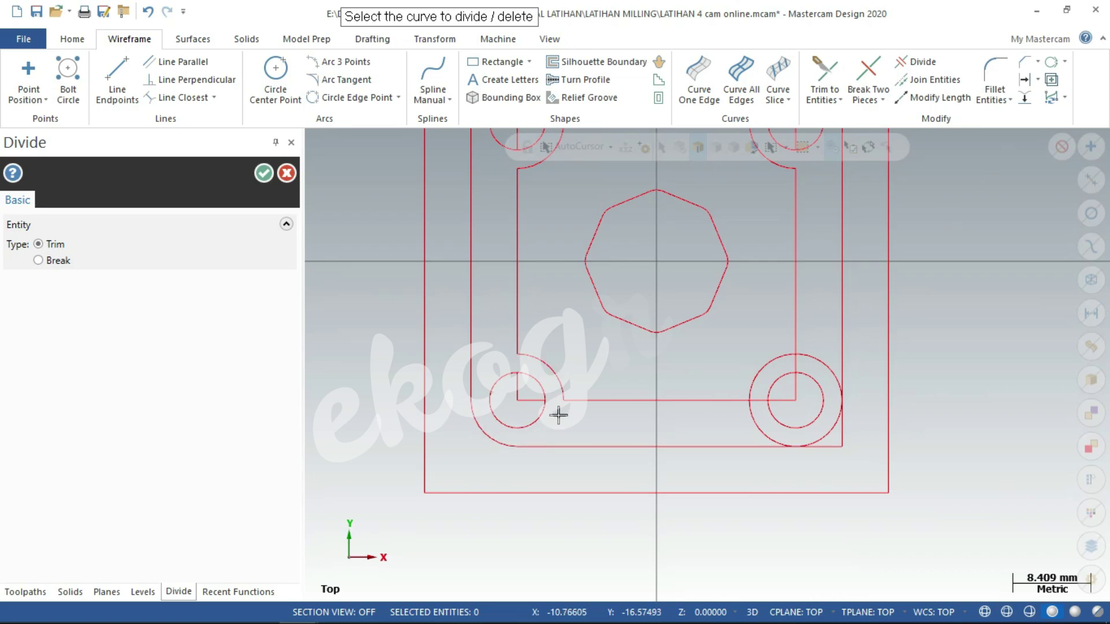
{"action": "left_click", "coordinate": [766, 435]}
{"action": "left_click", "coordinate": [762, 401]}
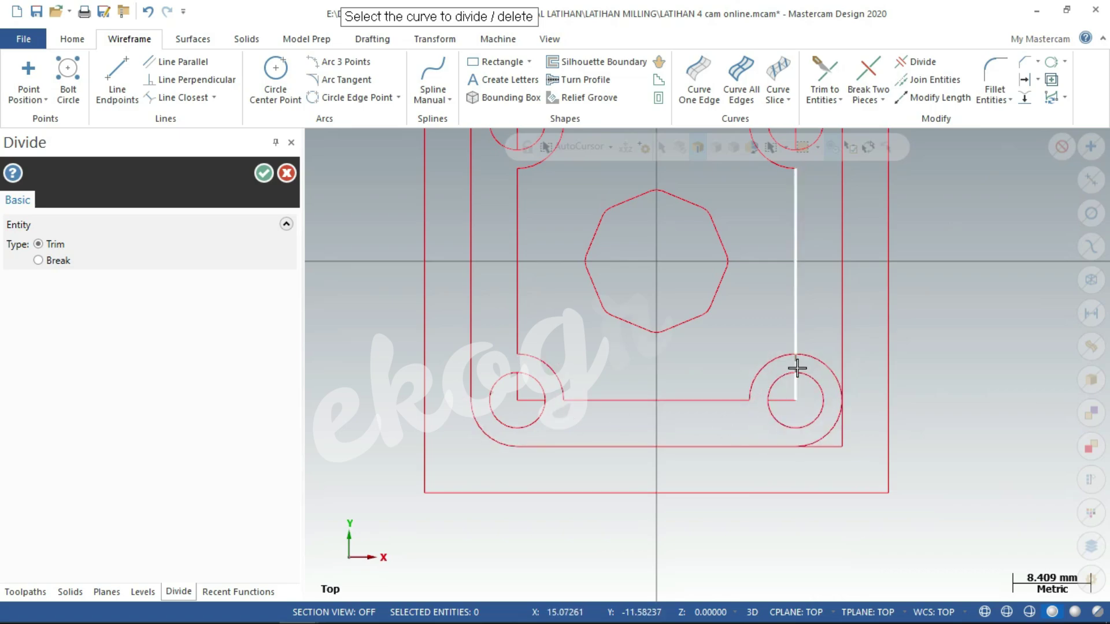
{"action": "left_click", "coordinate": [797, 370]}
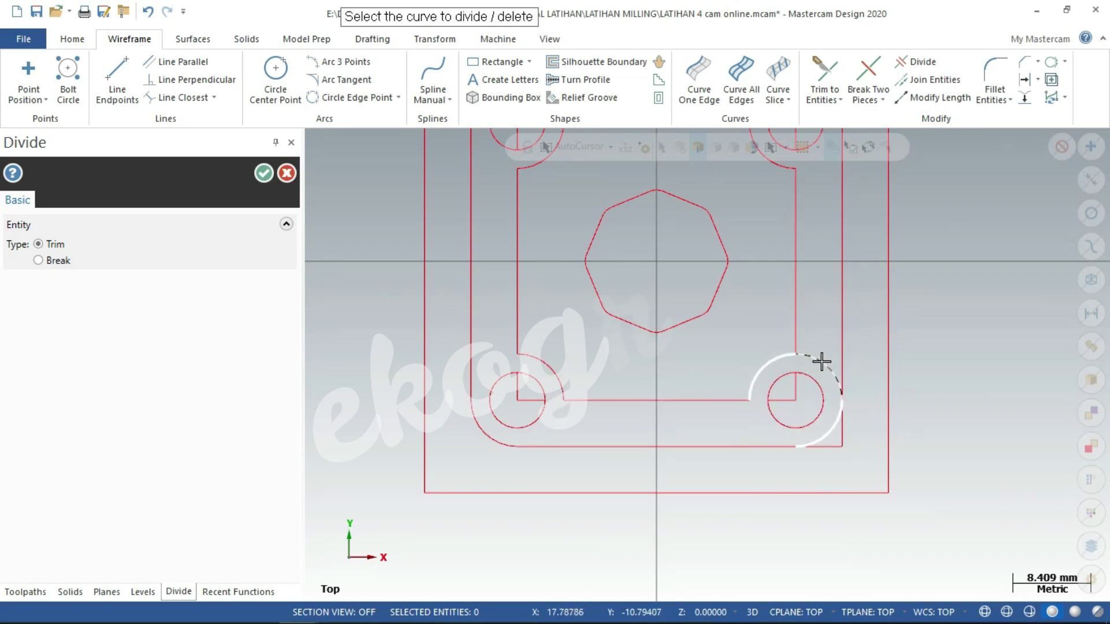
{"action": "left_click", "coordinate": [822, 362]}
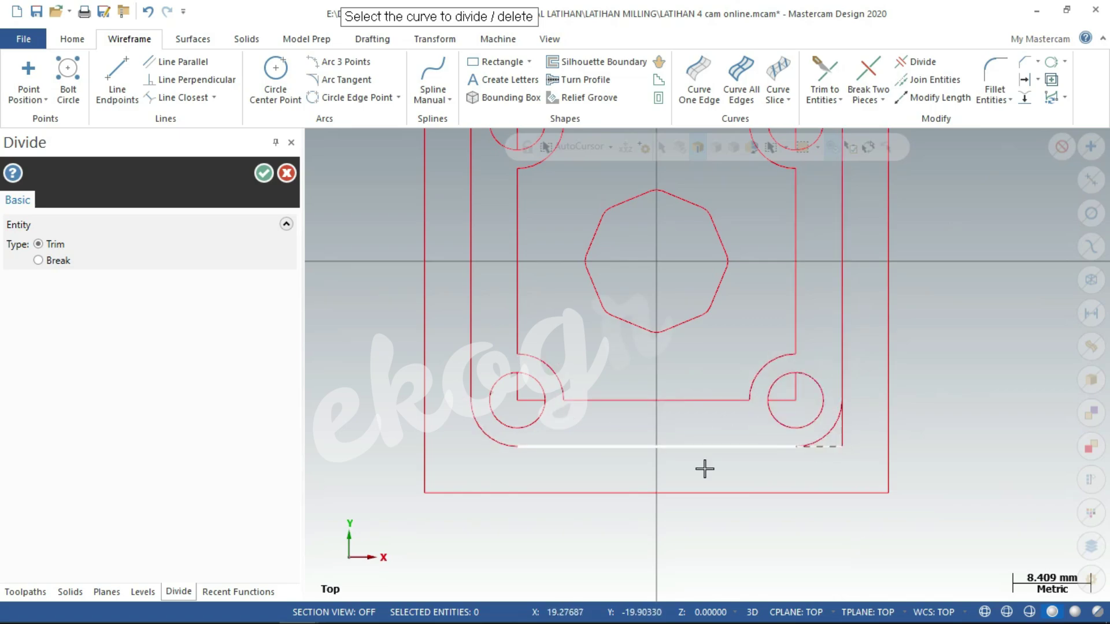
{"action": "left_click", "coordinate": [259, 177]}
- Delete the leftover line stubs remaining inside the four corner holes
{"action": "left_click", "coordinate": [517, 387]}
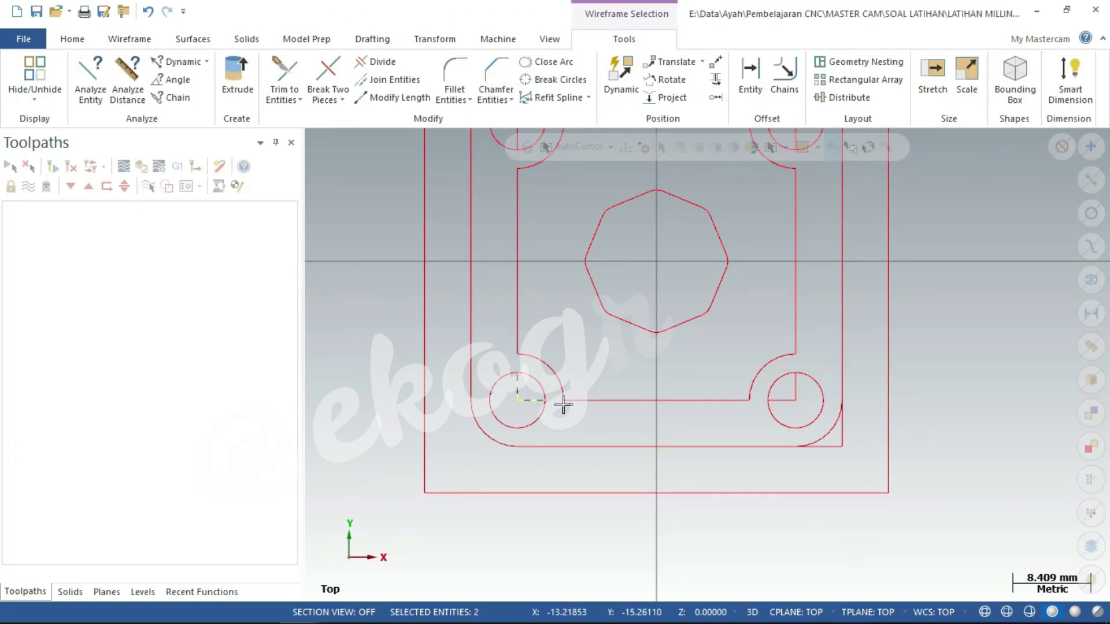
{"action": "left_click", "coordinate": [795, 391]}
{"action": "key", "text": "Delete"}
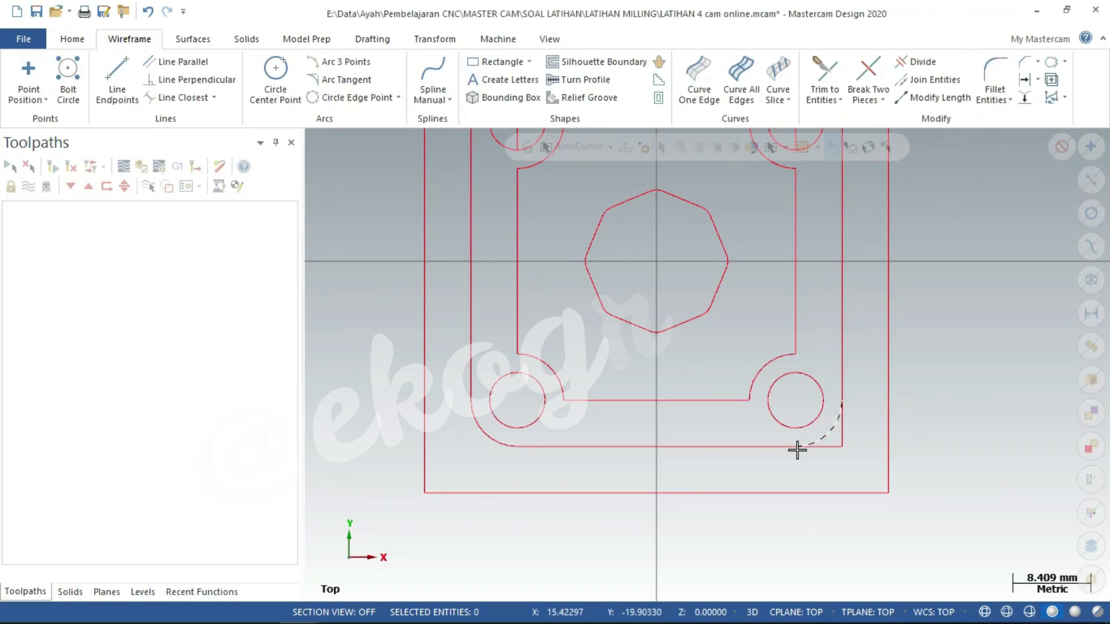
{"action": "scroll", "coordinate": [789, 462], "scroll_direction": "down", "scroll_amount": 2}
{"action": "scroll", "coordinate": [795, 347], "scroll_direction": "down", "scroll_amount": 1}
{"action": "scroll", "coordinate": [797, 248], "scroll_direction": "up", "scroll_amount": 3}
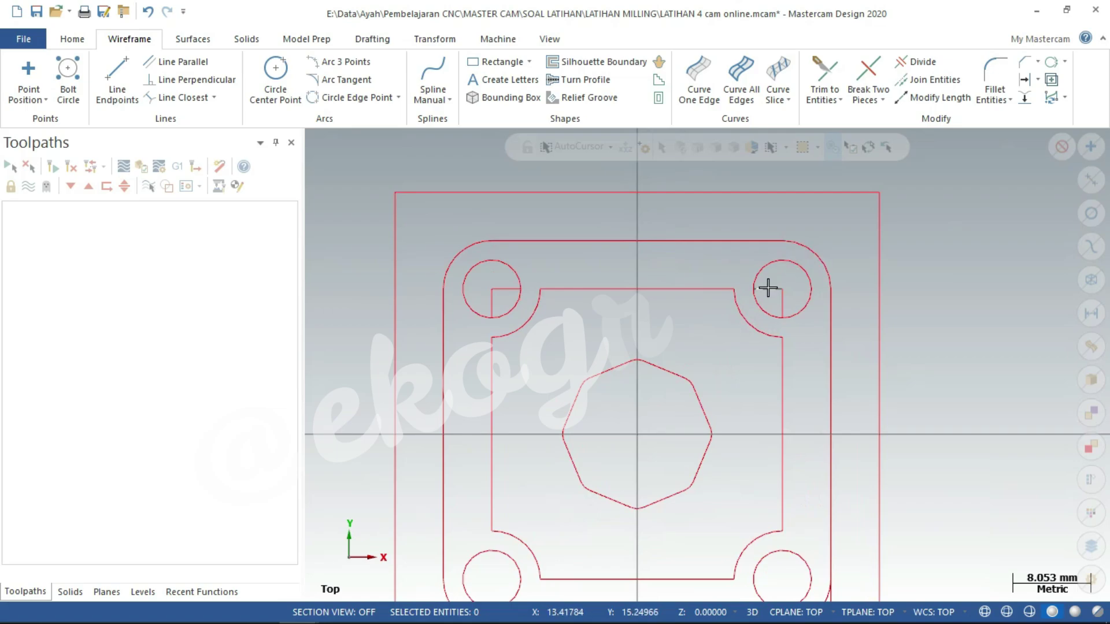
{"action": "left_click", "coordinate": [782, 303]}
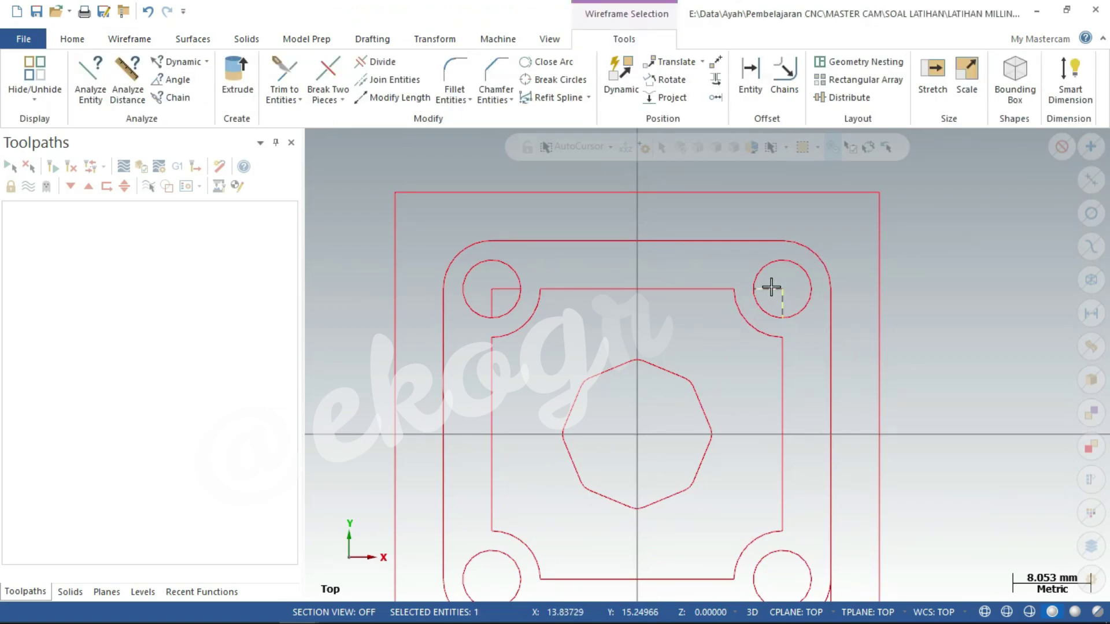
{"action": "left_click", "coordinate": [508, 289]}
{"action": "key", "text": "Delete"}
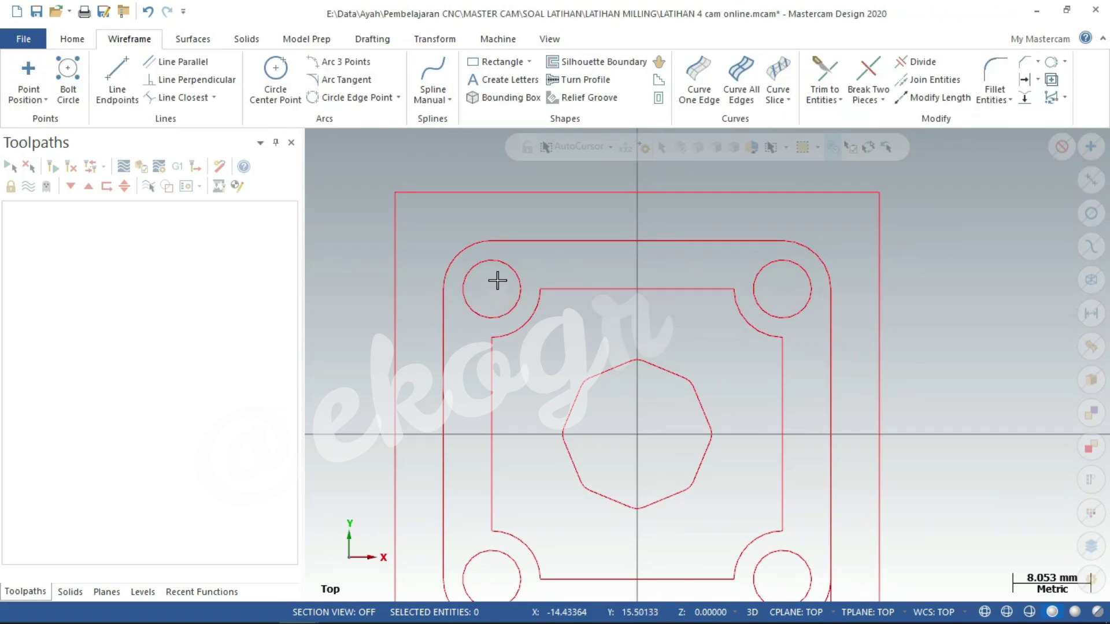
- Window-select all the top-view geometry
{"action": "scroll", "coordinate": [498, 283], "scroll_direction": "down", "scroll_amount": 3}
{"action": "scroll", "coordinate": [470, 338], "scroll_direction": "up", "scroll_amount": 1}
{"action": "scroll", "coordinate": [605, 367], "scroll_direction": "down", "scroll_amount": 1}
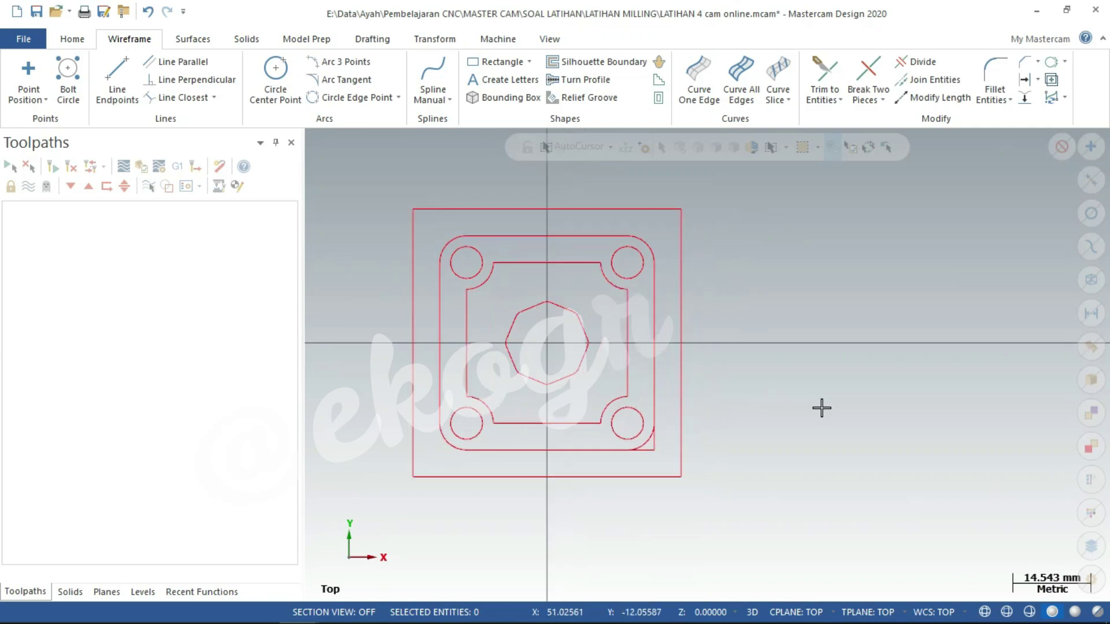
{"action": "scroll", "coordinate": [830, 409], "scroll_direction": "down", "scroll_amount": 2}
{"action": "scroll", "coordinate": [833, 415], "scroll_direction": "up", "scroll_amount": 1}
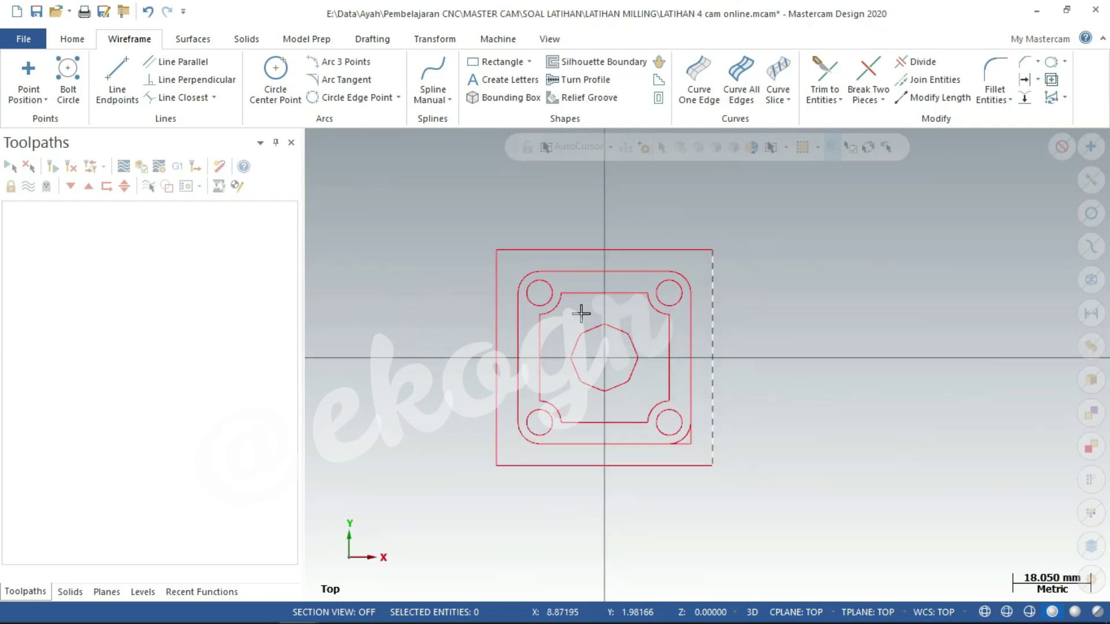
{"action": "mouse_move", "coordinate": [434, 212]}
{"action": "left_mouse_down"}
{"action": "mouse_move", "coordinate": [652, 424]}
{"action": "mouse_move", "coordinate": [769, 508]}
{"action": "left_mouse_up"}
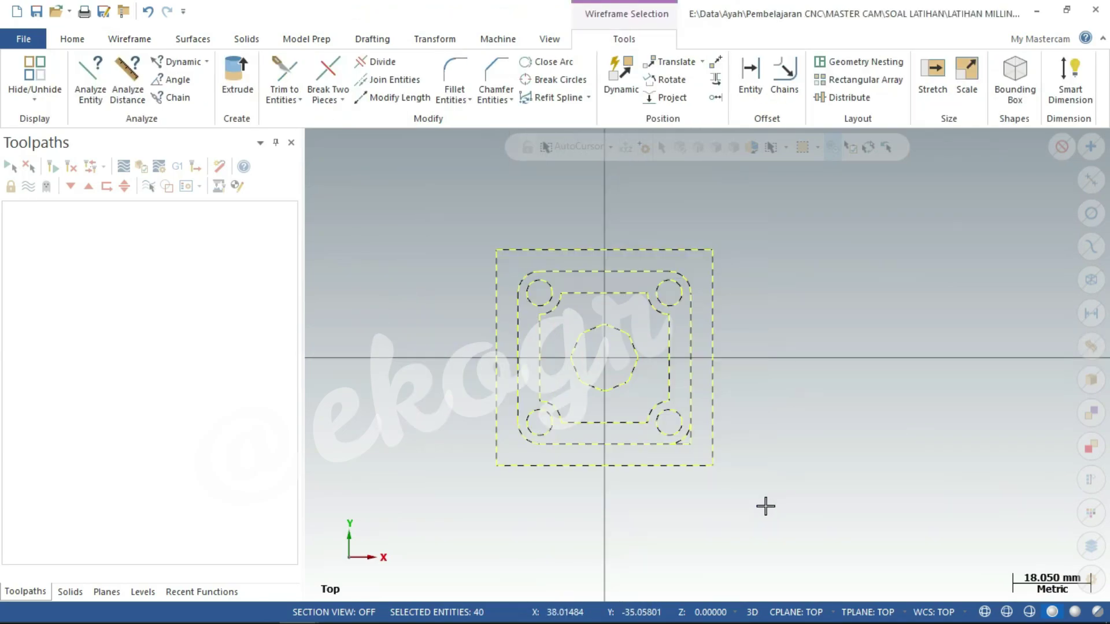
- Recolour all the selected top-view geometry from red to dark blue
{"action": "left_click", "coordinate": [74, 42]}
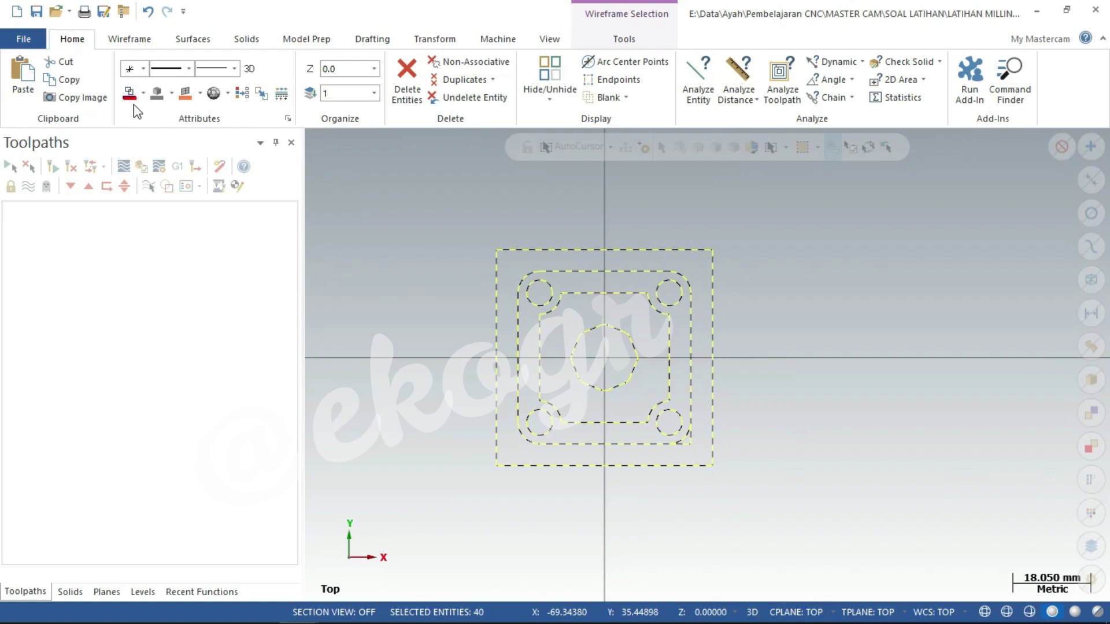
{"action": "left_click", "coordinate": [143, 94]}
{"action": "left_click", "coordinate": [148, 272]}
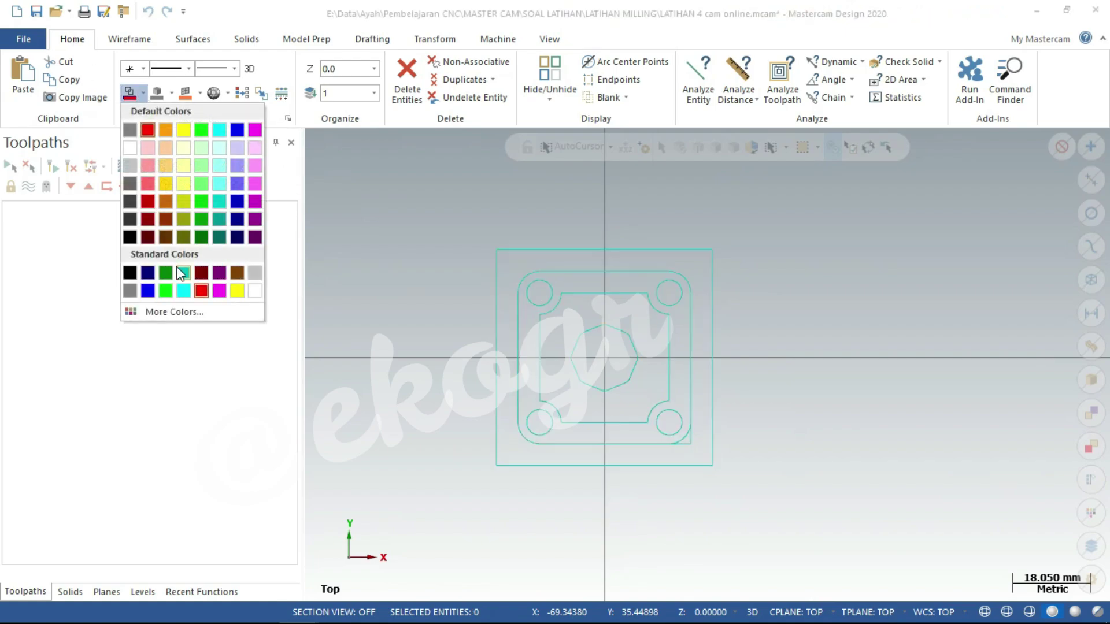
{"action": "left_click", "coordinate": [148, 276]}
{"action": "scroll", "coordinate": [507, 503], "scroll_direction": "up", "scroll_amount": 1}
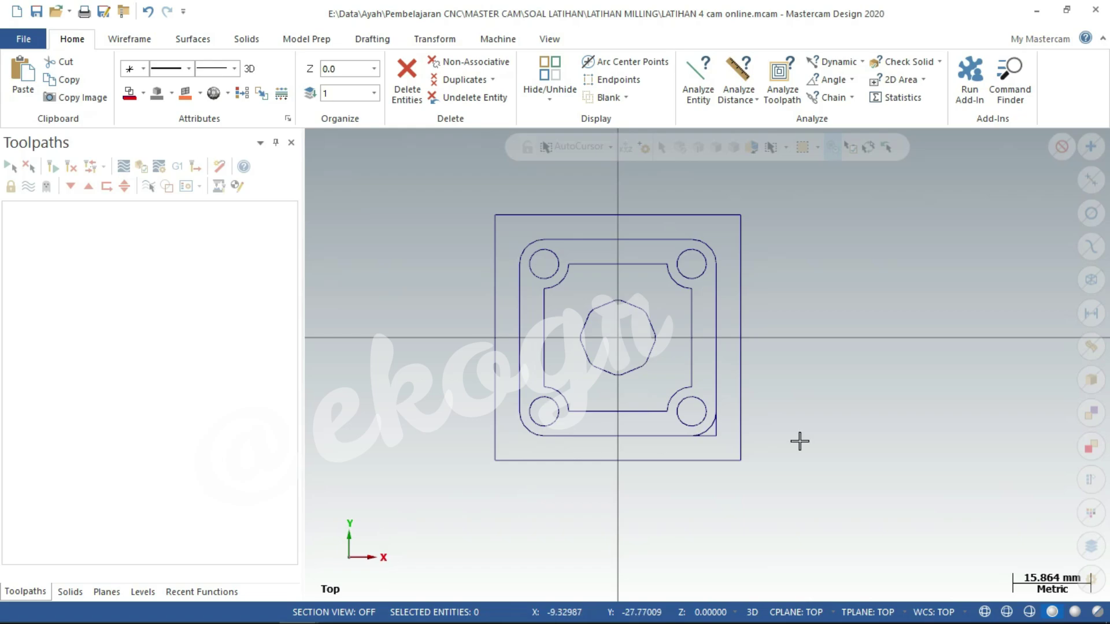
{"action": "scroll", "coordinate": [714, 449], "scroll_direction": "up", "scroll_amount": 1}
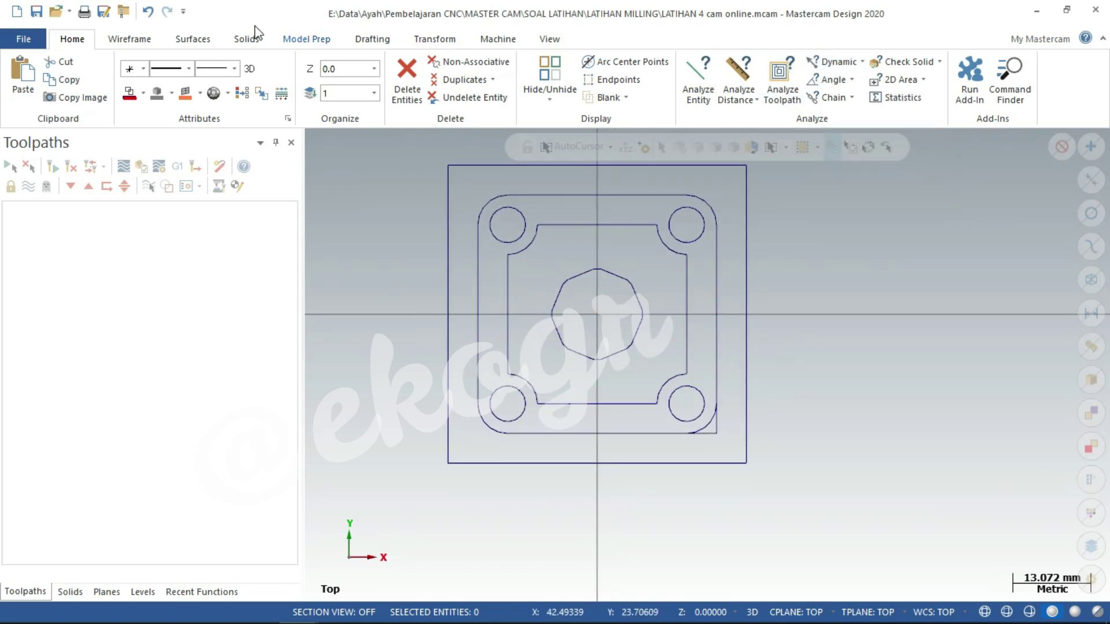
{"action": "left_click", "coordinate": [133, 39]}
- Close the Divide command without trimming anything and bring up the Windows Start menu
{"action": "left_click", "coordinate": [922, 62]}
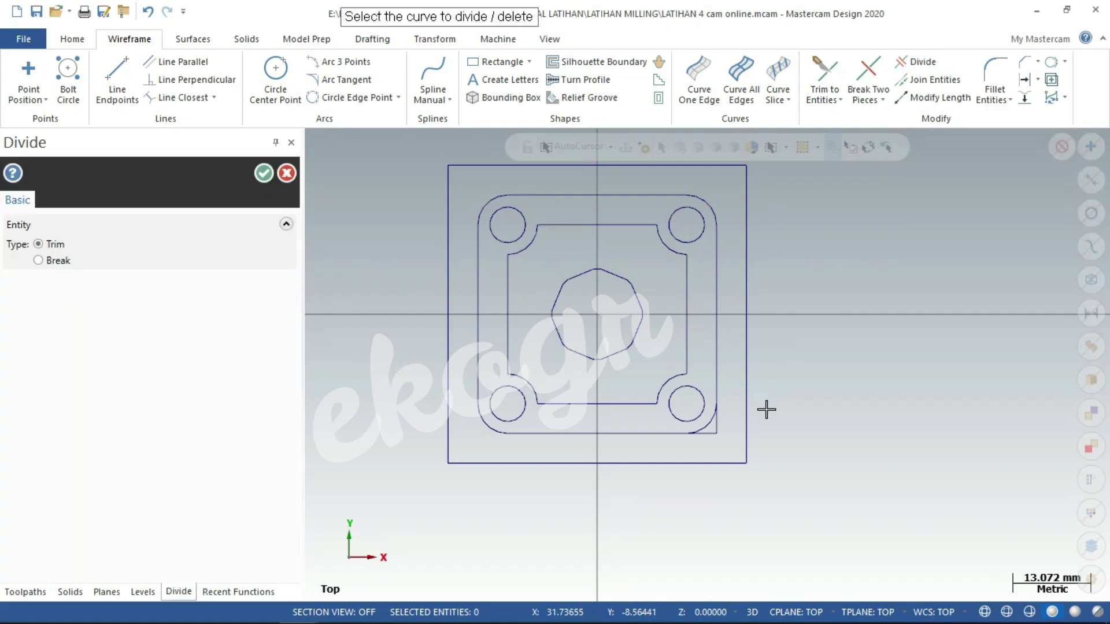
{"action": "scroll", "coordinate": [714, 437], "scroll_direction": "up", "scroll_amount": 1}
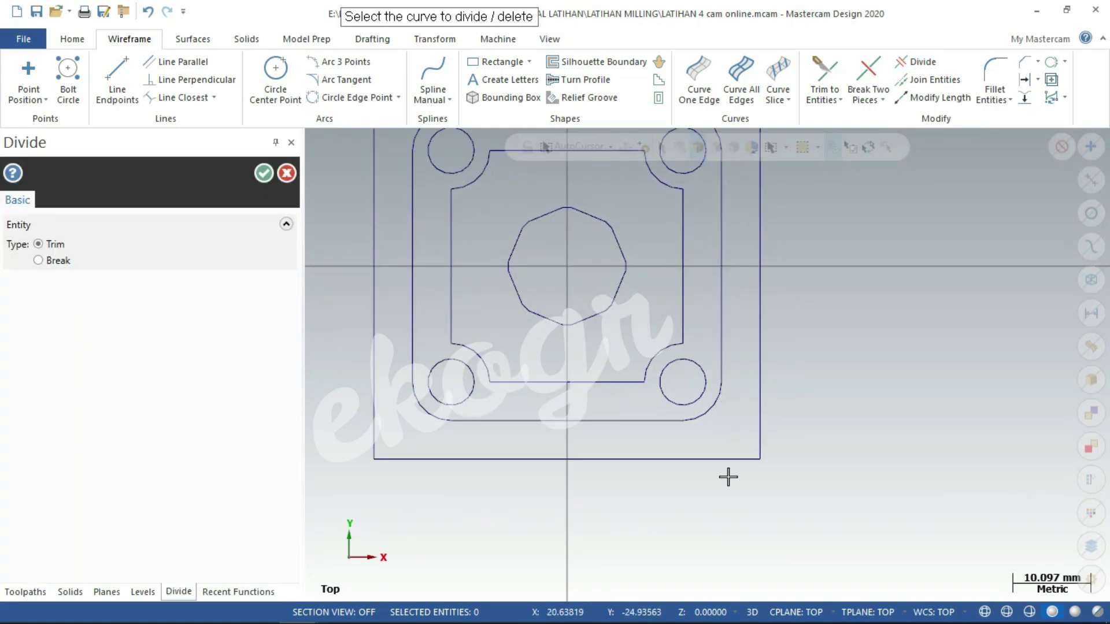
{"action": "scroll", "coordinate": [742, 506], "scroll_direction": "down", "scroll_amount": 2}
{"action": "scroll", "coordinate": [742, 511], "scroll_direction": "down", "scroll_amount": 1}
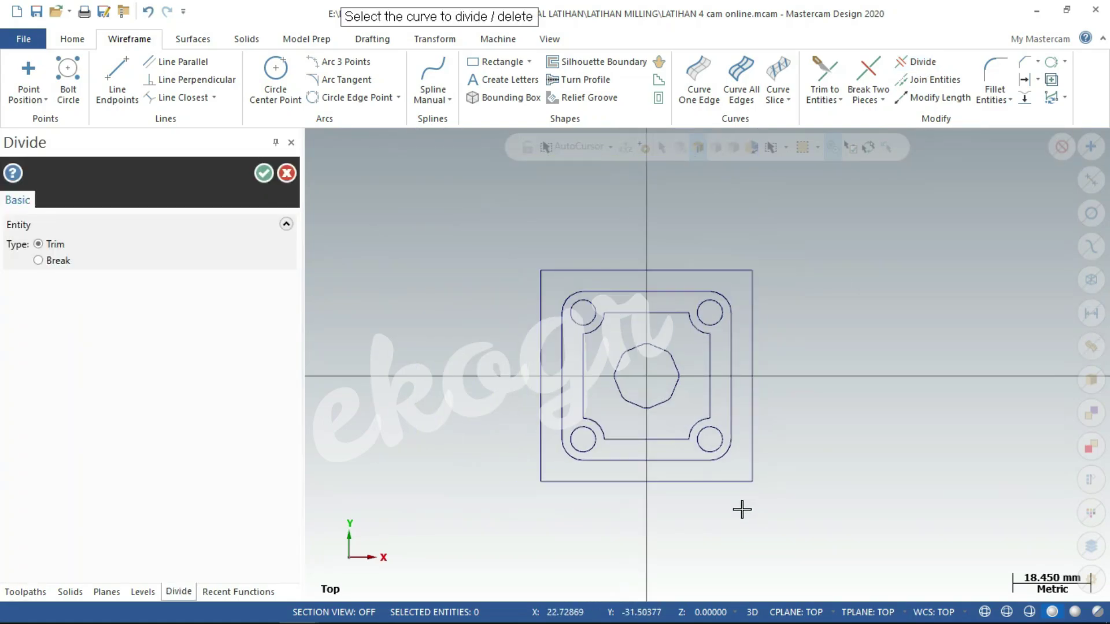
{"action": "left_click", "coordinate": [263, 173]}
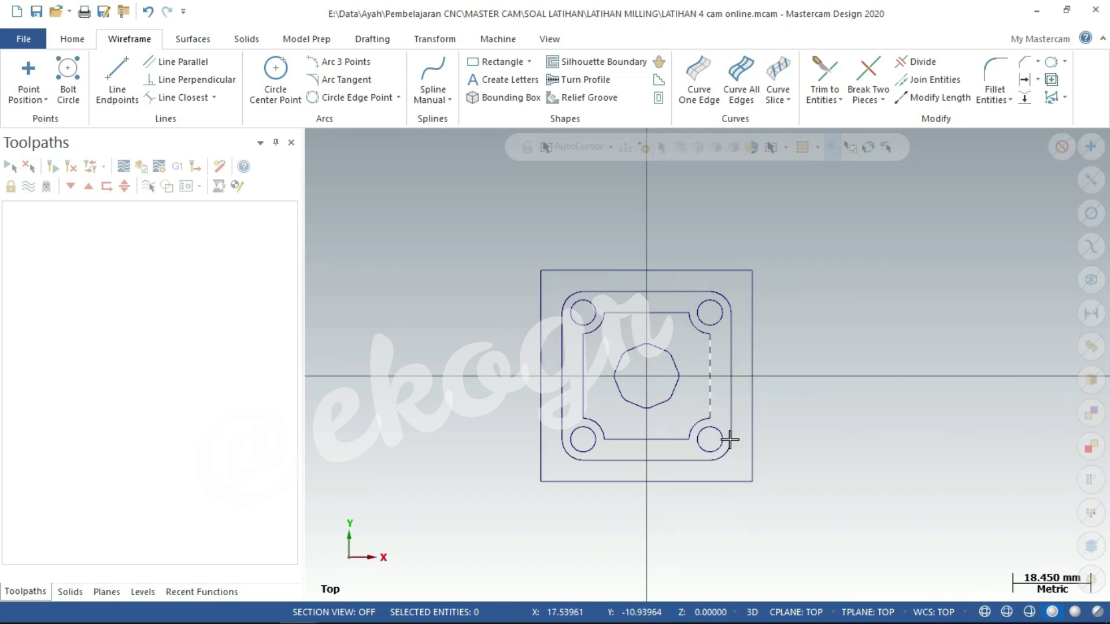
{"action": "scroll", "coordinate": [735, 505], "scroll_direction": "up", "scroll_amount": 1}
{"action": "scroll", "coordinate": [741, 505], "scroll_direction": "up", "scroll_amount": 1}
{"action": "scroll", "coordinate": [741, 505], "scroll_direction": "down", "scroll_amount": 1}
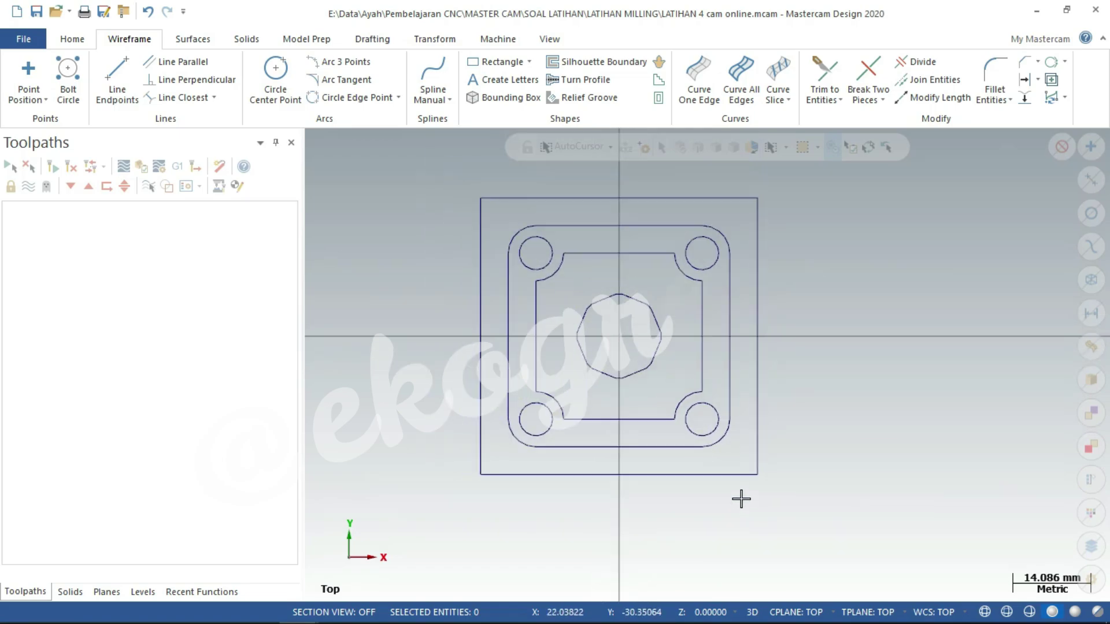
{"action": "scroll", "coordinate": [706, 289], "scroll_direction": "down", "scroll_amount": 1}
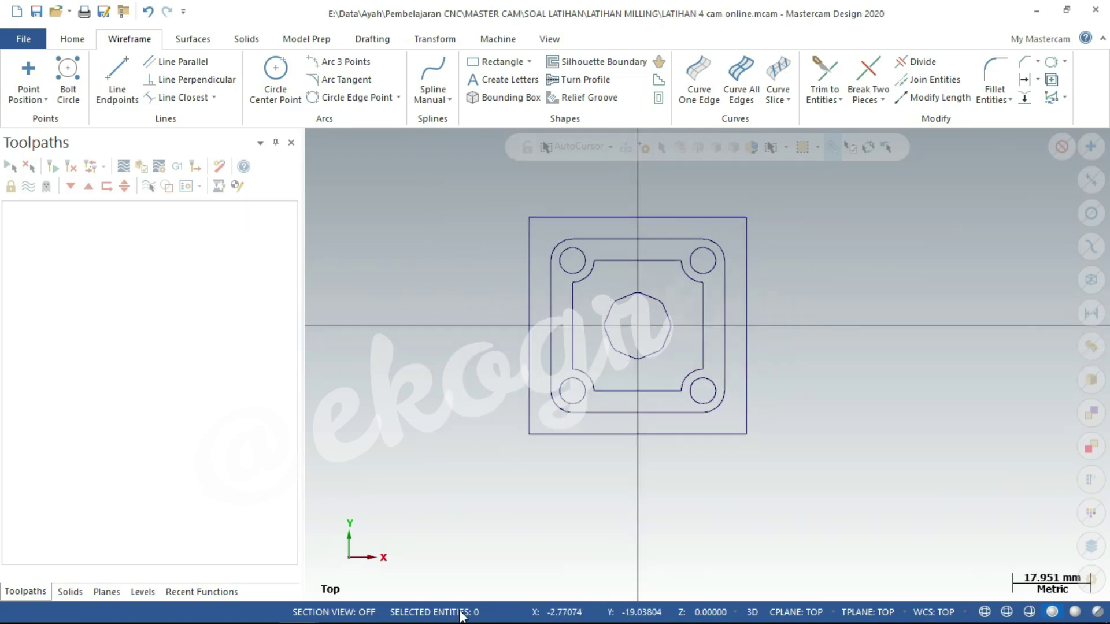
{"action": "key", "text": "super"}
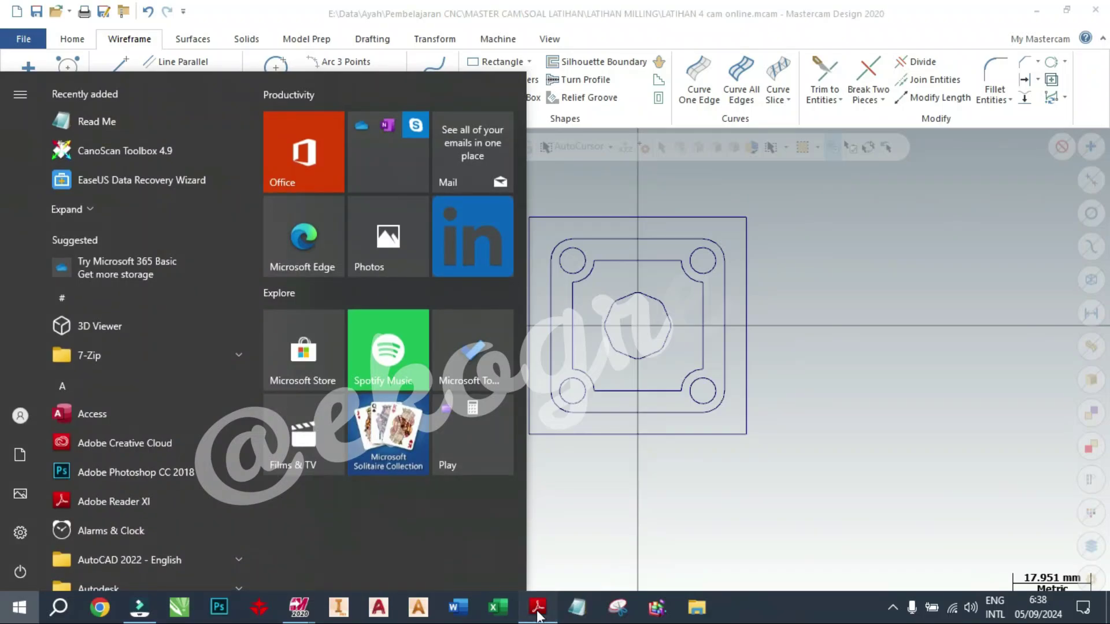
- Check section A-A depths (15, 3, 2, 2 mm) in the LATIHAN 04 reference PDF
{"action": "left_click", "coordinate": [550, 606]}
{"action": "scroll", "coordinate": [744, 485], "scroll_direction": "down", "scroll_amount": 5}
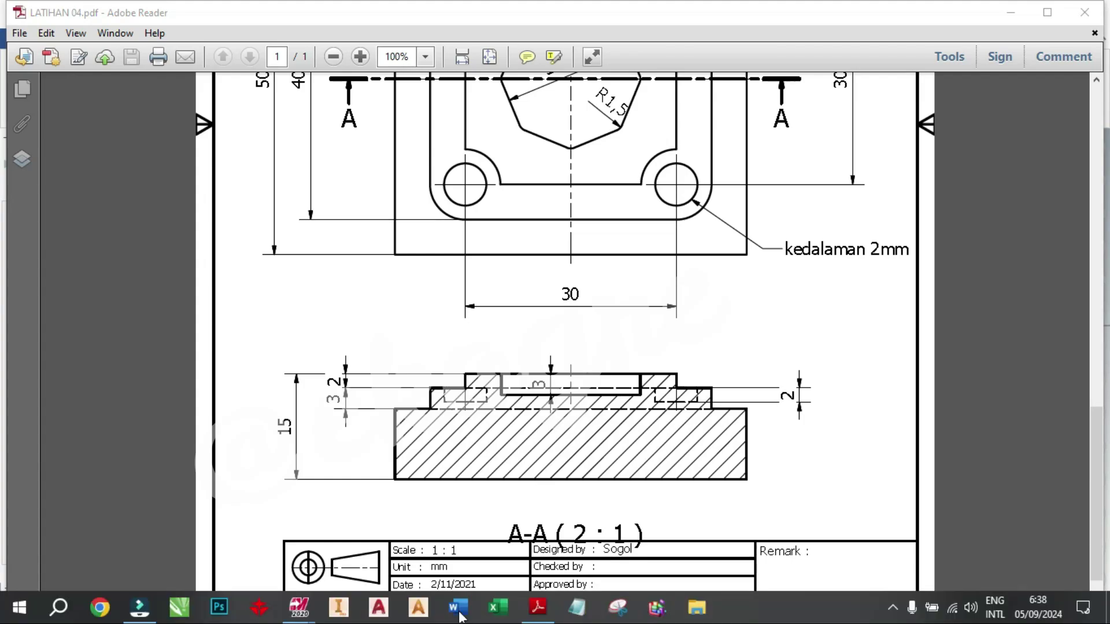
{"action": "key", "text": "super"}
{"action": "mouse_move", "coordinate": [298, 608]}
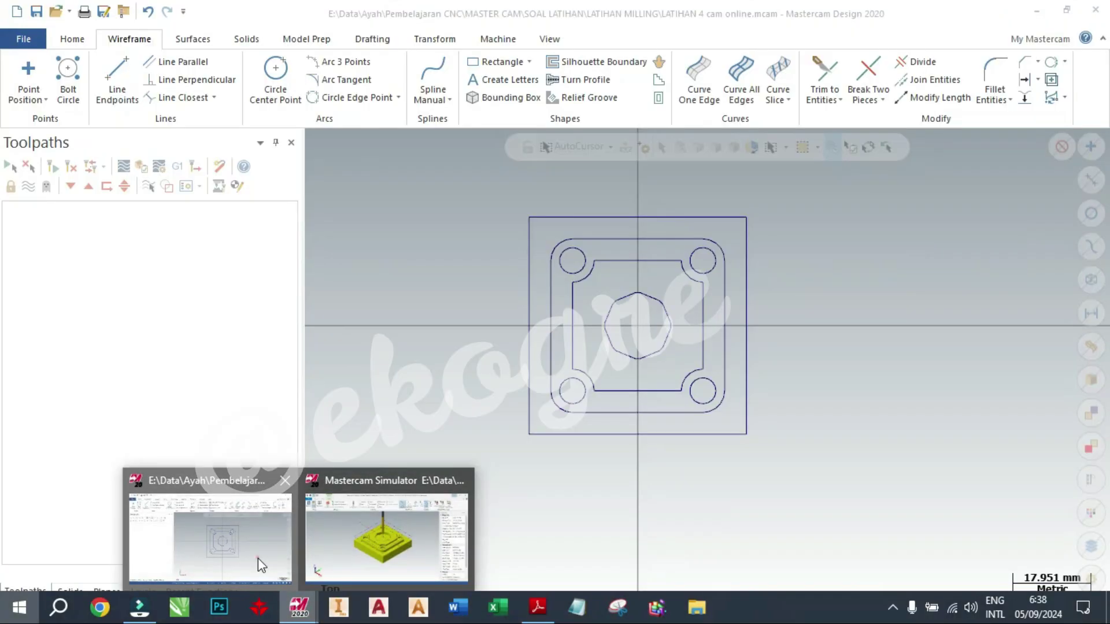
- Offset a copy of the rectangle's bottom edge below the top view
{"action": "left_click", "coordinate": [257, 557]}
{"action": "scroll", "coordinate": [816, 230], "scroll_direction": "down", "scroll_amount": 1}
{"action": "scroll", "coordinate": [784, 520], "scroll_direction": "up", "scroll_amount": 2}
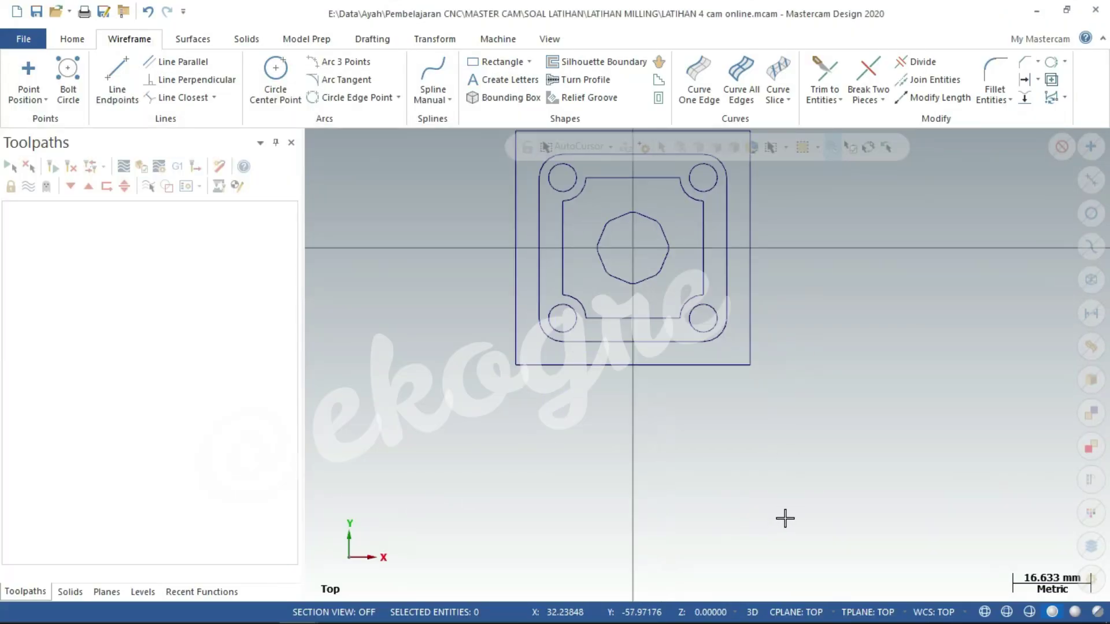
{"action": "left_click", "coordinate": [1024, 81]}
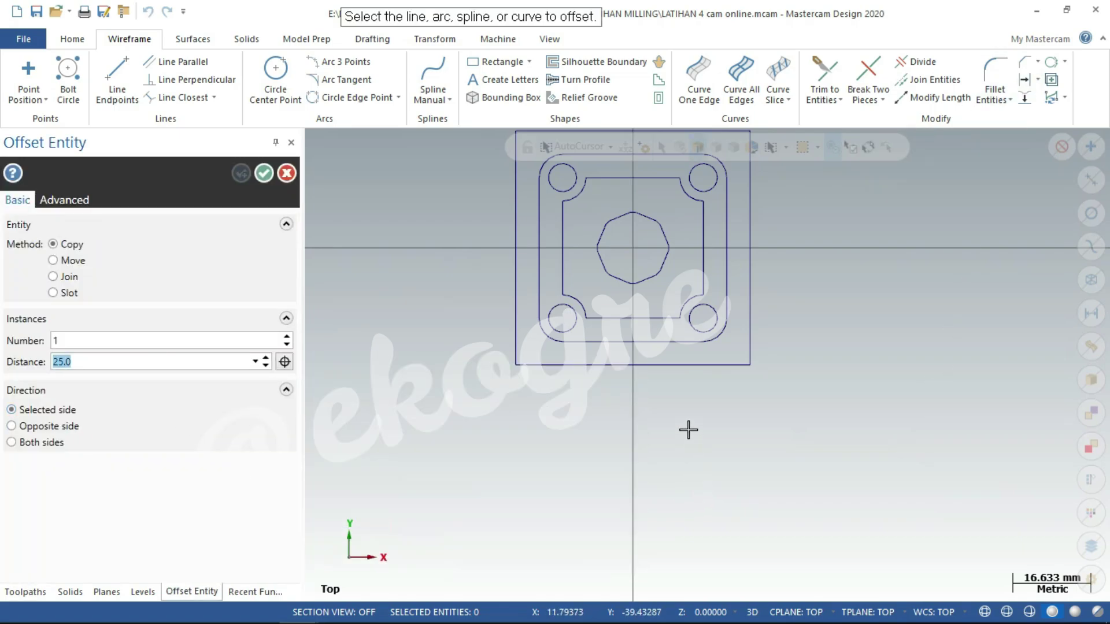
{"action": "left_click", "coordinate": [693, 364]}
{"action": "left_click", "coordinate": [715, 501]}
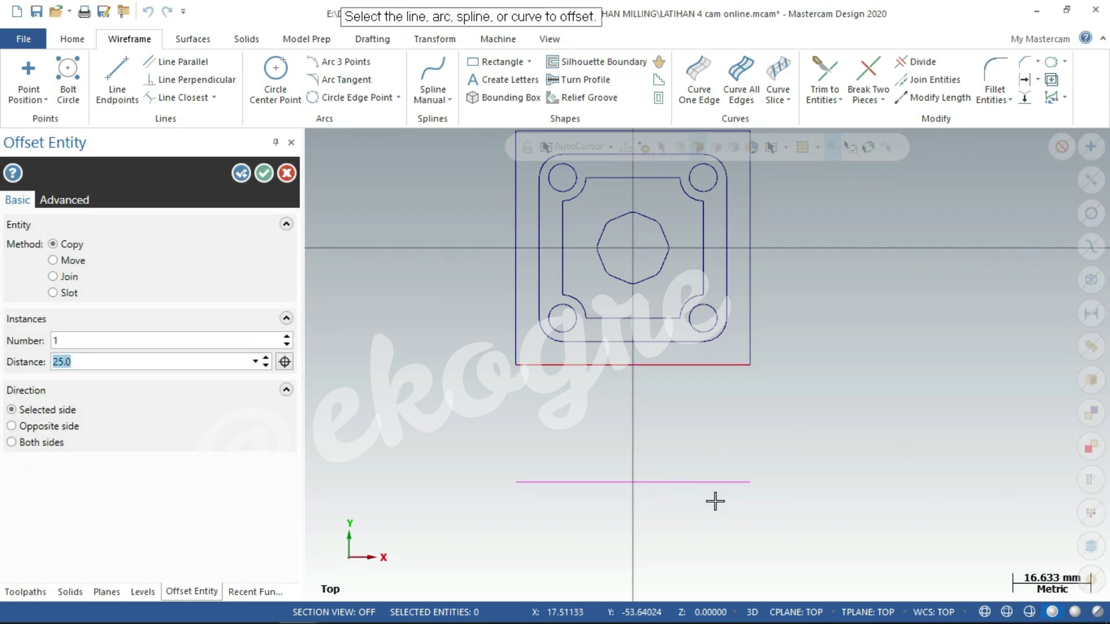
{"action": "left_click", "coordinate": [242, 173]}
{"action": "type", "text": "15"}
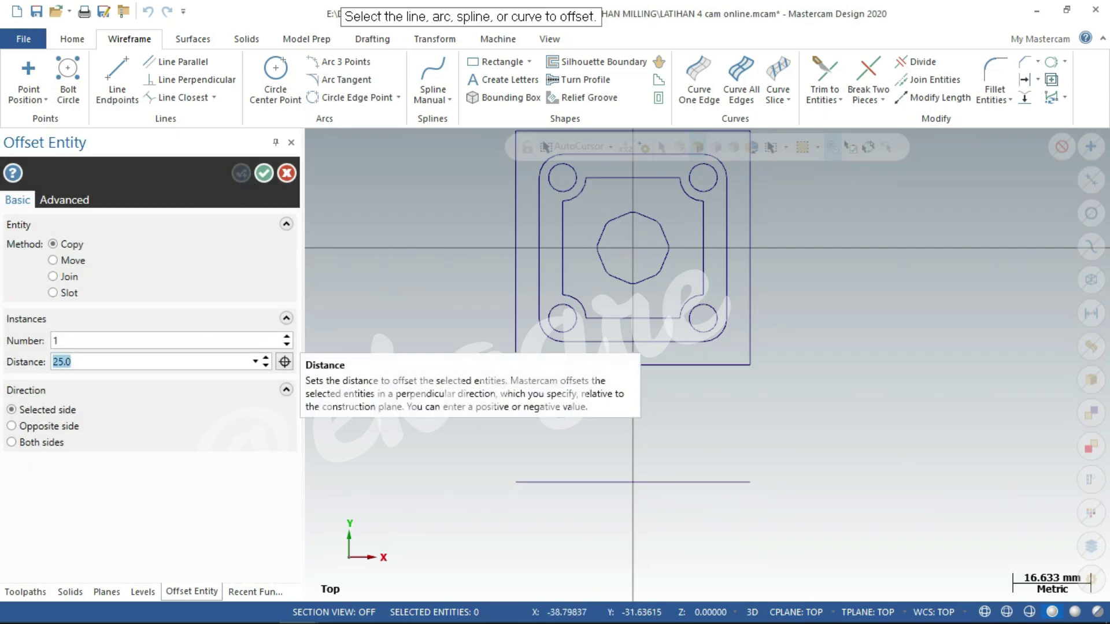
- Offset the new line 15 mm further down to set the section depth
{"action": "left_click", "coordinate": [594, 482]}
{"action": "left_click", "coordinate": [594, 543]}
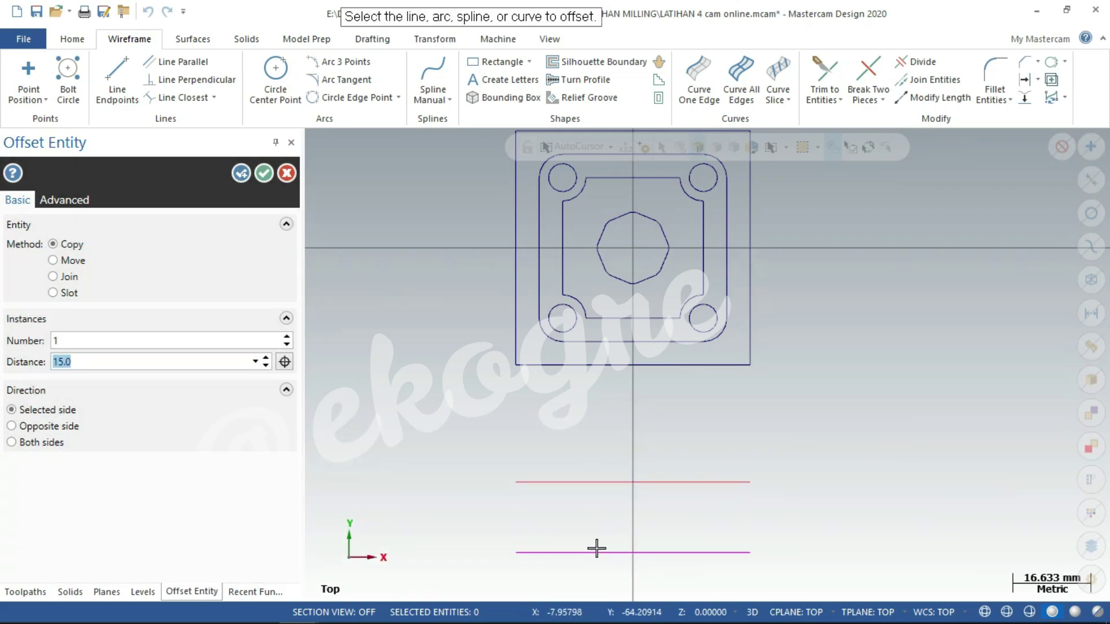
{"action": "scroll", "coordinate": [575, 523], "scroll_direction": "up", "scroll_amount": 1}
{"action": "scroll", "coordinate": [614, 370], "scroll_direction": "down", "scroll_amount": 1}
{"action": "scroll", "coordinate": [624, 495], "scroll_direction": "down", "scroll_amount": 1}
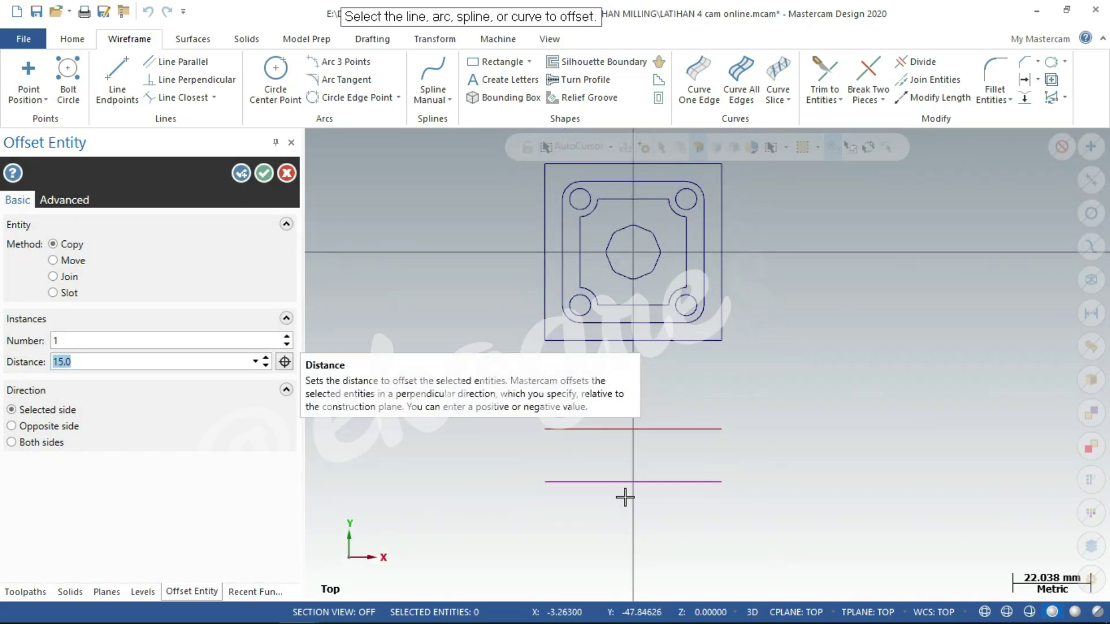
{"action": "scroll", "coordinate": [624, 523], "scroll_direction": "up", "scroll_amount": 1}
{"action": "scroll", "coordinate": [624, 523], "scroll_direction": "up", "scroll_amount": 1}
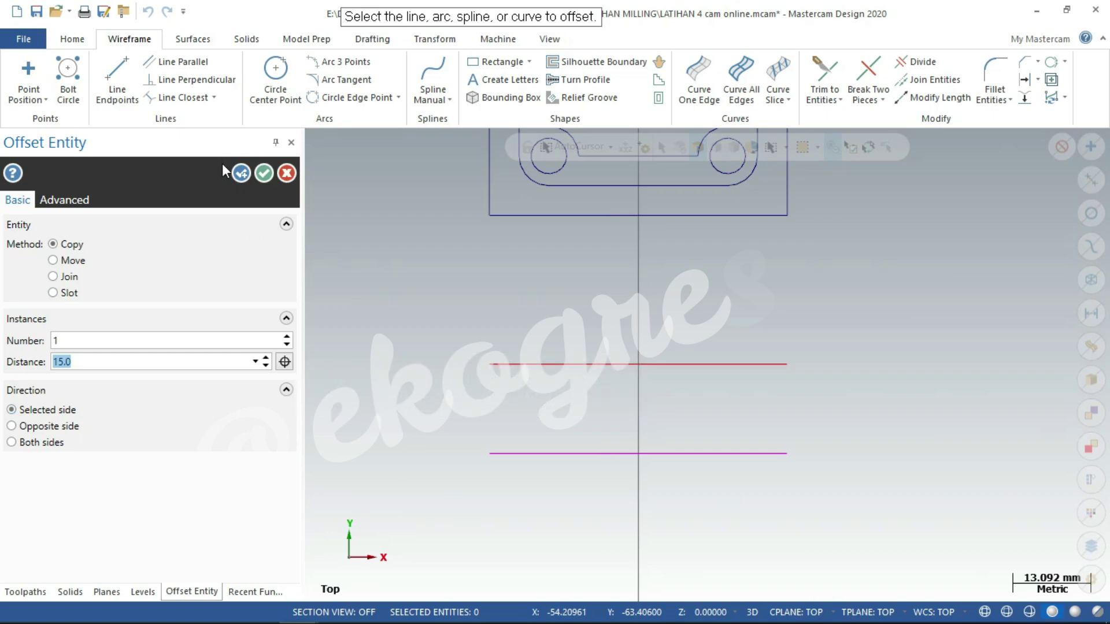
{"action": "left_click", "coordinate": [240, 172]}
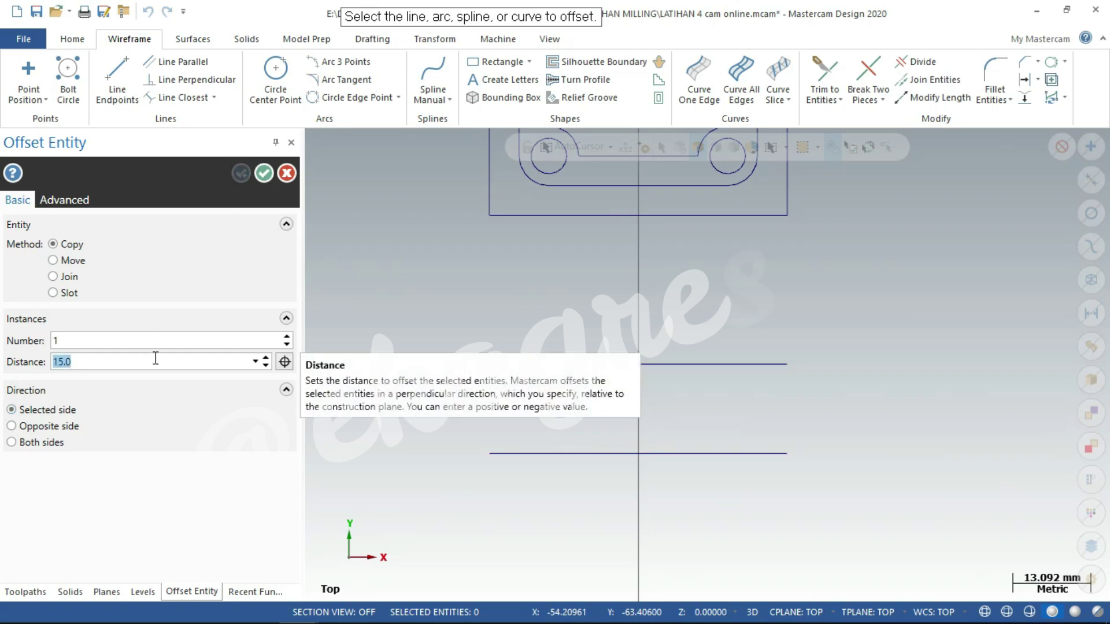
- Add 2 mm offset lines below the upper section line
{"action": "type", "text": "2"}
{"action": "left_click", "coordinate": [662, 366]}
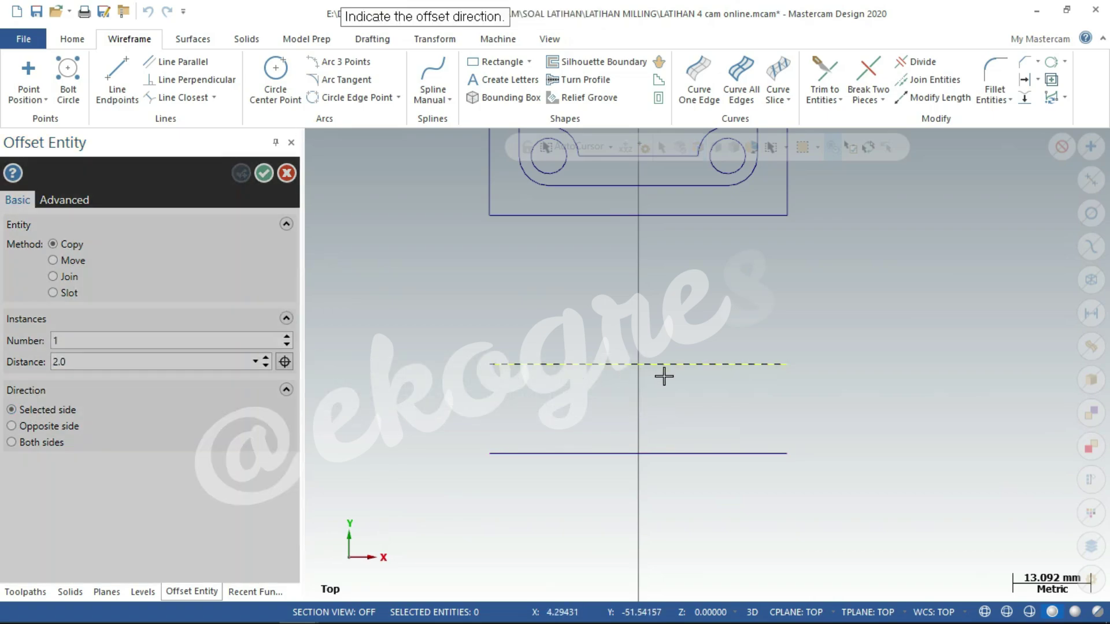
{"action": "left_click", "coordinate": [664, 402]}
{"action": "left_click", "coordinate": [241, 171]}
{"action": "type", "text": "3"}
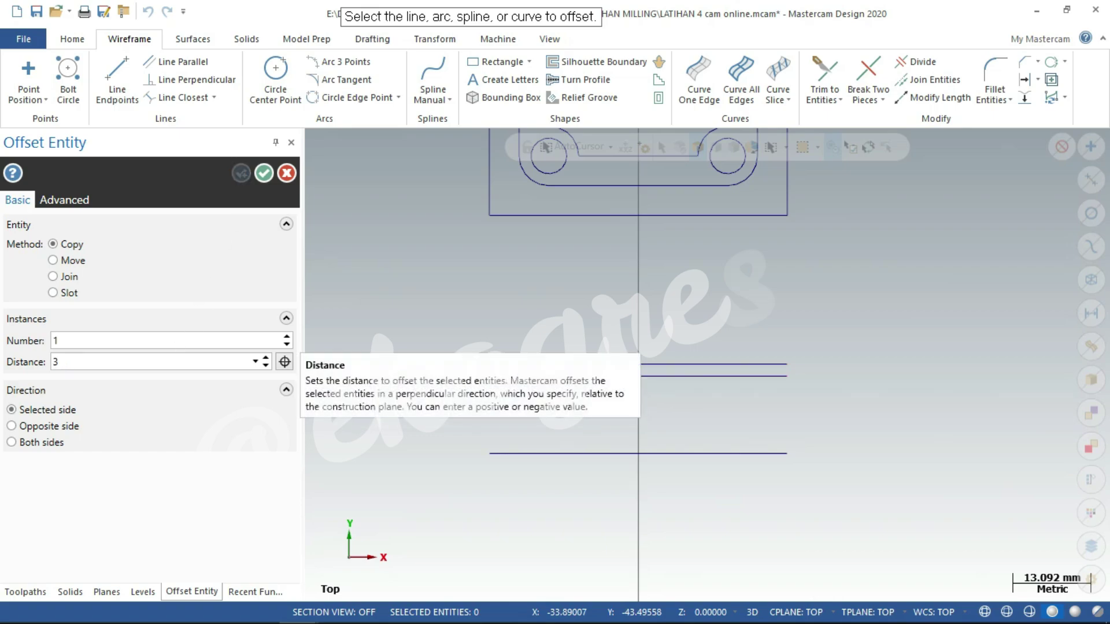
{"action": "left_click", "coordinate": [721, 377]}
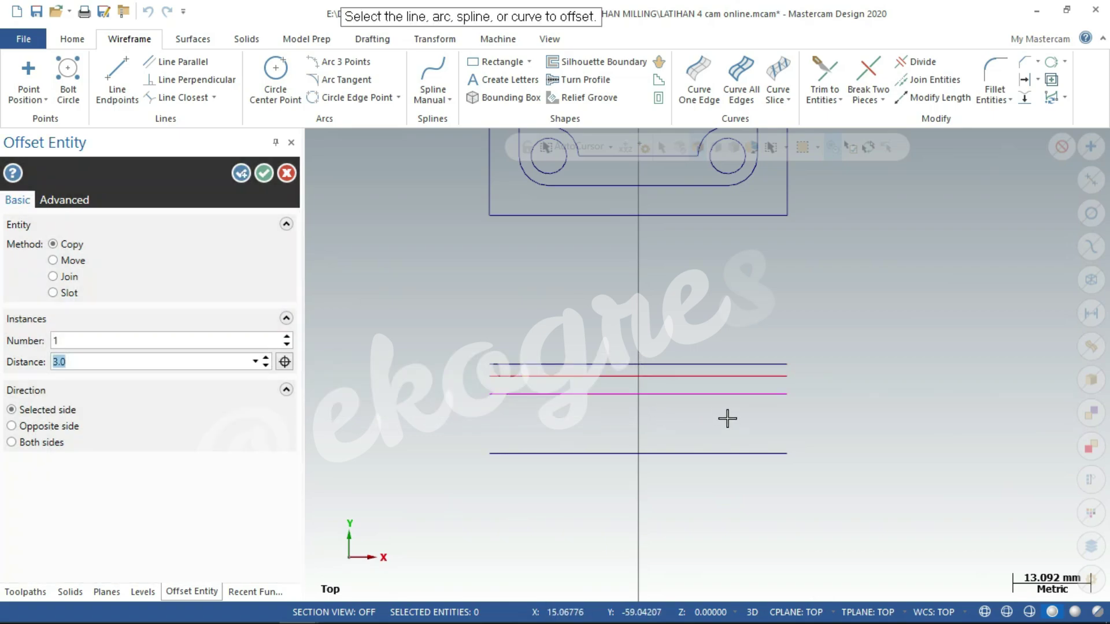
{"action": "left_click", "coordinate": [246, 171]}
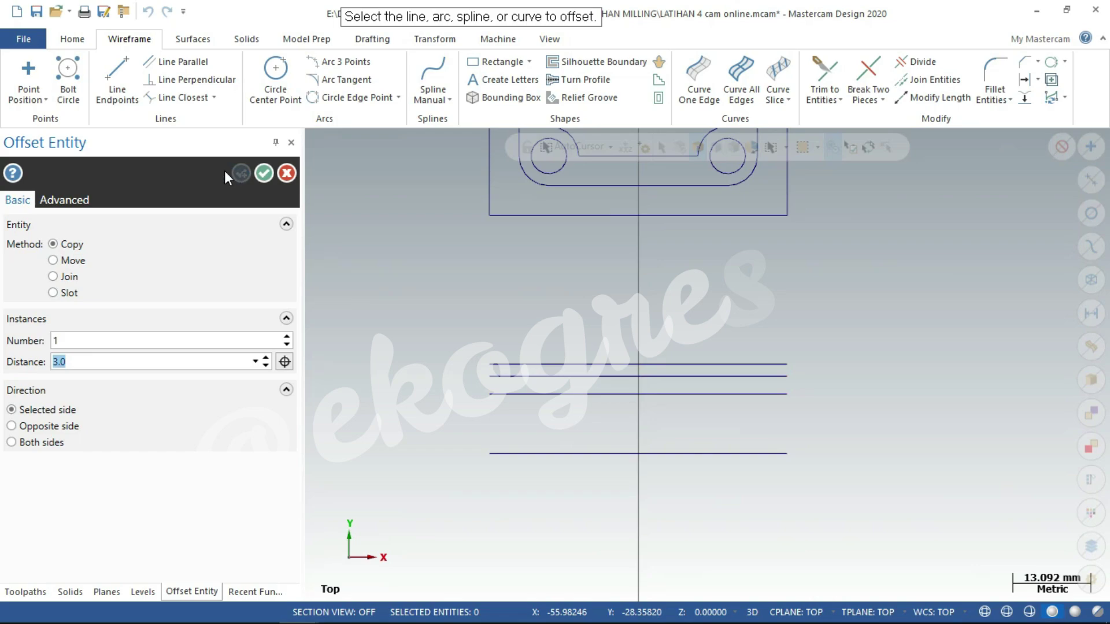
{"action": "left_click", "coordinate": [106, 65]}
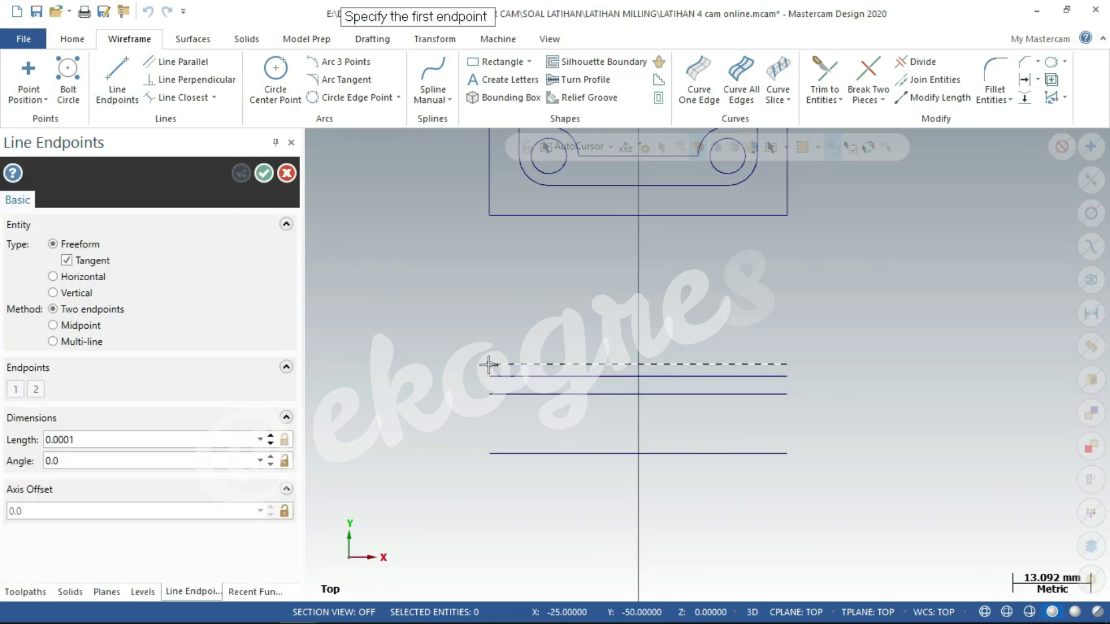
- Draw the left and right 15 mm vertical end lines of the section outline
{"action": "left_click", "coordinate": [490, 364]}
{"action": "left_click", "coordinate": [490, 453]}
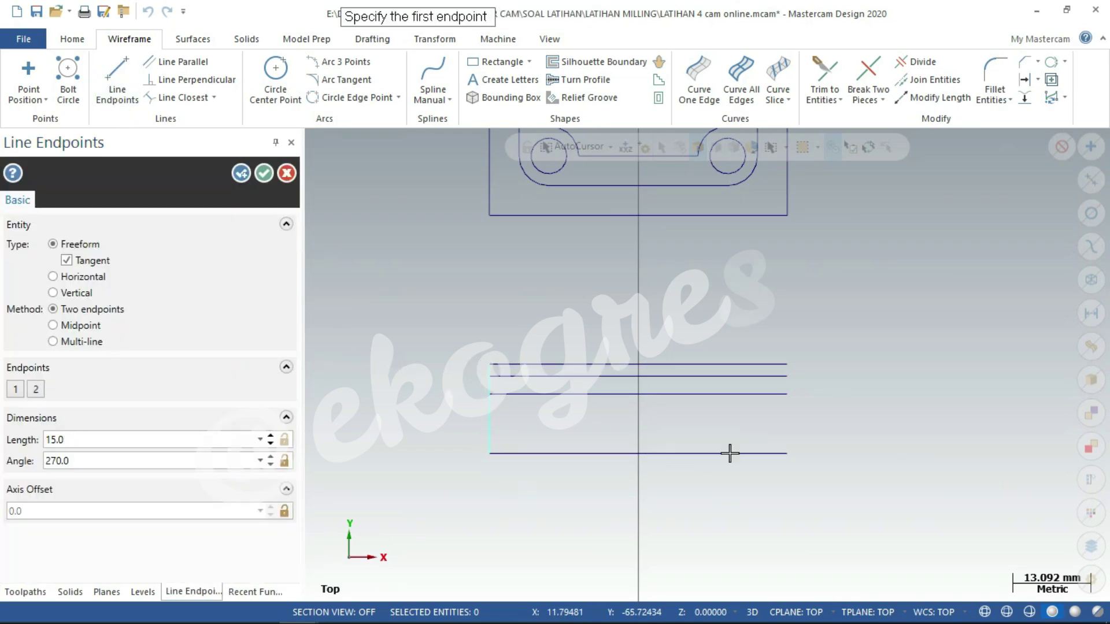
{"action": "left_click", "coordinate": [787, 364]}
{"action": "left_click", "coordinate": [787, 453]}
{"action": "scroll", "coordinate": [751, 539], "scroll_direction": "down", "scroll_amount": 2}
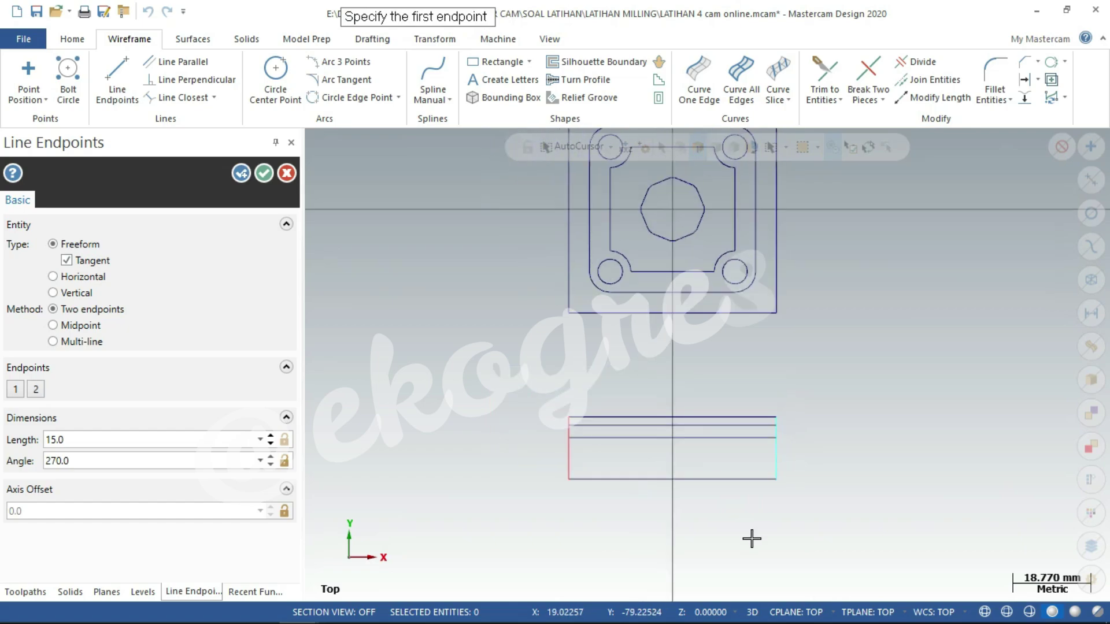
{"action": "scroll", "coordinate": [751, 538], "scroll_direction": "down", "scroll_amount": 1}
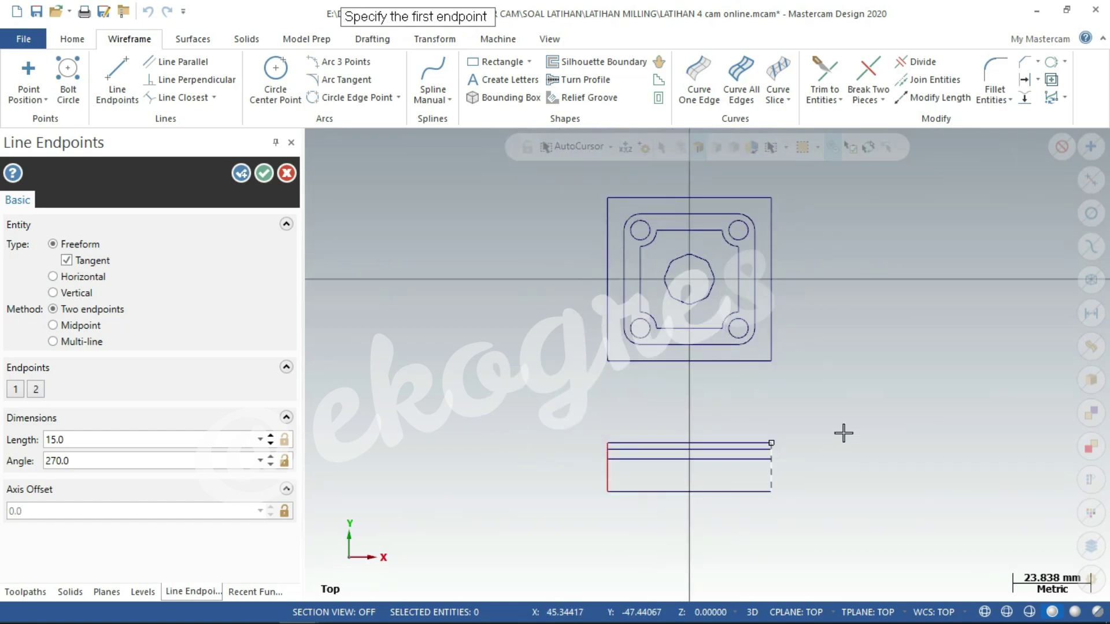
{"action": "scroll", "coordinate": [844, 433], "scroll_direction": "up", "scroll_amount": 1}
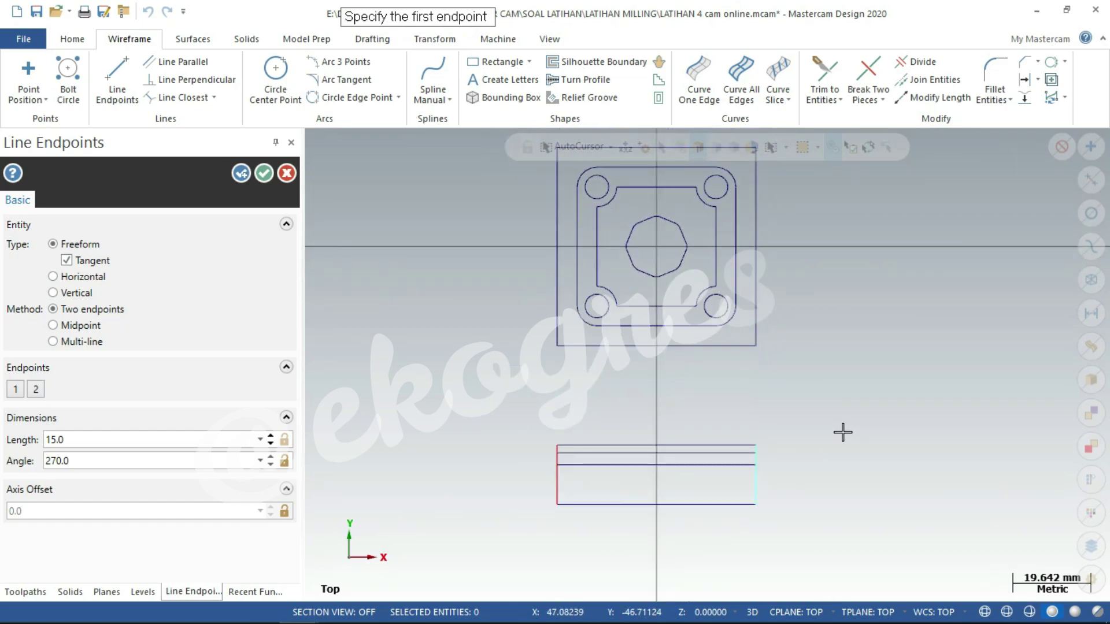
- Project vertical lines down from the lower-left hole, pocket corner and octagon's left vertex
{"action": "left_click", "coordinate": [575, 304]}
{"action": "left_click", "coordinate": [577, 478]}
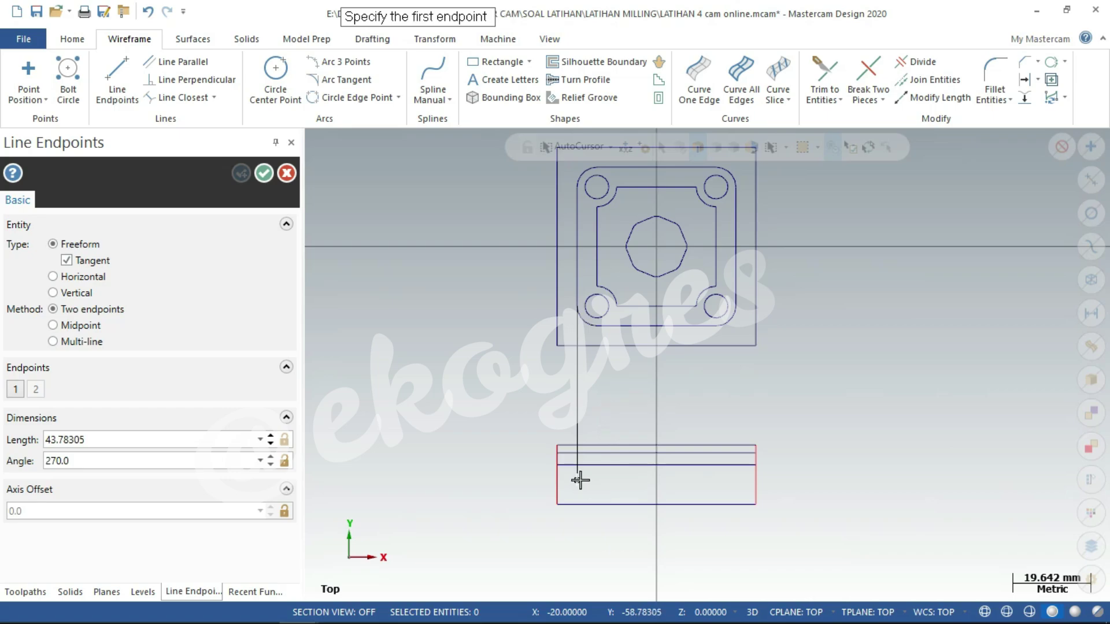
{"action": "left_click", "coordinate": [599, 286]}
{"action": "left_click", "coordinate": [598, 480]}
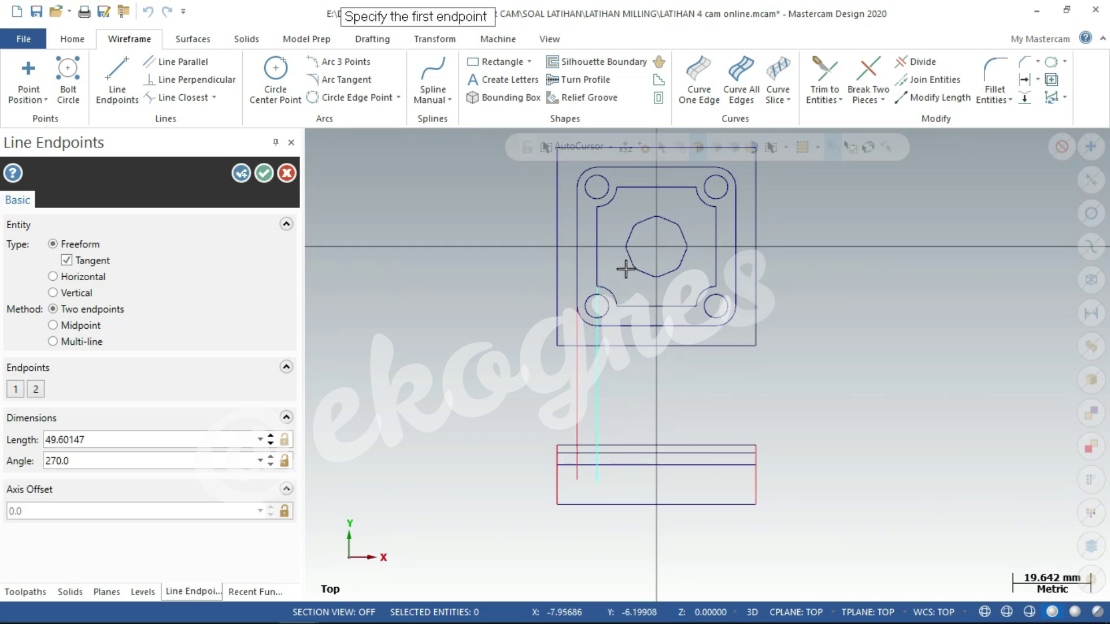
{"action": "scroll", "coordinate": [625, 268], "scroll_direction": "up", "scroll_amount": 2}
{"action": "scroll", "coordinate": [629, 243], "scroll_direction": "up", "scroll_amount": 3}
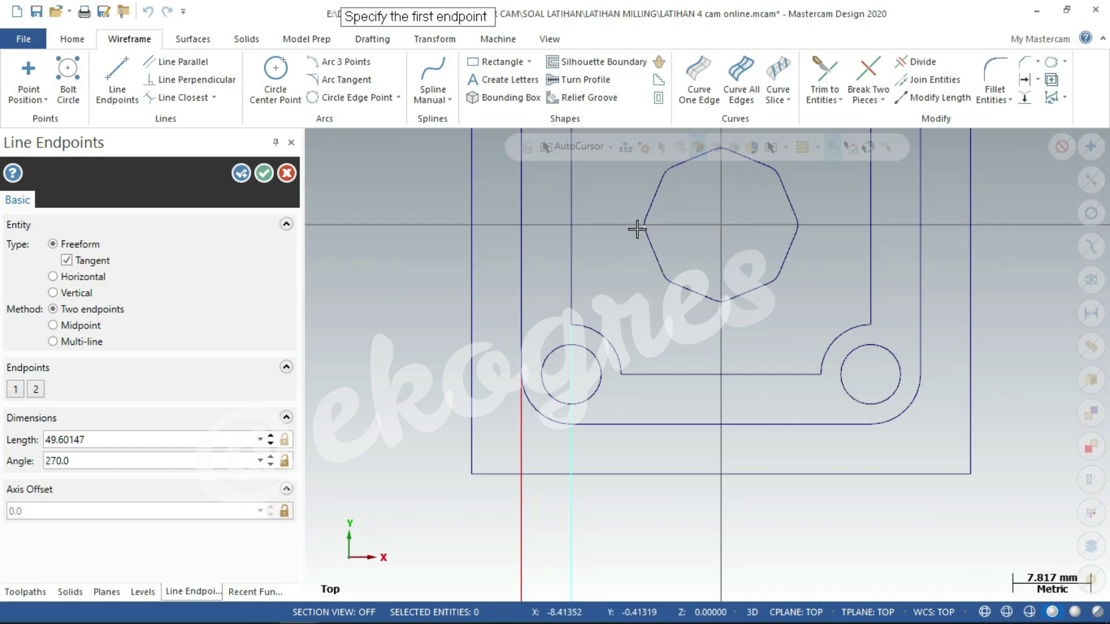
{"action": "scroll", "coordinate": [641, 225], "scroll_direction": "up", "scroll_amount": 1}
{"action": "left_click", "coordinate": [643, 222]}
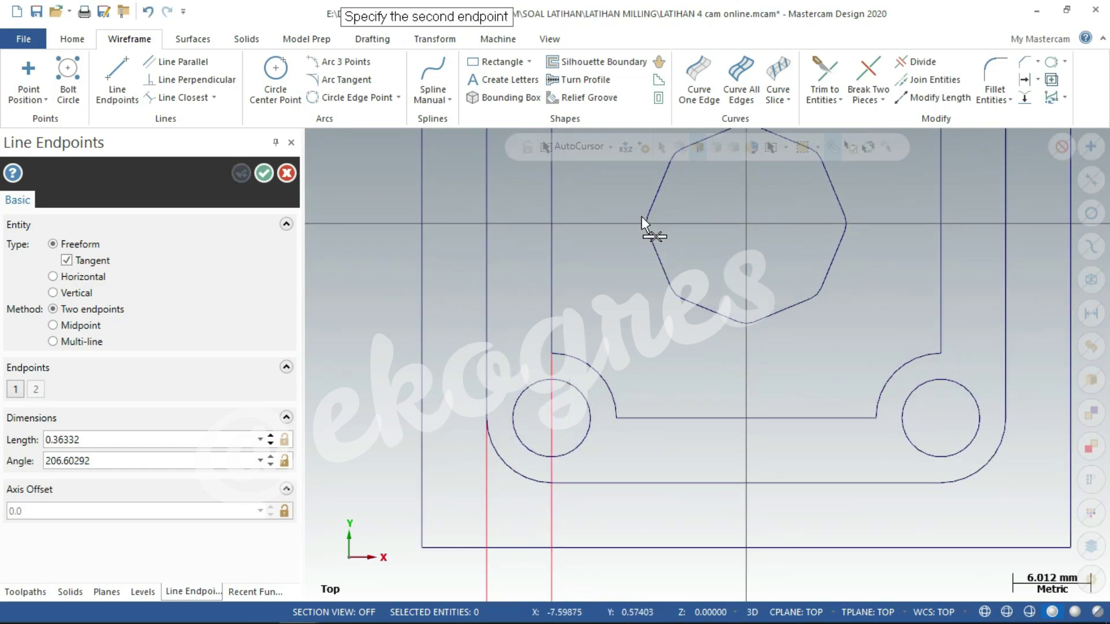
{"action": "scroll", "coordinate": [639, 216], "scroll_direction": "down", "scroll_amount": 1}
{"action": "scroll", "coordinate": [633, 216], "scroll_direction": "down", "scroll_amount": 1}
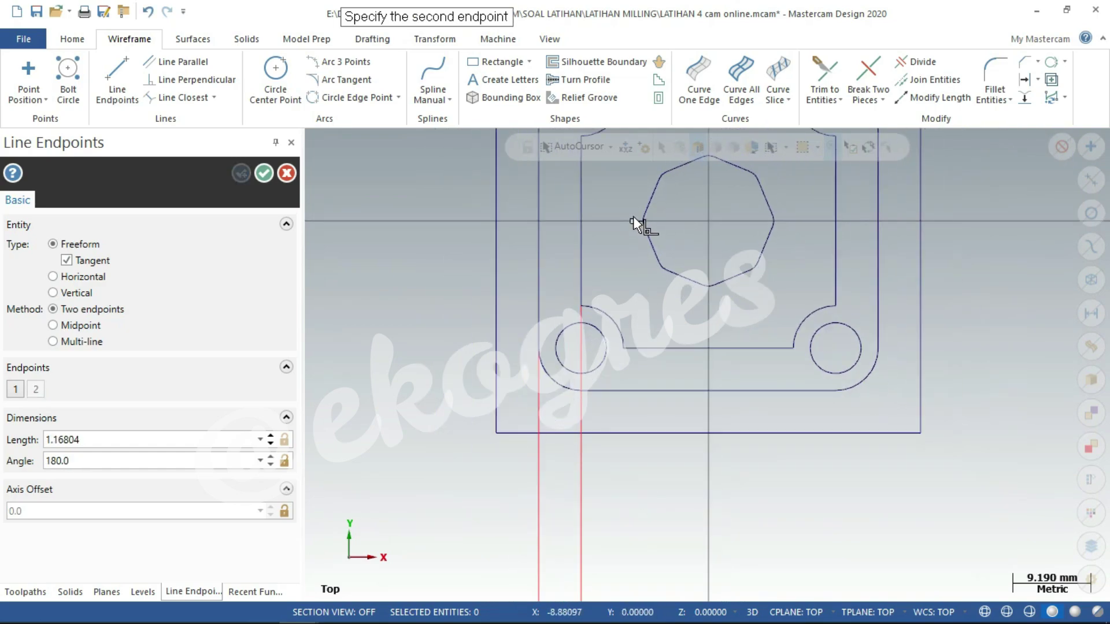
{"action": "scroll", "coordinate": [633, 218], "scroll_direction": "down", "scroll_amount": 1}
{"action": "scroll", "coordinate": [633, 254], "scroll_direction": "down", "scroll_amount": 2}
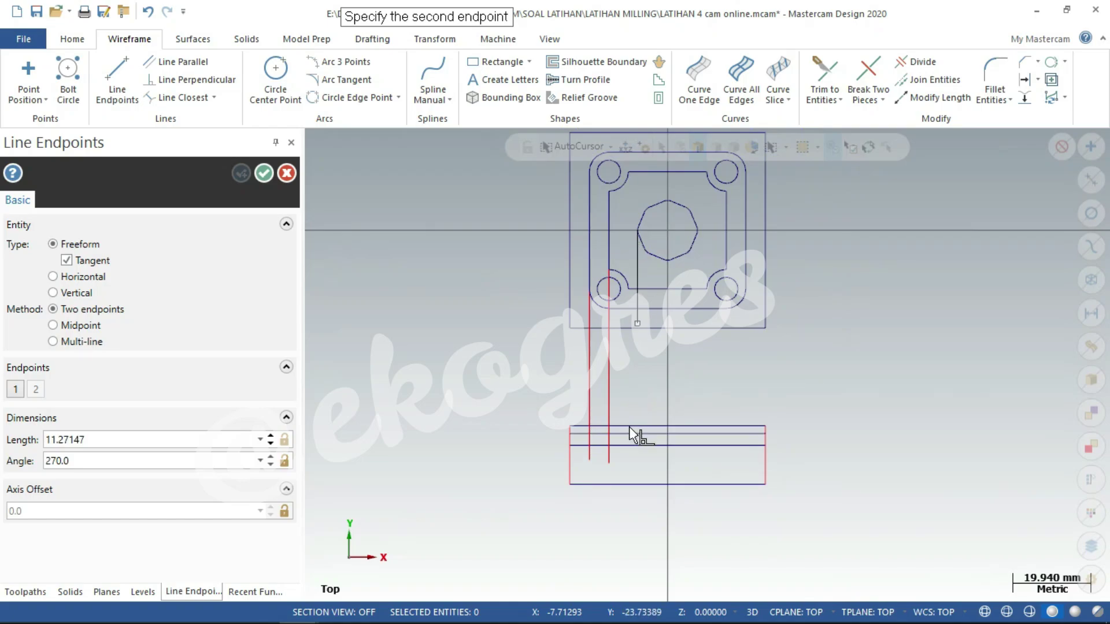
{"action": "left_click", "coordinate": [625, 459]}
{"action": "scroll", "coordinate": [699, 234], "scroll_direction": "up", "scroll_amount": 3}
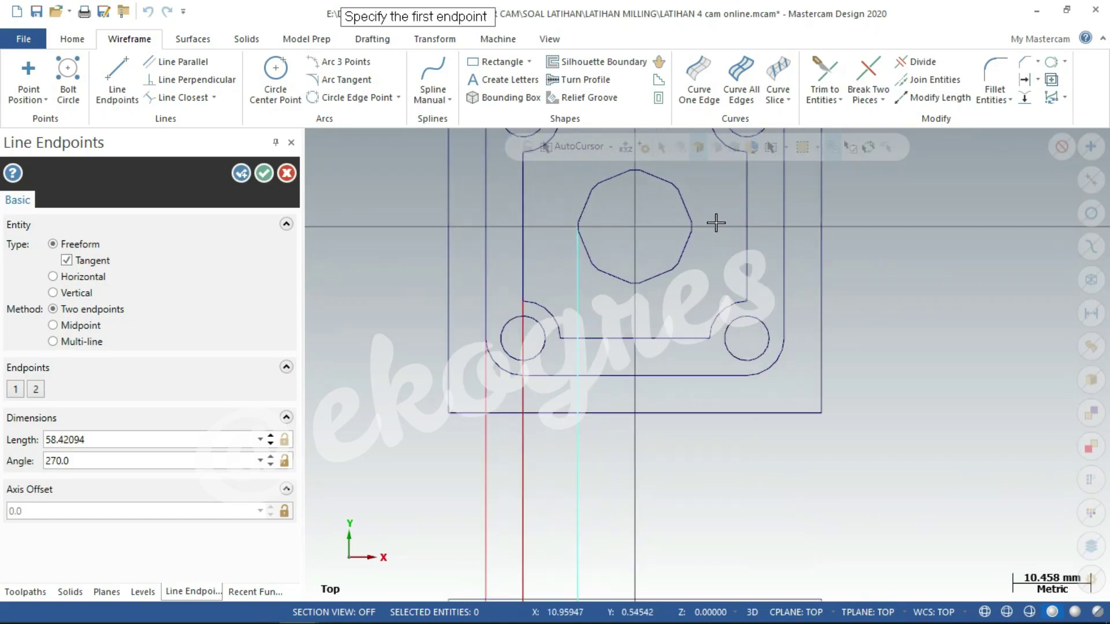
{"action": "scroll", "coordinate": [695, 230], "scroll_direction": "up", "scroll_amount": 1}
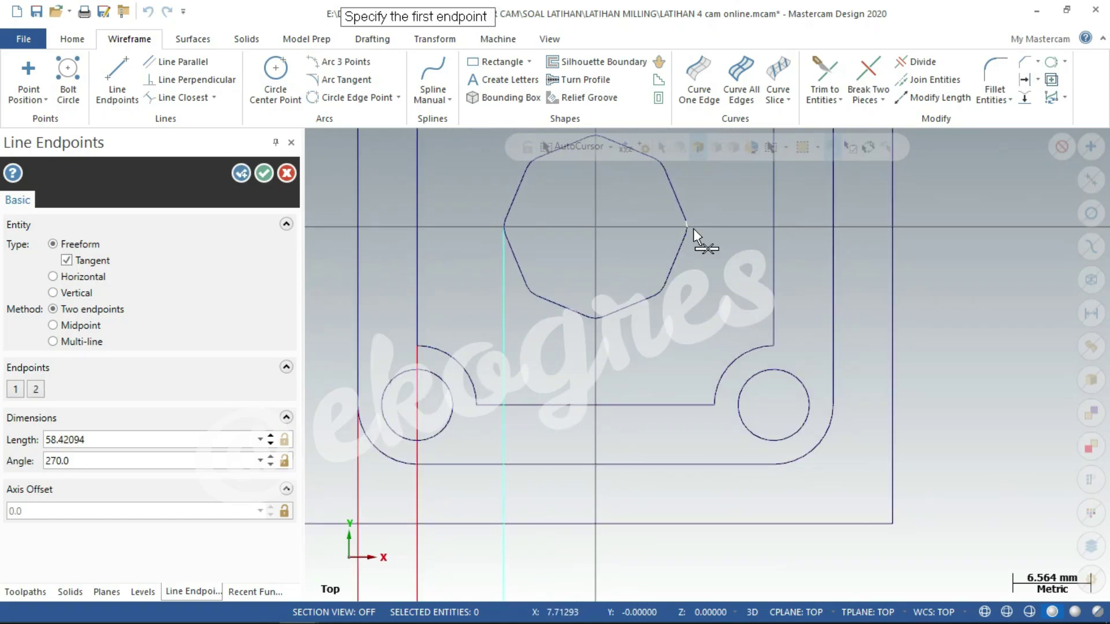
- Project vertical lines from the octagon's right vertex, right pocket edge and right hole
{"action": "left_click", "coordinate": [693, 228]}
{"action": "scroll", "coordinate": [693, 226], "scroll_direction": "down", "scroll_amount": 1}
{"action": "scroll", "coordinate": [696, 190], "scroll_direction": "down", "scroll_amount": 1}
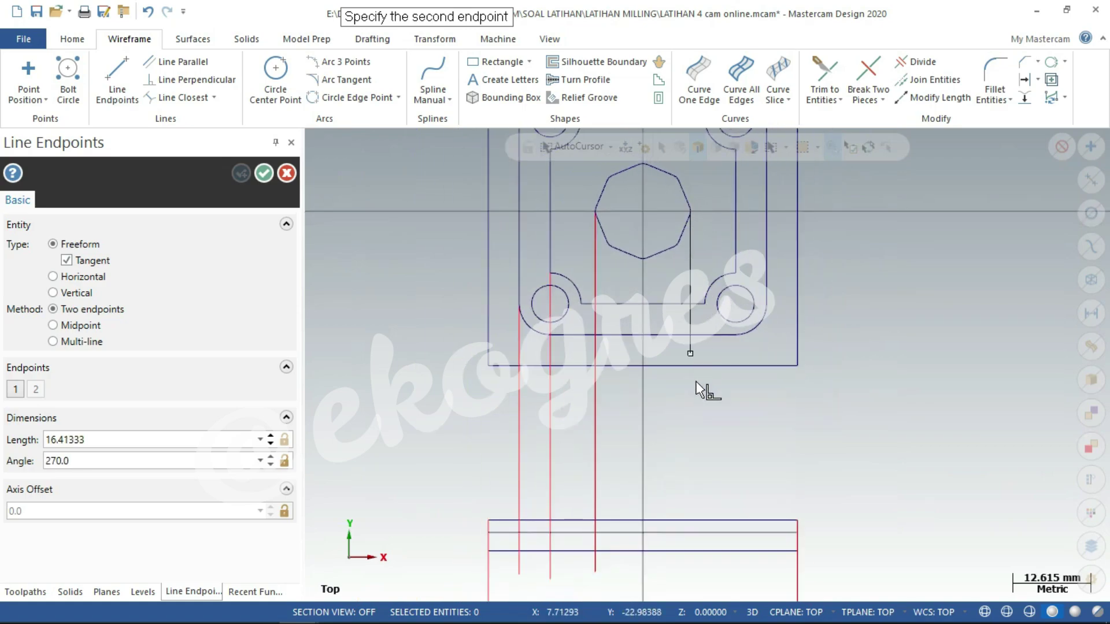
{"action": "left_click", "coordinate": [691, 557]}
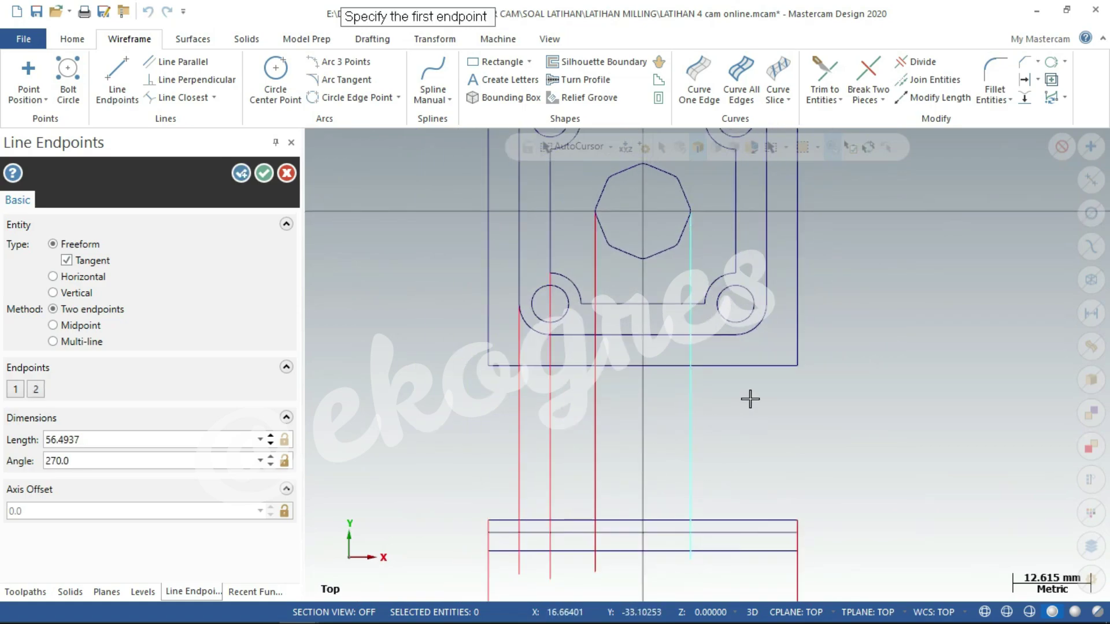
{"action": "left_click", "coordinate": [737, 270]}
{"action": "left_click", "coordinate": [736, 572]}
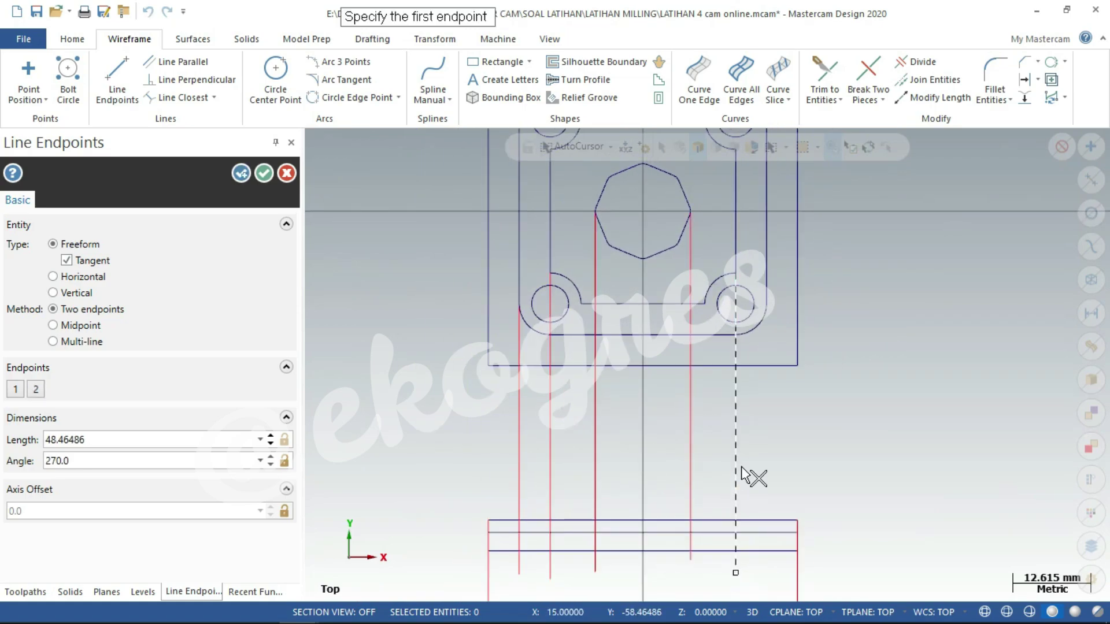
{"action": "left_click", "coordinate": [771, 303]}
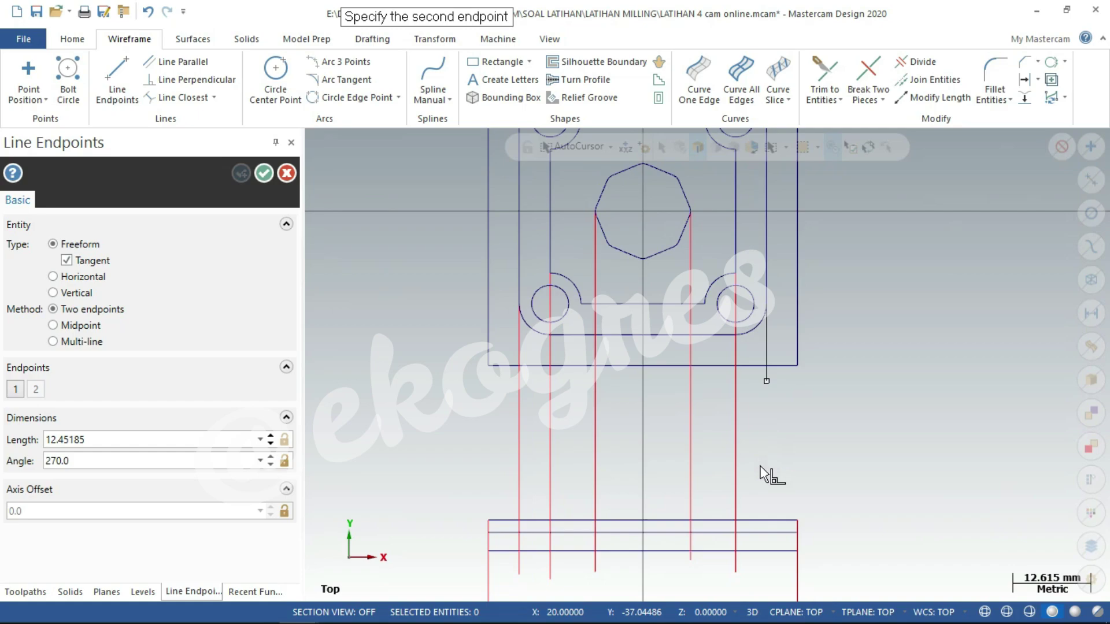
{"action": "left_click", "coordinate": [767, 571]}
{"action": "left_click", "coordinate": [259, 171]}
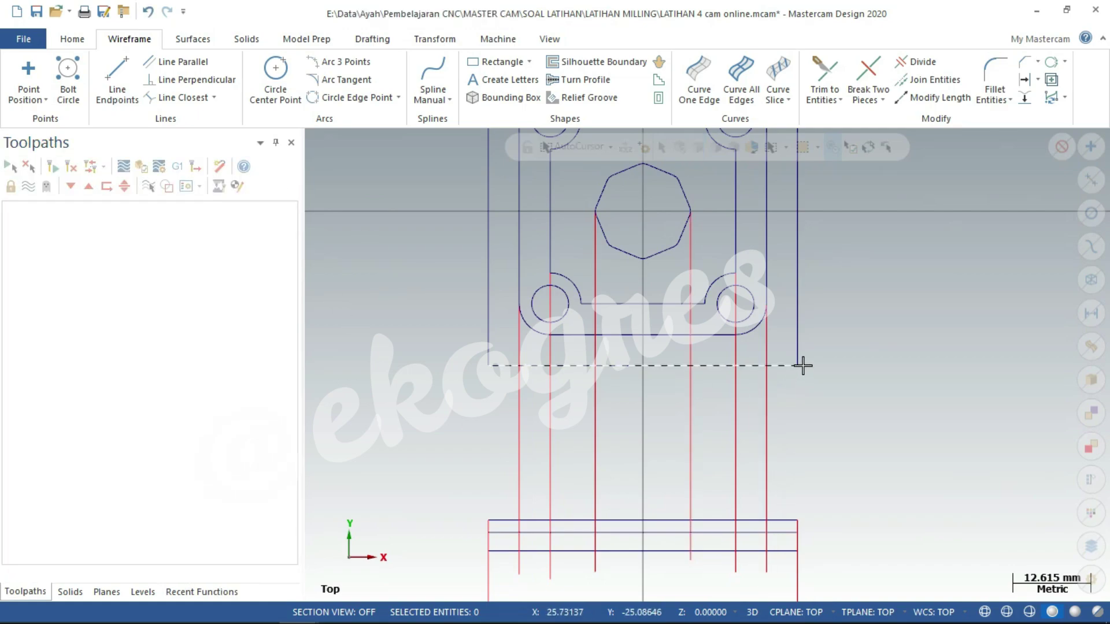
{"action": "scroll", "coordinate": [809, 341], "scroll_direction": "down", "scroll_amount": 2}
{"action": "scroll", "coordinate": [867, 376], "scroll_direction": "down", "scroll_amount": 1}
{"action": "scroll", "coordinate": [913, 410], "scroll_direction": "up", "scroll_amount": 2}
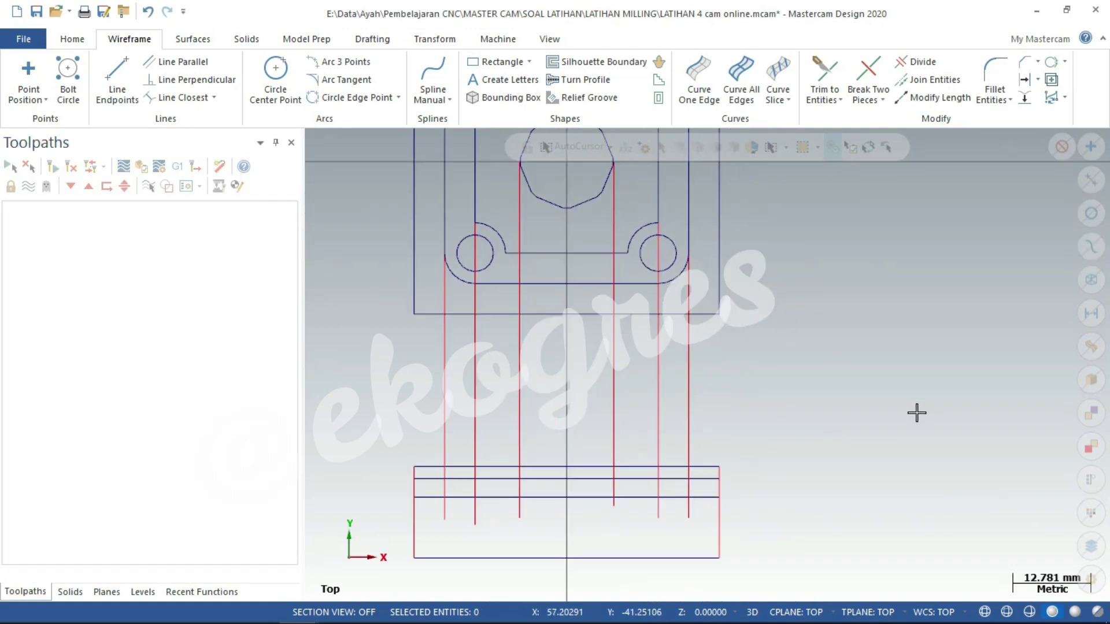
- Trim the projection line pieces between the top view and the section
{"action": "left_click", "coordinate": [921, 62]}
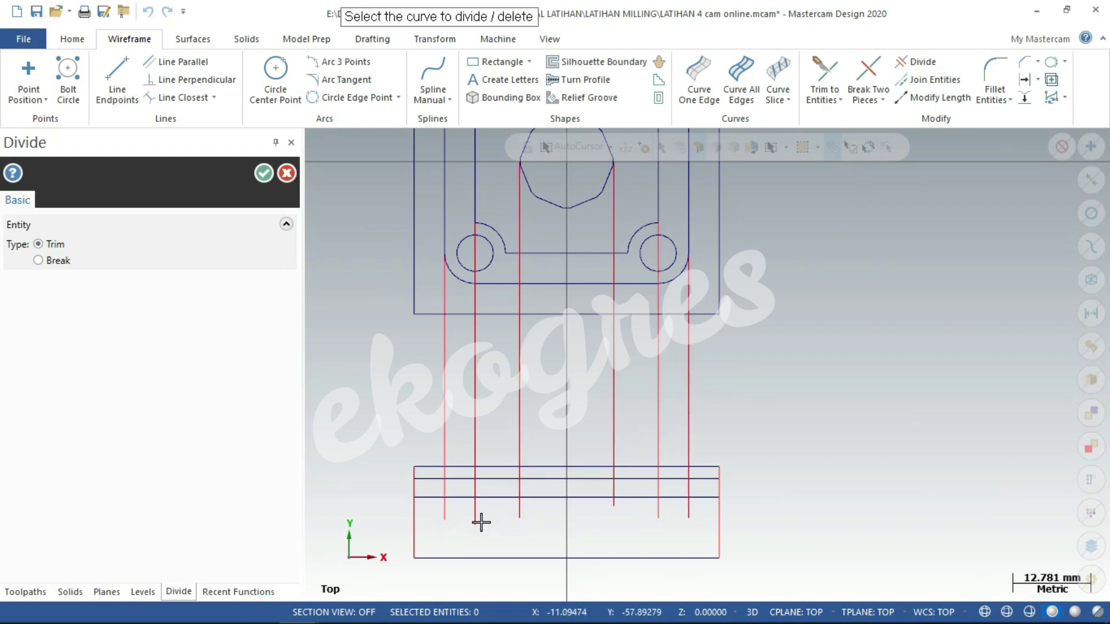
{"action": "left_click", "coordinate": [445, 514]}
{"action": "left_click", "coordinate": [518, 513]}
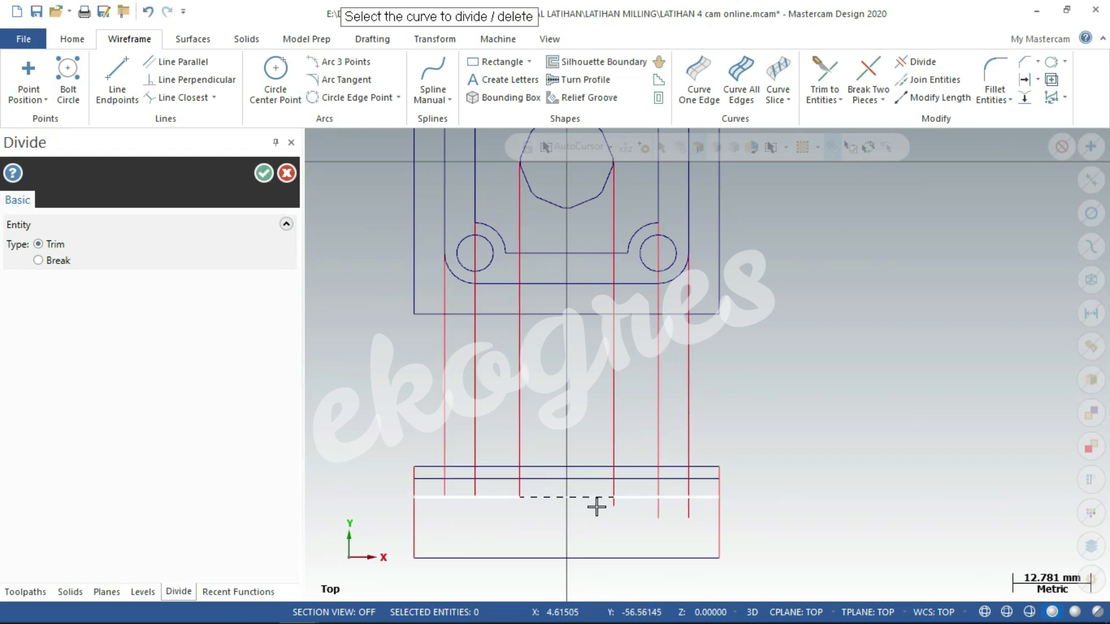
{"action": "left_click", "coordinate": [613, 510]}
{"action": "left_click", "coordinate": [658, 514]}
{"action": "left_click", "coordinate": [688, 506]}
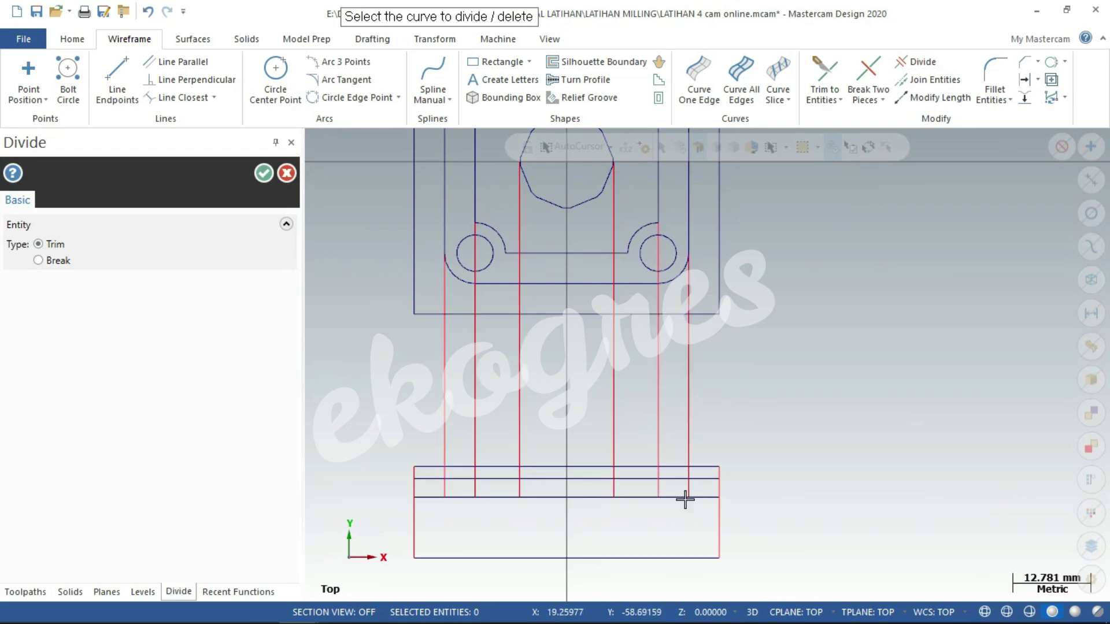
{"action": "left_click", "coordinate": [687, 440]}
{"action": "left_click", "coordinate": [613, 439]}
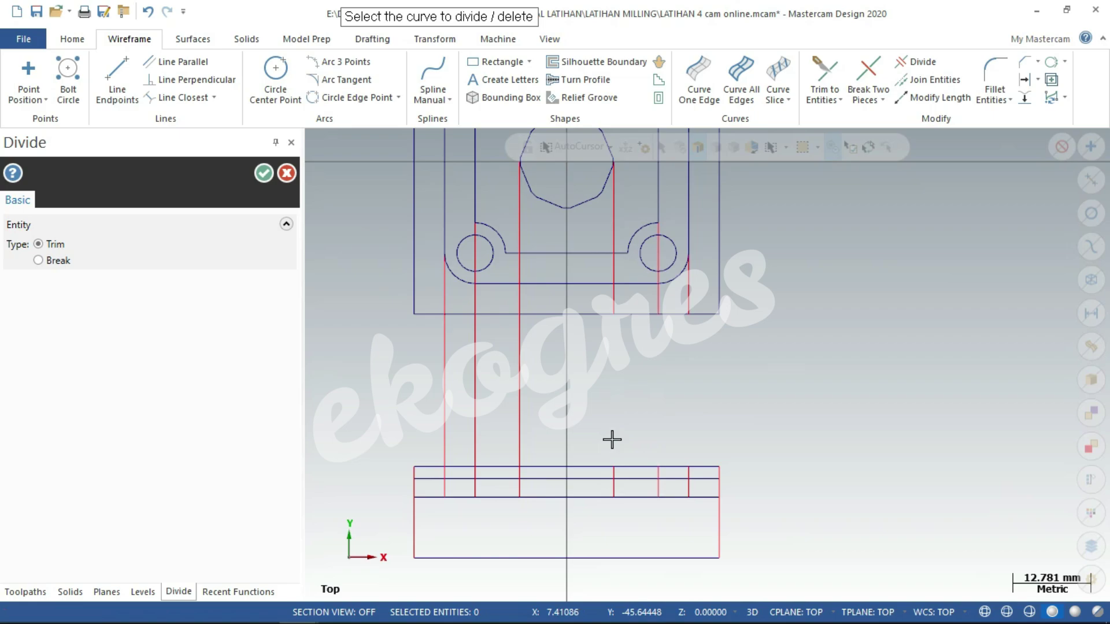
{"action": "left_click", "coordinate": [520, 441]}
{"action": "left_click", "coordinate": [477, 443]}
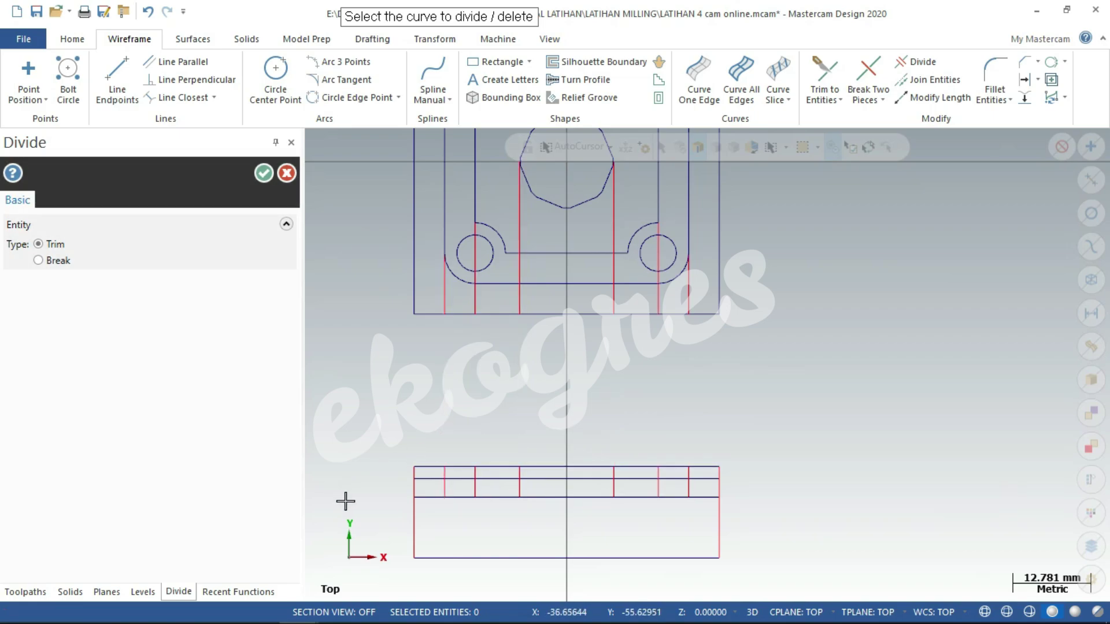
{"action": "scroll", "coordinate": [345, 501], "scroll_direction": "up", "scroll_amount": 2}
- Trim the left and right end pieces of the top and middle section lines
{"action": "left_click", "coordinate": [473, 448]}
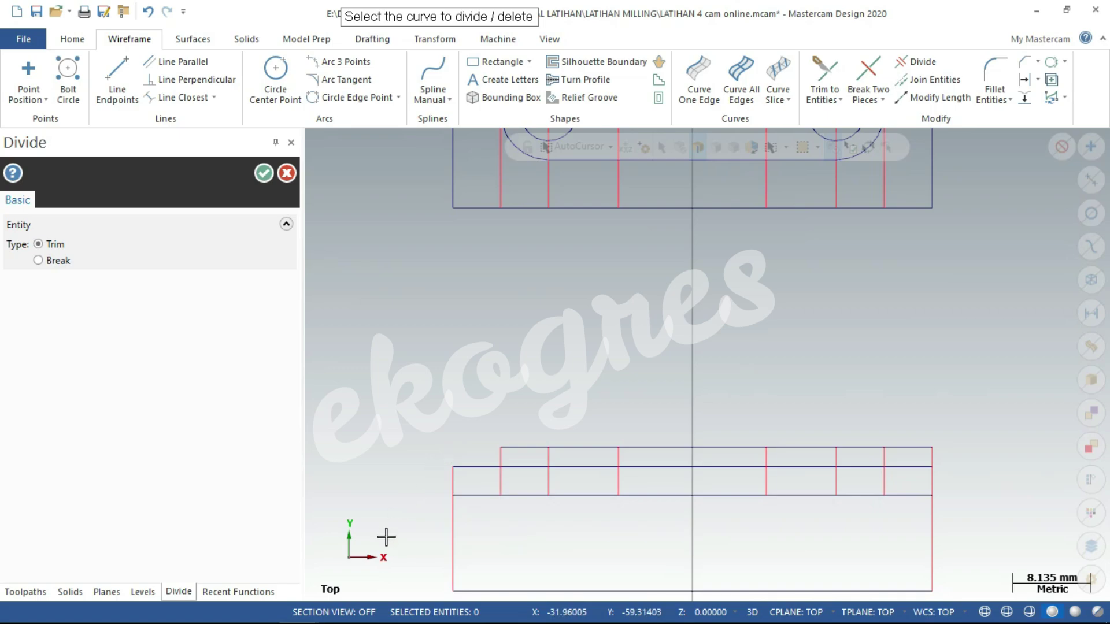
{"action": "left_click", "coordinate": [530, 447]}
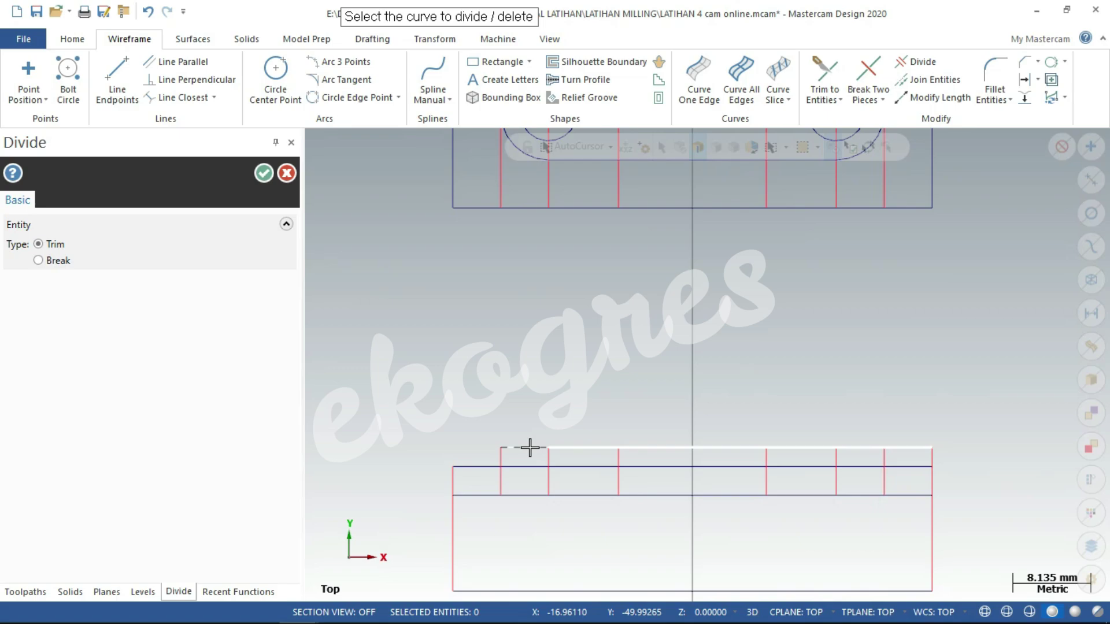
{"action": "left_click", "coordinate": [472, 467]}
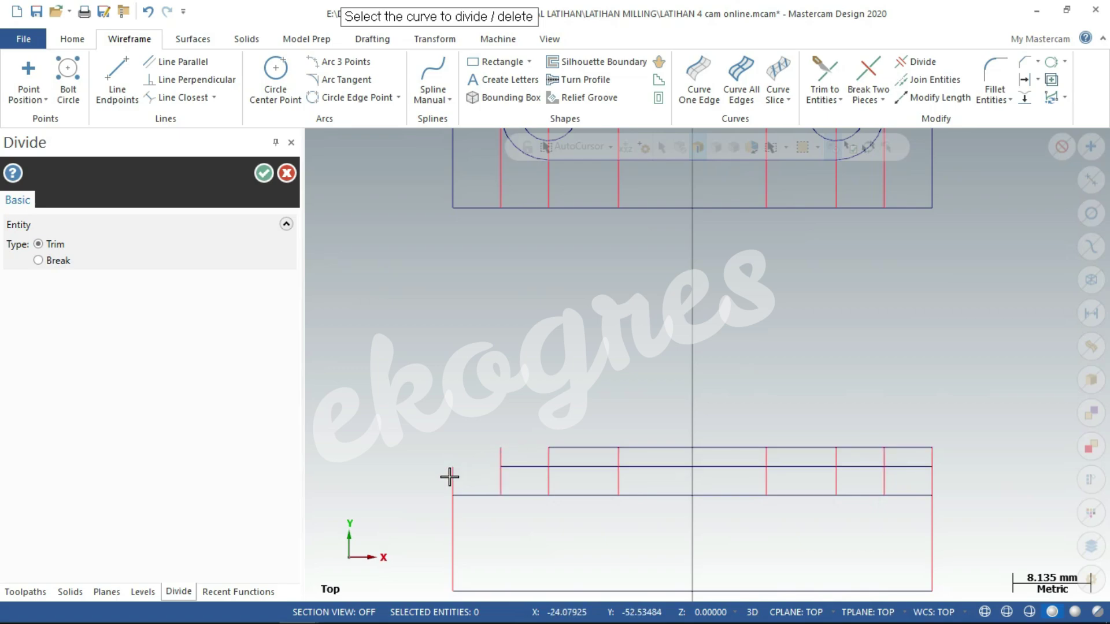
{"action": "left_click", "coordinate": [500, 456]}
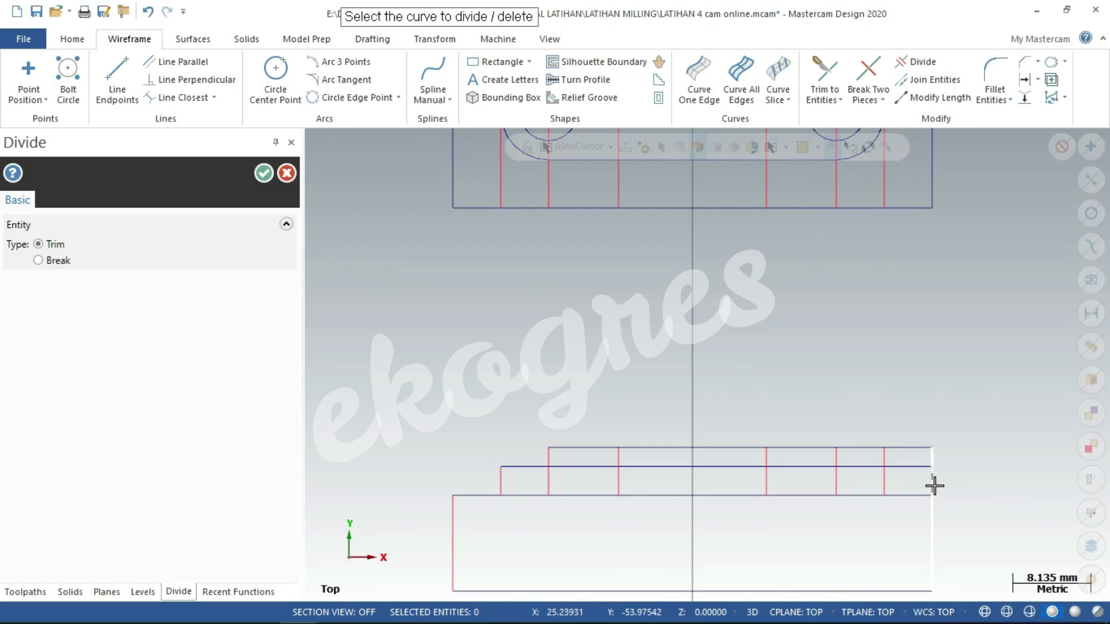
{"action": "left_click", "coordinate": [933, 481]}
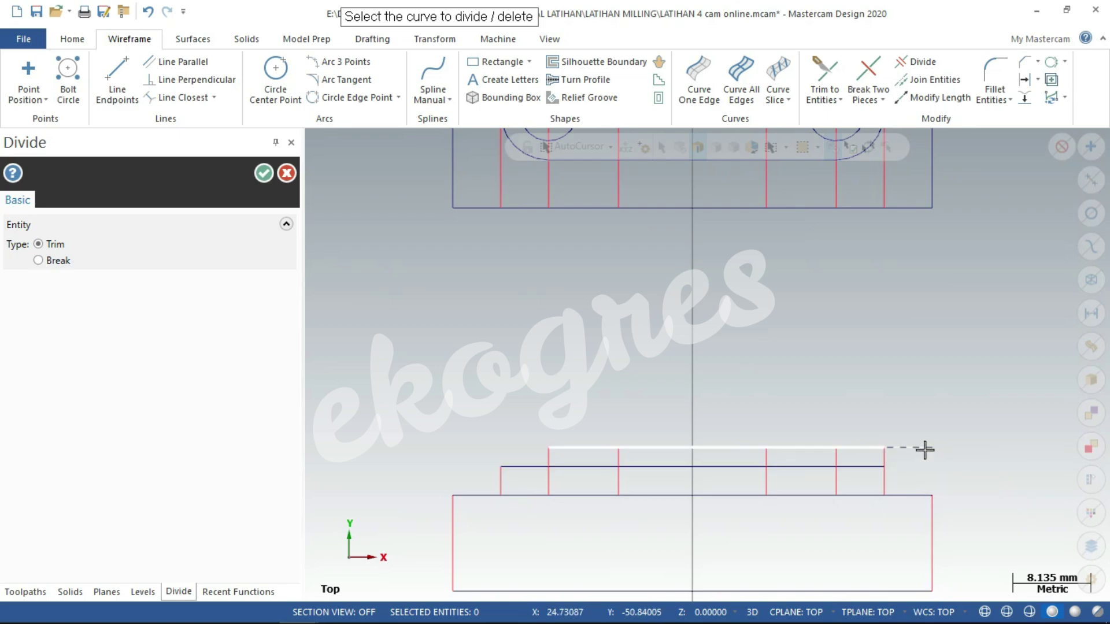
{"action": "left_click", "coordinate": [921, 448]}
{"action": "left_click", "coordinate": [859, 447]}
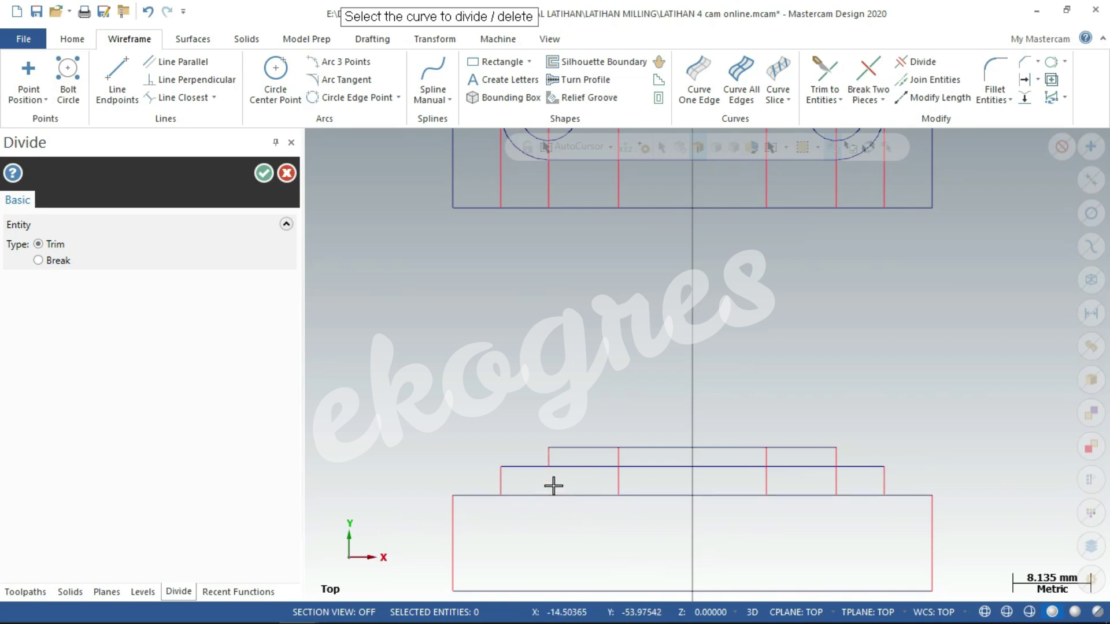
- Trim the three stray vertical segments below the middle step
{"action": "left_click", "coordinate": [618, 483]}
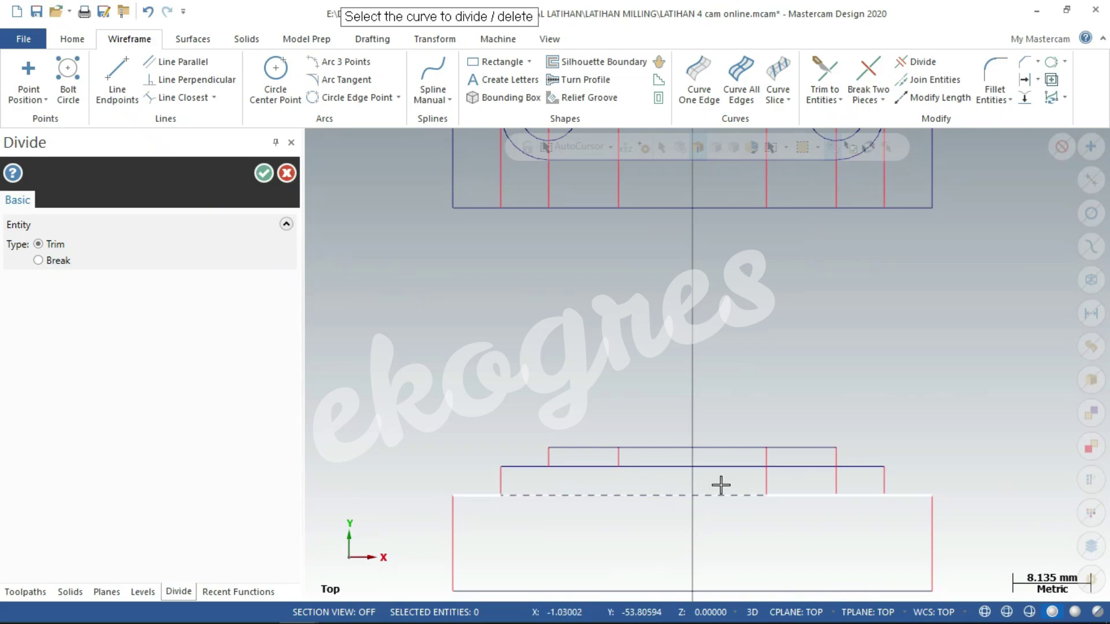
{"action": "left_click", "coordinate": [768, 484]}
{"action": "left_click", "coordinate": [837, 483]}
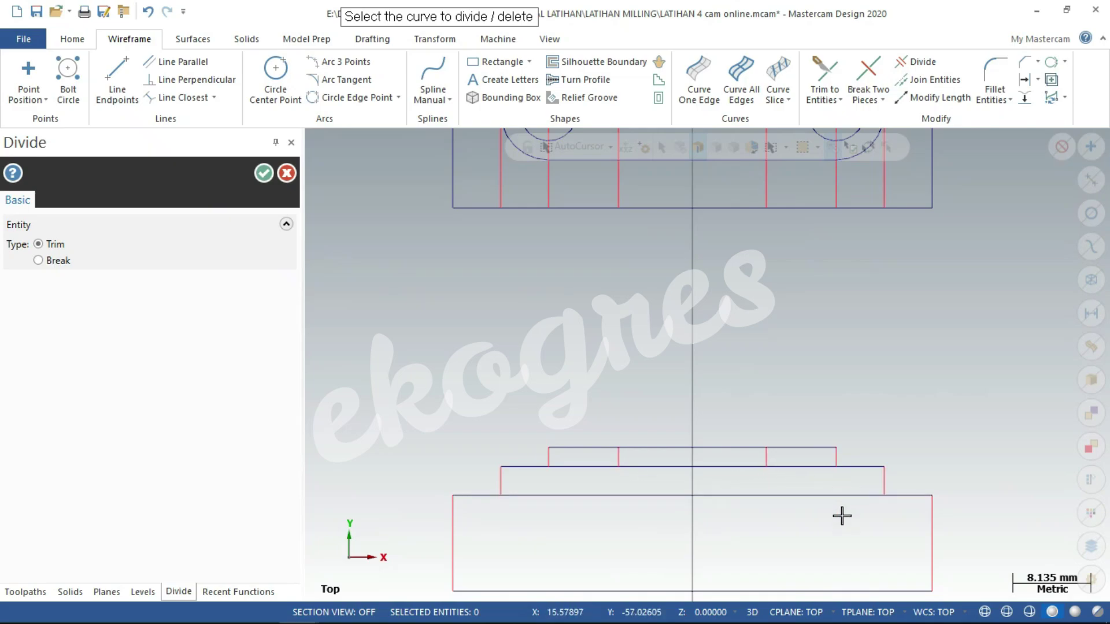
{"action": "left_click", "coordinate": [264, 173]}
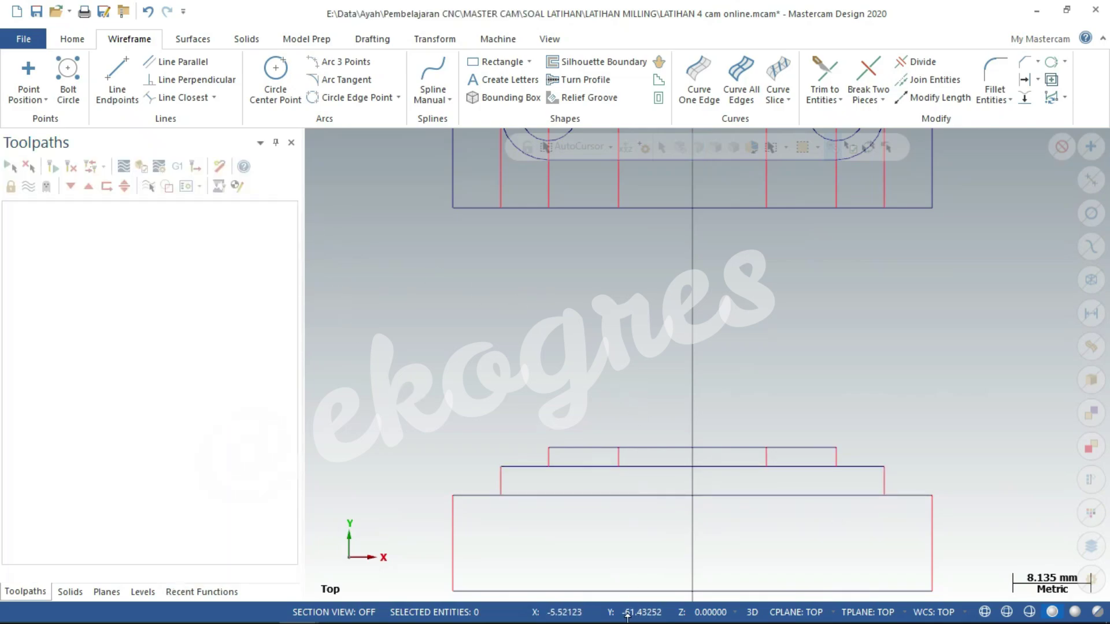
{"action": "key", "text": "super"}
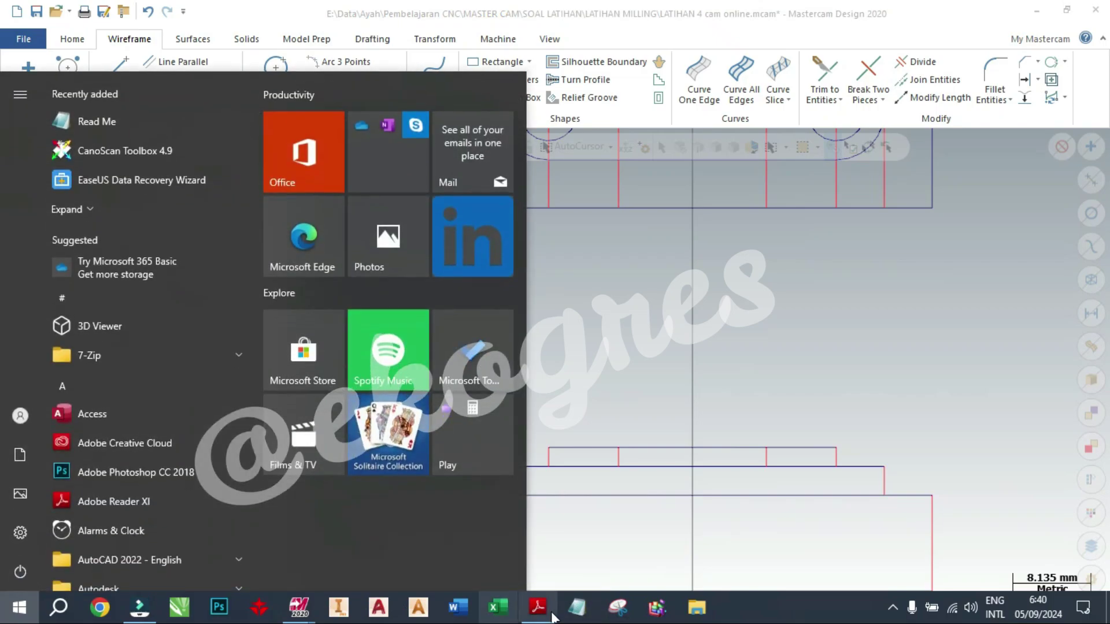
{"action": "left_click", "coordinate": [543, 610]}
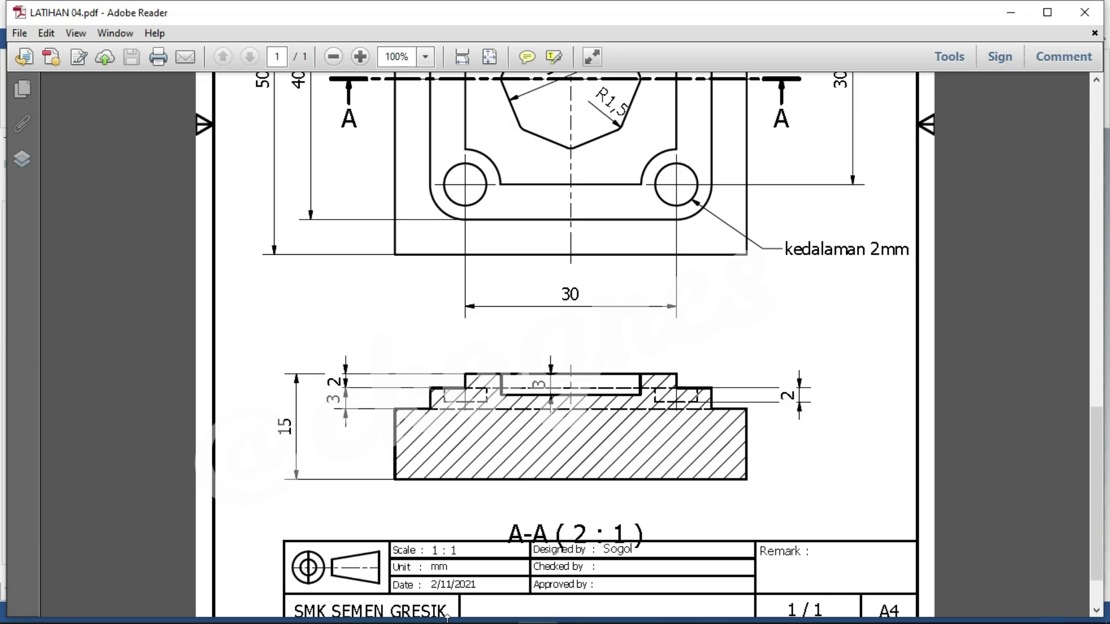
{"action": "key", "text": "super"}
{"action": "mouse_move", "coordinate": [298, 607]}
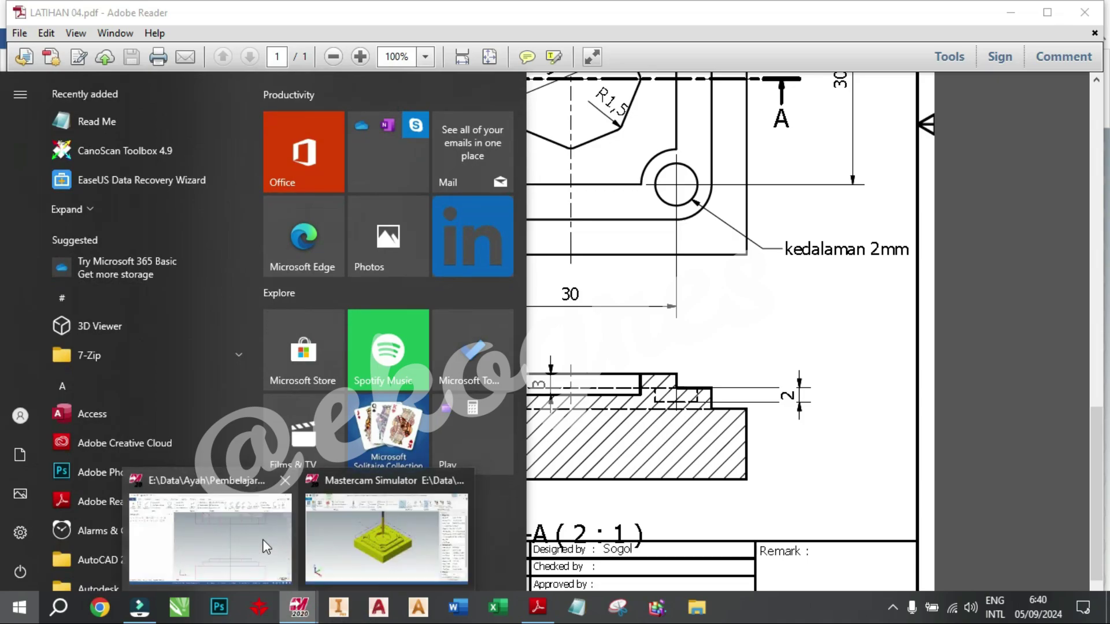
{"action": "left_click", "coordinate": [263, 540]}
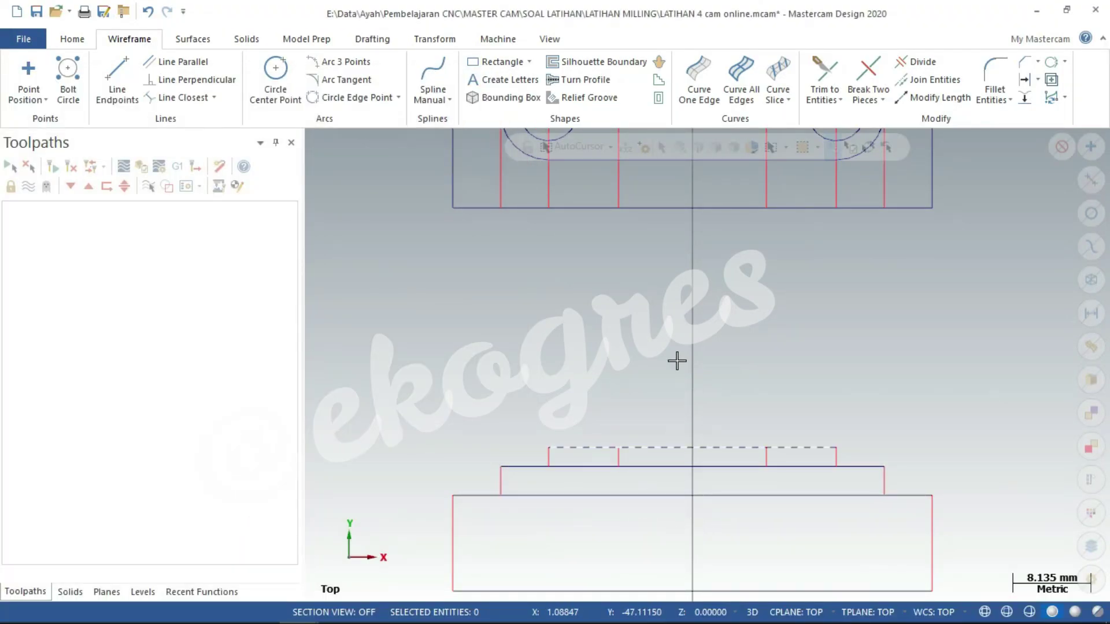
- Offset the top step's upper edge 3 mm downward as a new line
{"action": "left_click", "coordinate": [1025, 81]}
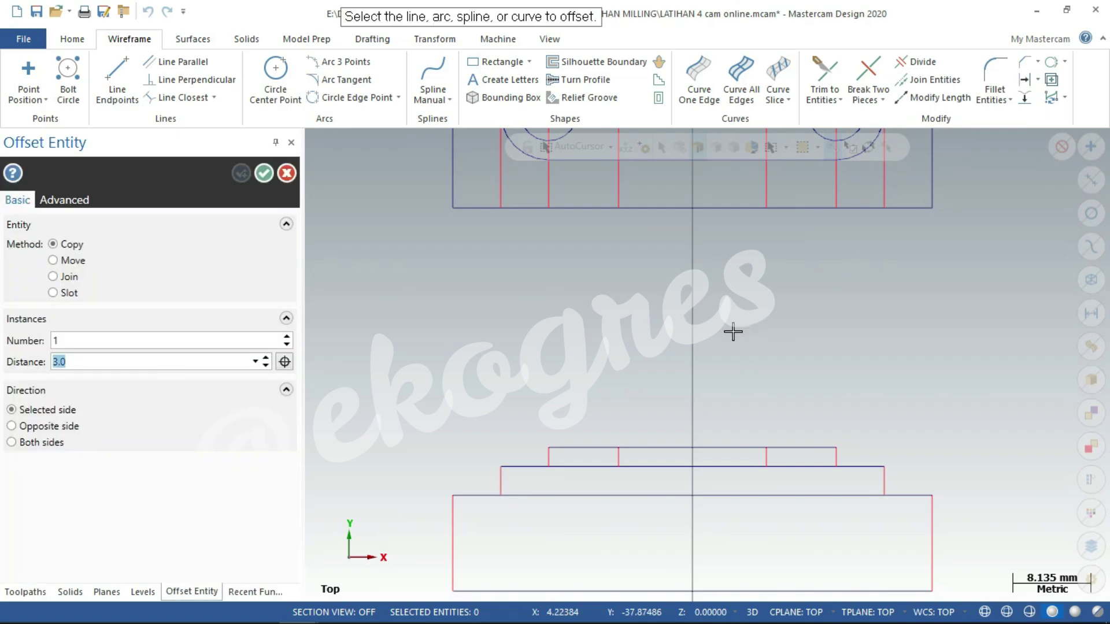
{"action": "left_click", "coordinate": [718, 447]}
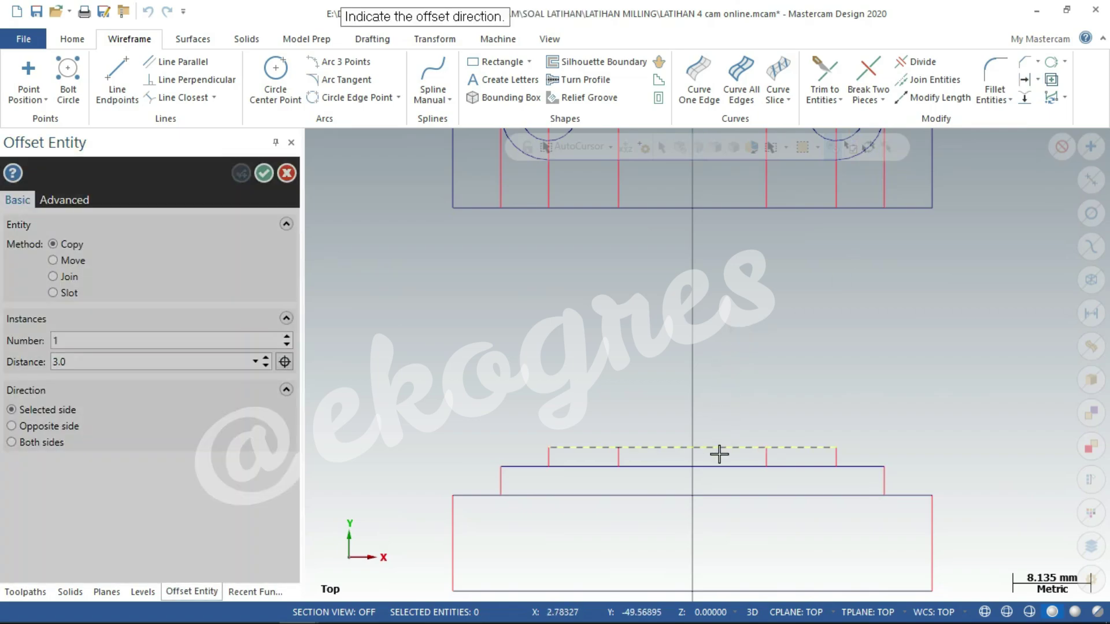
{"action": "left_click", "coordinate": [721, 482]}
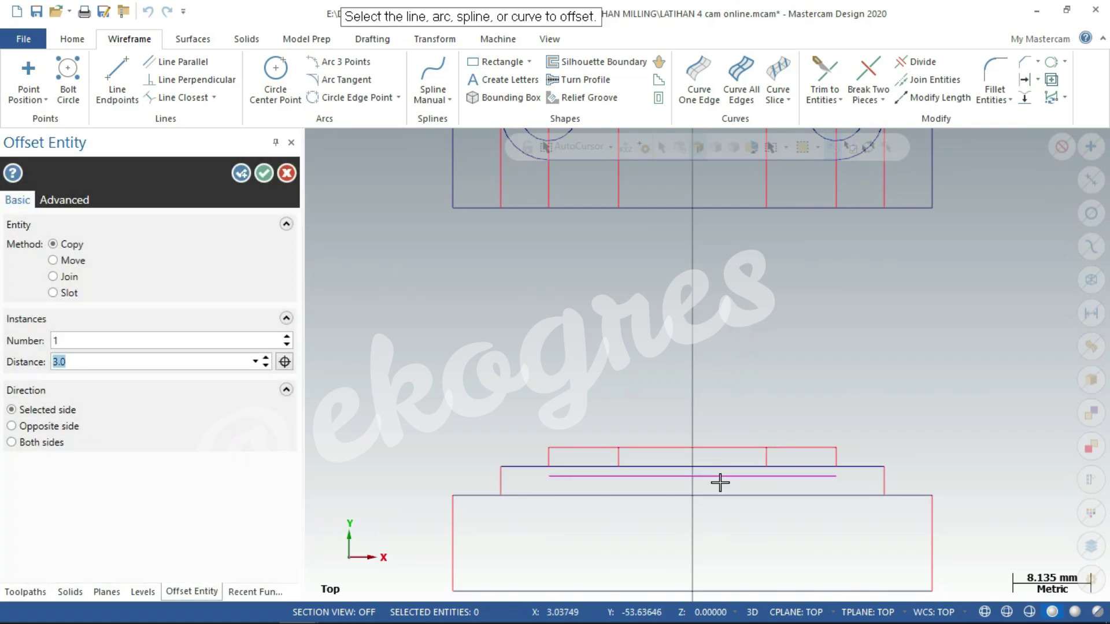
{"action": "left_click", "coordinate": [261, 174]}
{"action": "scroll", "coordinate": [626, 495], "scroll_direction": "up", "scroll_amount": 1}
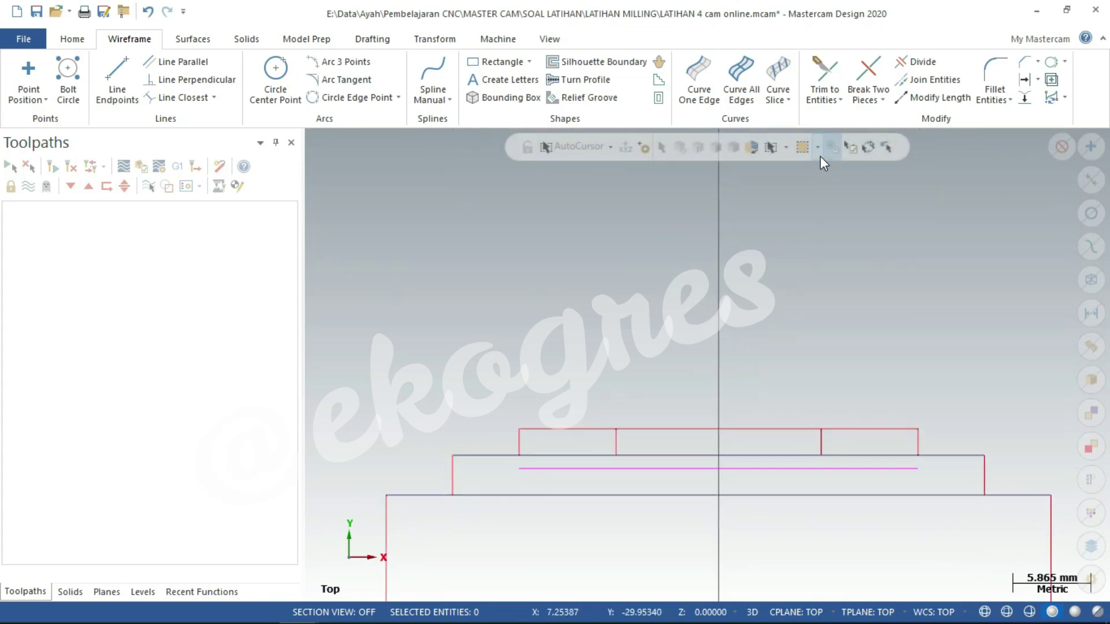
- Lengthen both inner vertical lines by 2 mm downward
{"action": "left_click", "coordinate": [941, 97]}
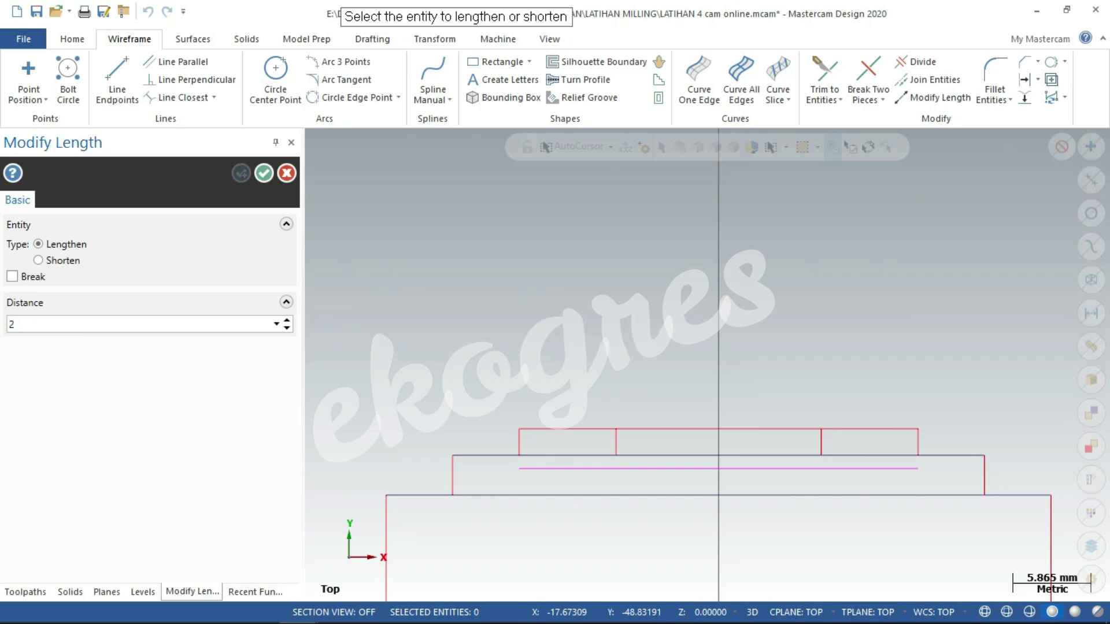
{"action": "key", "text": "Return"}
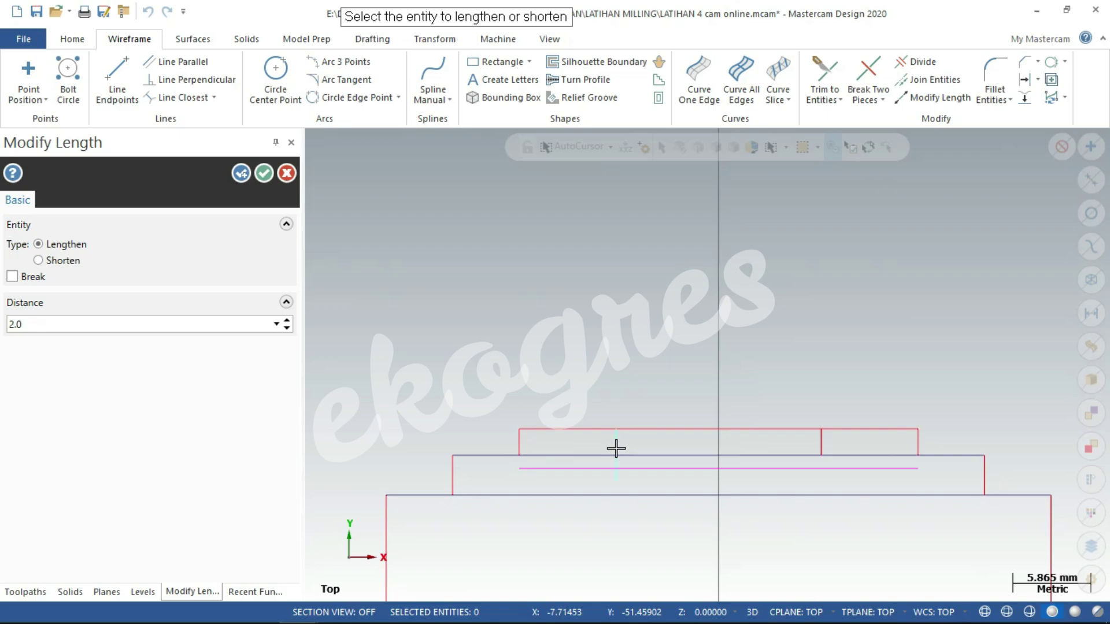
{"action": "left_click", "coordinate": [821, 448]}
{"action": "left_click", "coordinate": [264, 173]}
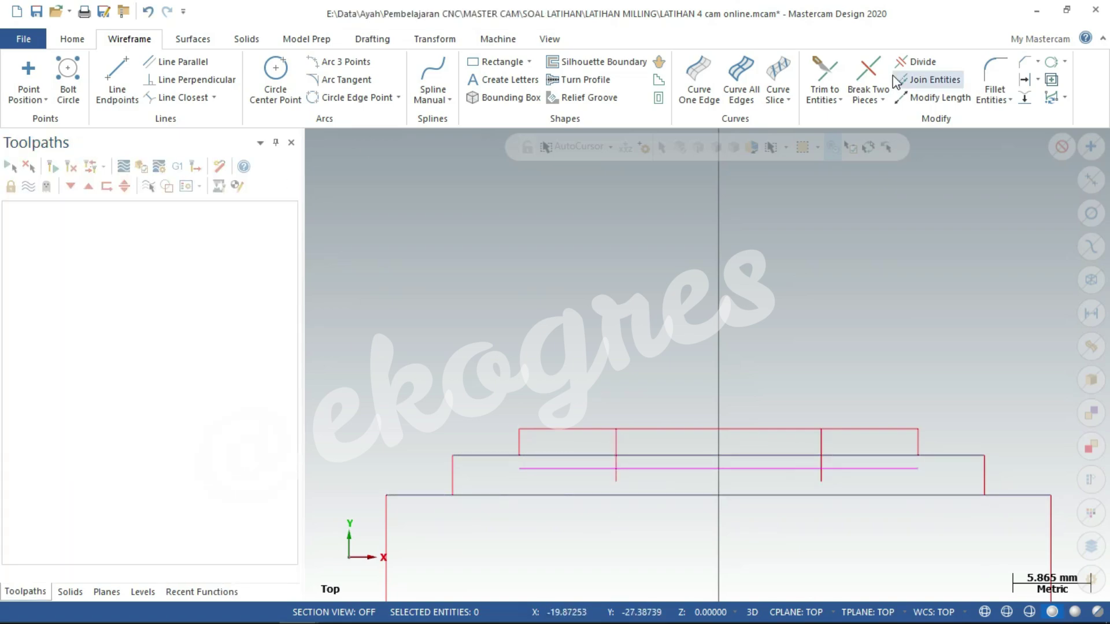
- Trim the offset line, inner line stubs and step line pieces to open the central recess
{"action": "left_click", "coordinate": [904, 62]}
{"action": "left_click", "coordinate": [557, 470]}
{"action": "left_click", "coordinate": [616, 477]}
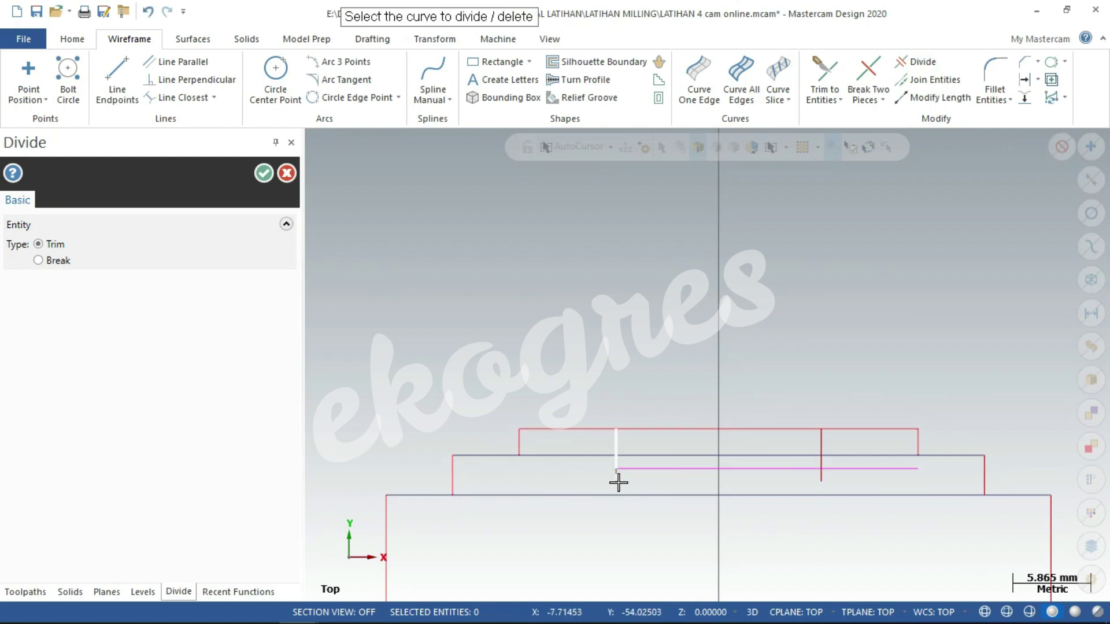
{"action": "left_click", "coordinate": [820, 479]}
{"action": "left_click", "coordinate": [892, 476]}
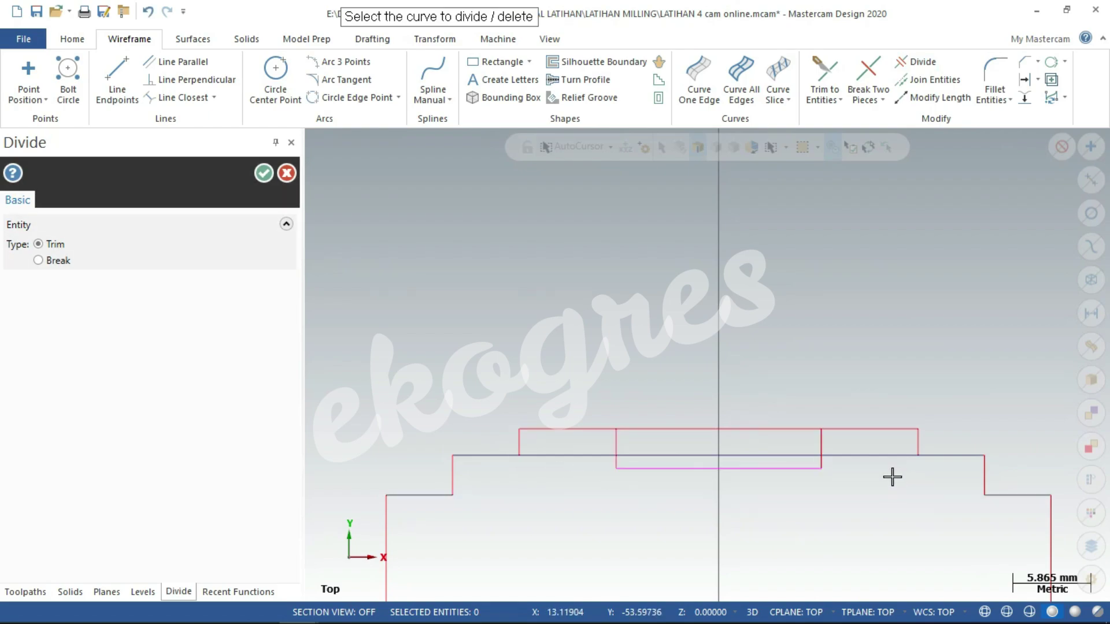
{"action": "left_click", "coordinate": [797, 455]}
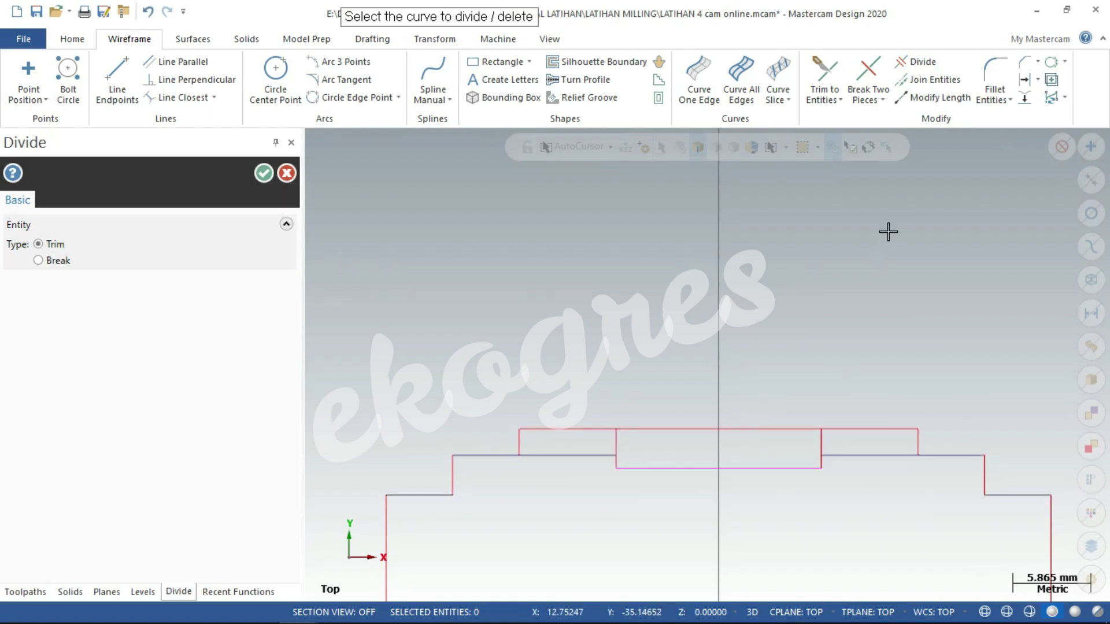
{"action": "left_click", "coordinate": [592, 454]}
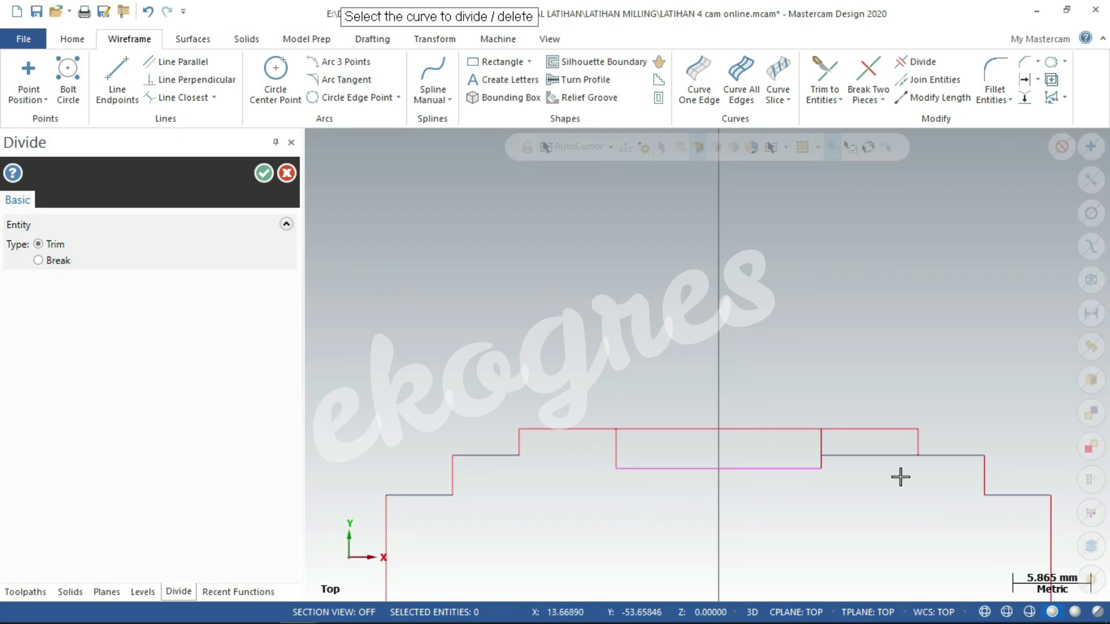
{"action": "left_click", "coordinate": [874, 454]}
- Zoom out, end the trim command and dismiss the right-click quick menu
{"action": "scroll", "coordinate": [818, 297], "scroll_direction": "down", "scroll_amount": 3}
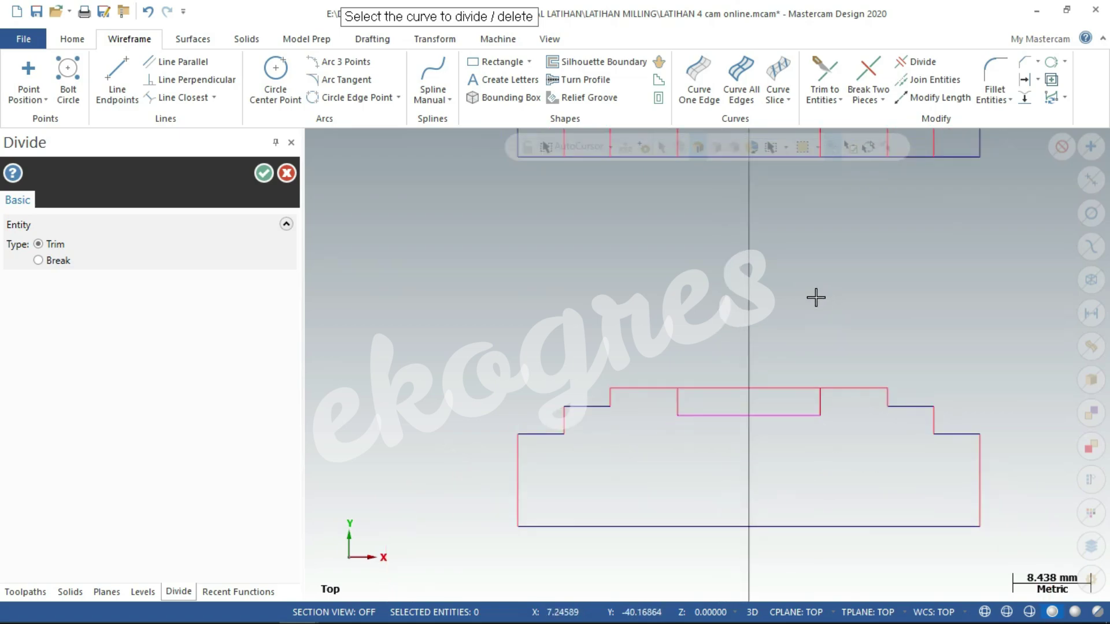
{"action": "right_click", "coordinate": [486, 276]}
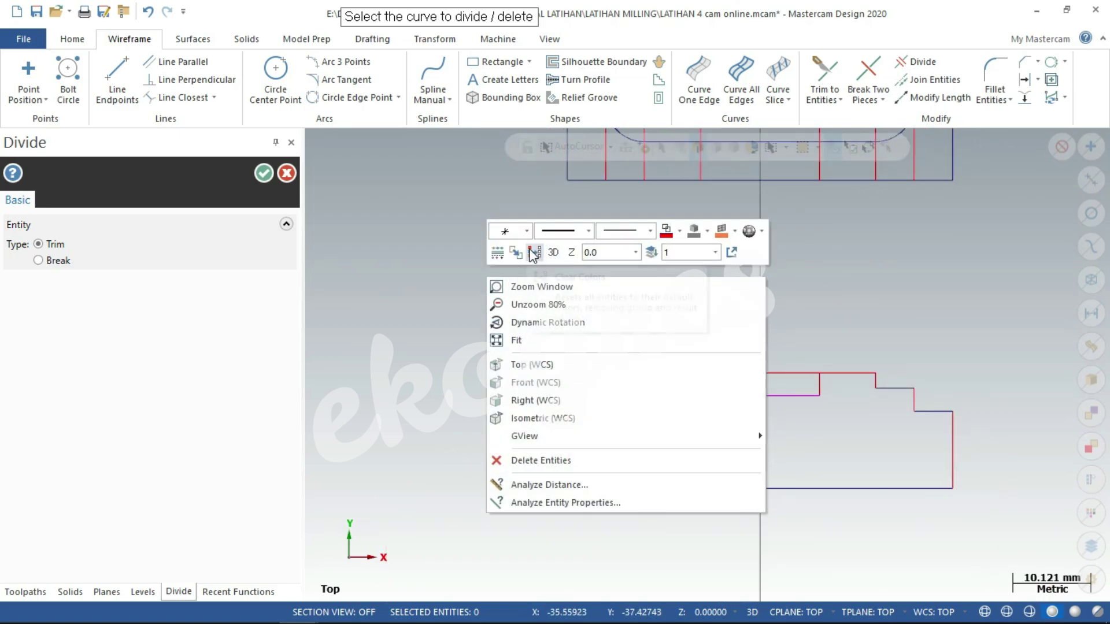
{"action": "left_click", "coordinate": [286, 173]}
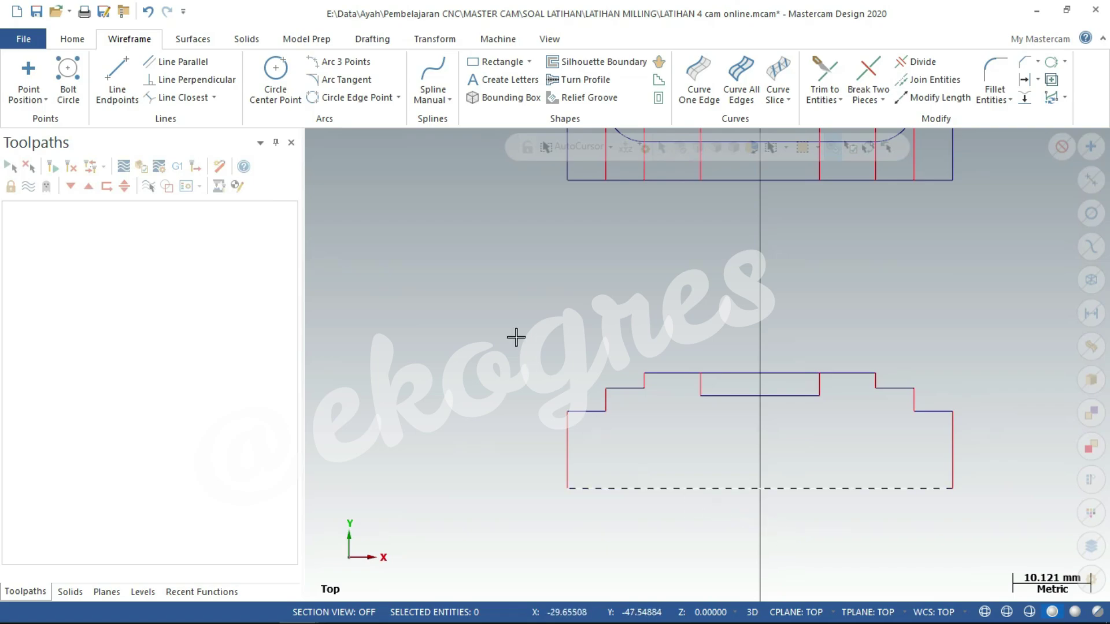
{"action": "right_click", "coordinate": [491, 300]}
{"action": "left_click", "coordinate": [533, 280]}
- Select the section outline and choose dark blue as the wireframe colour
{"action": "left_click_drag", "start_coordinate": [512, 334], "coordinate": [726, 461]}
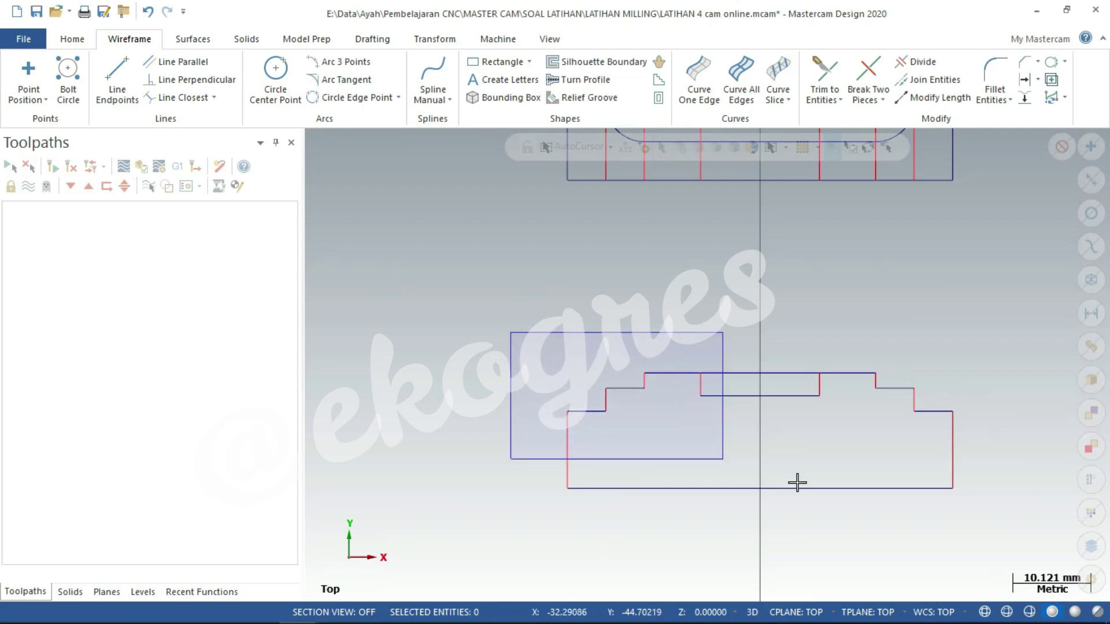
{"action": "left_click_drag", "start_coordinate": [1069, 539], "coordinate": [479, 292]}
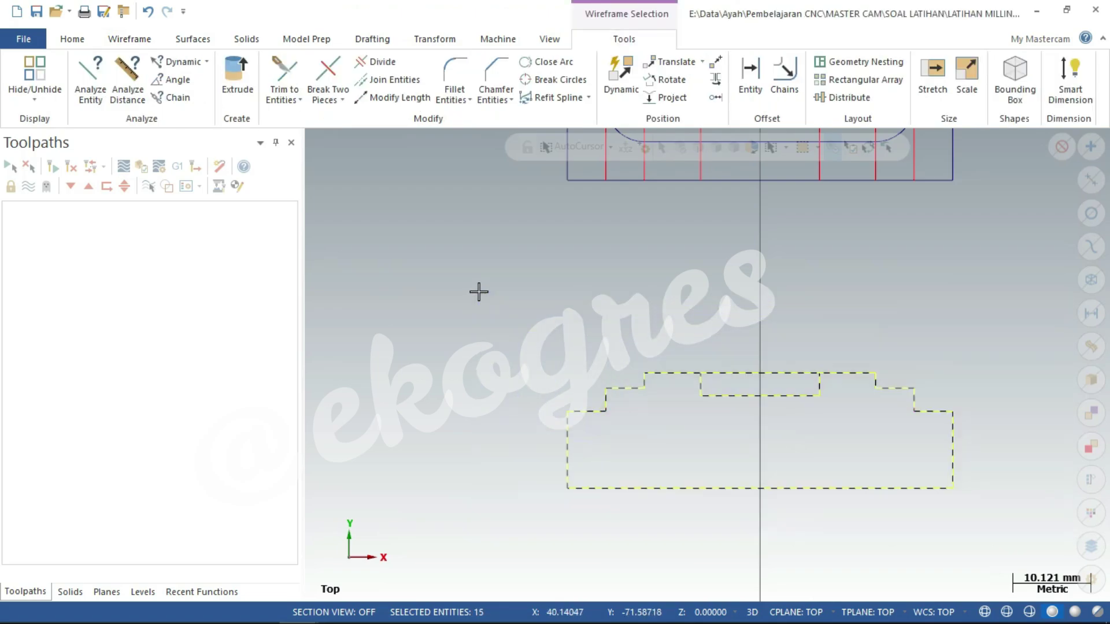
{"action": "left_click", "coordinate": [77, 40]}
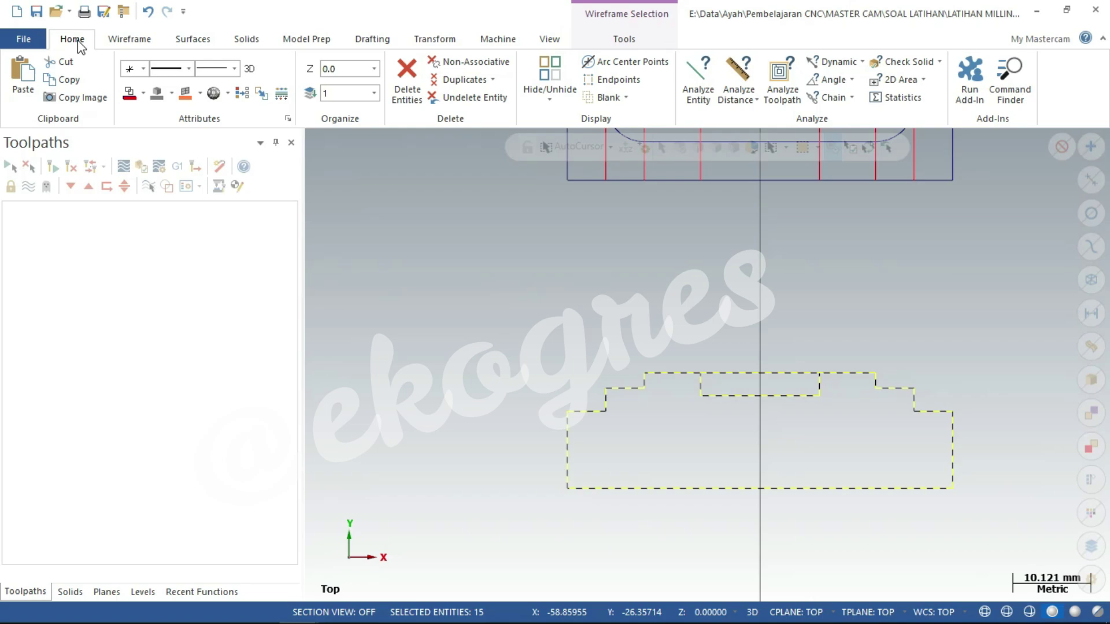
{"action": "left_click", "coordinate": [137, 96]}
{"action": "left_click", "coordinate": [141, 98]}
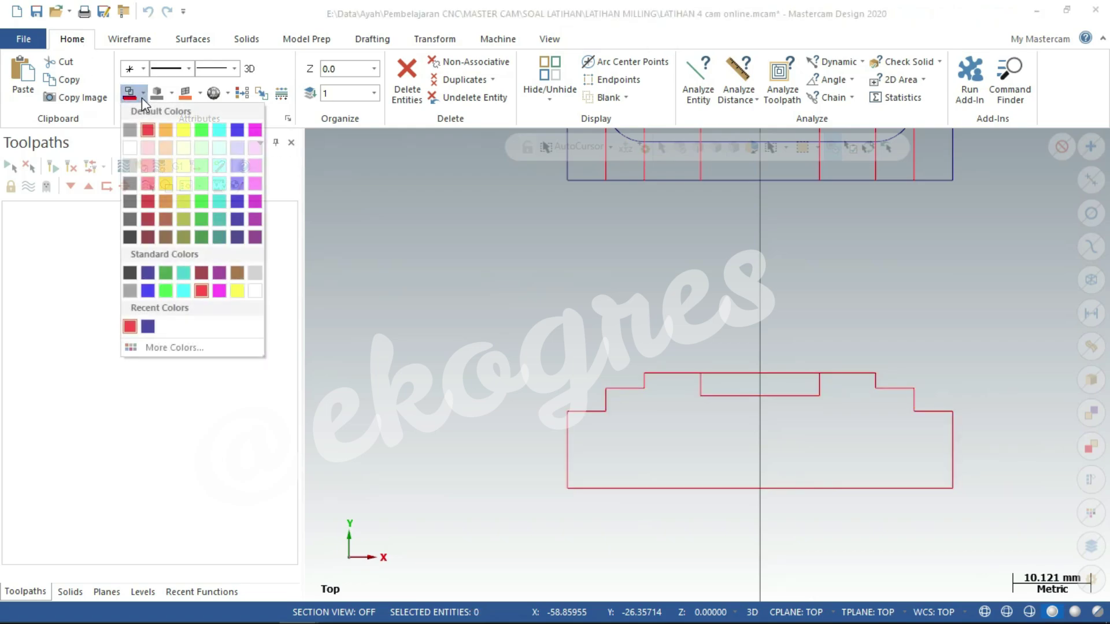
{"action": "left_click", "coordinate": [149, 278]}
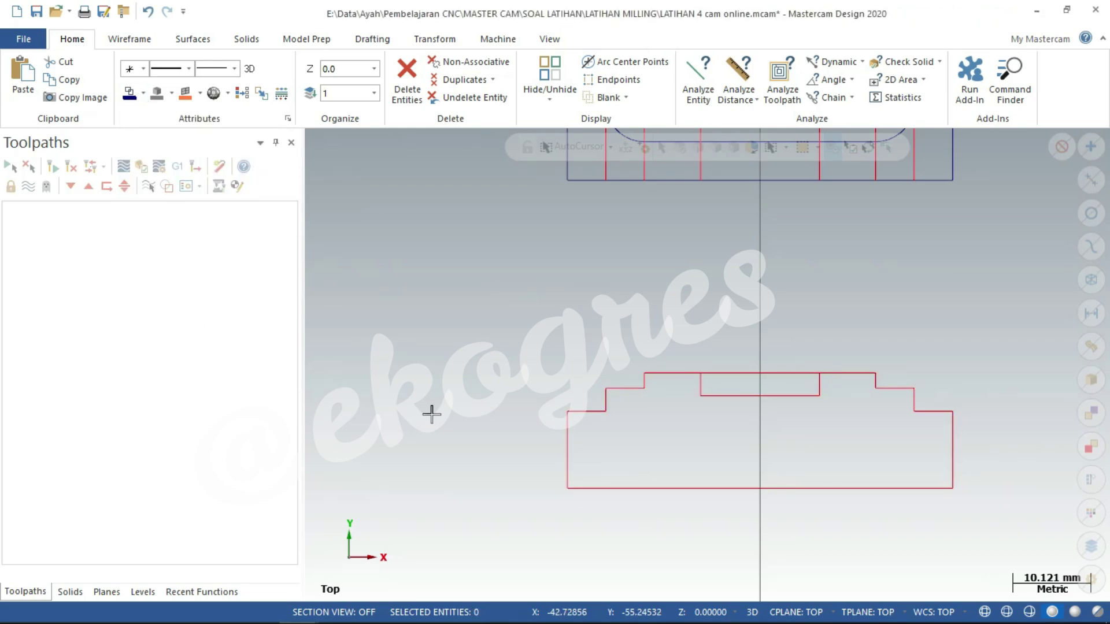
- Apply dark blue to the whole section outline, then bring up the LATIHAN 04 PDF
{"action": "left_click_drag", "start_coordinate": [465, 317], "coordinate": [1035, 564]}
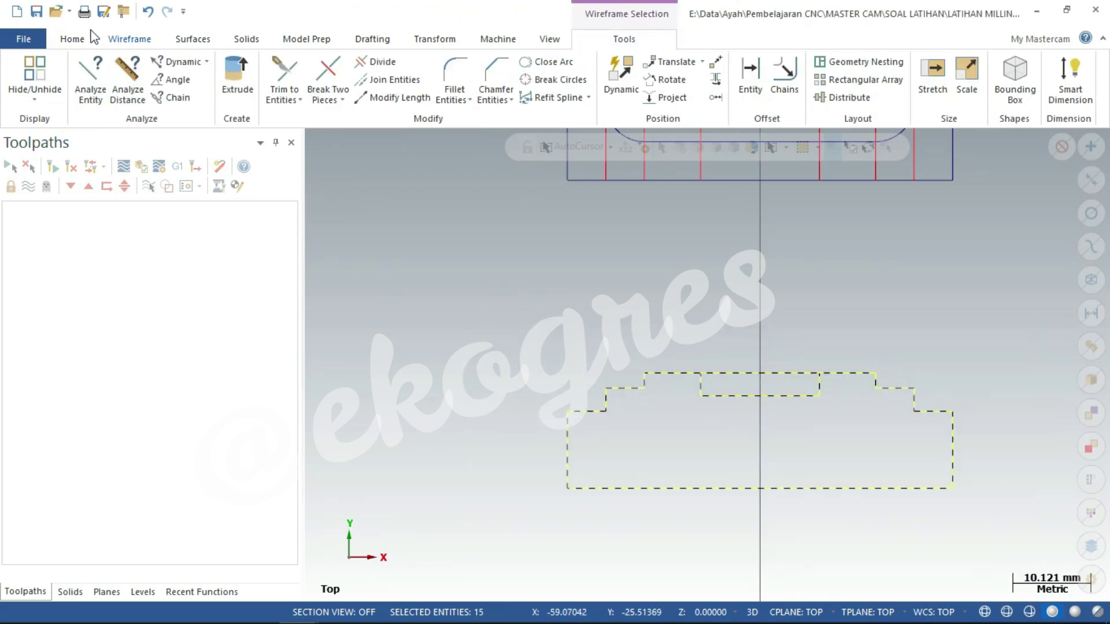
{"action": "left_click", "coordinate": [73, 41]}
{"action": "left_click", "coordinate": [128, 94]}
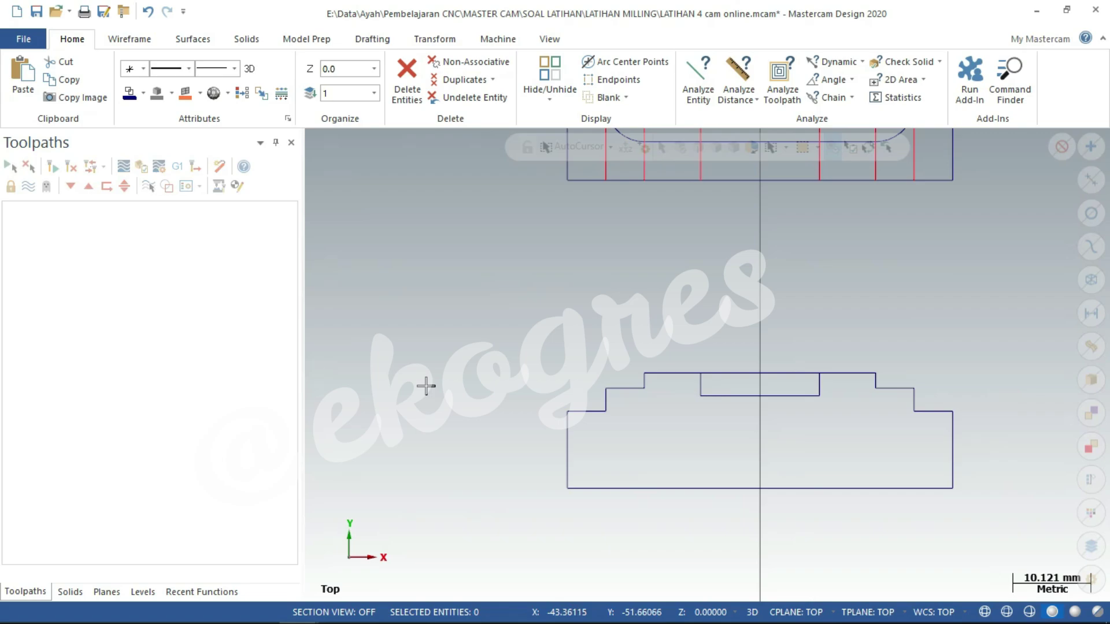
{"action": "scroll", "coordinate": [646, 526], "scroll_direction": "up", "scroll_amount": 1}
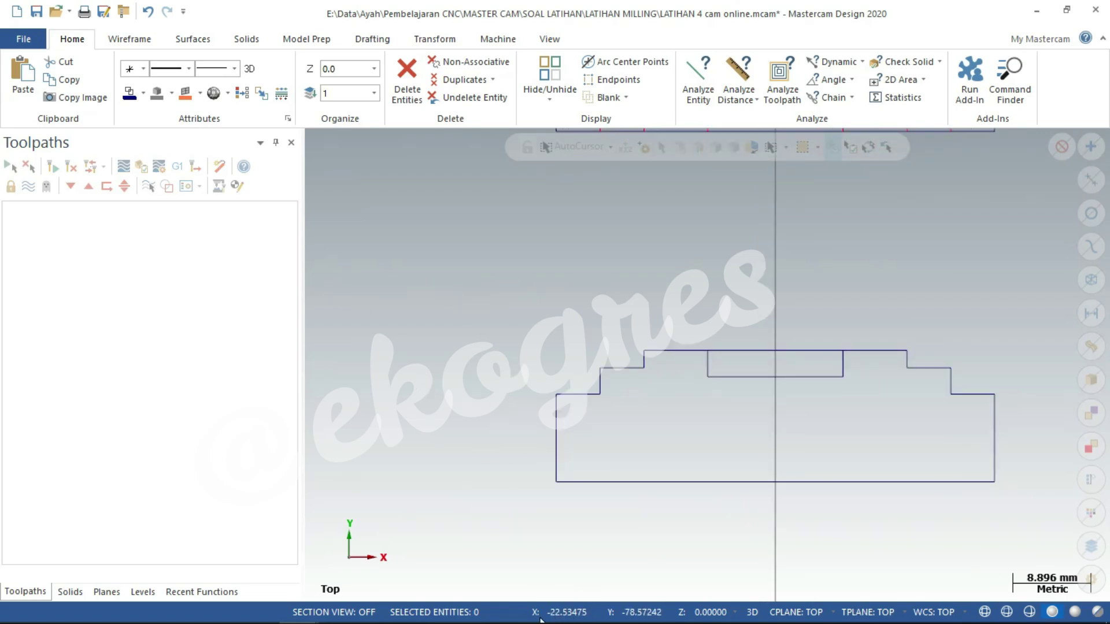
{"action": "key", "text": "super"}
{"action": "left_click", "coordinate": [579, 614]}
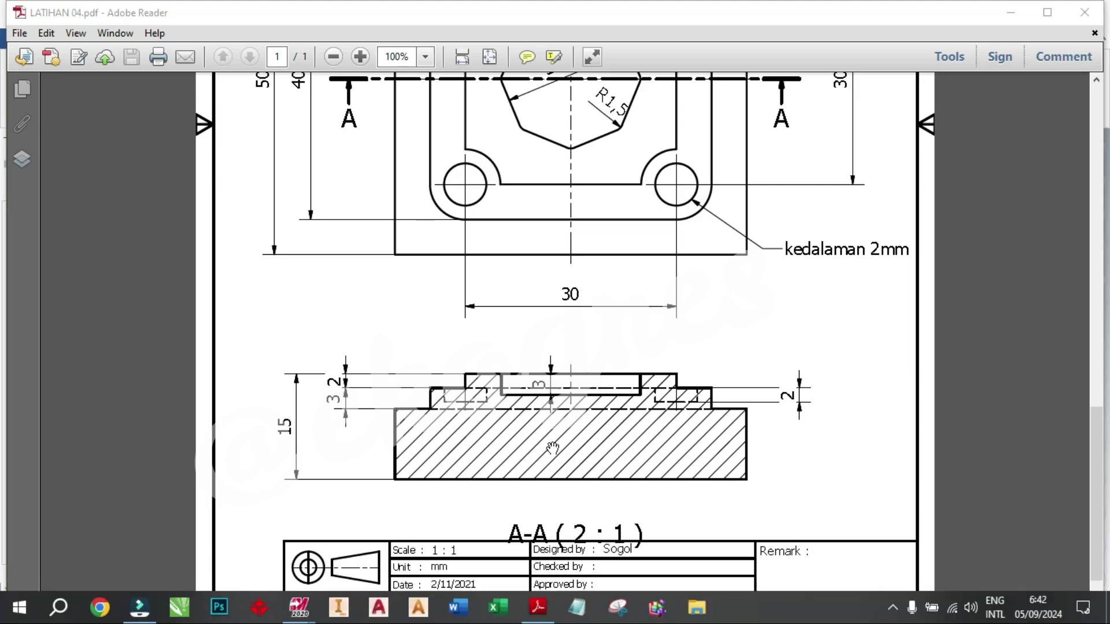
- Switch from Adobe Reader back to the Mastercam section drawing
{"action": "key", "text": "super"}
{"action": "mouse_move", "coordinate": [298, 607]}
{"action": "left_click", "coordinate": [272, 534]}
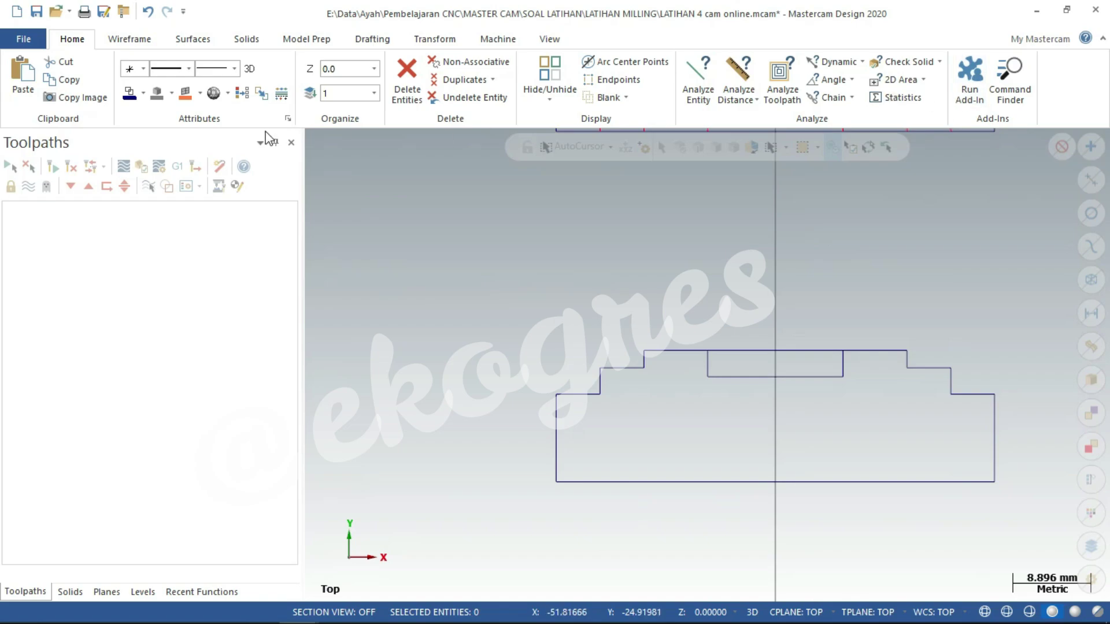
- Trim away the short top edge over the central pocket, then start a cross hatch
{"action": "left_click", "coordinate": [144, 42]}
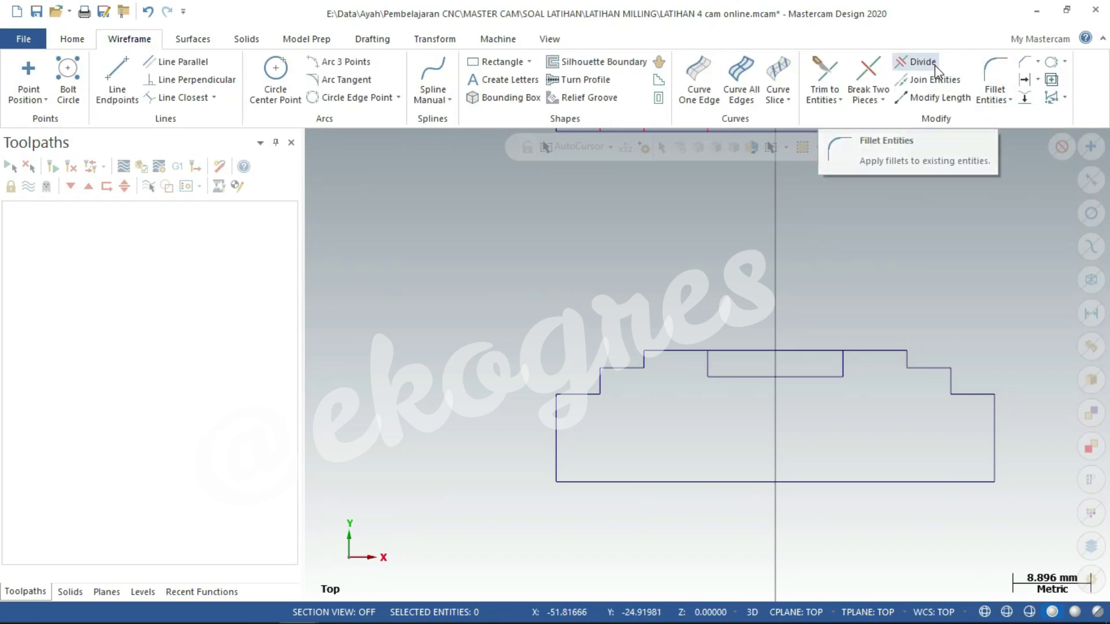
{"action": "left_click", "coordinate": [935, 65]}
{"action": "left_click", "coordinate": [814, 347]}
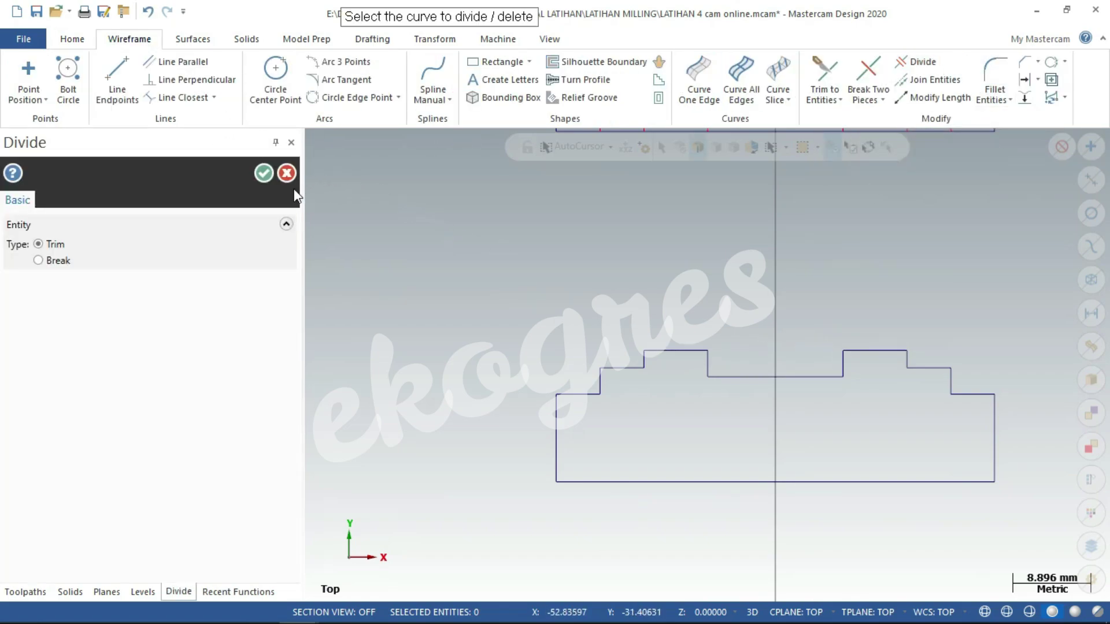
{"action": "left_click", "coordinate": [270, 171]}
{"action": "left_click", "coordinate": [373, 40]}
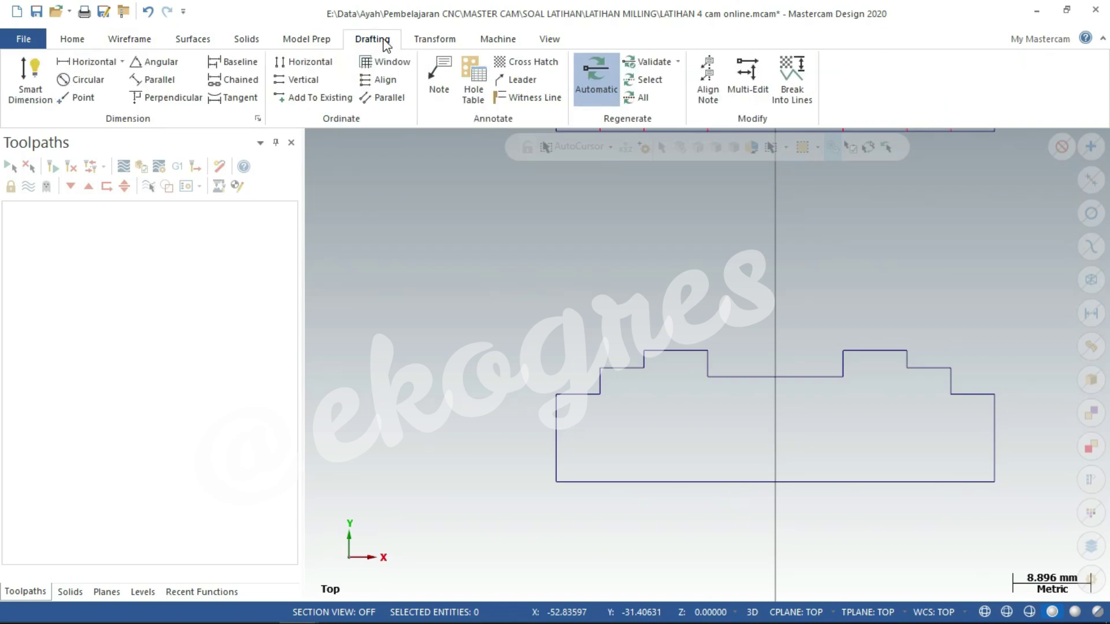
{"action": "left_click", "coordinate": [538, 63]}
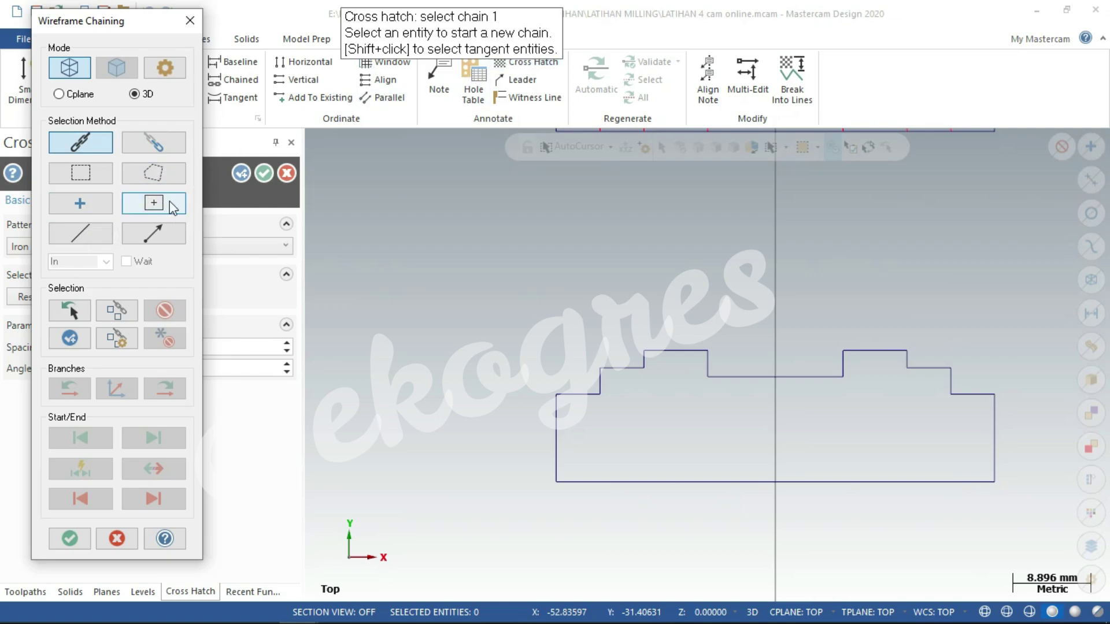
- Hatch the section outline area with a 45° iron pattern at 2 mm spacing
{"action": "left_click", "coordinate": [163, 203]}
{"action": "left_click", "coordinate": [696, 409]}
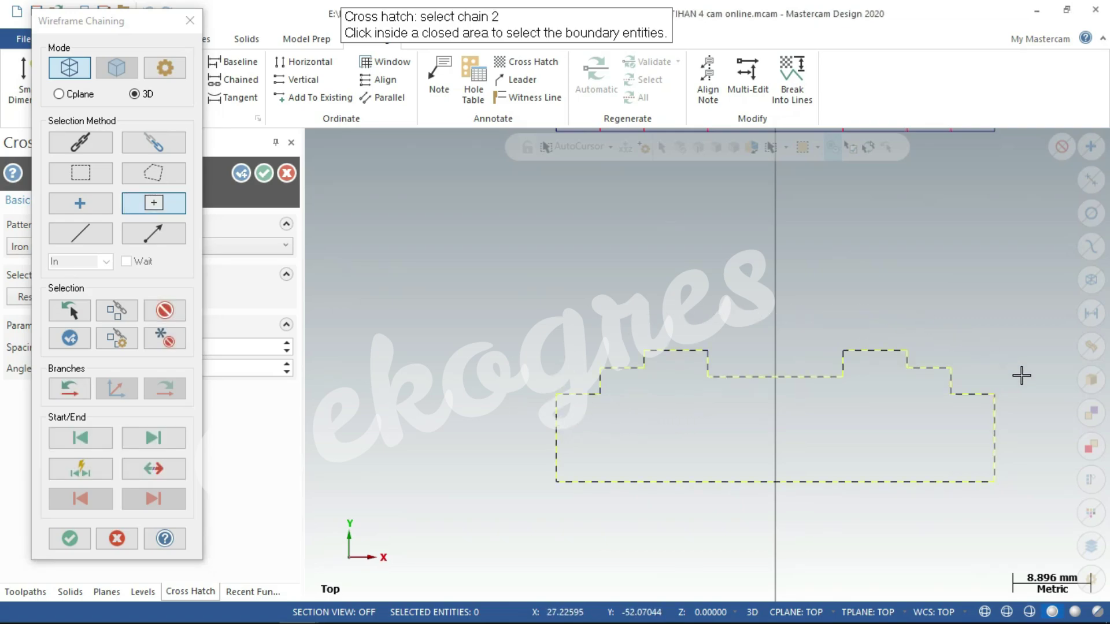
{"action": "scroll", "coordinate": [1045, 456], "scroll_direction": "up", "scroll_amount": 2}
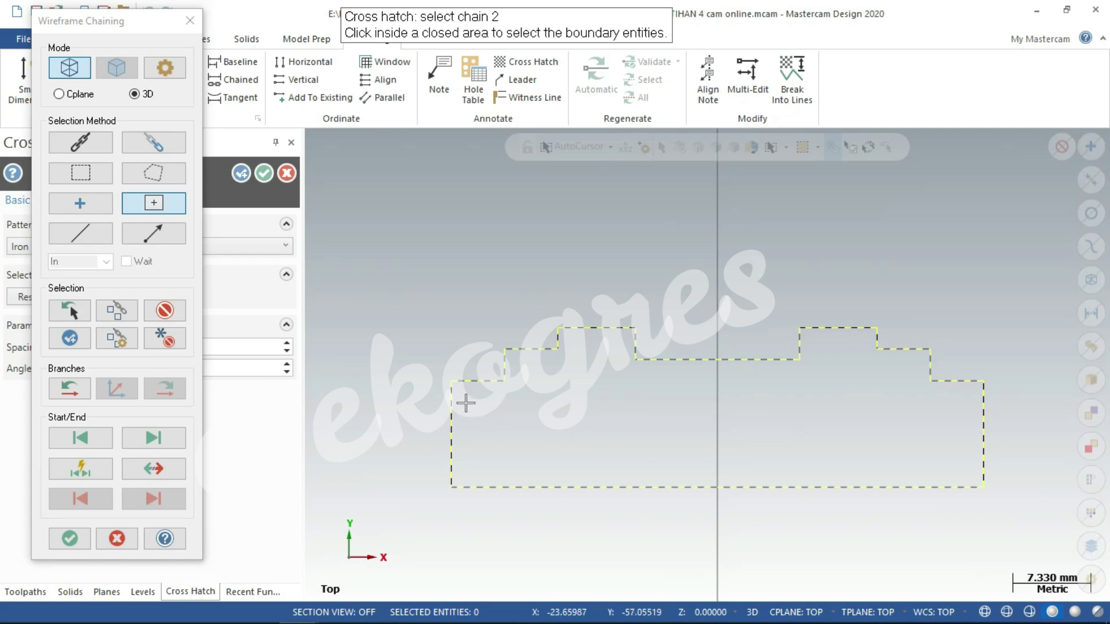
{"action": "left_click", "coordinate": [69, 539]}
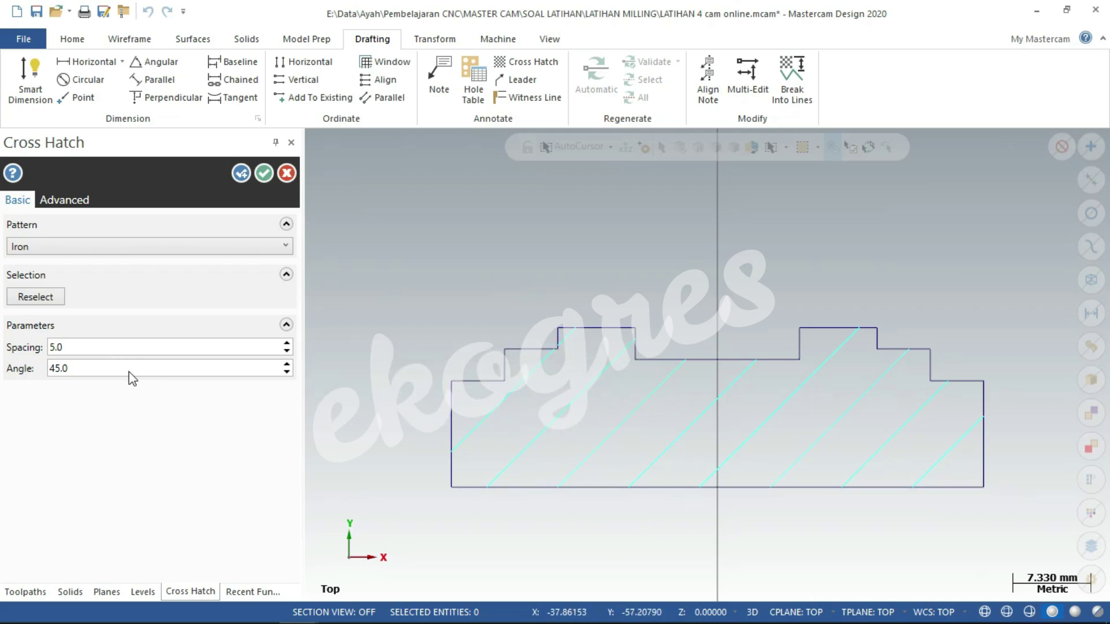
{"action": "left_click", "coordinate": [102, 346]}
{"action": "left_click", "coordinate": [263, 174]}
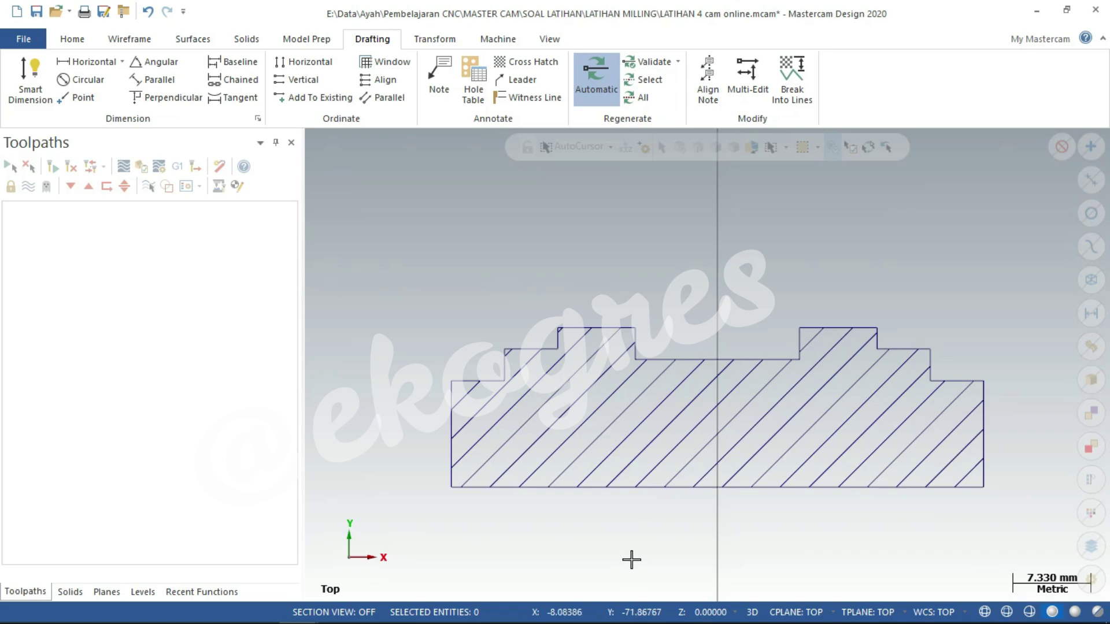
{"action": "key", "text": "super"}
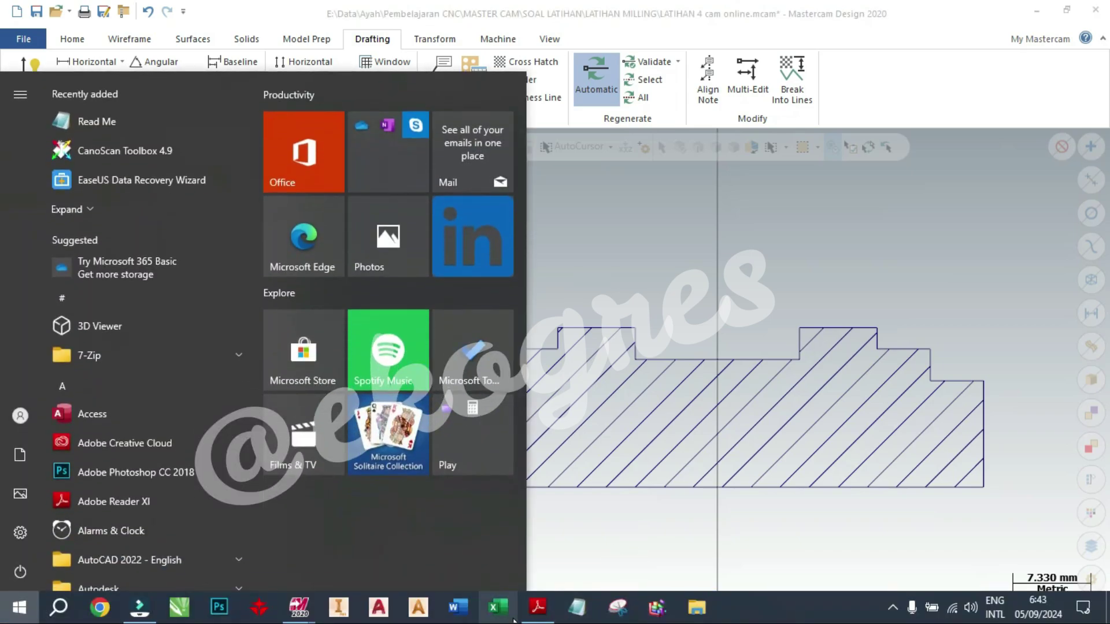
{"action": "left_click", "coordinate": [532, 610]}
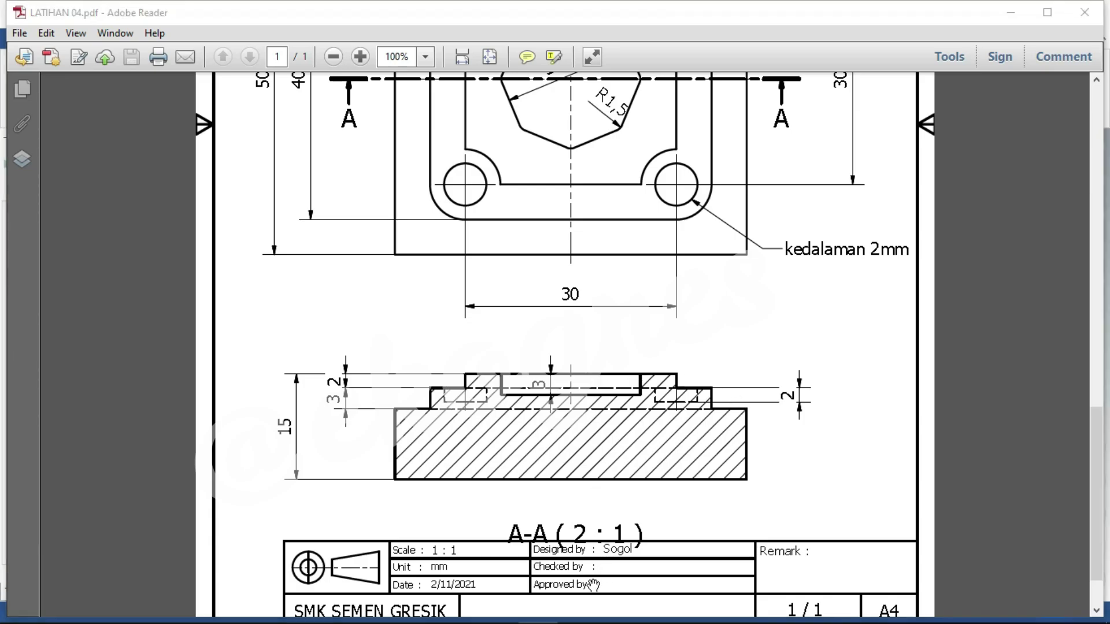
{"action": "key", "text": "super"}
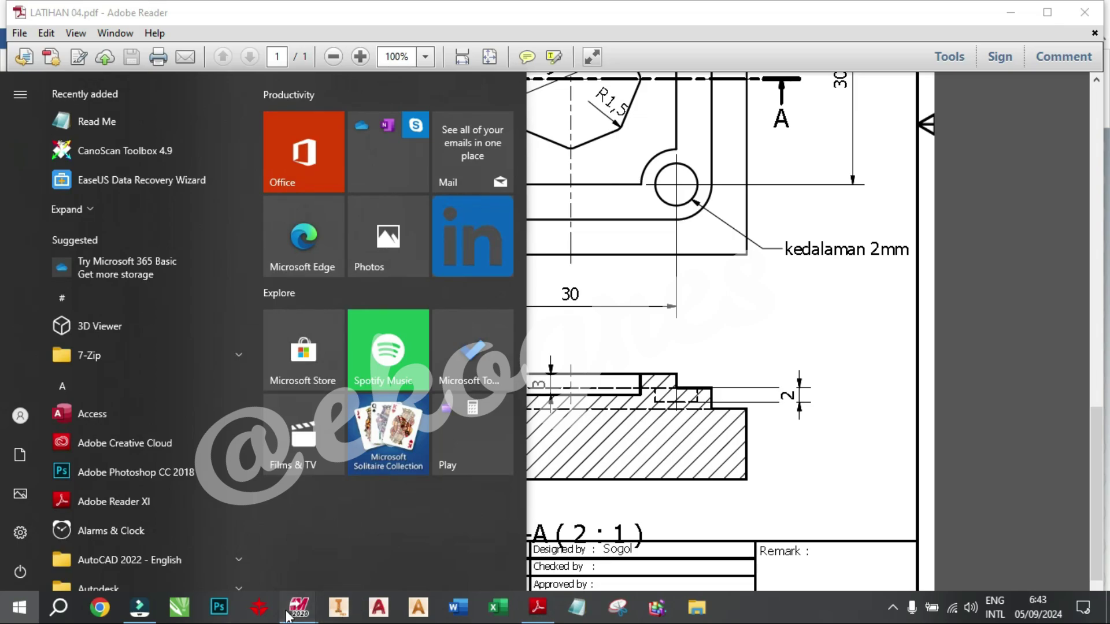
{"action": "mouse_move", "coordinate": [297, 607]}
{"action": "left_click", "coordinate": [276, 539]}
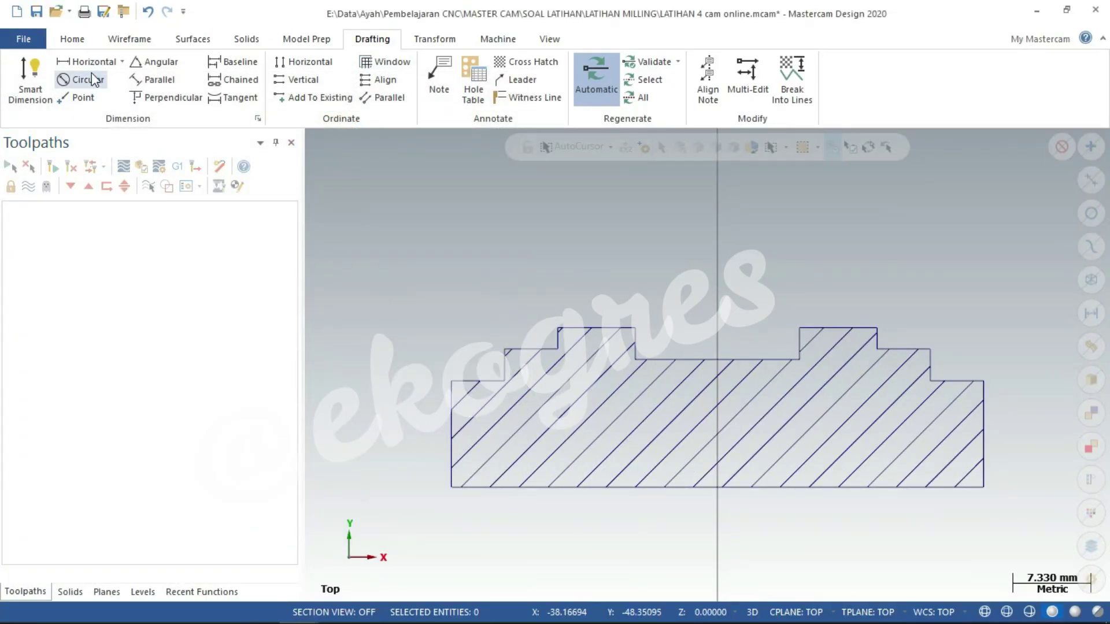
- Draw three horizontal lines across the base top, upper step corners and central pocket top
{"action": "left_click", "coordinate": [131, 38]}
{"action": "left_click", "coordinate": [126, 65]}
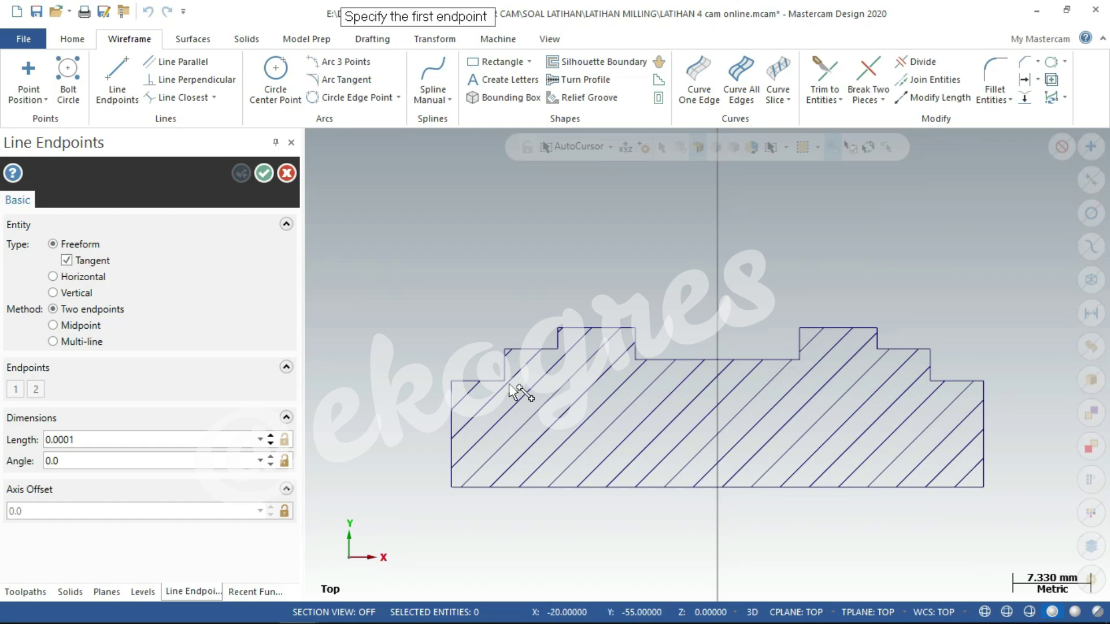
{"action": "left_click", "coordinate": [504, 381]}
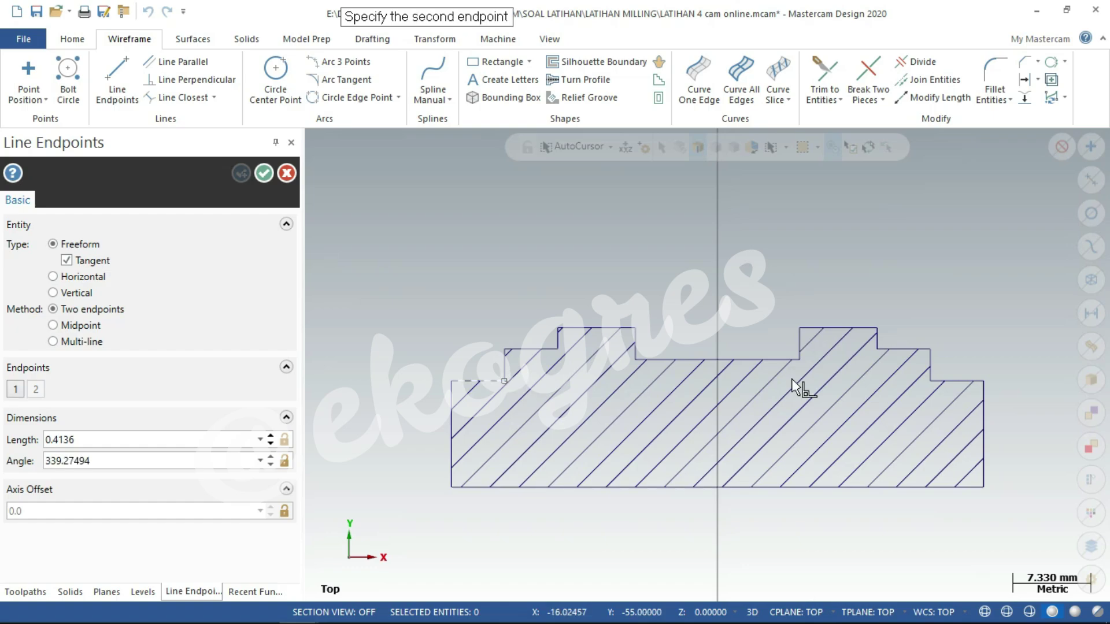
{"action": "left_click", "coordinate": [930, 381]}
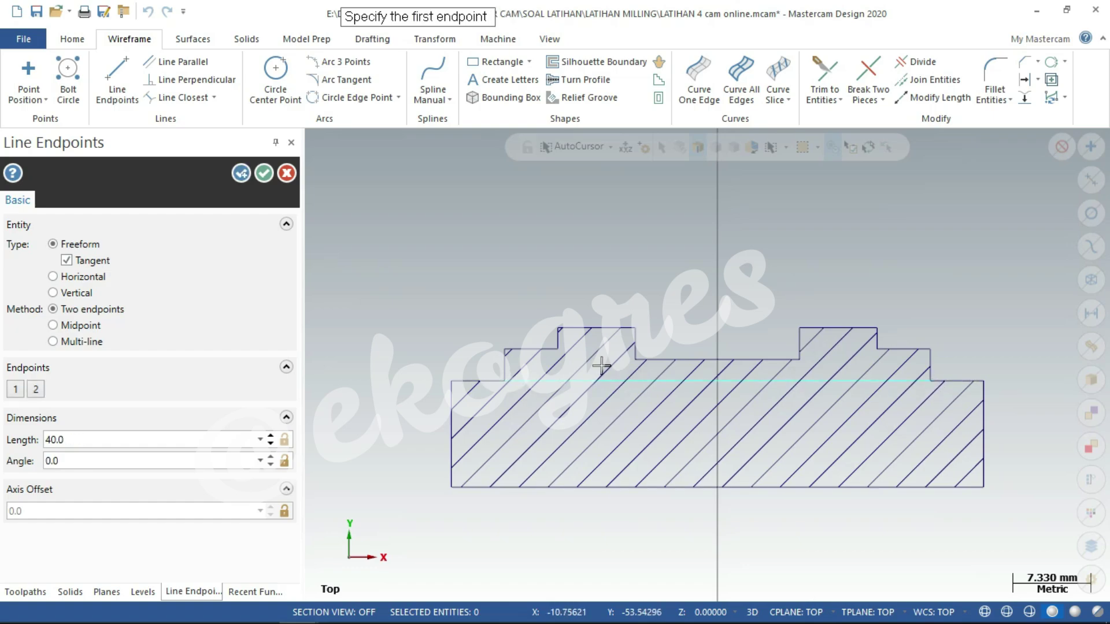
{"action": "left_click", "coordinate": [558, 349]}
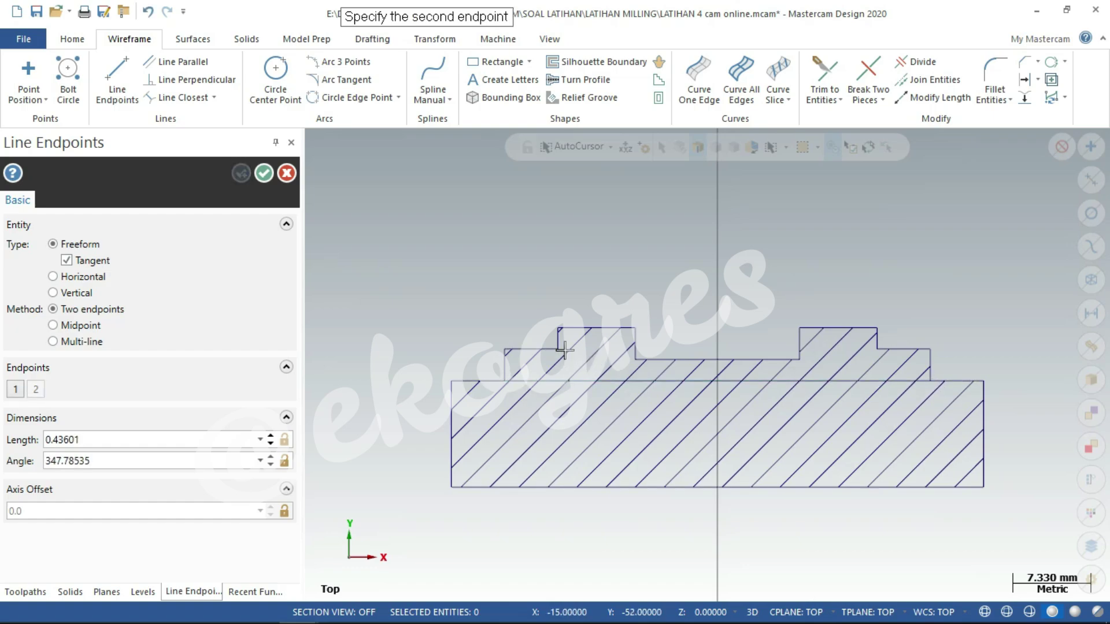
{"action": "left_click", "coordinate": [877, 348]}
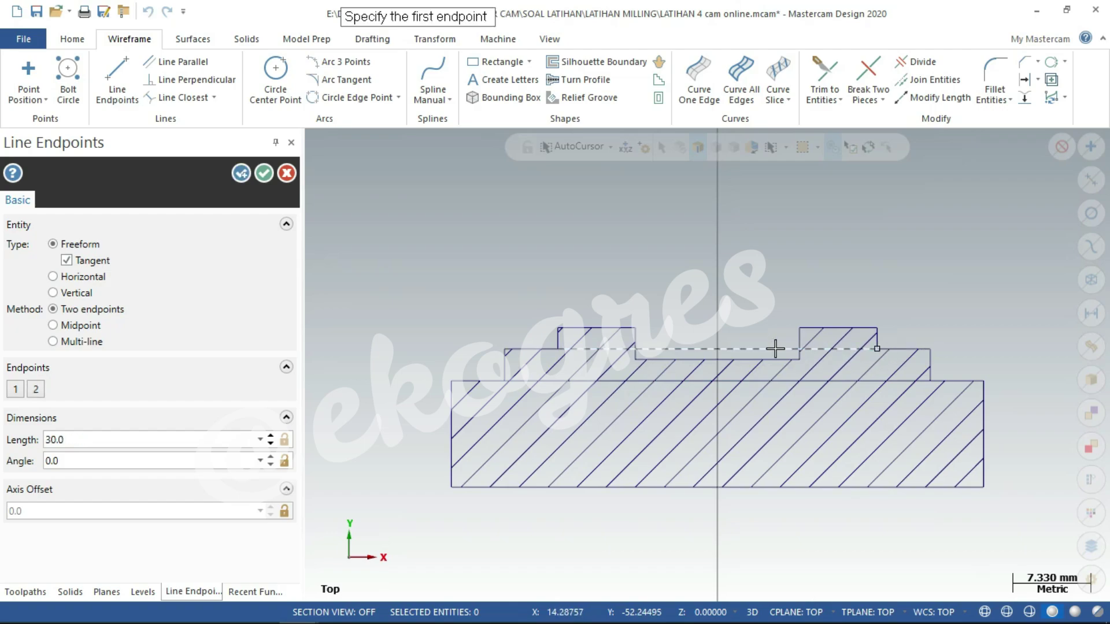
{"action": "left_click", "coordinate": [635, 328]}
{"action": "left_click", "coordinate": [800, 328]}
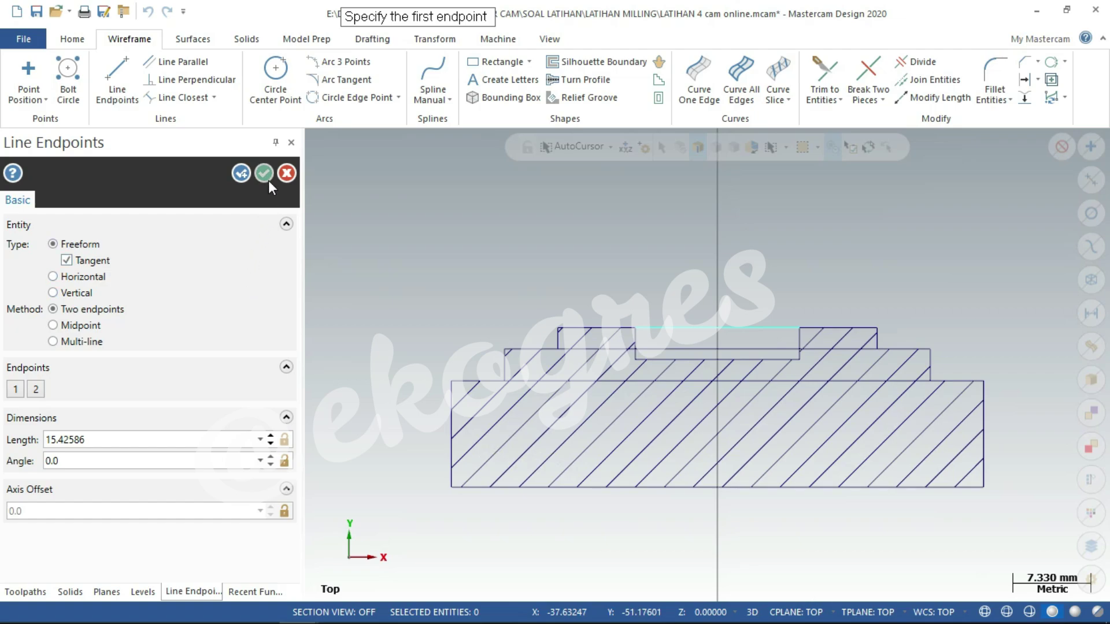
- Drop four vertical projection lines from both holes' edges down into the section
{"action": "scroll", "coordinate": [520, 414], "scroll_direction": "down", "scroll_amount": 1}
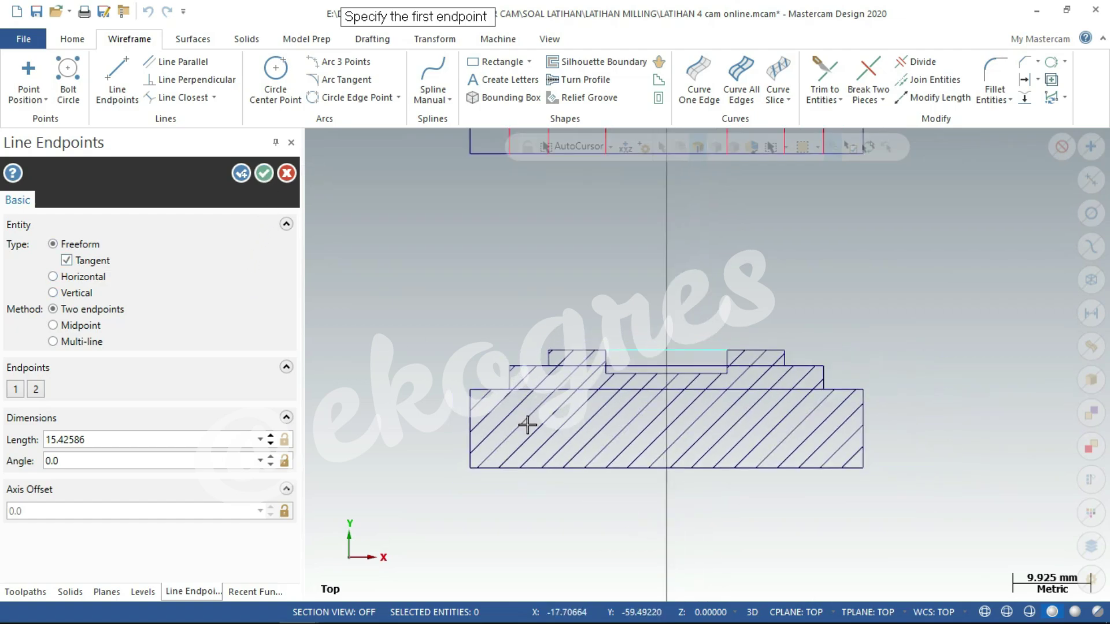
{"action": "scroll", "coordinate": [528, 426], "scroll_direction": "down", "scroll_amount": 2}
{"action": "scroll", "coordinate": [534, 334], "scroll_direction": "up", "scroll_amount": 1}
{"action": "scroll", "coordinate": [534, 335], "scroll_direction": "up", "scroll_amount": 1}
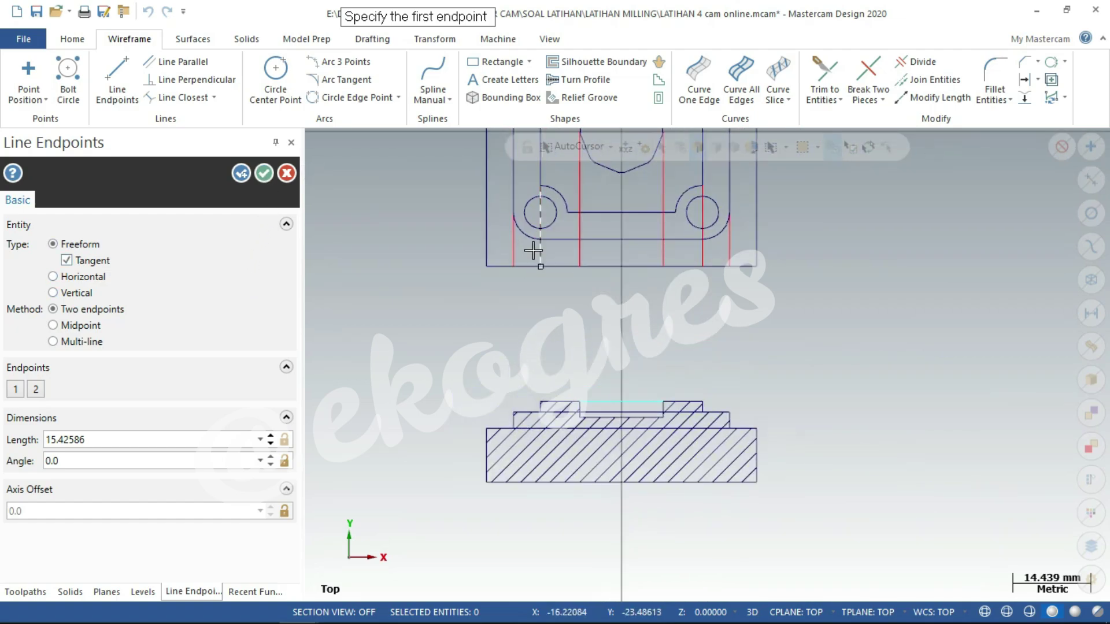
{"action": "left_click", "coordinate": [528, 213]}
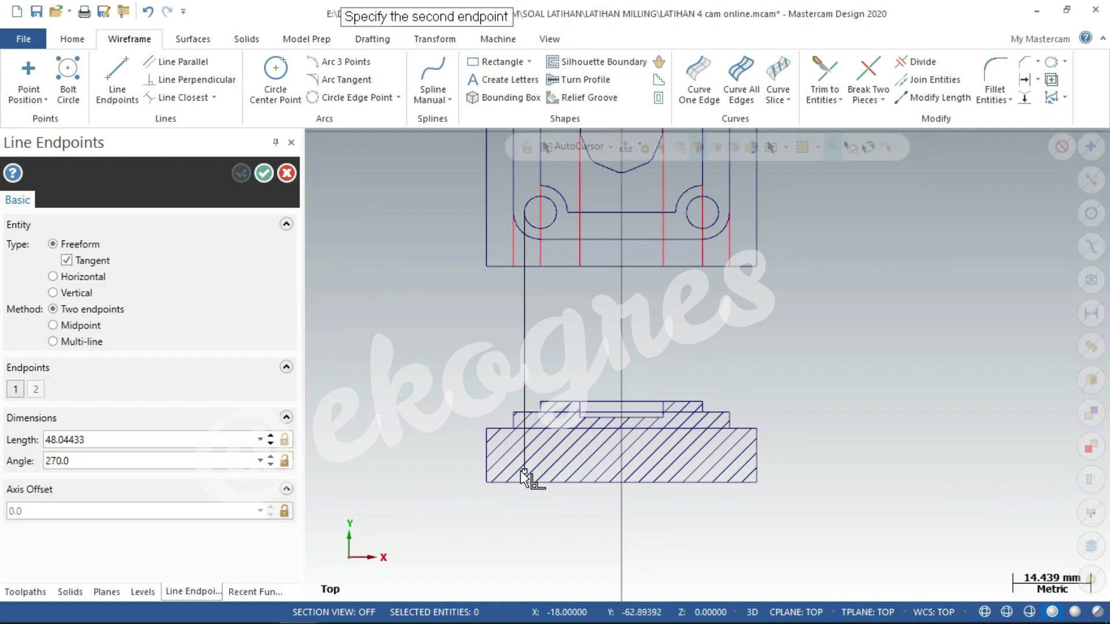
{"action": "left_click", "coordinate": [523, 460]}
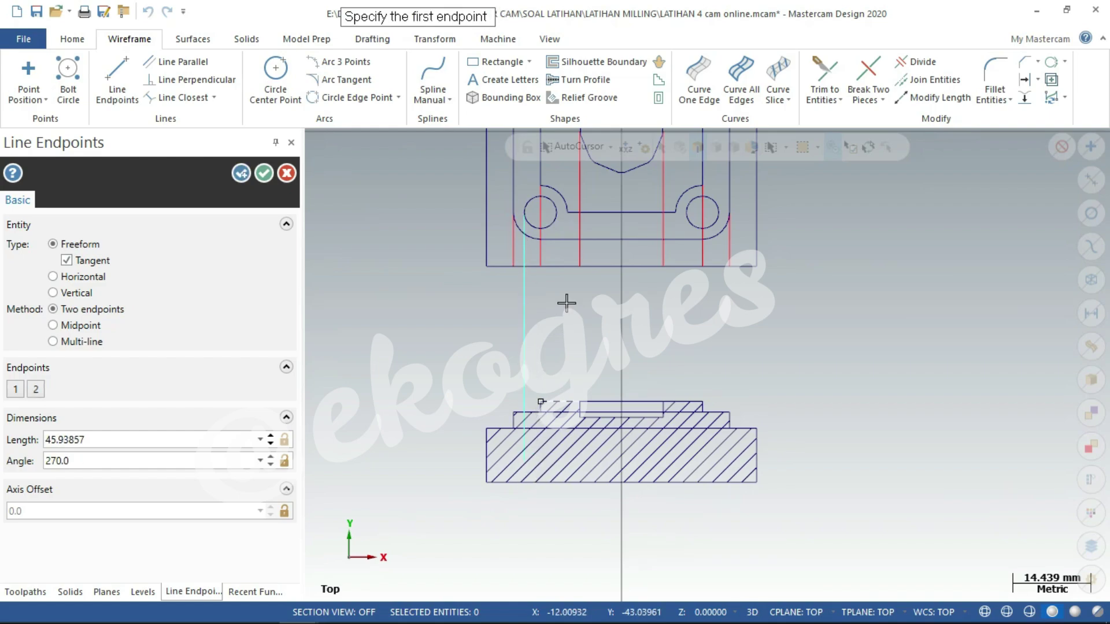
{"action": "left_click", "coordinate": [555, 211]}
{"action": "left_click", "coordinate": [554, 454]}
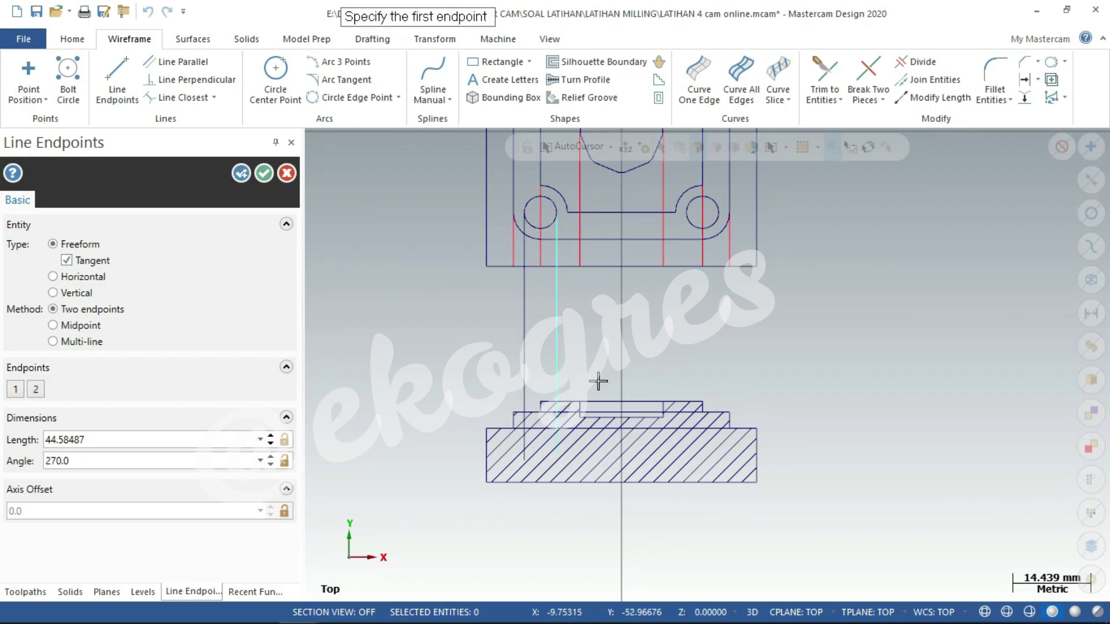
{"action": "left_click", "coordinate": [684, 213]}
{"action": "left_click", "coordinate": [686, 450]}
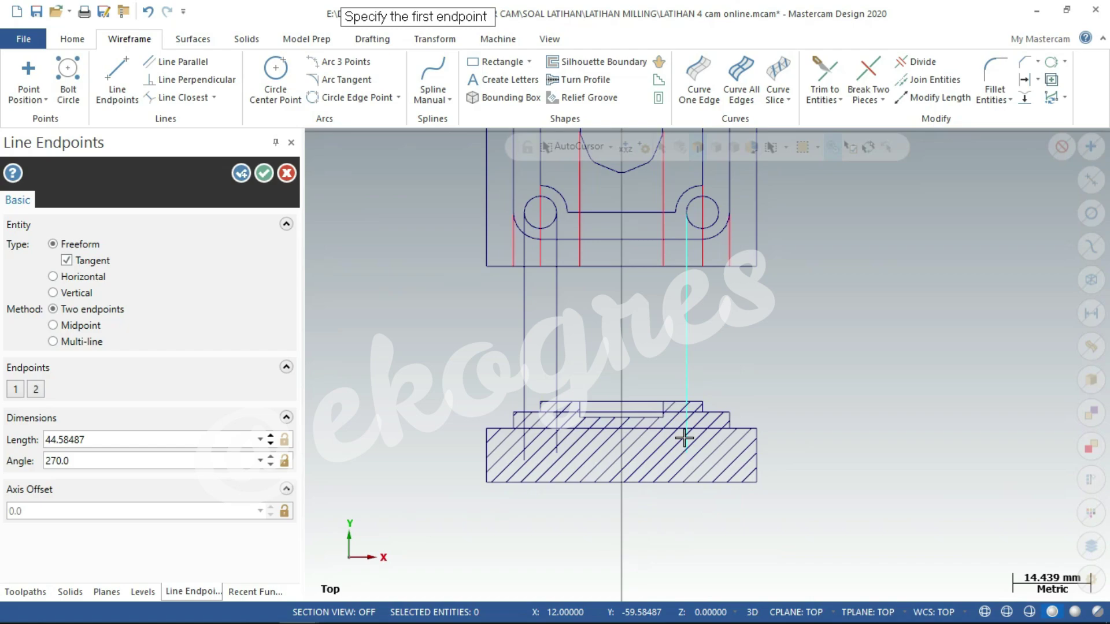
{"action": "left_click", "coordinate": [718, 215]}
{"action": "left_click", "coordinate": [719, 449]}
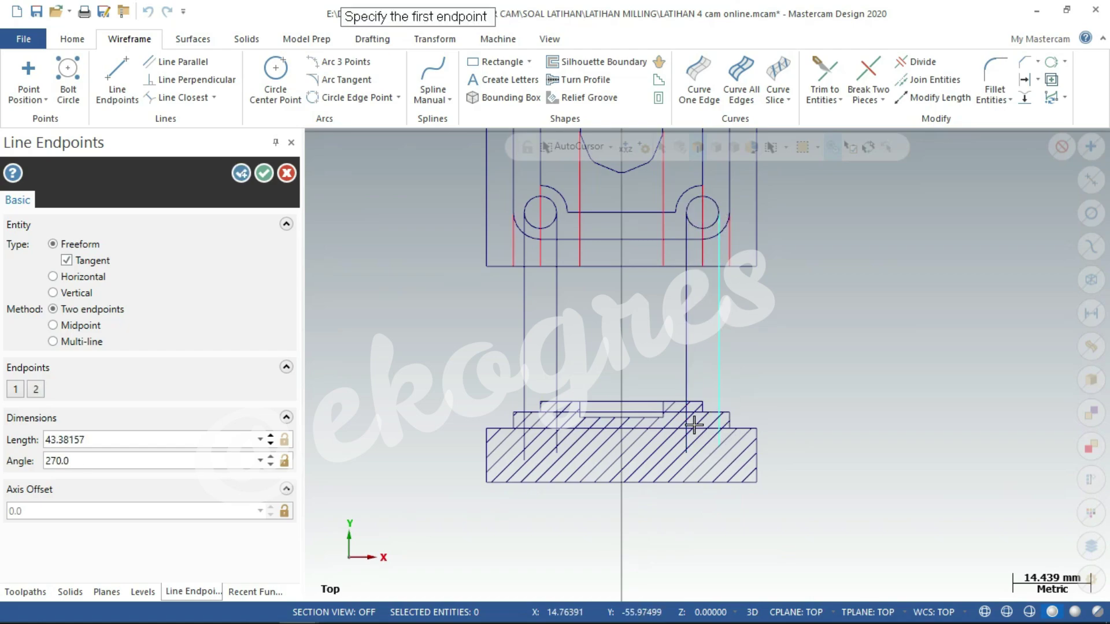
{"action": "left_click", "coordinate": [267, 176]}
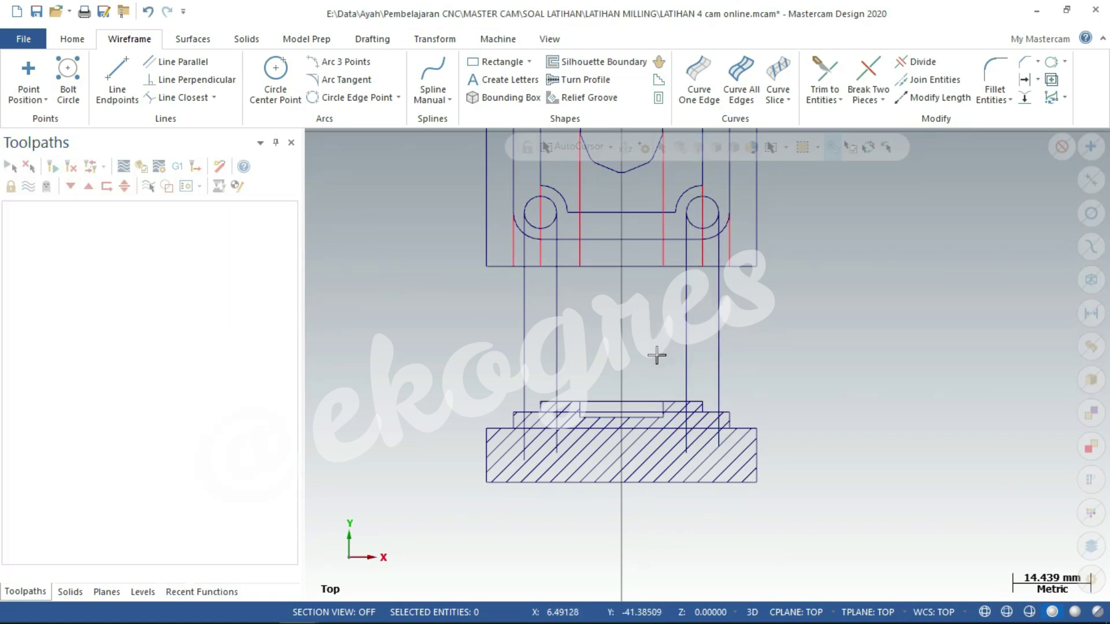
{"action": "scroll", "coordinate": [657, 356], "scroll_direction": "up", "scroll_amount": 1}
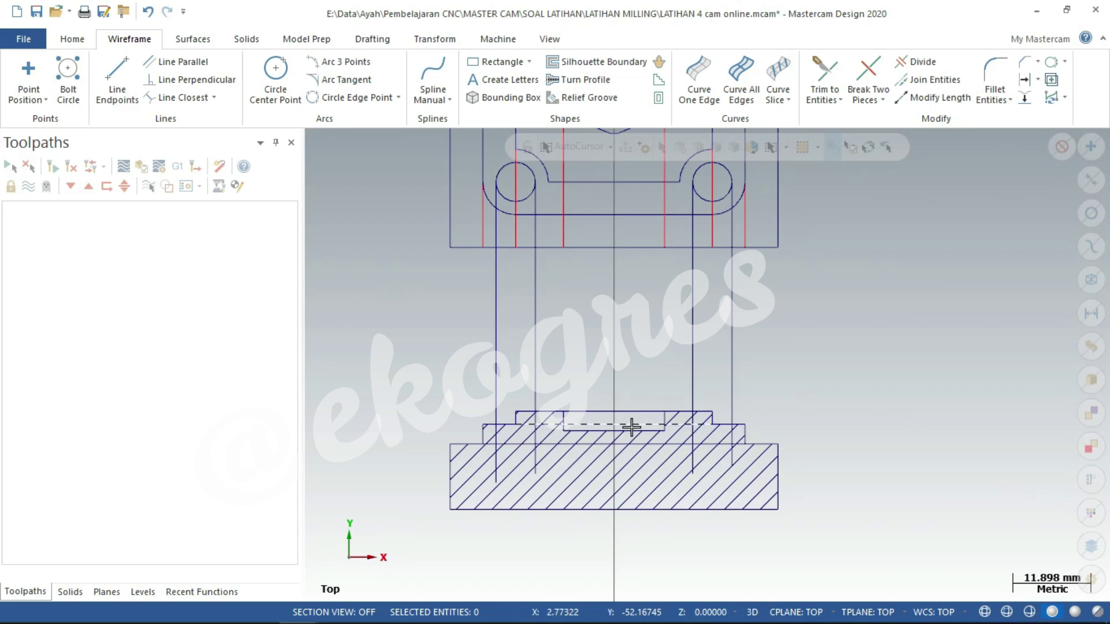
- Check section A-A's hidden hole depths in the LATIHAN 04 PDF, then return to Mastercam
{"action": "key", "text": "super"}
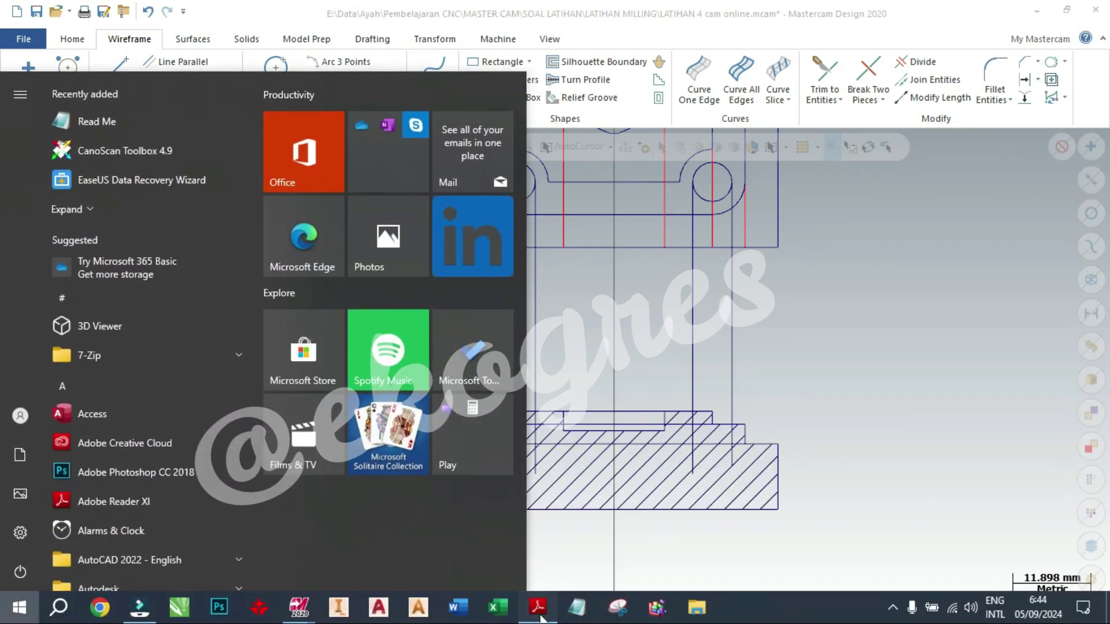
{"action": "left_click", "coordinate": [539, 613]}
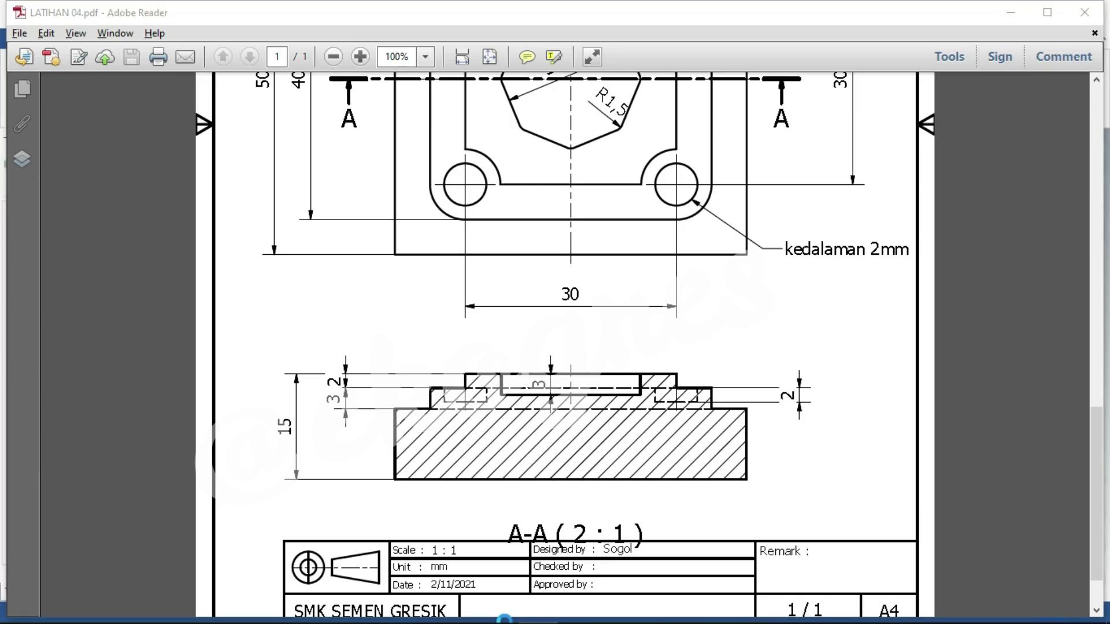
{"action": "key", "text": "alt+Tab"}
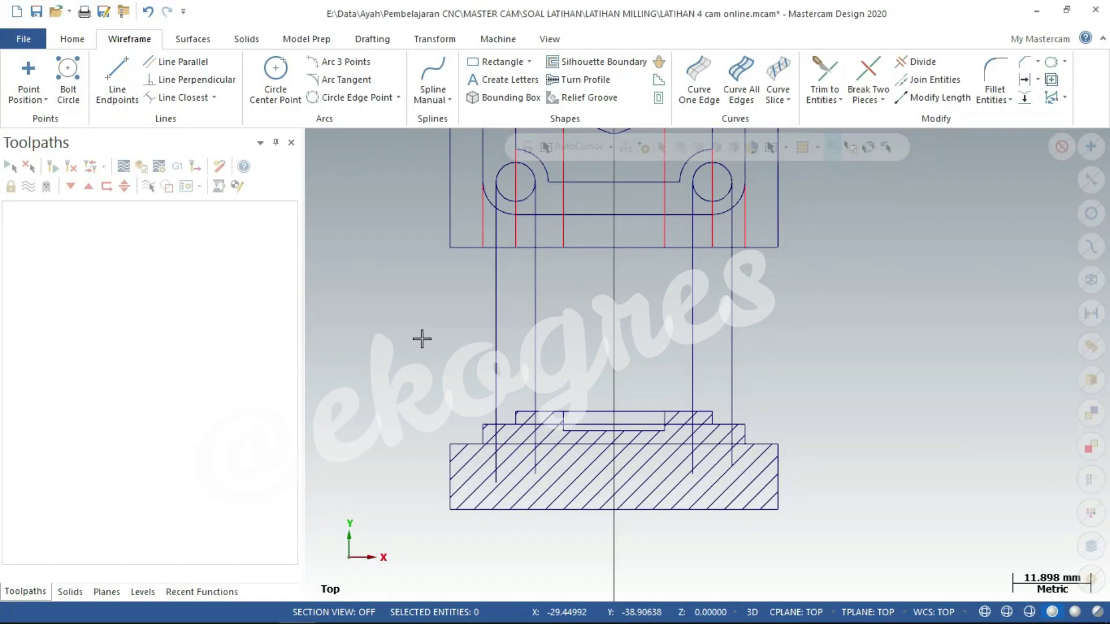
- Offset the dashed hidden line 2 mm downward in section A-A
{"action": "left_click", "coordinate": [1025, 81]}
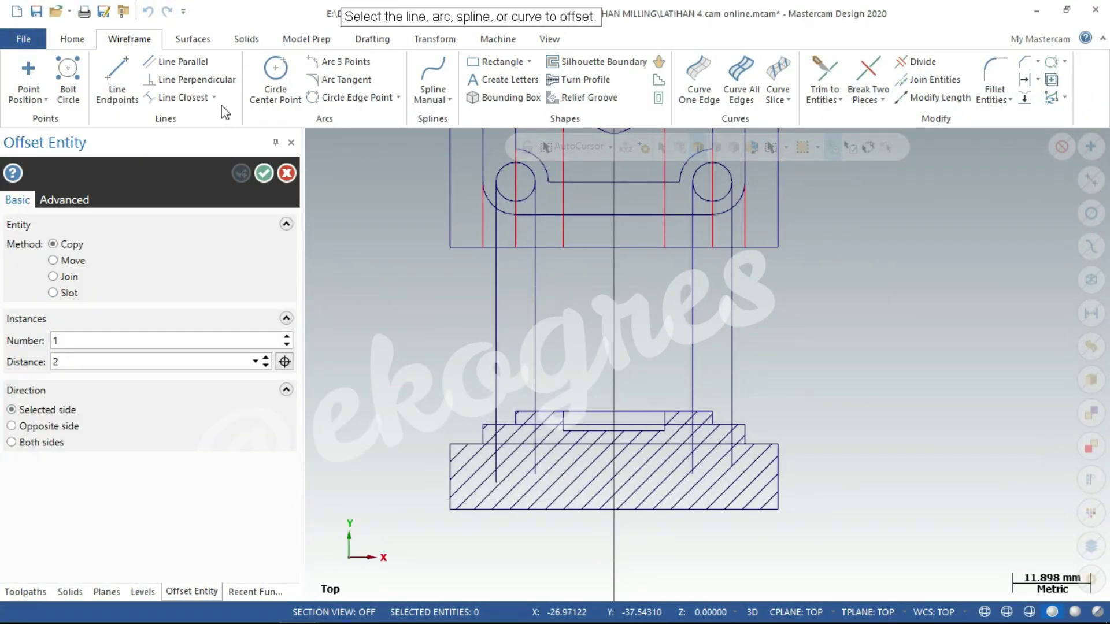
{"action": "scroll", "coordinate": [659, 435], "scroll_direction": "up", "scroll_amount": 1}
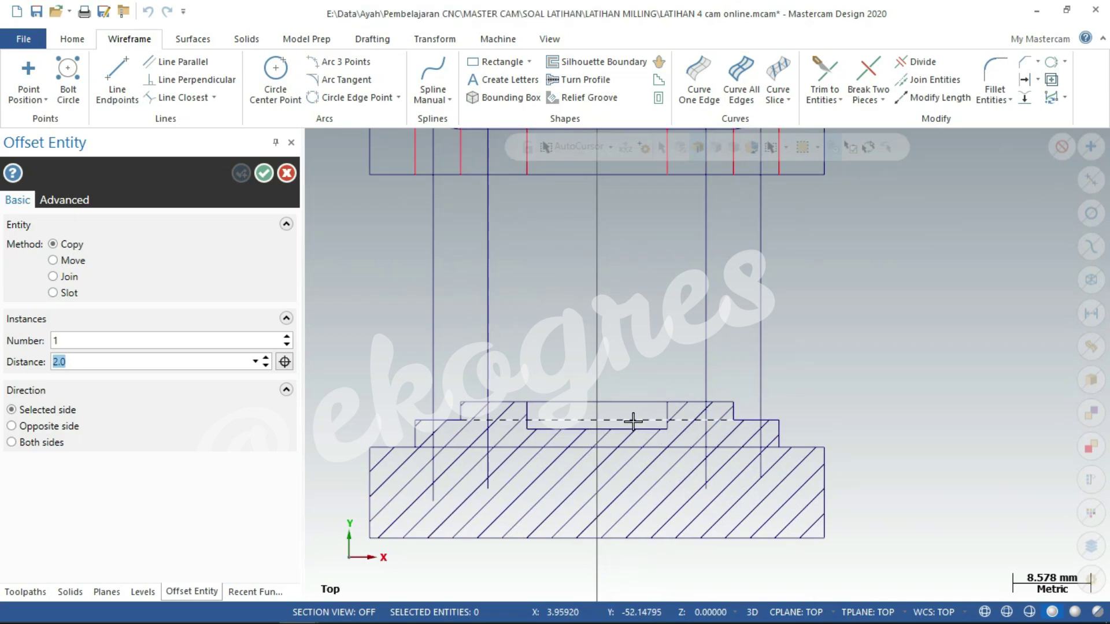
{"action": "left_click", "coordinate": [633, 420]}
{"action": "left_click", "coordinate": [636, 483]}
{"action": "left_click", "coordinate": [263, 173]}
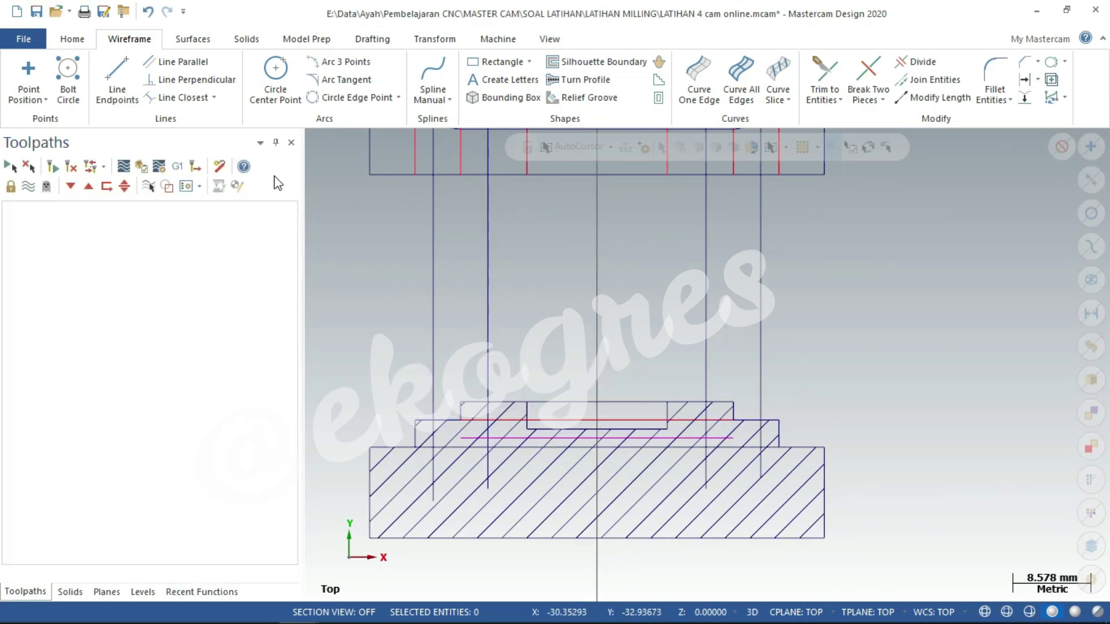
- Lengthen the new offset line by 2 mm at both its left and right ends
{"action": "scroll", "coordinate": [635, 316], "scroll_direction": "up", "scroll_amount": 1}
{"action": "scroll", "coordinate": [636, 315], "scroll_direction": "down", "scroll_amount": 1}
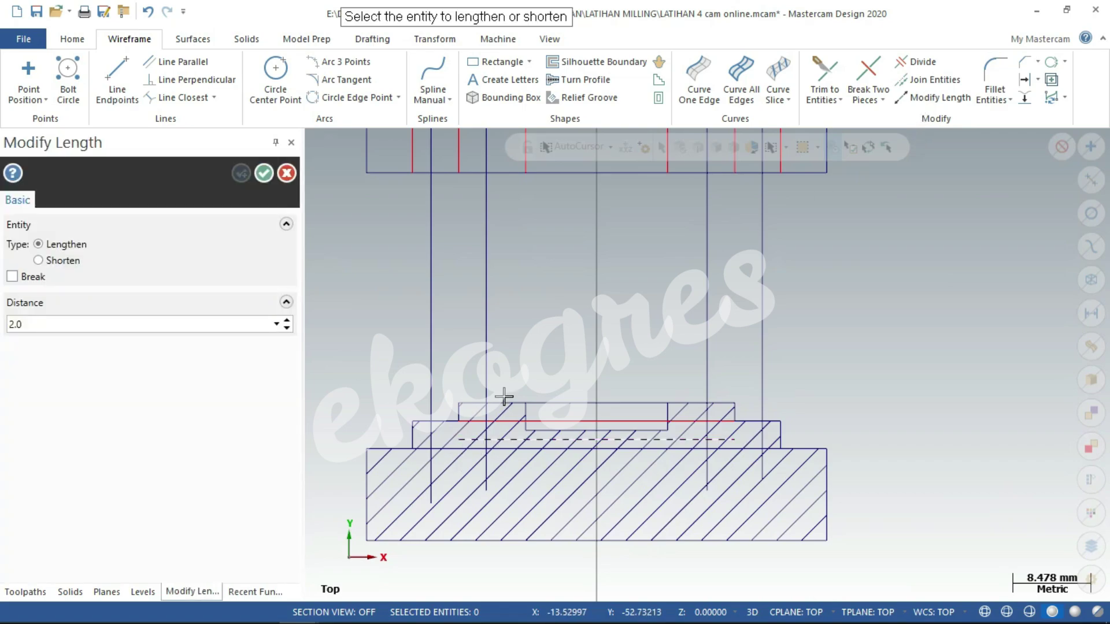
{"action": "left_click", "coordinate": [459, 440]}
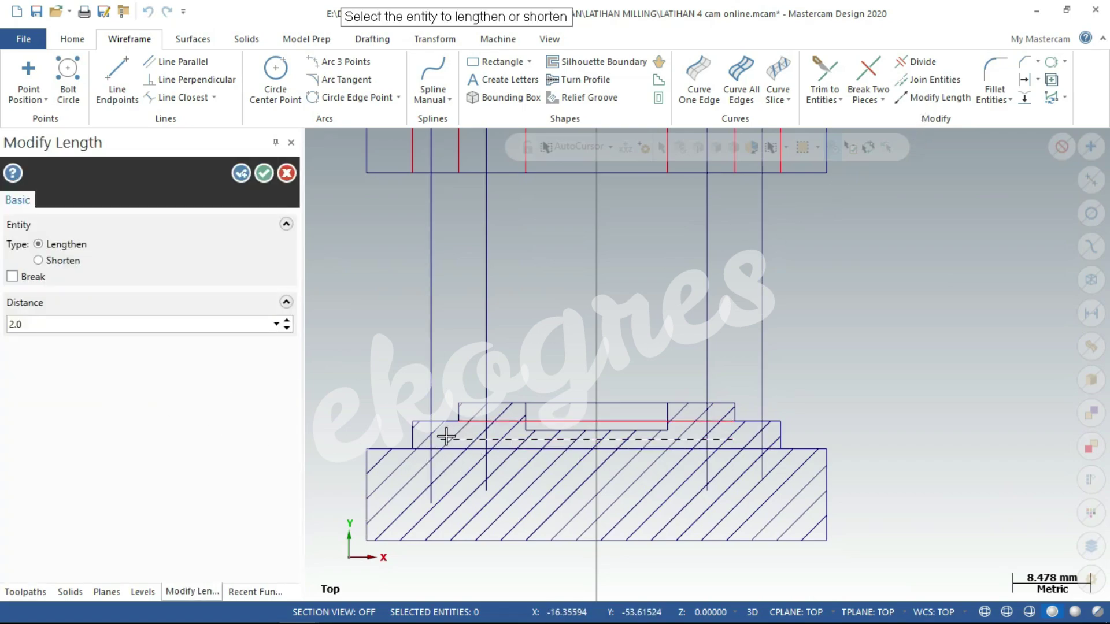
{"action": "left_click", "coordinate": [735, 442]}
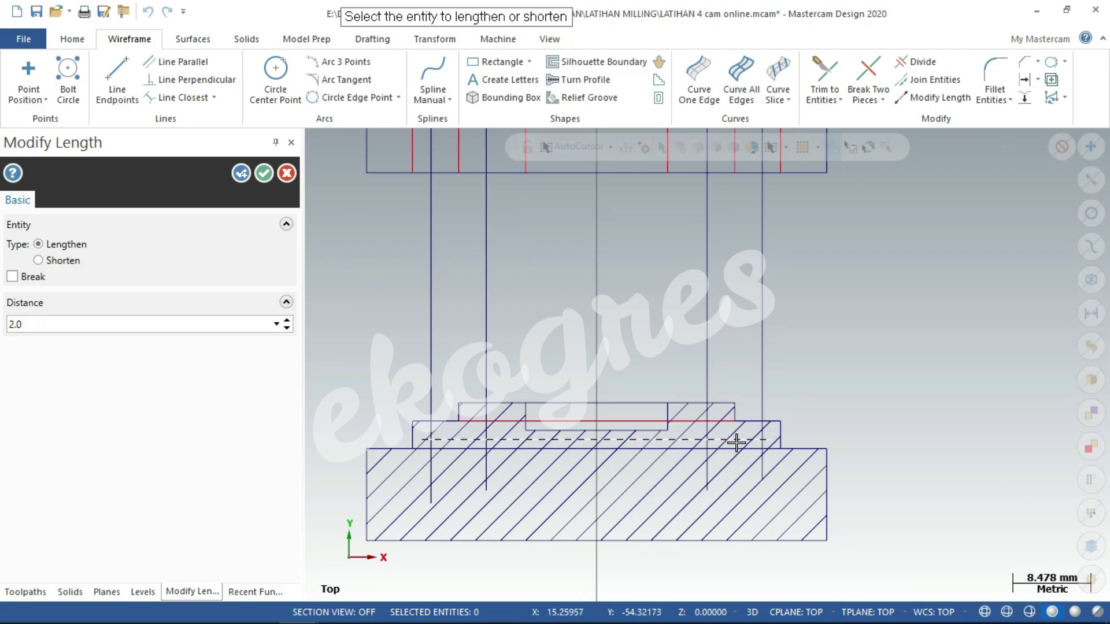
{"action": "left_click", "coordinate": [264, 173]}
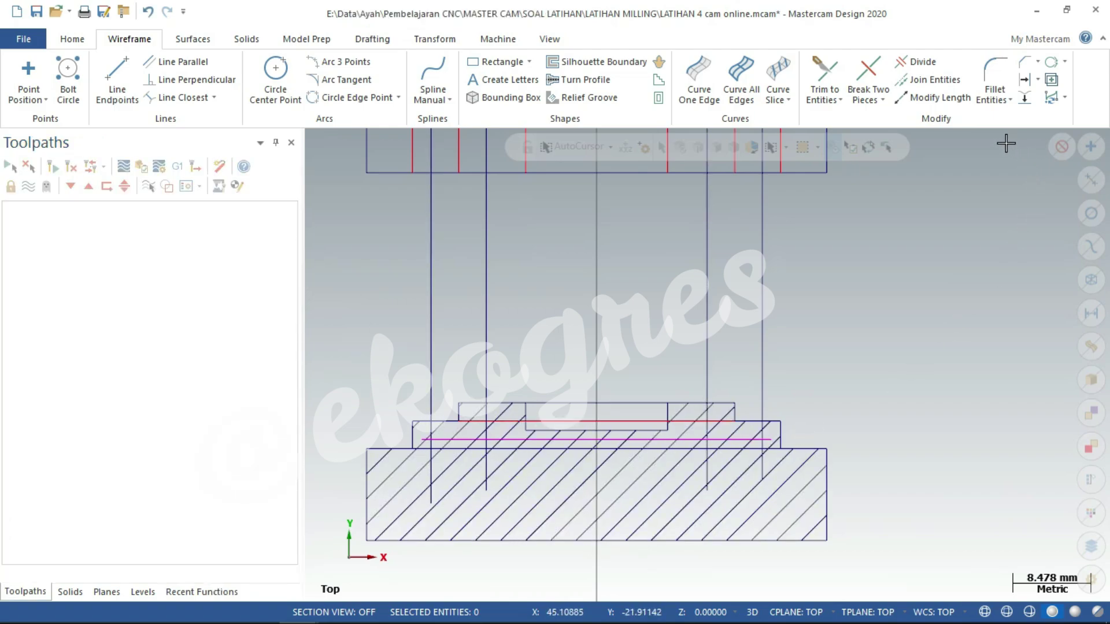
- Trim the left and right projection lines out of the hatched block
{"action": "left_click", "coordinate": [919, 61]}
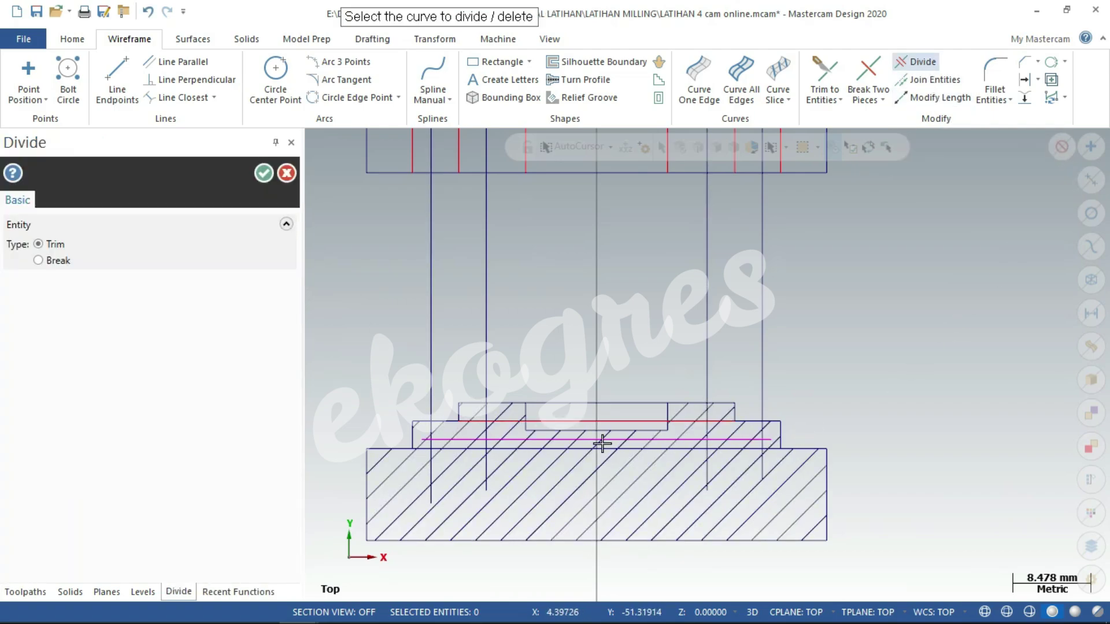
{"action": "left_click", "coordinate": [428, 485]}
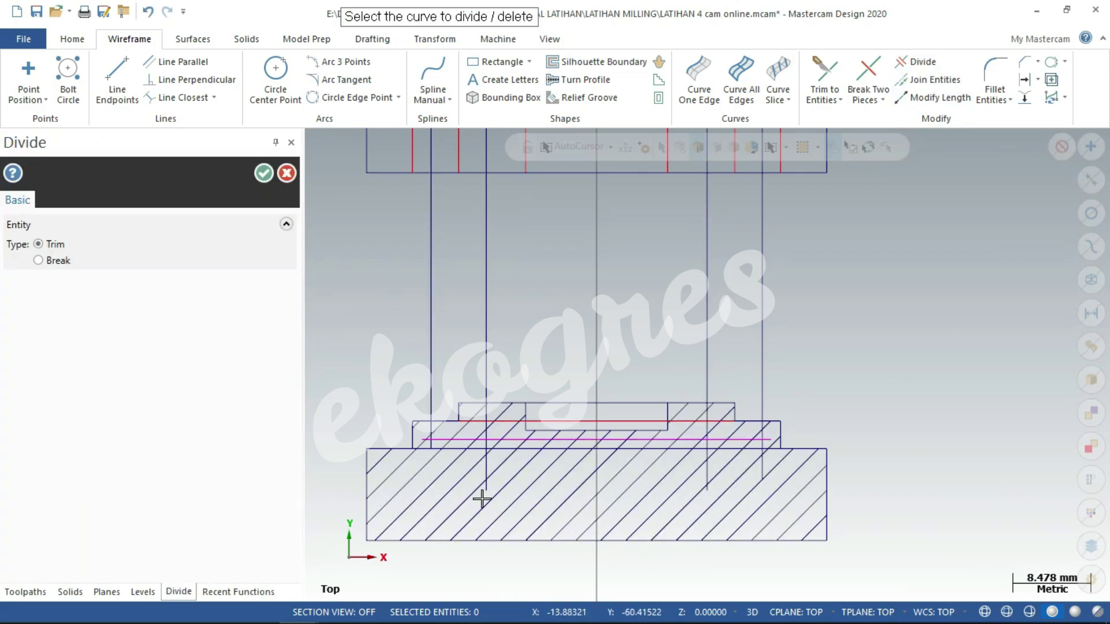
{"action": "left_click", "coordinate": [706, 480]}
{"action": "left_click", "coordinate": [758, 480]}
{"action": "scroll", "coordinate": [452, 497], "scroll_direction": "up", "scroll_amount": 3}
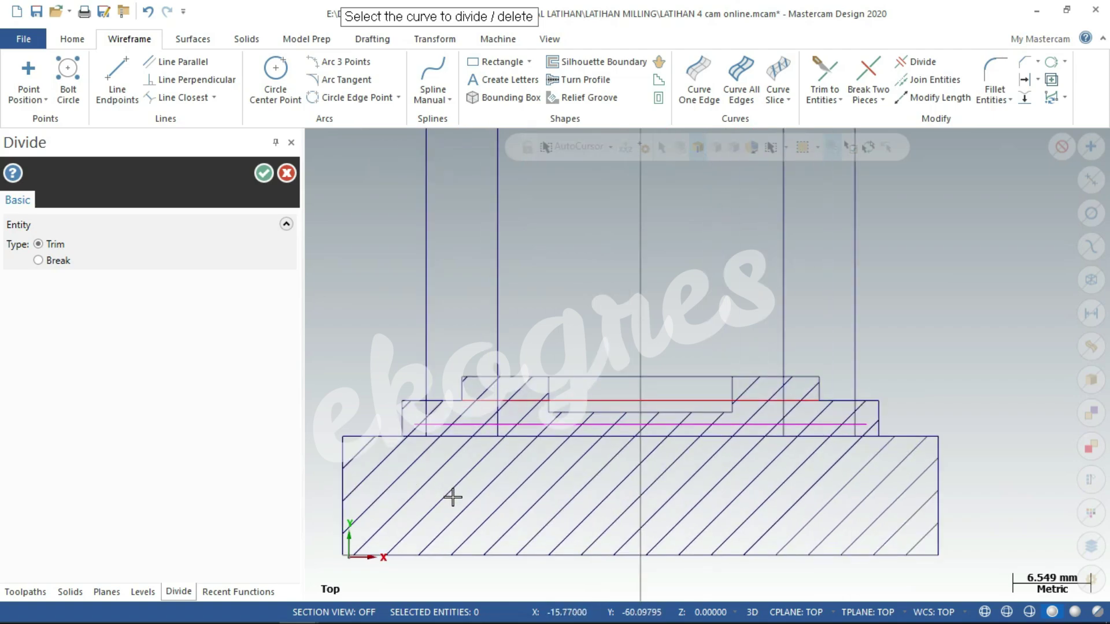
{"action": "scroll", "coordinate": [453, 497], "scroll_direction": "up", "scroll_amount": 2}
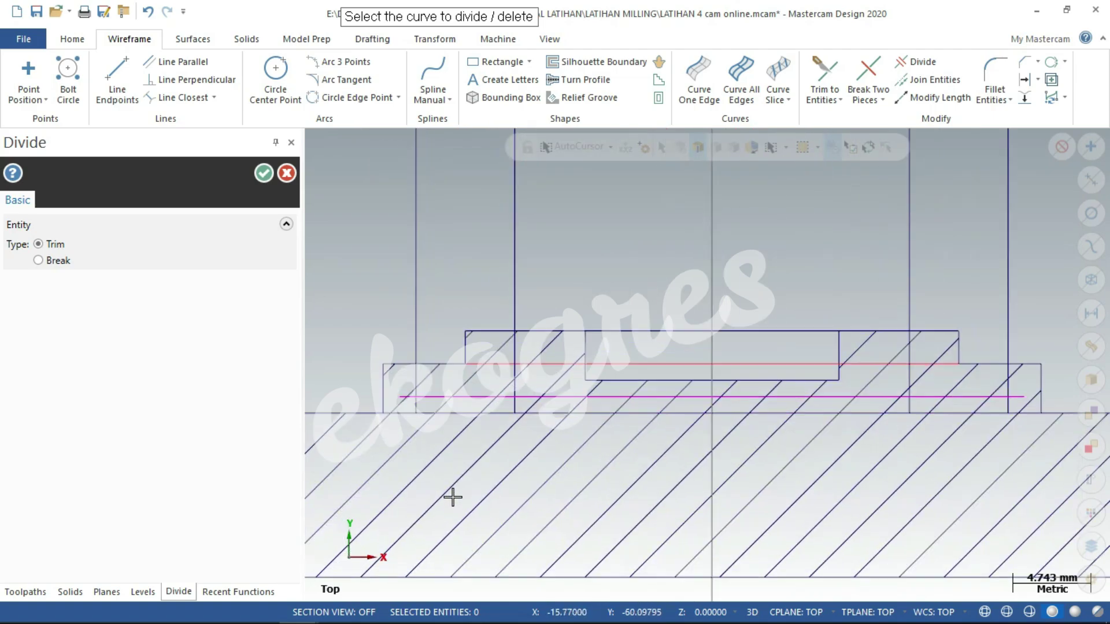
- Trim the offset line's ends, the horizontal overhang and vertical pieces inside the top step
{"action": "left_click", "coordinate": [403, 390]}
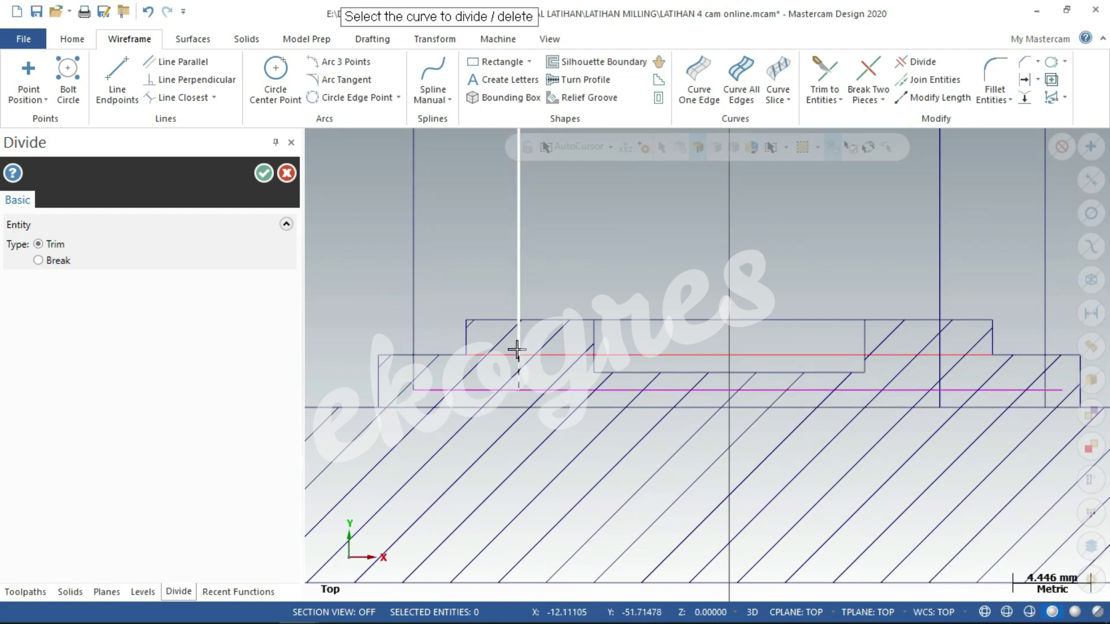
{"action": "scroll", "coordinate": [405, 310], "scroll_direction": "down", "scroll_amount": 1}
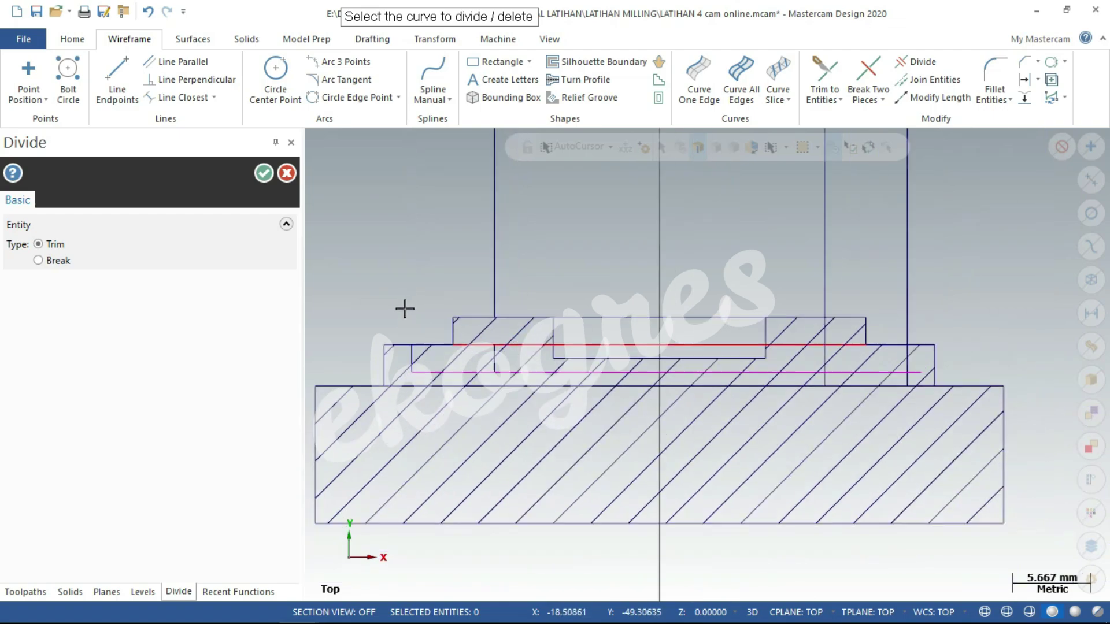
{"action": "scroll", "coordinate": [862, 386], "scroll_direction": "up", "scroll_amount": 1}
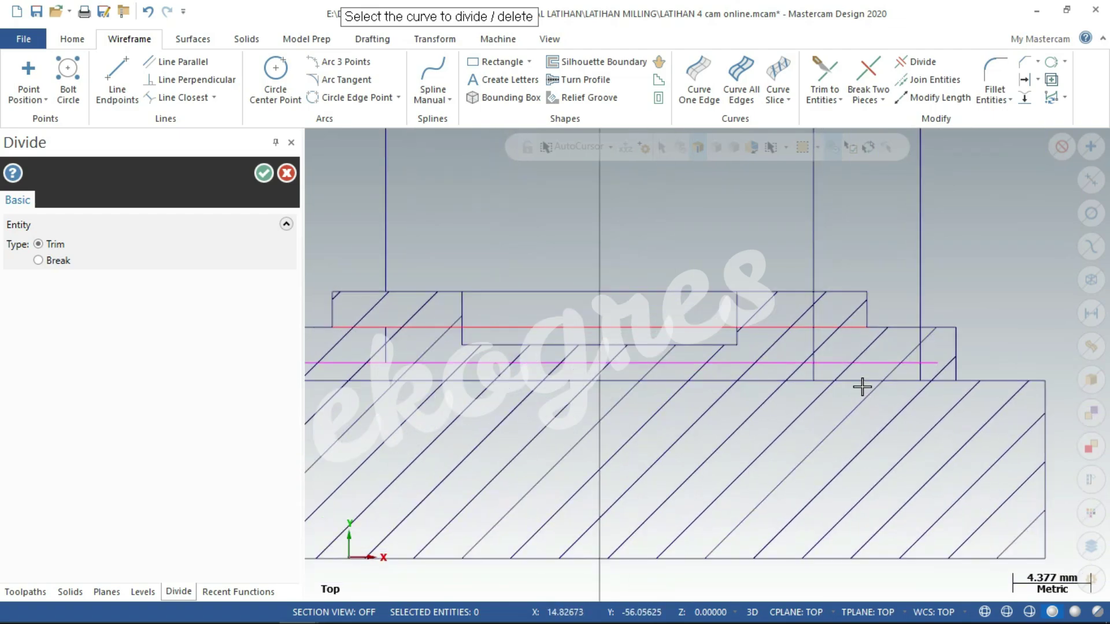
{"action": "left_click", "coordinate": [931, 363]}
{"action": "left_click", "coordinate": [815, 374]}
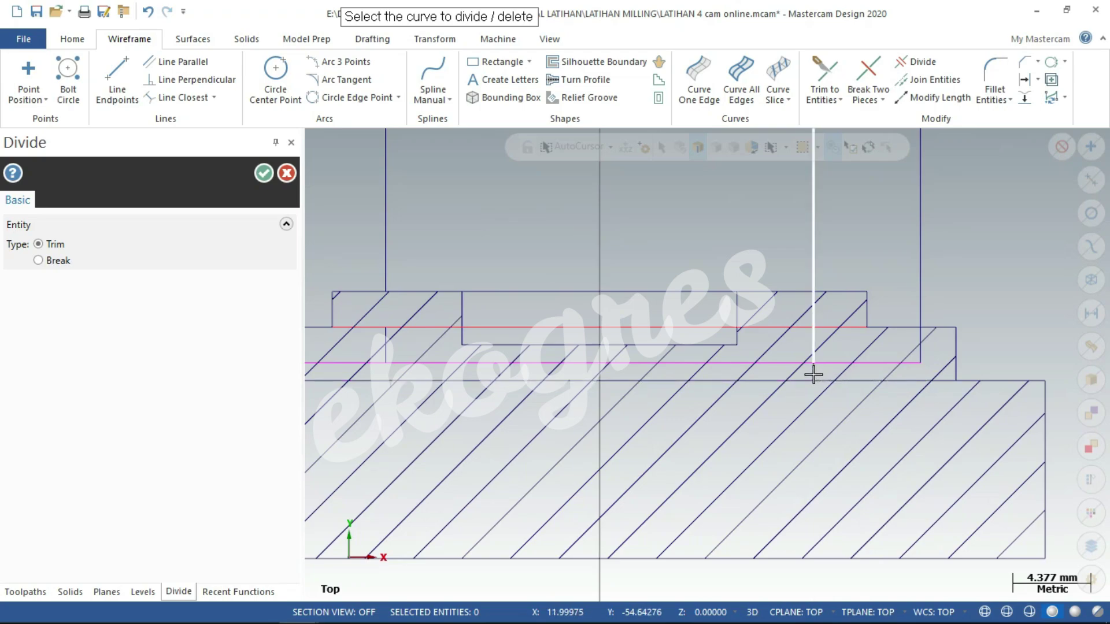
{"action": "left_click", "coordinate": [809, 316]}
{"action": "left_click", "coordinate": [920, 306]}
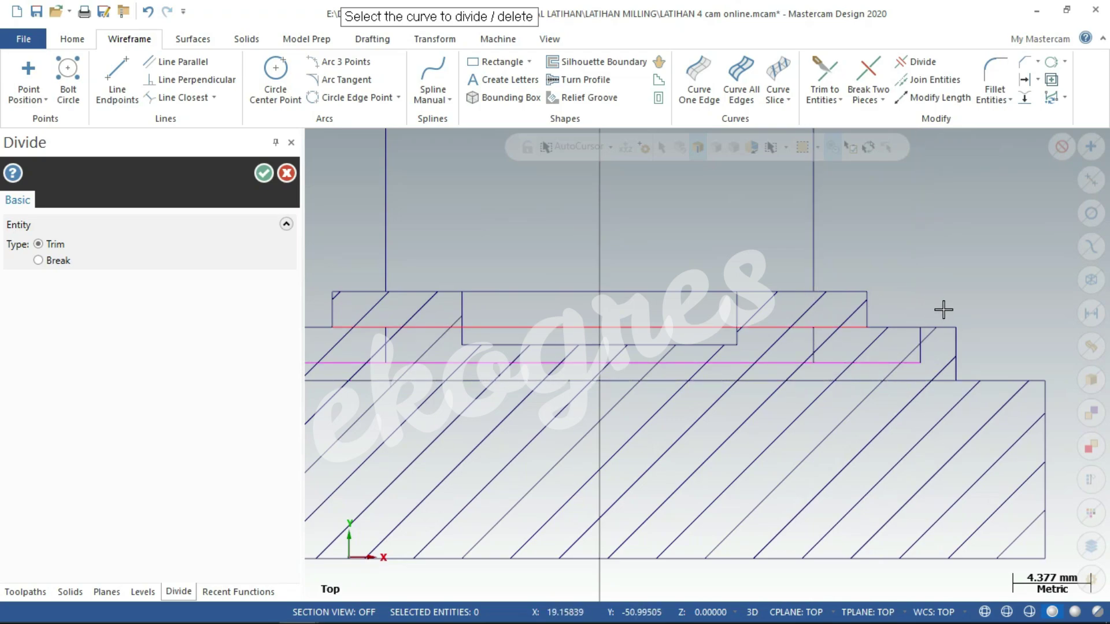
{"action": "scroll", "coordinate": [944, 309], "scroll_direction": "down", "scroll_amount": 2}
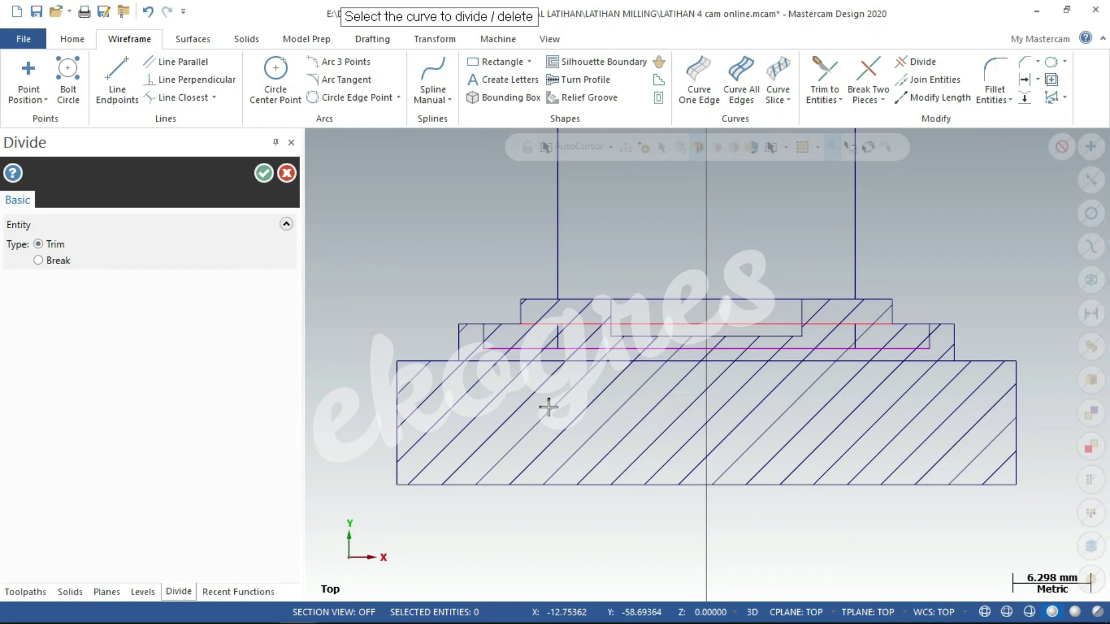
- Finish trimming and delete the two leftover vertical lines from section A-A
{"action": "left_click", "coordinate": [264, 173]}
{"action": "left_click", "coordinate": [558, 265]}
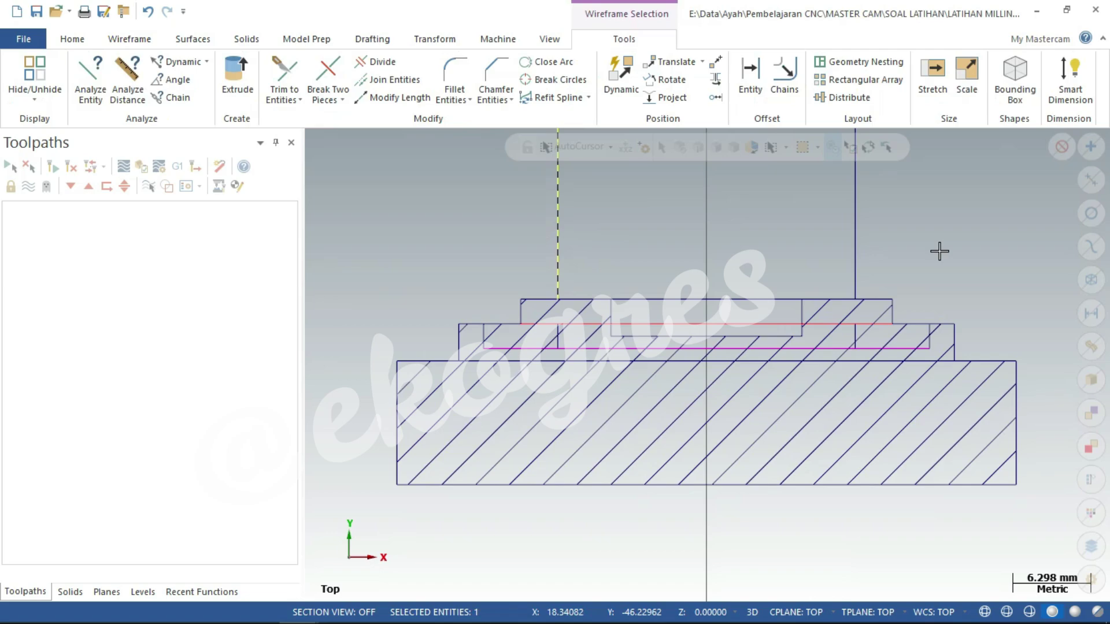
{"action": "left_click", "coordinate": [857, 266]}
{"action": "key", "text": "Delete"}
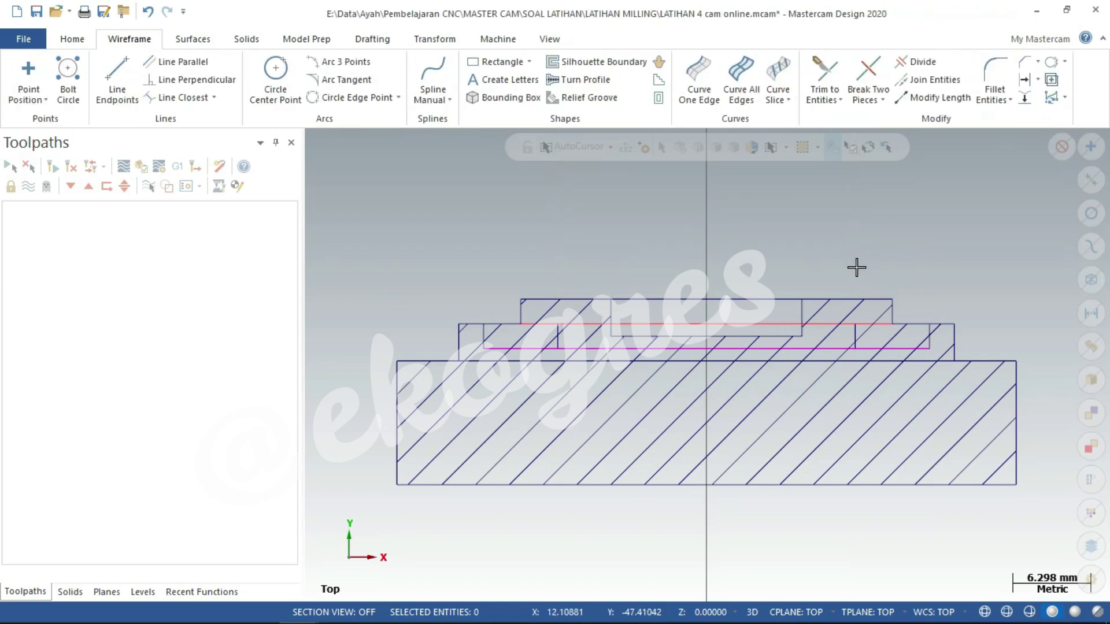
{"action": "right_click", "coordinate": [591, 212]}
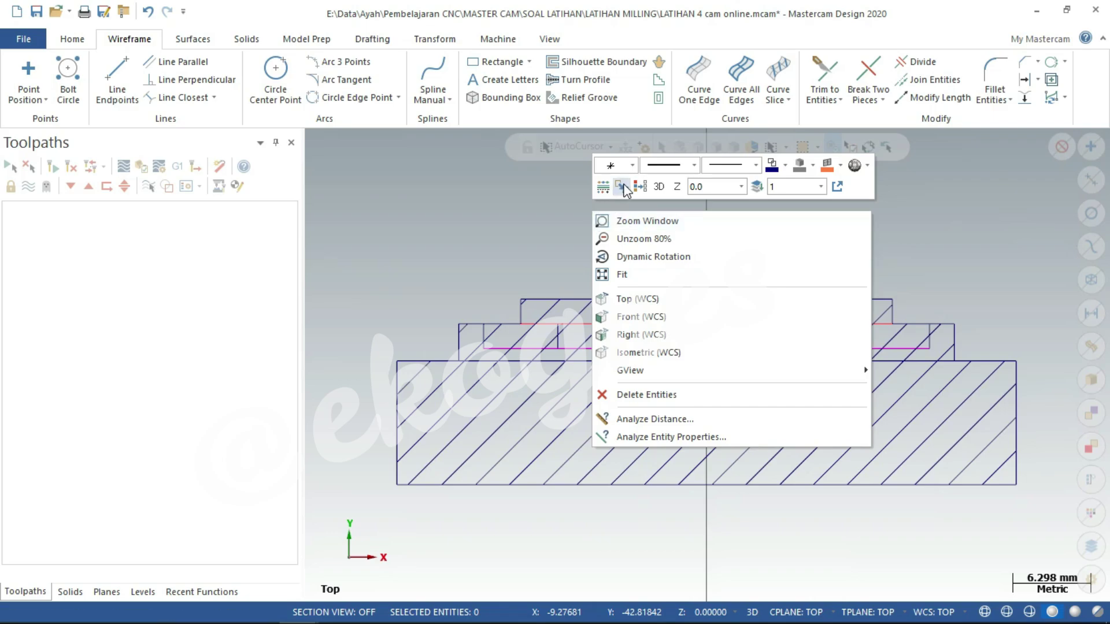
{"action": "key", "text": "Escape"}
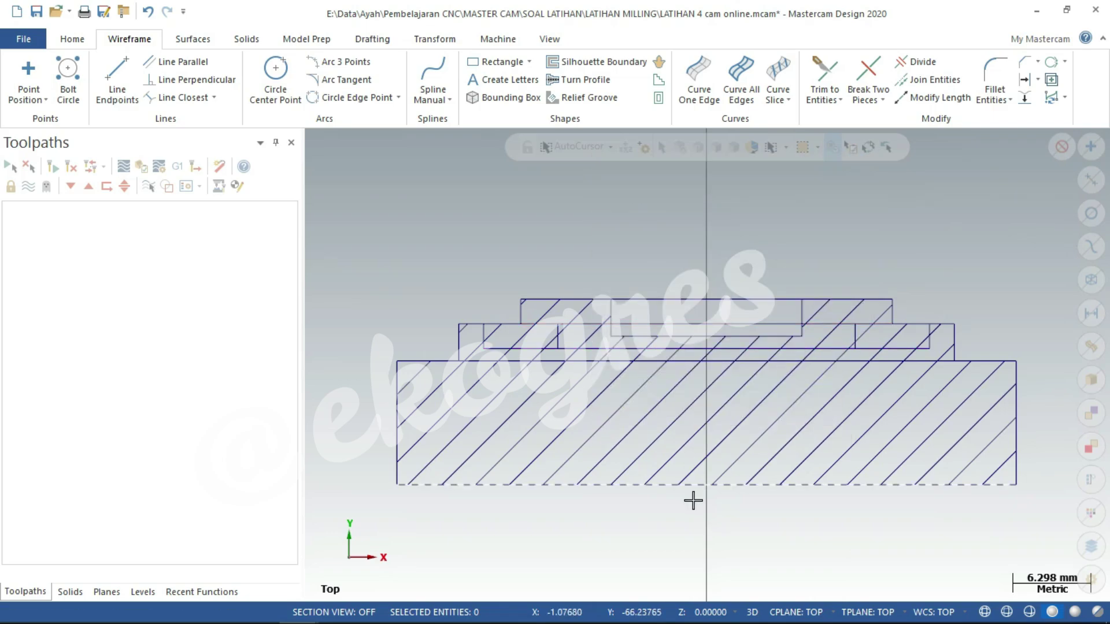
- Change the upper, lower and short vertical pocket lines in the section to a dashed line style
{"action": "left_click", "coordinate": [670, 324]}
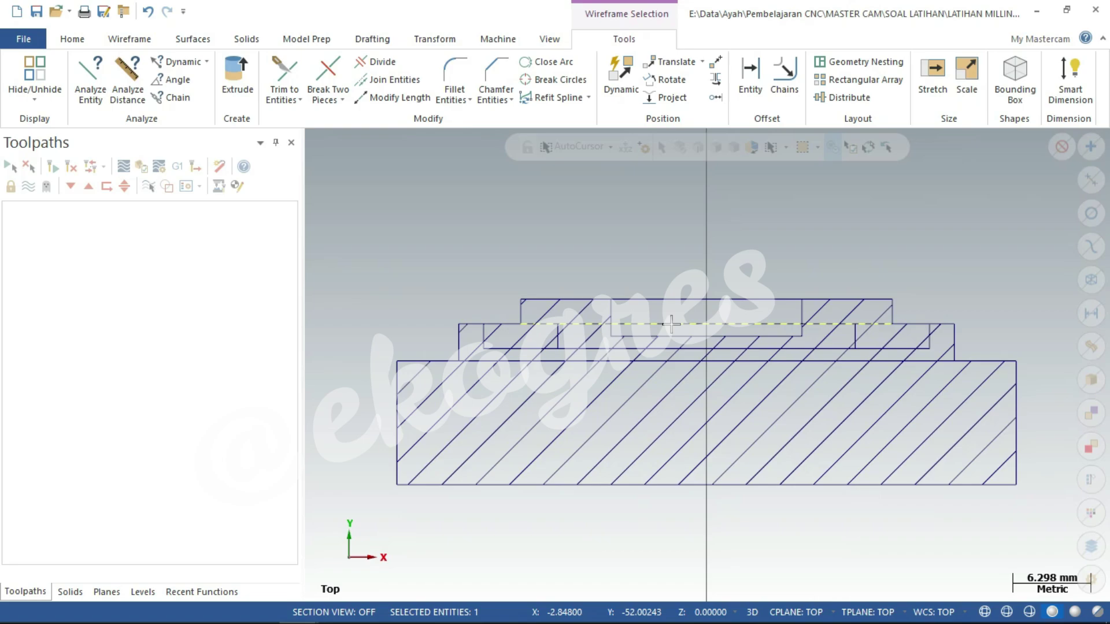
{"action": "right_click", "coordinate": [671, 323]}
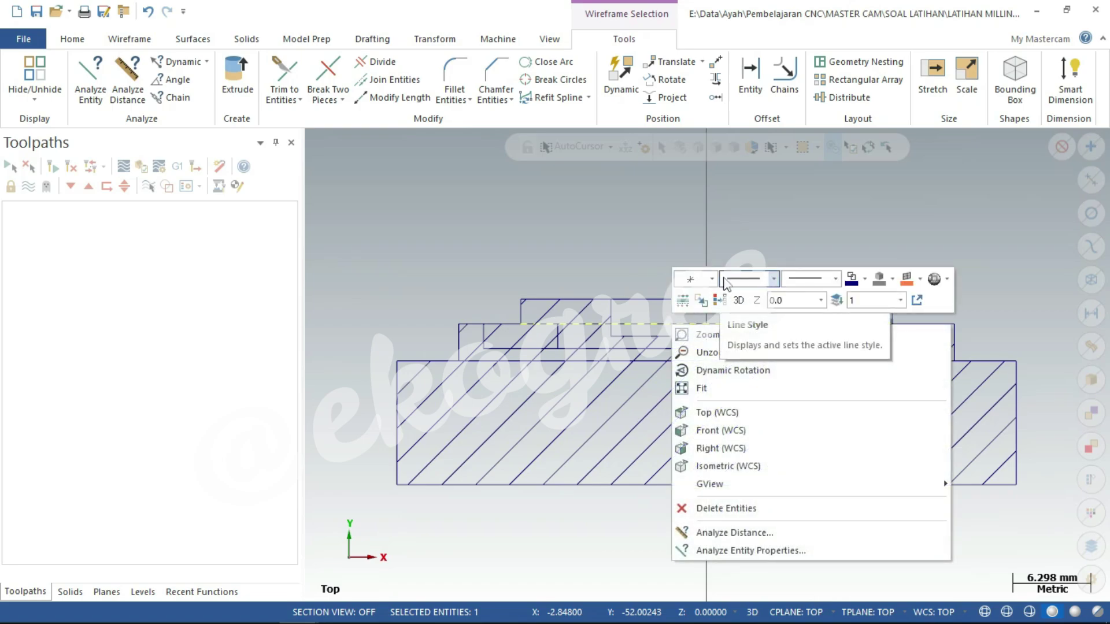
{"action": "left_click", "coordinate": [774, 279]}
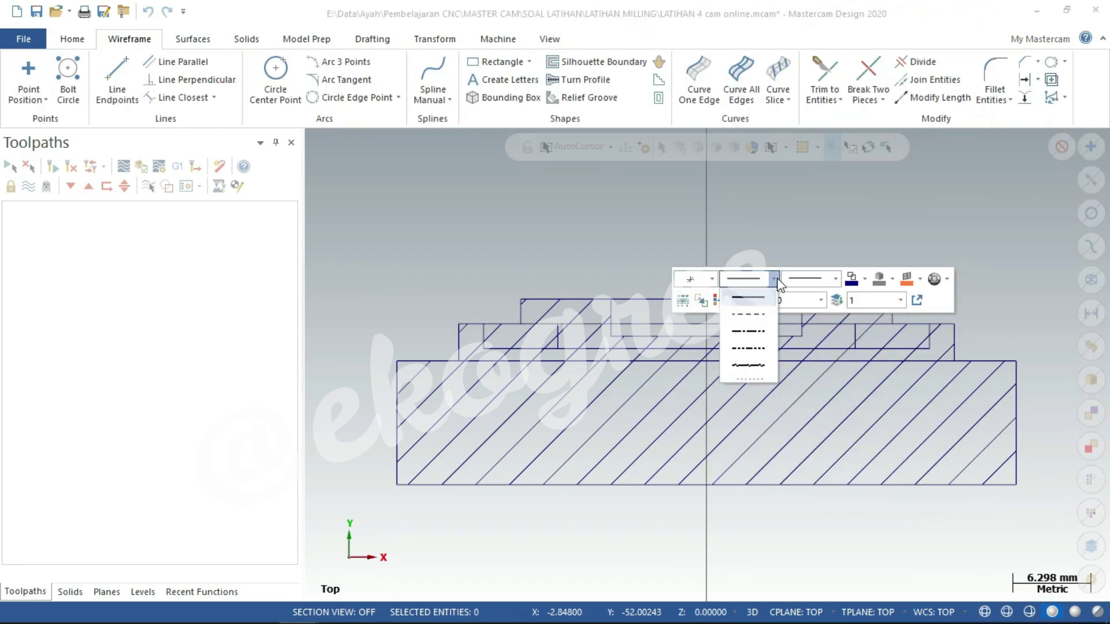
{"action": "left_click", "coordinate": [762, 315]}
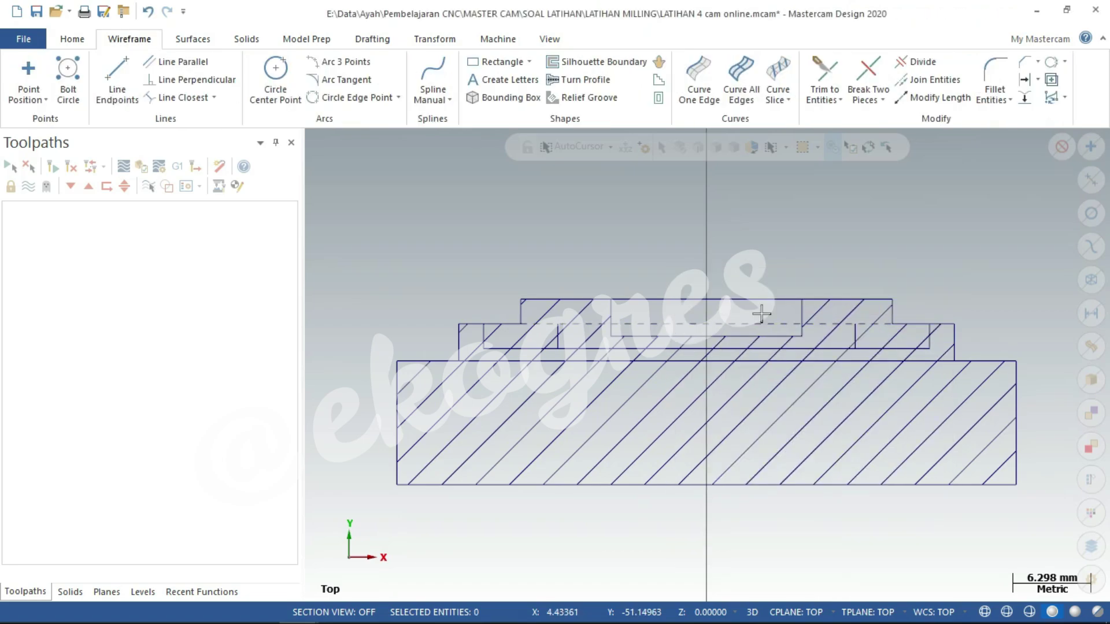
{"action": "left_click", "coordinate": [521, 348]}
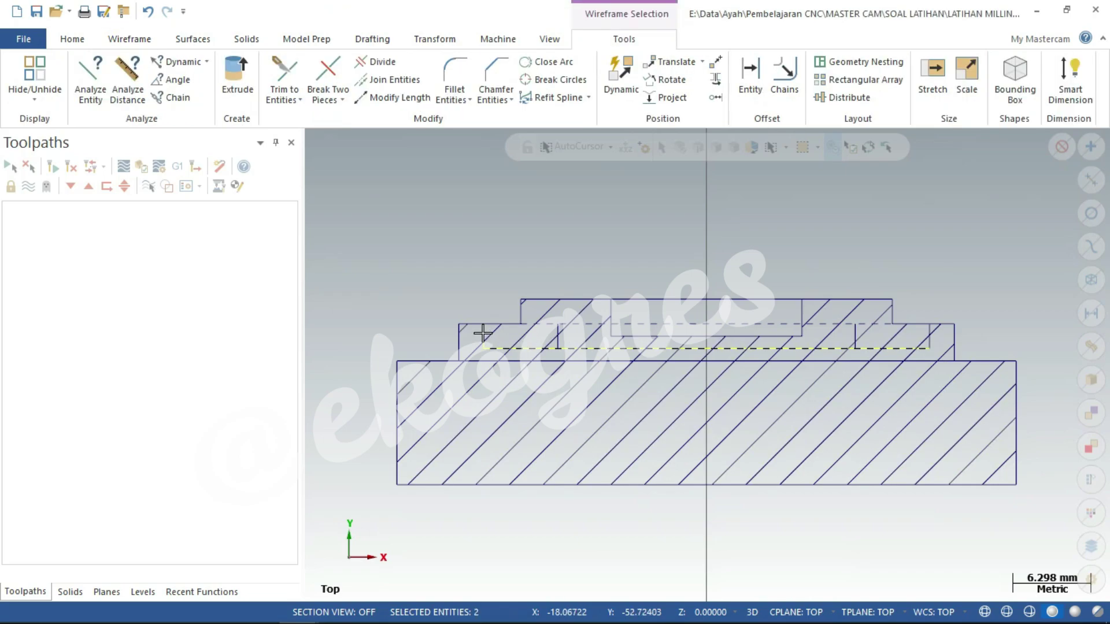
{"action": "left_click", "coordinate": [558, 341]}
{"action": "right_click", "coordinate": [830, 244]}
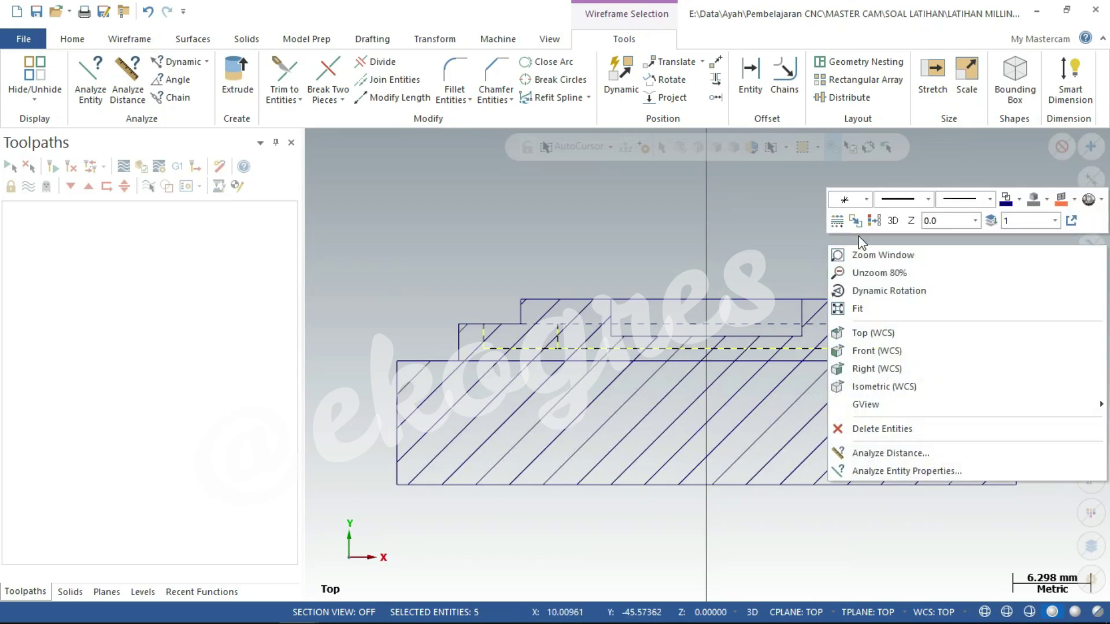
{"action": "left_click", "coordinate": [929, 200]}
{"action": "left_click", "coordinate": [905, 236]}
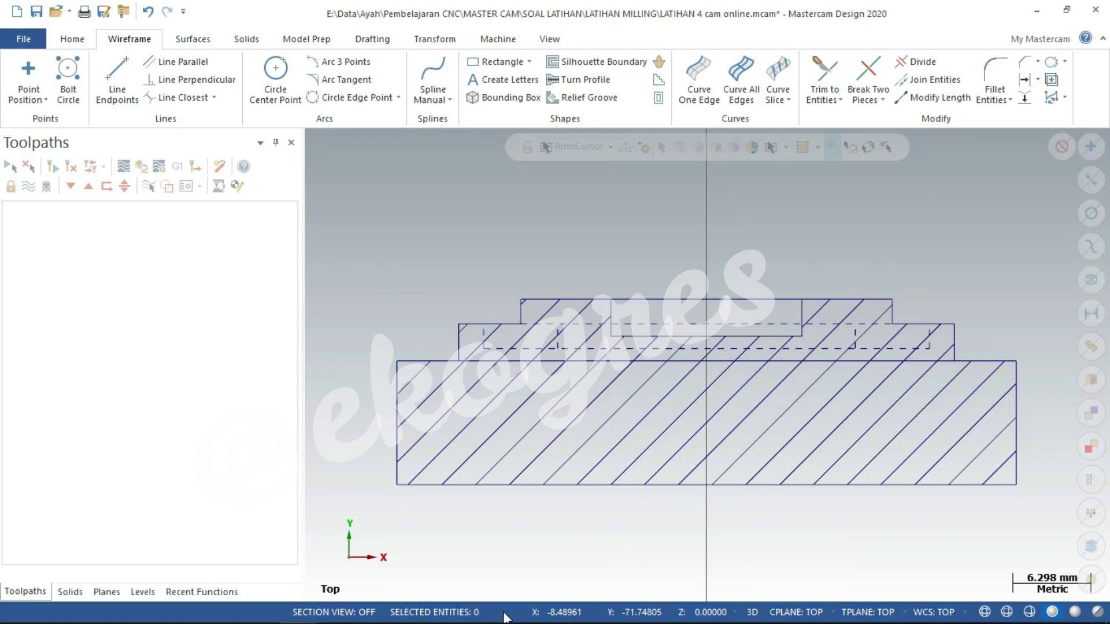
{"action": "key", "text": "super"}
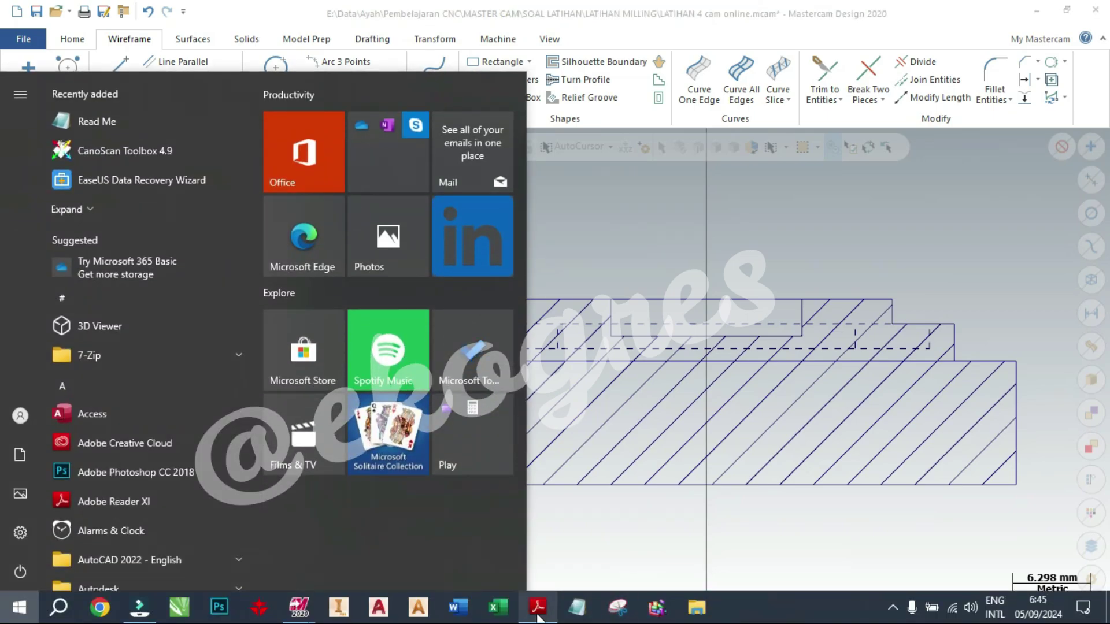
{"action": "left_click", "coordinate": [542, 617]}
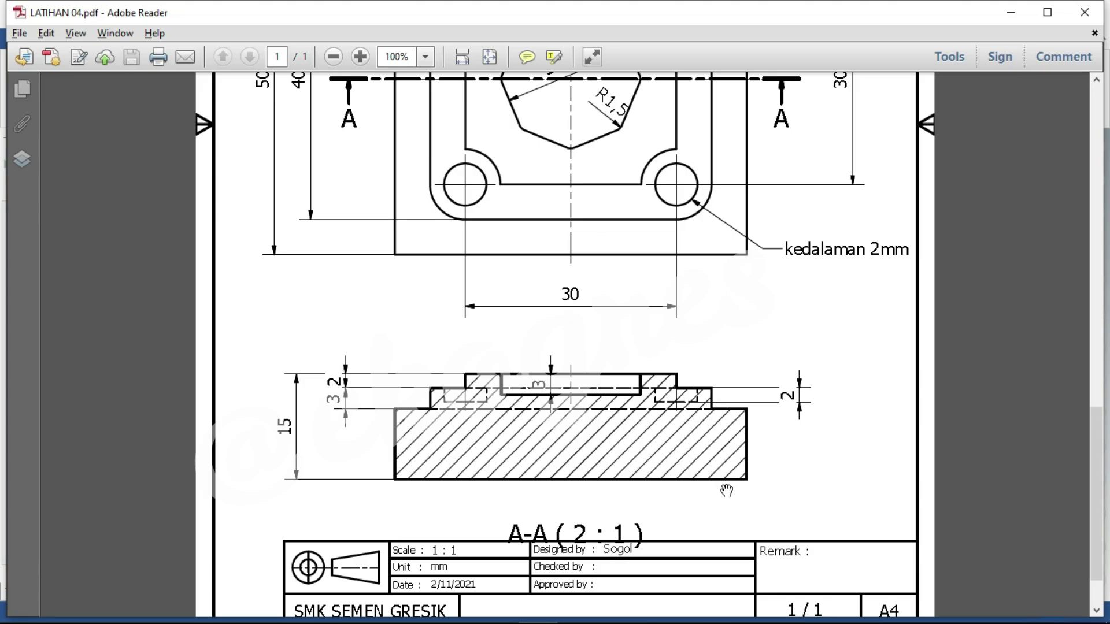
{"action": "key", "text": "super"}
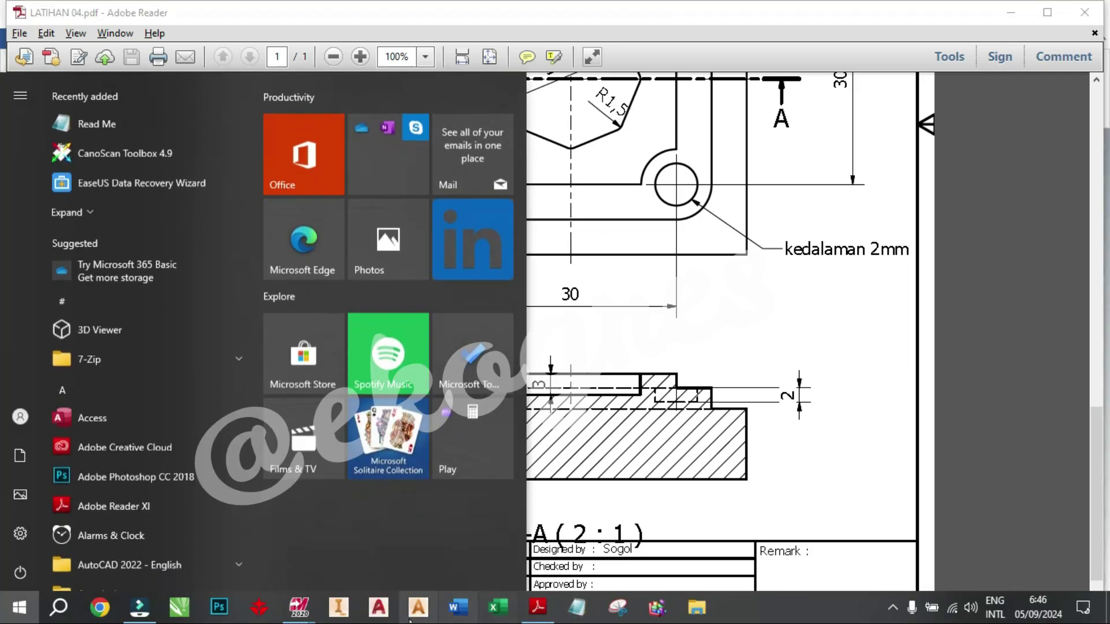
{"action": "left_click", "coordinate": [285, 577]}
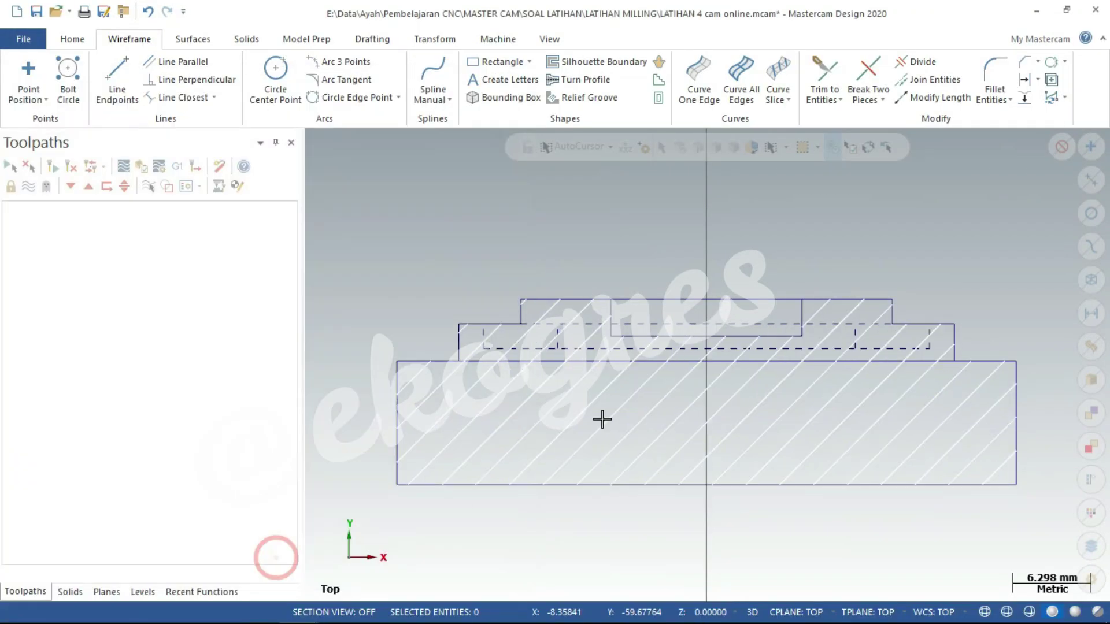
- Remove the six red vertical construction lines crossing the top view
{"action": "scroll", "coordinate": [627, 526], "scroll_direction": "down", "scroll_amount": 2}
{"action": "scroll", "coordinate": [627, 521], "scroll_direction": "down", "scroll_amount": 3}
{"action": "scroll", "coordinate": [627, 520], "scroll_direction": "down", "scroll_amount": 1}
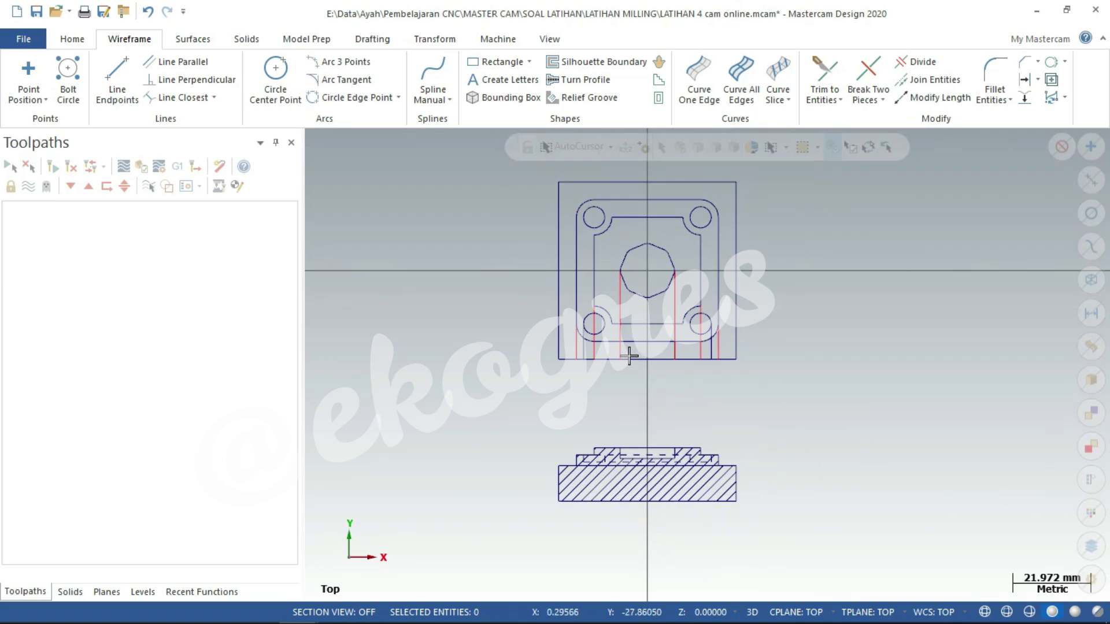
{"action": "scroll", "coordinate": [632, 354], "scroll_direction": "up", "scroll_amount": 2}
{"action": "left_click", "coordinate": [534, 340]}
{"action": "left_click", "coordinate": [547, 342]}
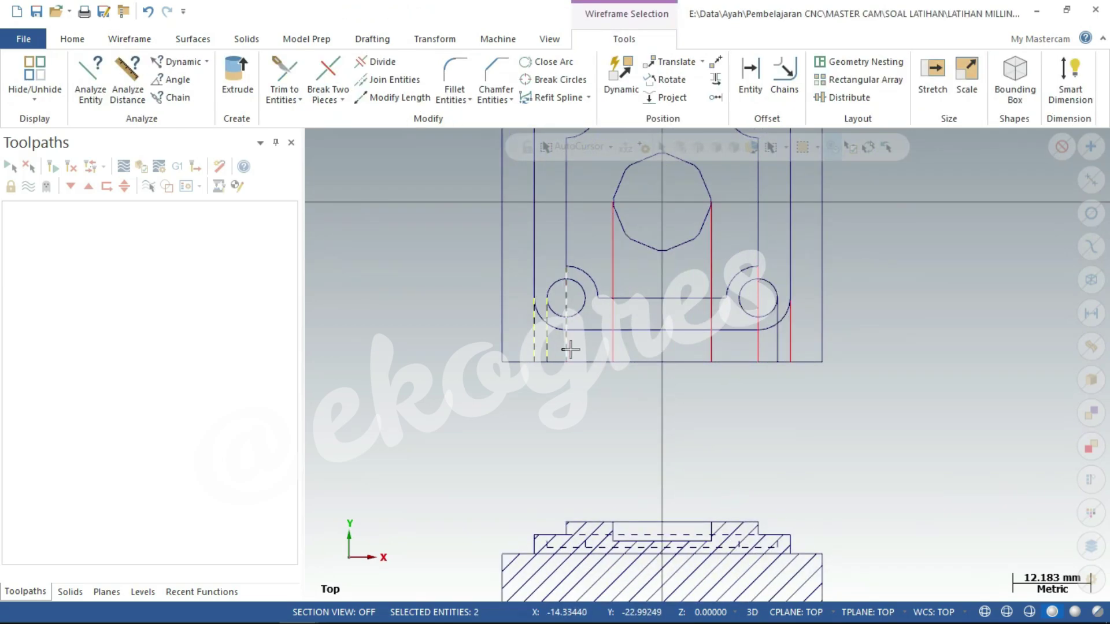
{"action": "left_click", "coordinate": [613, 349]}
{"action": "left_click", "coordinate": [711, 349]}
{"action": "left_click", "coordinate": [758, 350]}
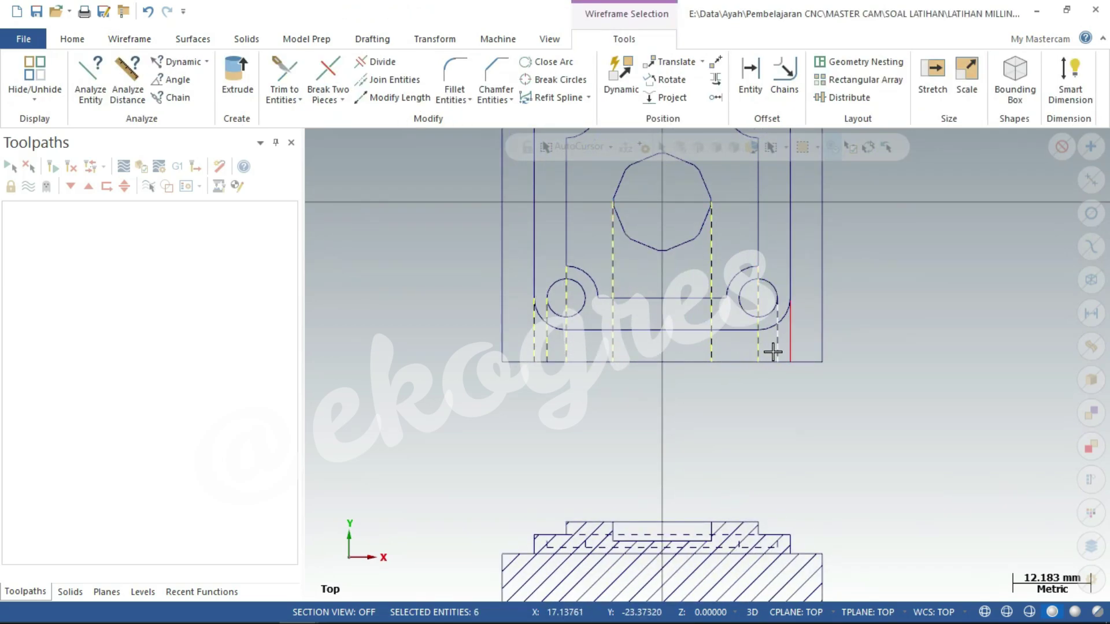
{"action": "left_click", "coordinate": [790, 350]}
{"action": "key", "text": "Escape"}
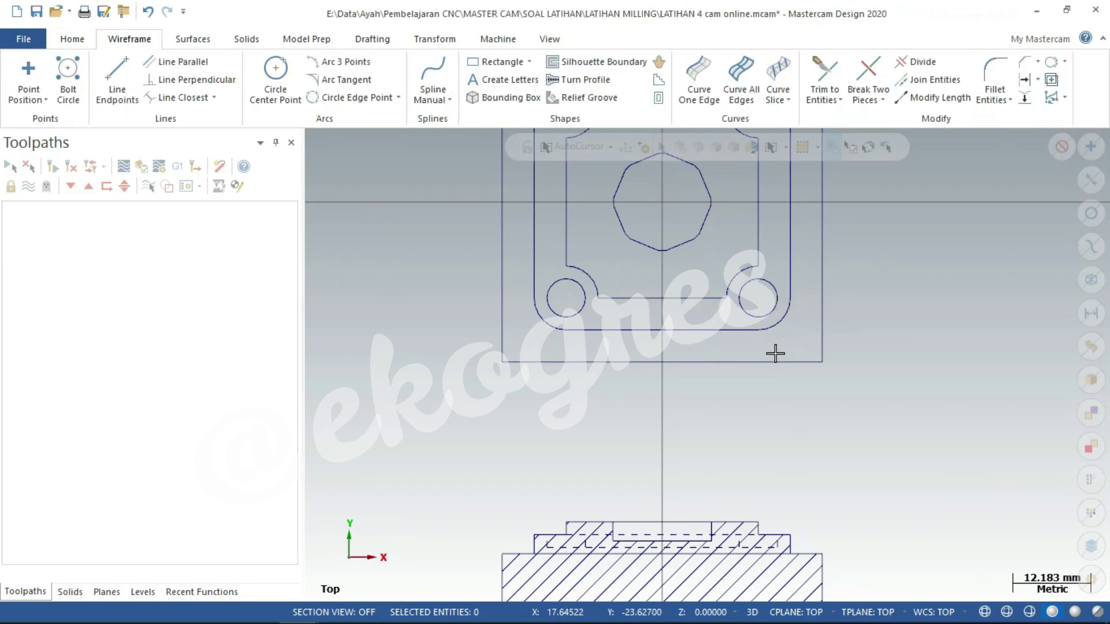
- Zoom in and out to check the cleaned top and section views
{"action": "scroll", "coordinate": [515, 329], "scroll_direction": "down", "scroll_amount": 1}
{"action": "scroll", "coordinate": [635, 393], "scroll_direction": "down", "scroll_amount": 1}
{"action": "scroll", "coordinate": [741, 459], "scroll_direction": "up", "scroll_amount": 1}
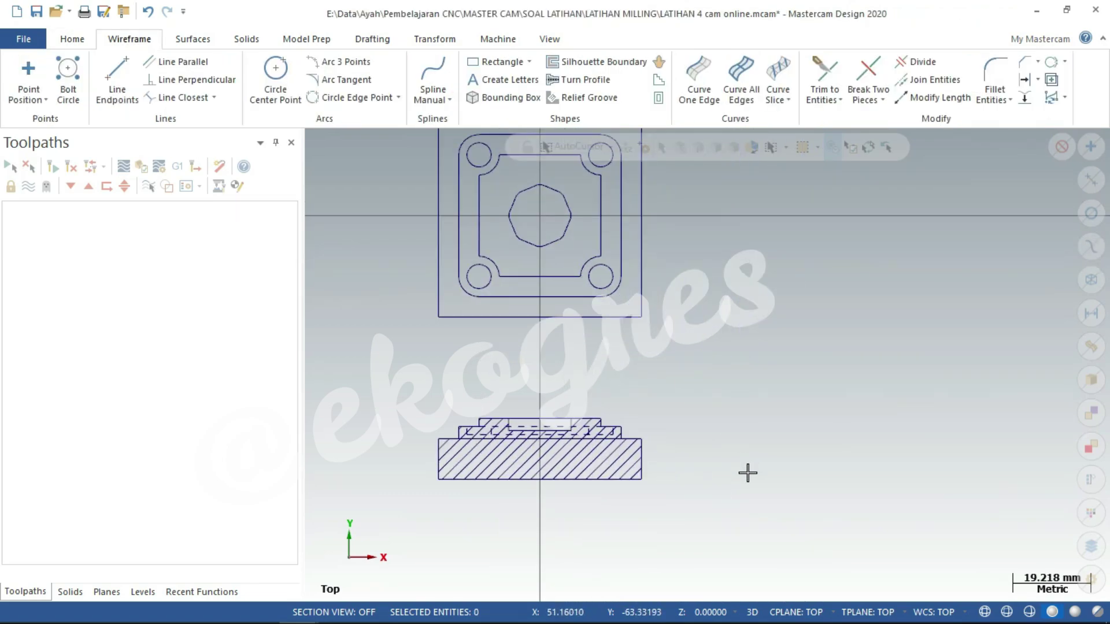
{"action": "scroll", "coordinate": [763, 467], "scroll_direction": "down", "scroll_amount": 1}
{"action": "scroll", "coordinate": [404, 364], "scroll_direction": "up", "scroll_amount": 1}
{"action": "scroll", "coordinate": [406, 365], "scroll_direction": "up", "scroll_amount": 1}
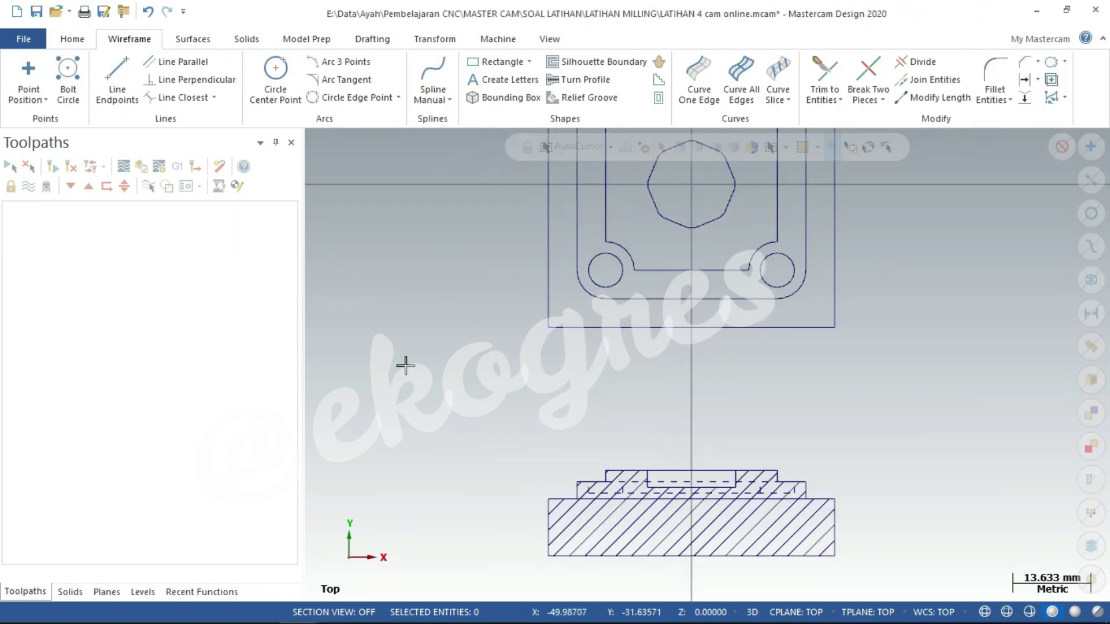
{"action": "scroll", "coordinate": [457, 428], "scroll_direction": "down", "scroll_amount": 1}
{"action": "scroll", "coordinate": [654, 585], "scroll_direction": "up", "scroll_amount": 1}
{"action": "scroll", "coordinate": [655, 587], "scroll_direction": "up", "scroll_amount": 2}
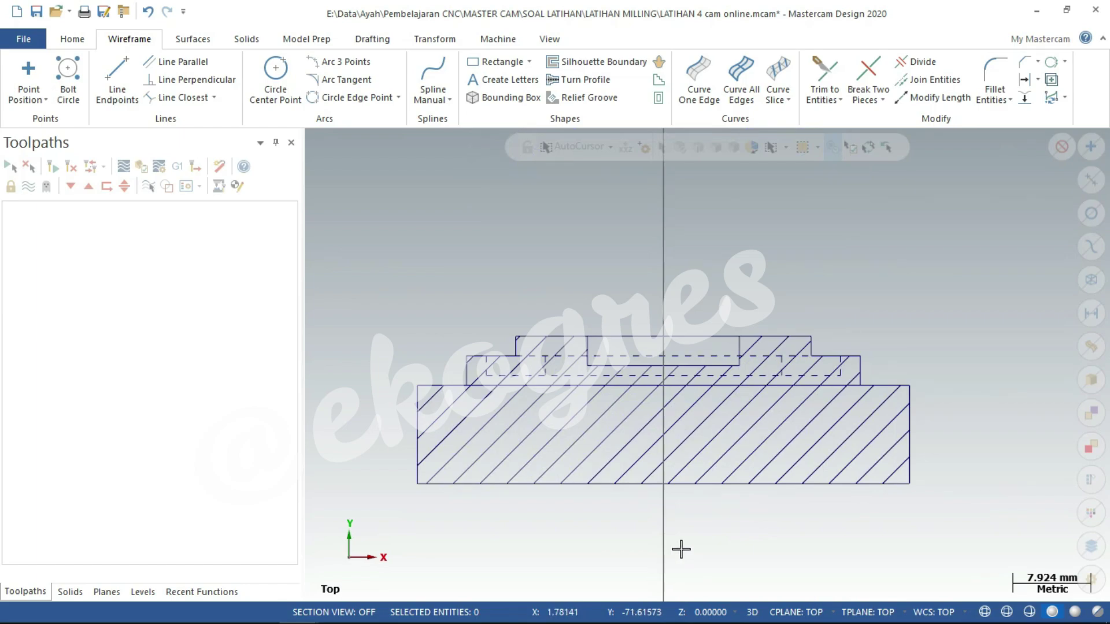
{"action": "scroll", "coordinate": [683, 548], "scroll_direction": "down", "scroll_amount": 2}
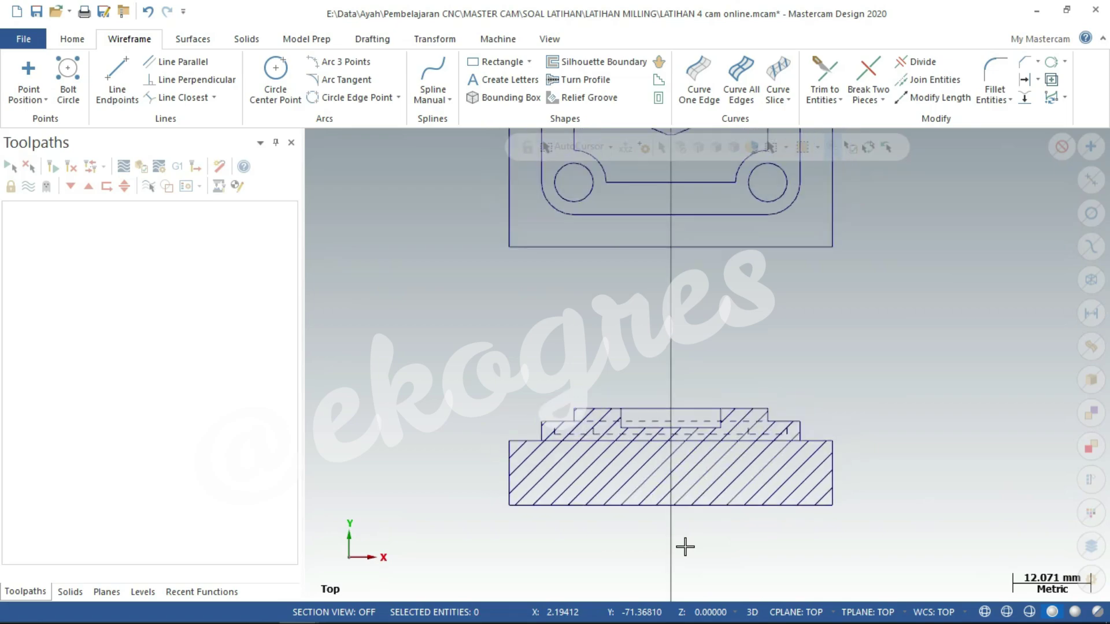
- Recolour the section A-A cross-hatching red and save the drawing with Ctrl+S
{"action": "left_click", "coordinate": [691, 469]}
{"action": "right_click", "coordinate": [691, 470]}
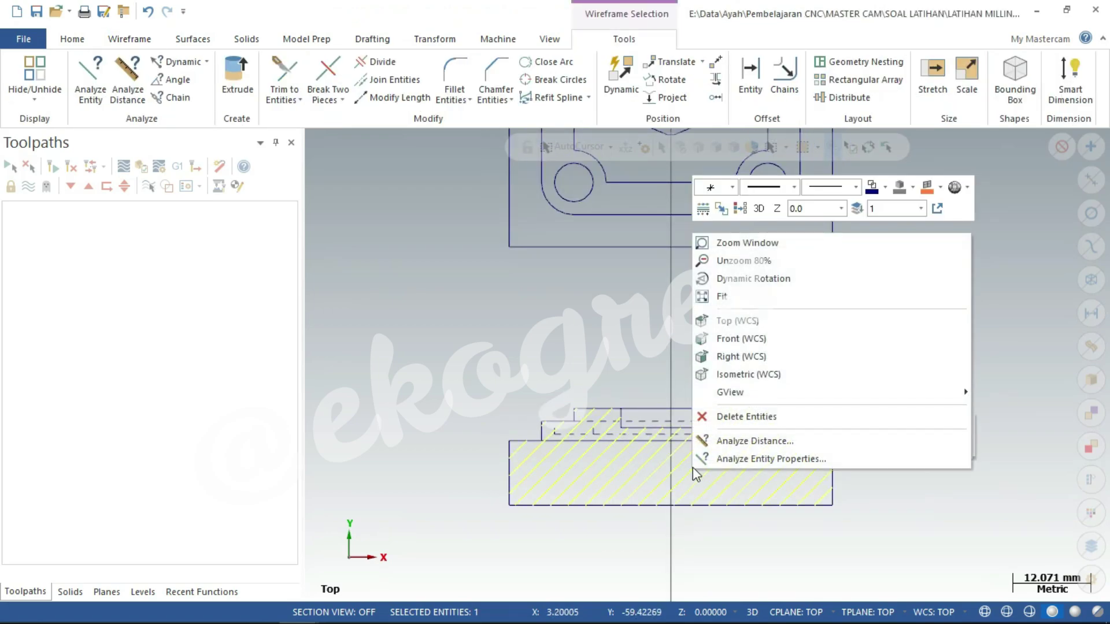
{"action": "left_click", "coordinate": [887, 188]}
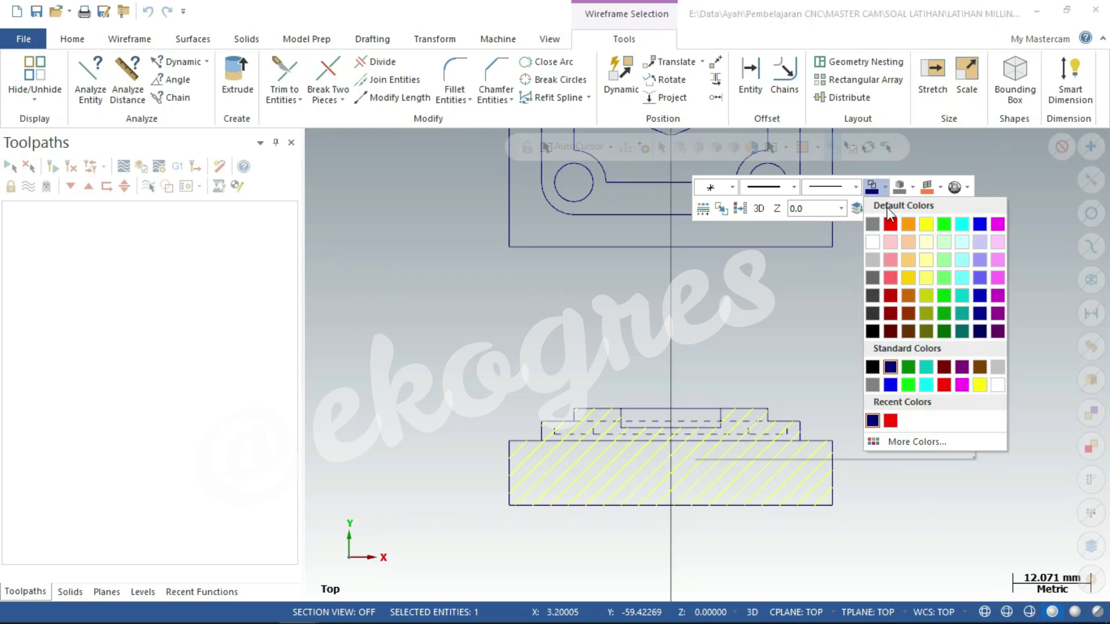
{"action": "left_click", "coordinate": [925, 232]}
{"action": "scroll", "coordinate": [906, 477], "scroll_direction": "down", "scroll_amount": 1}
{"action": "scroll", "coordinate": [924, 471], "scroll_direction": "down", "scroll_amount": 1}
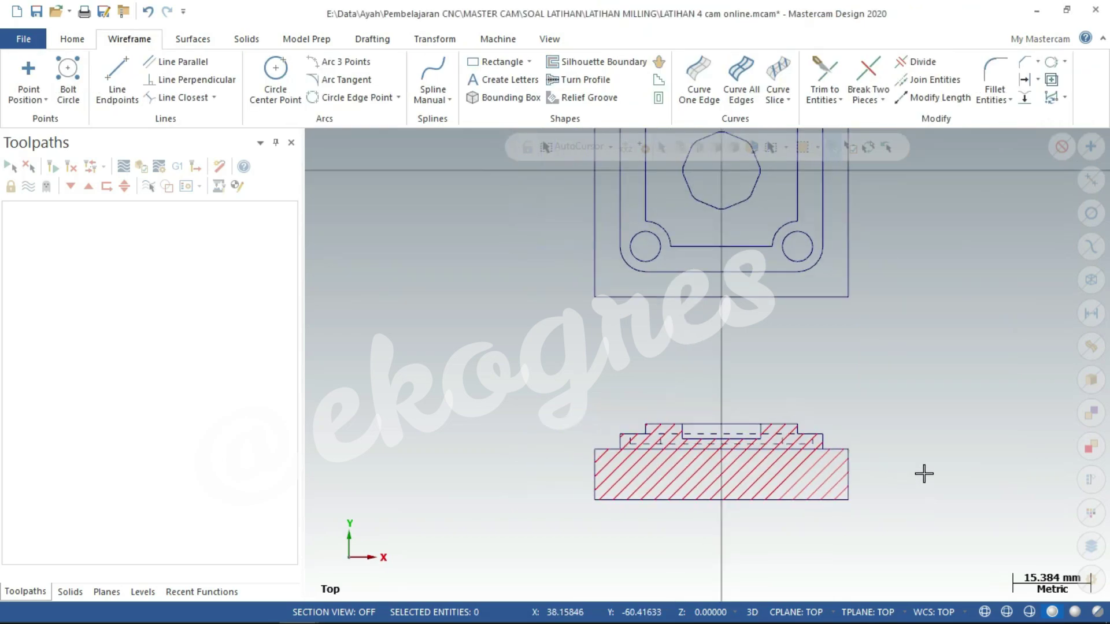
{"action": "scroll", "coordinate": [463, 493], "scroll_direction": "down", "scroll_amount": 1}
{"action": "scroll", "coordinate": [465, 493], "scroll_direction": "down", "scroll_amount": 2}
{"action": "scroll", "coordinate": [465, 492], "scroll_direction": "down", "scroll_amount": 1}
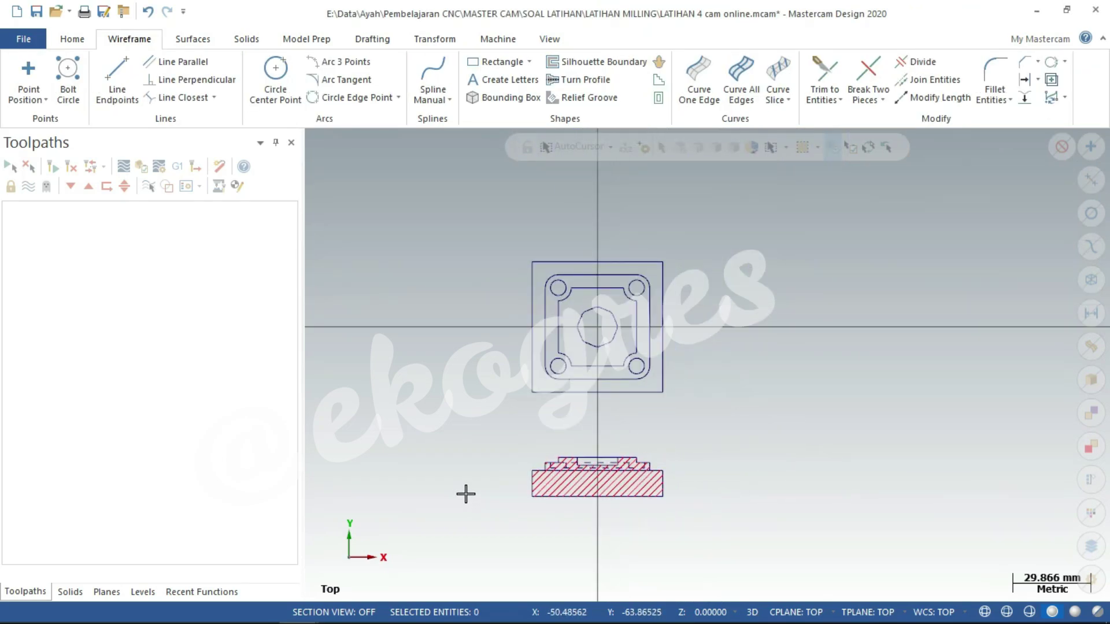
{"action": "key", "text": "ctrl+s"}
{"action": "scroll", "coordinate": [496, 424], "scroll_direction": "up", "scroll_amount": 1}
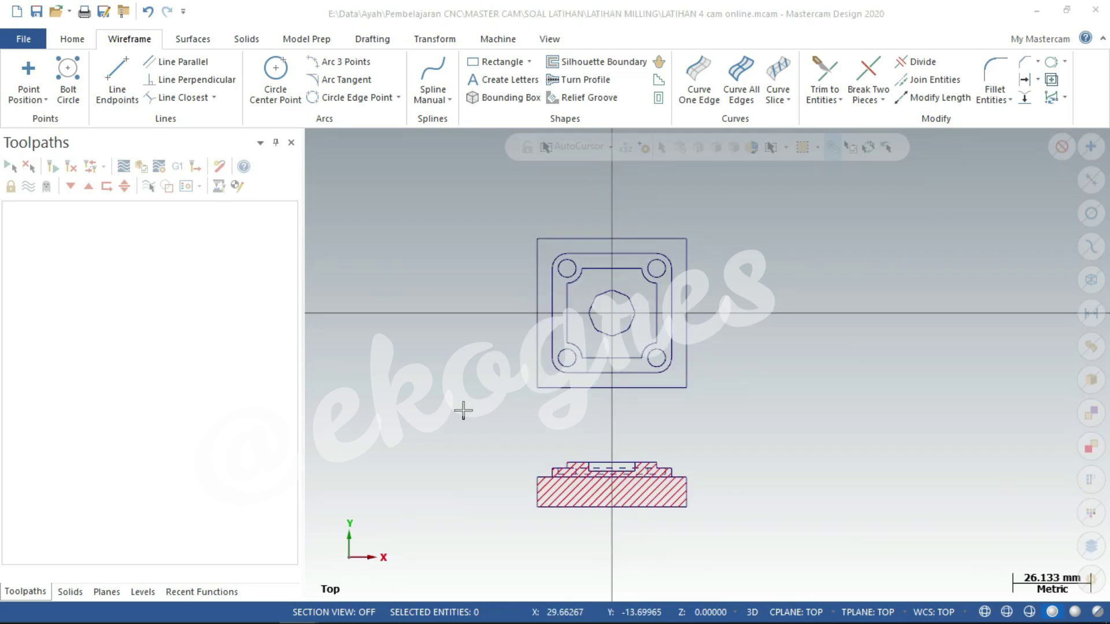
- Add a new level 2 named 'ukuran' in the Levels list
{"action": "left_click", "coordinate": [150, 591]}
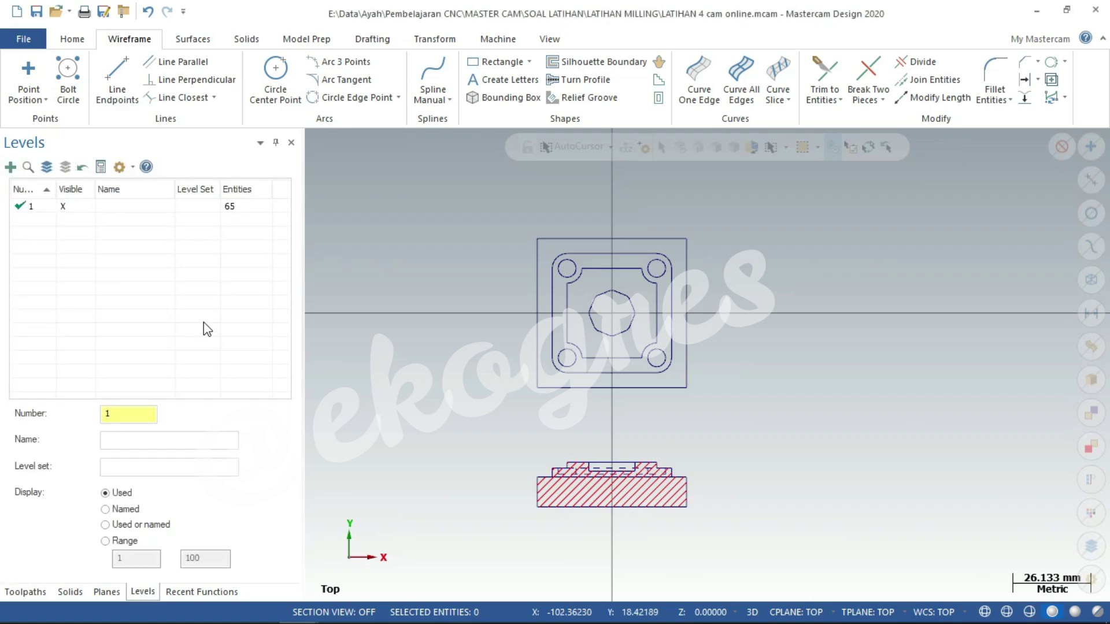
{"action": "left_click", "coordinate": [10, 167]}
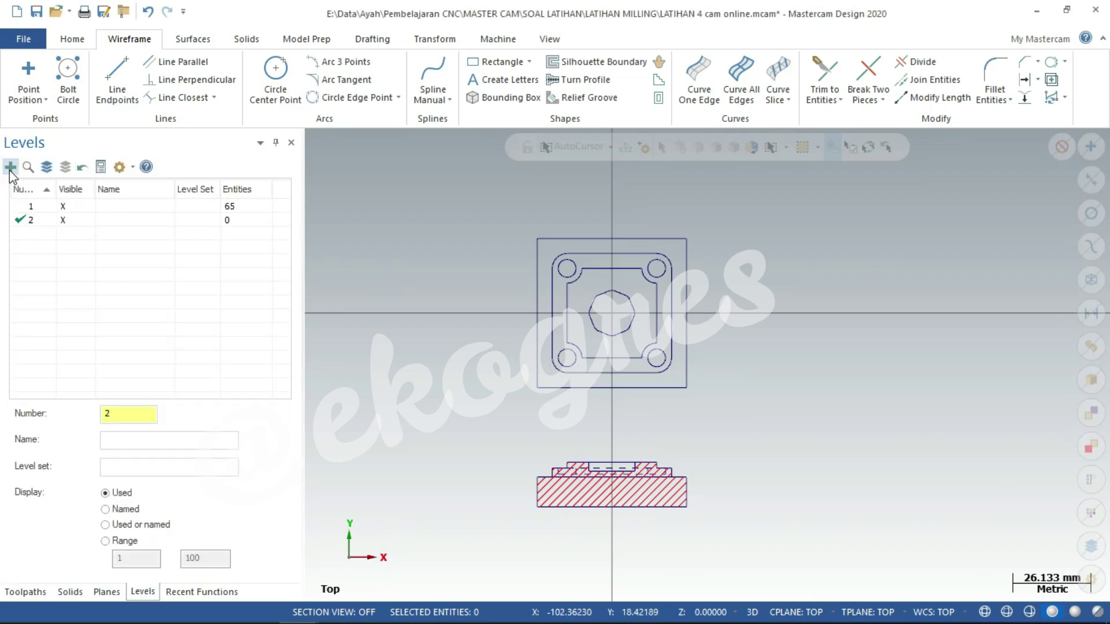
{"action": "left_click", "coordinate": [134, 439]}
{"action": "type", "text": "ukuran"}
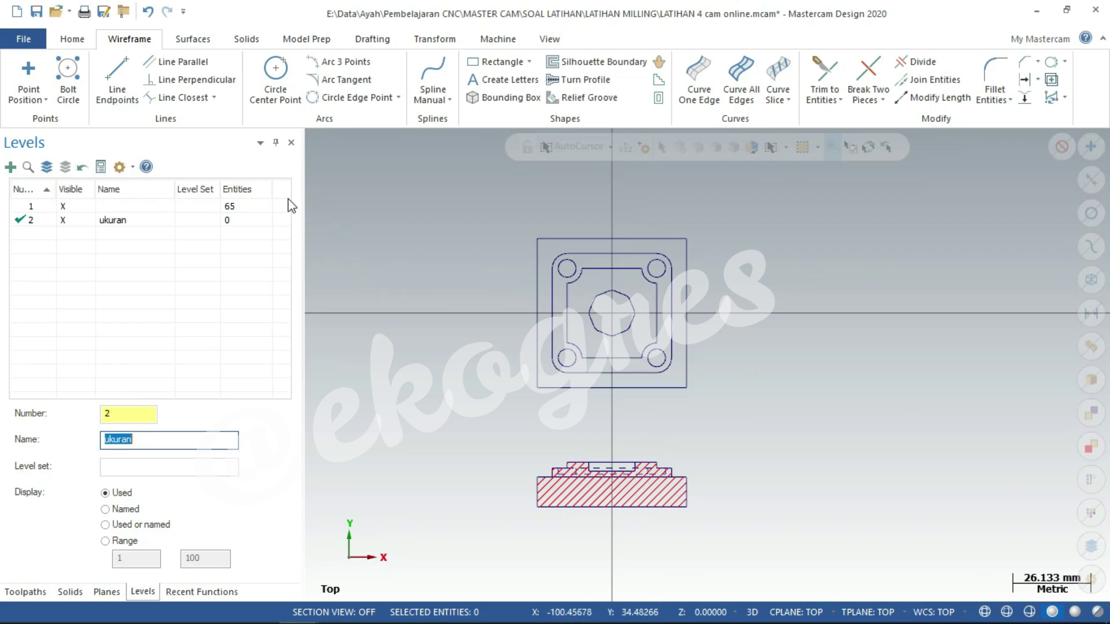
- Set the wireframe colour for new geometry to red
{"action": "left_click", "coordinate": [71, 41]}
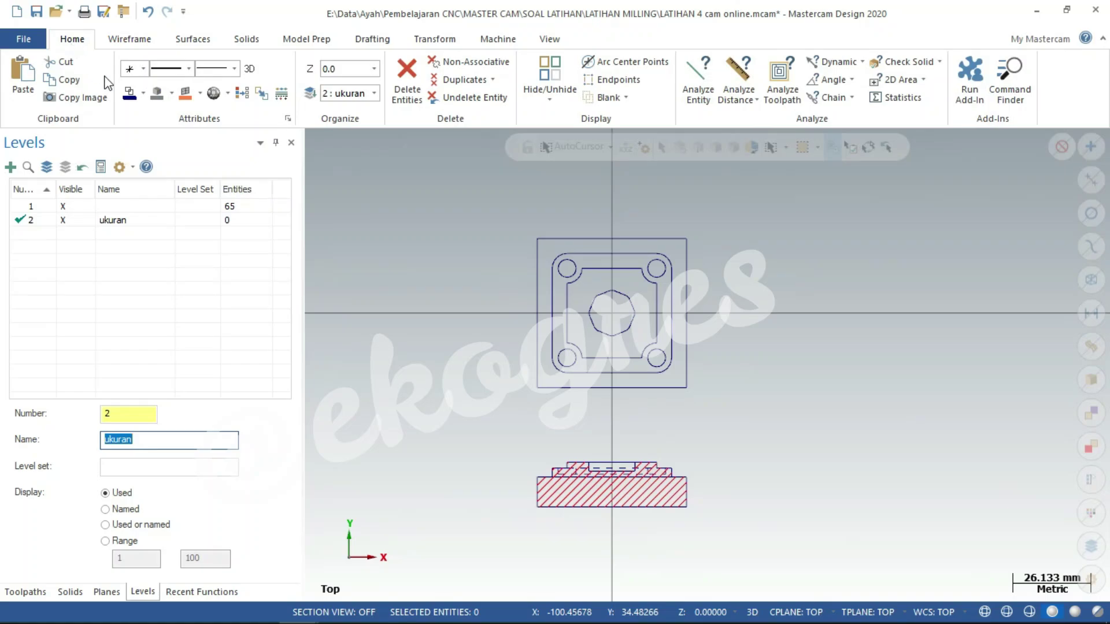
{"action": "left_click", "coordinate": [143, 96]}
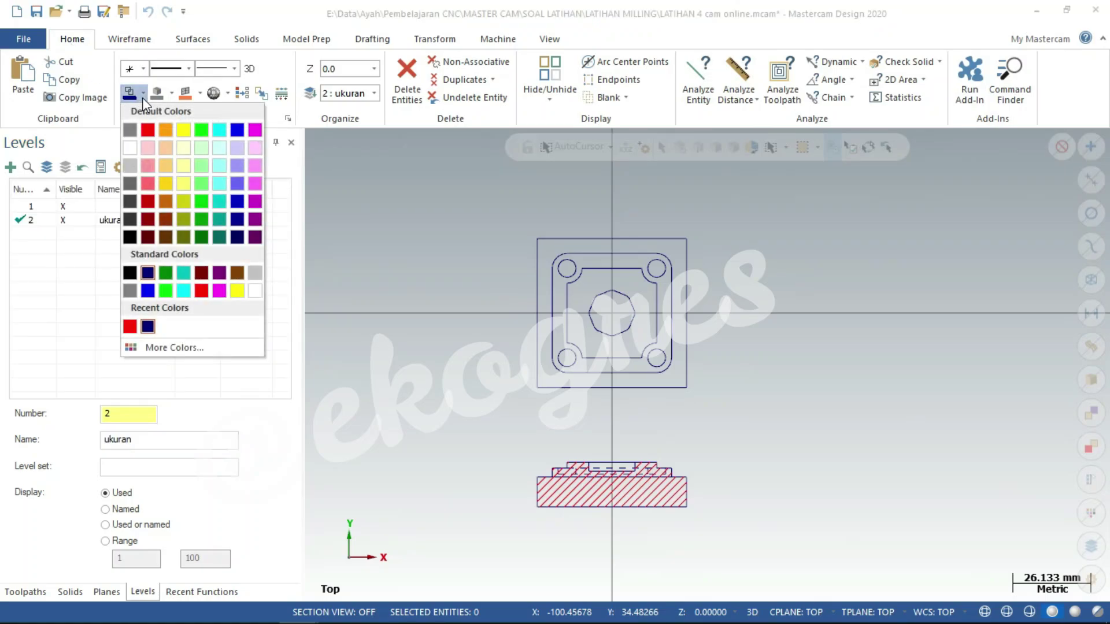
{"action": "left_click", "coordinate": [148, 131]}
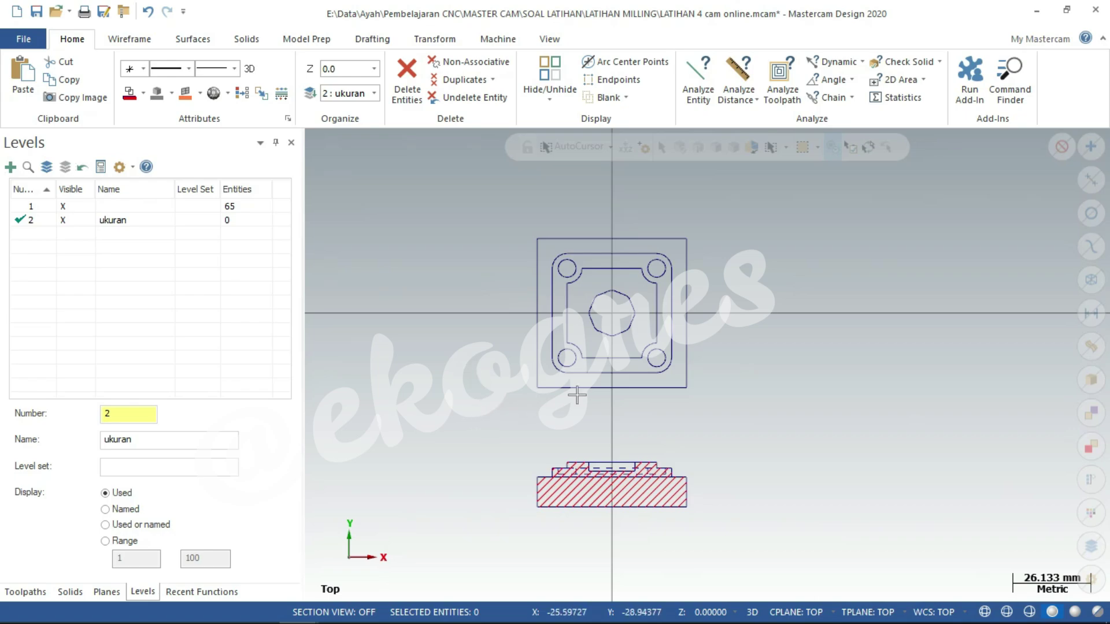
{"action": "scroll", "coordinate": [631, 213], "scroll_direction": "up", "scroll_amount": 2}
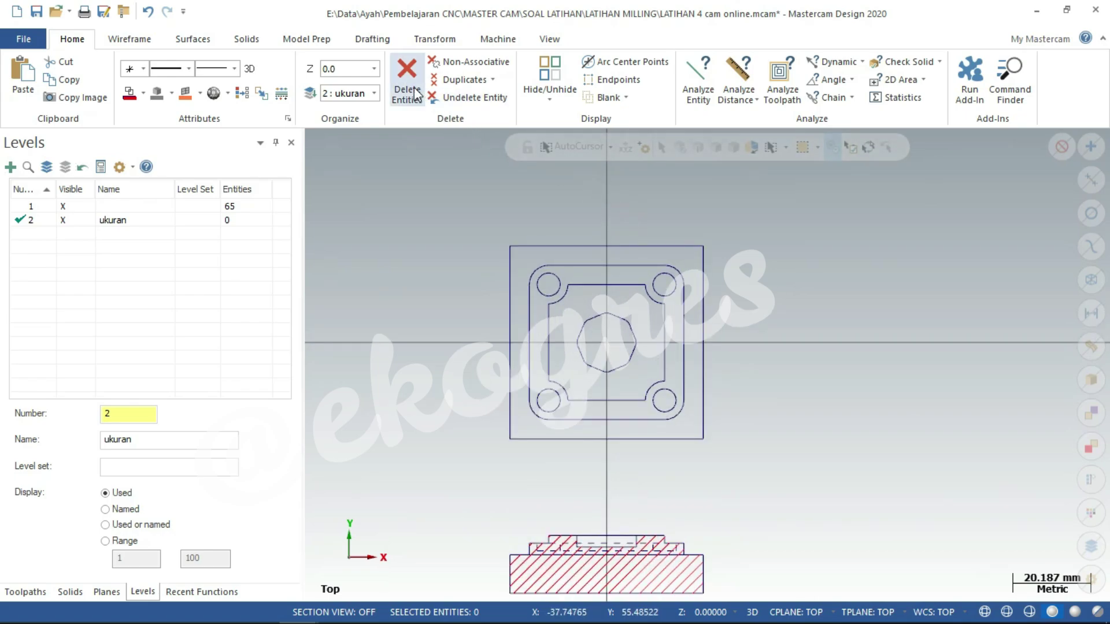
{"action": "left_click", "coordinate": [379, 39]}
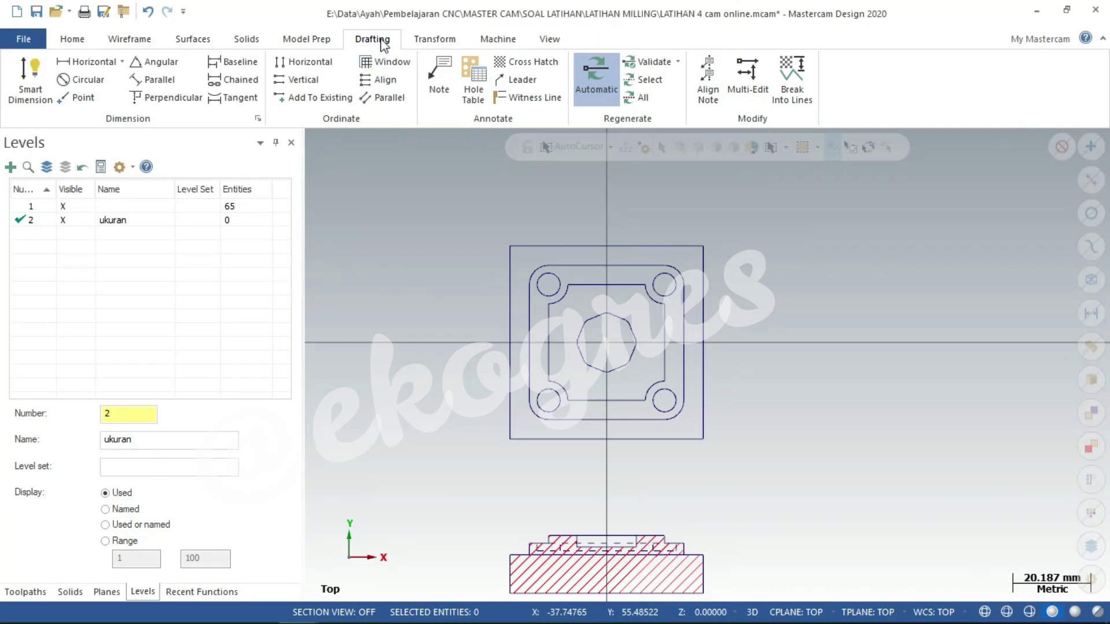
- Place a Smart Dimension on the outer square's left edge, positioned to the left of the top view
{"action": "left_click", "coordinate": [28, 81]}
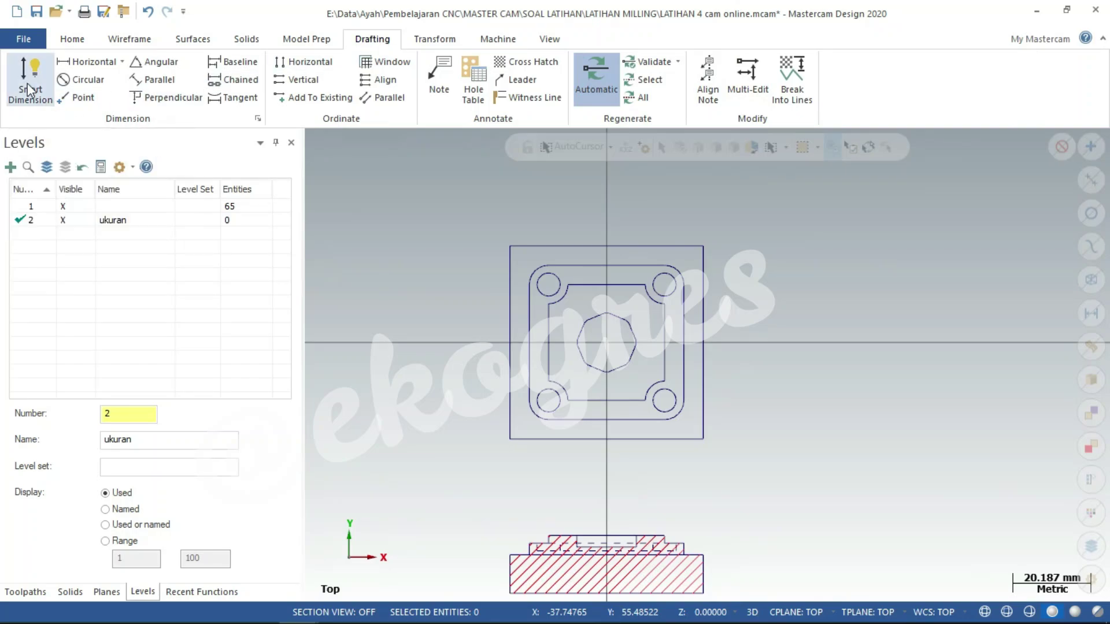
{"action": "left_click", "coordinate": [503, 302]}
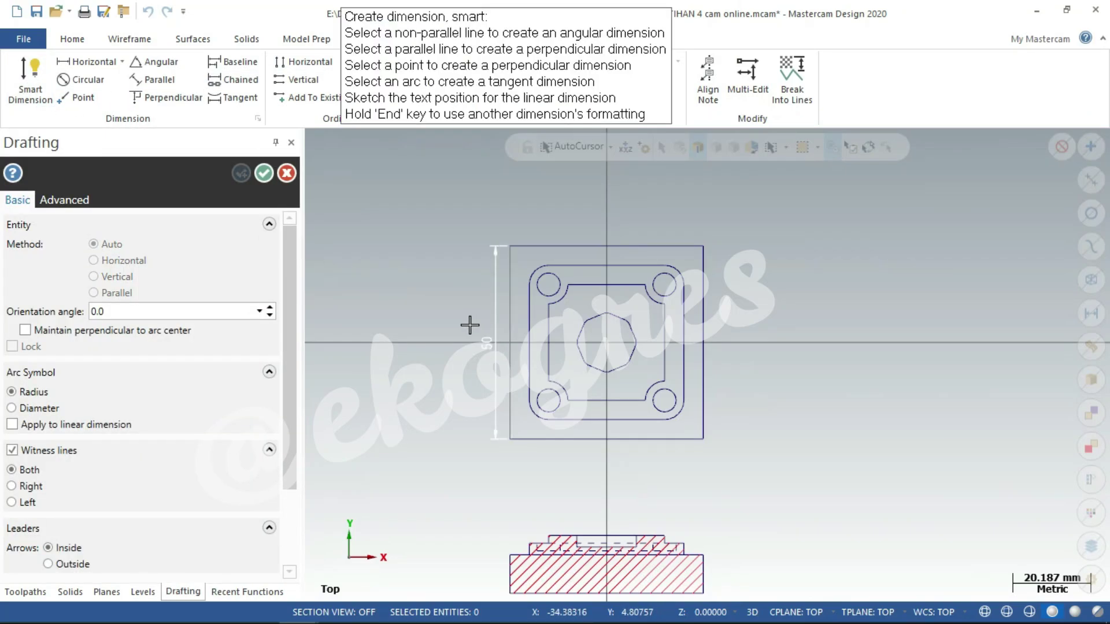
{"action": "left_click", "coordinate": [426, 329]}
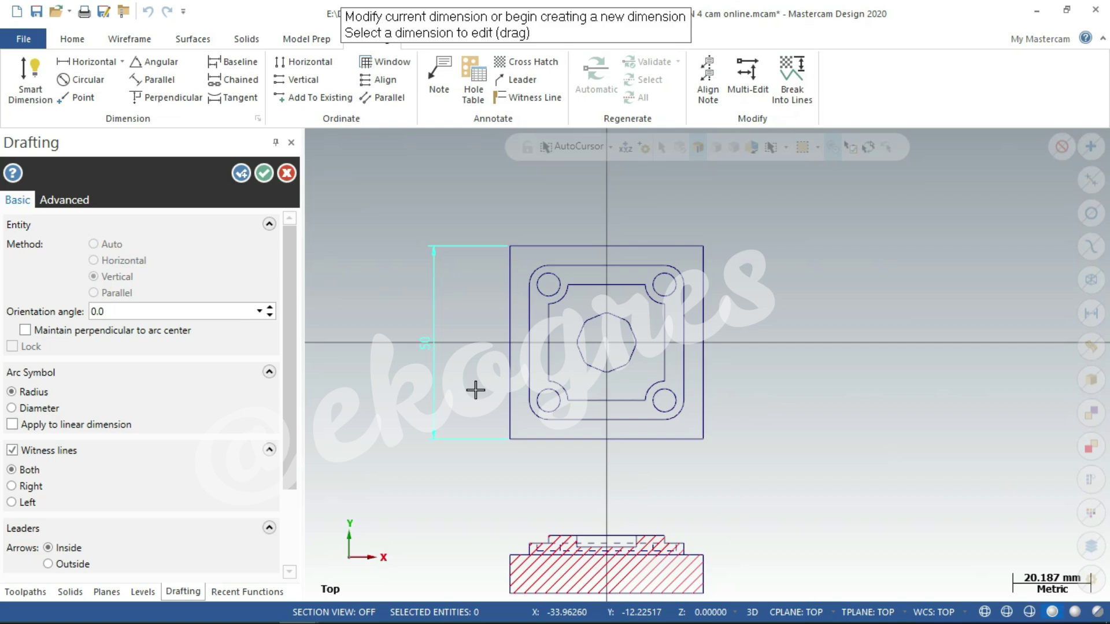
- Add the 40 and 30 vertical height dimensions on the left of the part
{"action": "left_click", "coordinate": [550, 266]}
{"action": "left_click", "coordinate": [549, 417]}
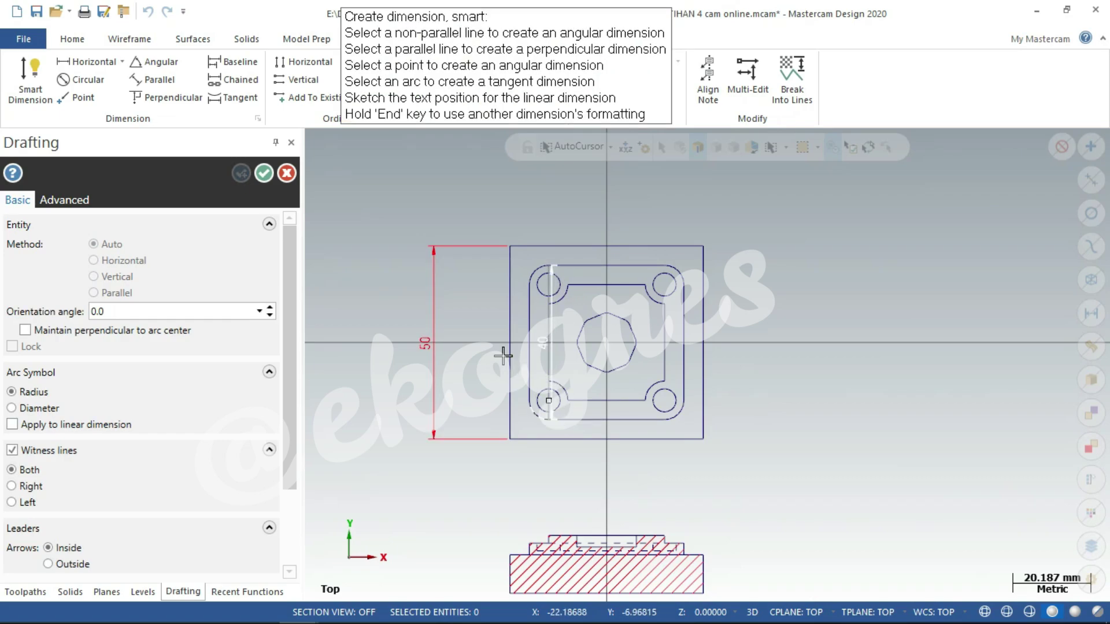
{"action": "left_click", "coordinate": [459, 341]}
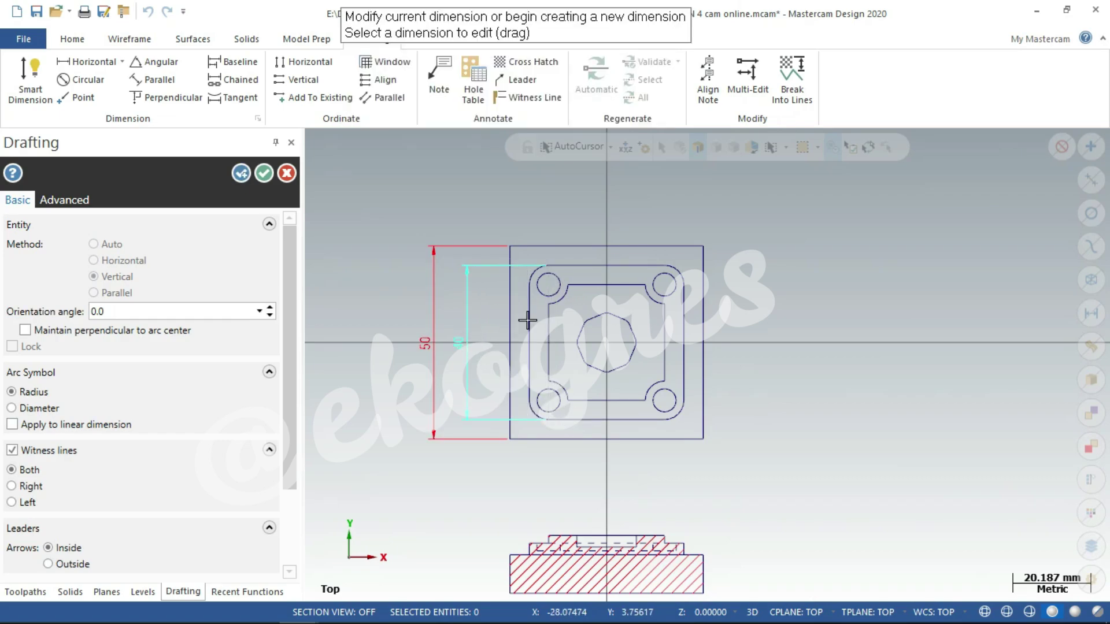
{"action": "left_click", "coordinate": [570, 286]}
{"action": "left_click", "coordinate": [568, 398]}
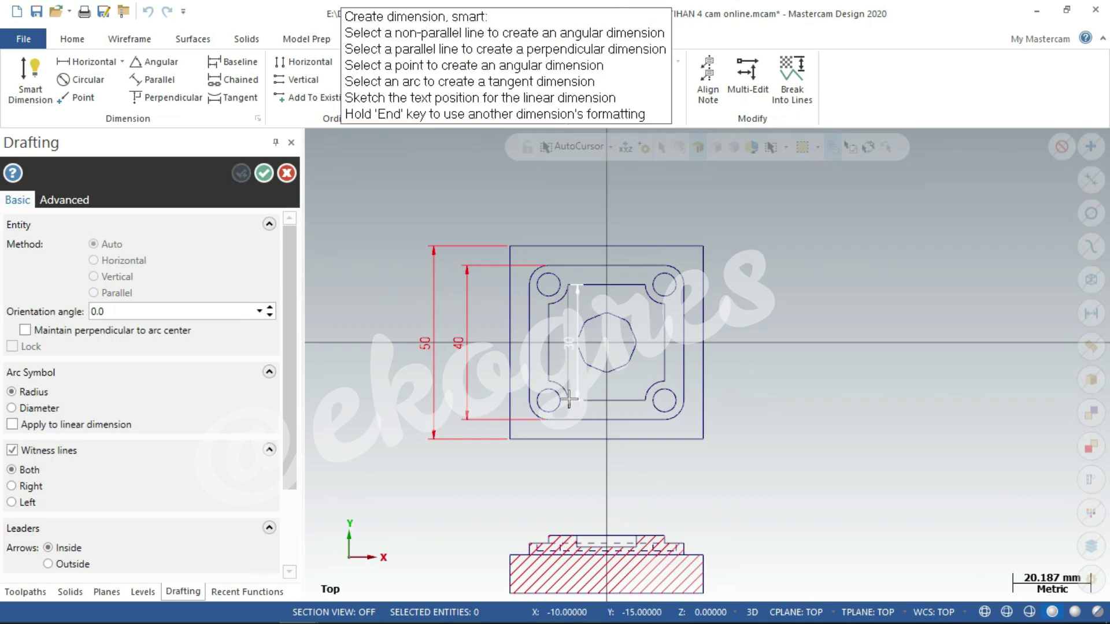
{"action": "left_click", "coordinate": [484, 347]}
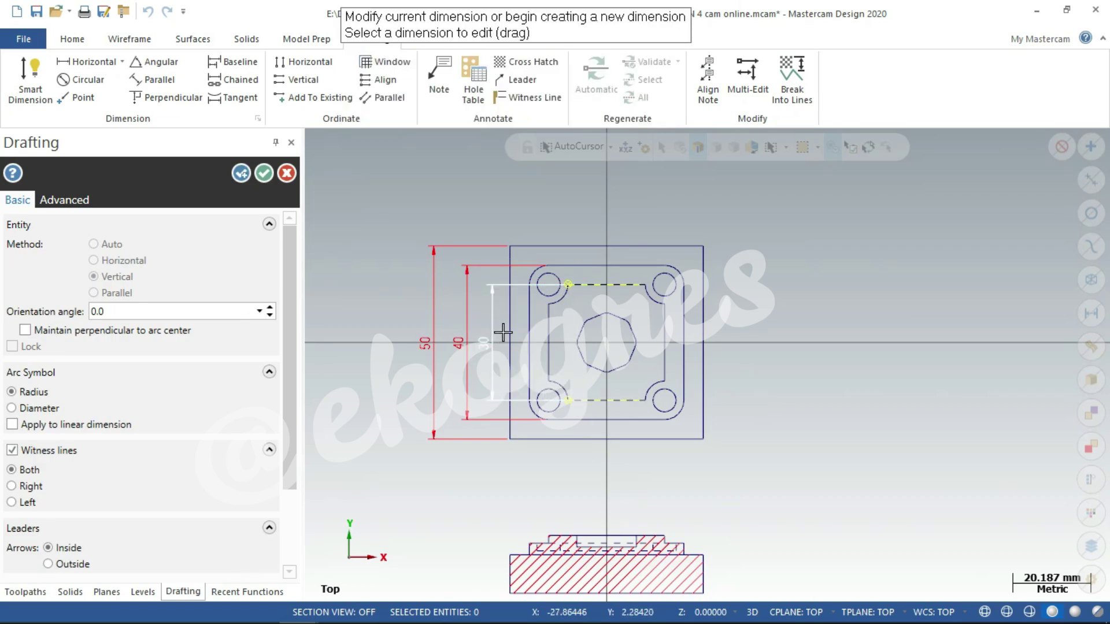
- Cancel a stray 20 width dimension and place the 30 width dimension above the part
{"action": "left_click", "coordinate": [568, 285]}
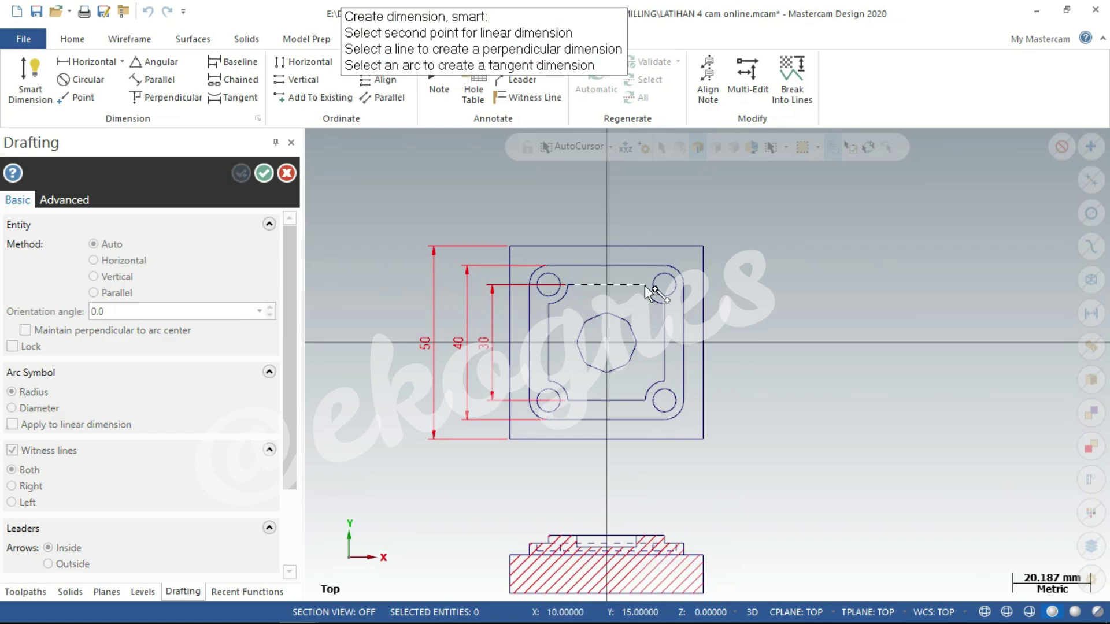
{"action": "left_click", "coordinate": [645, 284]}
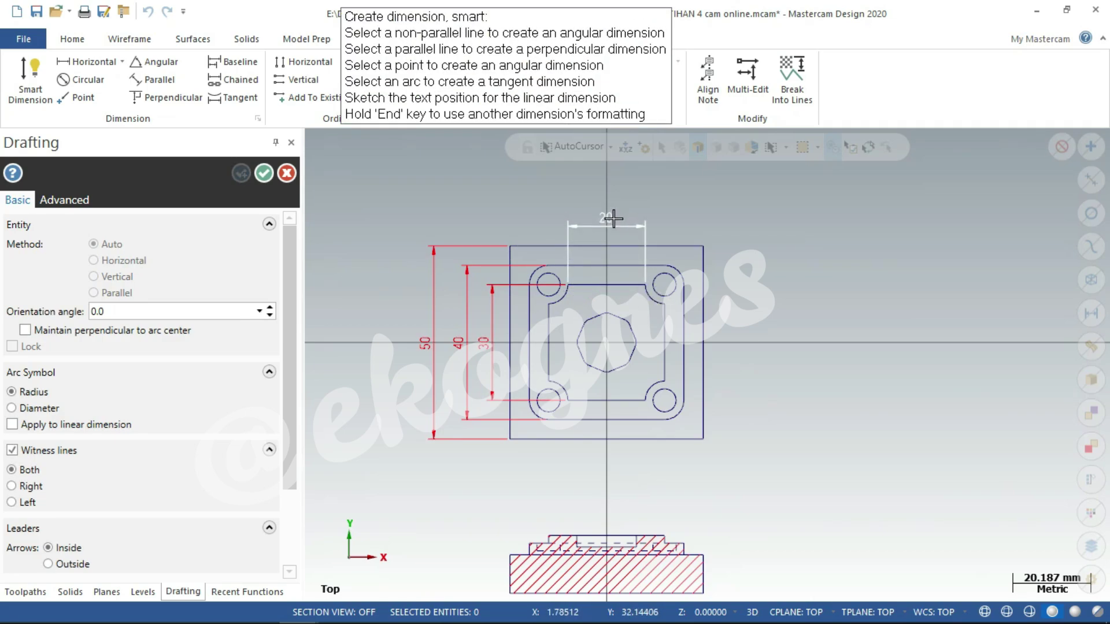
{"action": "key", "text": "Escape"}
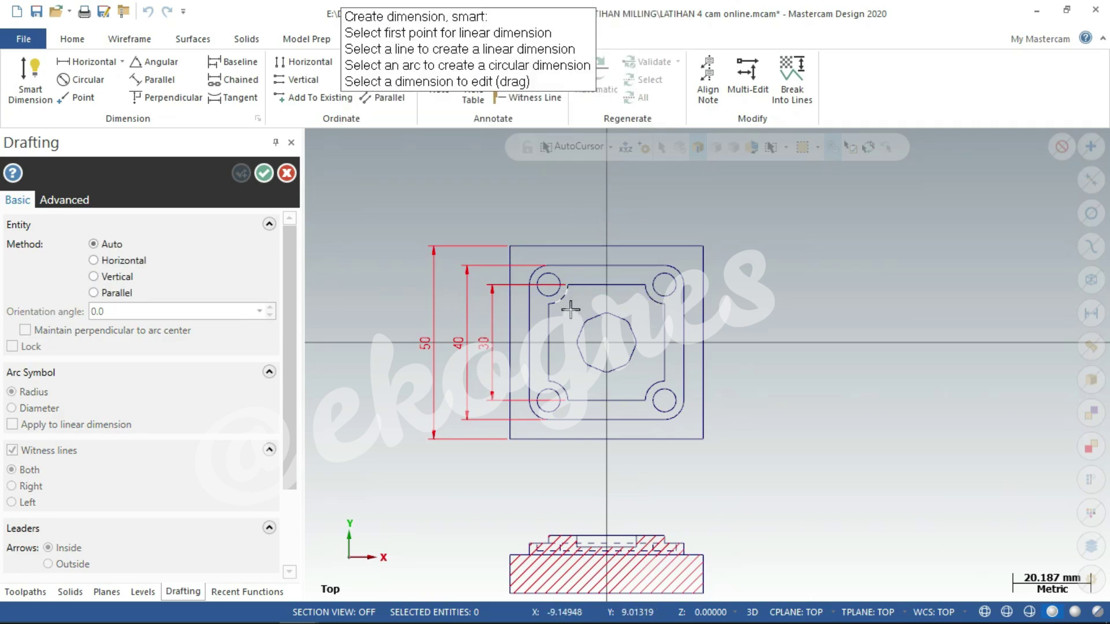
{"action": "left_click", "coordinate": [547, 306]}
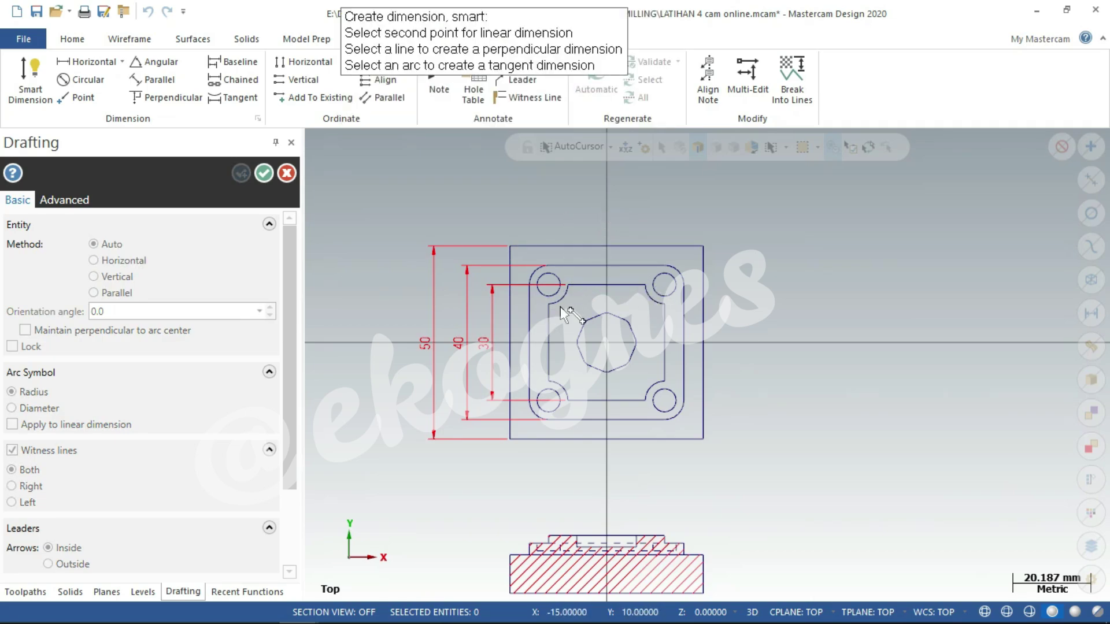
{"action": "left_click", "coordinate": [666, 306]}
{"action": "left_click", "coordinate": [611, 211]}
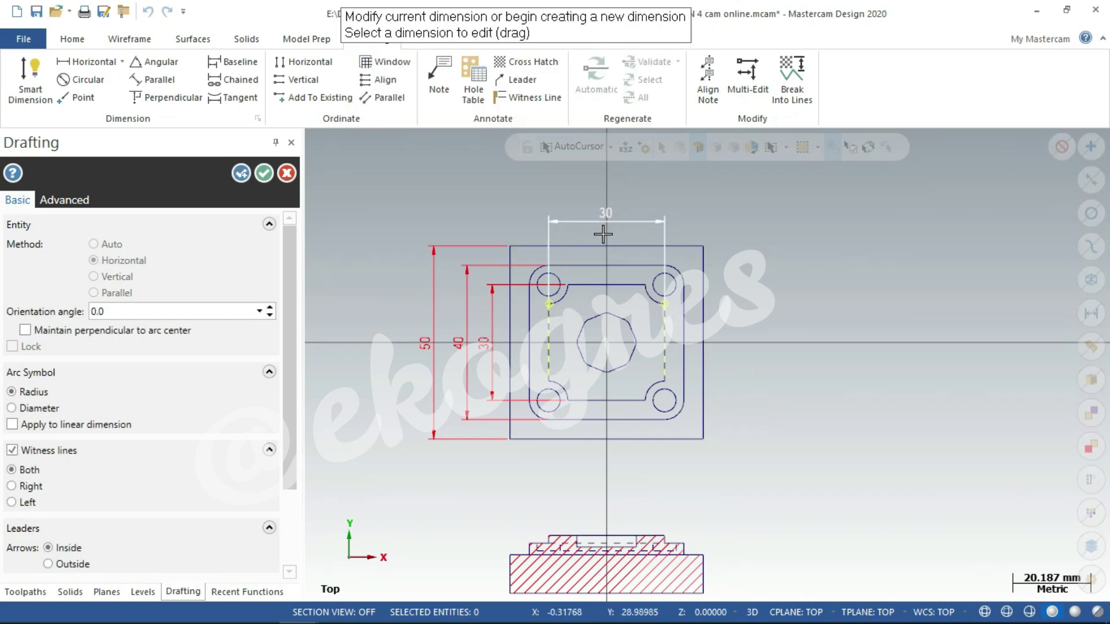
- Place the 40 and 50 width dimensions stacked above the 30
{"action": "left_click", "coordinate": [548, 266]}
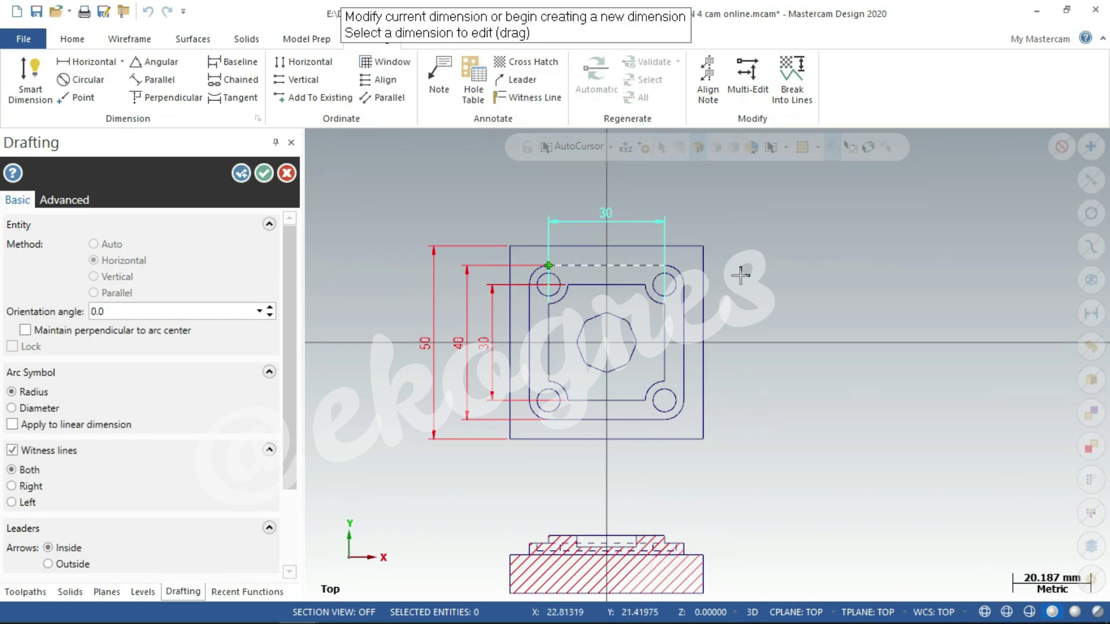
{"action": "left_click", "coordinate": [531, 288]}
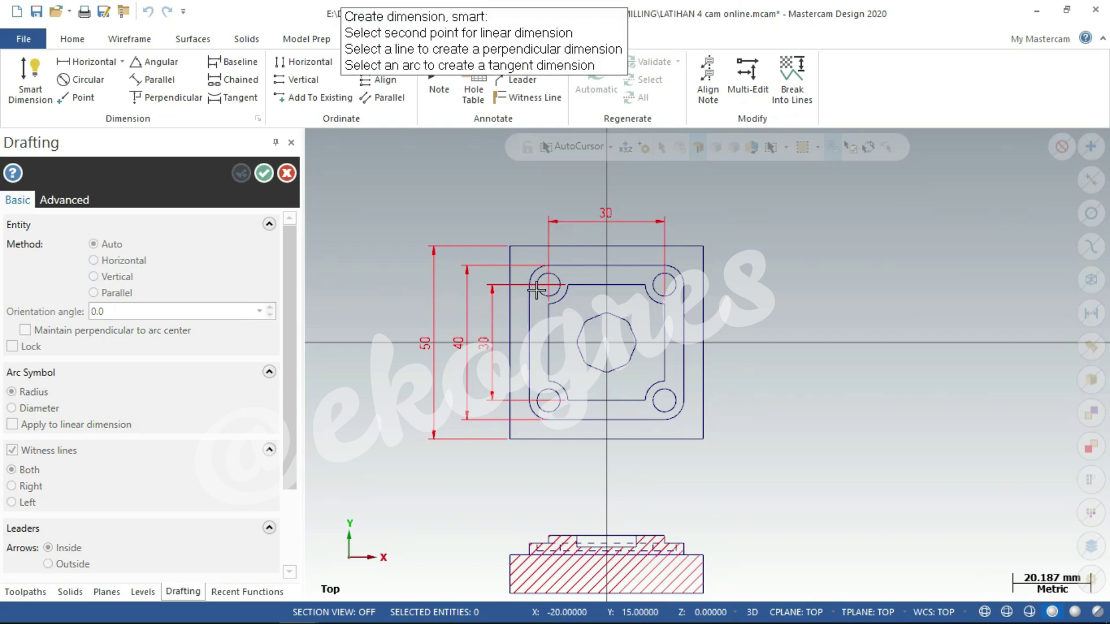
{"action": "left_click", "coordinate": [683, 287]}
{"action": "left_click", "coordinate": [623, 186]}
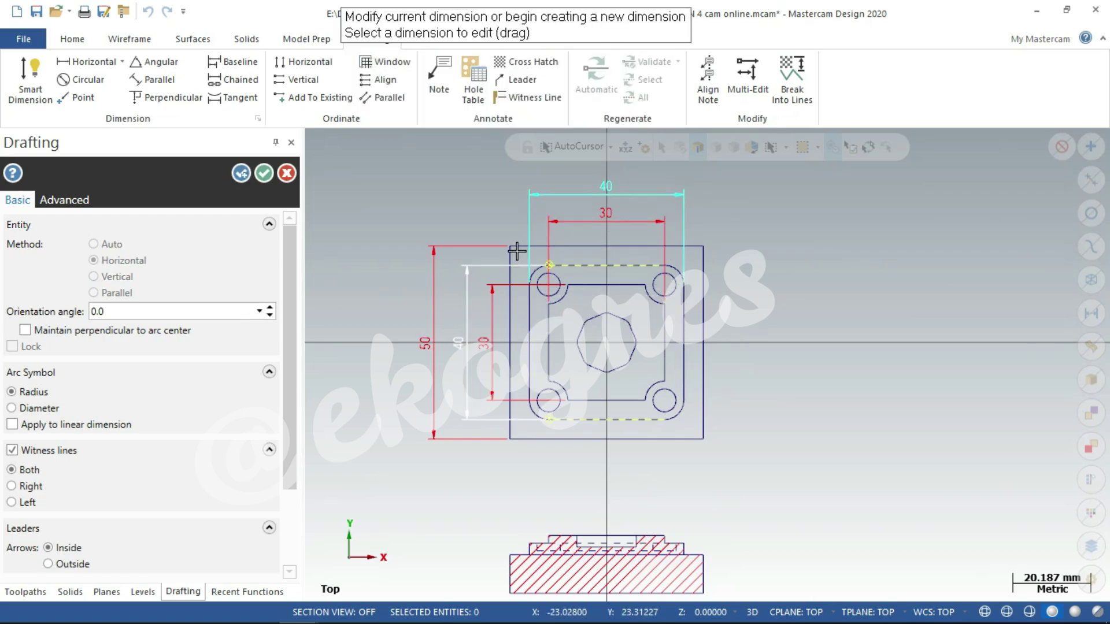
{"action": "left_click", "coordinate": [589, 247]}
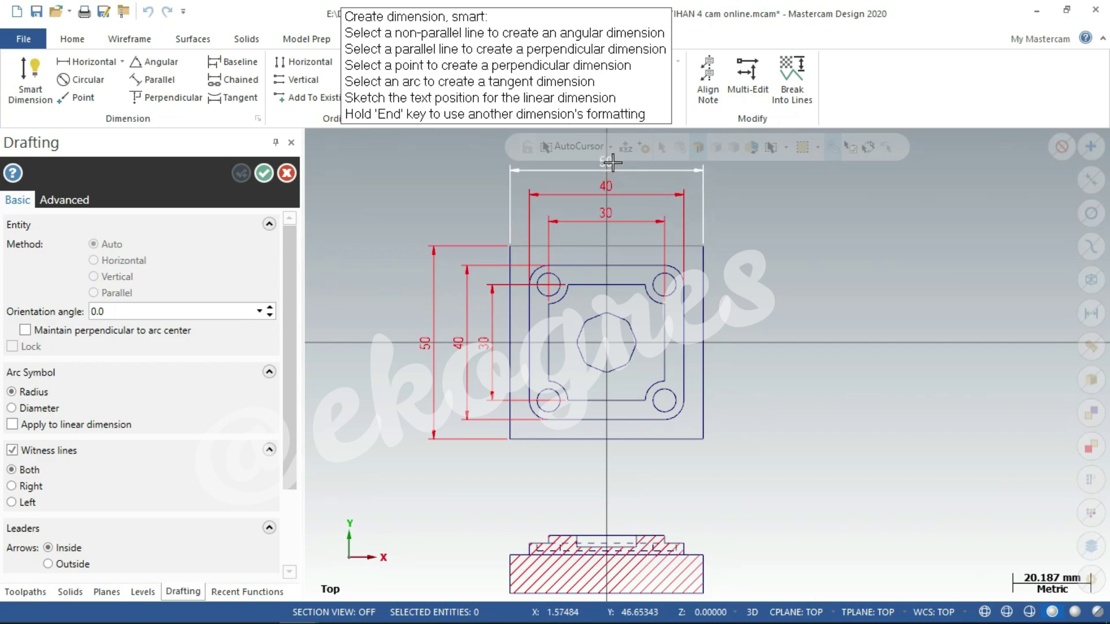
{"action": "left_click", "coordinate": [612, 162]}
- Dimension the octagon's opposite edges with the 14.48 across-flats size
{"action": "scroll", "coordinate": [801, 370], "scroll_direction": "down", "scroll_amount": 1}
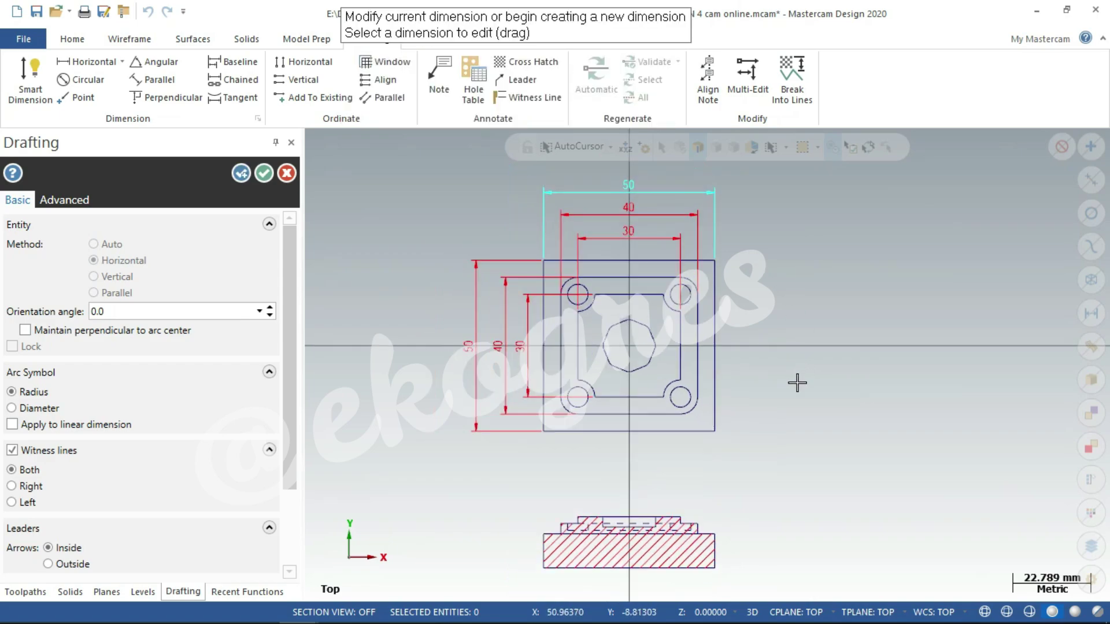
{"action": "scroll", "coordinate": [798, 382], "scroll_direction": "up", "scroll_amount": 1}
{"action": "scroll", "coordinate": [743, 336], "scroll_direction": "up", "scroll_amount": 1}
{"action": "scroll", "coordinate": [565, 413], "scroll_direction": "up", "scroll_amount": 1}
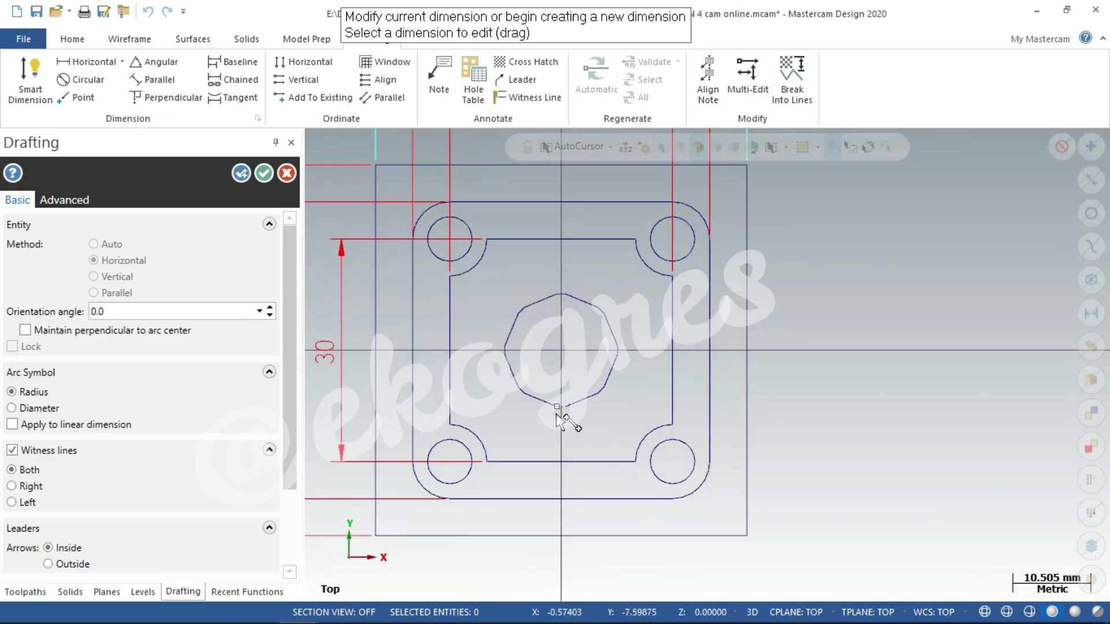
{"action": "scroll", "coordinate": [561, 421], "scroll_direction": "up", "scroll_amount": 1}
{"action": "left_click", "coordinate": [623, 283]}
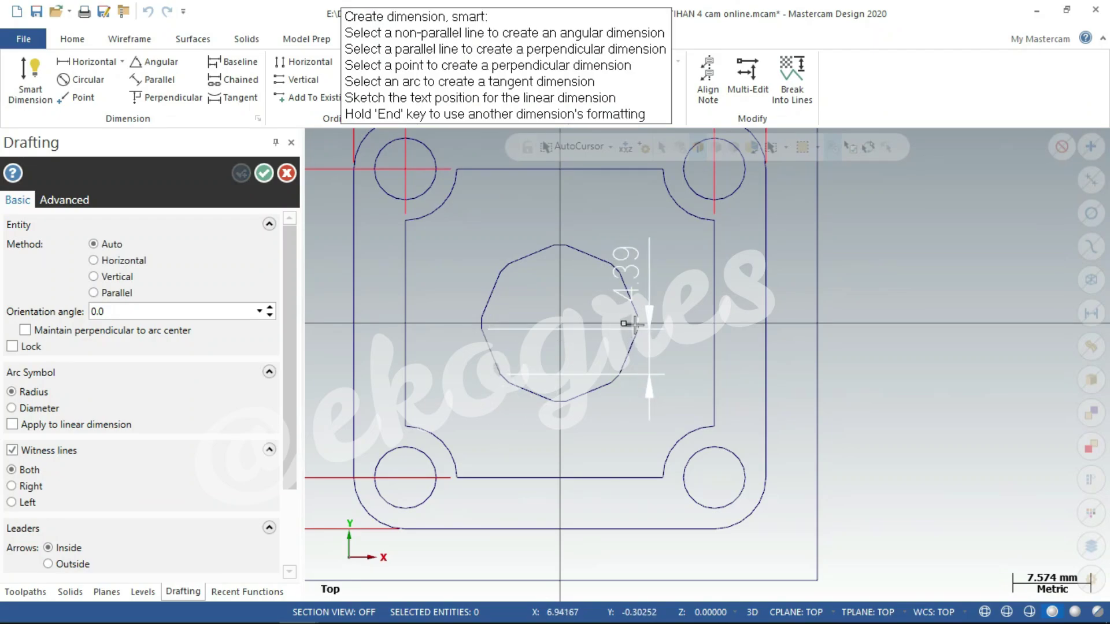
{"action": "left_click", "coordinate": [630, 304]}
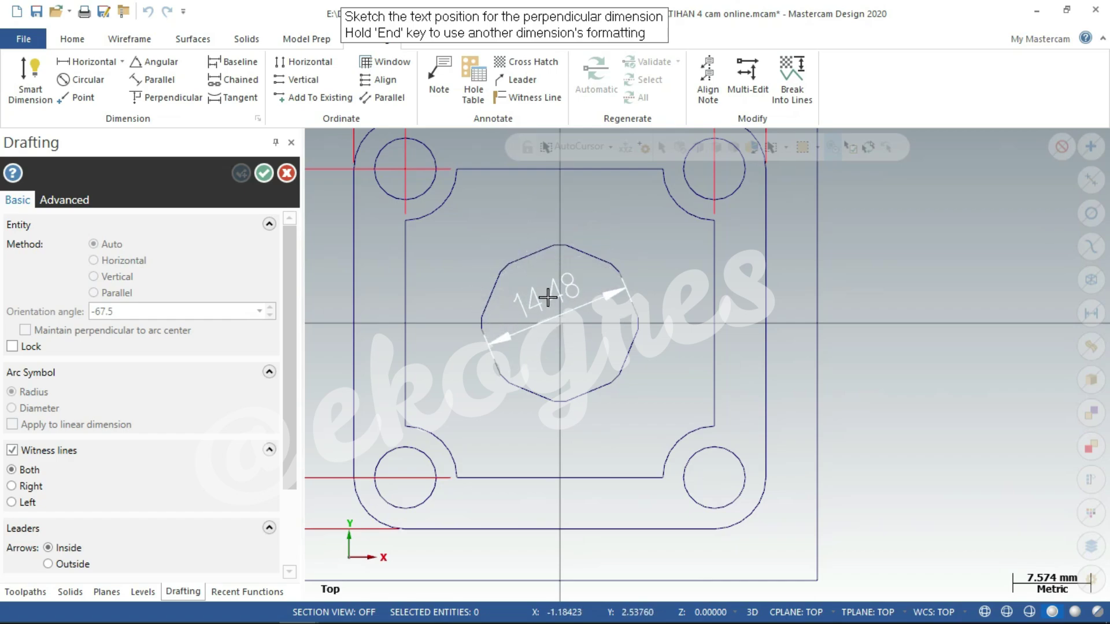
{"action": "left_click", "coordinate": [547, 297]}
- Add radius dimensions to an octagon corner and the R5 bottom-right corner arc
{"action": "scroll", "coordinate": [627, 422], "scroll_direction": "up", "scroll_amount": 2}
{"action": "scroll", "coordinate": [621, 403], "scroll_direction": "up", "scroll_amount": 2}
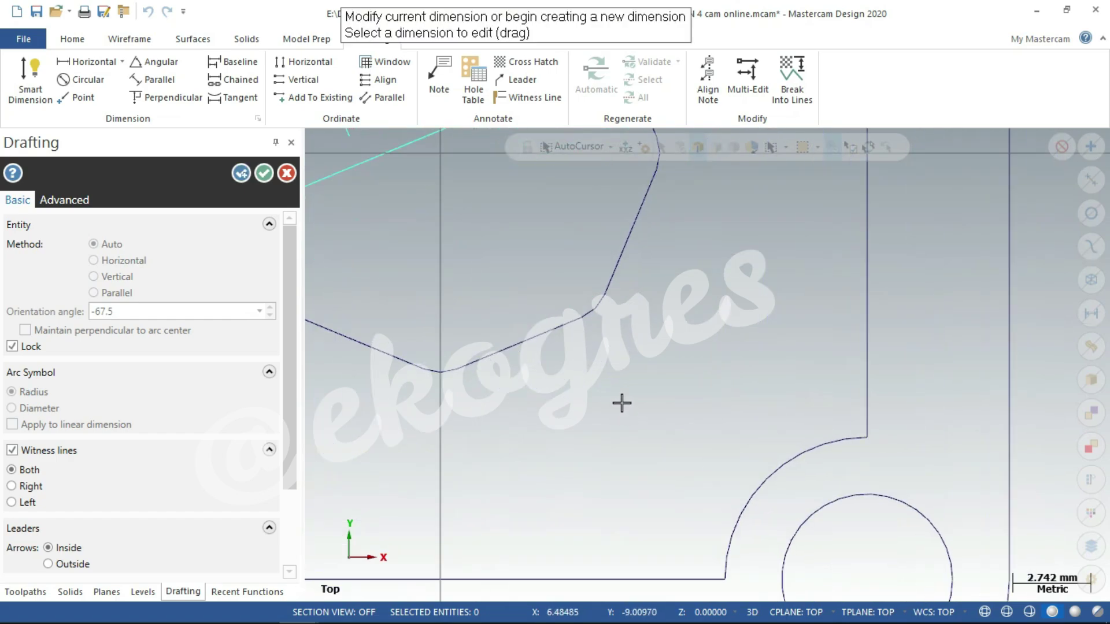
{"action": "left_click", "coordinate": [596, 323]}
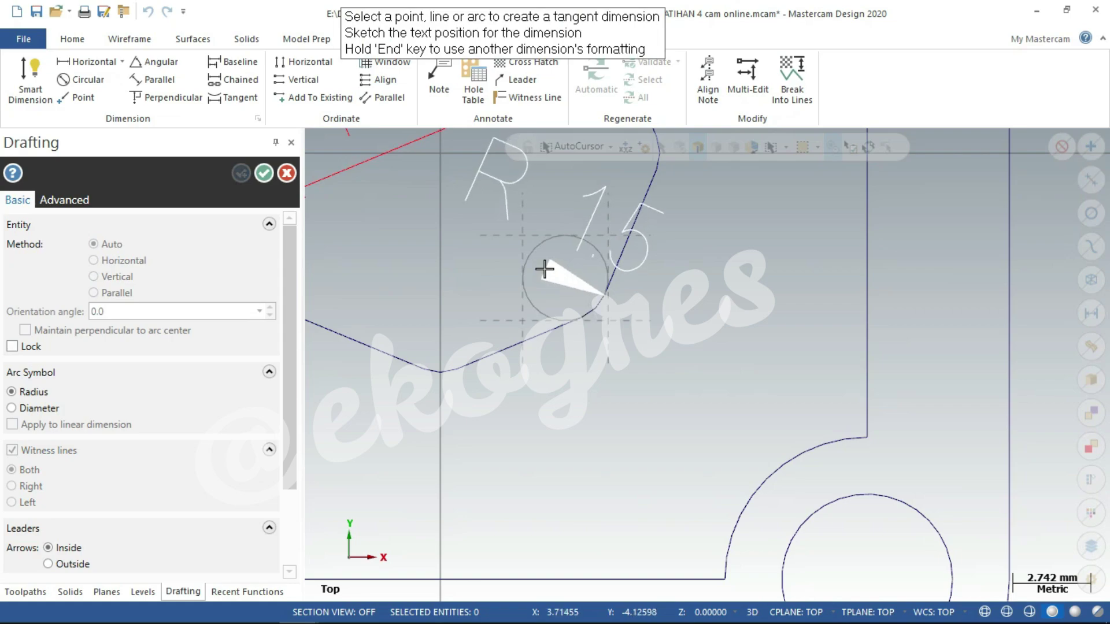
{"action": "left_click", "coordinate": [523, 229]}
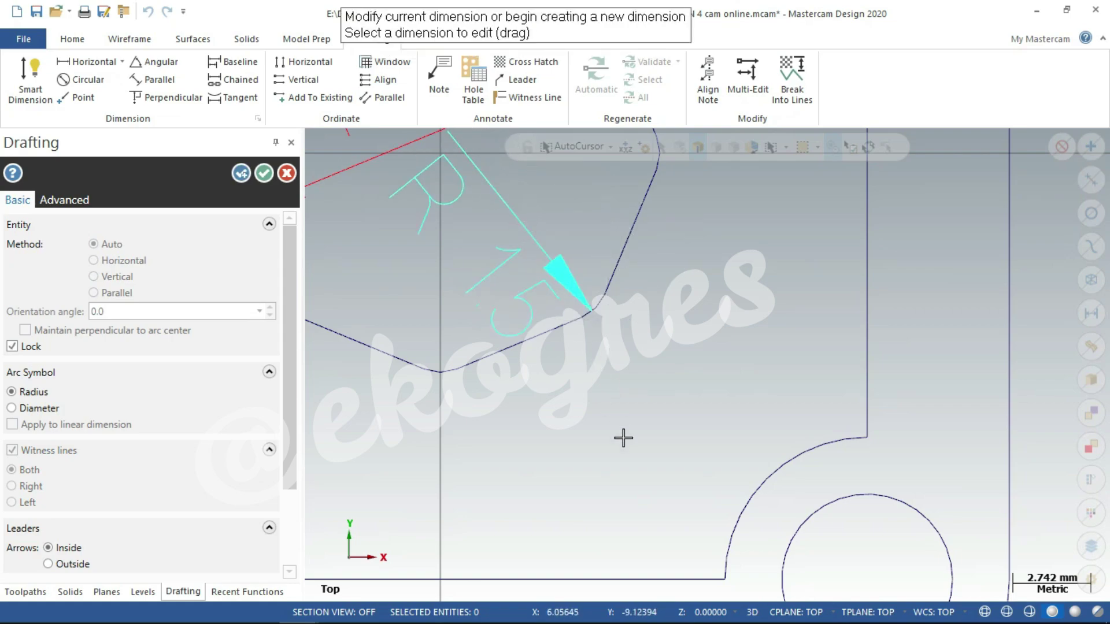
{"action": "scroll", "coordinate": [651, 457], "scroll_direction": "down", "scroll_amount": 1}
{"action": "scroll", "coordinate": [651, 457], "scroll_direction": "down", "scroll_amount": 1}
{"action": "scroll", "coordinate": [651, 457], "scroll_direction": "down", "scroll_amount": 1}
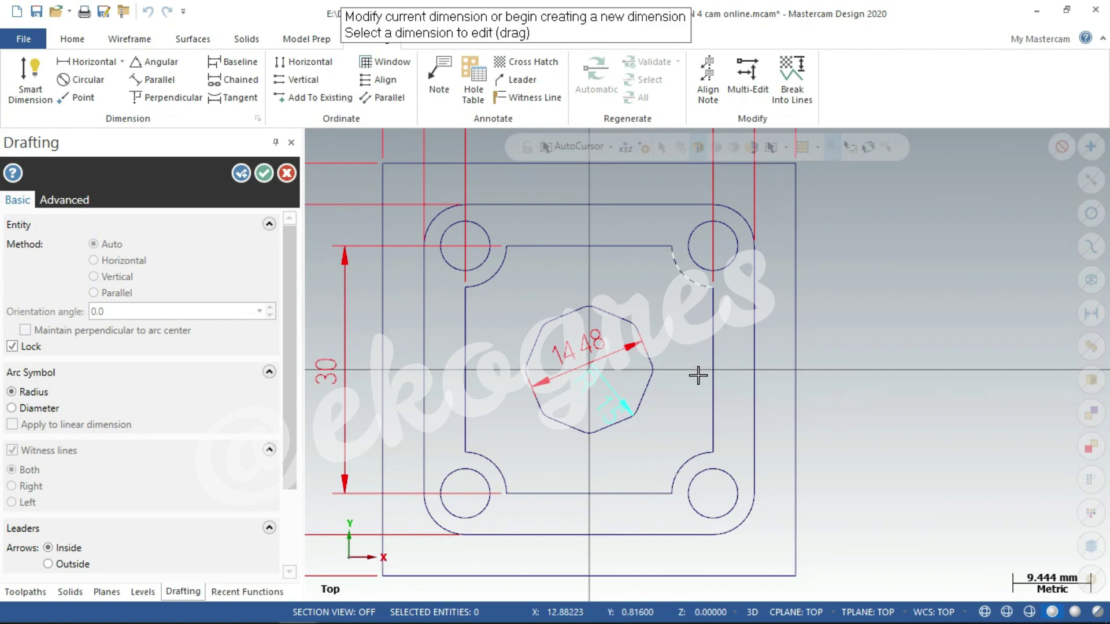
{"action": "scroll", "coordinate": [704, 356], "scroll_direction": "down", "scroll_amount": 1}
{"action": "left_click", "coordinate": [695, 444]}
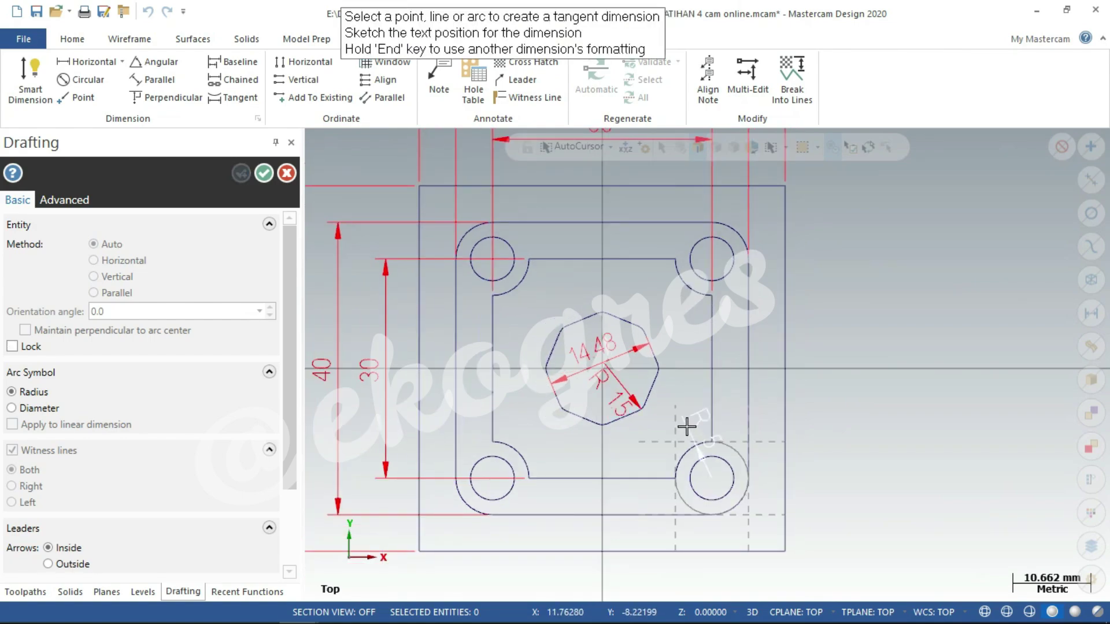
{"action": "left_click", "coordinate": [679, 423]}
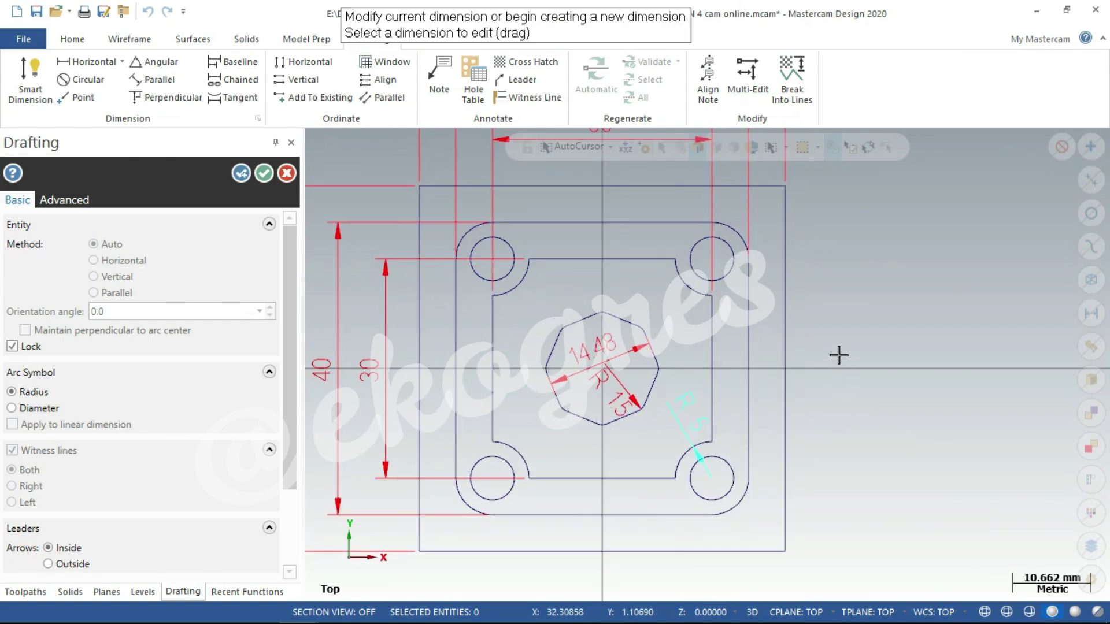
- Add the Ø6 diameter to the bottom-right hole and finish dimensioning
{"action": "scroll", "coordinate": [839, 355], "scroll_direction": "up", "scroll_amount": 1}
{"action": "scroll", "coordinate": [821, 312], "scroll_direction": "down", "scroll_amount": 1}
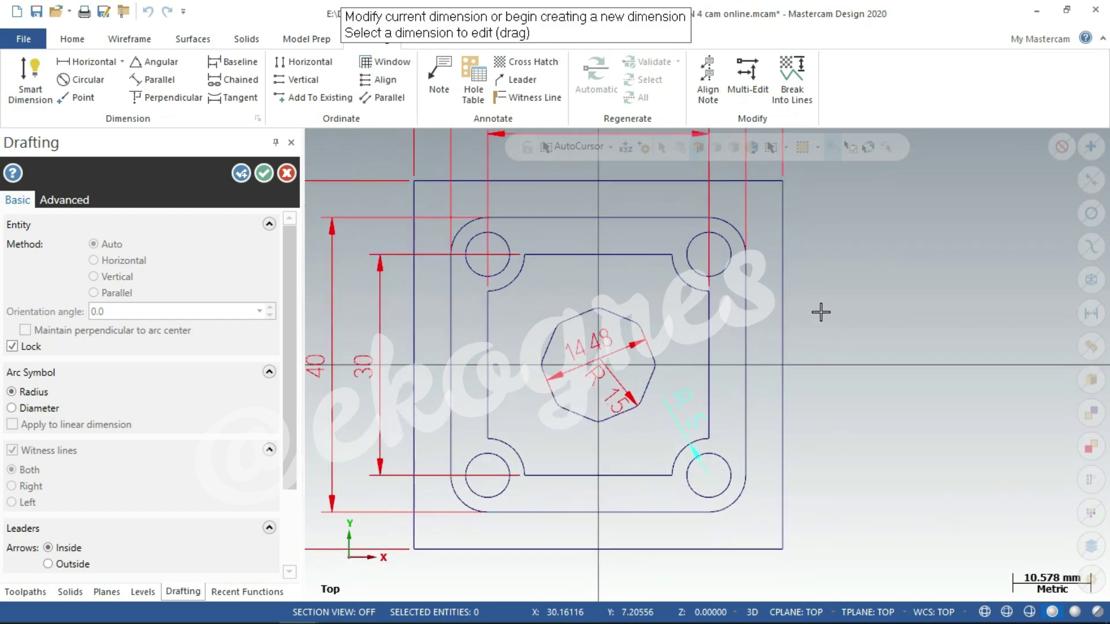
{"action": "scroll", "coordinate": [818, 310], "scroll_direction": "down", "scroll_amount": 1}
{"action": "scroll", "coordinate": [748, 518], "scroll_direction": "up", "scroll_amount": 1}
{"action": "scroll", "coordinate": [743, 503], "scroll_direction": "up", "scroll_amount": 1}
{"action": "left_click", "coordinate": [730, 464]}
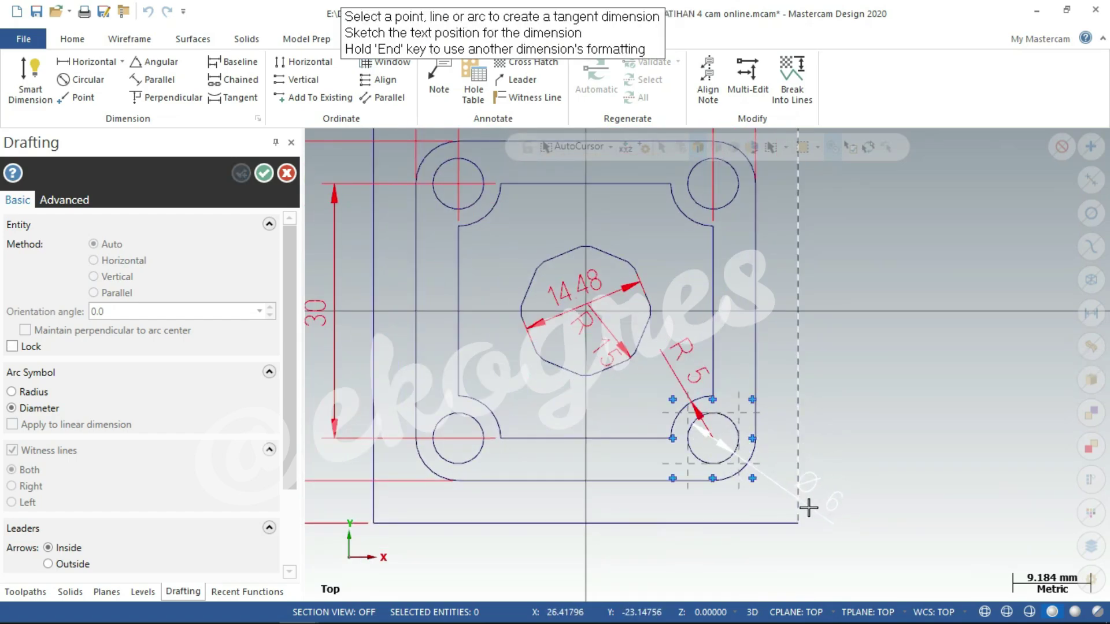
{"action": "left_click", "coordinate": [772, 503]}
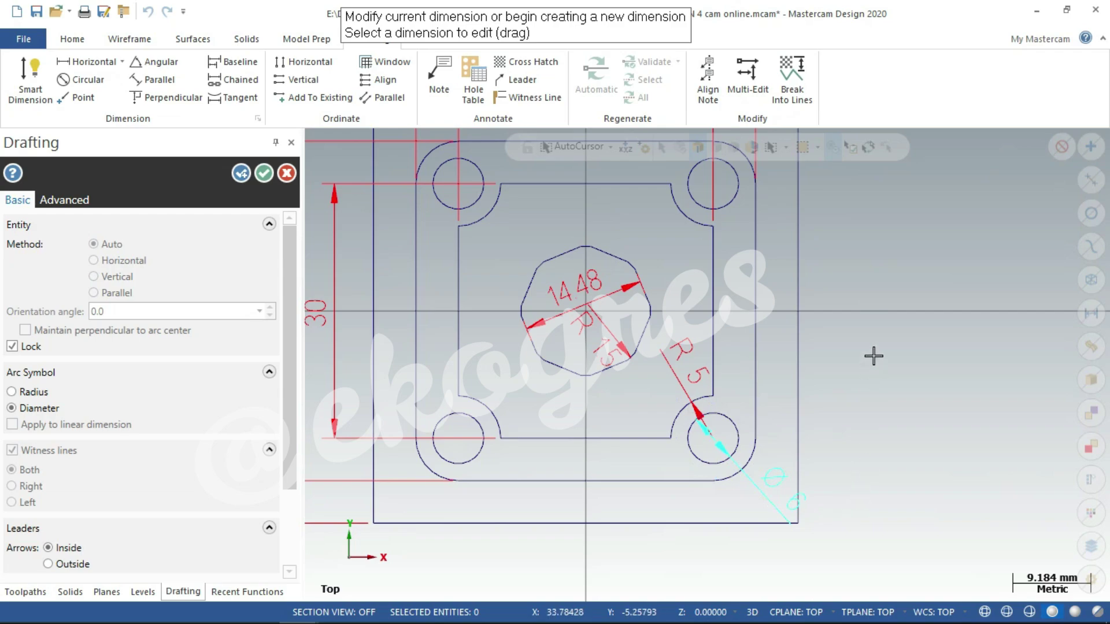
{"action": "left_click", "coordinate": [265, 173]}
- Open the properties of the Ø6 diameter dimension on the lower-right hole
{"action": "scroll", "coordinate": [792, 350], "scroll_direction": "down", "scroll_amount": 1}
{"action": "scroll", "coordinate": [841, 351], "scroll_direction": "up", "scroll_amount": 1}
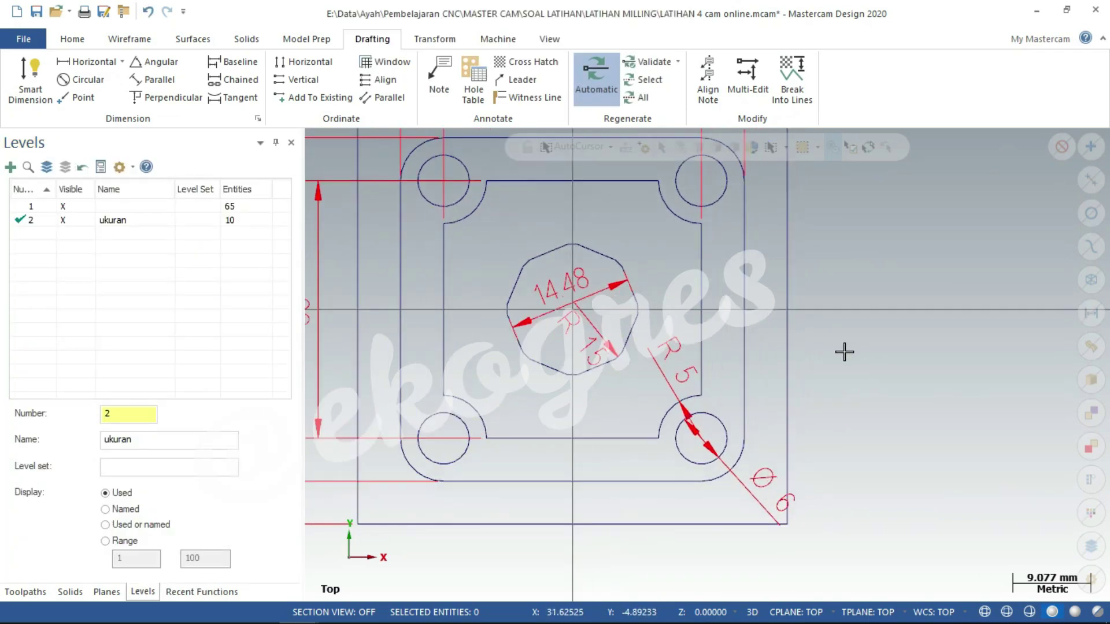
{"action": "scroll", "coordinate": [844, 352], "scroll_direction": "up", "scroll_amount": 1}
{"action": "scroll", "coordinate": [844, 352], "scroll_direction": "down", "scroll_amount": 1}
{"action": "scroll", "coordinate": [845, 352], "scroll_direction": "down", "scroll_amount": 1}
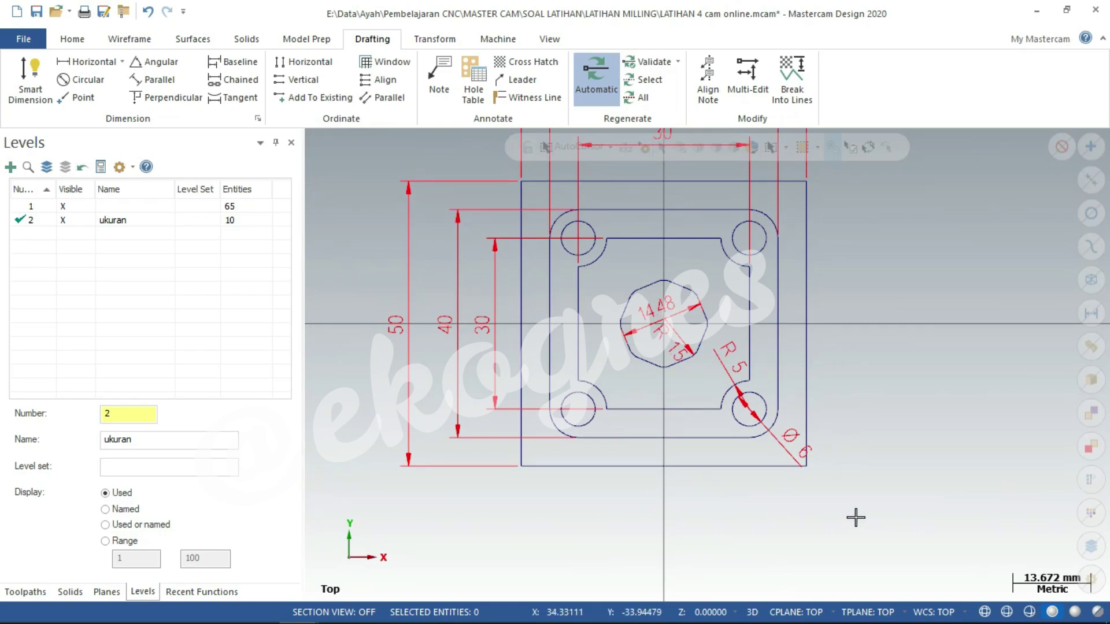
{"action": "left_click", "coordinate": [788, 452]}
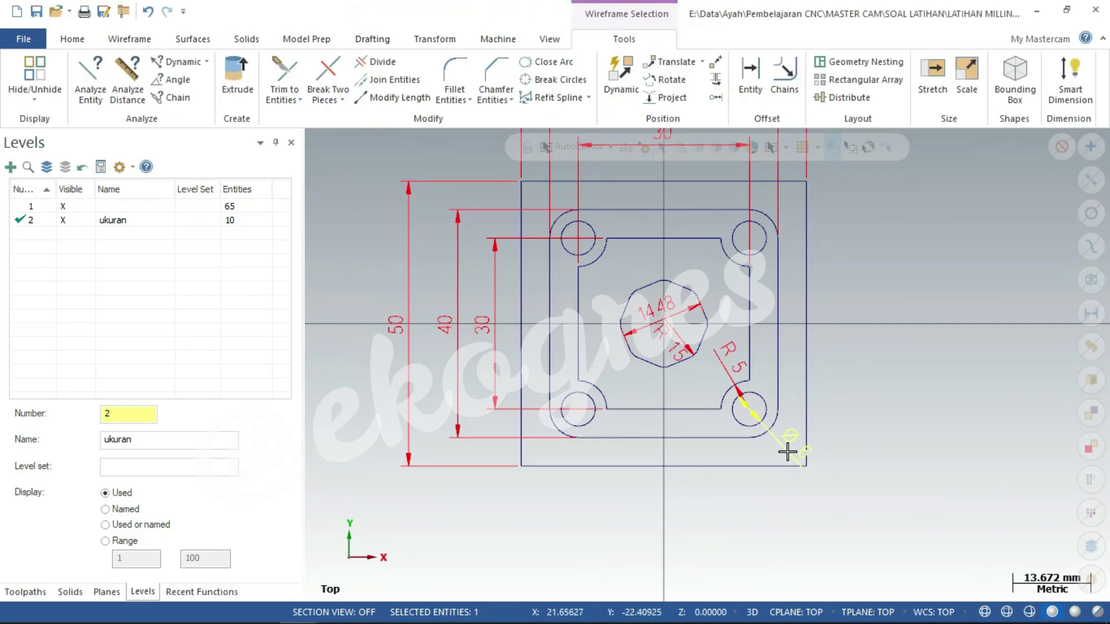
{"action": "right_click", "coordinate": [788, 451]}
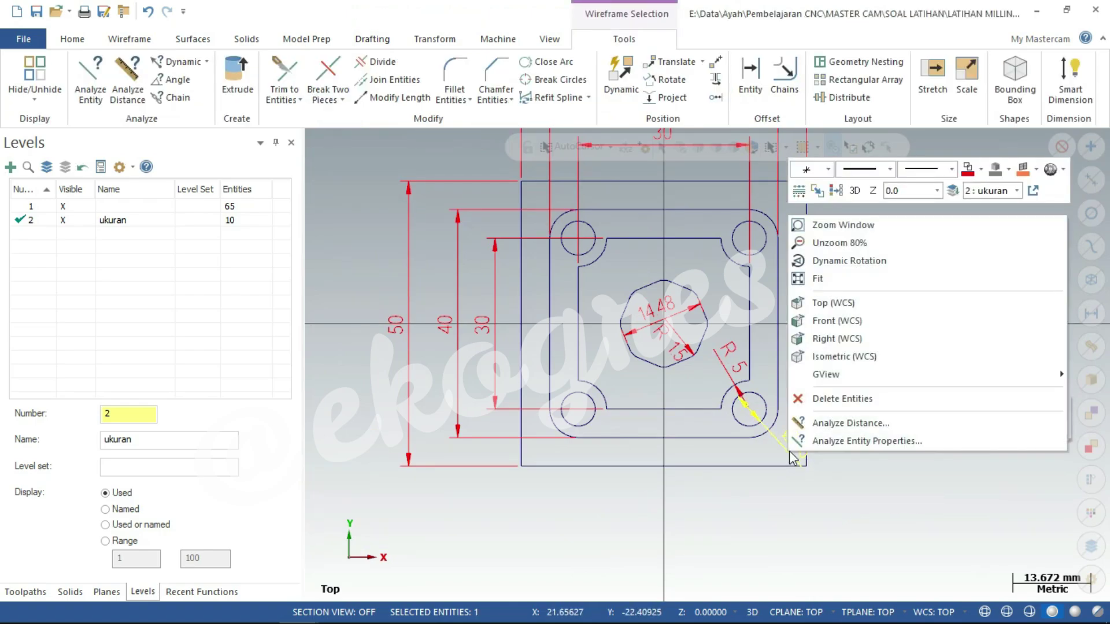
{"action": "left_click", "coordinate": [829, 441]}
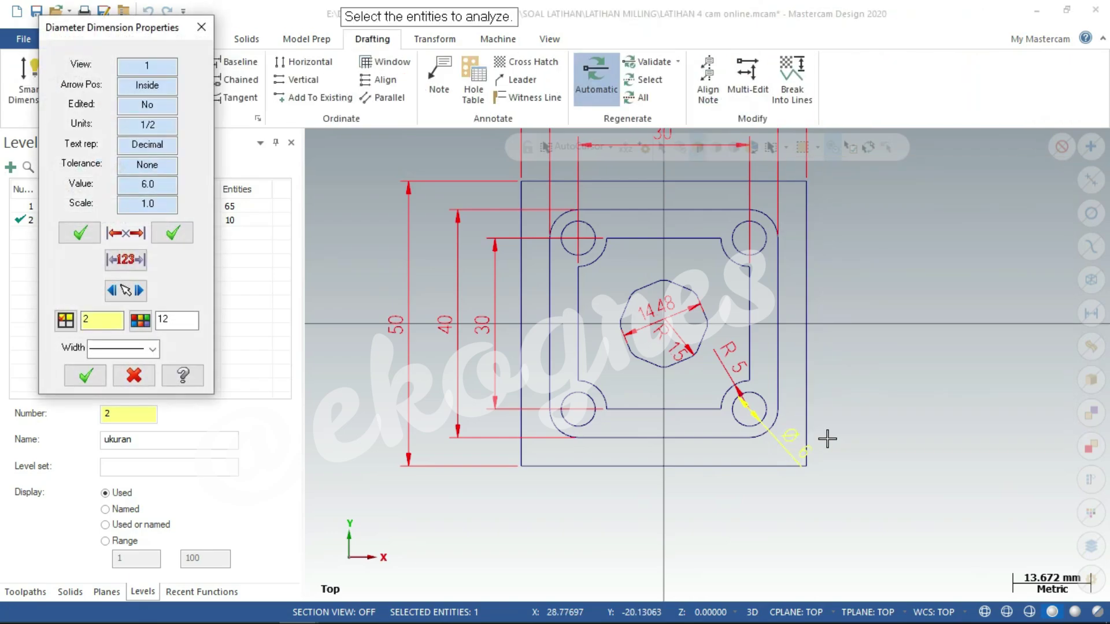
- Re-place the Ø6 text clear of the part outline and confirm it
{"action": "left_click", "coordinate": [125, 290]}
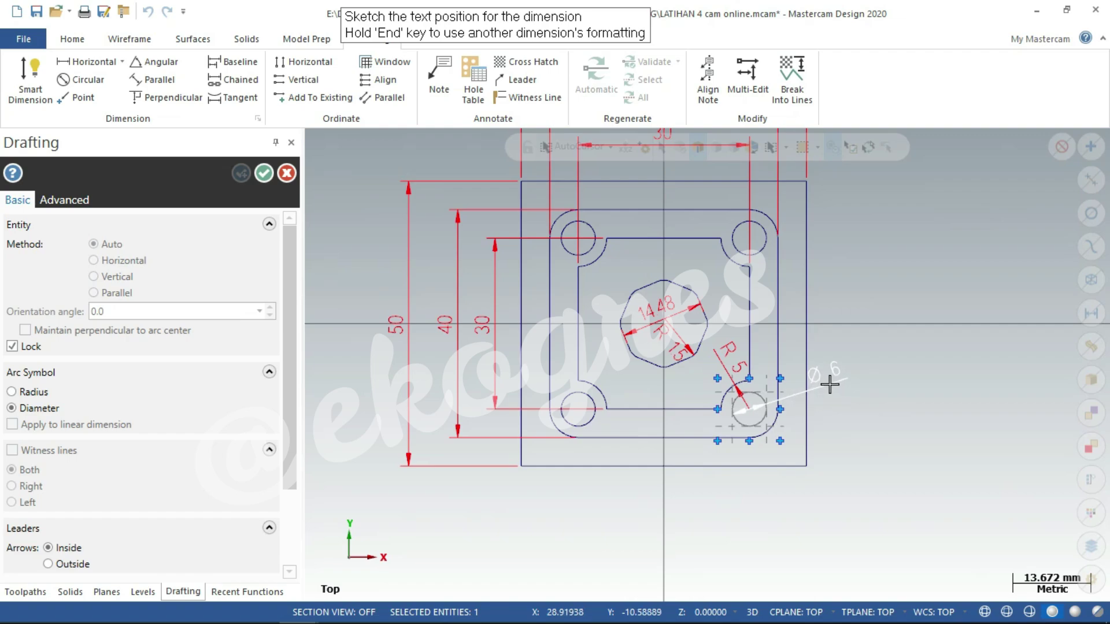
{"action": "left_click", "coordinate": [837, 379]}
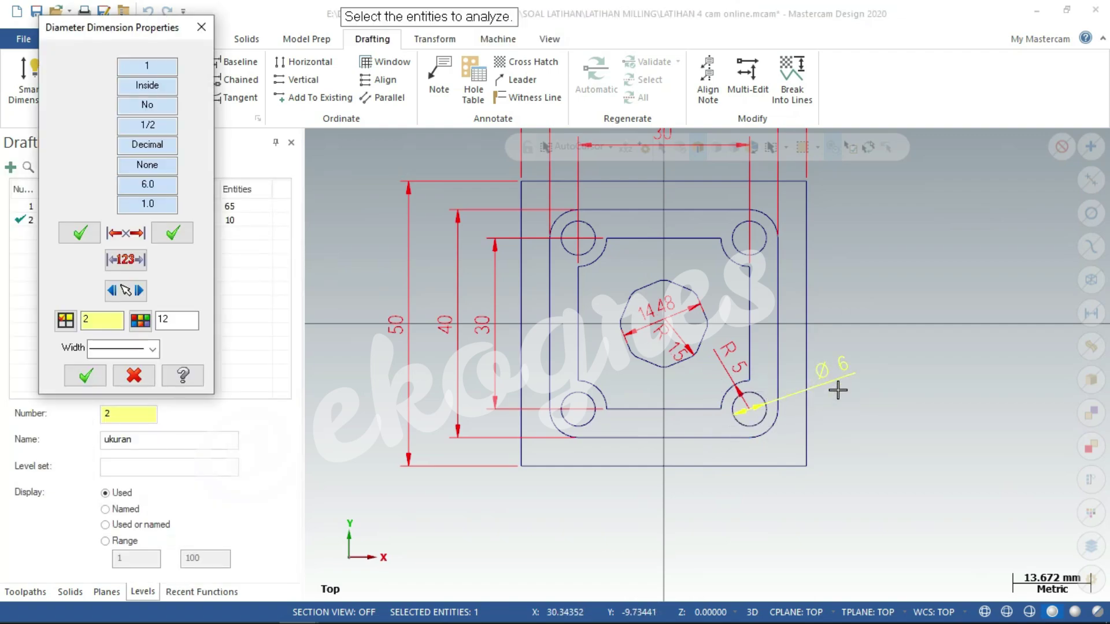
{"action": "left_click", "coordinate": [83, 378]}
{"action": "scroll", "coordinate": [780, 303], "scroll_direction": "down", "scroll_amount": 2}
{"action": "scroll", "coordinate": [783, 294], "scroll_direction": "down", "scroll_amount": 2}
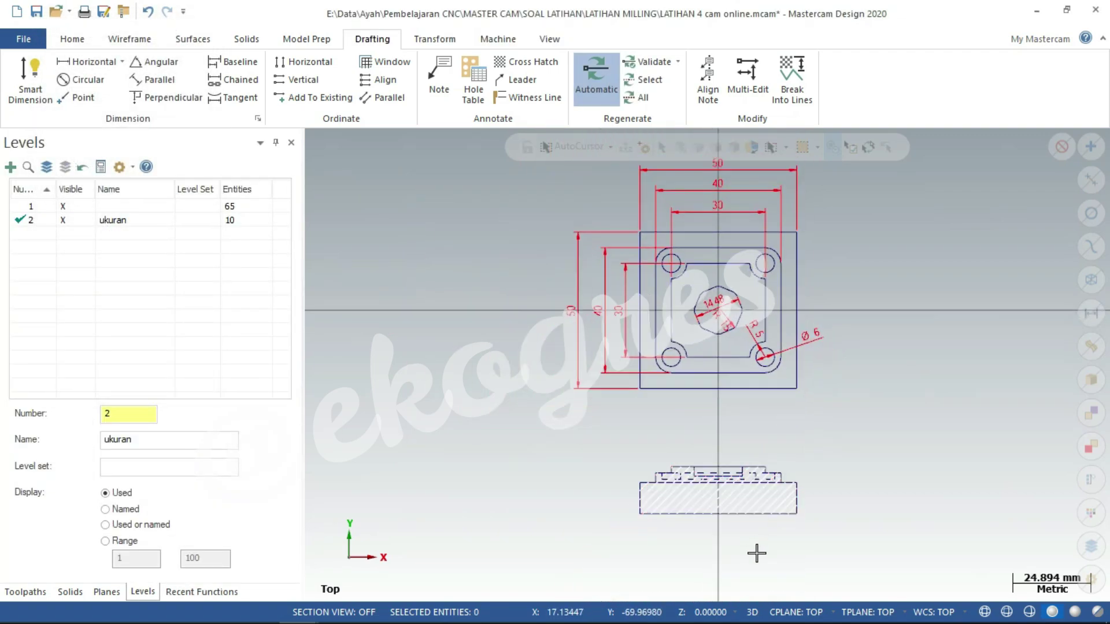
{"action": "scroll", "coordinate": [756, 549], "scroll_direction": "up", "scroll_amount": 2}
{"action": "scroll", "coordinate": [756, 552], "scroll_direction": "up", "scroll_amount": 1}
{"action": "scroll", "coordinate": [756, 551], "scroll_direction": "up", "scroll_amount": 1}
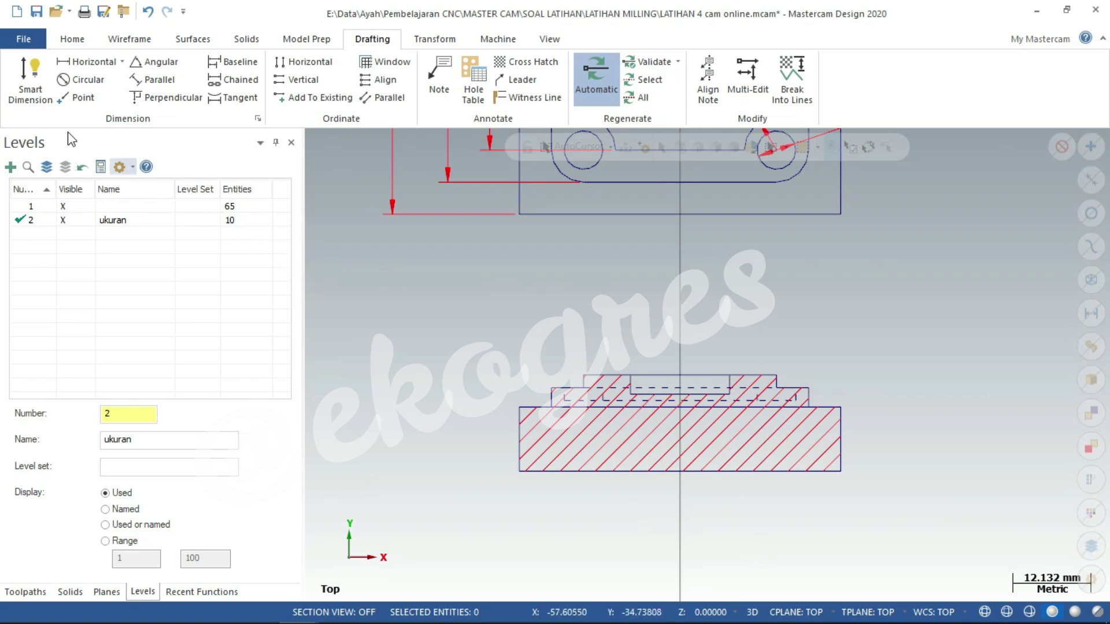
- Add the 2 mm and 3 mm height dimensions on the section view's left side
{"action": "left_click", "coordinate": [28, 93]}
{"action": "scroll", "coordinate": [596, 307], "scroll_direction": "up", "scroll_amount": 1}
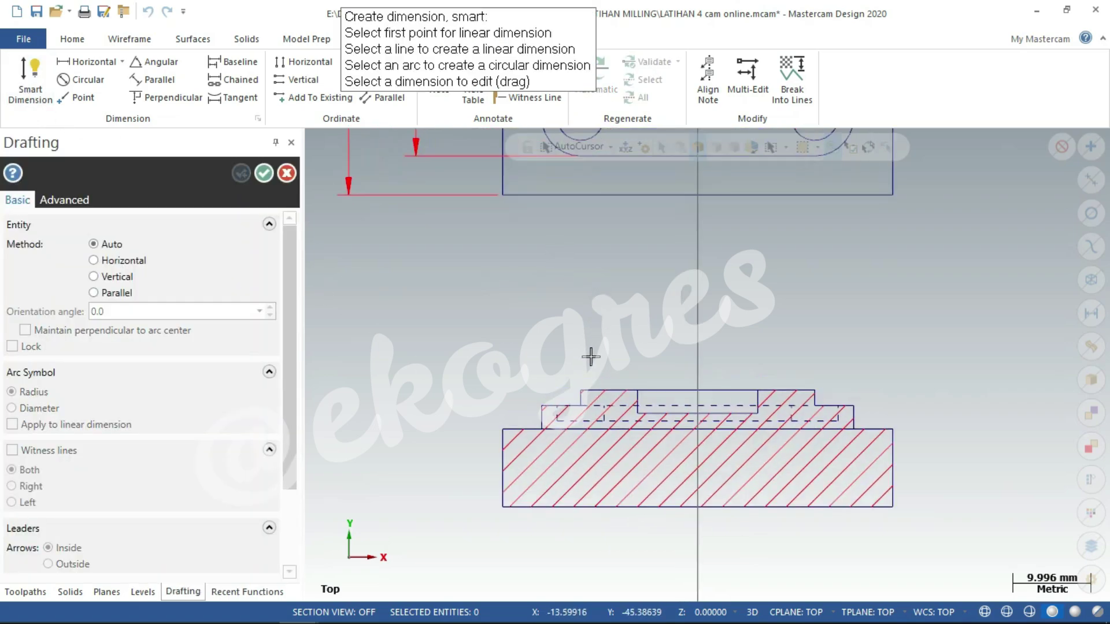
{"action": "left_click", "coordinate": [580, 390]}
{"action": "left_click", "coordinate": [542, 407]}
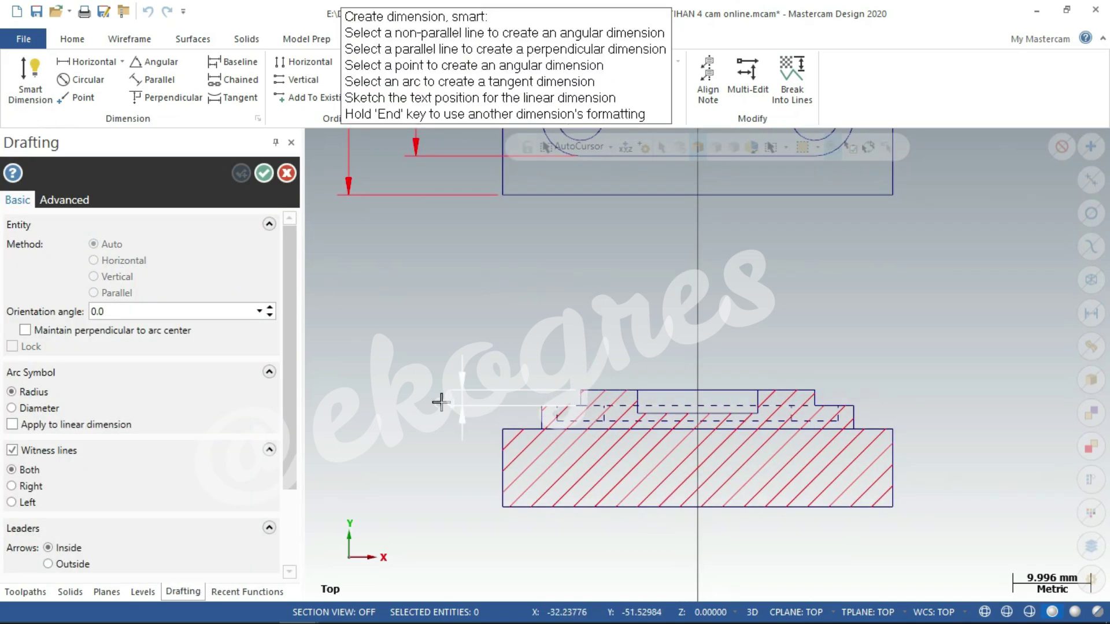
{"action": "left_click", "coordinate": [467, 405]}
{"action": "left_click", "coordinate": [542, 406]}
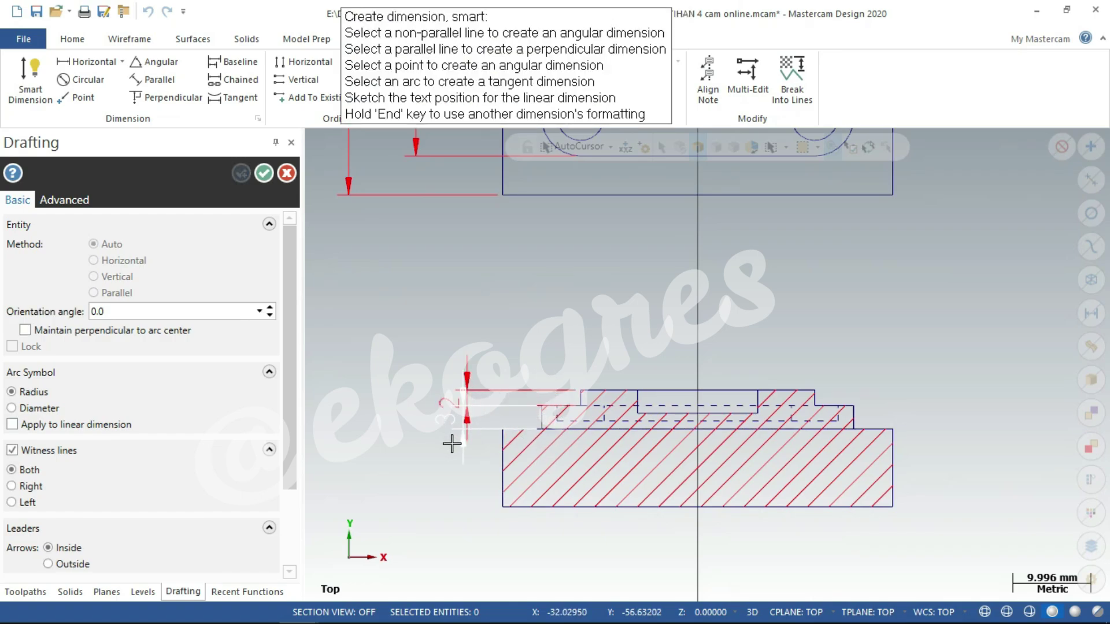
{"action": "left_click", "coordinate": [406, 446]}
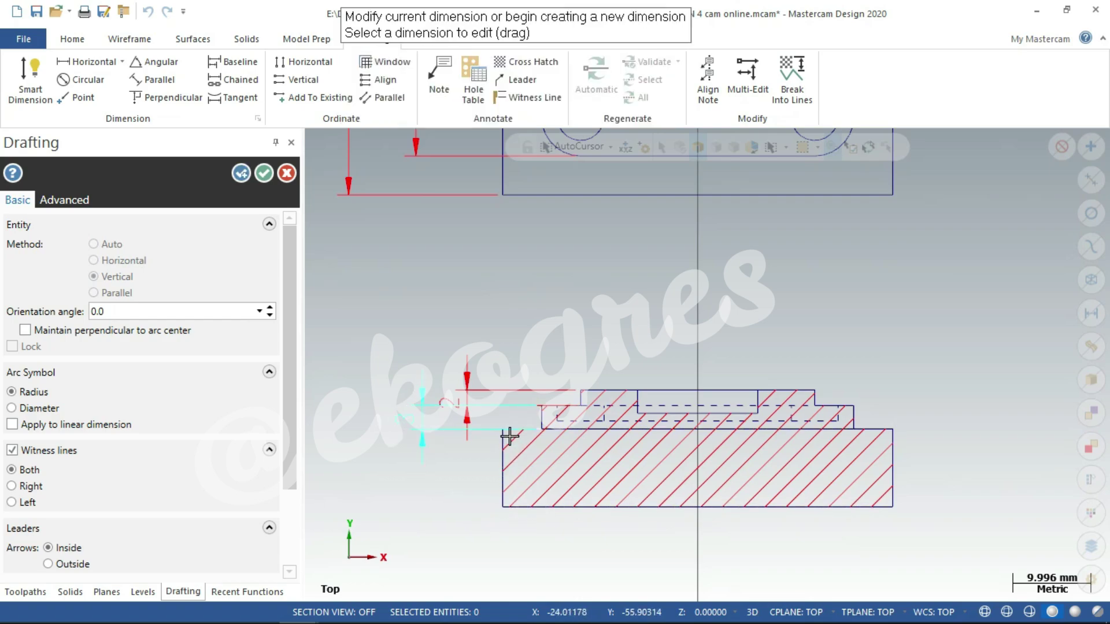
- Add the 15 mm overall height dimension on the left of the section view
{"action": "left_click", "coordinate": [542, 429]}
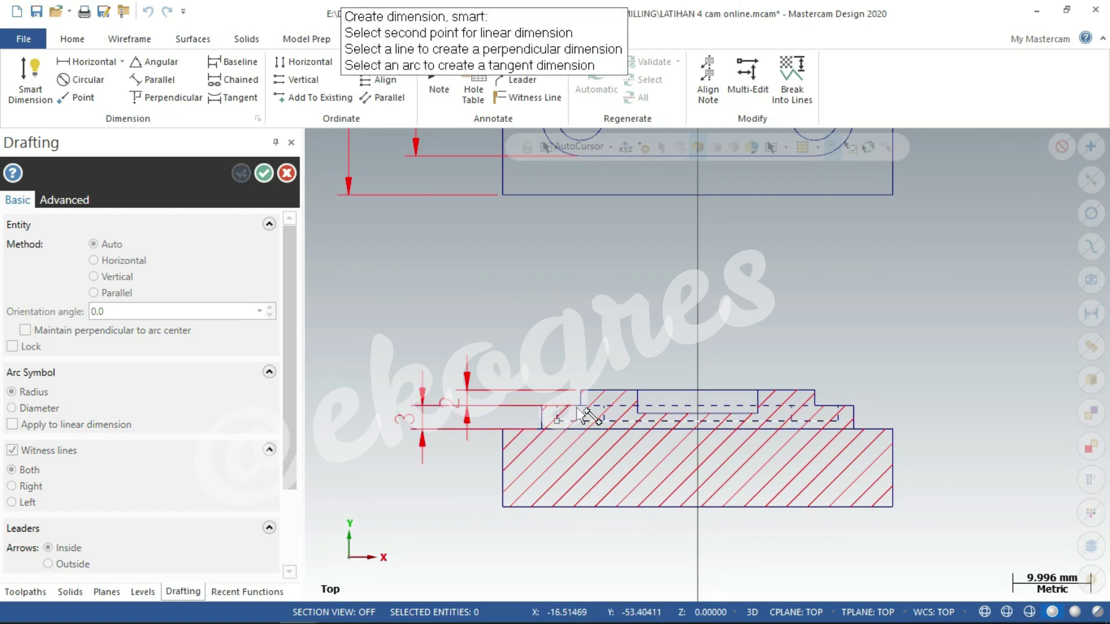
{"action": "left_click", "coordinate": [581, 392]}
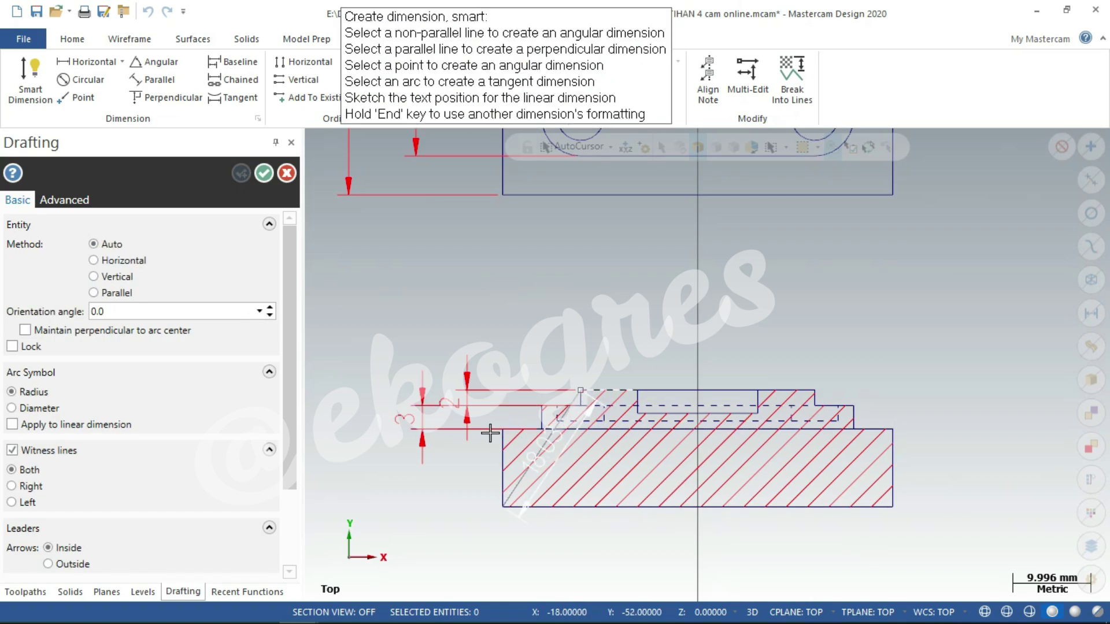
{"action": "left_click", "coordinate": [366, 437]}
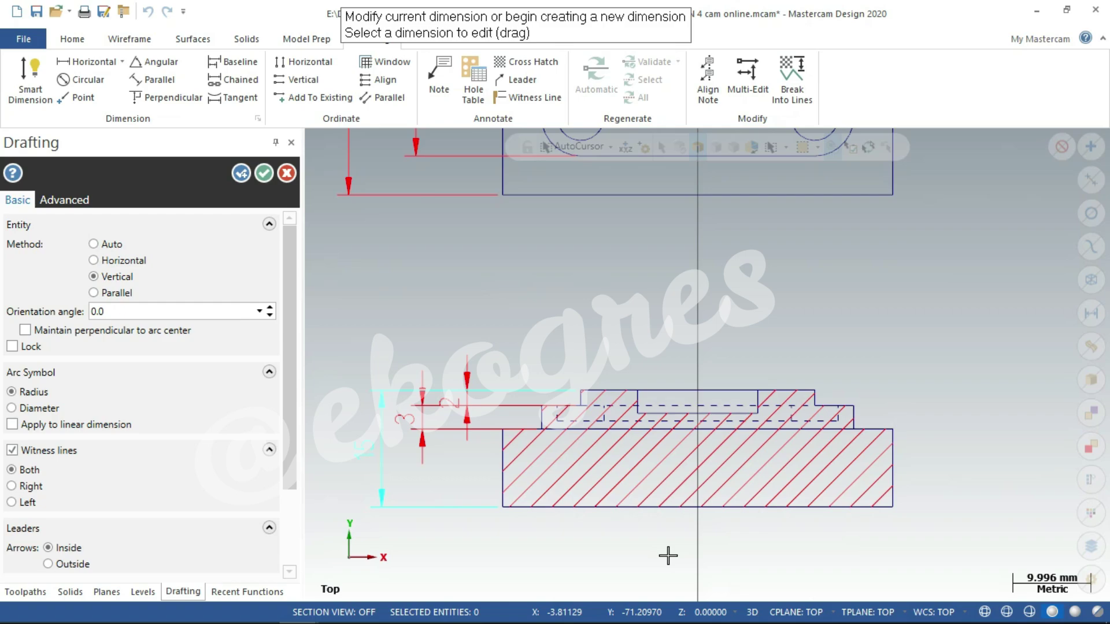
{"action": "scroll", "coordinate": [965, 396], "scroll_direction": "up", "scroll_amount": 2}
{"action": "scroll", "coordinate": [965, 396], "scroll_direction": "up", "scroll_amount": 1}
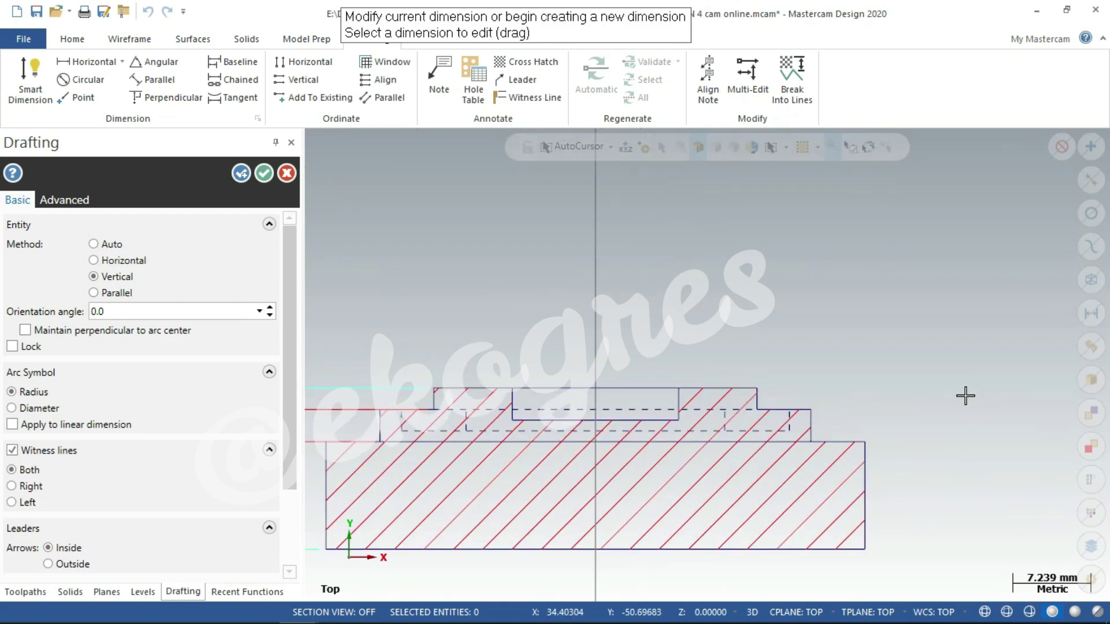
{"action": "scroll", "coordinate": [804, 438], "scroll_direction": "up", "scroll_amount": 1}
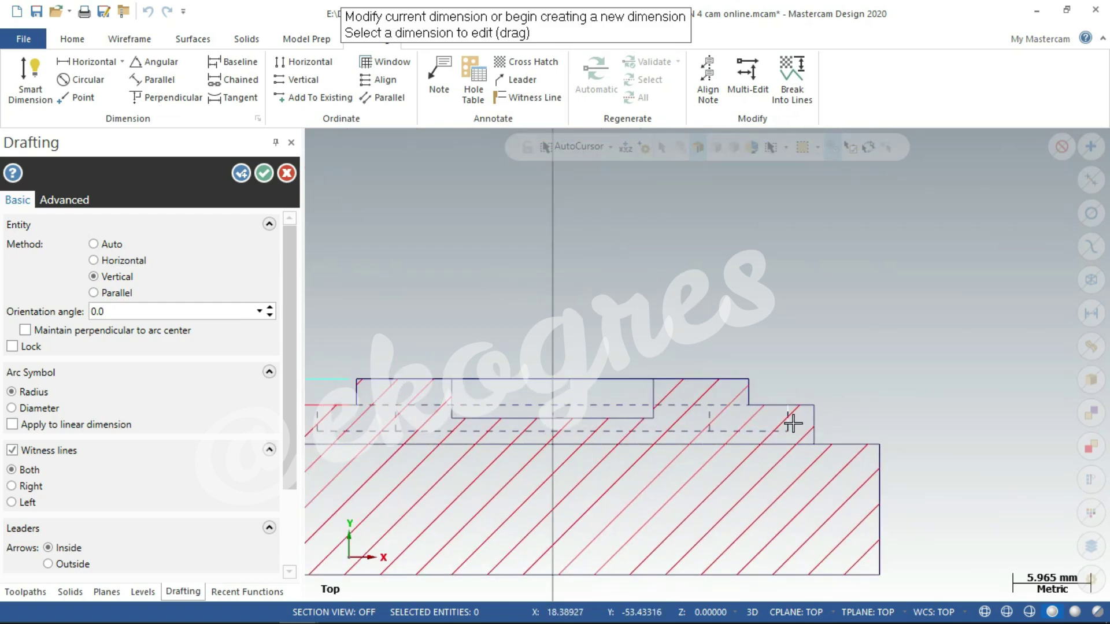
{"action": "scroll", "coordinate": [792, 424], "scroll_direction": "up", "scroll_amount": 1}
{"action": "scroll", "coordinate": [792, 424], "scroll_direction": "up", "scroll_amount": 1}
- Add the 2 mm step height on the section view's right side and finish
{"action": "left_click", "coordinate": [788, 424]}
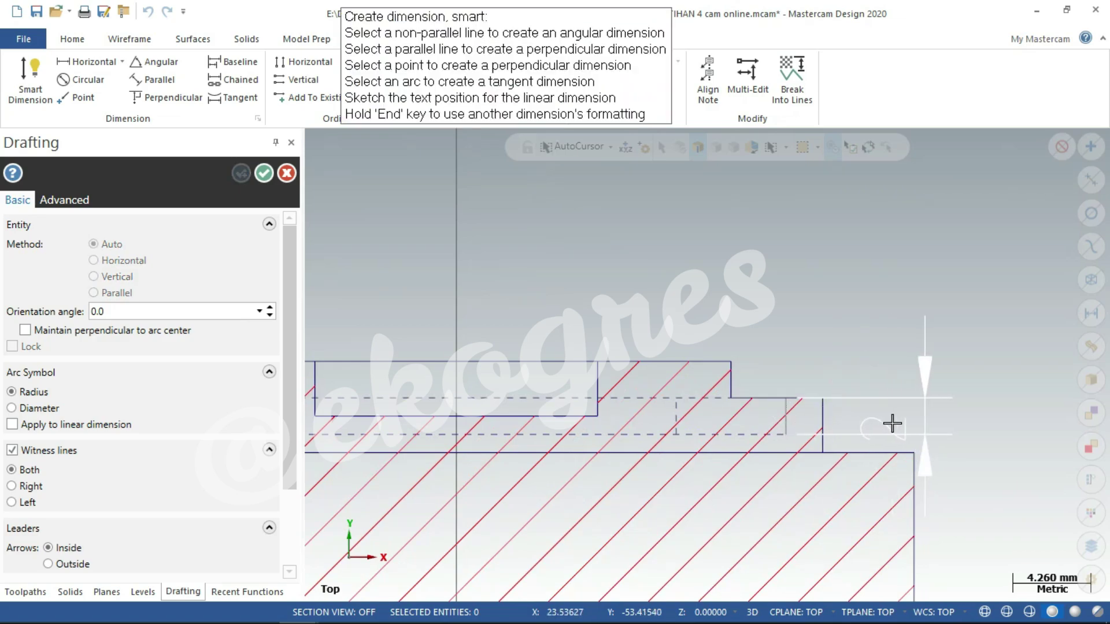
{"action": "scroll", "coordinate": [830, 354], "scroll_direction": "down", "scroll_amount": 1}
{"action": "scroll", "coordinate": [831, 354], "scroll_direction": "down", "scroll_amount": 2}
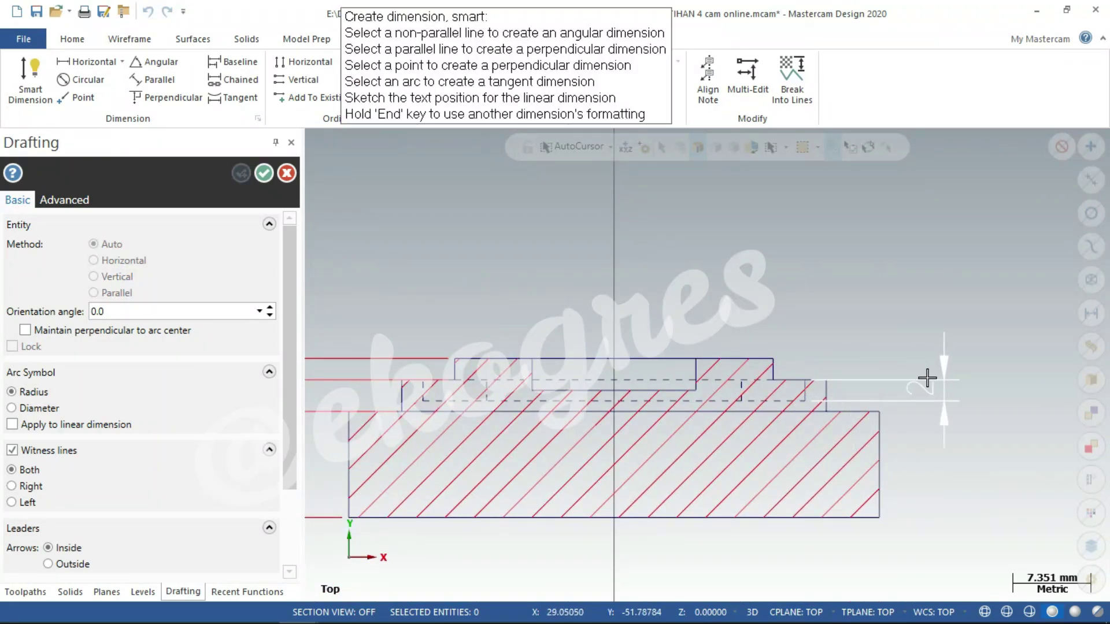
{"action": "left_click", "coordinate": [919, 377]}
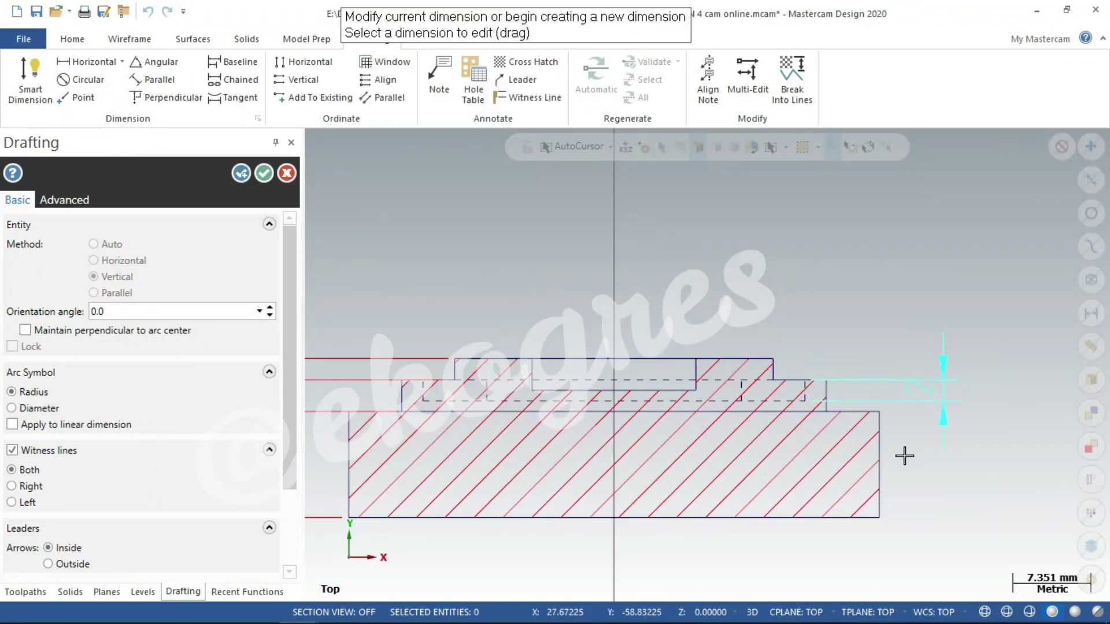
{"action": "scroll", "coordinate": [830, 527], "scroll_direction": "down", "scroll_amount": 1}
{"action": "scroll", "coordinate": [852, 548], "scroll_direction": "down", "scroll_amount": 1}
{"action": "scroll", "coordinate": [864, 567], "scroll_direction": "down", "scroll_amount": 2}
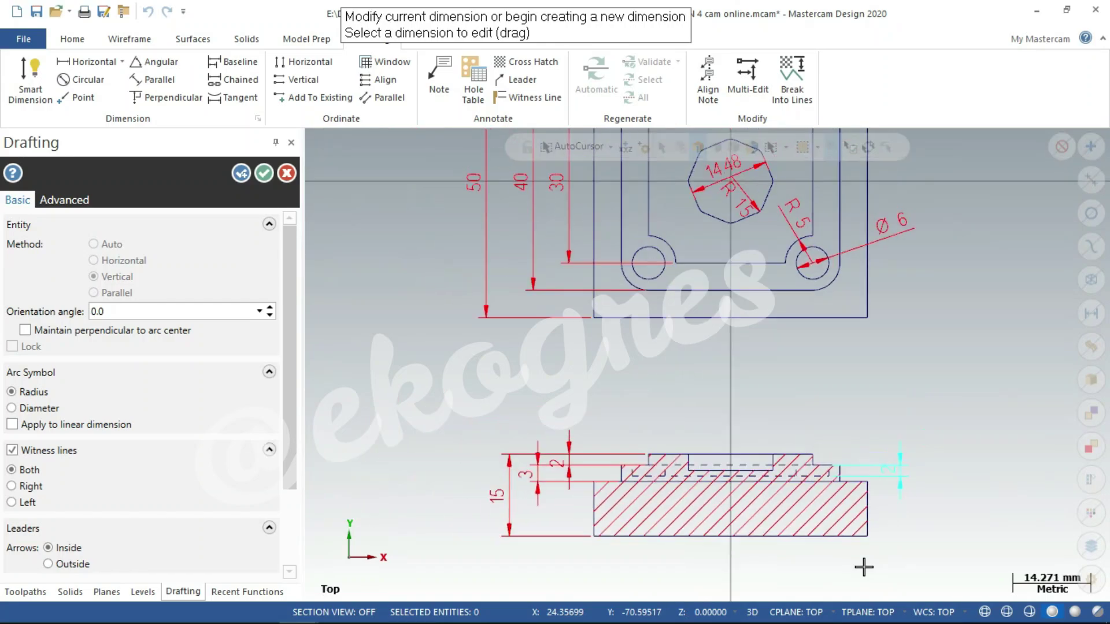
{"action": "scroll", "coordinate": [830, 540], "scroll_direction": "down", "scroll_amount": 1}
{"action": "scroll", "coordinate": [746, 498], "scroll_direction": "down", "scroll_amount": 1}
{"action": "scroll", "coordinate": [734, 495], "scroll_direction": "down", "scroll_amount": 1}
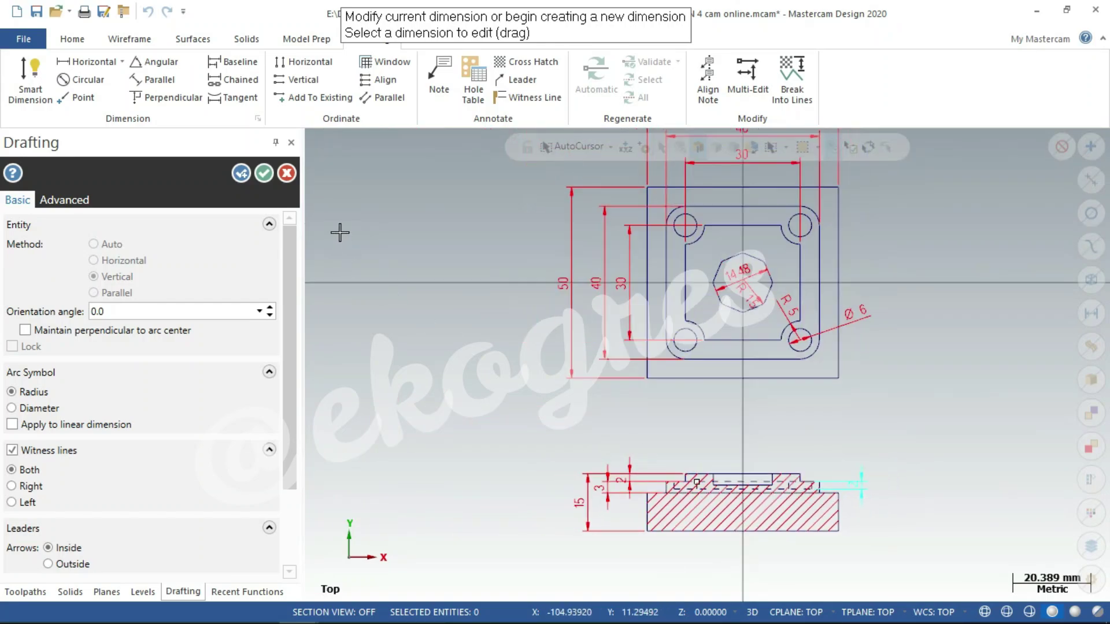
{"action": "left_click", "coordinate": [268, 175]}
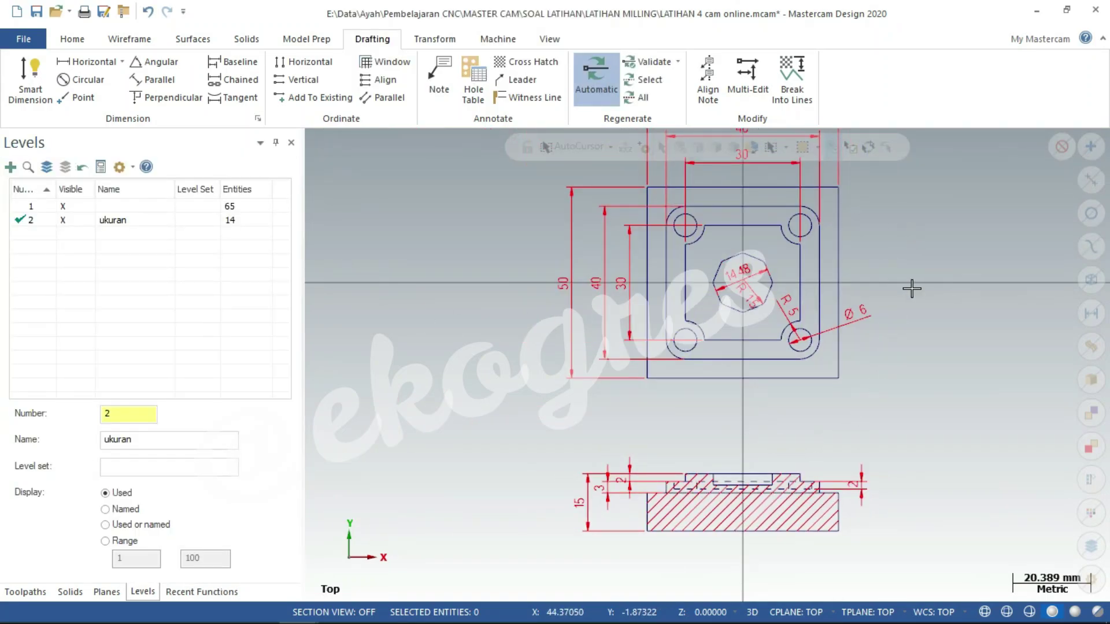
{"action": "scroll", "coordinate": [888, 237], "scroll_direction": "up", "scroll_amount": 2}
{"action": "scroll", "coordinate": [891, 239], "scroll_direction": "up", "scroll_amount": 2}
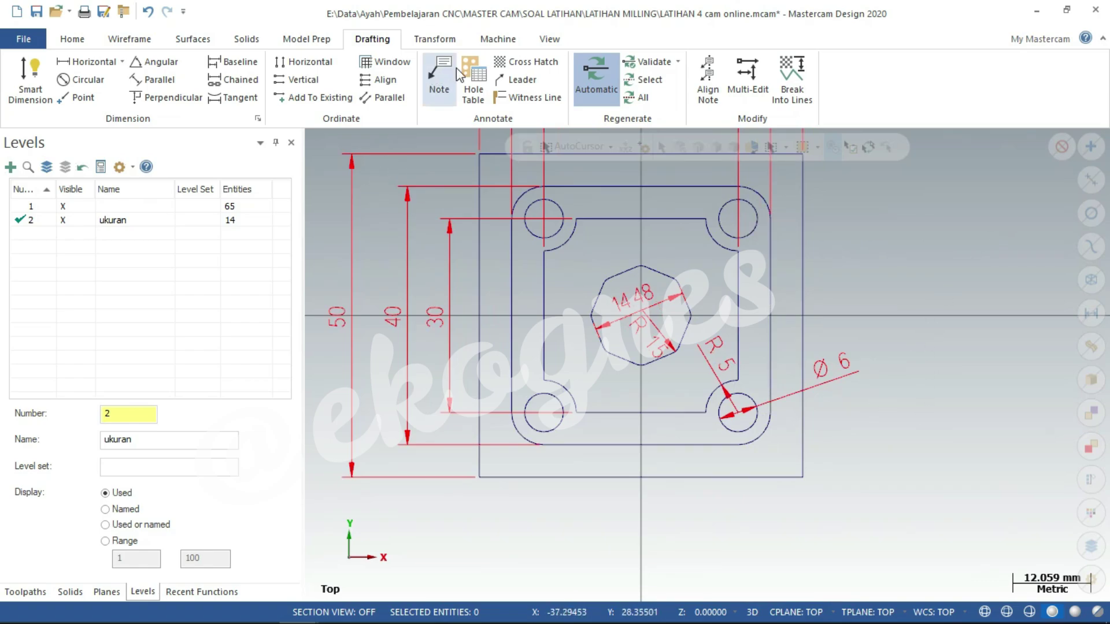
- Create a Label-type 'kedalaman 2mm' note whose leader arrow touches the upper-right hole
{"action": "left_click", "coordinate": [436, 78]}
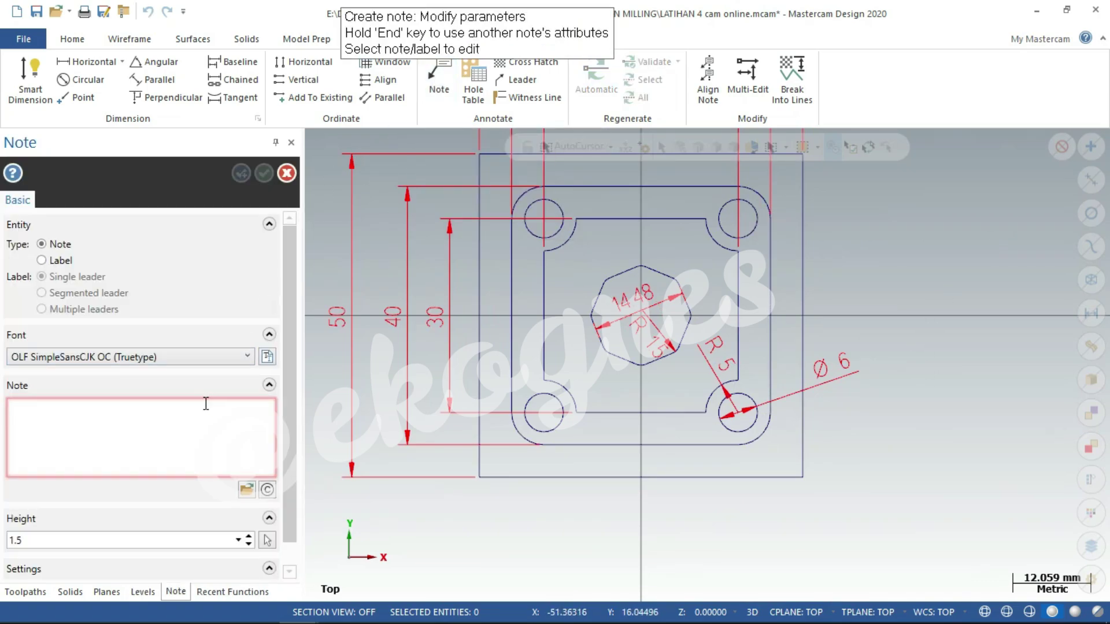
{"action": "type", "text": "ked"}
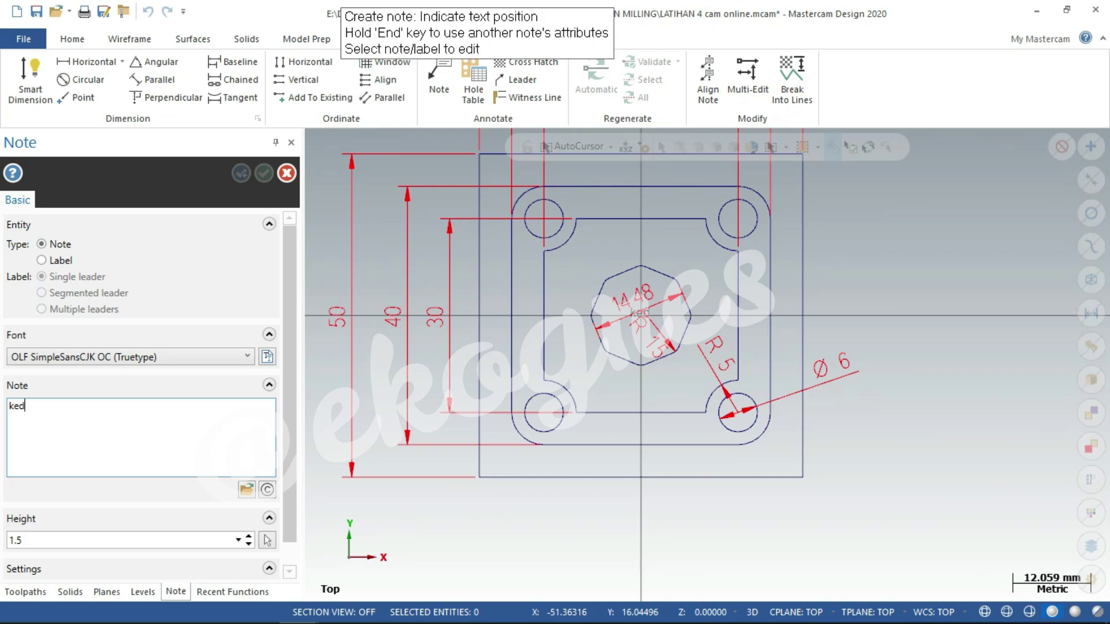
{"action": "type", "text": "ala"}
{"action": "type", "text": "man"}
{"action": "type", "text": " 2mm"}
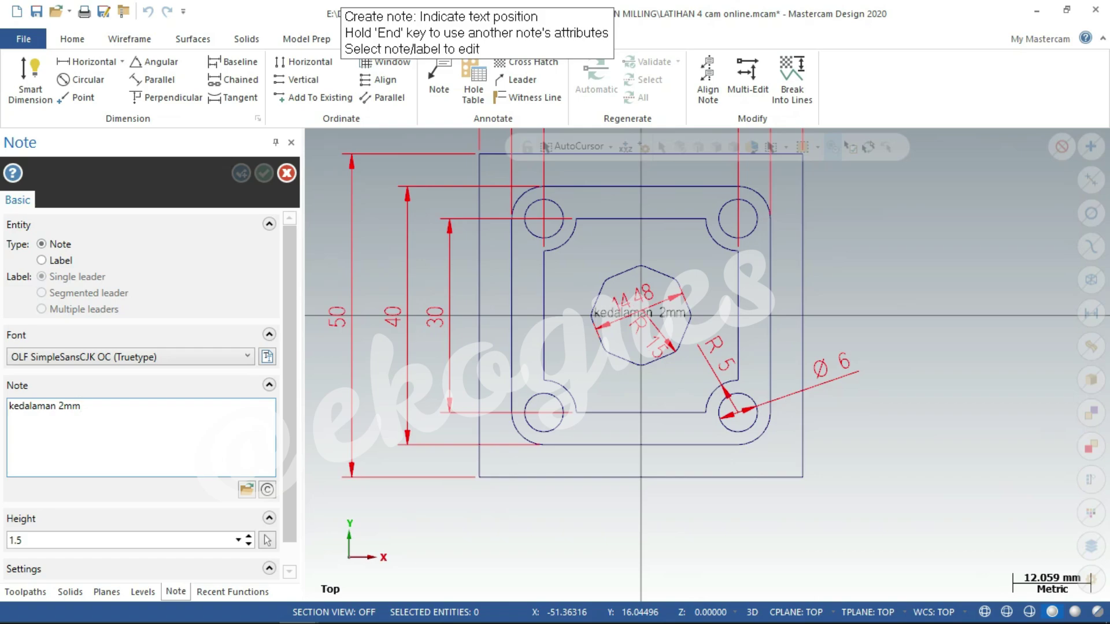
{"action": "left_click", "coordinate": [44, 262]}
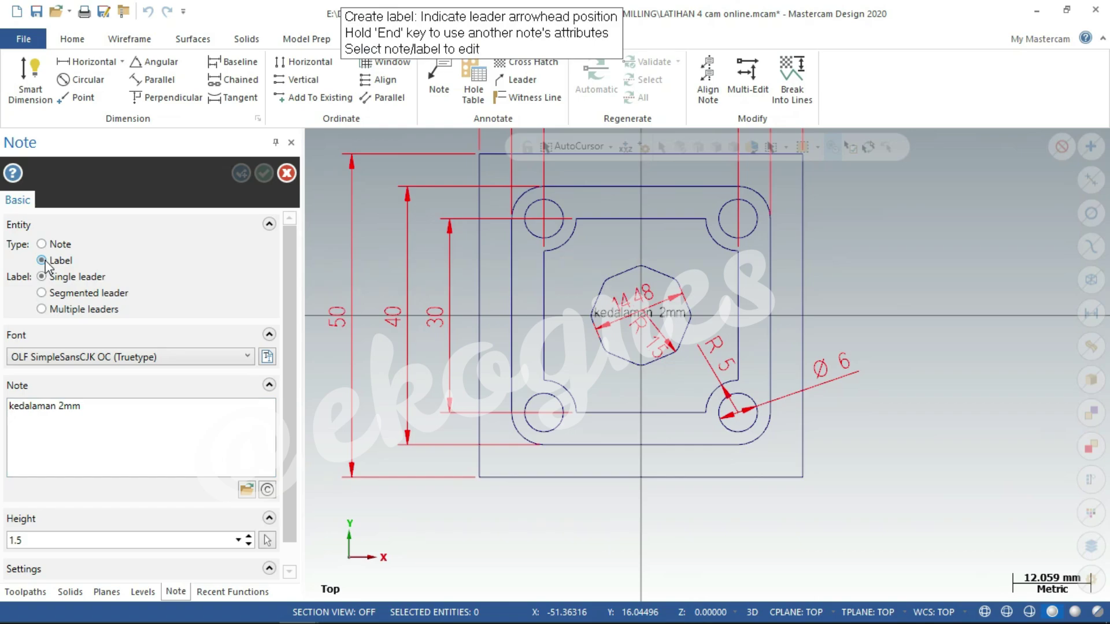
{"action": "scroll", "coordinate": [723, 516], "scroll_direction": "down", "scroll_amount": 2}
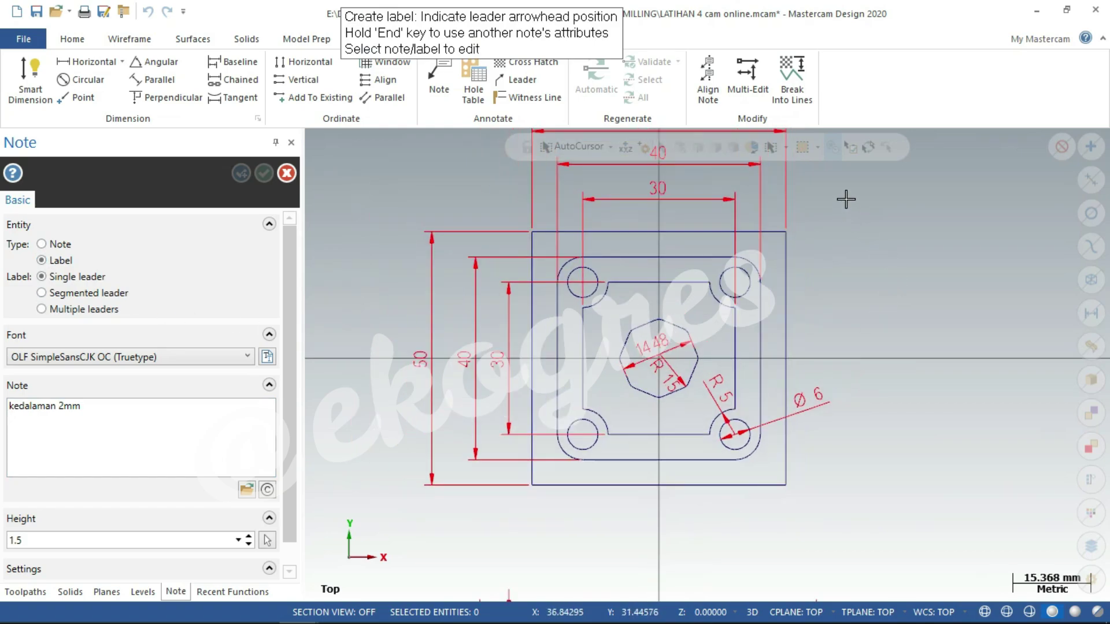
{"action": "scroll", "coordinate": [849, 216], "scroll_direction": "up", "scroll_amount": 3}
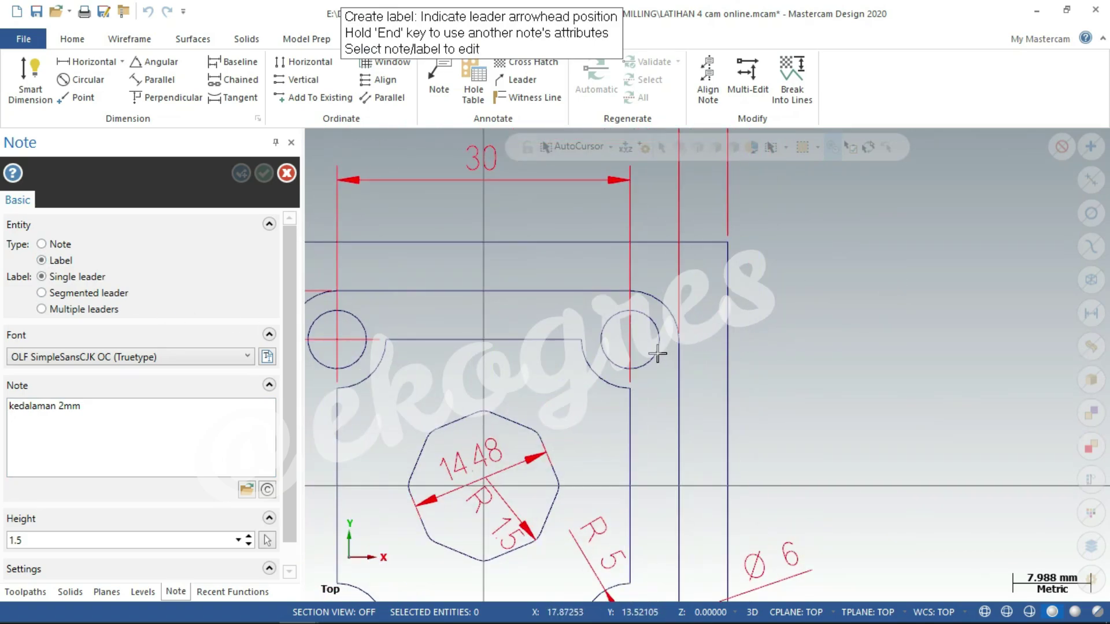
{"action": "left_click", "coordinate": [655, 323]}
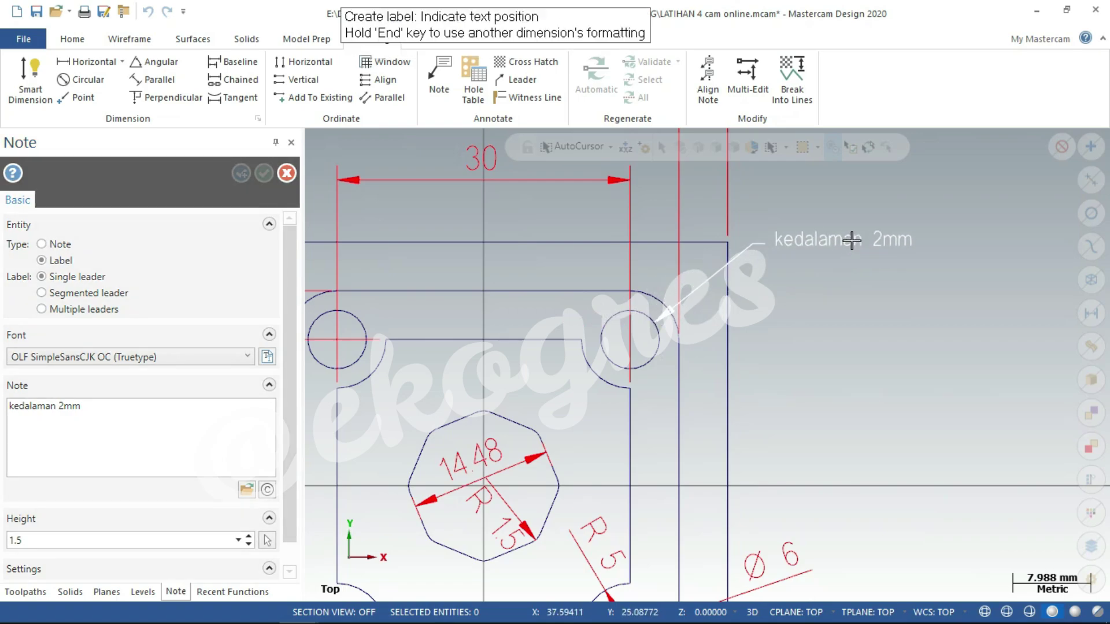
{"action": "left_click", "coordinate": [851, 233]}
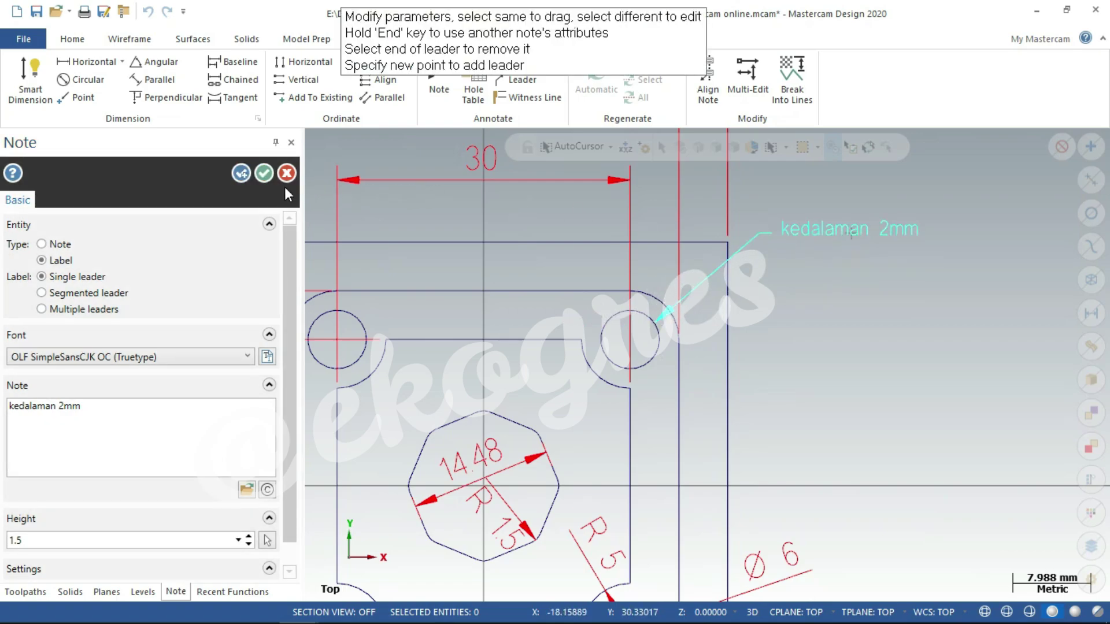
{"action": "left_click", "coordinate": [268, 171]}
{"action": "scroll", "coordinate": [805, 215], "scroll_direction": "down", "scroll_amount": 1}
{"action": "scroll", "coordinate": [807, 217], "scroll_direction": "down", "scroll_amount": 2}
{"action": "scroll", "coordinate": [807, 218], "scroll_direction": "down", "scroll_amount": 1}
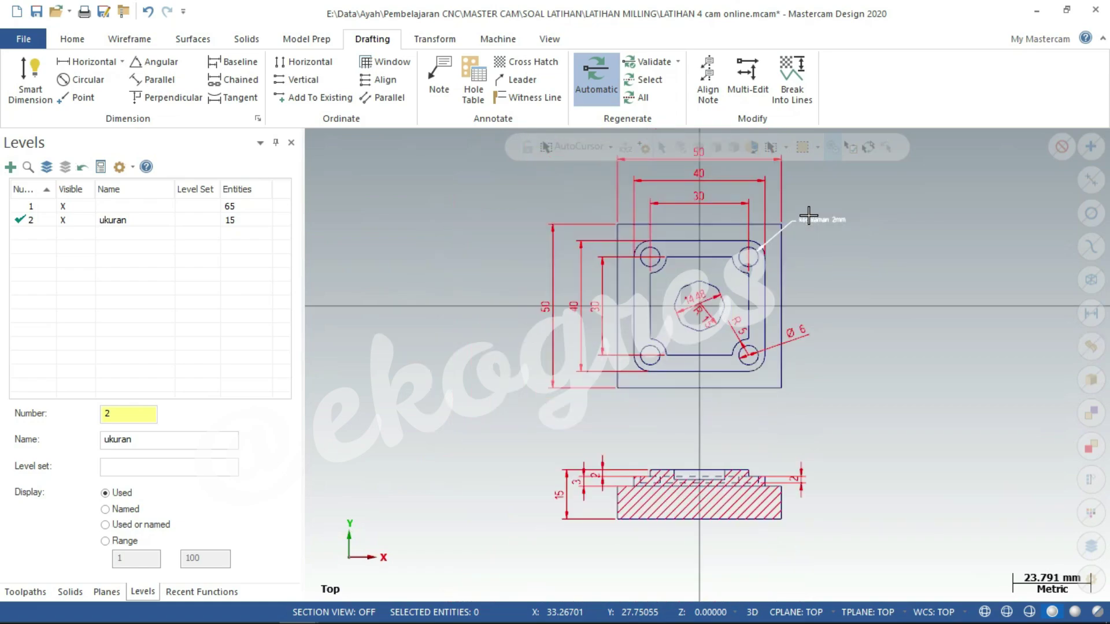
{"action": "scroll", "coordinate": [807, 218], "scroll_direction": "down", "scroll_amount": 1}
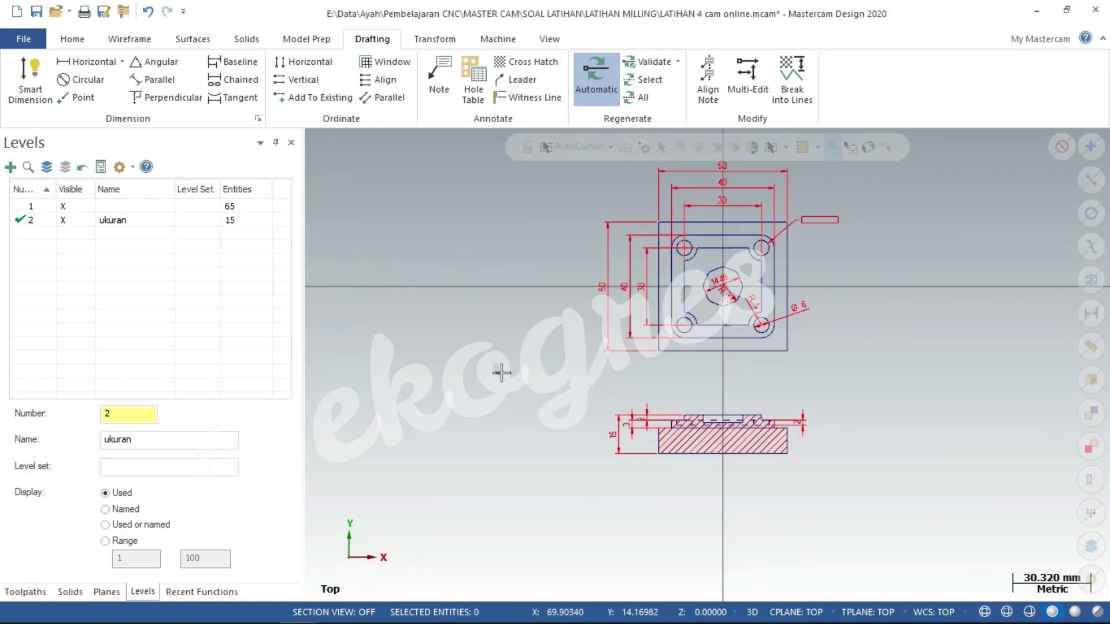
{"action": "scroll", "coordinate": [991, 241], "scroll_direction": "up", "scroll_amount": 1}
{"action": "scroll", "coordinate": [617, 376], "scroll_direction": "up", "scroll_amount": 1}
{"action": "scroll", "coordinate": [522, 404], "scroll_direction": "down", "scroll_amount": 1}
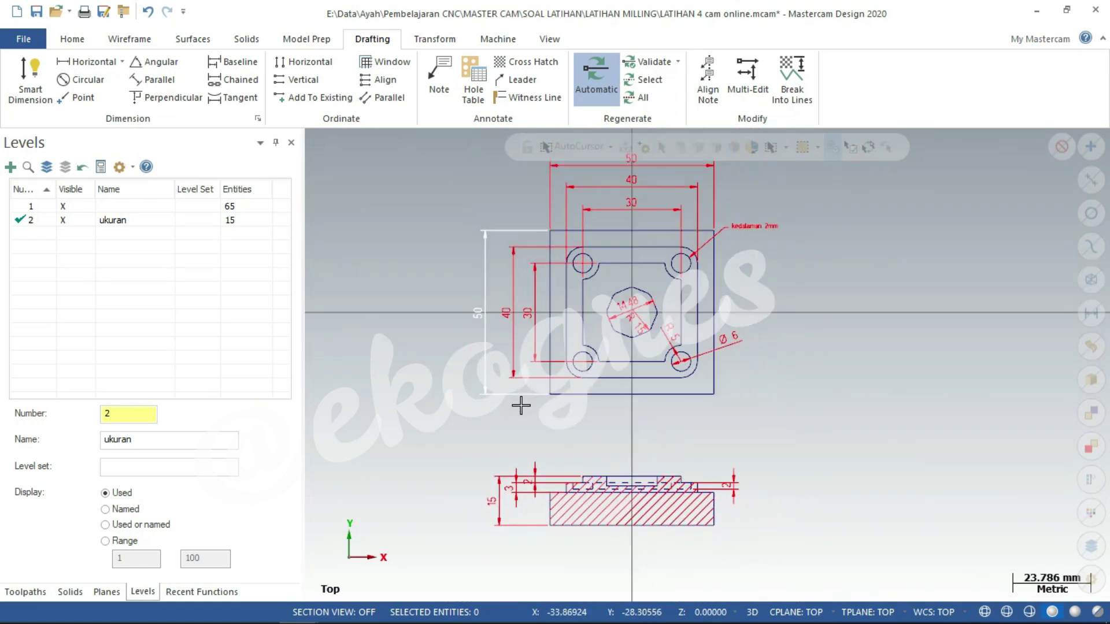
{"action": "key", "text": "ctrl+s"}
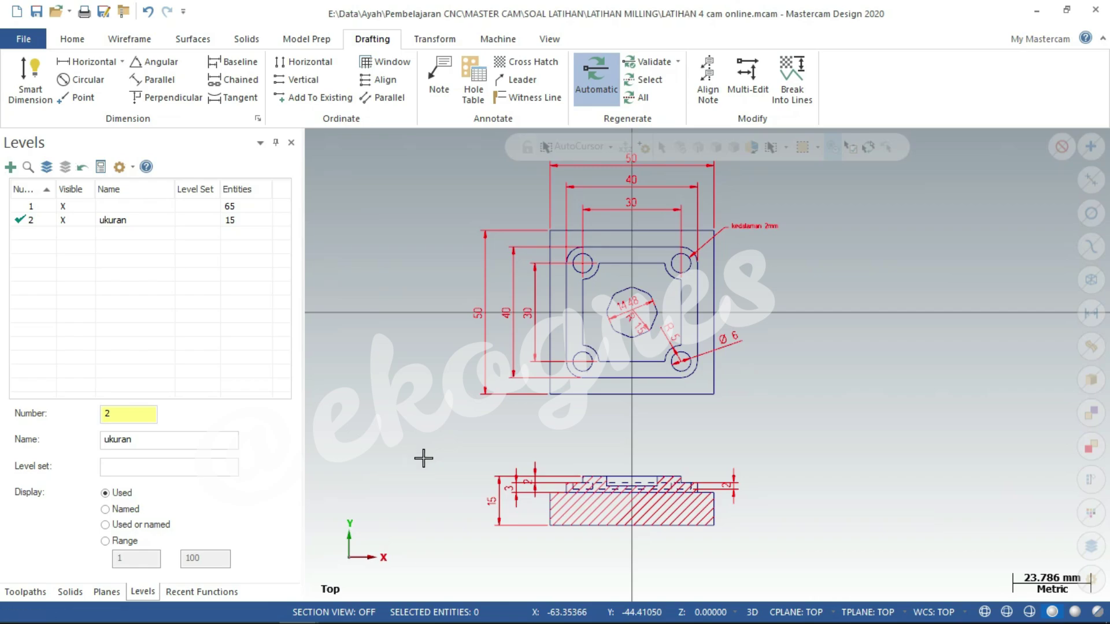
{"action": "left_click", "coordinate": [20, 208]}
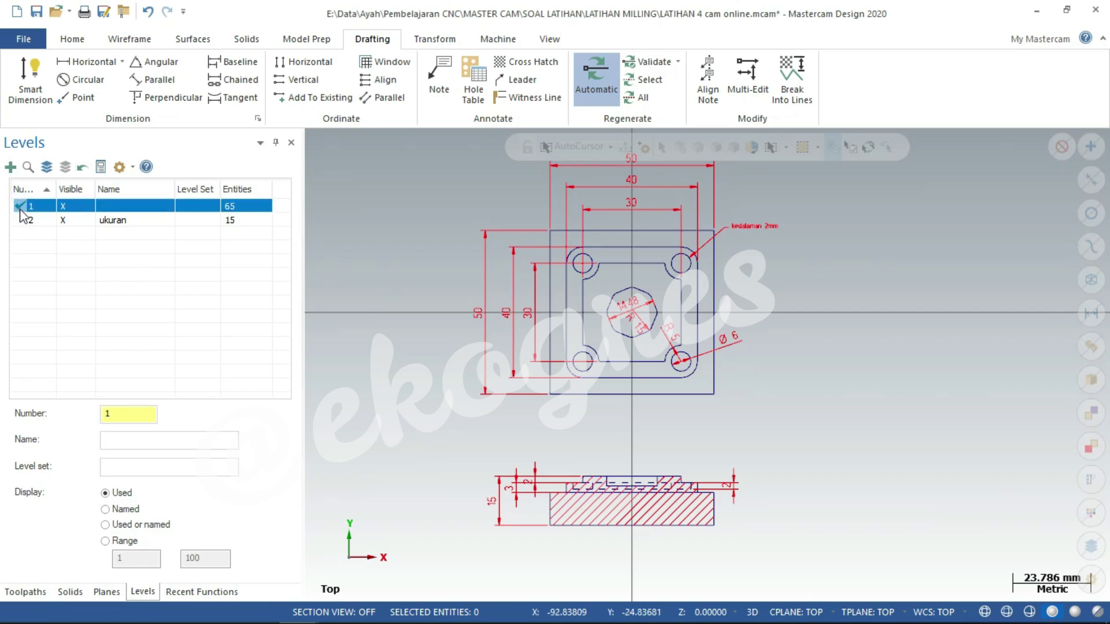
{"action": "left_click", "coordinate": [65, 220]}
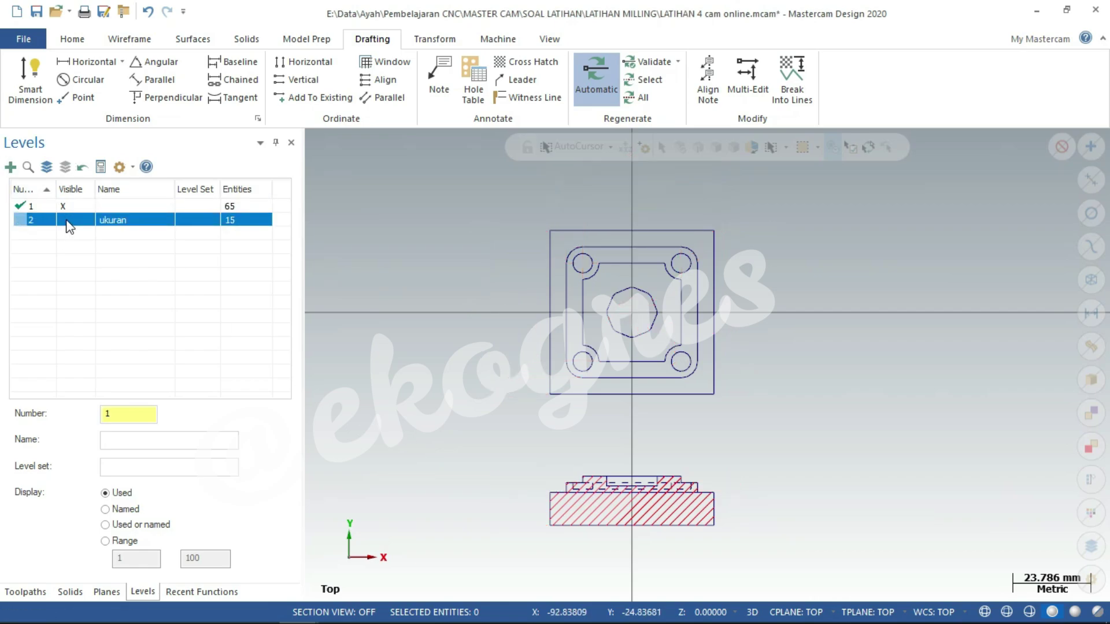
{"action": "left_click", "coordinate": [65, 220]}
{"action": "left_click", "coordinate": [64, 220]}
{"action": "left_click", "coordinate": [65, 220]}
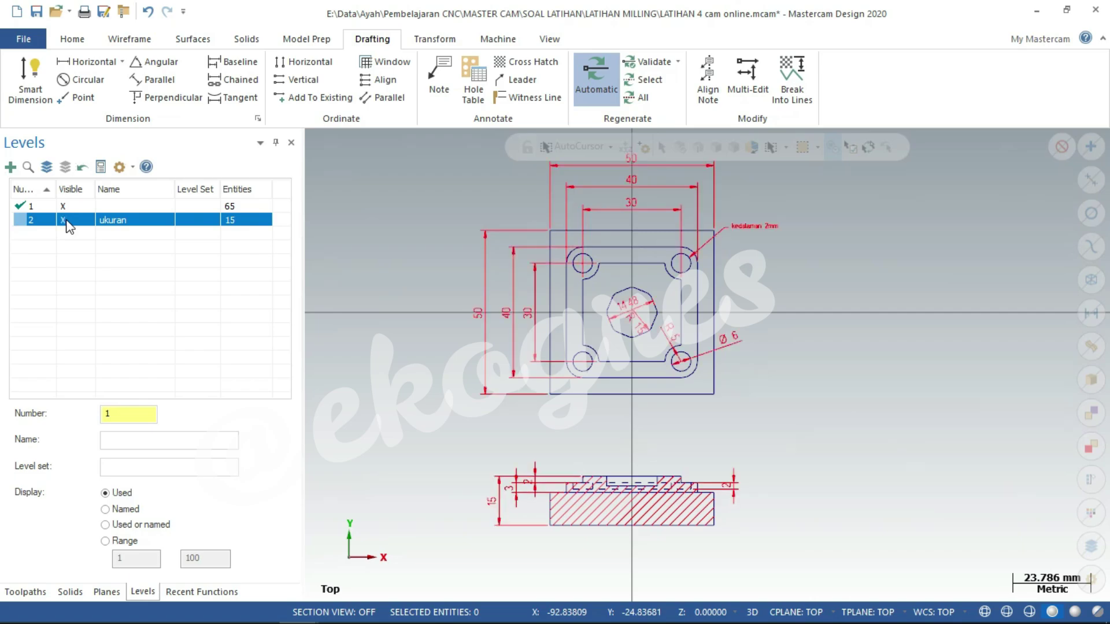
{"action": "left_click", "coordinate": [21, 207]}
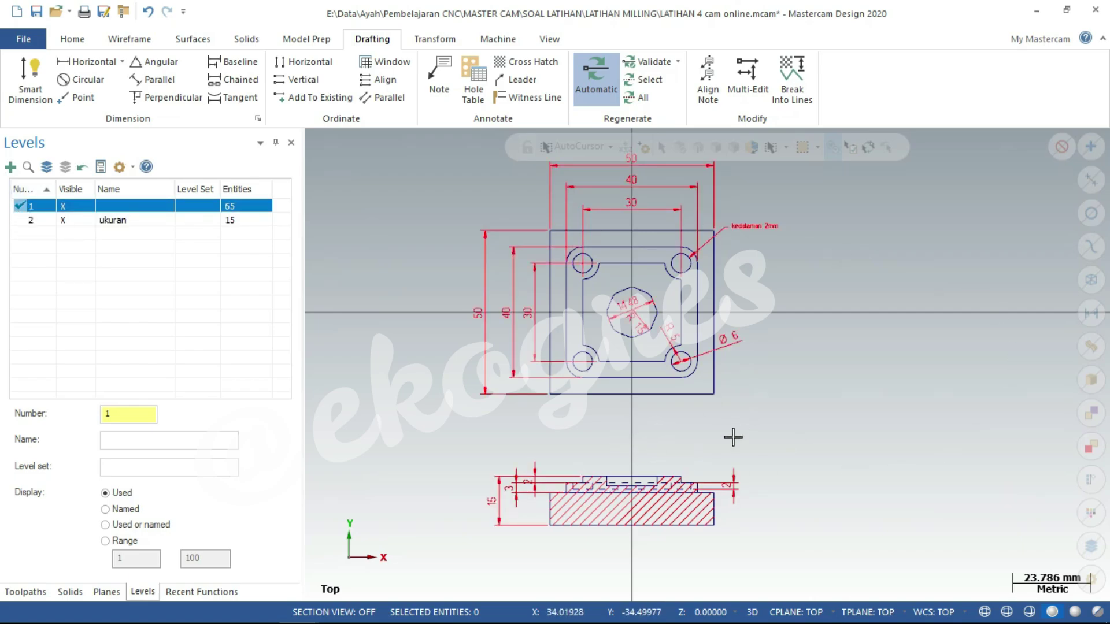
{"action": "scroll", "coordinate": [658, 452], "scroll_direction": "down", "scroll_amount": 1}
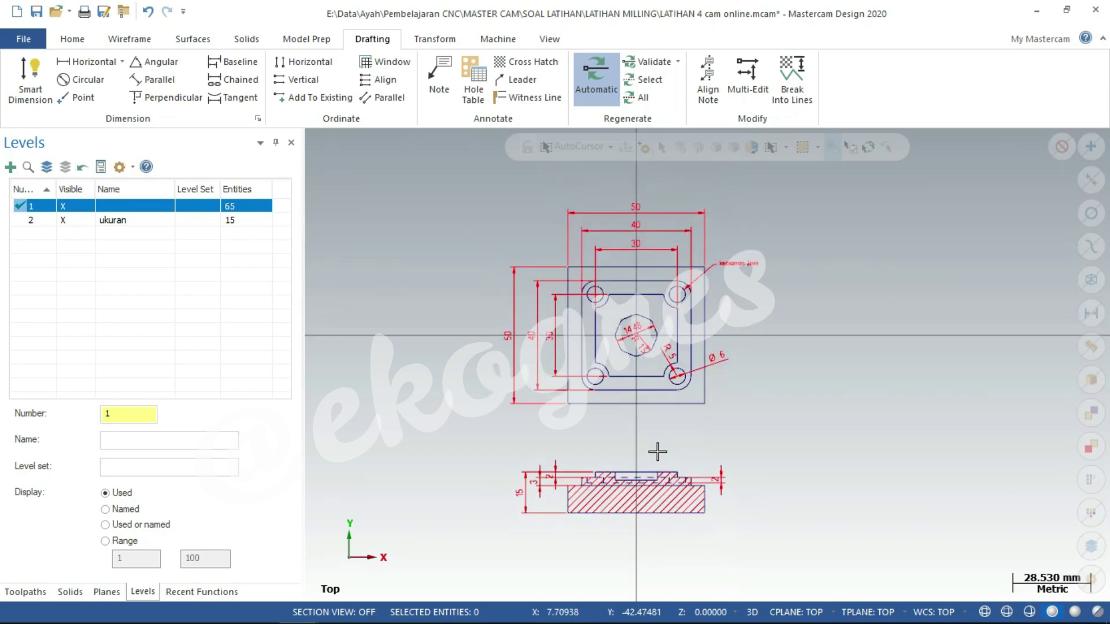
{"action": "scroll", "coordinate": [657, 451], "scroll_direction": "up", "scroll_amount": 1}
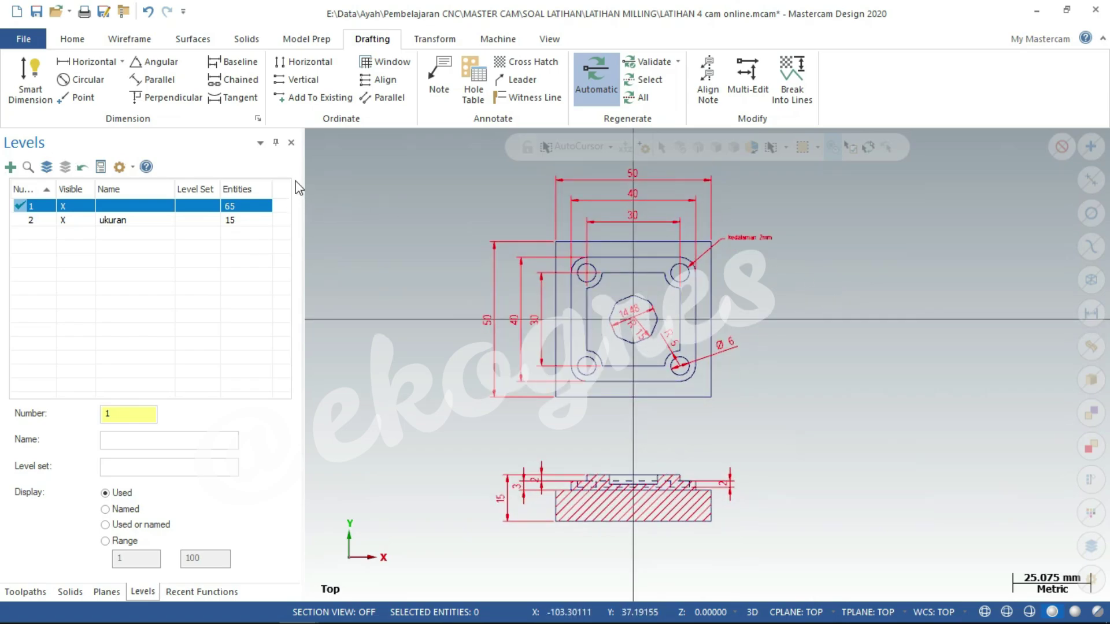
- Accept the Drafting Options unchanged and save the part file with Ctrl+S
{"action": "left_click", "coordinate": [261, 122]}
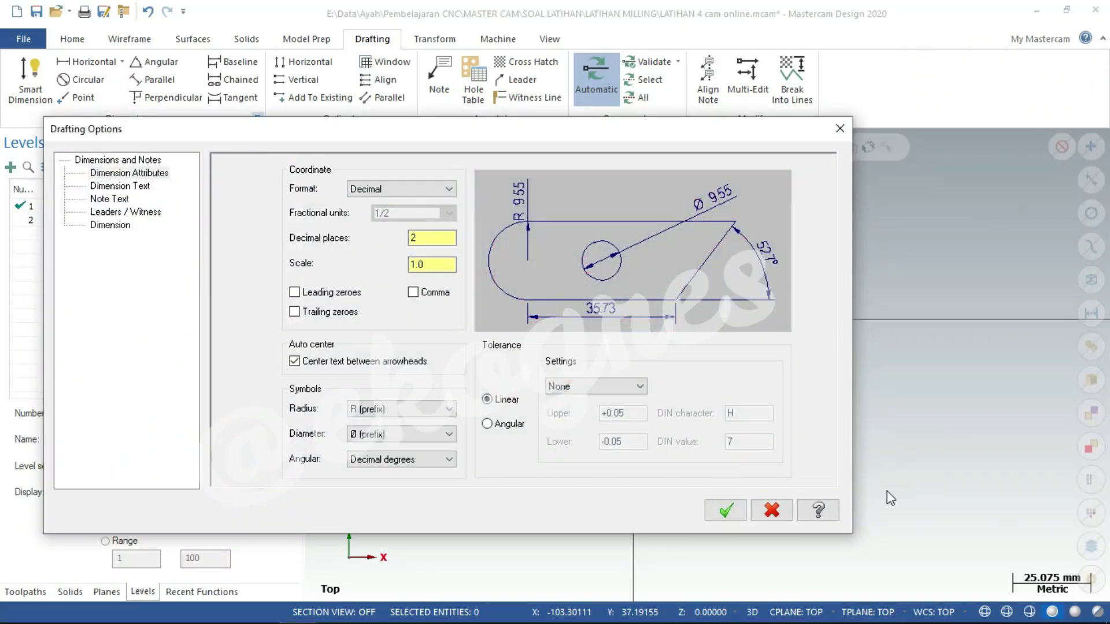
{"action": "left_click", "coordinate": [726, 511]}
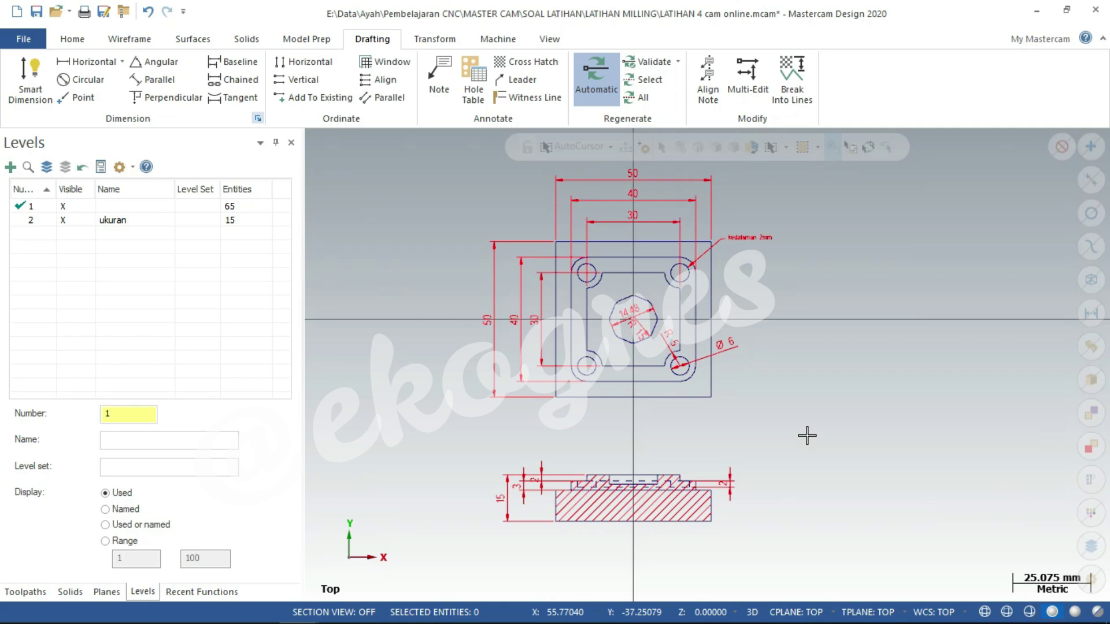
{"action": "key", "text": "ctrl+s"}
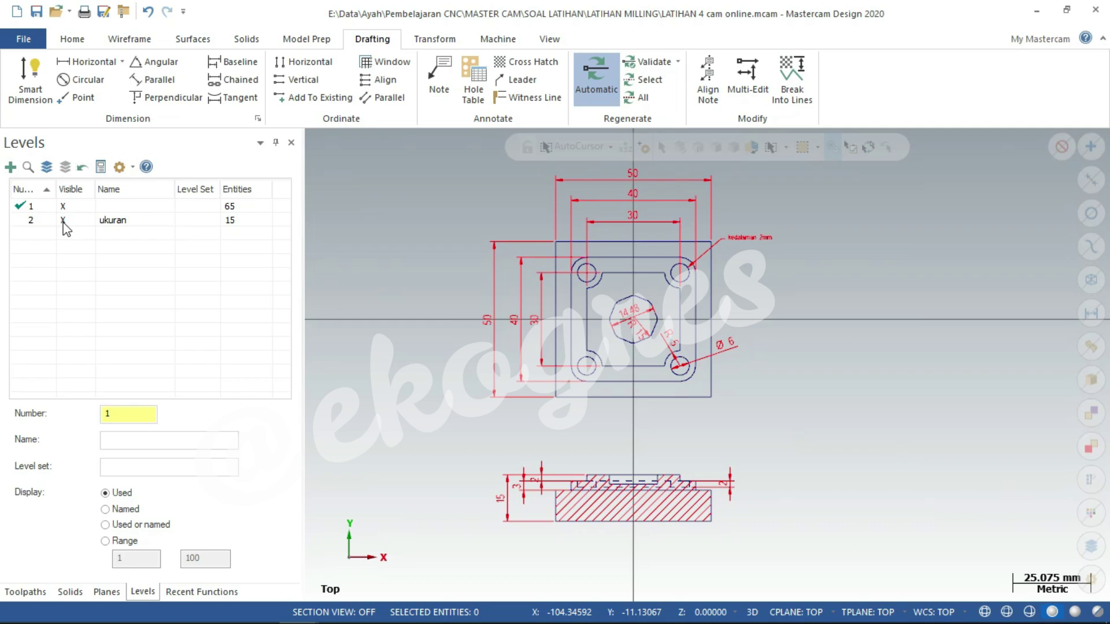
- Hide level 2 'ukuran' and show the Toolpaths manager
{"action": "left_click", "coordinate": [64, 222]}
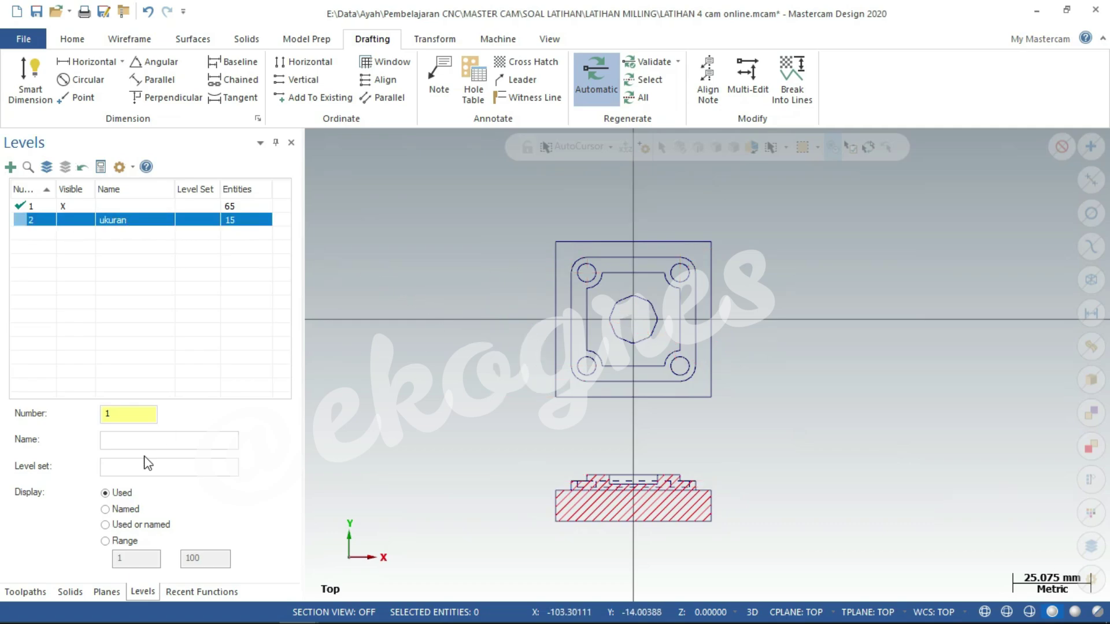
{"action": "left_click", "coordinate": [34, 591]}
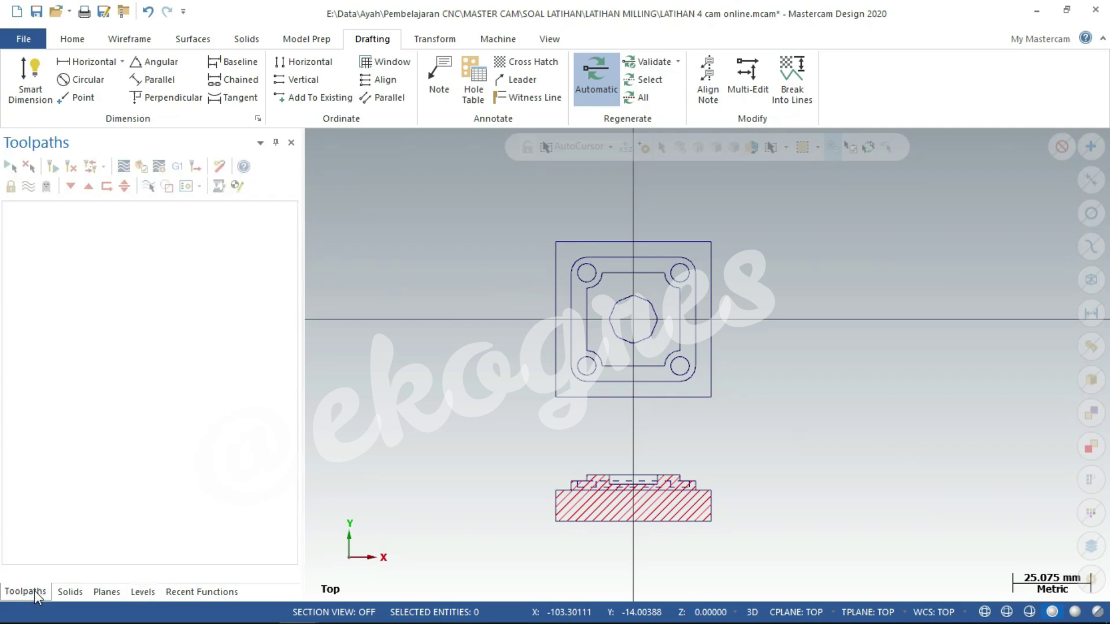
- Assign the default Mill machine and expand Machine Group-1 properties
{"action": "left_click", "coordinate": [507, 44]}
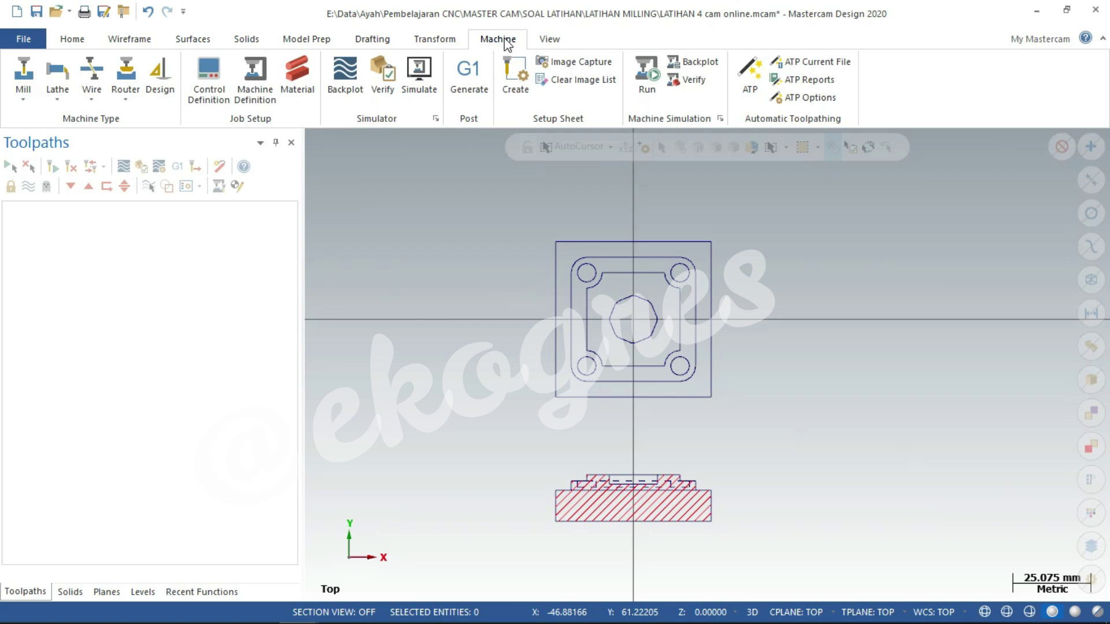
{"action": "left_click", "coordinate": [29, 102]}
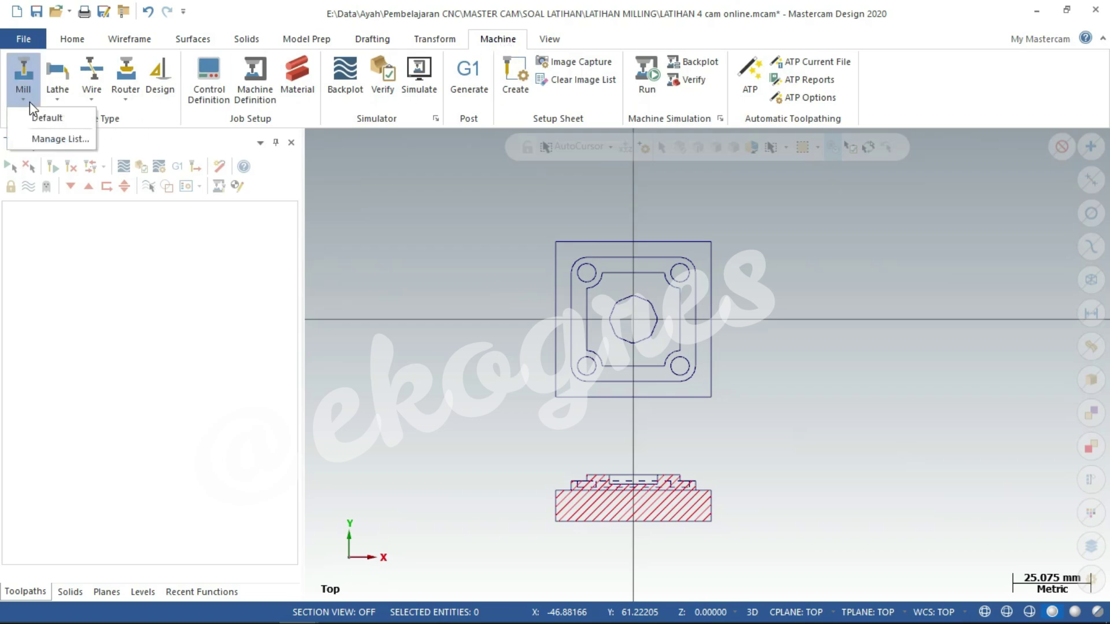
{"action": "left_click", "coordinate": [53, 118]}
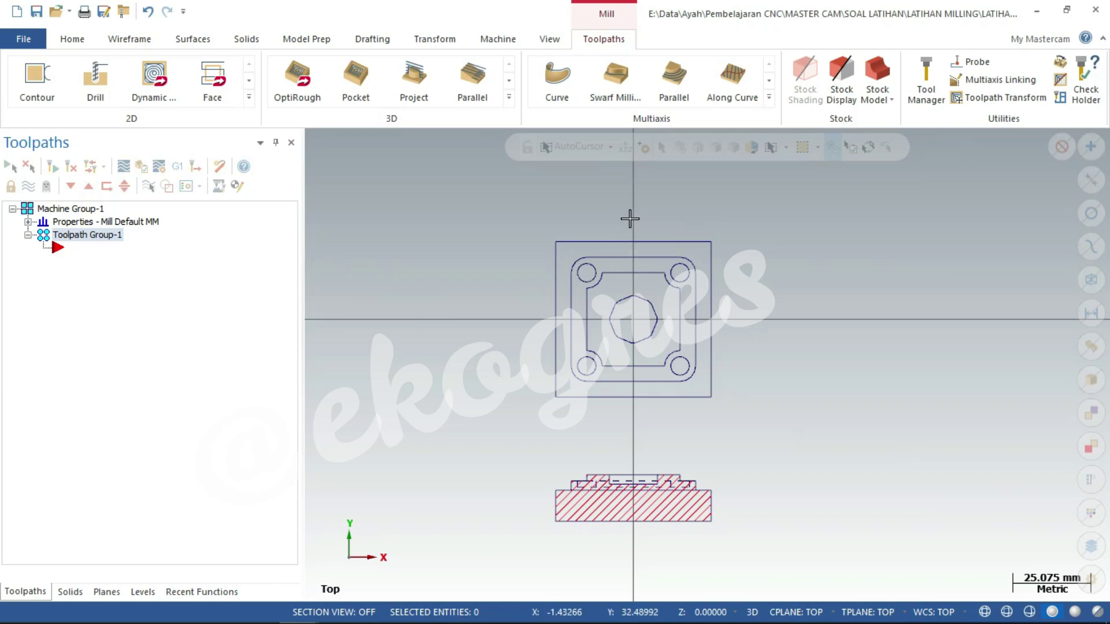
{"action": "scroll", "coordinate": [630, 216], "scroll_direction": "up", "scroll_amount": 2}
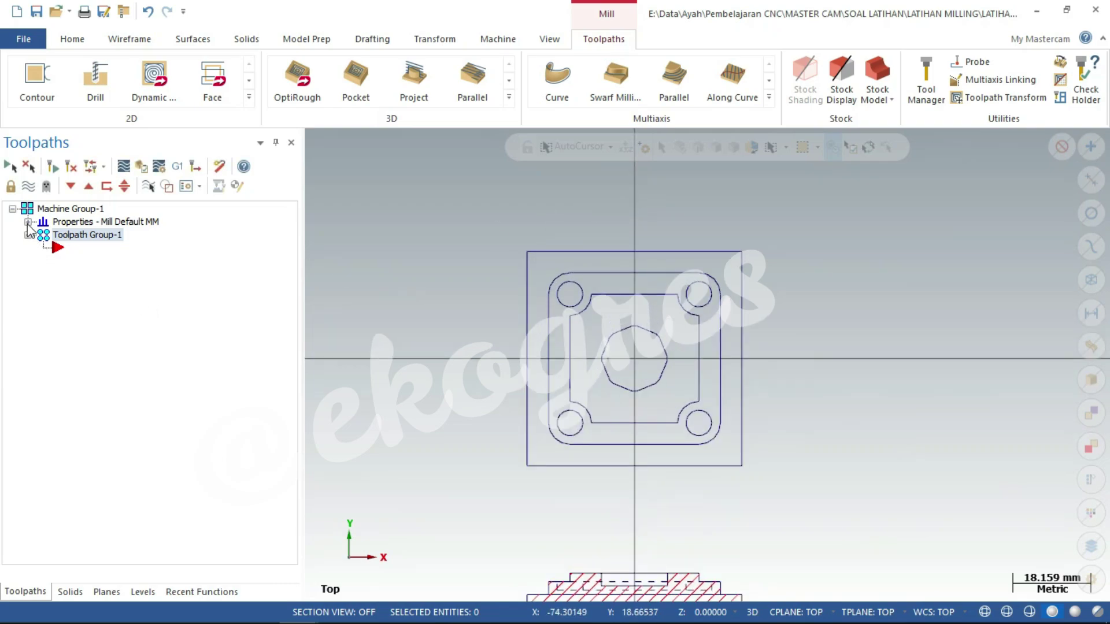
{"action": "left_click", "coordinate": [27, 222]}
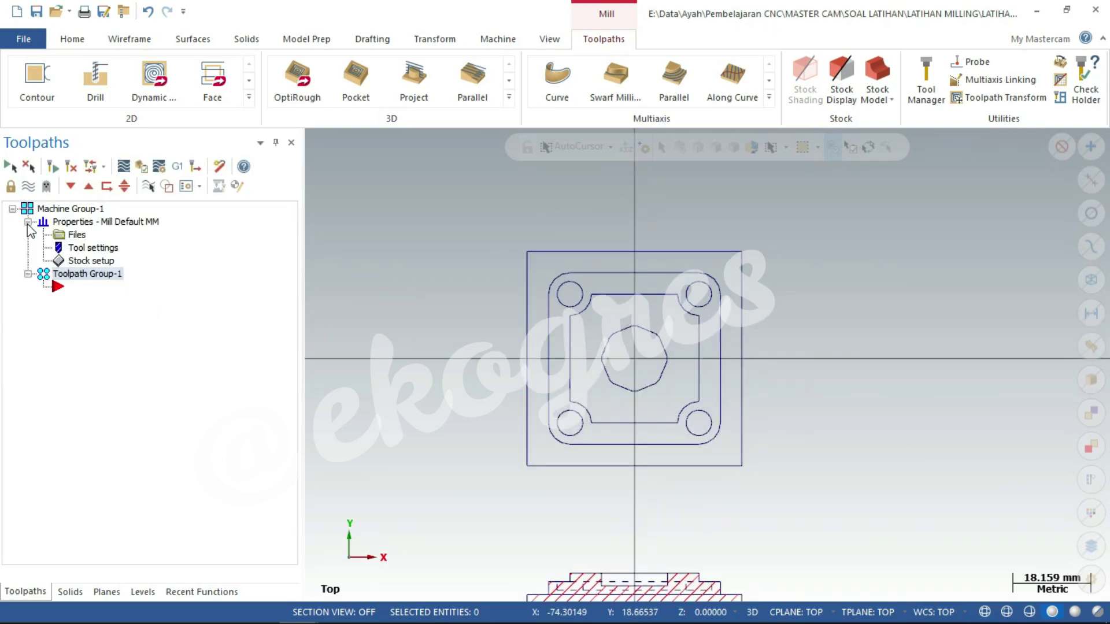
- Size the stock from the part's lower-left and top-right corners
{"action": "left_click", "coordinate": [103, 262]}
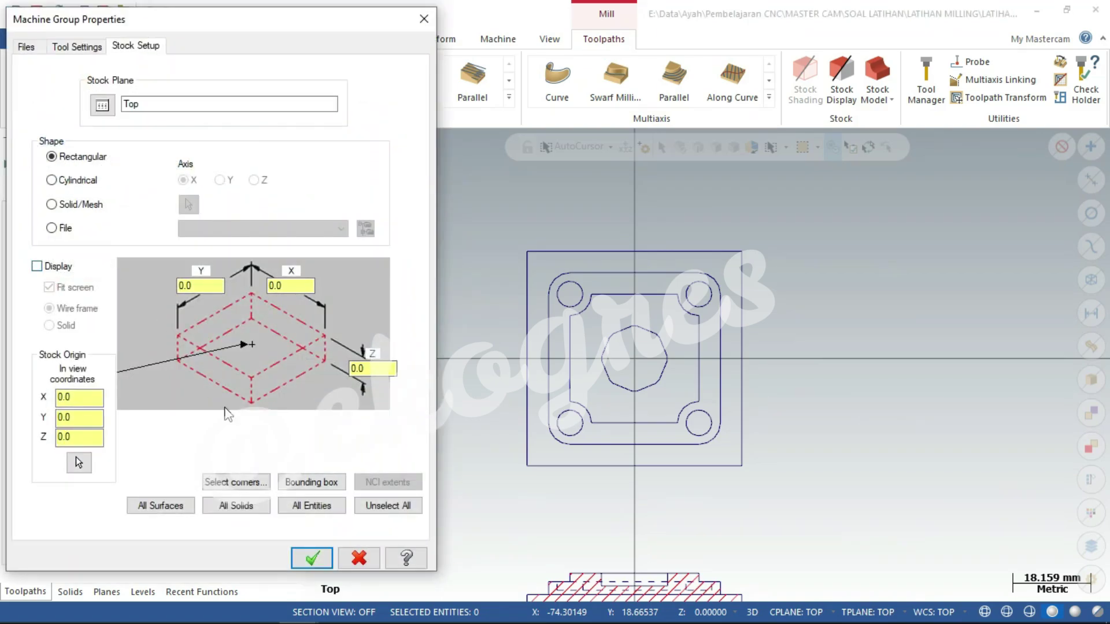
{"action": "left_click", "coordinate": [233, 484]}
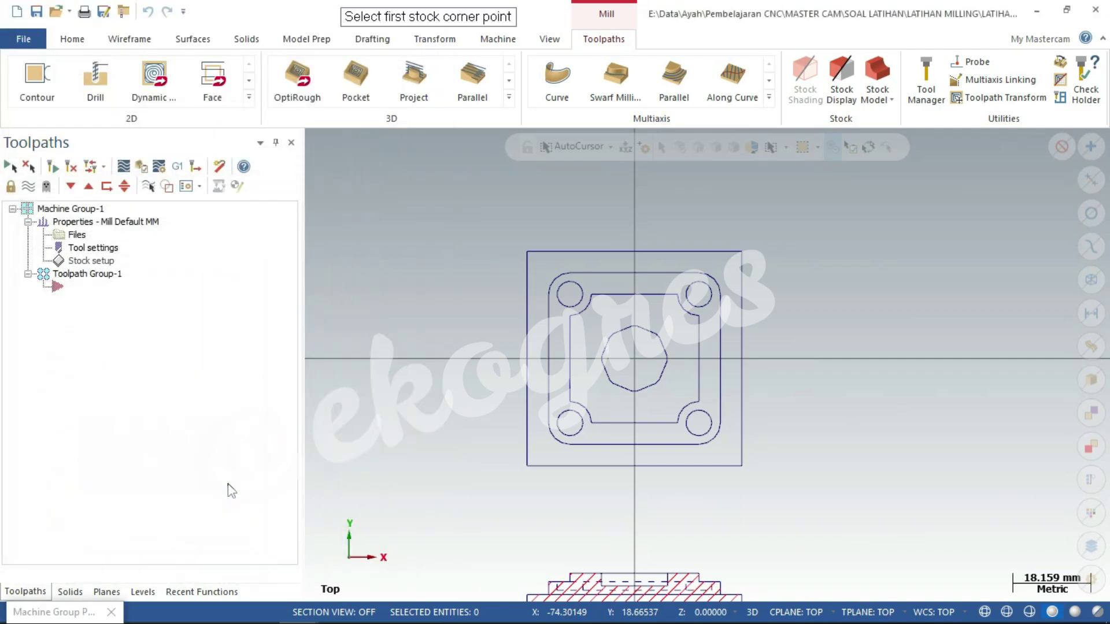
{"action": "left_click", "coordinate": [526, 466]}
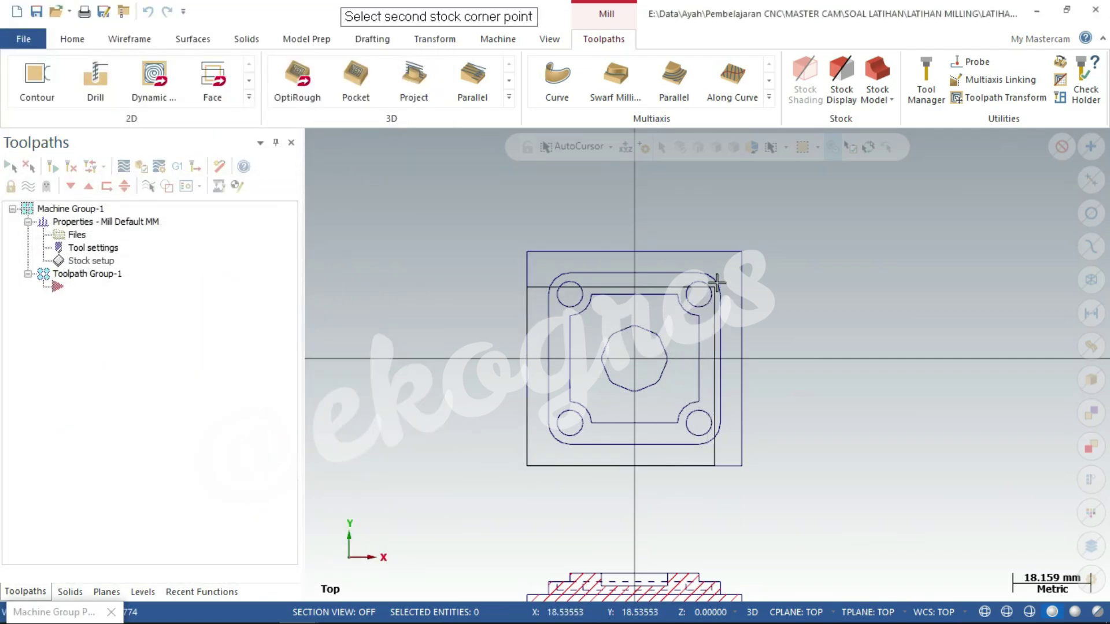
{"action": "left_click", "coordinate": [741, 252]}
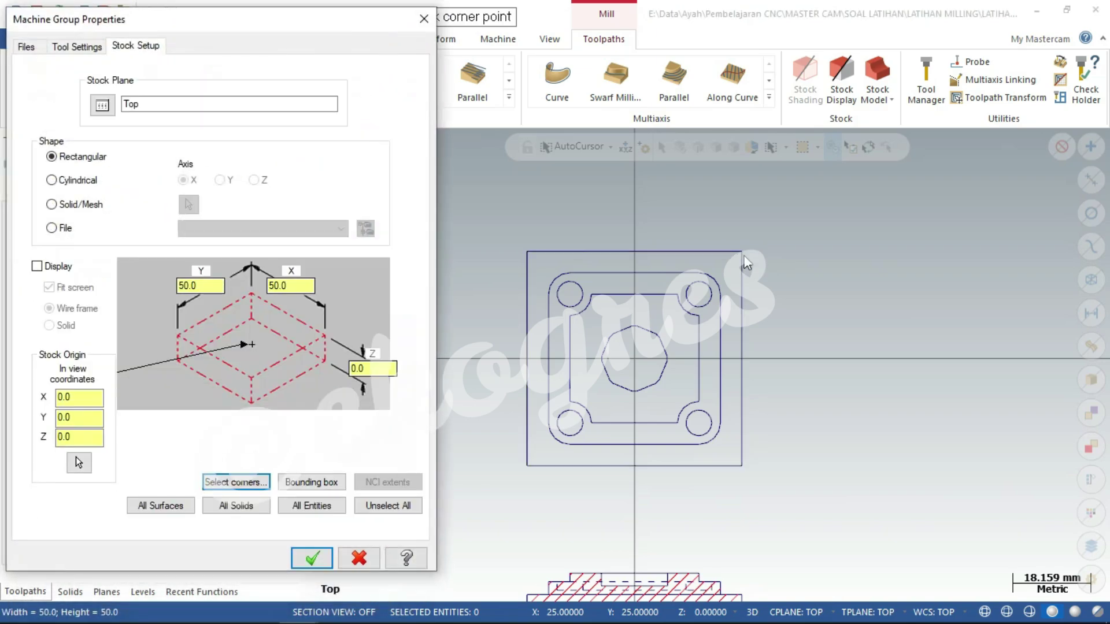
- Set the stock to 52 × 52 × 16 with origin Z 1, displayed as a solid
{"action": "double_click", "coordinate": [207, 288]}
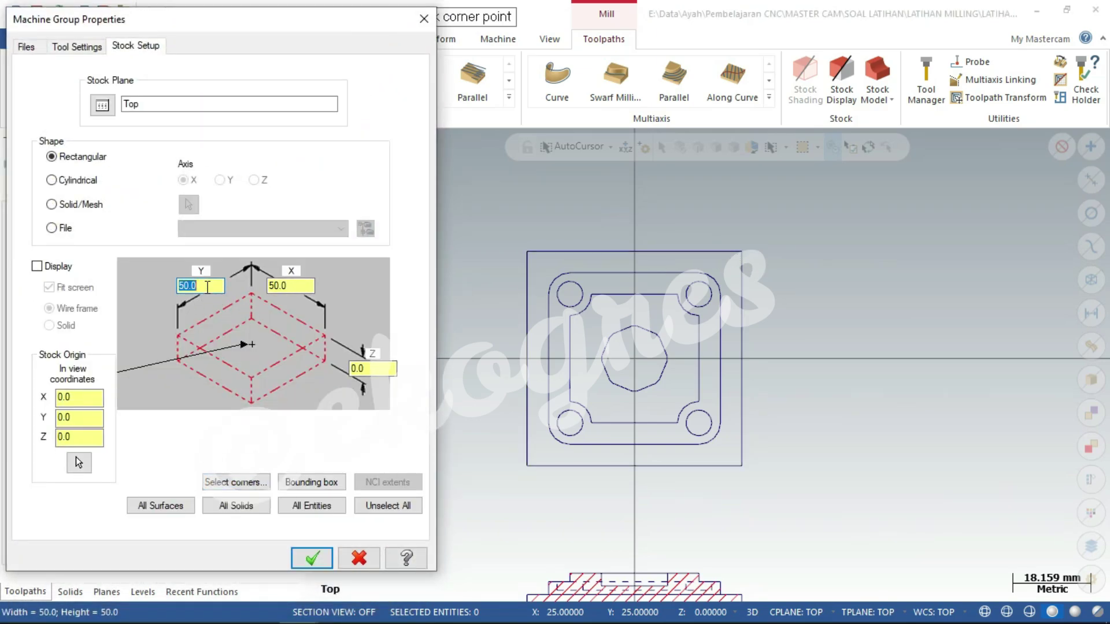
{"action": "type", "text": "5"}
{"action": "key", "text": "Tab"}
{"action": "type", "text": "52"}
{"action": "key", "text": "Tab"}
{"action": "type", "text": "16"}
{"action": "key", "text": "Tab"}
{"action": "key", "text": "Tab"}
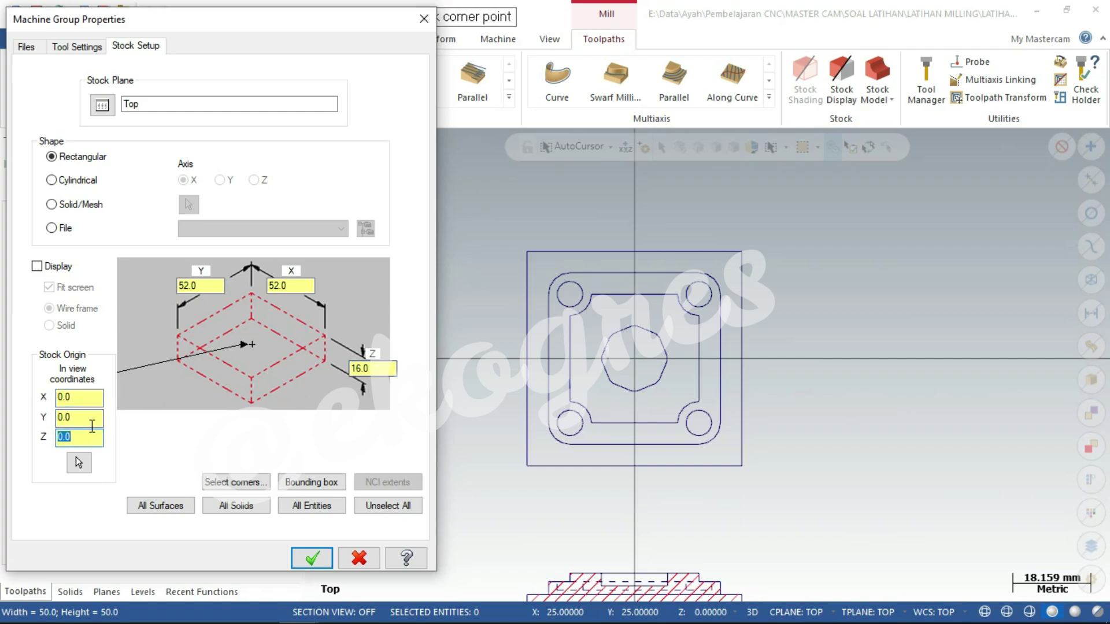
{"action": "key", "text": "Tab"}
{"action": "type", "text": "1"}
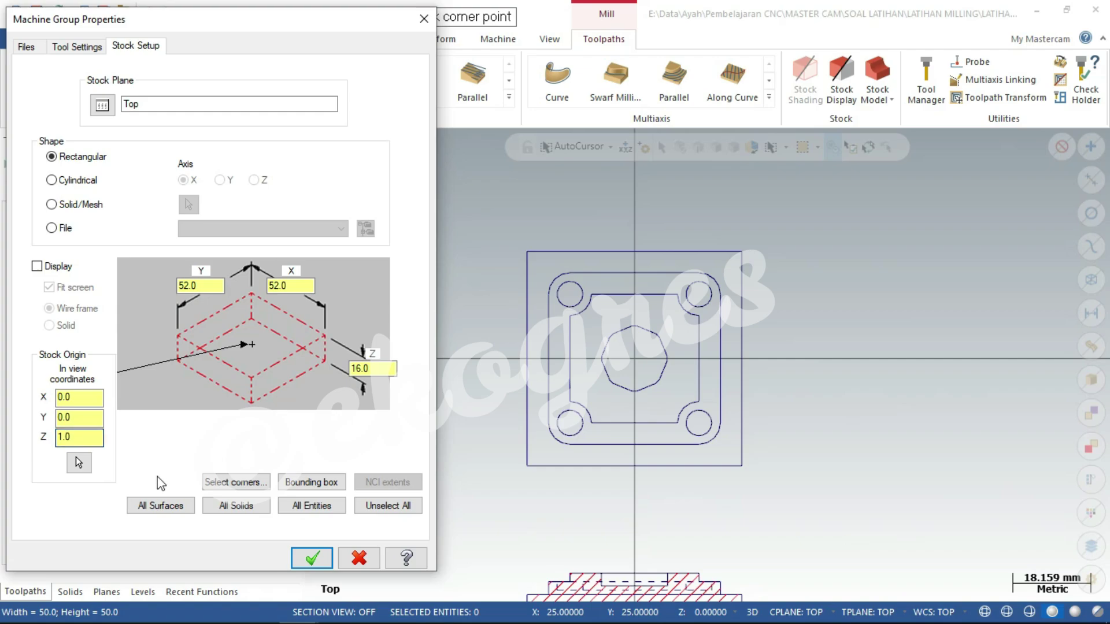
{"action": "key", "text": "Tab"}
{"action": "left_click", "coordinate": [37, 266]}
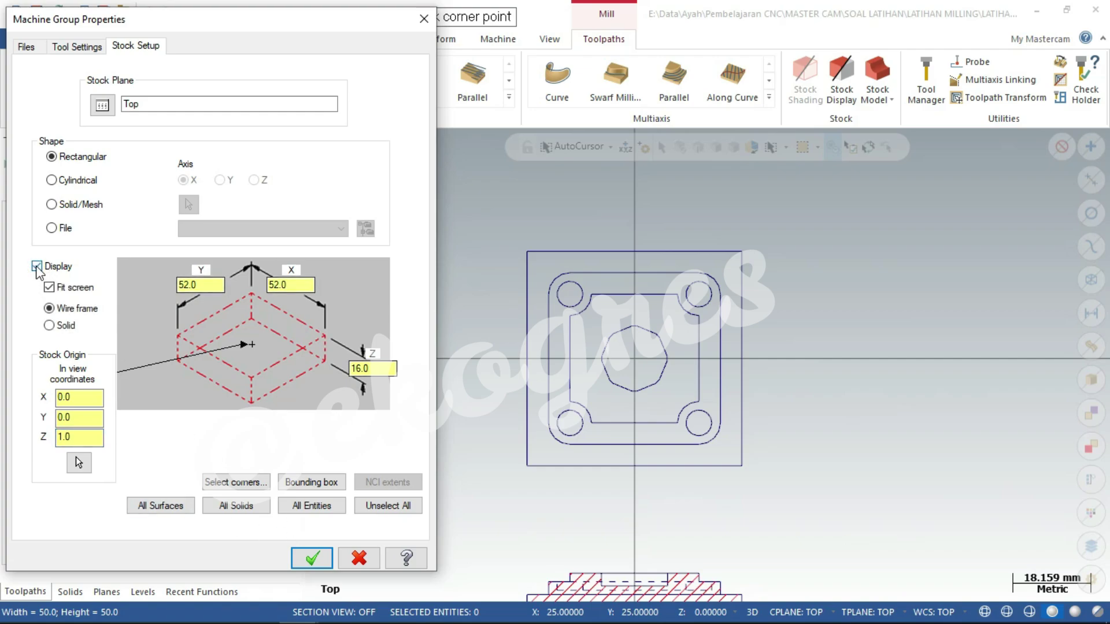
{"action": "left_click", "coordinate": [51, 327]}
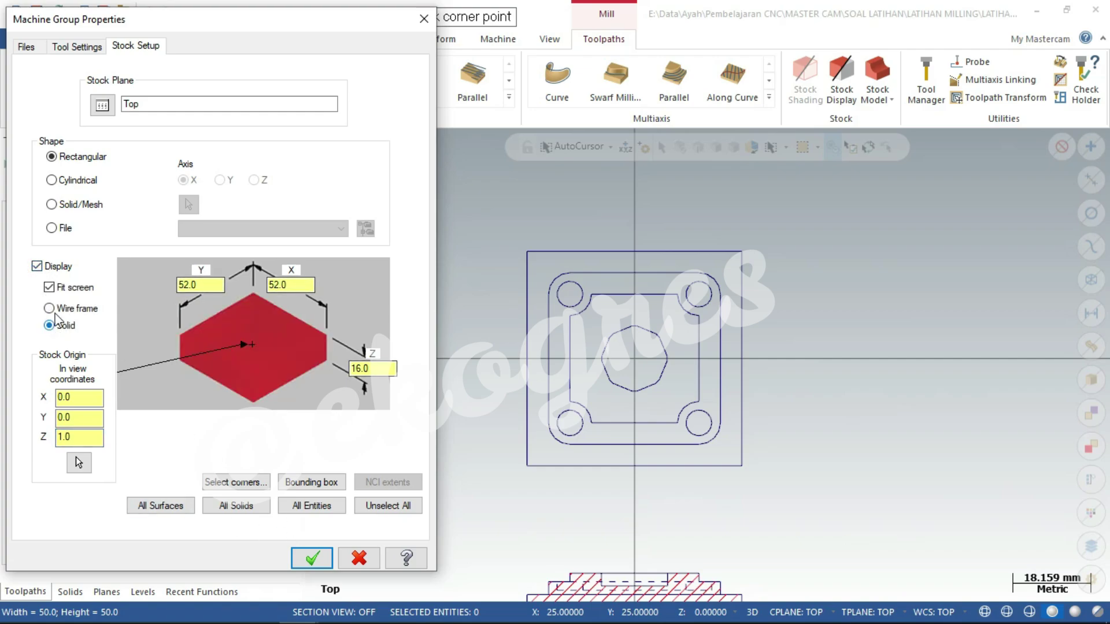
{"action": "left_click", "coordinate": [309, 556]}
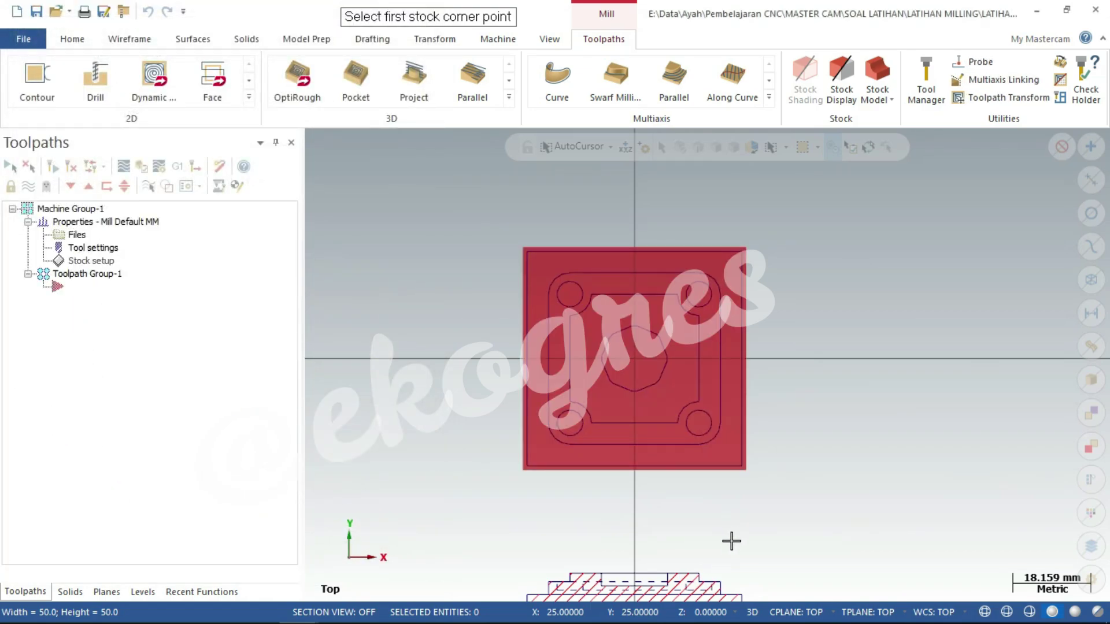
- Check the stock in isometric, return to top view, and switch to the PDF drawing
{"action": "right_click", "coordinate": [856, 349]}
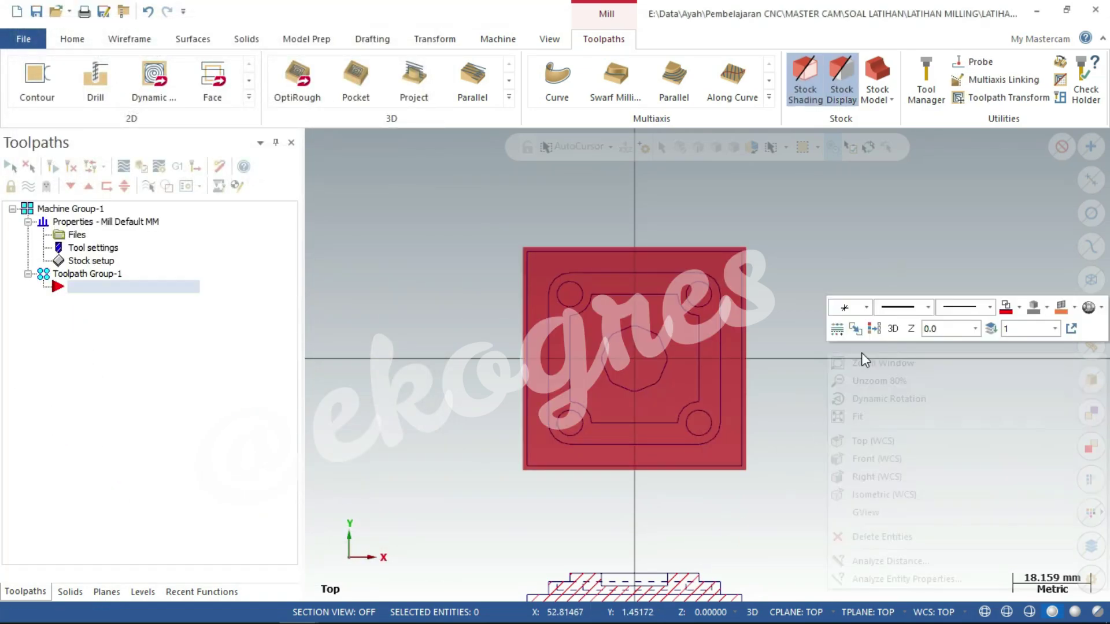
{"action": "left_click", "coordinate": [882, 499]}
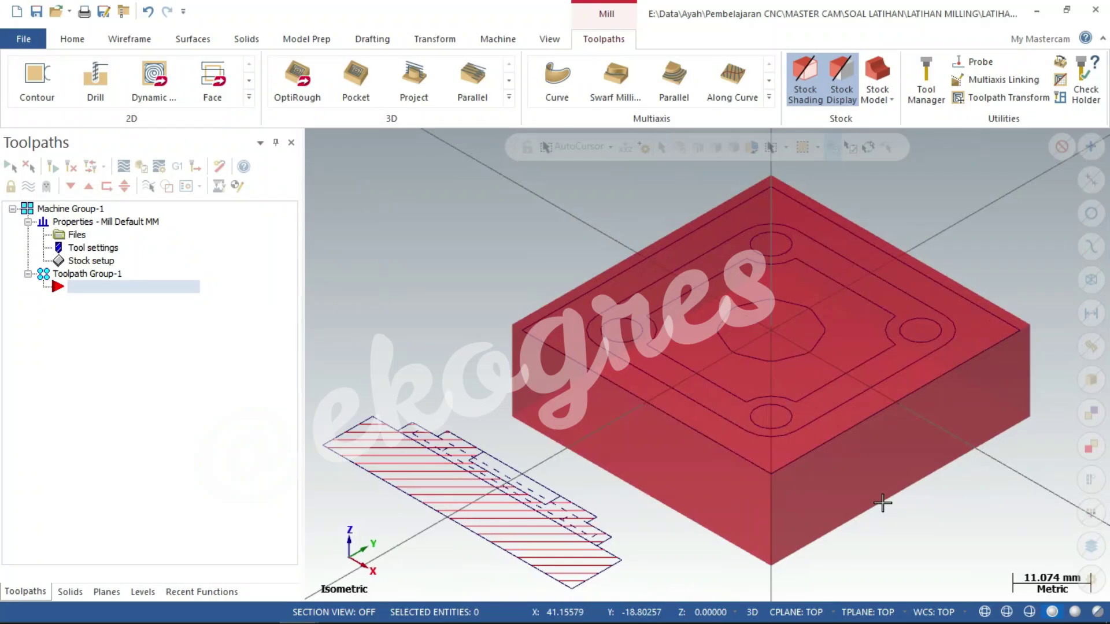
{"action": "right_click", "coordinate": [884, 504]}
{"action": "left_click", "coordinate": [891, 356]}
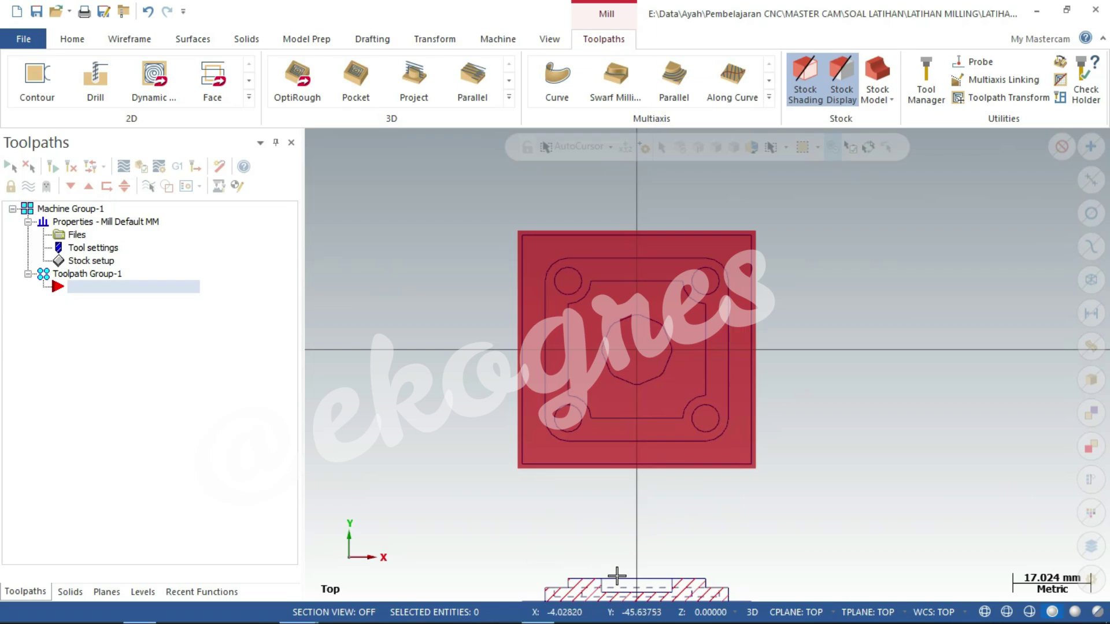
{"action": "key", "text": "super"}
{"action": "left_click", "coordinate": [541, 617]}
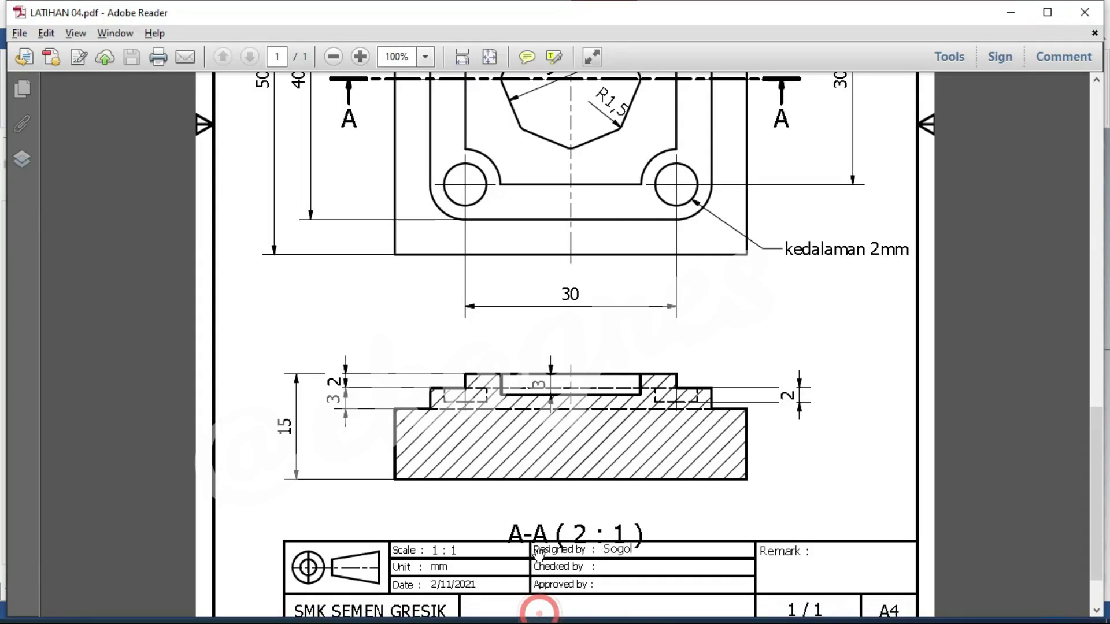
- Scroll the PDF to the LATIHAN 04 top view, then head back to Mastercam
{"action": "scroll", "coordinate": [705, 347], "scroll_direction": "up", "scroll_amount": 4}
{"action": "scroll", "coordinate": [716, 462], "scroll_direction": "up", "scroll_amount": 3}
{"action": "left_click", "coordinate": [722, 527]}
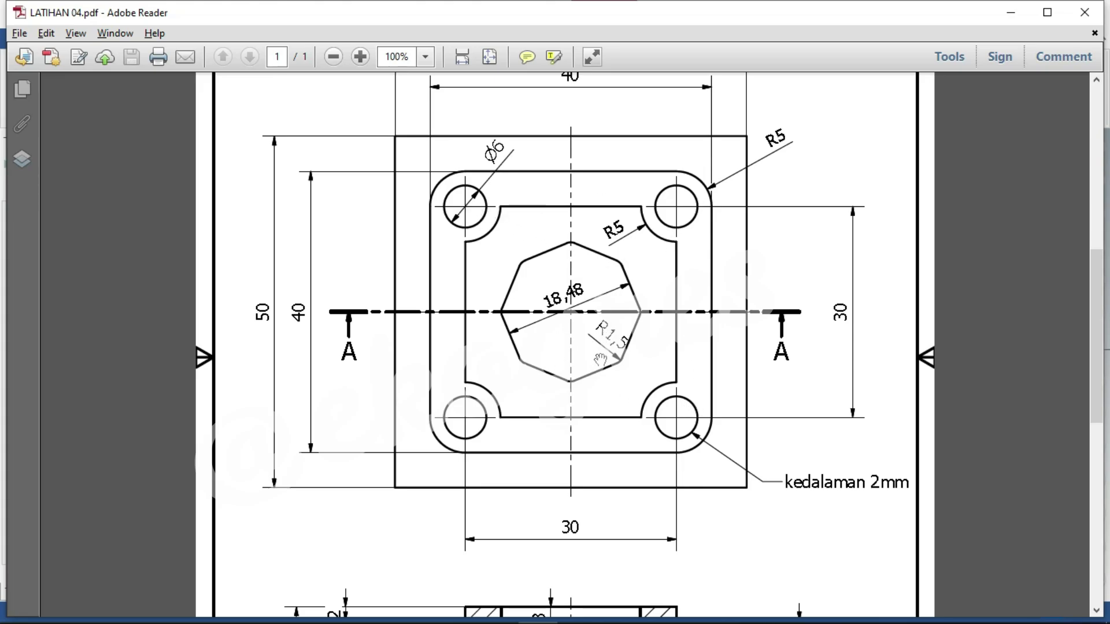
{"action": "key", "text": "super"}
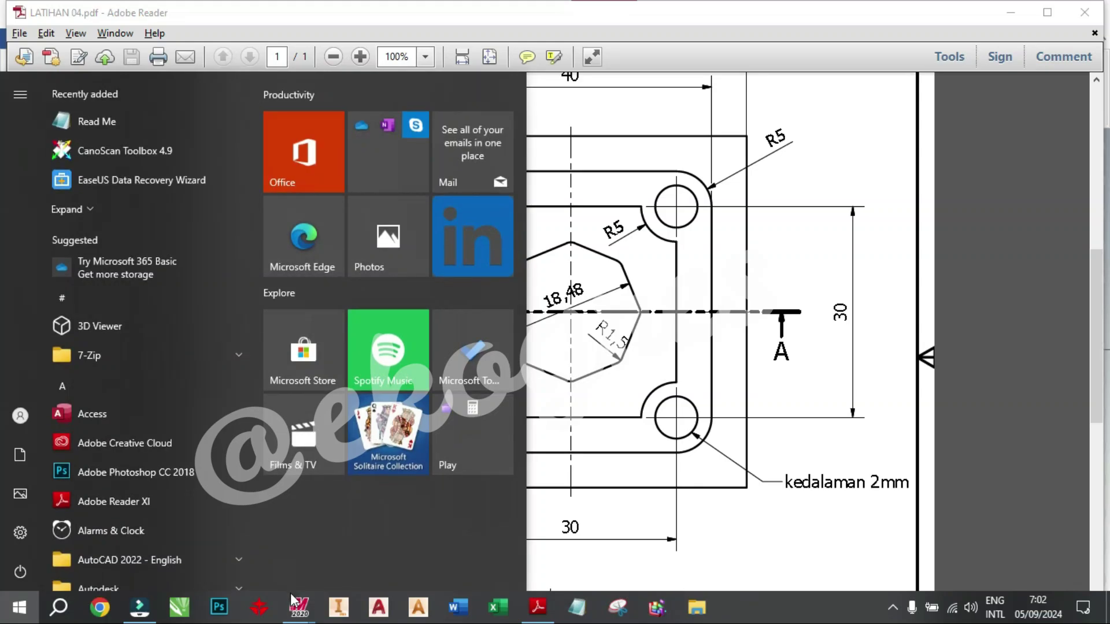
- Start a Facing toolpath chained to the stock boundary
{"action": "left_click", "coordinate": [267, 540]}
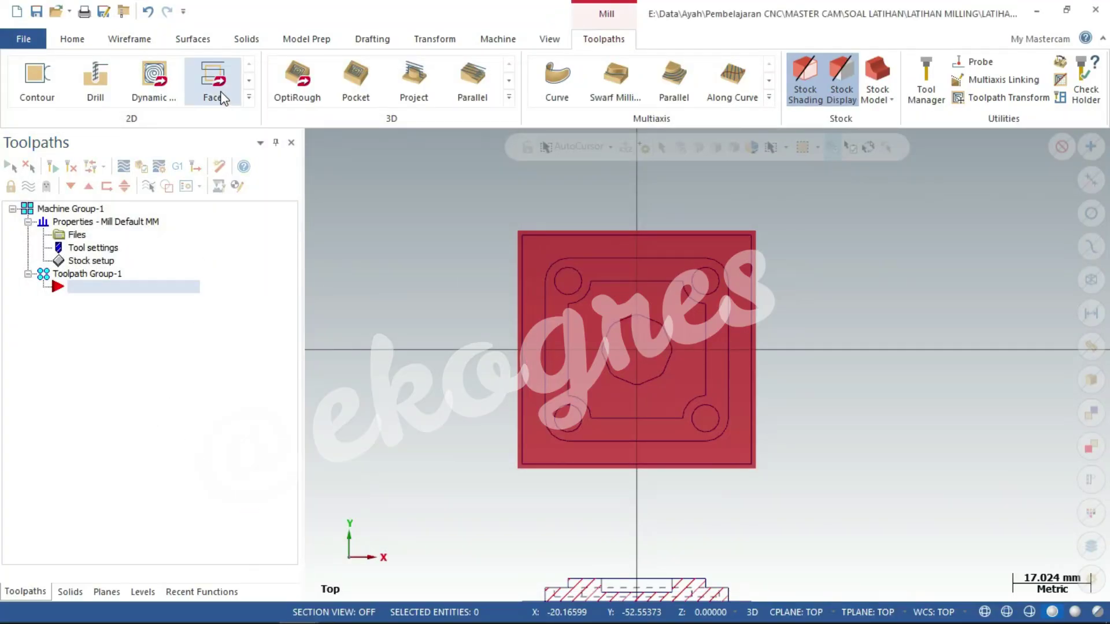
{"action": "right_click", "coordinate": [164, 339]}
{"action": "mouse_move", "coordinate": [217, 167]}
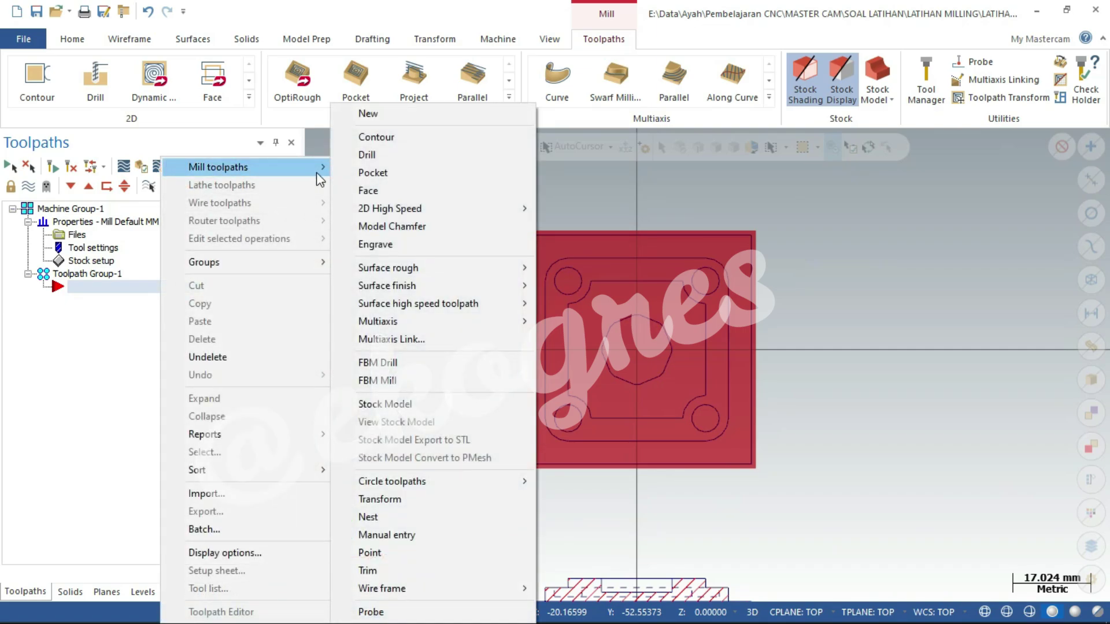
{"action": "left_click", "coordinate": [364, 189]}
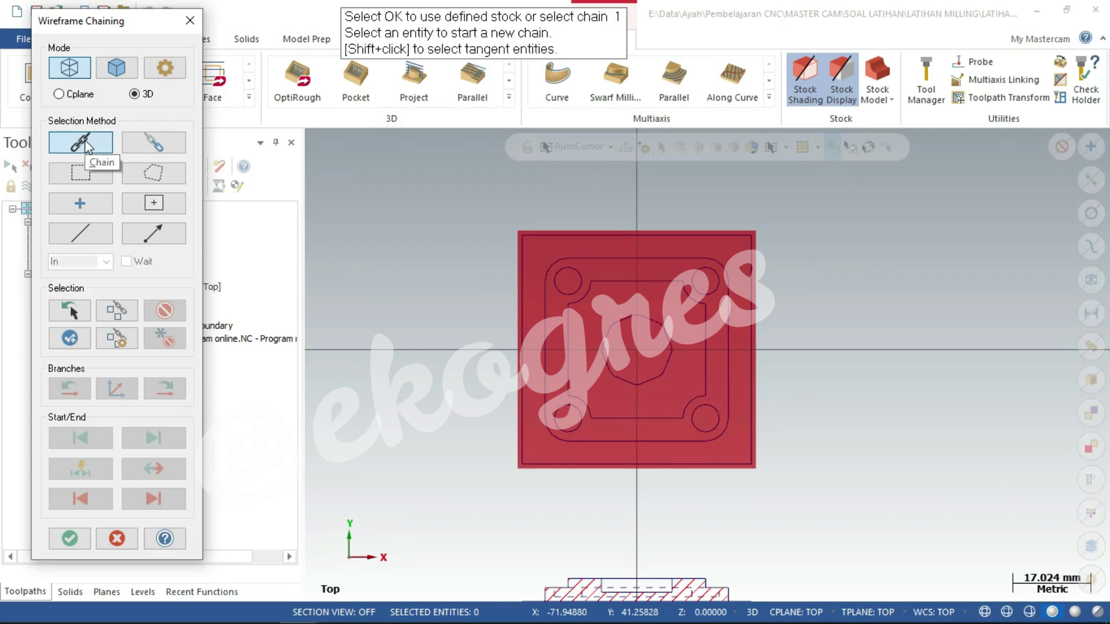
{"action": "scroll", "coordinate": [535, 494], "scroll_direction": "up", "scroll_amount": 1}
{"action": "scroll", "coordinate": [537, 495], "scroll_direction": "up", "scroll_amount": 2}
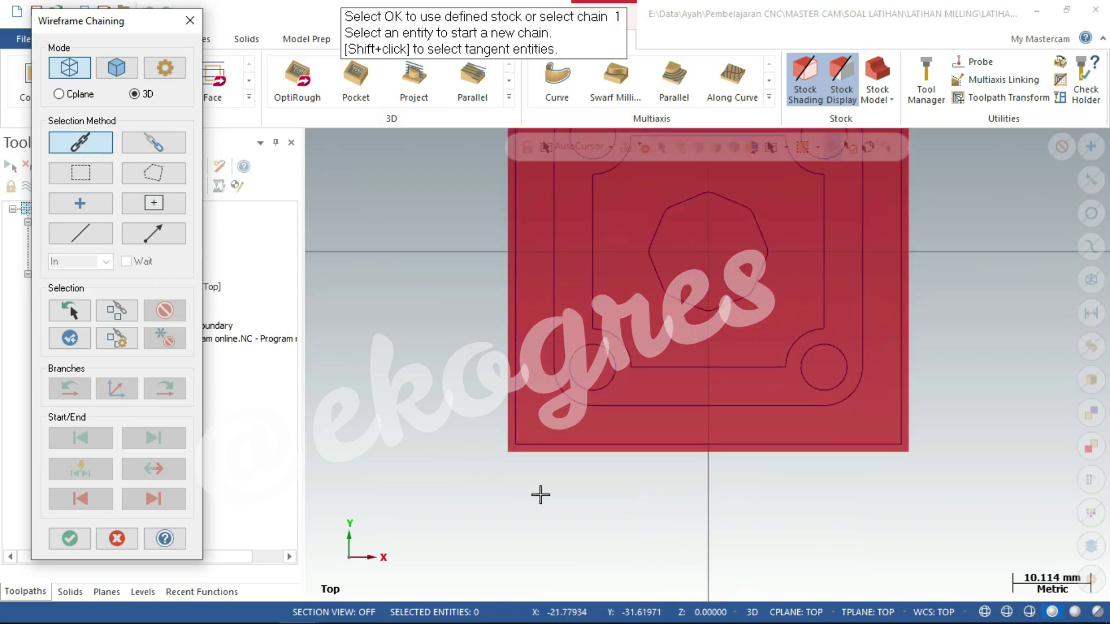
{"action": "left_click", "coordinate": [534, 445]}
{"action": "scroll", "coordinate": [529, 509], "scroll_direction": "down", "scroll_amount": 2}
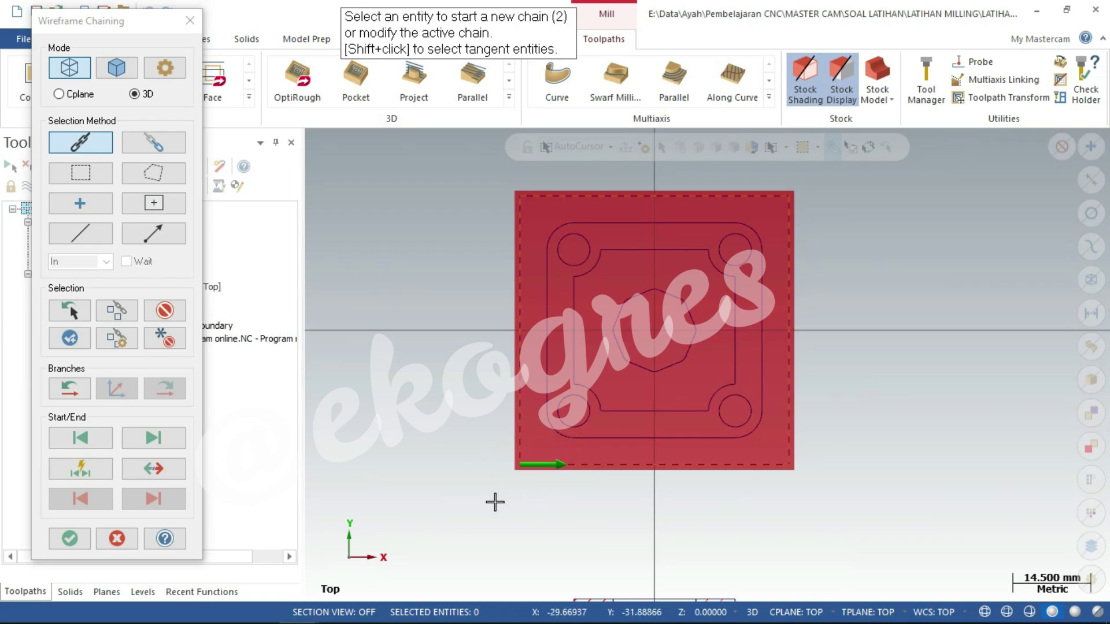
{"action": "left_click", "coordinate": [76, 539]}
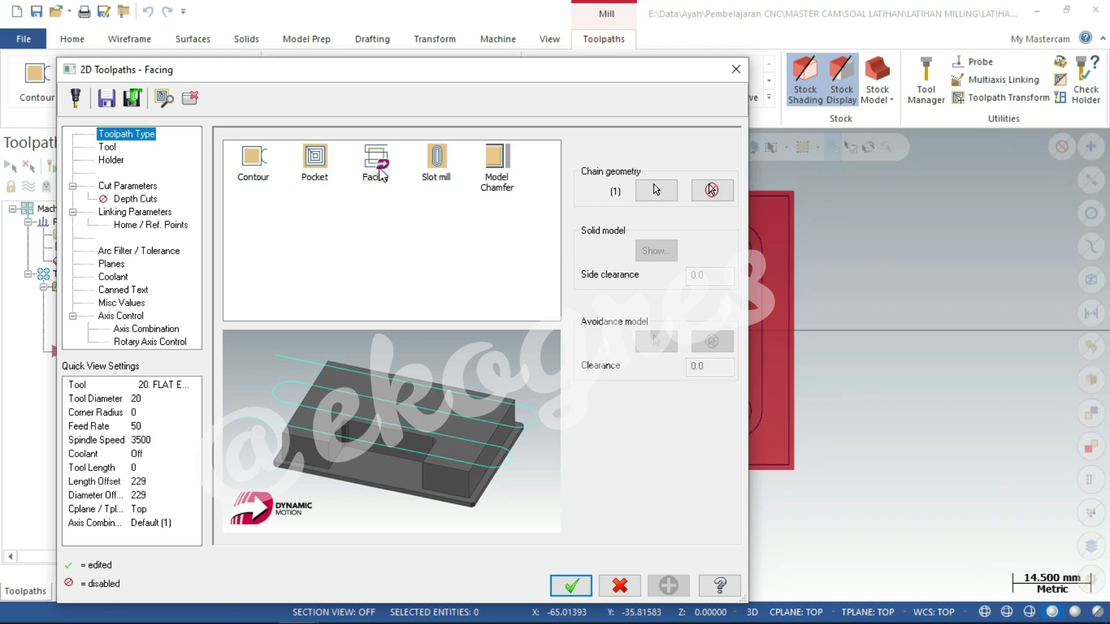
{"action": "left_click", "coordinate": [379, 173]}
- Begin creating a new tool from the Facing tool list
{"action": "left_click", "coordinate": [113, 150]}
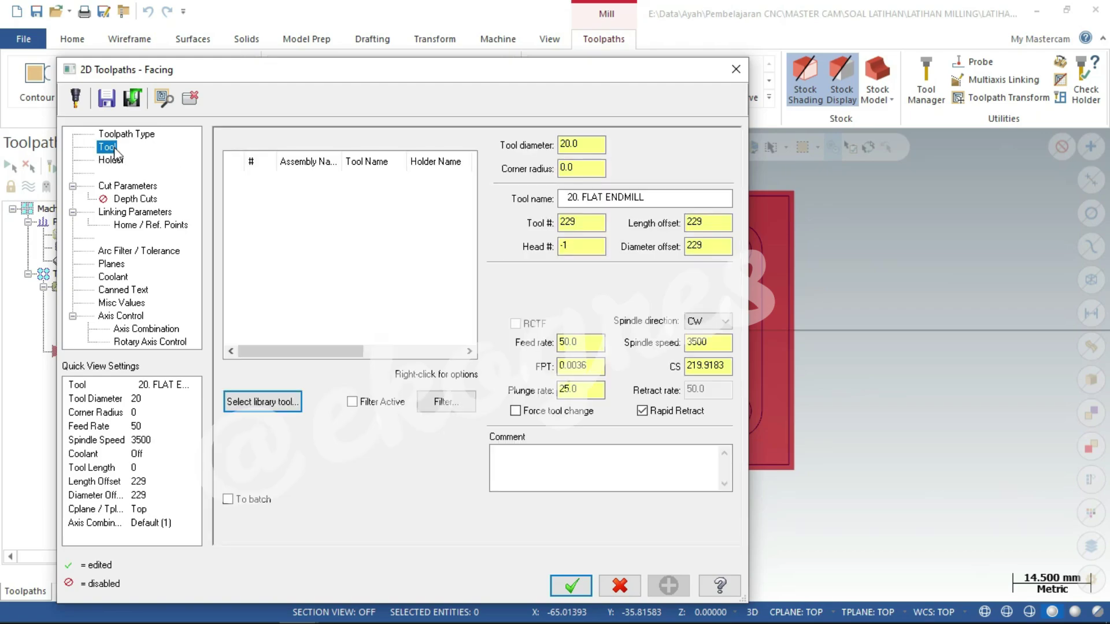
{"action": "right_click", "coordinate": [317, 224]}
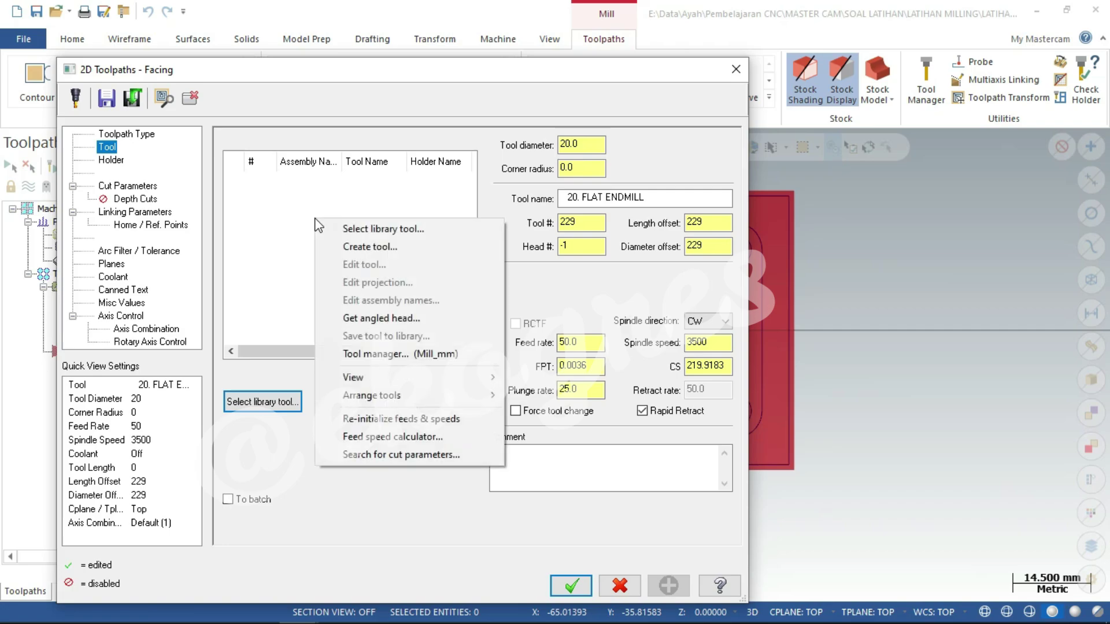
{"action": "left_click", "coordinate": [370, 247]}
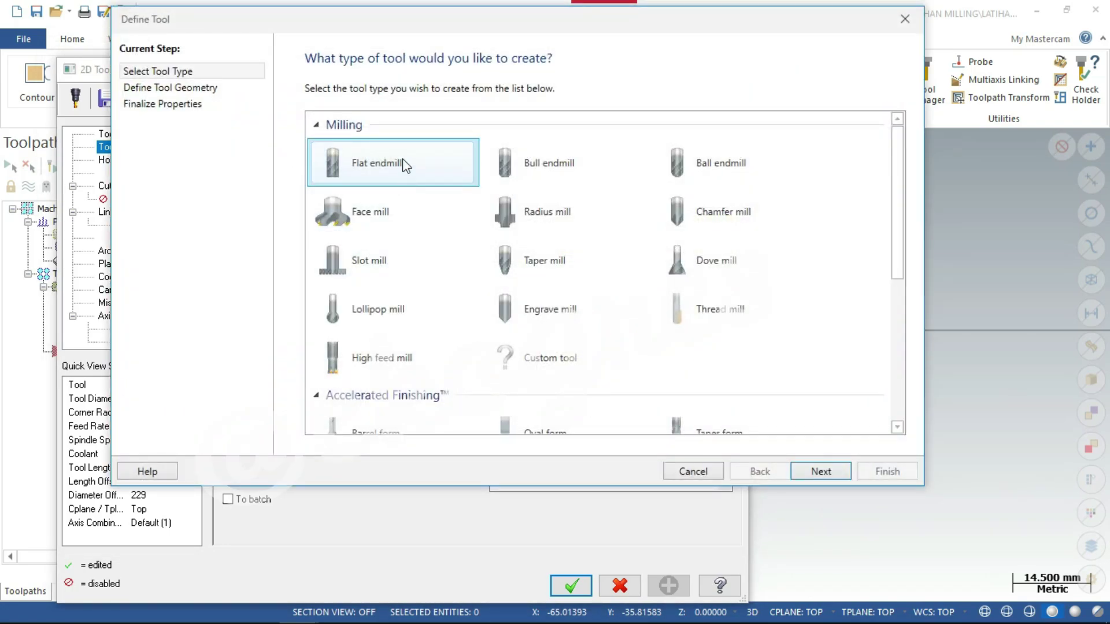
- Define a 10 mm flat endmill with a 40 mm shoulder length
{"action": "left_click", "coordinate": [364, 166]}
{"action": "left_click", "coordinate": [825, 471]}
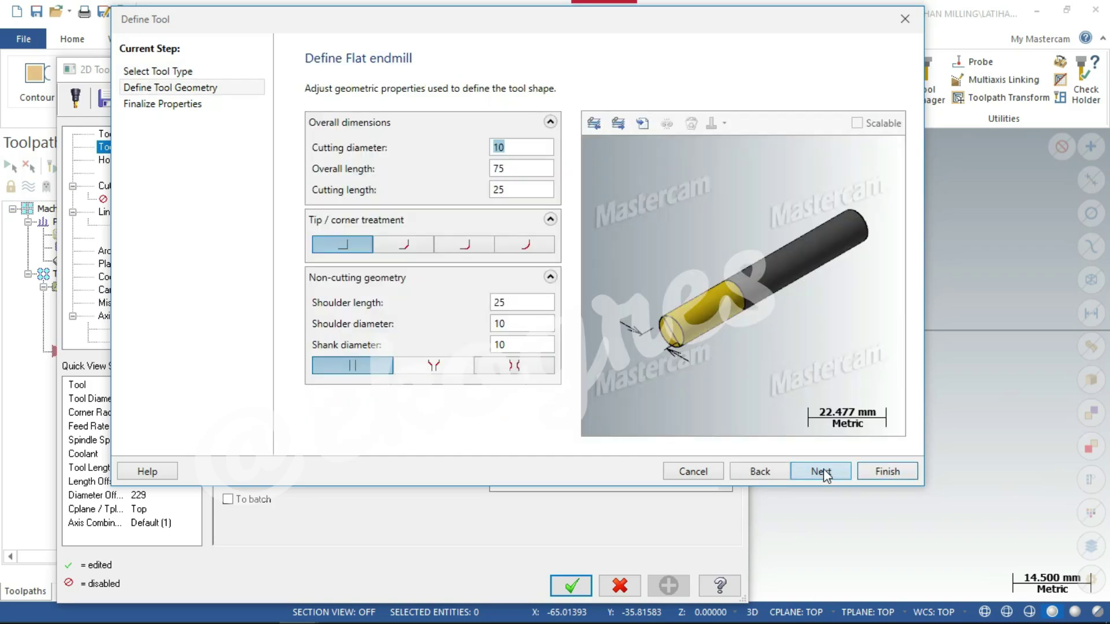
{"action": "left_click", "coordinate": [521, 149]}
{"action": "left_click", "coordinate": [520, 193]}
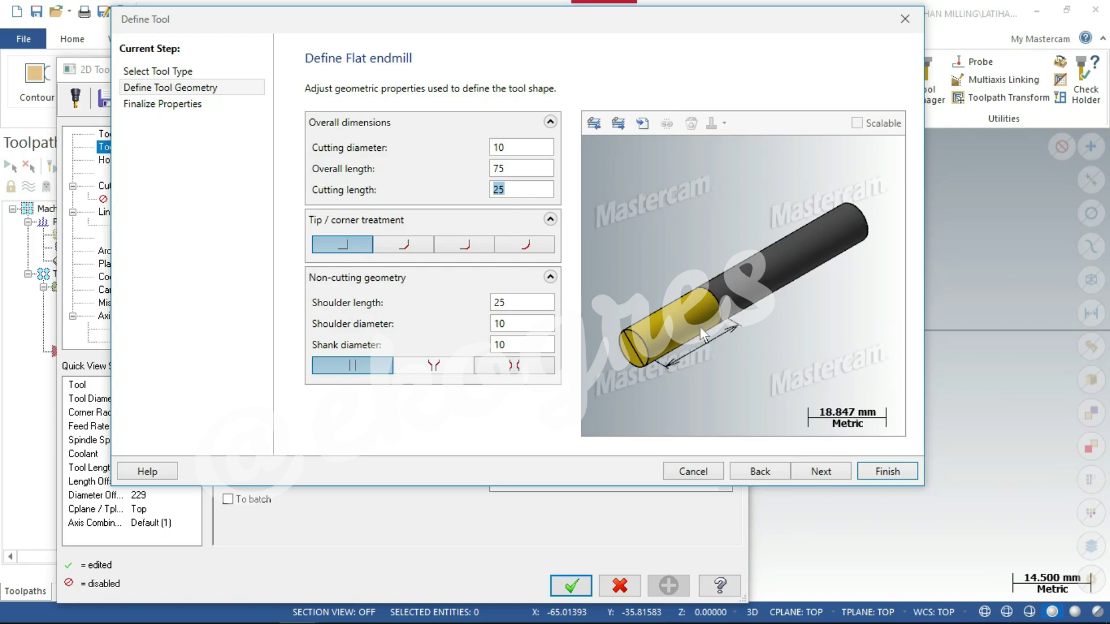
{"action": "left_click", "coordinate": [518, 302]}
{"action": "left_click", "coordinate": [518, 303]}
{"action": "type", "text": "40"}
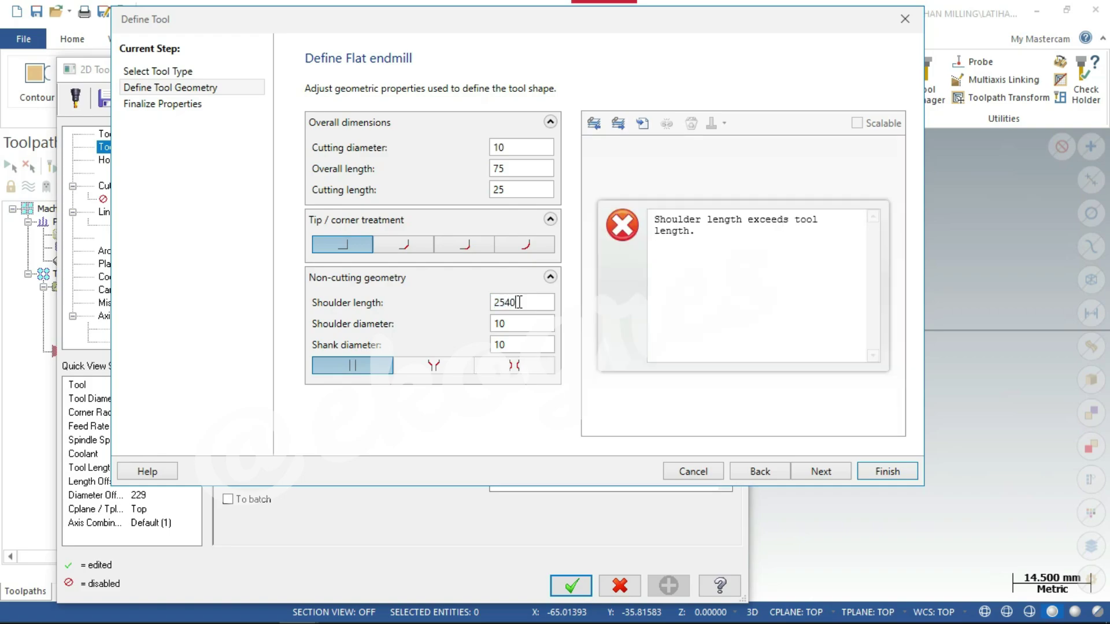
{"action": "left_click_drag", "start_coordinate": [531, 299], "coordinate": [473, 303]}
{"action": "type", "text": "4"}
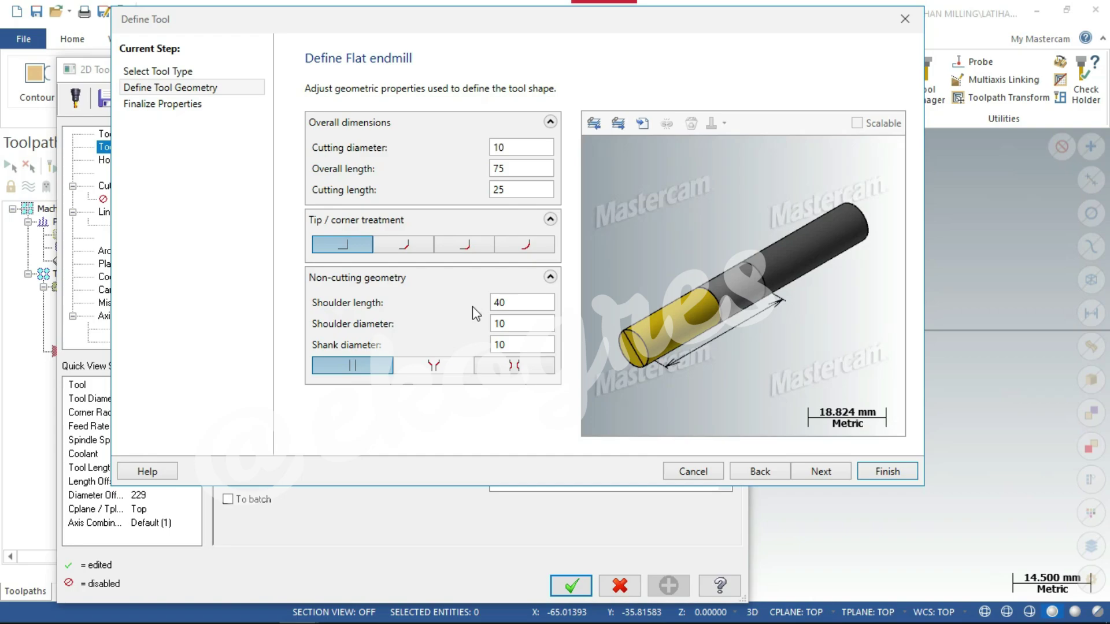
- Give the new endmill feed rate 500 and plunge rate 50, and finish it
{"action": "left_click", "coordinate": [819, 471]}
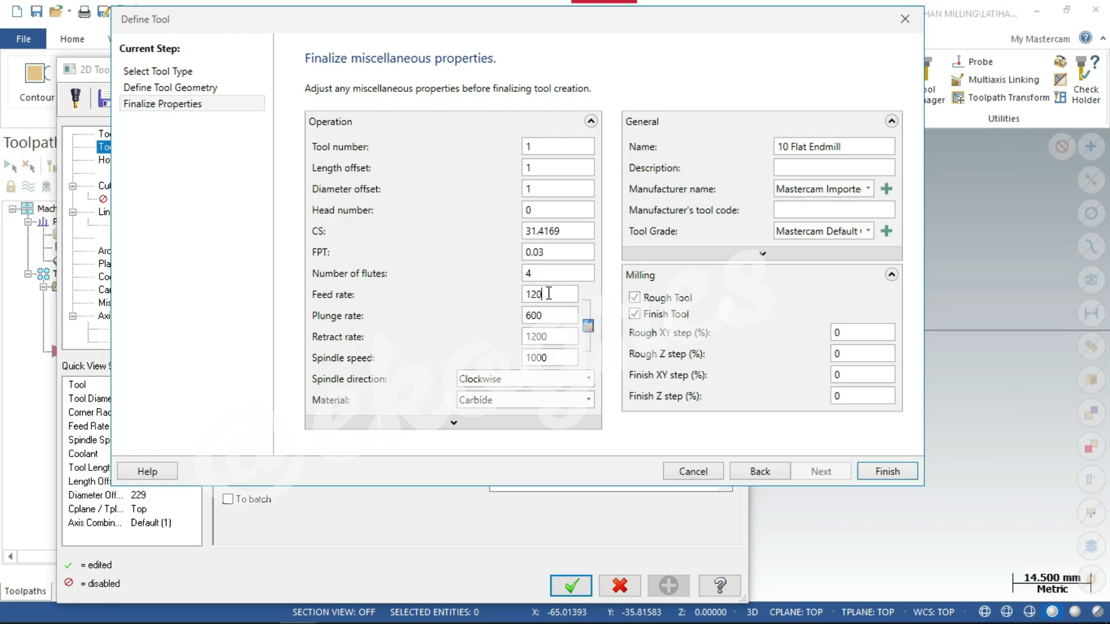
{"action": "left_click_drag", "start_coordinate": [549, 293], "coordinate": [521, 295]}
{"action": "type", "text": "5"}
{"action": "double_click", "coordinate": [555, 315]}
{"action": "type", "text": "5"}
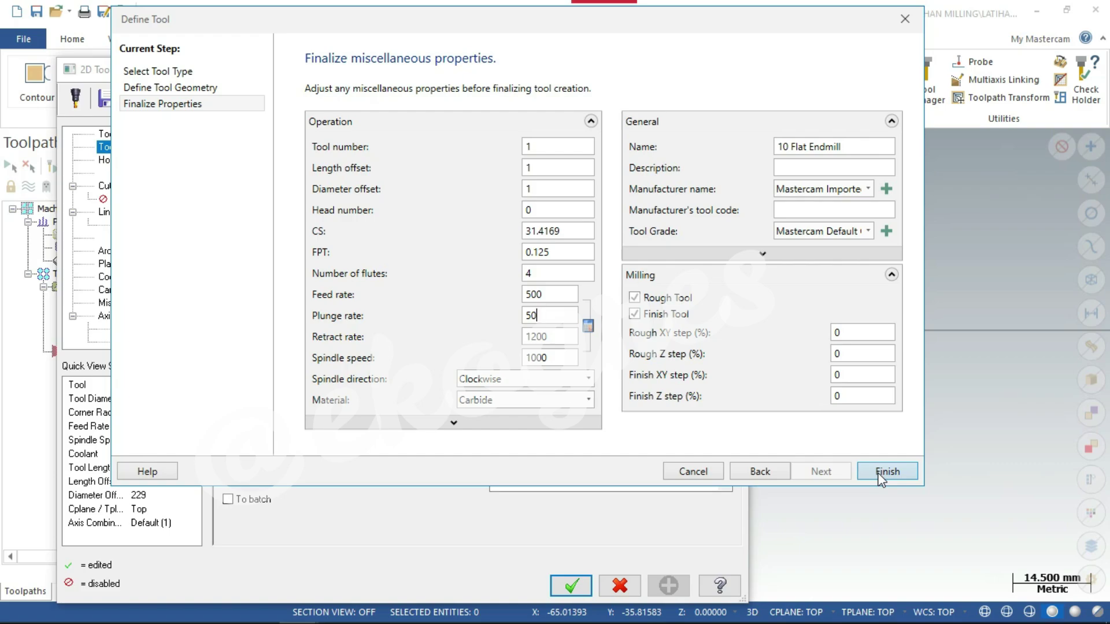
{"action": "left_click", "coordinate": [879, 477]}
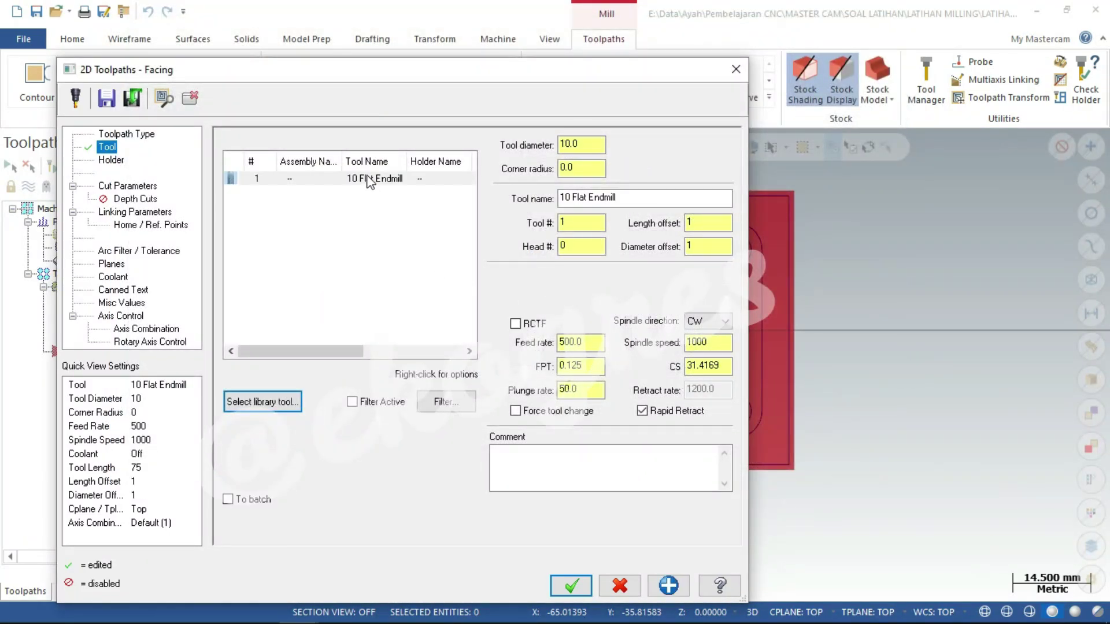
- Use the 10 mm flat endmill with Zigzag style, stepover 3, conventional cutting and 0 floor stock
{"action": "left_click", "coordinate": [367, 176]}
{"action": "left_click", "coordinate": [144, 190]}
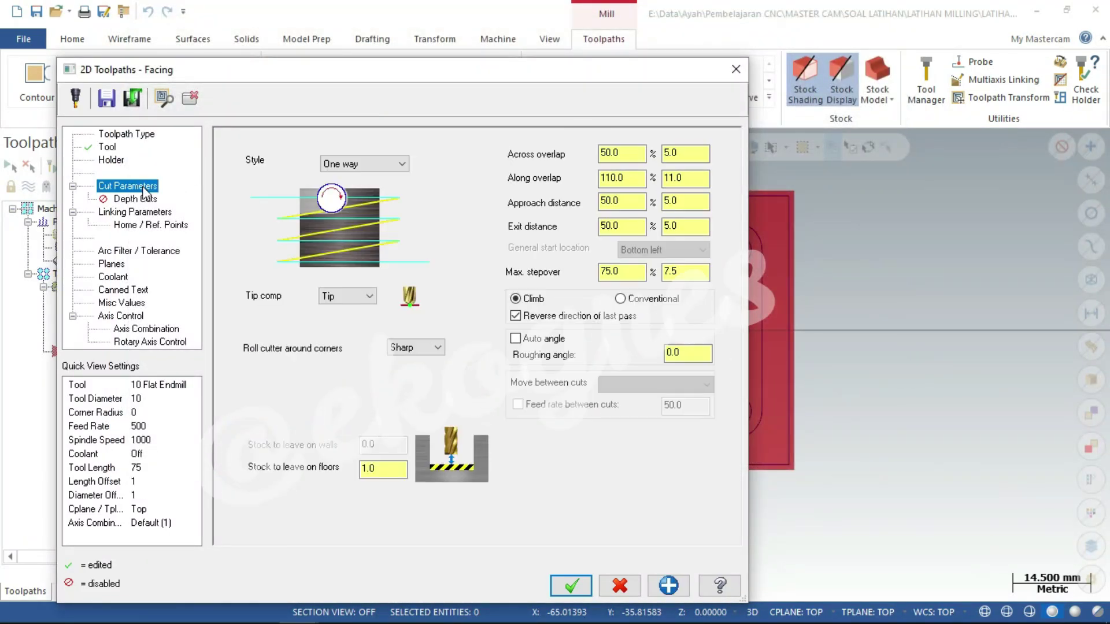
{"action": "left_click", "coordinate": [389, 164]}
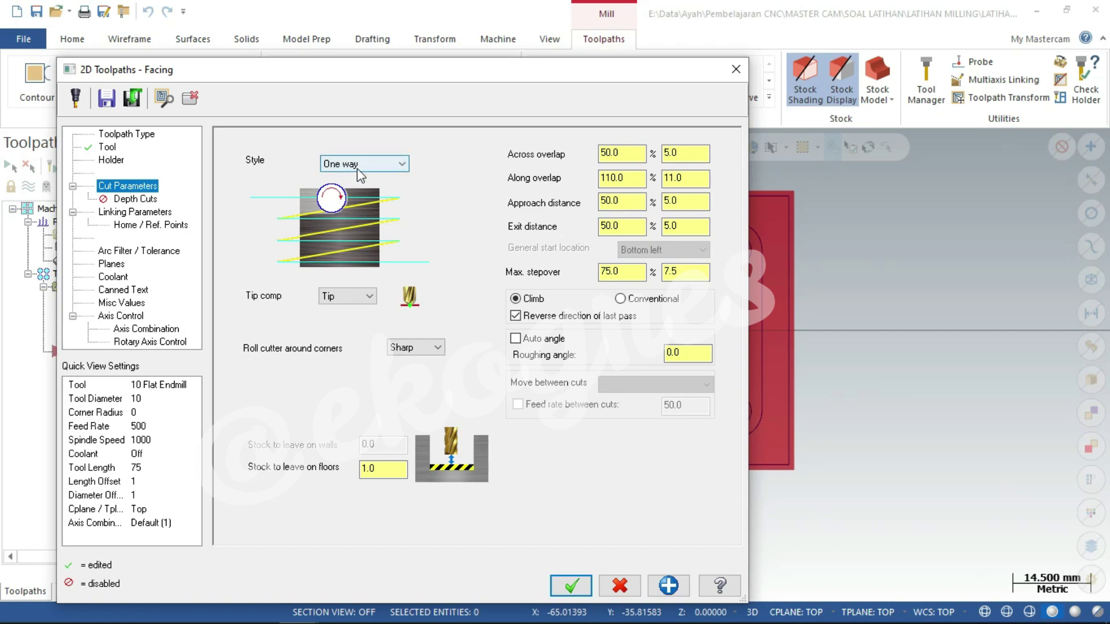
{"action": "key", "text": "Return"}
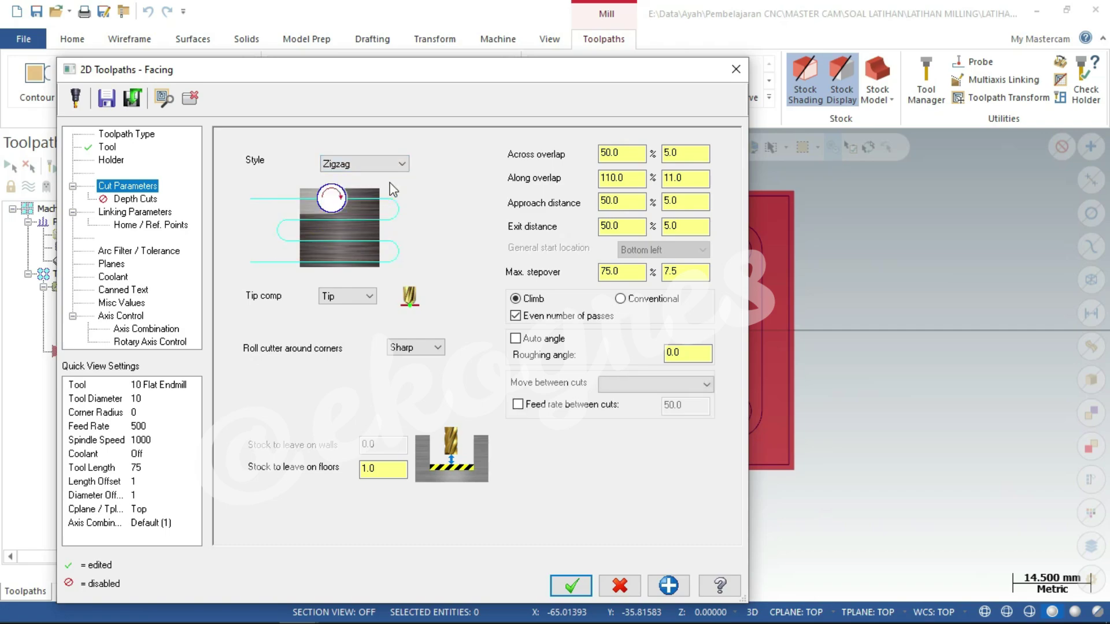
{"action": "left_click_drag", "start_coordinate": [630, 272], "coordinate": [587, 271]}
{"action": "type", "text": "30"}
{"action": "left_click", "coordinate": [622, 299]}
{"action": "left_click_drag", "start_coordinate": [402, 469], "coordinate": [350, 484]}
{"action": "type", "text": "0"}
{"action": "key", "text": "Return"}
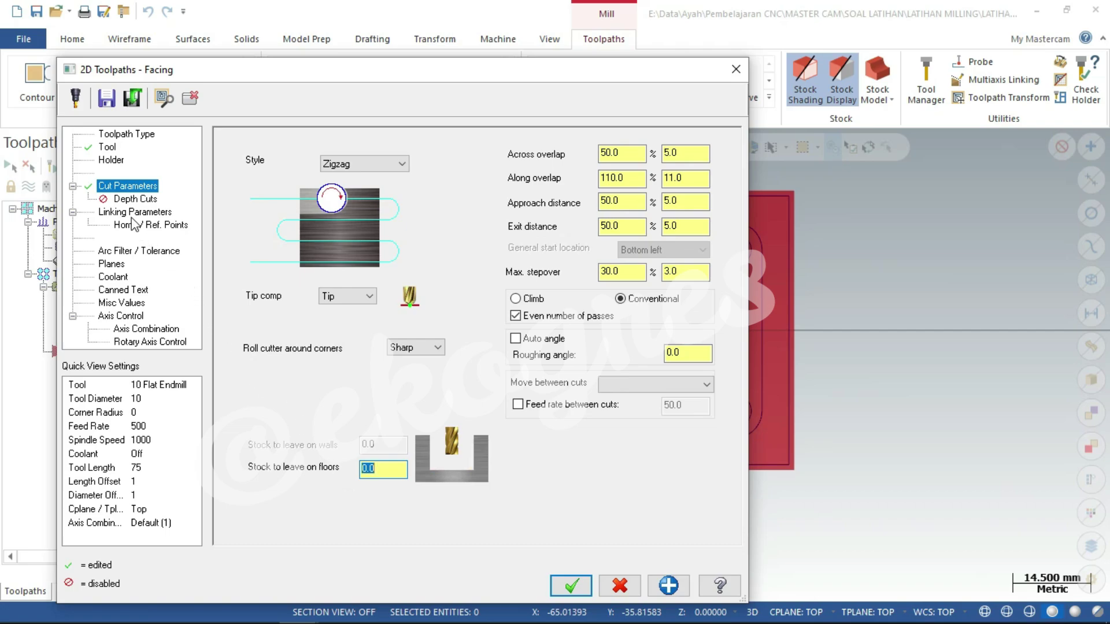
- Set retract 10 and feed plane 5, generate the facing, and hide its toolpath
{"action": "left_click", "coordinate": [152, 217]}
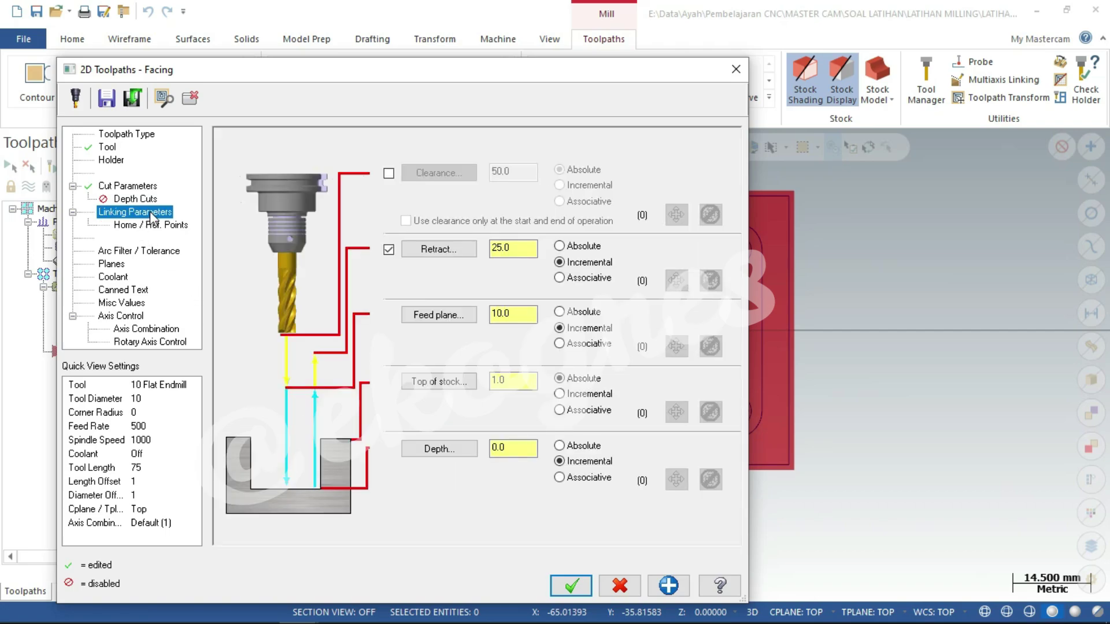
{"action": "left_click", "coordinate": [497, 249]}
{"action": "type", "text": "10"}
{"action": "key", "text": "Tab"}
{"action": "type", "text": "5"}
{"action": "left_click", "coordinate": [572, 585]}
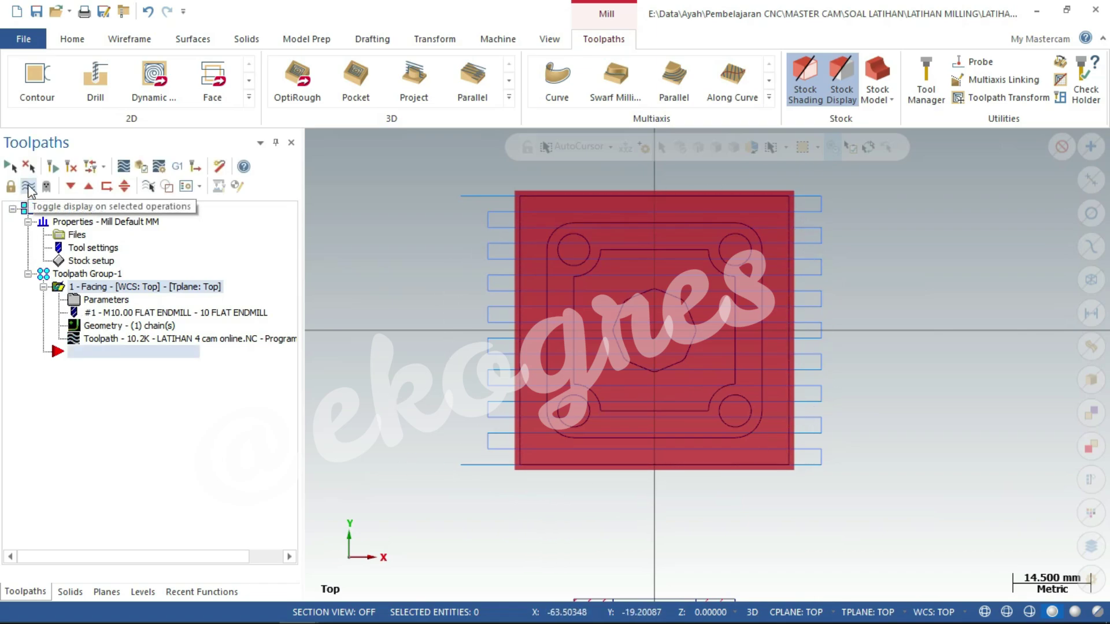
{"action": "left_click", "coordinate": [28, 187]}
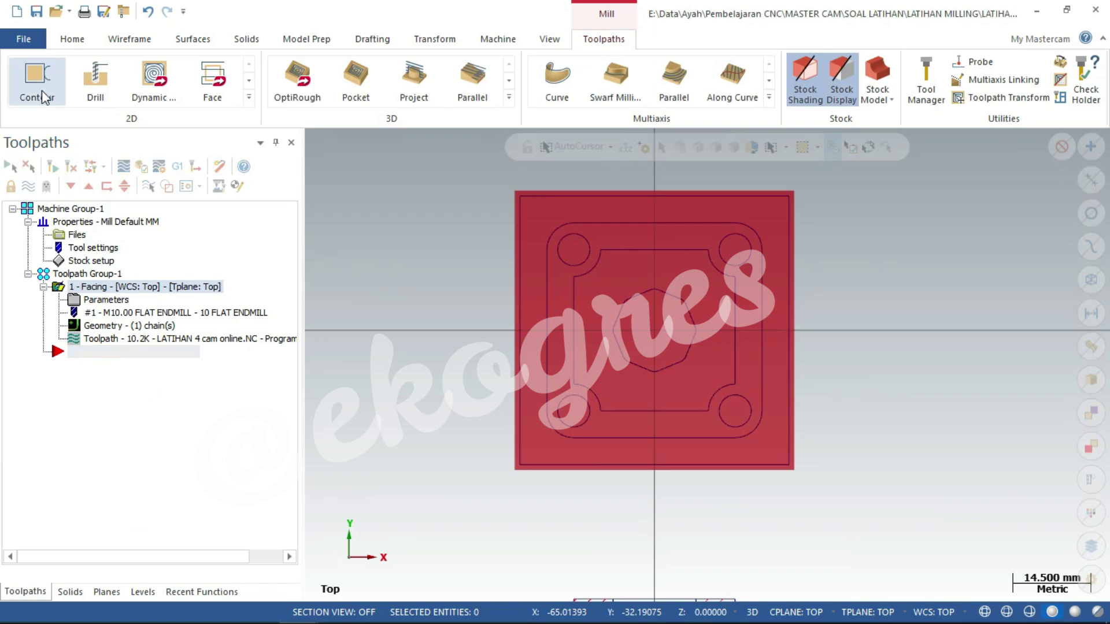
- Start a 2D Contour toolpath chained to the part's outer boundary
{"action": "left_click", "coordinate": [251, 96]}
{"action": "left_click", "coordinate": [32, 93]}
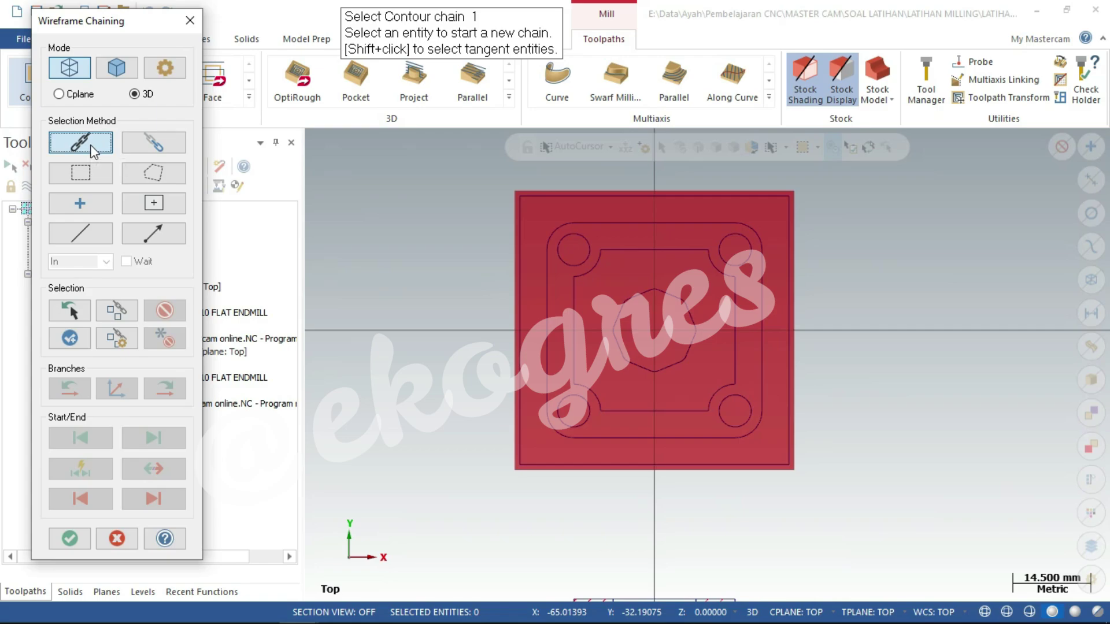
{"action": "scroll", "coordinate": [531, 510], "scroll_direction": "up", "scroll_amount": 1}
{"action": "scroll", "coordinate": [531, 510], "scroll_direction": "up", "scroll_amount": 1}
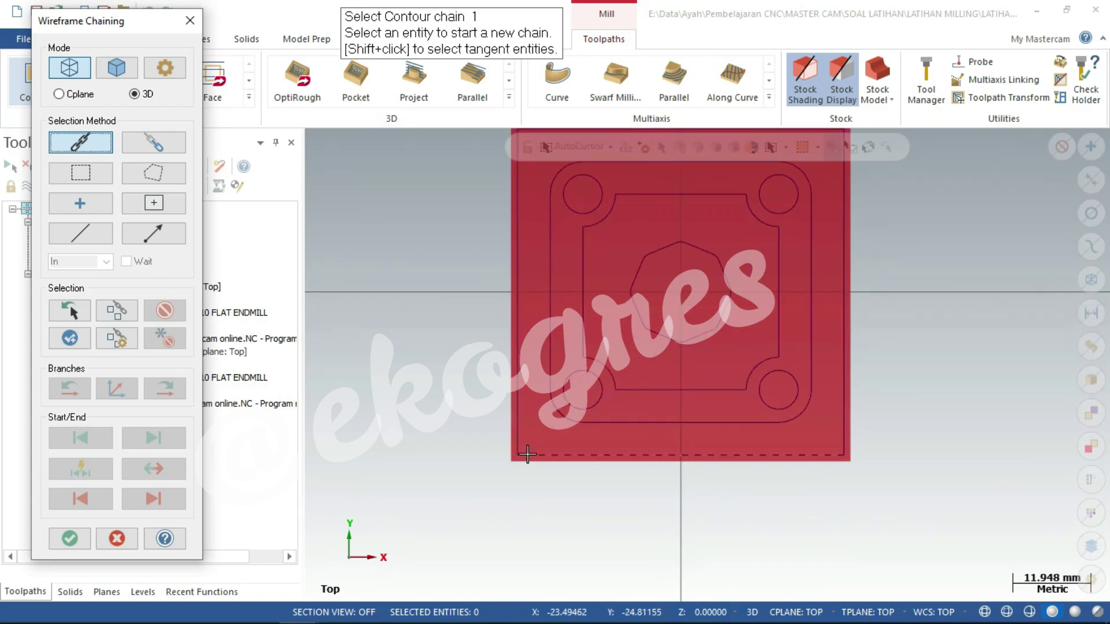
{"action": "left_click", "coordinate": [527, 455]}
{"action": "left_click", "coordinate": [61, 533]}
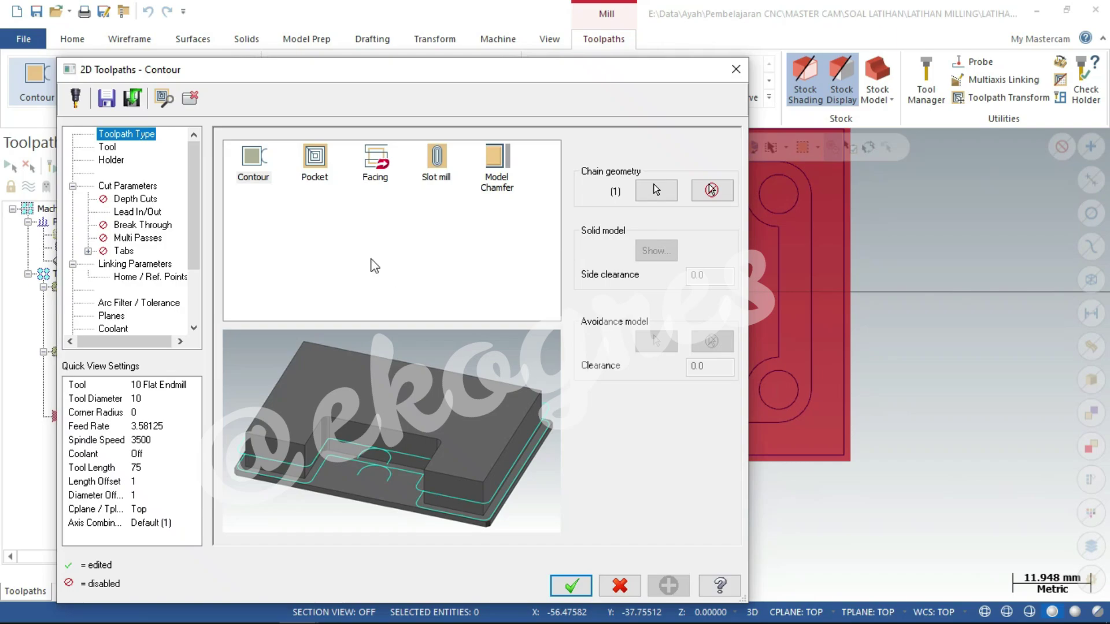
{"action": "left_click", "coordinate": [107, 148]}
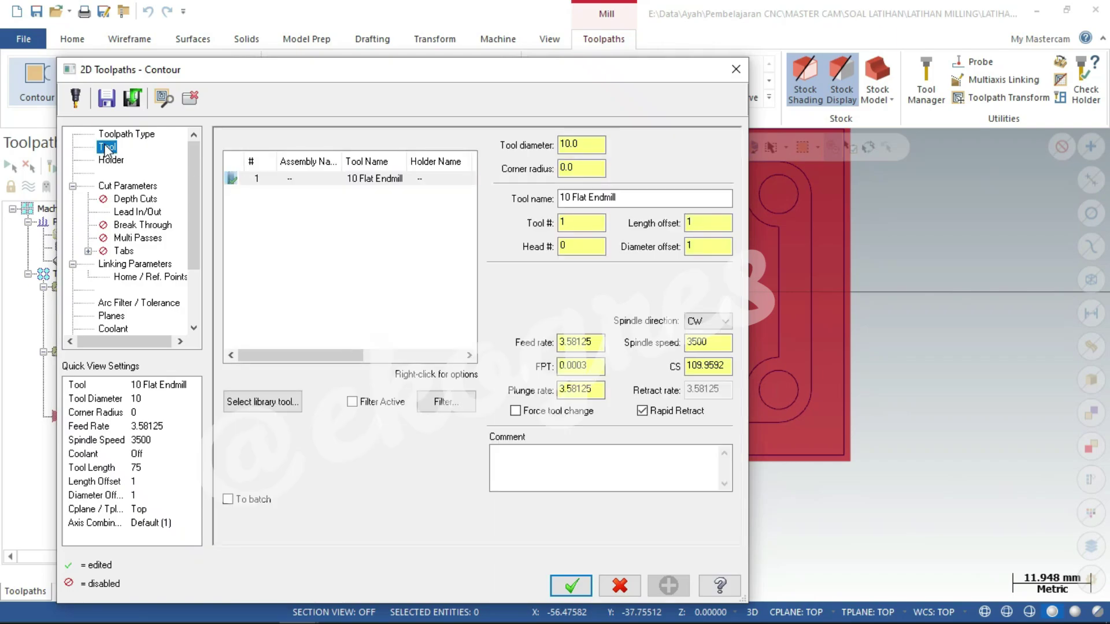
- Turn on multiple depth cuts, adjust finish cuts, and disable lead in/out
{"action": "left_click", "coordinate": [148, 187]}
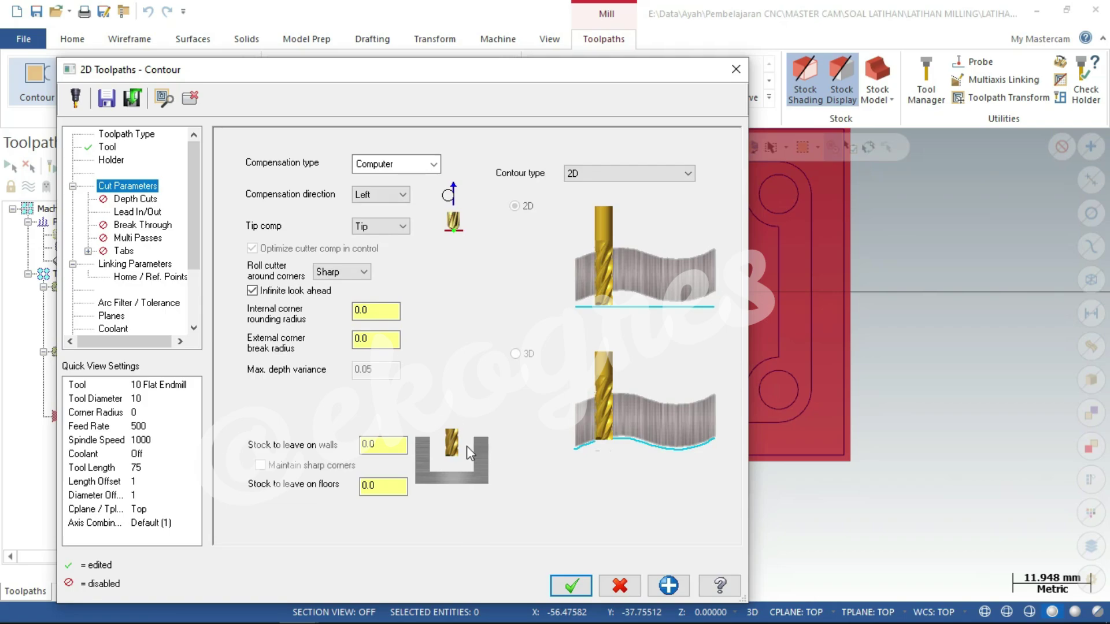
{"action": "left_click", "coordinate": [149, 201]}
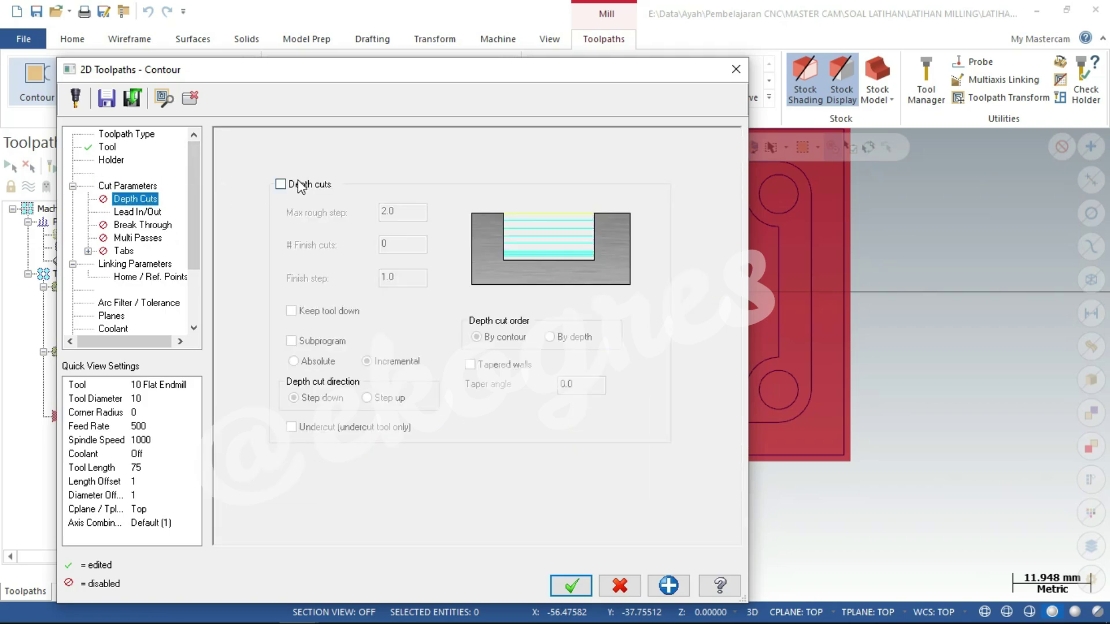
{"action": "left_click", "coordinate": [281, 184]}
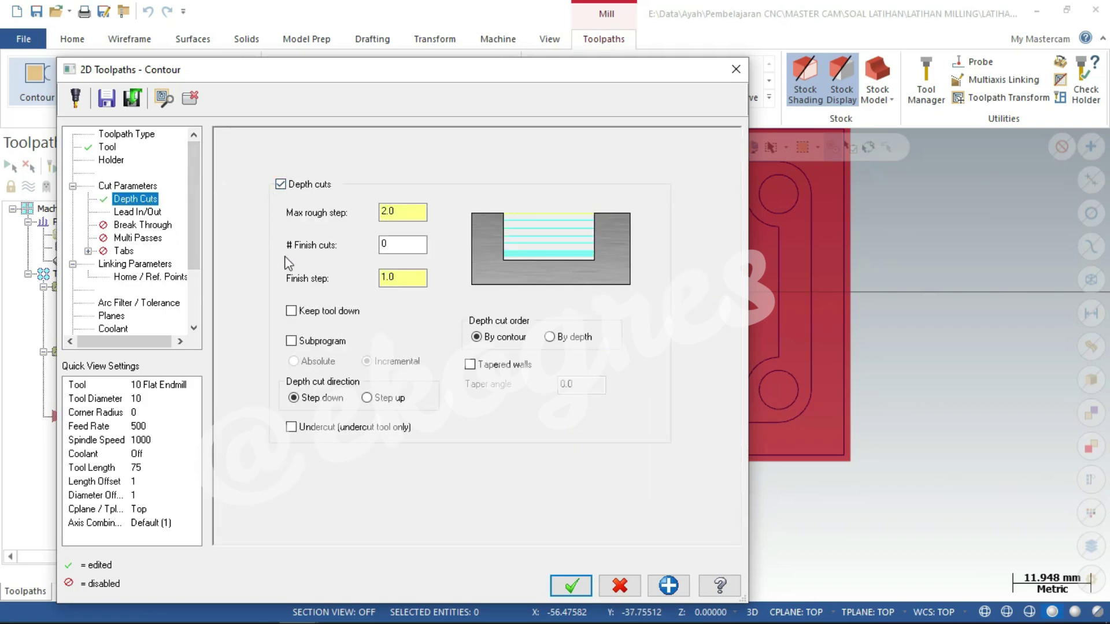
{"action": "left_click", "coordinate": [394, 245]}
{"action": "left_click", "coordinate": [154, 211]}
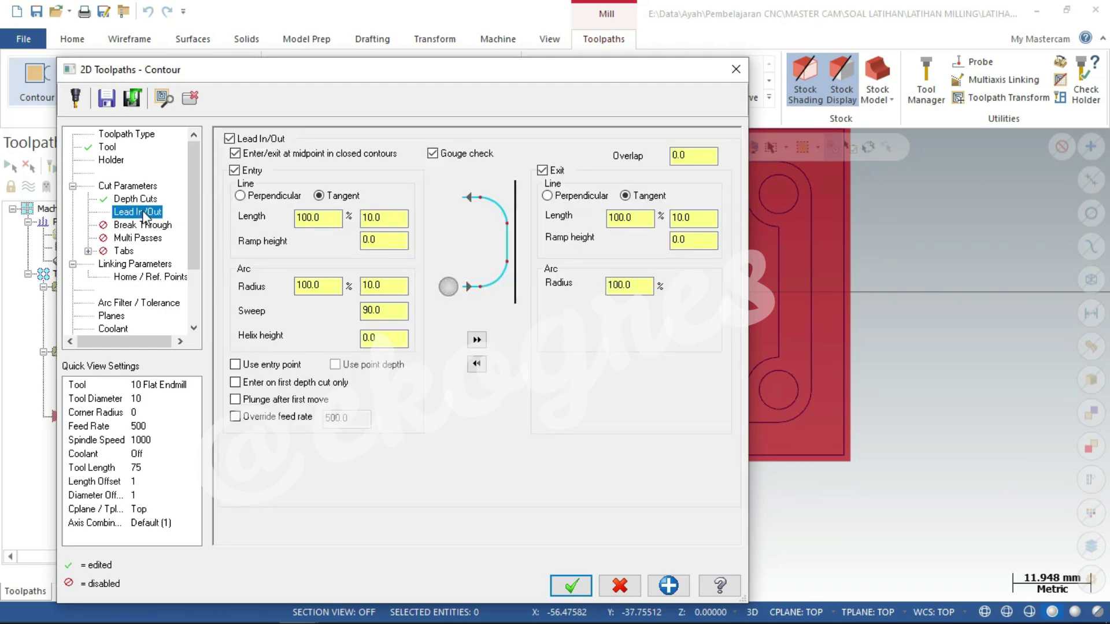
{"action": "left_click", "coordinate": [229, 139]}
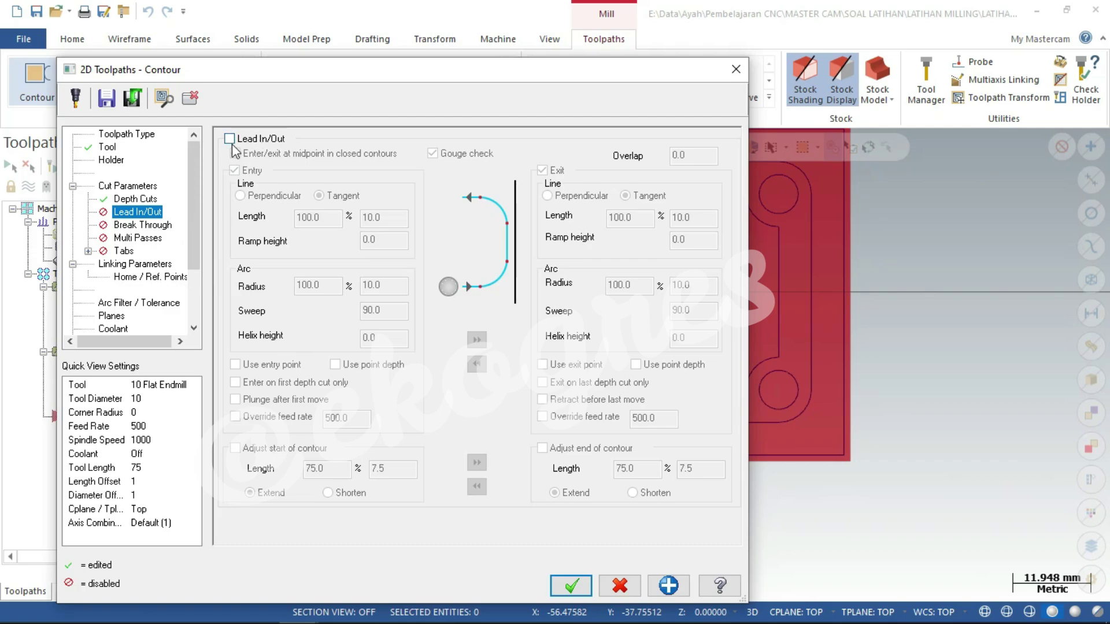
- Set contour retract 10, feed plane 5 and depth -15, and accept
{"action": "left_click", "coordinate": [158, 265]}
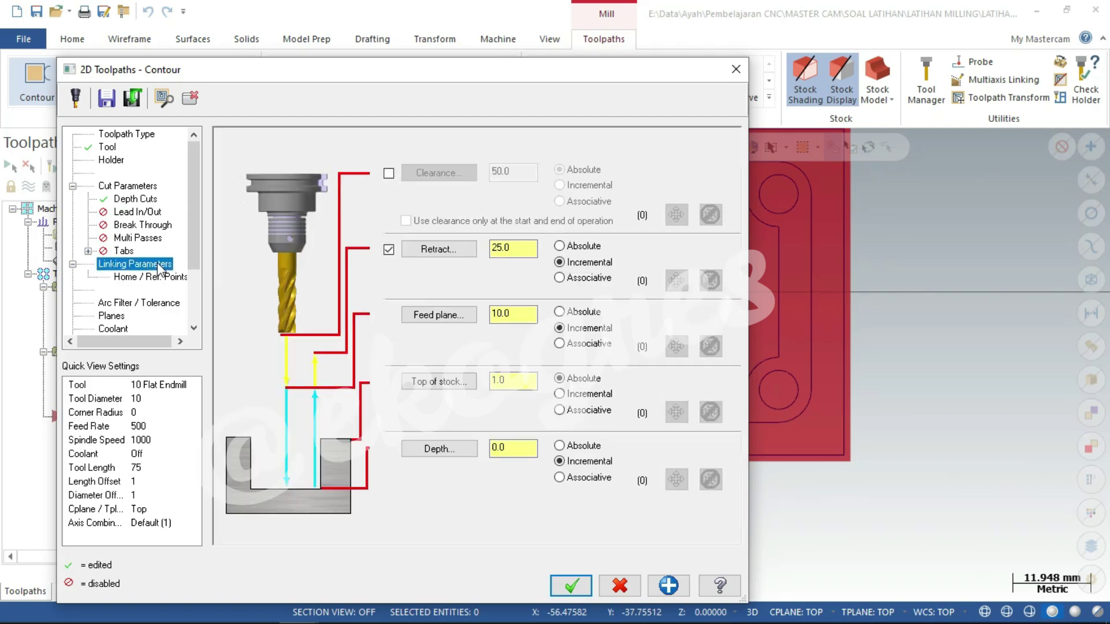
{"action": "double_click", "coordinate": [514, 248]}
{"action": "type", "text": "10"}
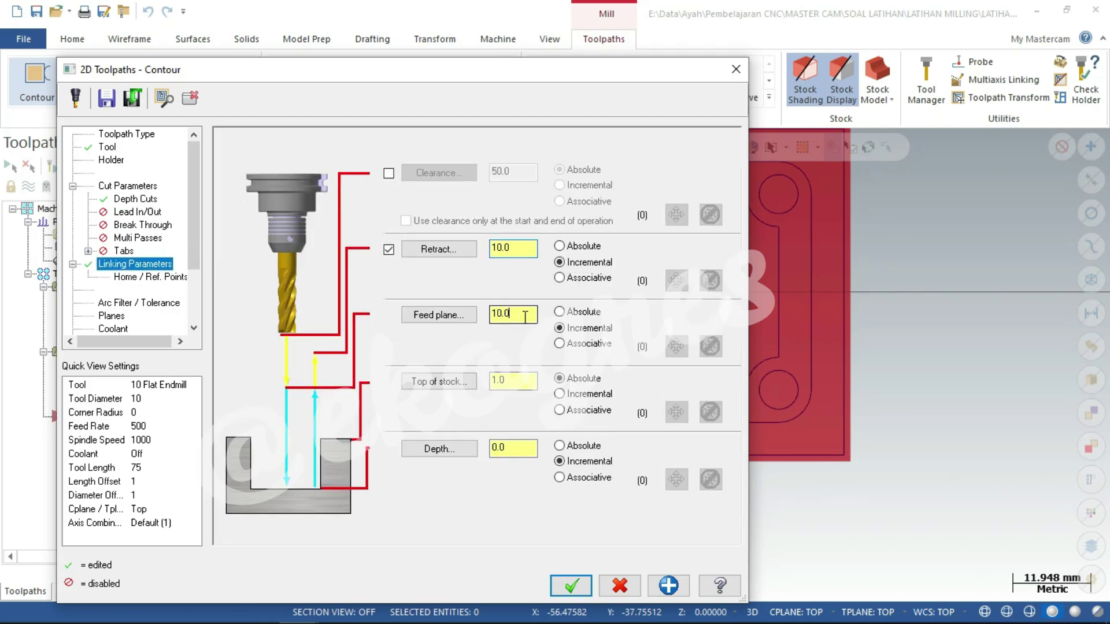
{"action": "double_click", "coordinate": [525, 313]}
{"action": "type", "text": "5"}
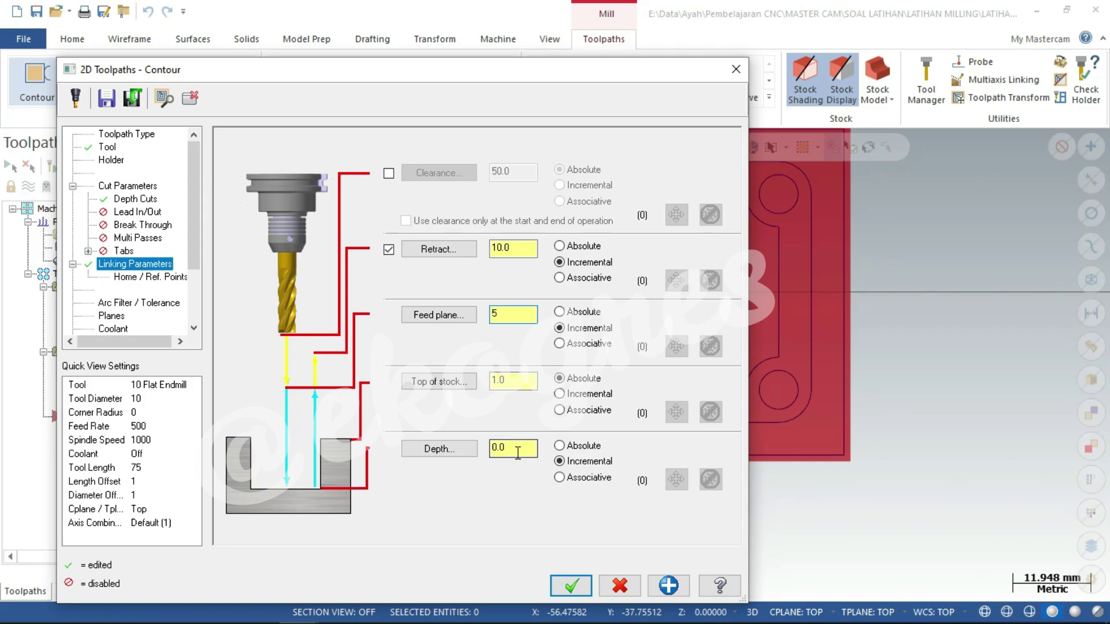
{"action": "double_click", "coordinate": [518, 452]}
{"action": "type", "text": "-15"}
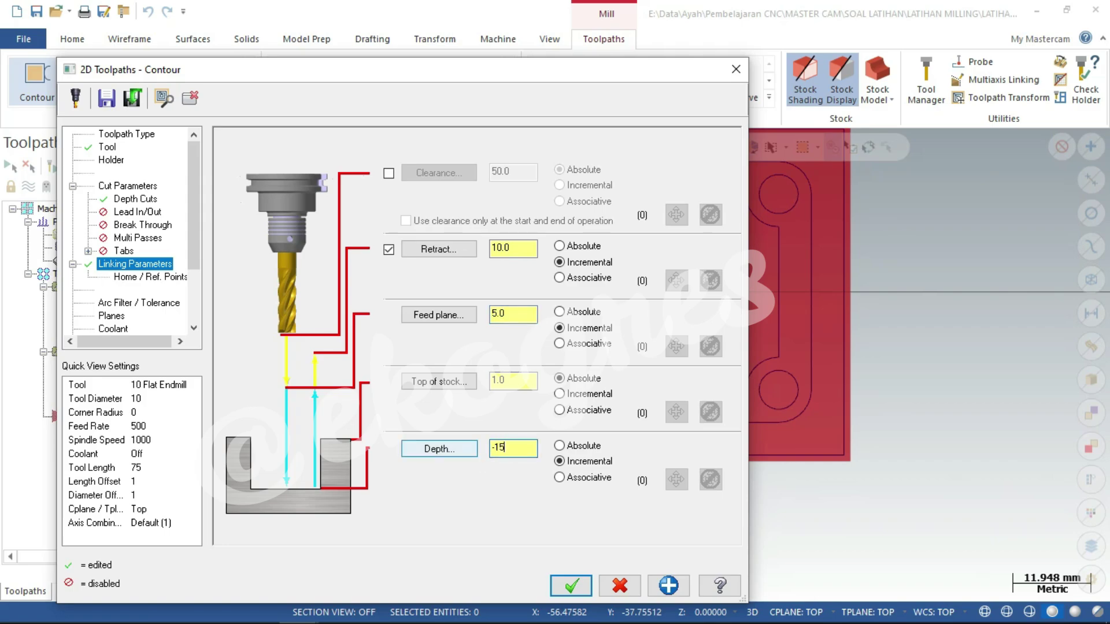
{"action": "key", "text": "Return"}
{"action": "left_click", "coordinate": [585, 595]}
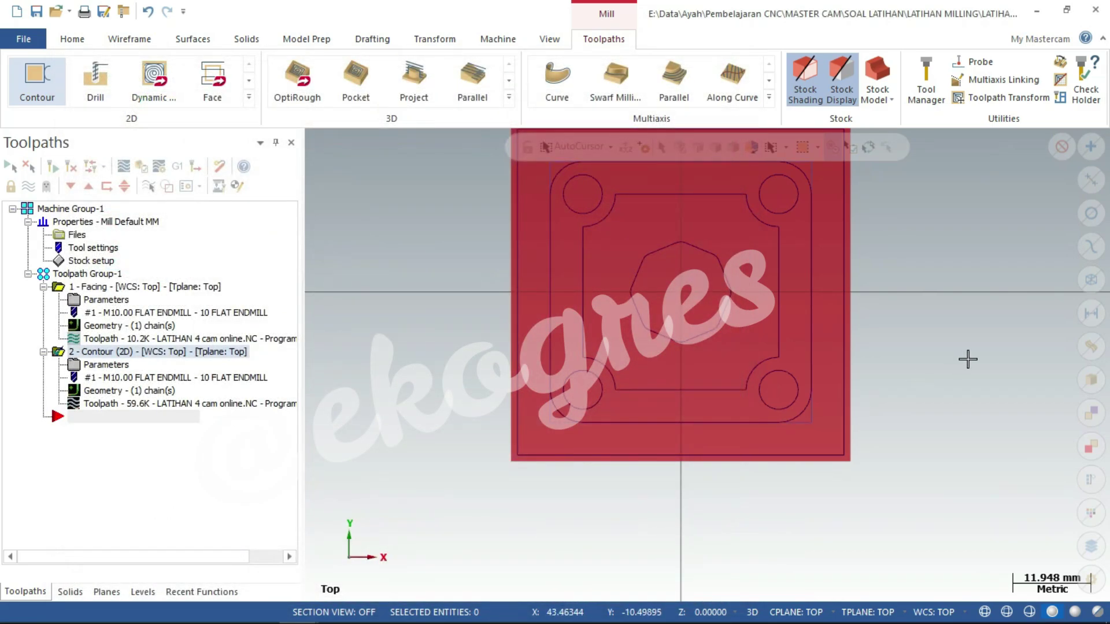
- Switch the graphics view to Isometric
{"action": "right_click", "coordinate": [943, 354]}
{"action": "left_click", "coordinate": [914, 499]}
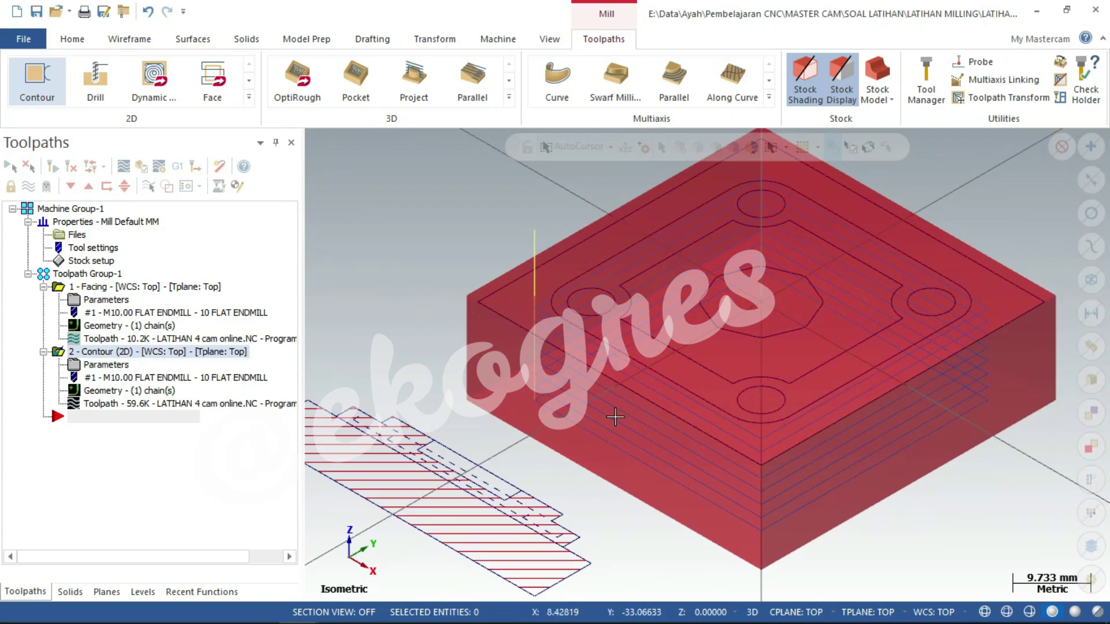
{"action": "scroll", "coordinate": [547, 235], "scroll_direction": "up", "scroll_amount": 1}
{"action": "scroll", "coordinate": [540, 237], "scroll_direction": "down", "scroll_amount": 3}
- Change the contour's compensation direction to Right
{"action": "scroll", "coordinate": [520, 243], "scroll_direction": "up", "scroll_amount": 1}
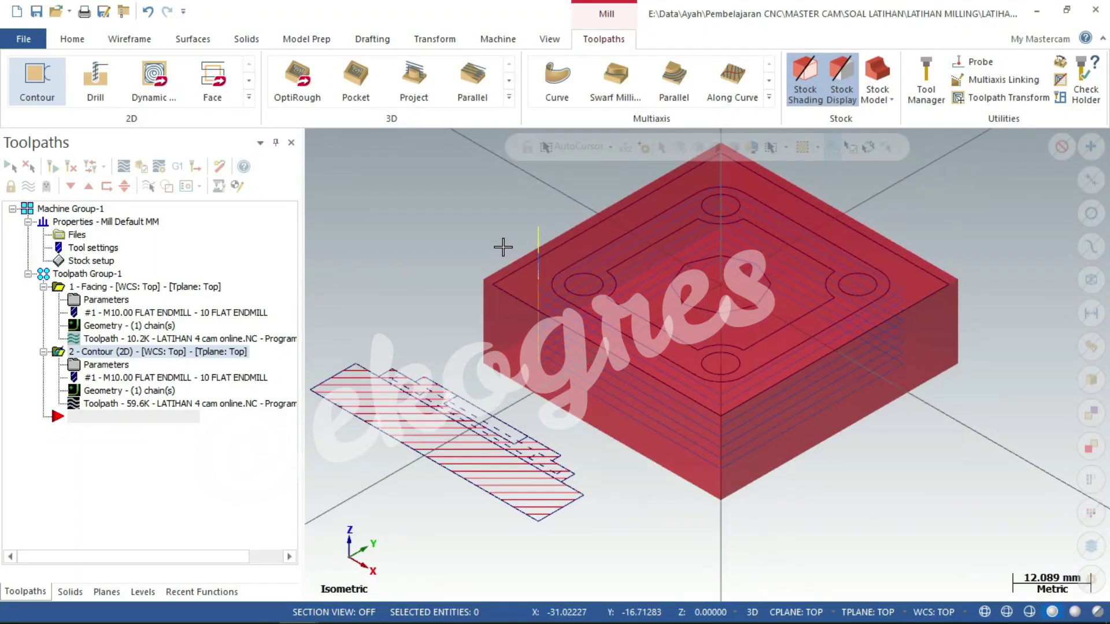
{"action": "scroll", "coordinate": [503, 247], "scroll_direction": "up", "scroll_amount": 1}
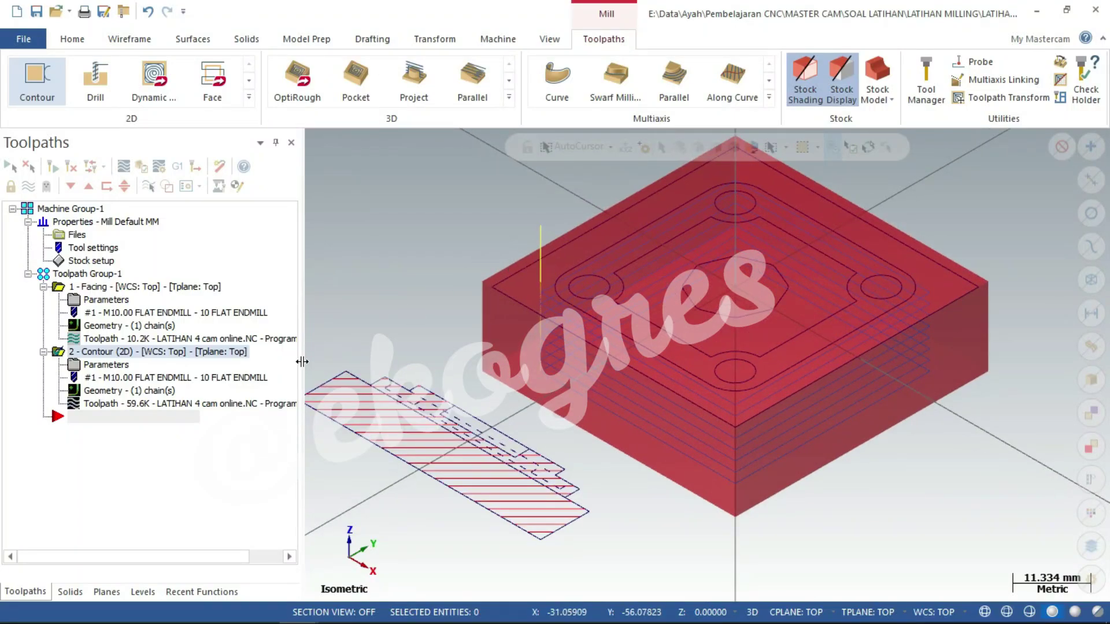
{"action": "left_click", "coordinate": [116, 370]}
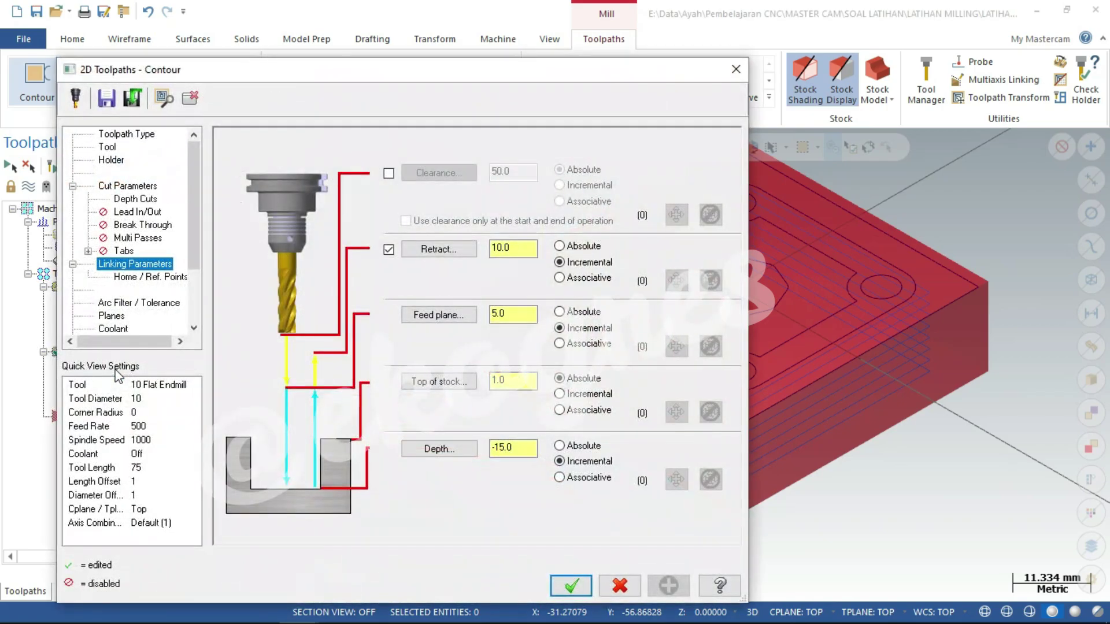
{"action": "left_click", "coordinate": [118, 188]}
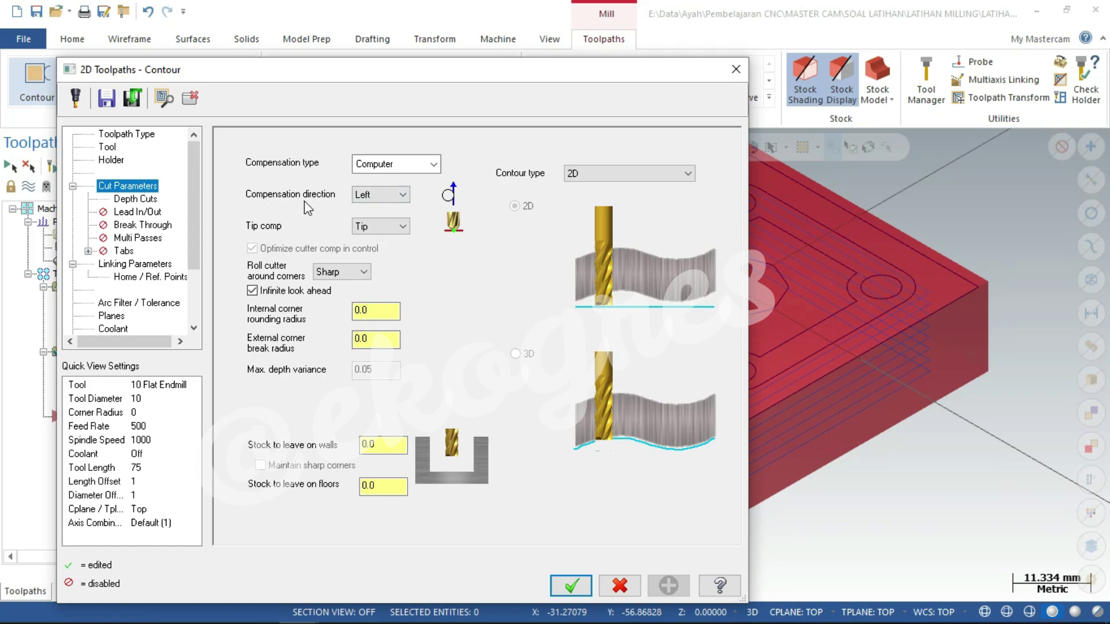
{"action": "left_click", "coordinate": [402, 195]}
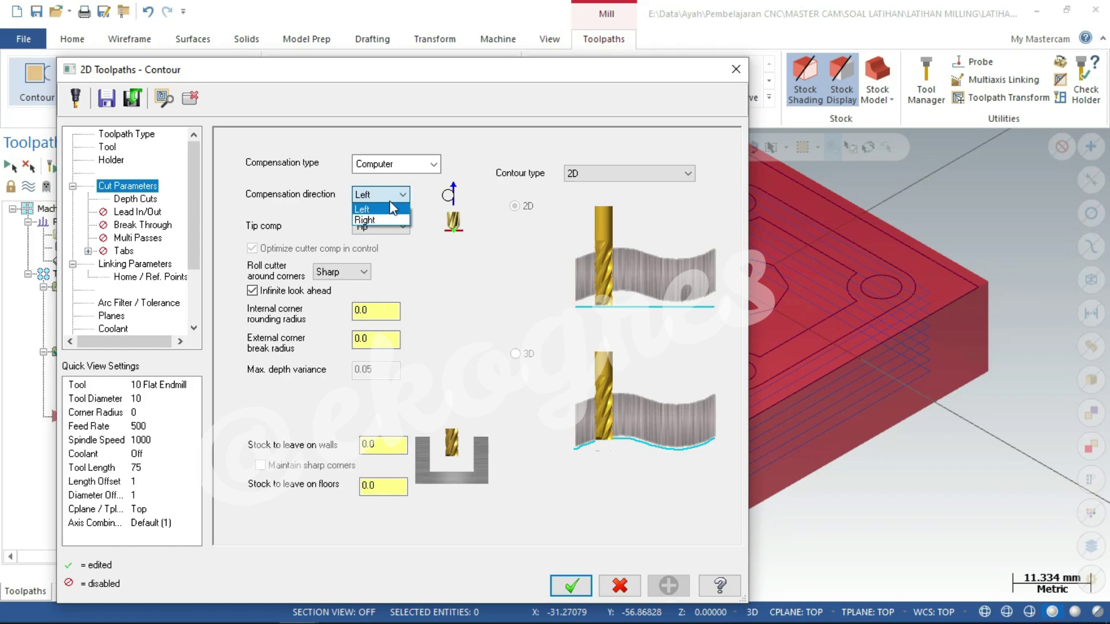
{"action": "left_click", "coordinate": [388, 219]}
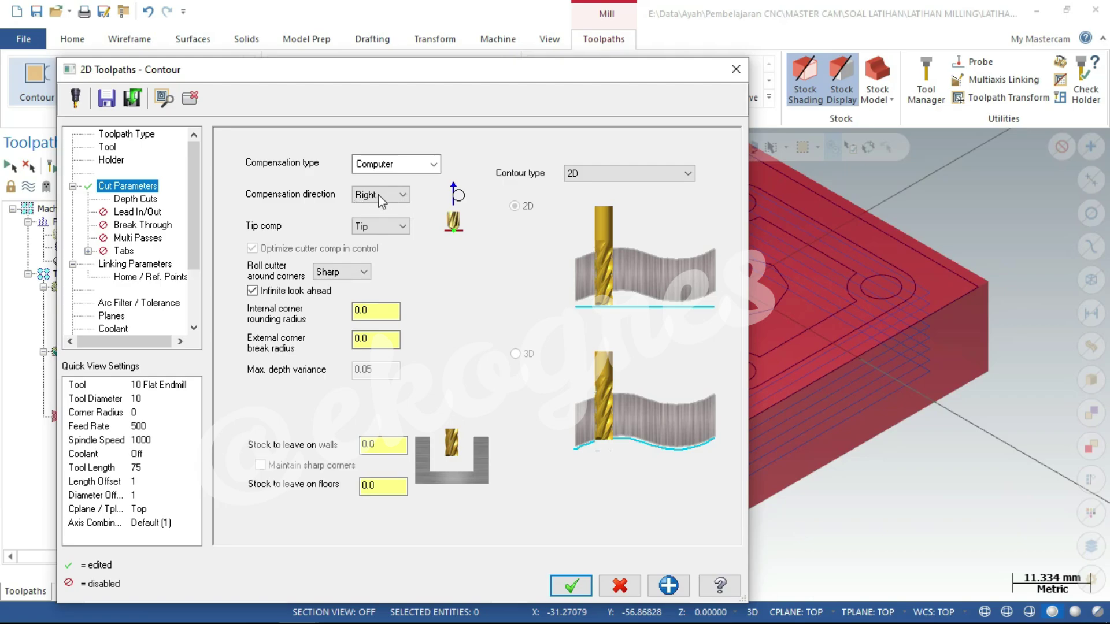
{"action": "left_click", "coordinate": [570, 585]}
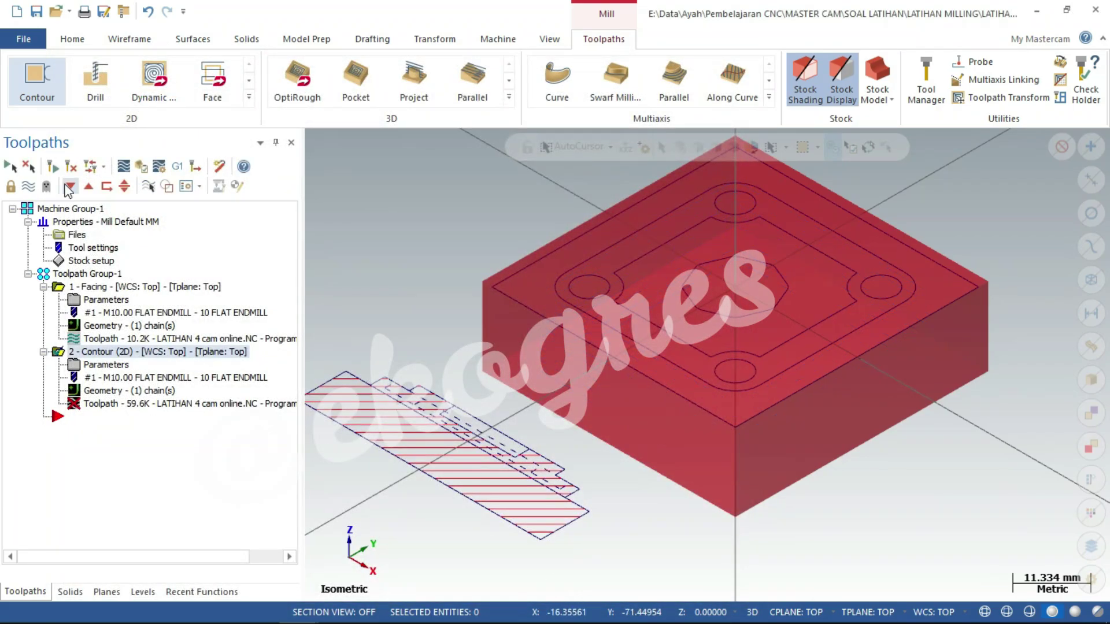
- Regenerate the toolpath group and send Facing and Contour to verification
{"action": "left_click", "coordinate": [54, 168]}
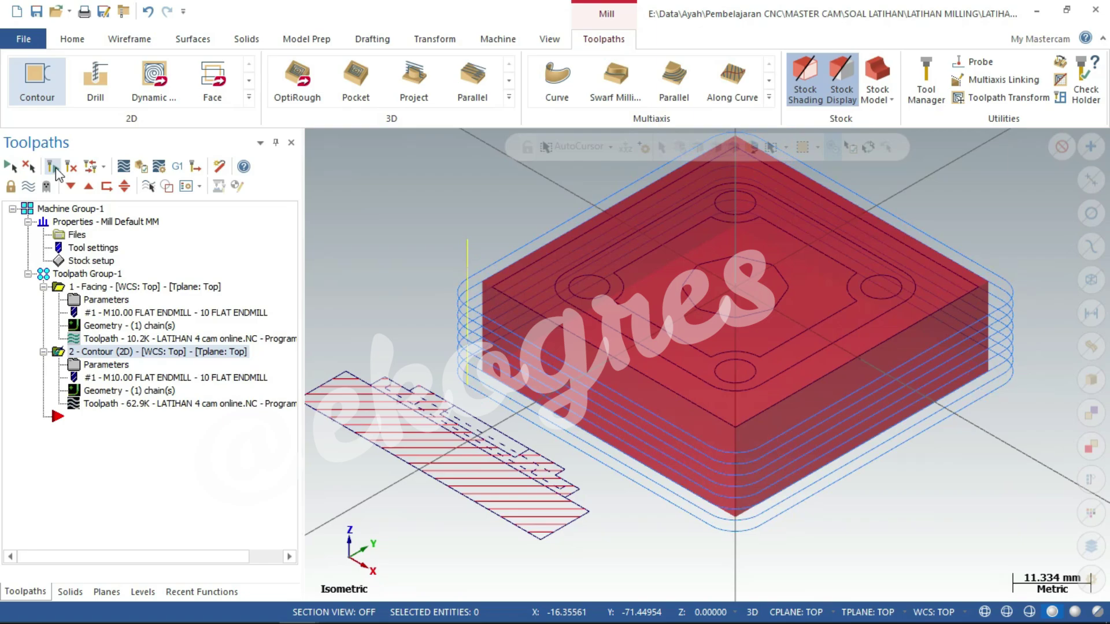
{"action": "left_click", "coordinate": [106, 277]}
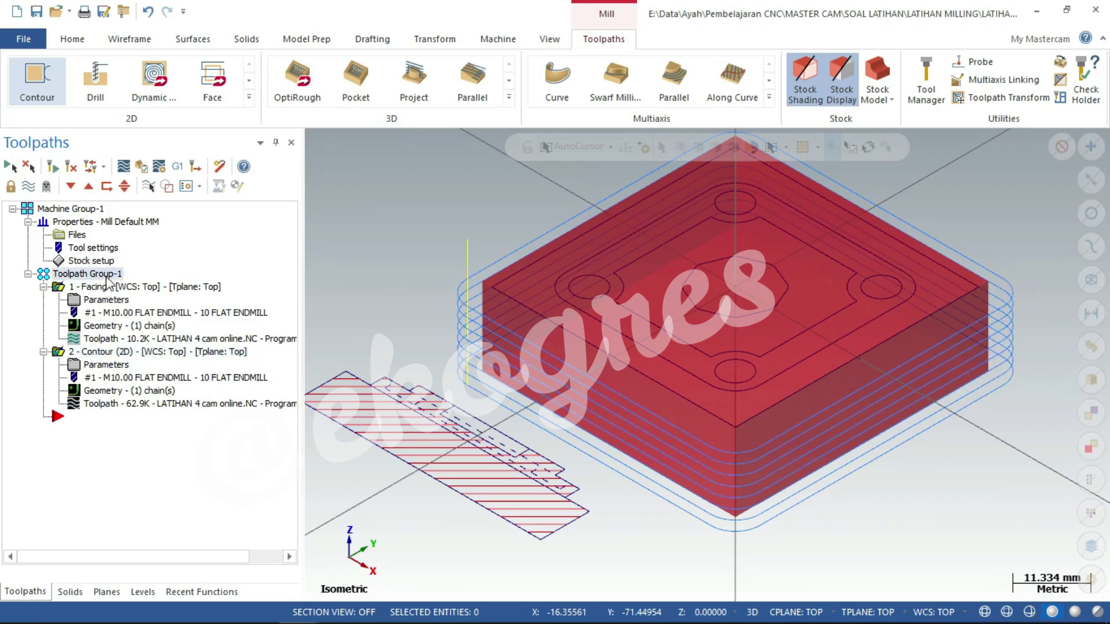
{"action": "left_click", "coordinate": [142, 168]}
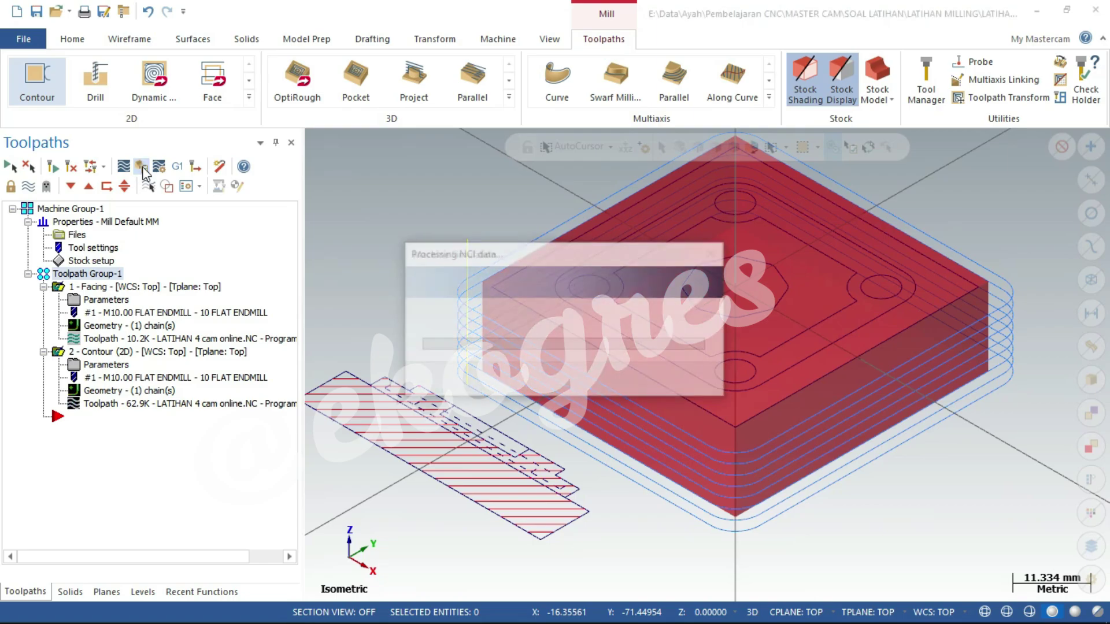
{"action": "left_click", "coordinate": [141, 167]}
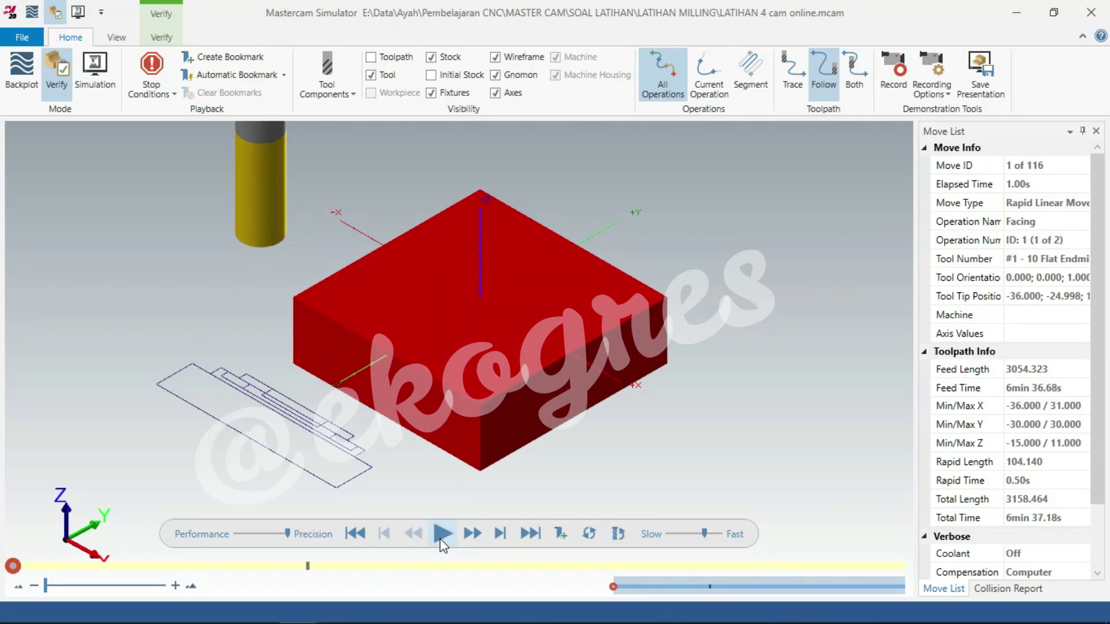
- Play the simulation through all 116 moves to show the faced, contoured block
{"action": "left_click", "coordinate": [440, 534]}
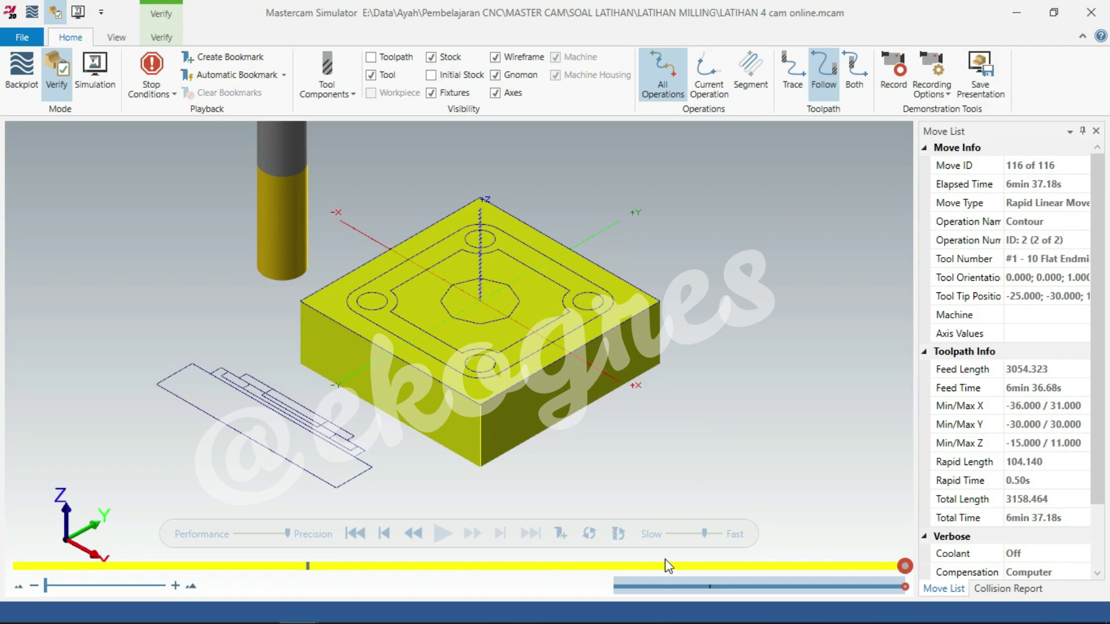
- Back in Mastercam, show Top view, hide toolpath lines, and expand the 2D toolpath gallery
{"action": "key", "text": "super"}
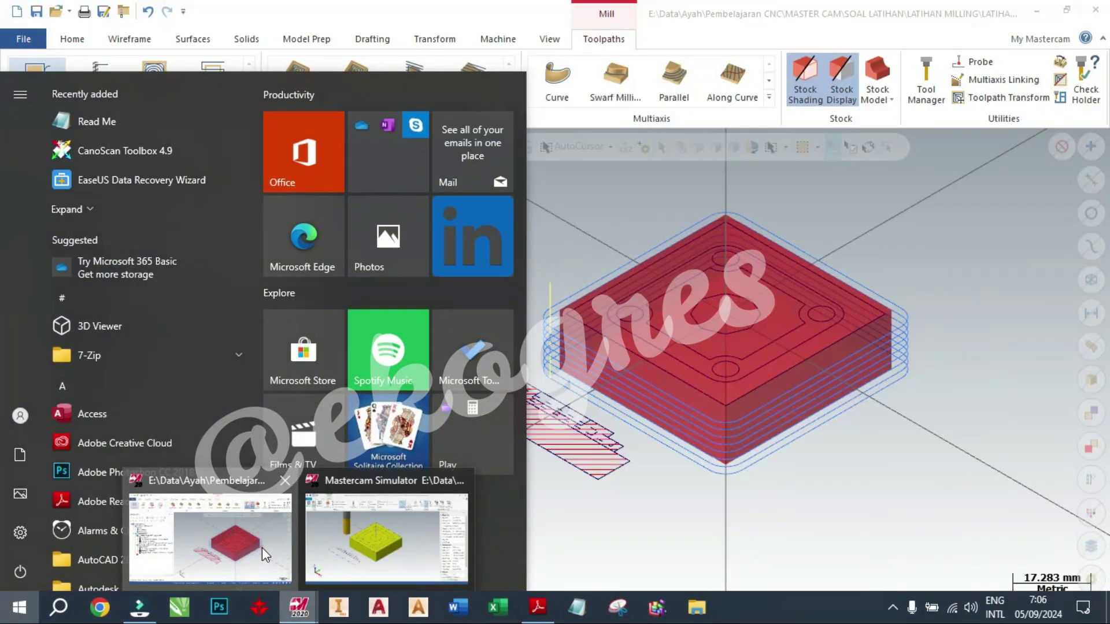
{"action": "left_click", "coordinate": [262, 546]}
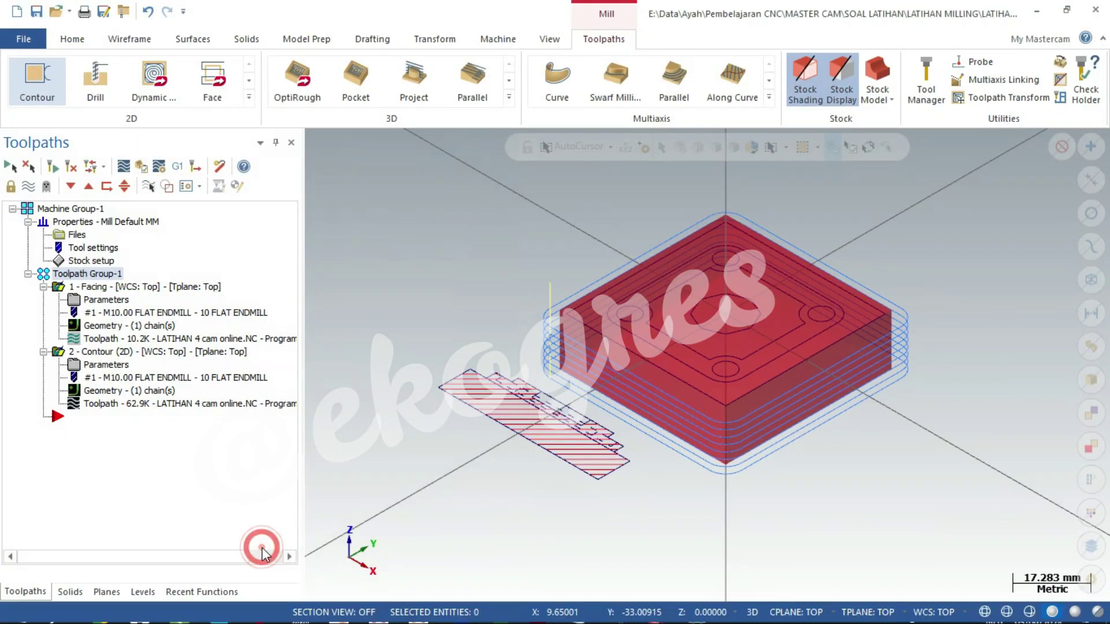
{"action": "right_click", "coordinate": [917, 249]}
{"action": "left_click", "coordinate": [920, 340]}
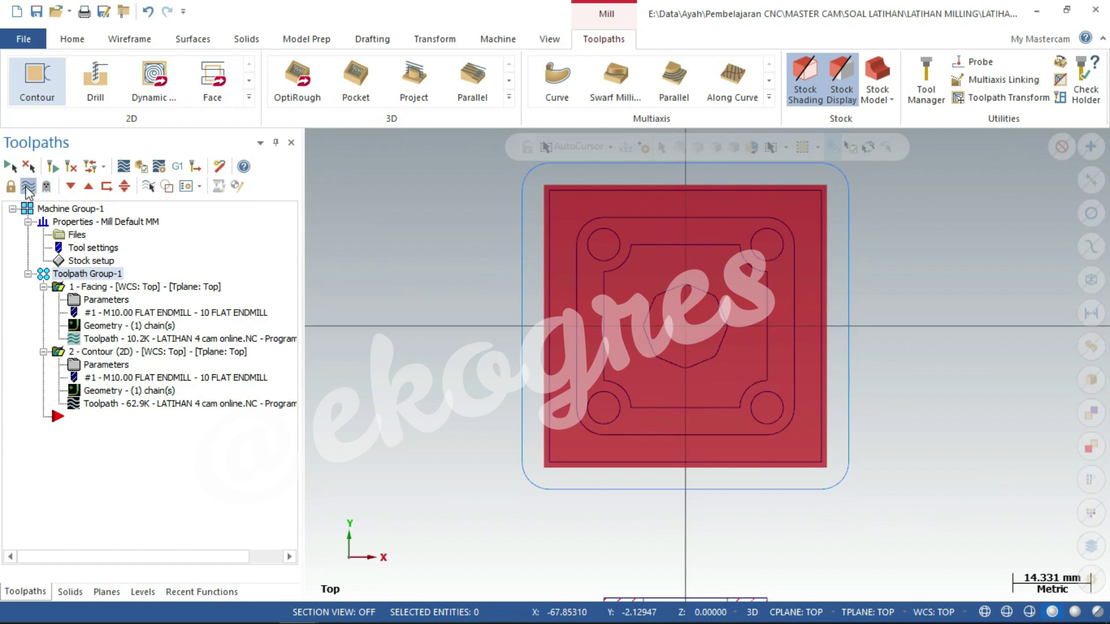
{"action": "left_click", "coordinate": [28, 186]}
{"action": "left_click", "coordinate": [27, 186]}
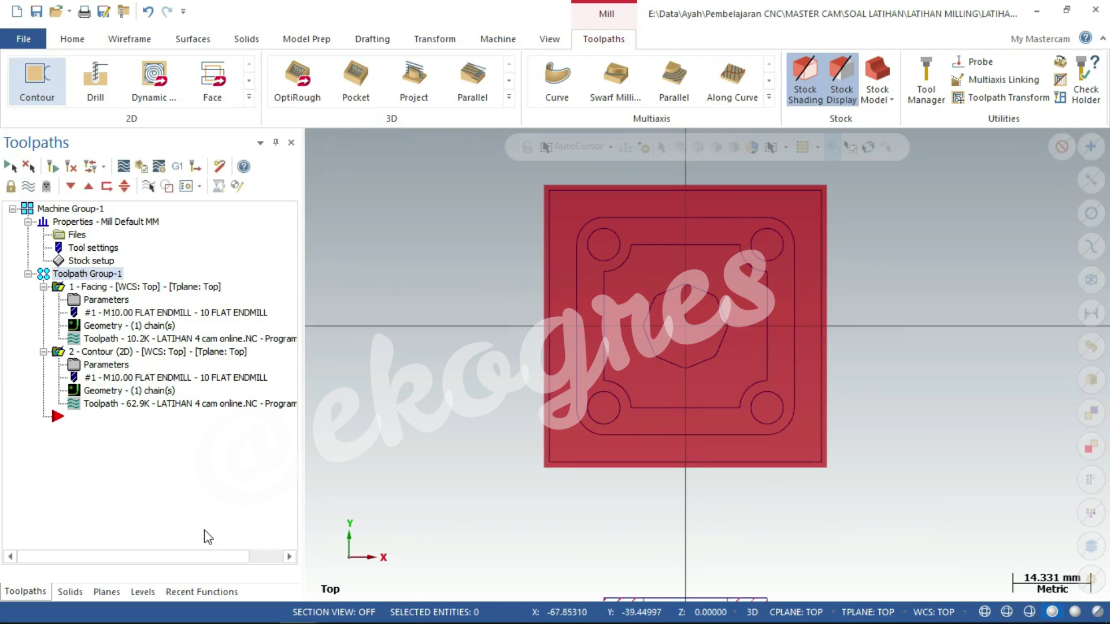
{"action": "left_click", "coordinate": [249, 97]}
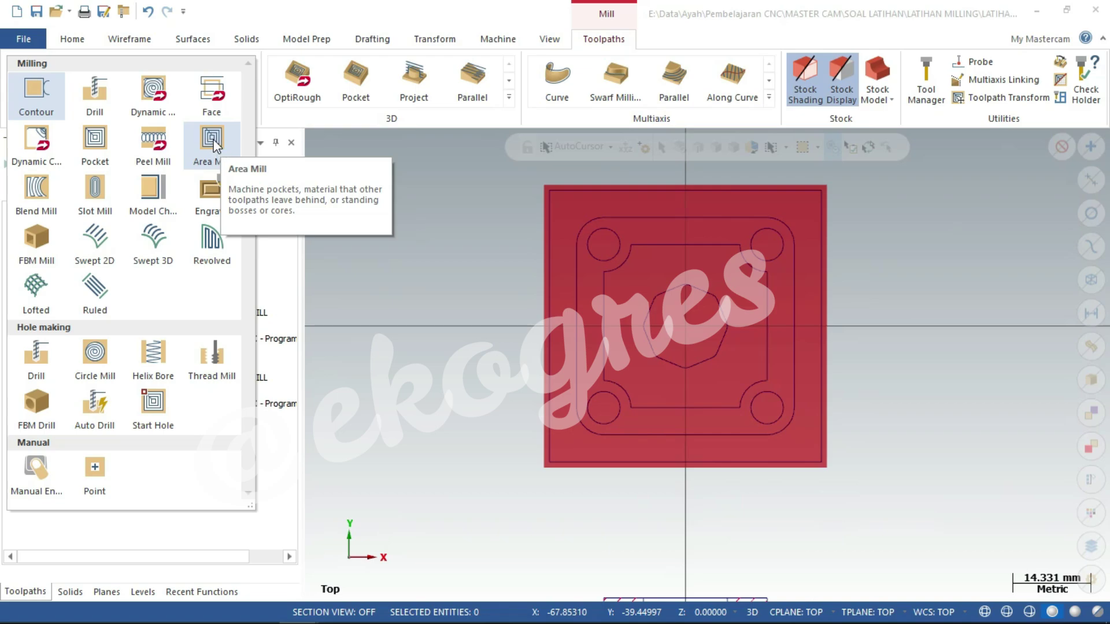
- Start an Area Mill with the outer stock rectangle as machining region
{"action": "left_click", "coordinate": [215, 146]}
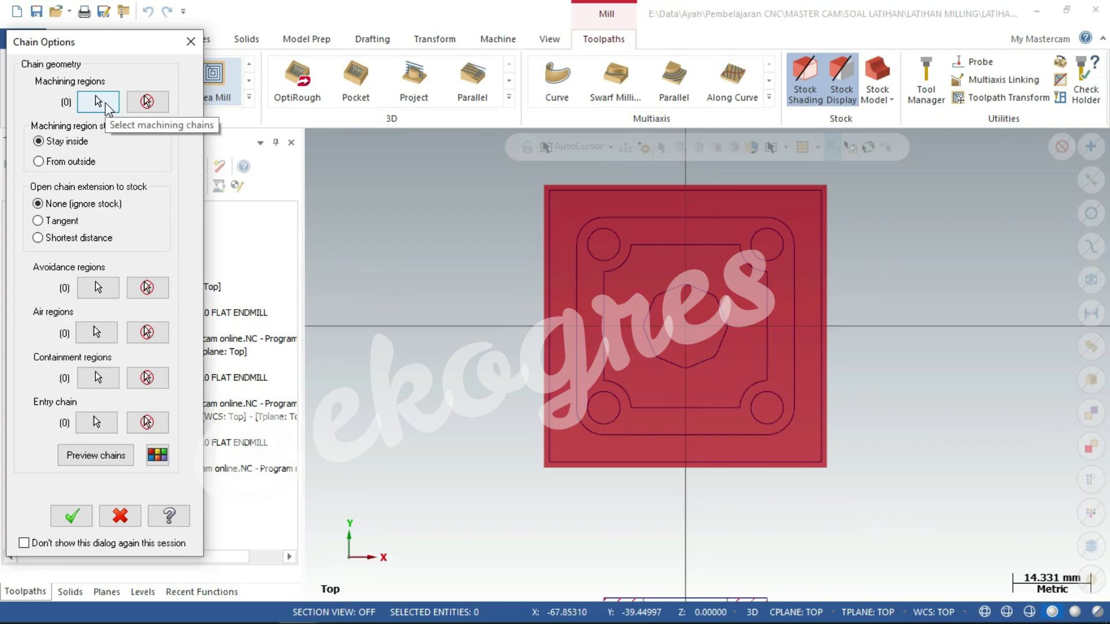
{"action": "left_click", "coordinate": [97, 102]}
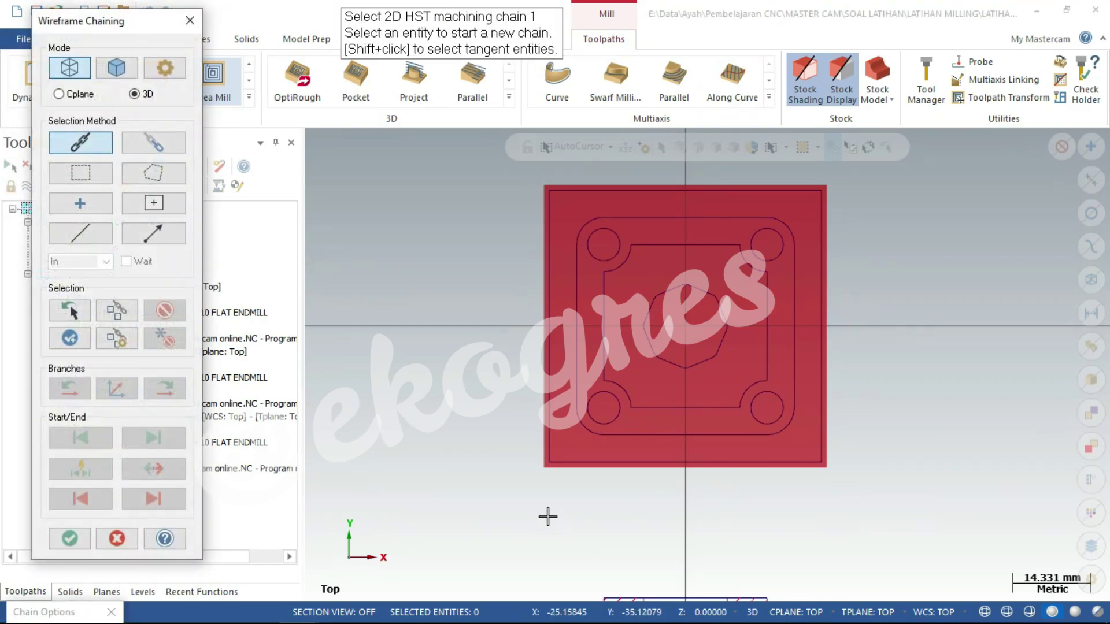
{"action": "scroll", "coordinate": [547, 509], "scroll_direction": "up", "scroll_amount": 1}
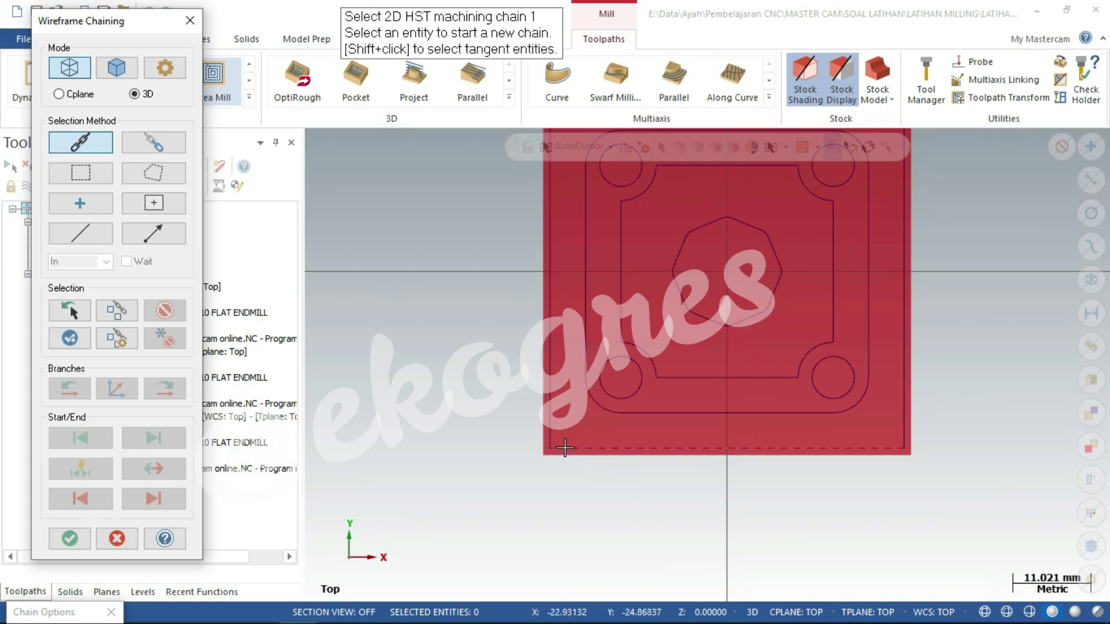
{"action": "left_click", "coordinate": [565, 447]}
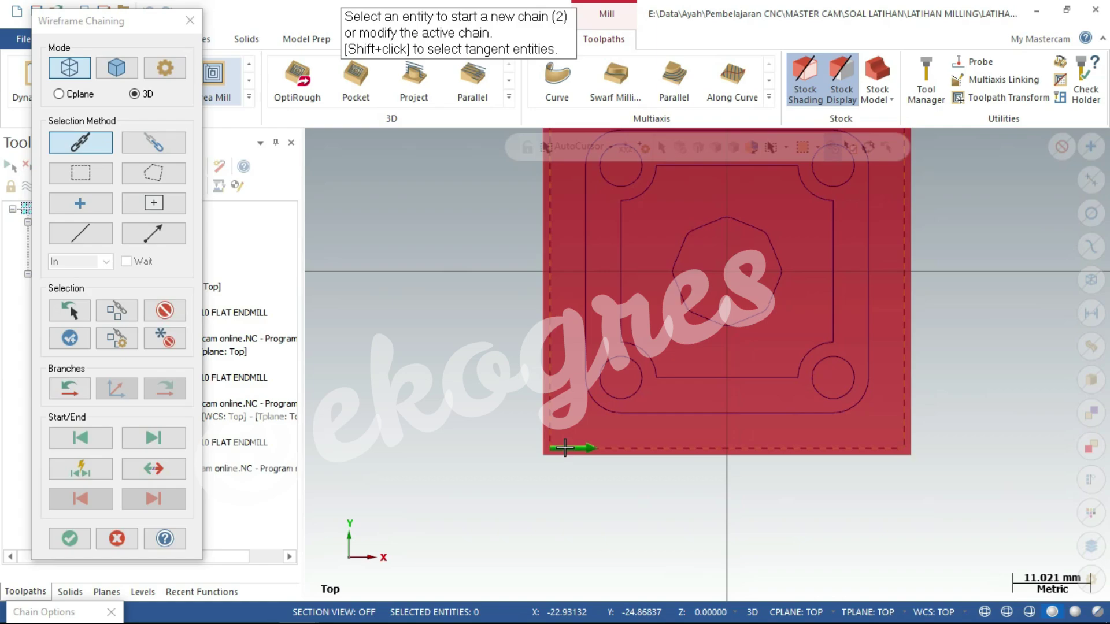
{"action": "left_click", "coordinate": [65, 536]}
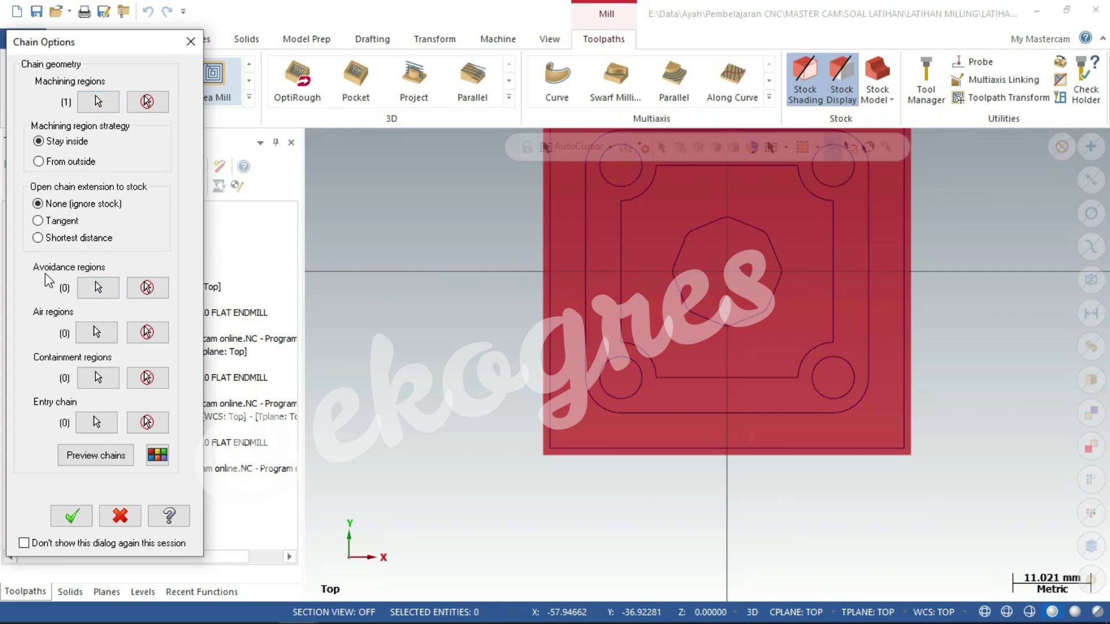
- Add the rounded square boss outline as the avoidance region and accept
{"action": "left_click", "coordinate": [99, 289]}
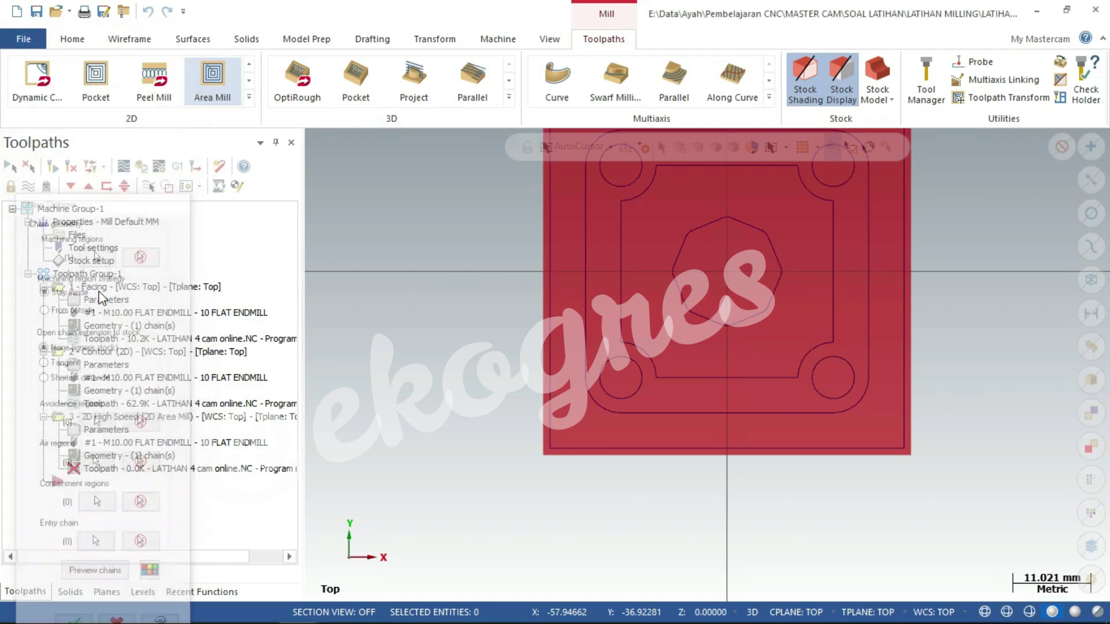
{"action": "left_click", "coordinate": [630, 413]}
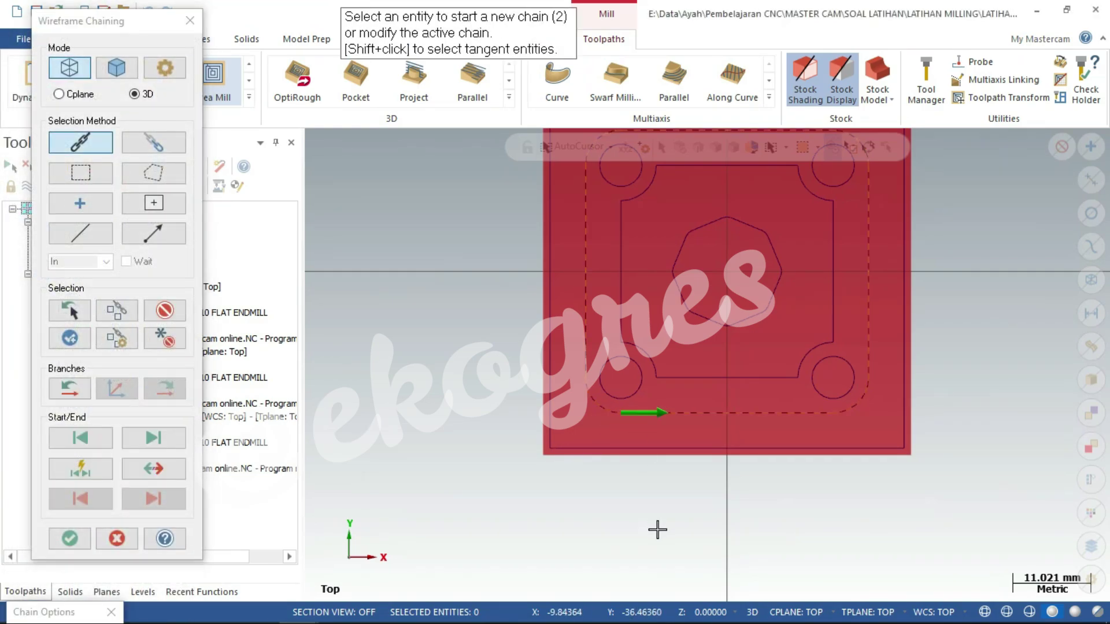
{"action": "left_click", "coordinate": [56, 540]}
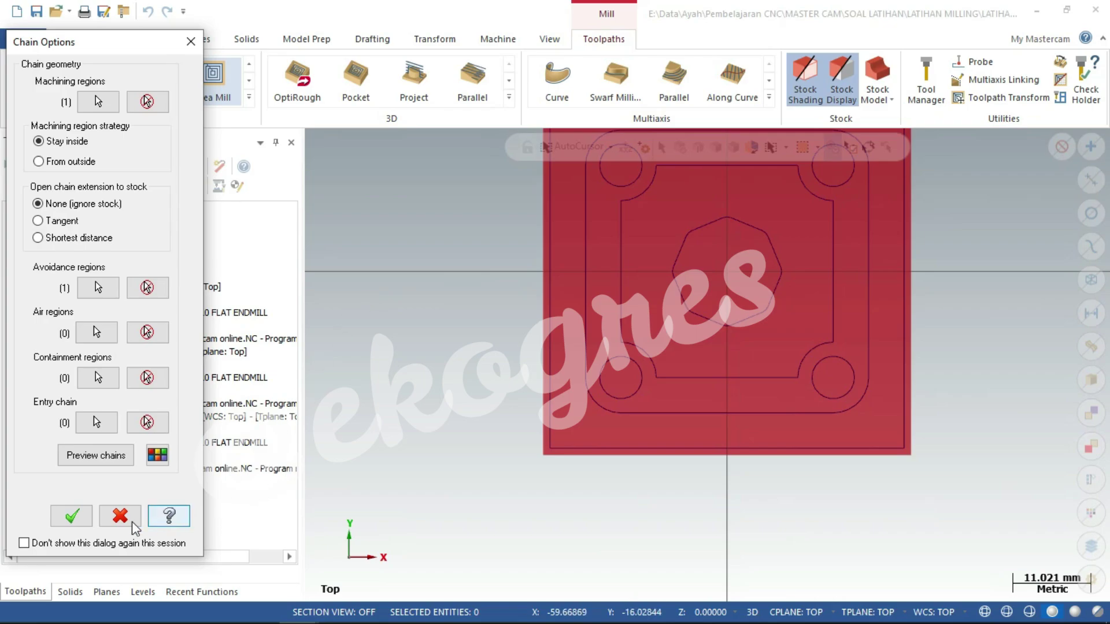
{"action": "left_click", "coordinate": [72, 516]}
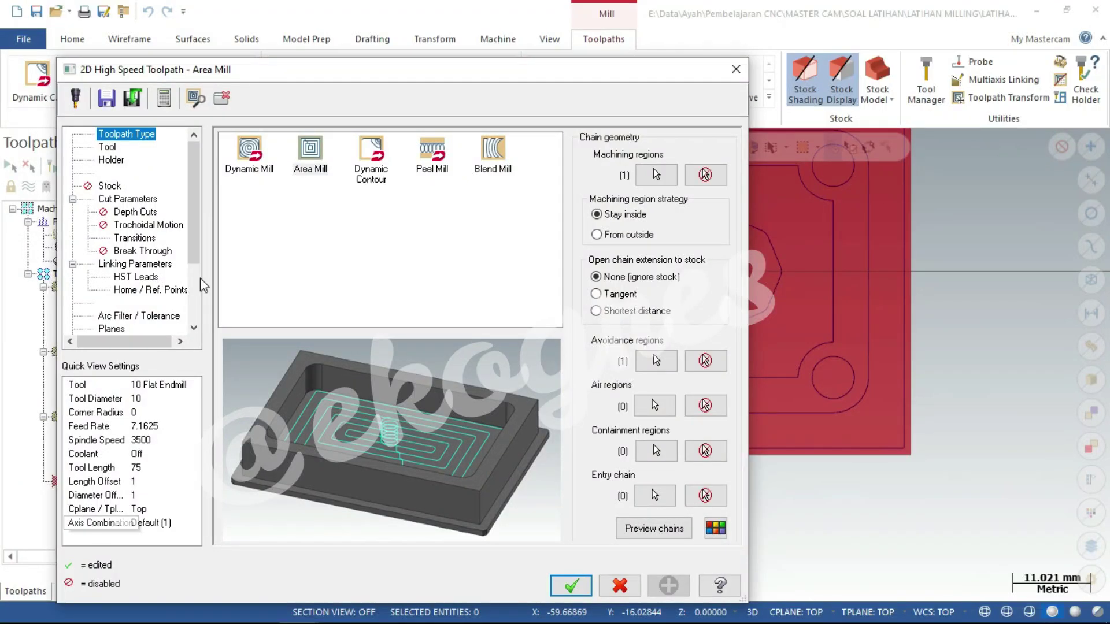
- Set Area Mill cutting to conventional, 30% stepover, and zero wall and floor stock
{"action": "left_click", "coordinate": [311, 170]}
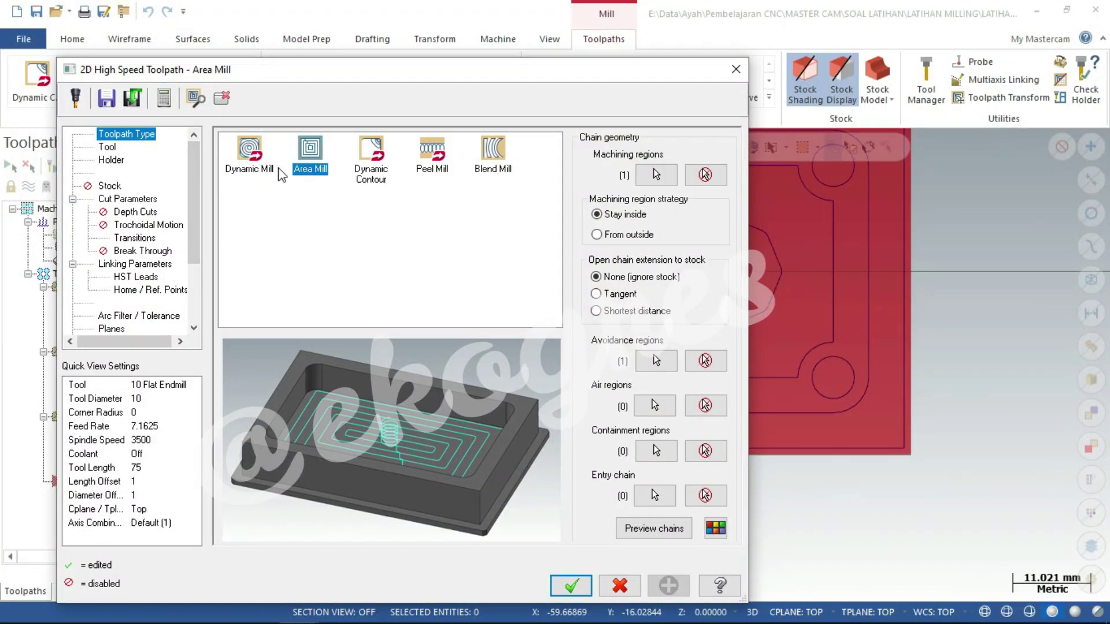
{"action": "left_click", "coordinate": [107, 147]}
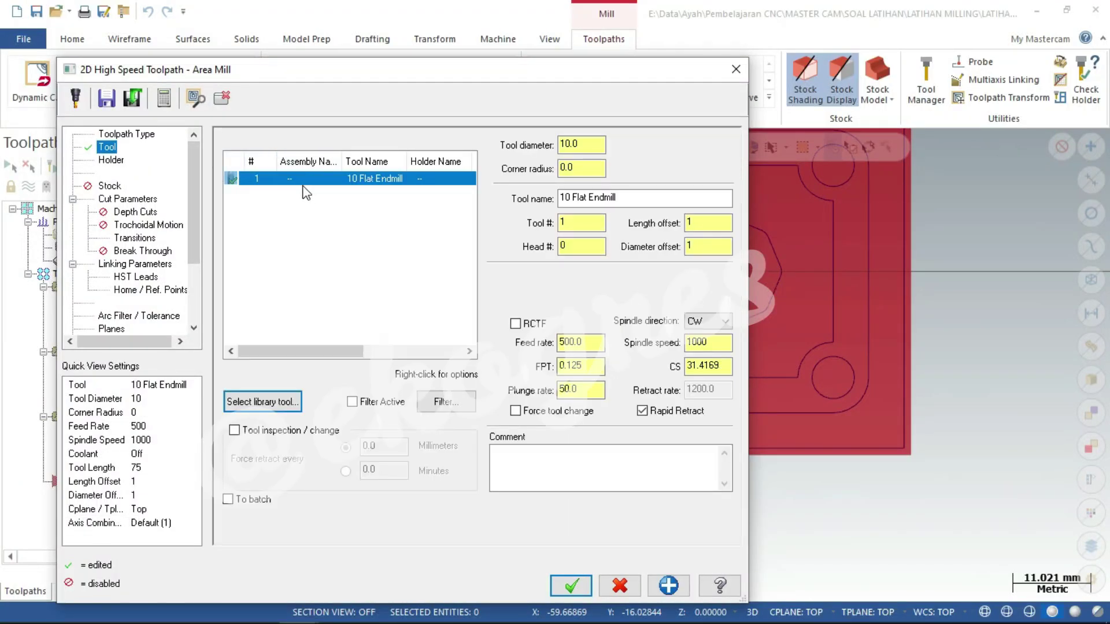
{"action": "left_click", "coordinate": [142, 199]}
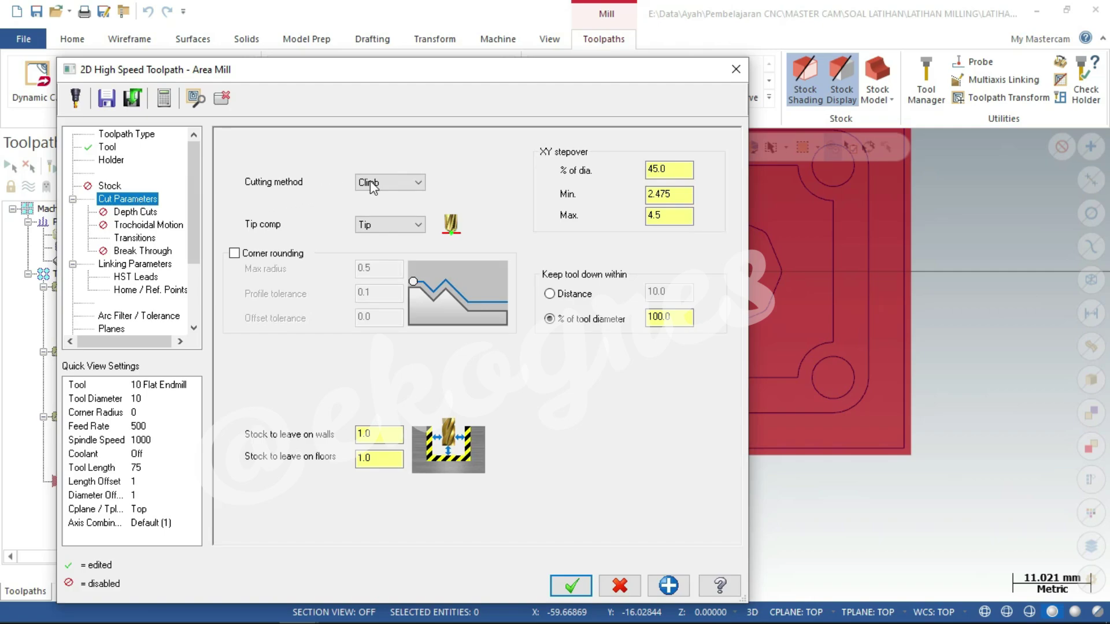
{"action": "left_click", "coordinate": [416, 183]}
{"action": "left_click", "coordinate": [399, 208]}
{"action": "double_click", "coordinate": [663, 169]}
{"action": "type", "text": "30"}
{"action": "key", "text": "Return"}
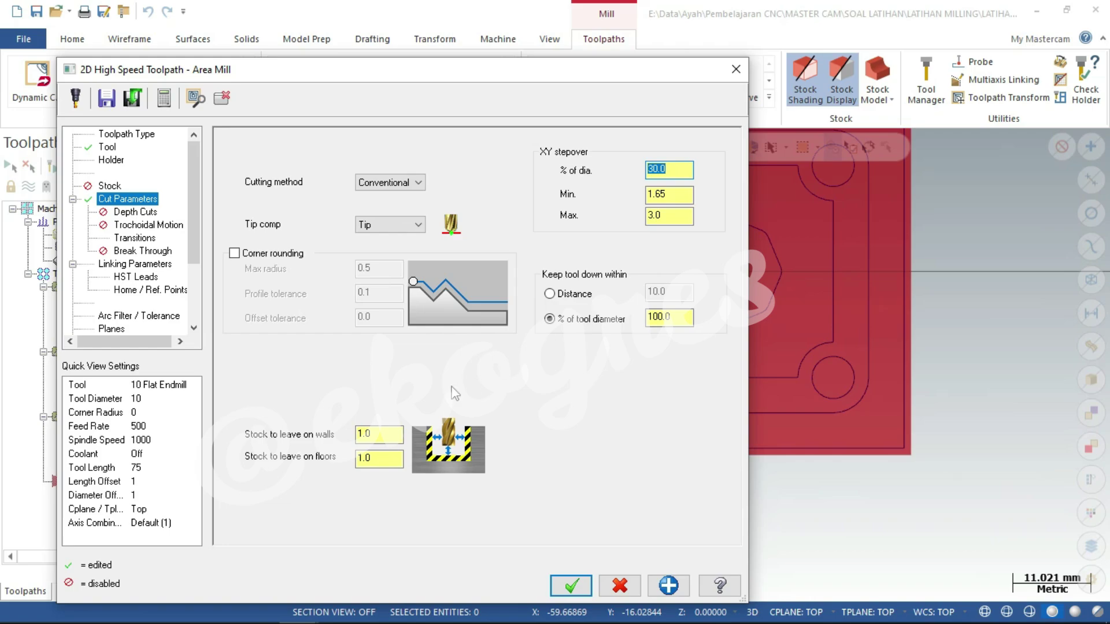
{"action": "left_click", "coordinate": [389, 435]}
{"action": "key", "text": "Tab"}
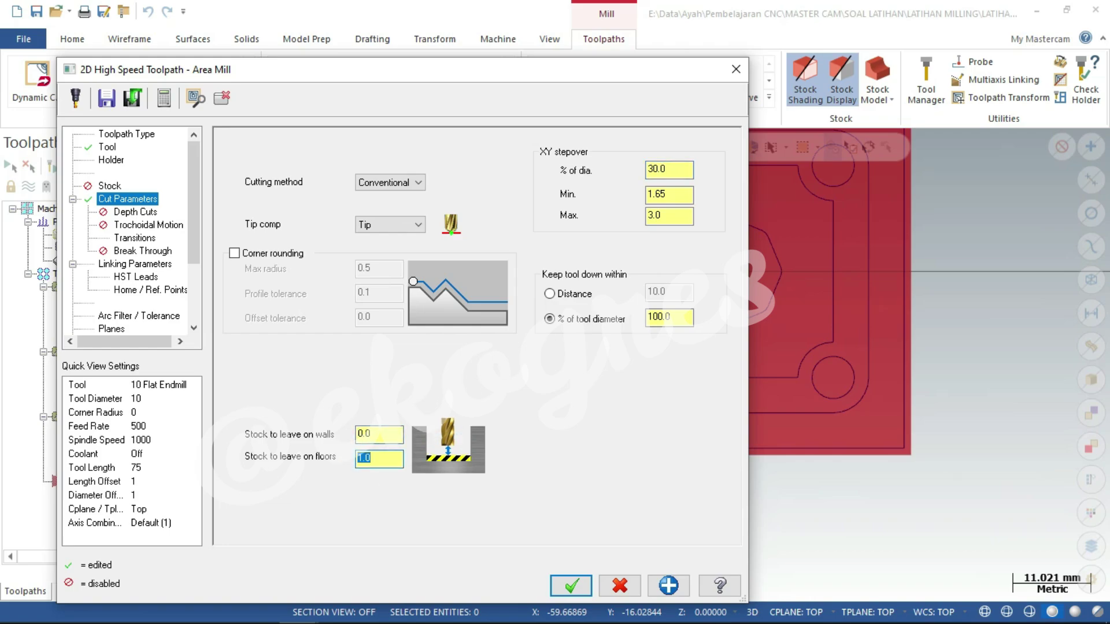
{"action": "type", "text": "0"}
{"action": "key", "text": "Return"}
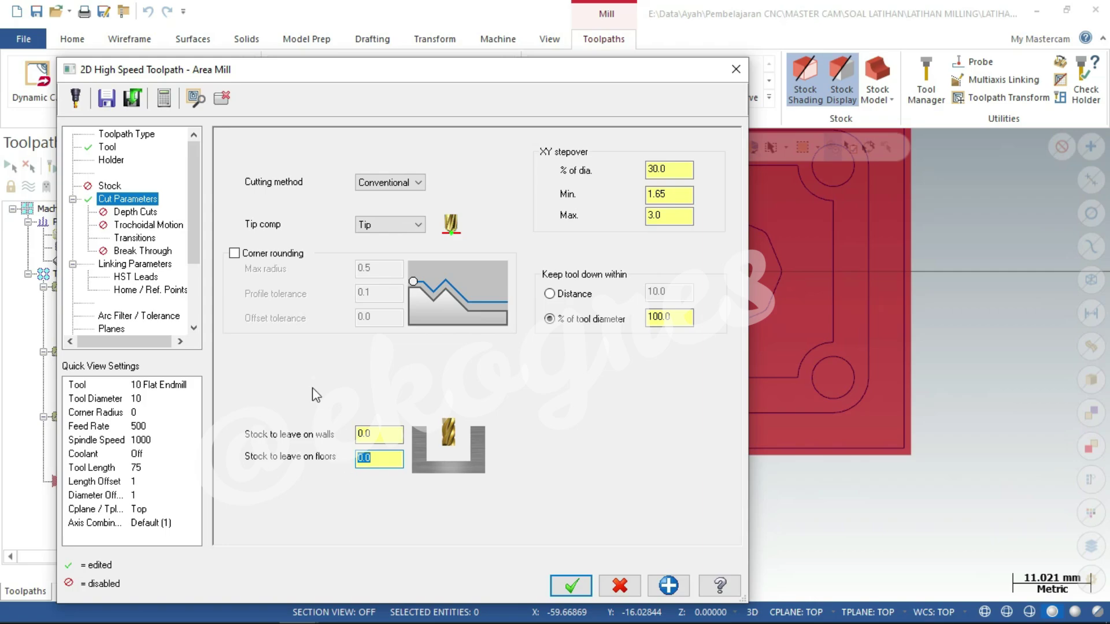
- Enable depth cuts with 2.0 mm rough steps and 1 finish cut
{"action": "left_click", "coordinate": [136, 213]}
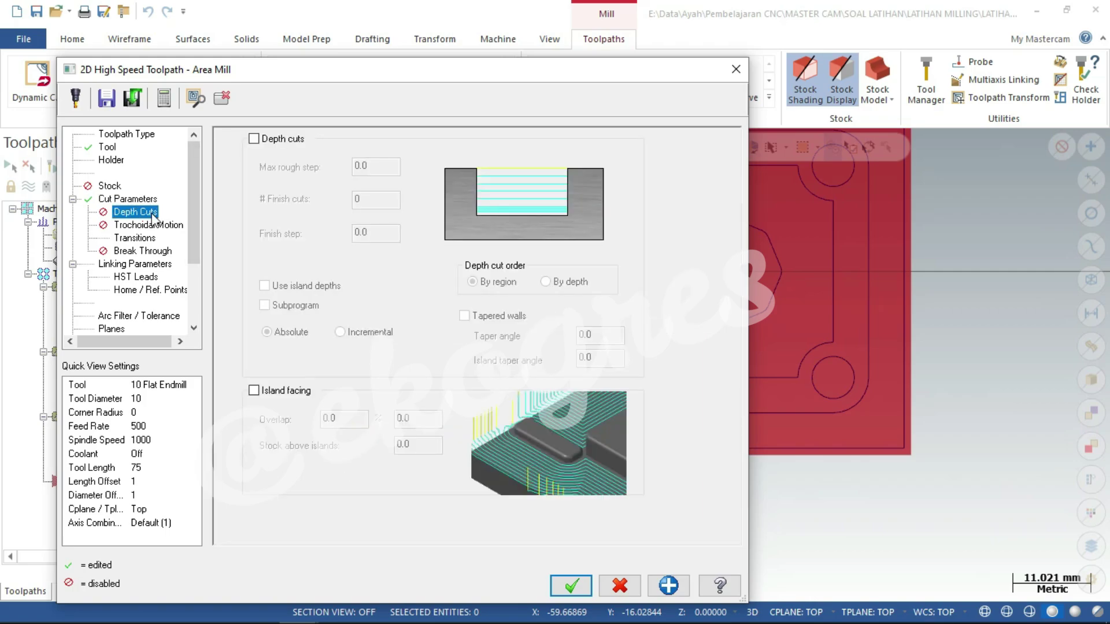
{"action": "left_click", "coordinate": [255, 139]}
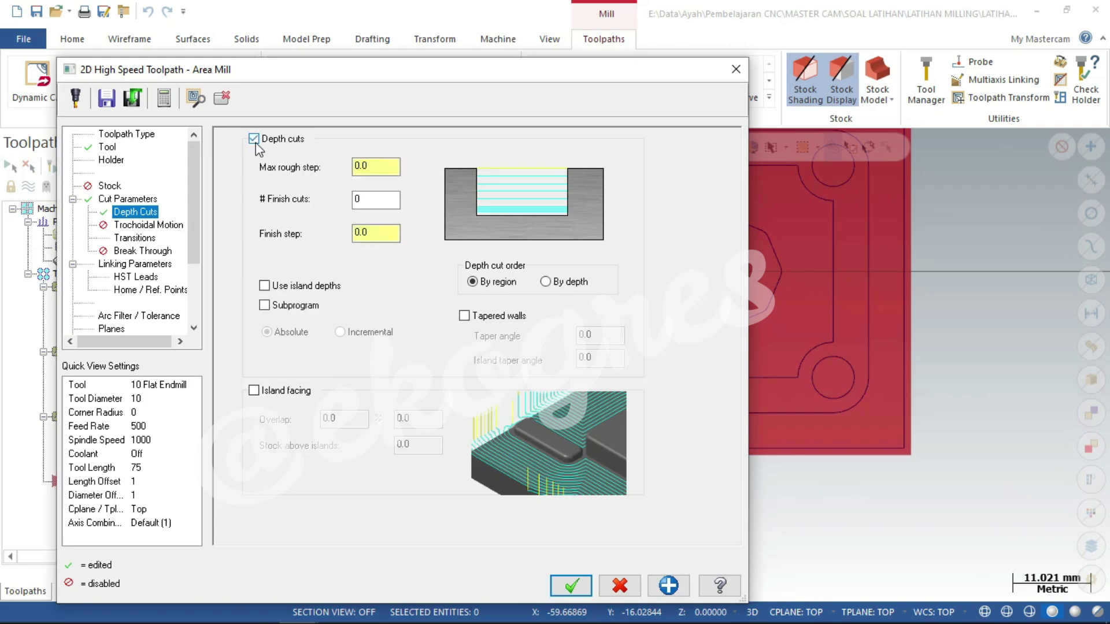
{"action": "double_click", "coordinate": [357, 166]}
{"action": "type", "text": "2"}
{"action": "double_click", "coordinate": [377, 201]}
{"action": "type", "text": "1"}
{"action": "double_click", "coordinate": [369, 232]}
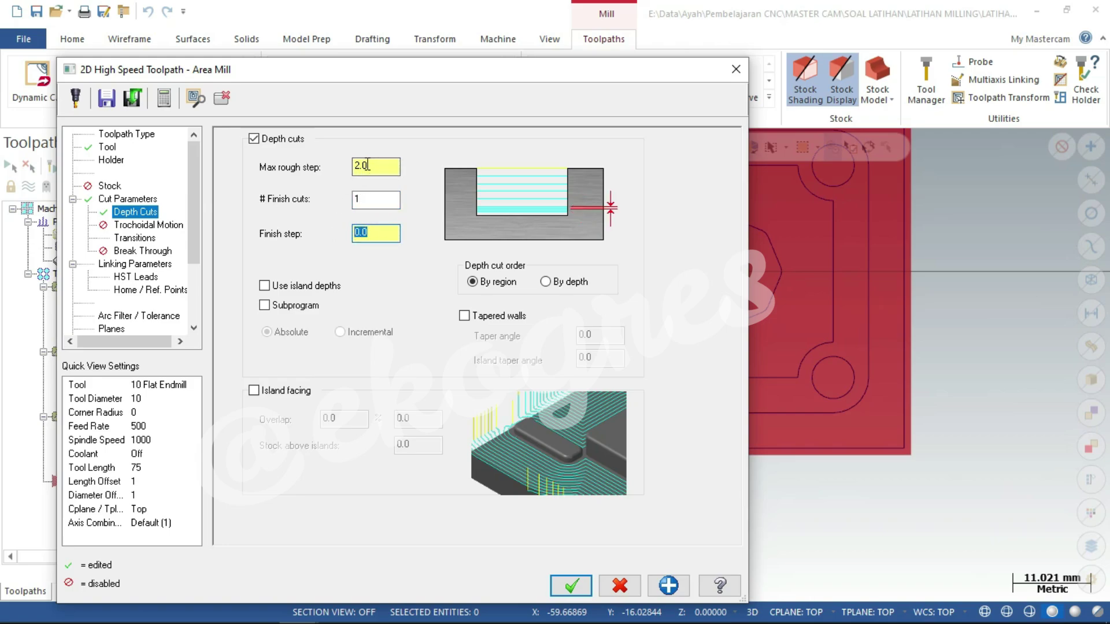
{"action": "type", "text": "0."}
- Set Area Mill linking: retract 10, feed plane 5, depth -5
{"action": "left_click", "coordinate": [150, 225]}
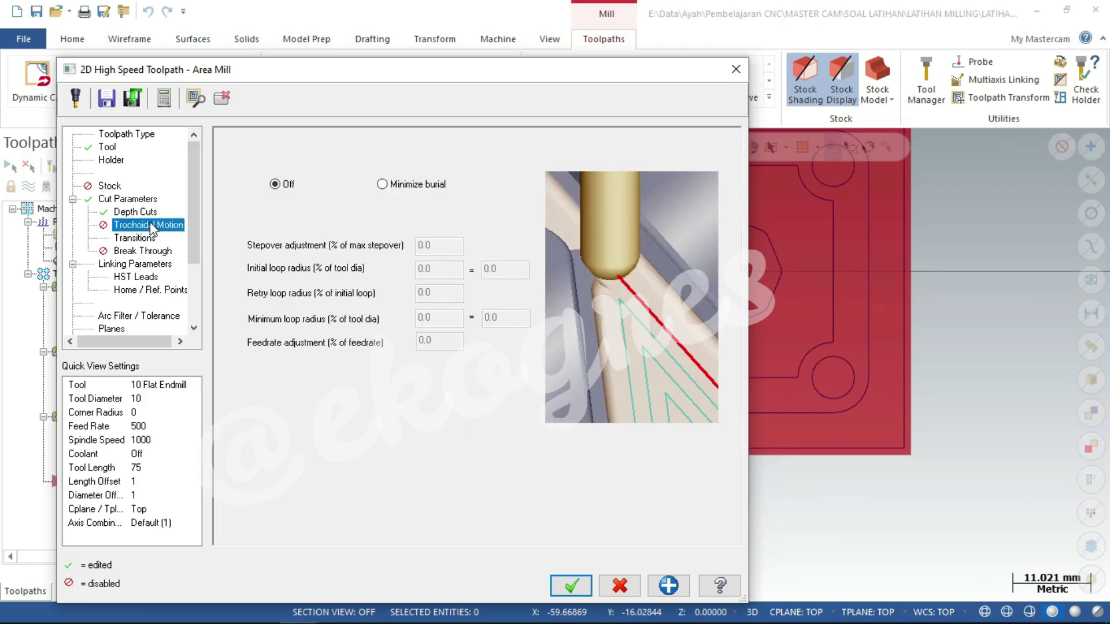
{"action": "left_click", "coordinate": [142, 238]}
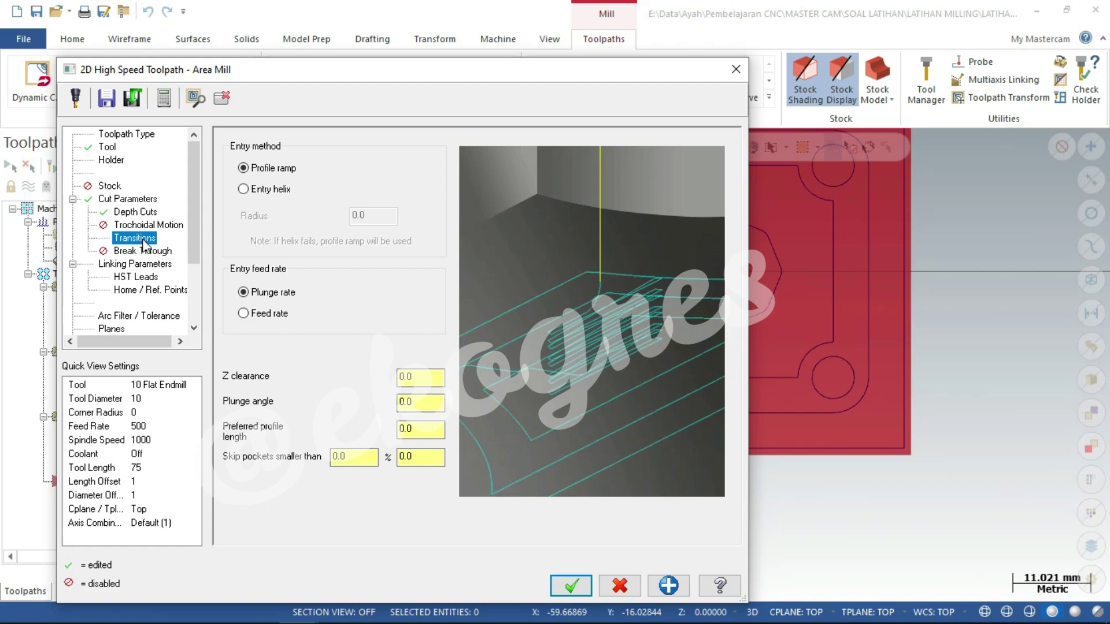
{"action": "left_click", "coordinate": [143, 268]}
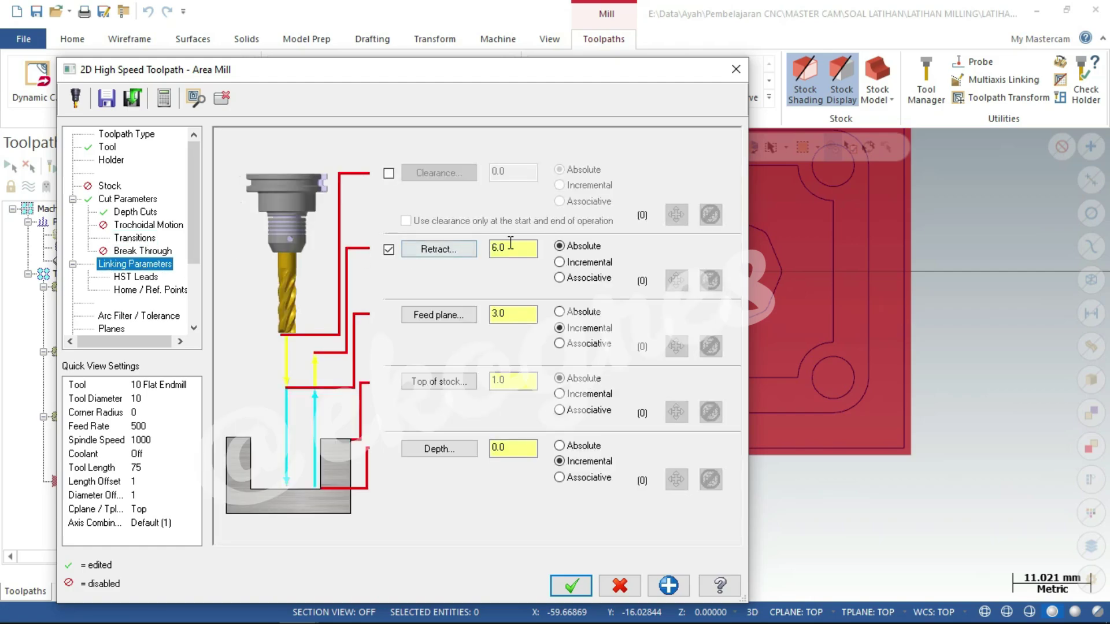
{"action": "double_click", "coordinate": [509, 249]}
{"action": "type", "text": "10"}
{"action": "key", "text": "Tab"}
{"action": "type", "text": "5"}
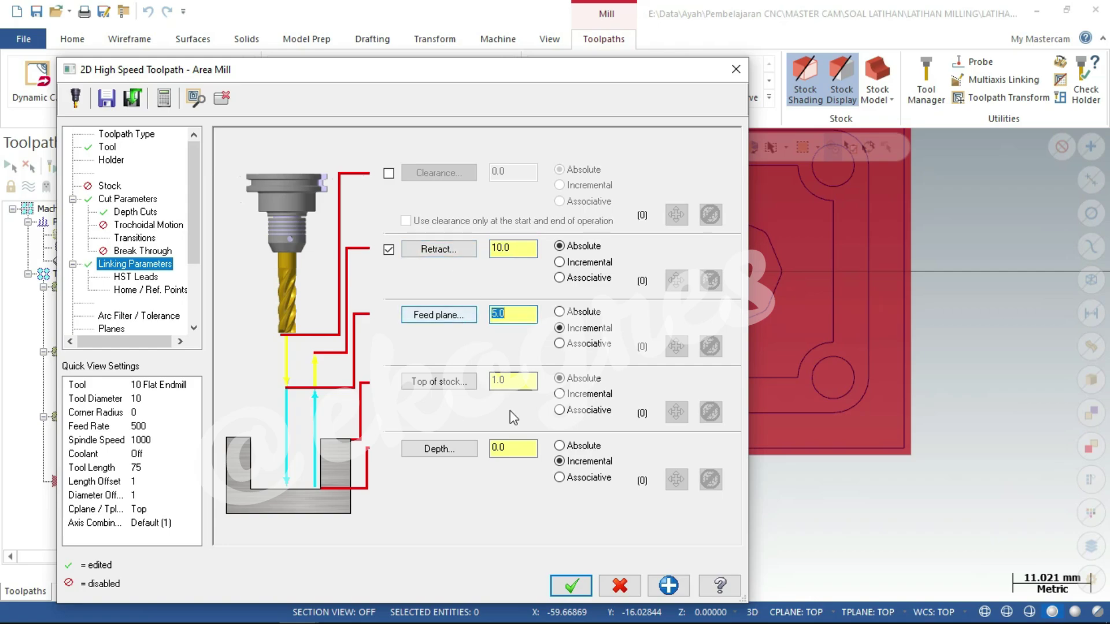
{"action": "key", "text": "Tab"}
{"action": "type", "text": "-5"}
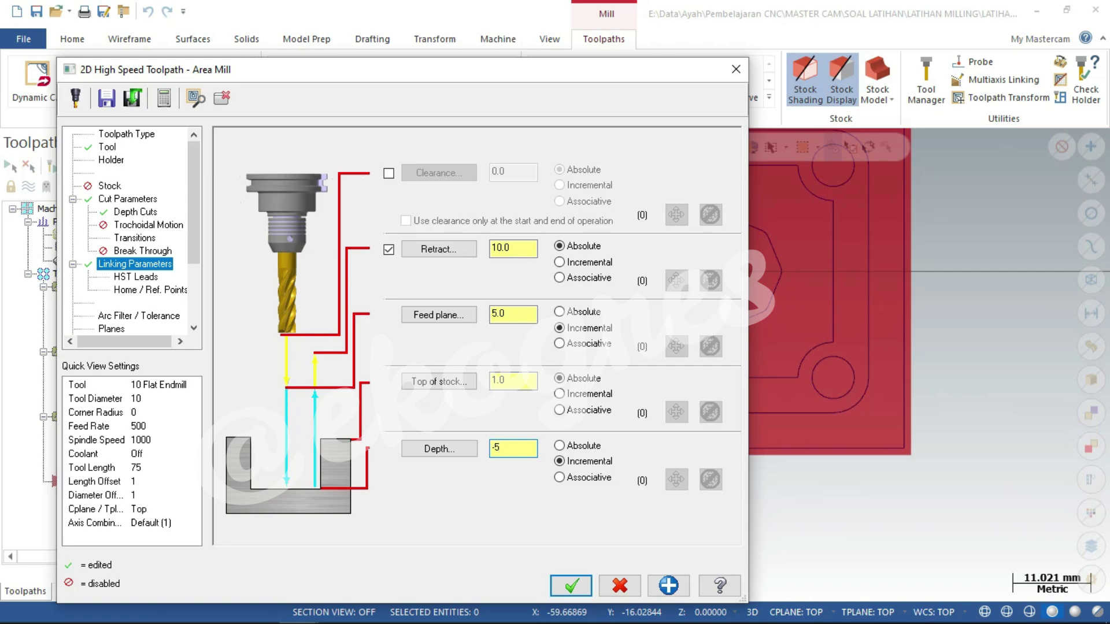
{"action": "key", "text": "Return"}
- Check the section view and title block in the Adobe Reader drawing
{"action": "key", "text": "super"}
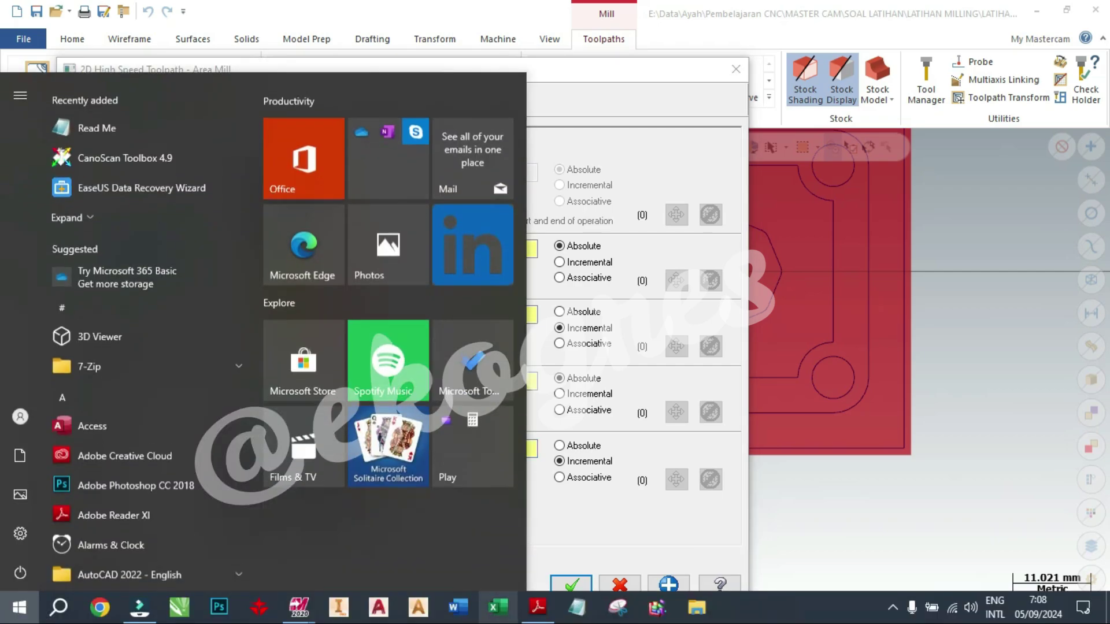
{"action": "left_click", "coordinate": [537, 607]}
{"action": "scroll", "coordinate": [355, 365], "scroll_direction": "down", "scroll_amount": 3}
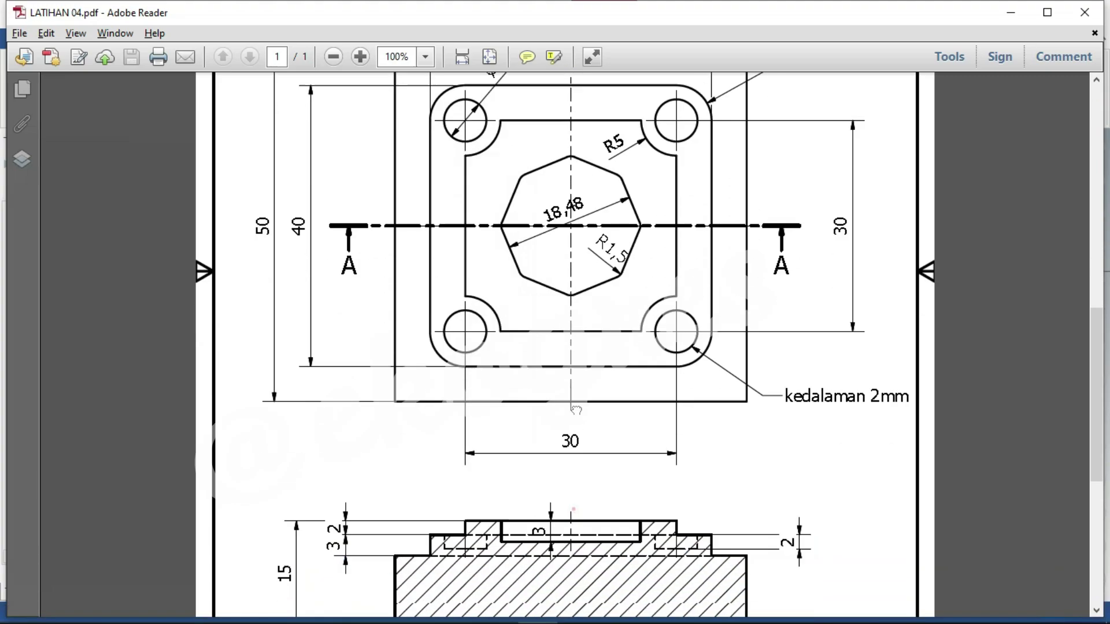
{"action": "scroll", "coordinate": [356, 365], "scroll_direction": "down", "scroll_amount": 5}
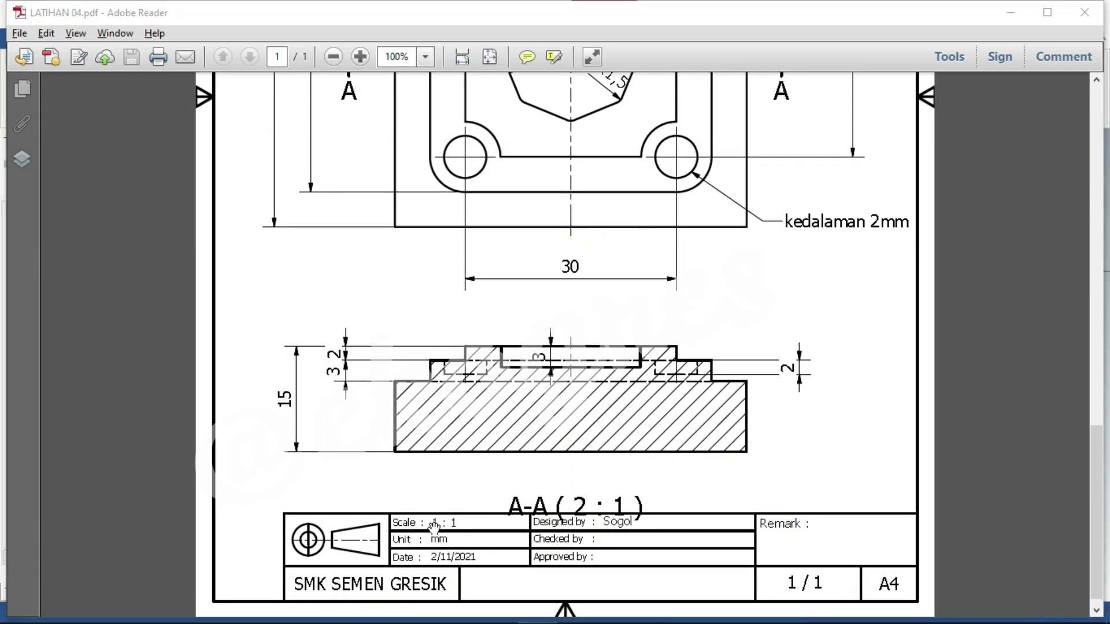
- Return to Mastercam and accept the Area Mill settings
{"action": "key", "text": "super"}
{"action": "mouse_move", "coordinate": [300, 607]}
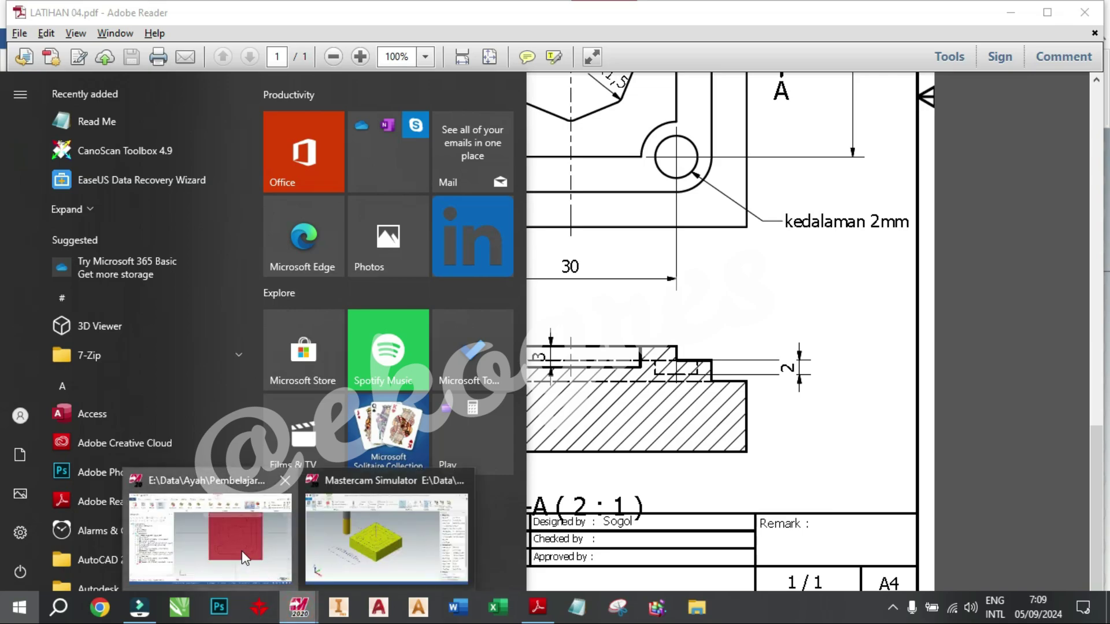
{"action": "left_click", "coordinate": [245, 558]}
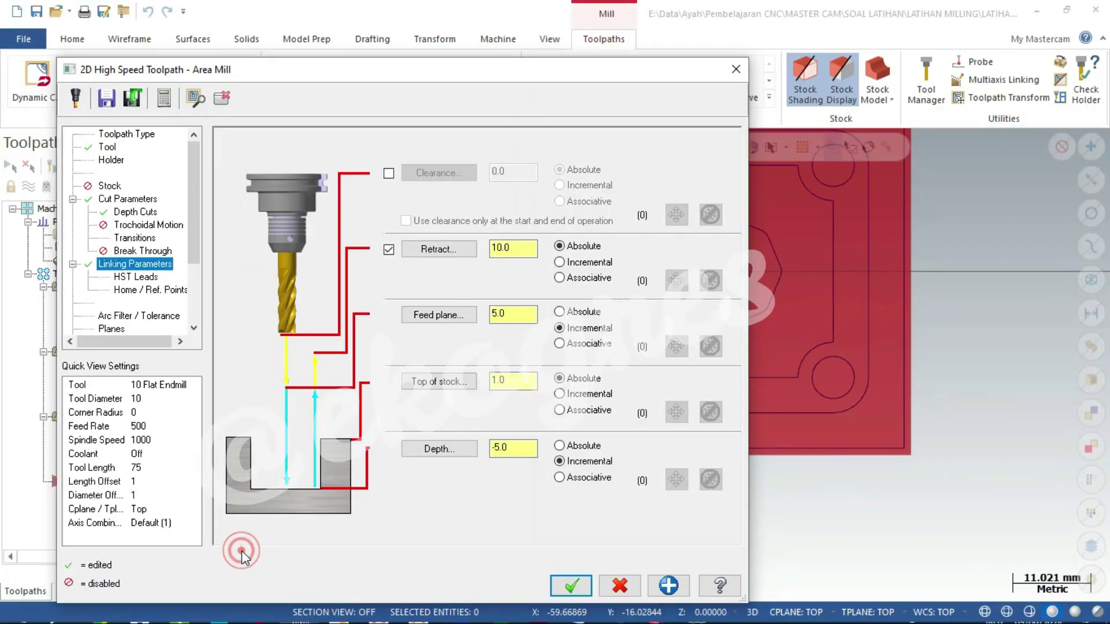
{"action": "left_click", "coordinate": [571, 586]}
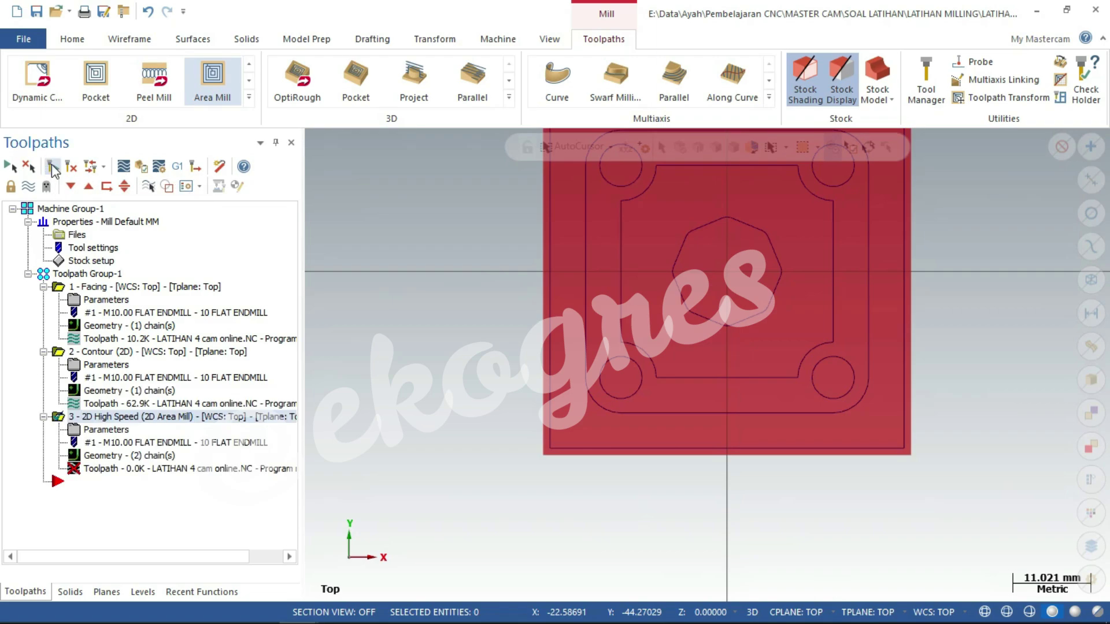
- Change the Area Mill region strategy to From outside and regenerate its 163.0K toolpath
{"action": "left_click", "coordinate": [53, 168]}
{"action": "left_click", "coordinate": [162, 456]}
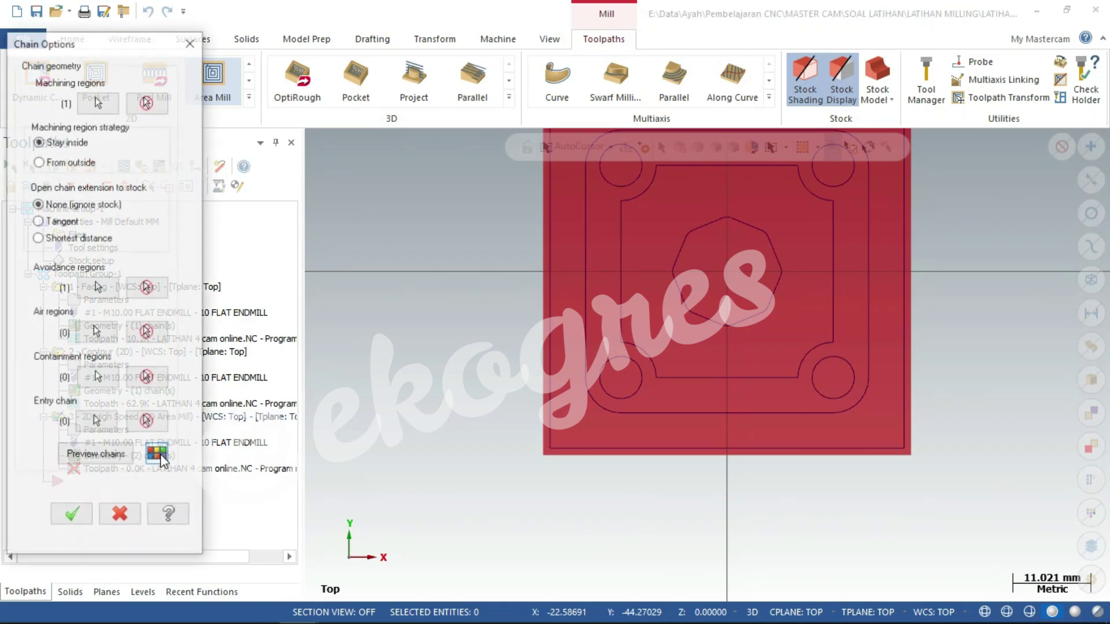
{"action": "left_click", "coordinate": [115, 461]}
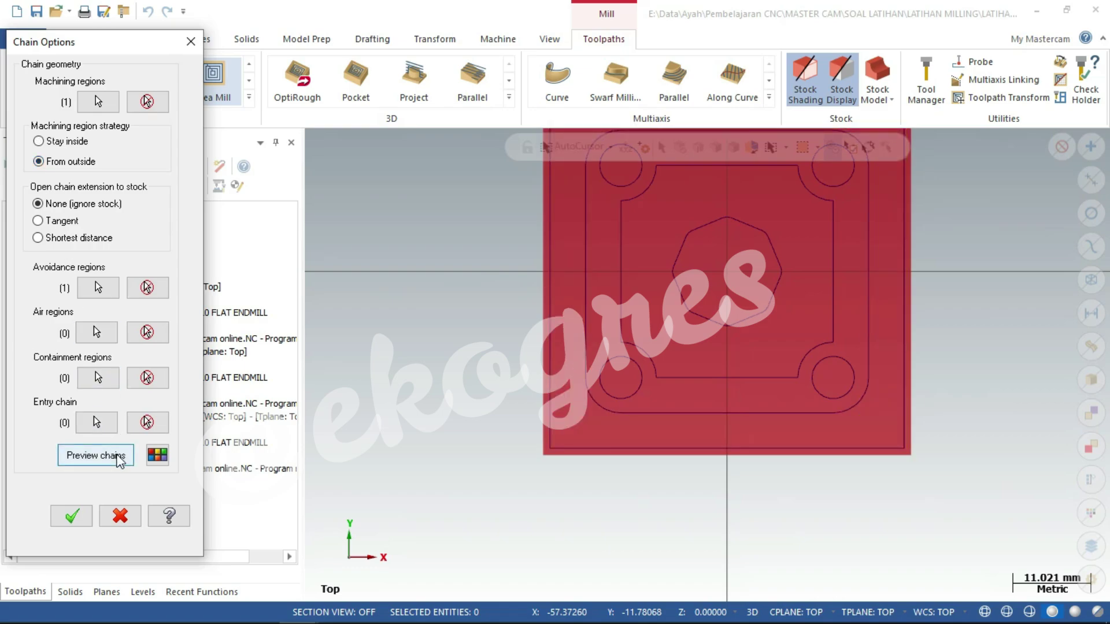
{"action": "left_click", "coordinate": [117, 454]}
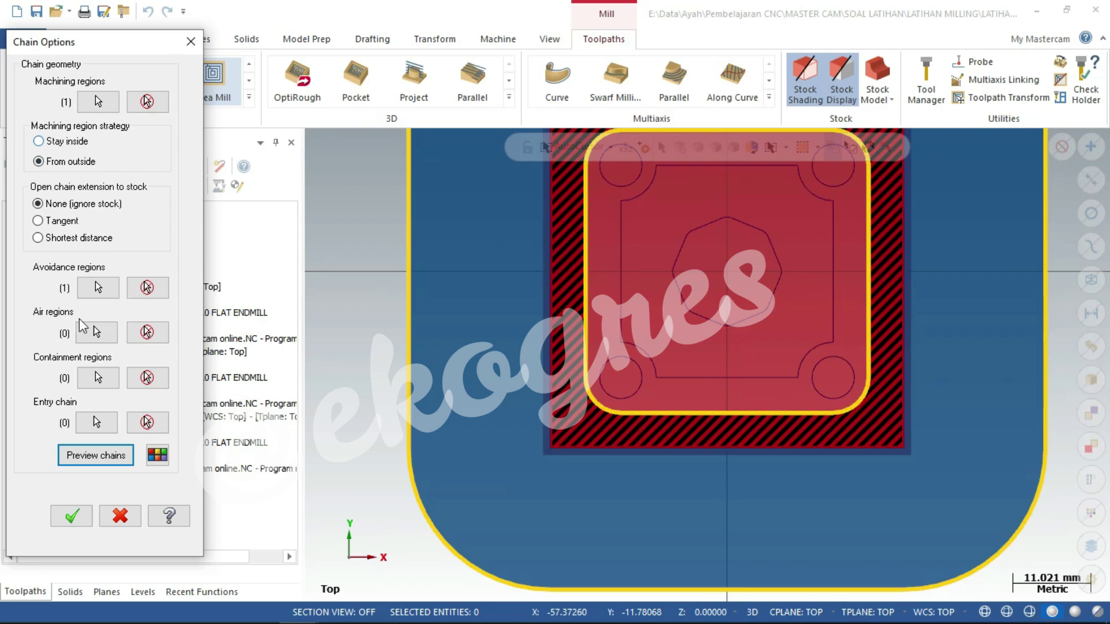
{"action": "left_click", "coordinate": [72, 520]}
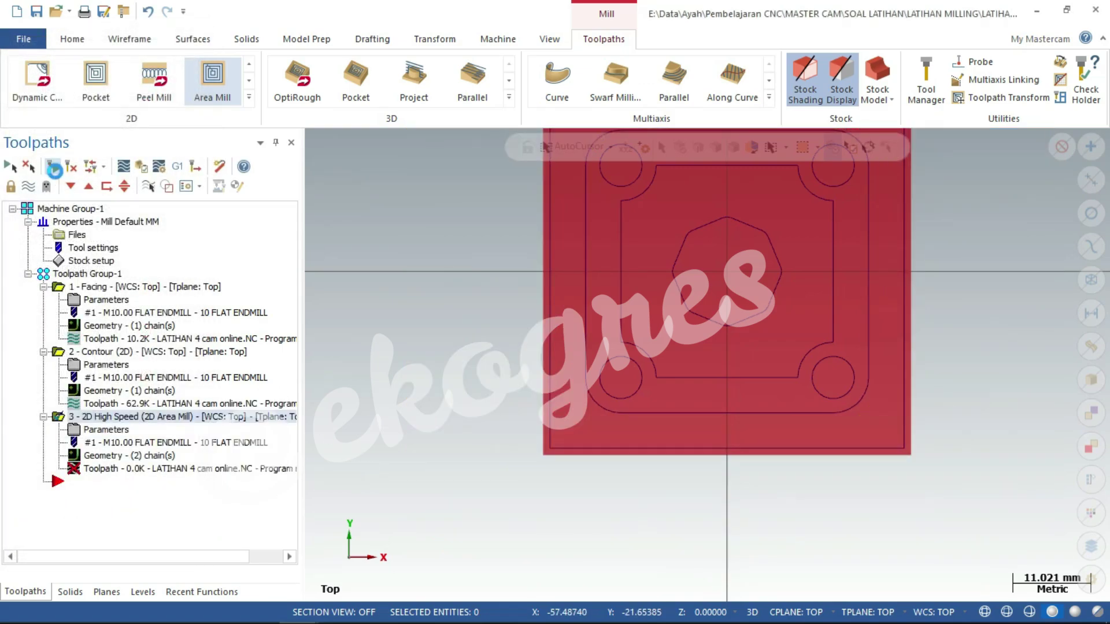
{"action": "left_click", "coordinate": [53, 168]}
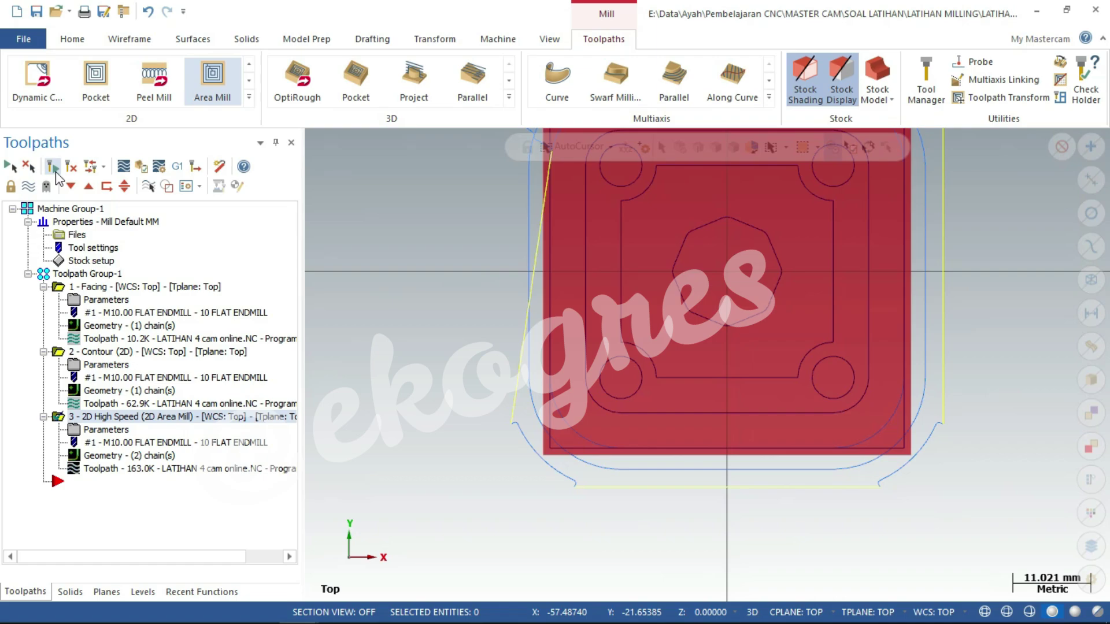
- Select all three operations, switch to Isometric (WCS) view, and load them into Simulator
{"action": "left_click", "coordinate": [103, 275]}
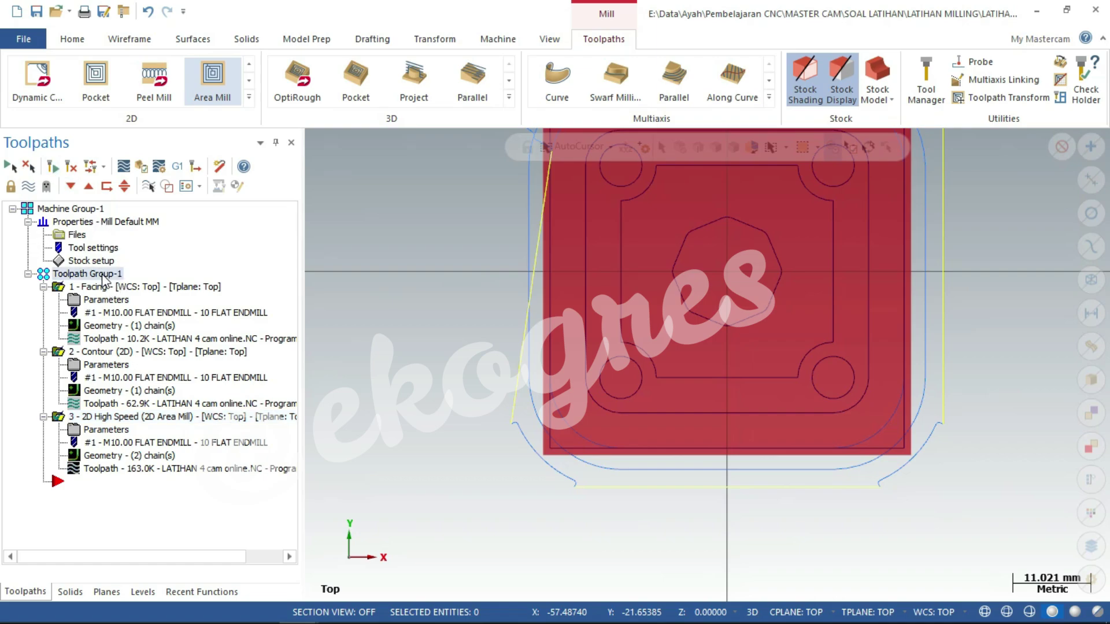
{"action": "right_click", "coordinate": [458, 367]}
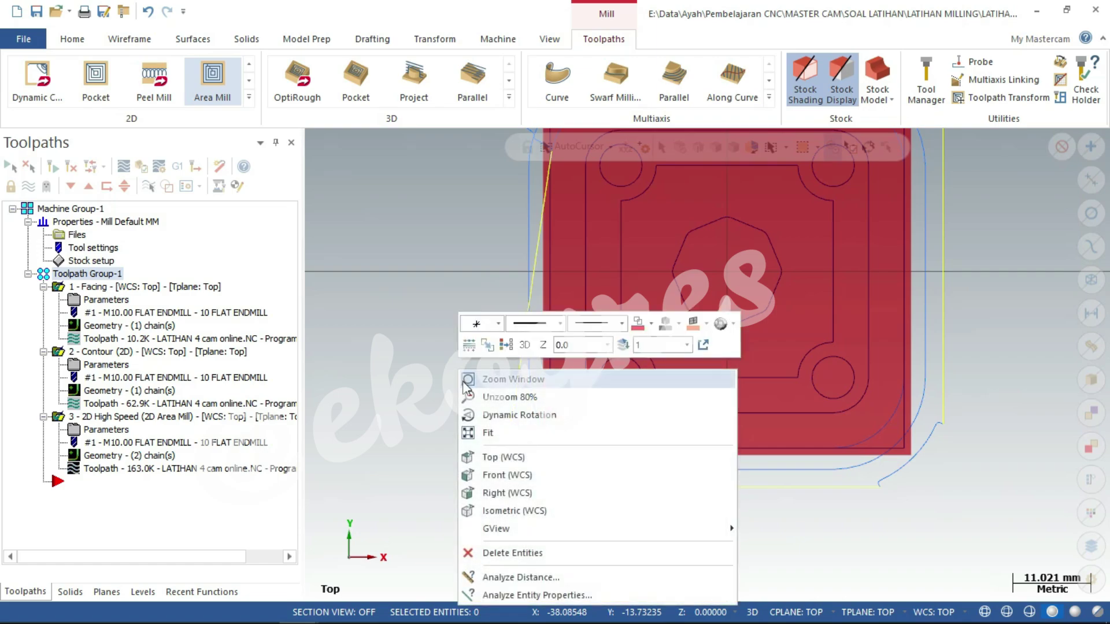
{"action": "left_click", "coordinate": [547, 511]}
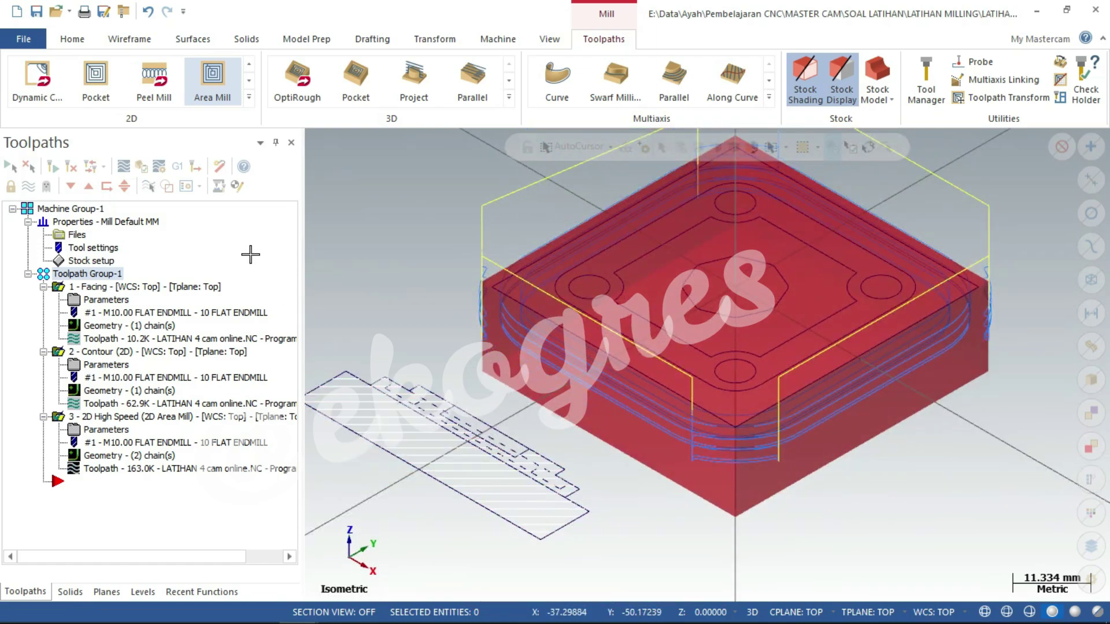
{"action": "left_click", "coordinate": [153, 170]}
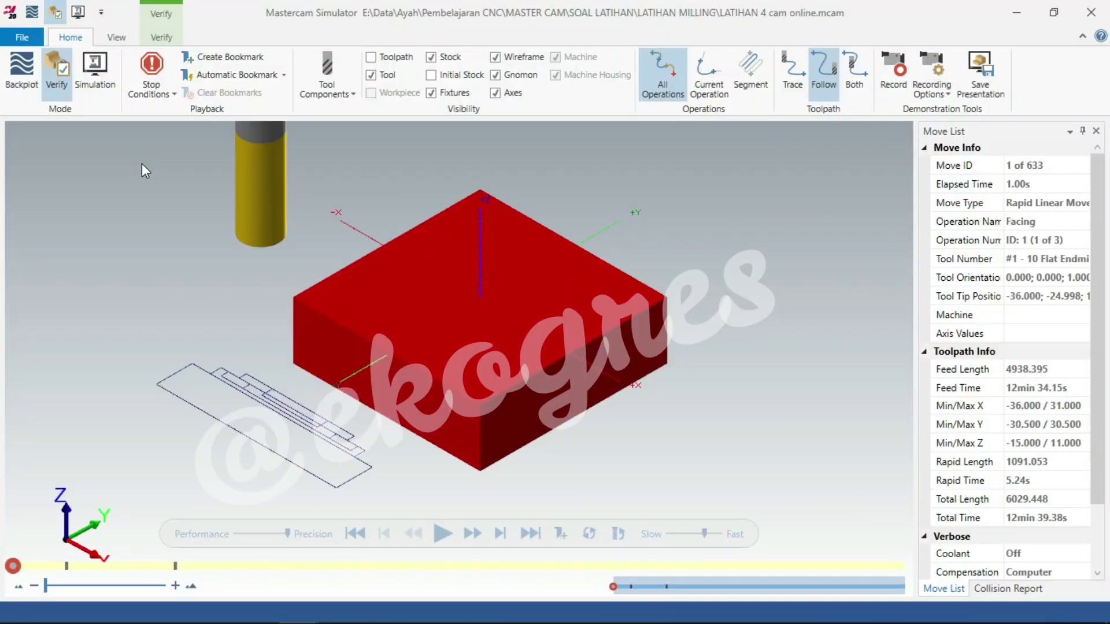
- Play all 633 simulation moves to reveal the machined boss and corner holes, then close Simulator
{"action": "left_click", "coordinate": [442, 533]}
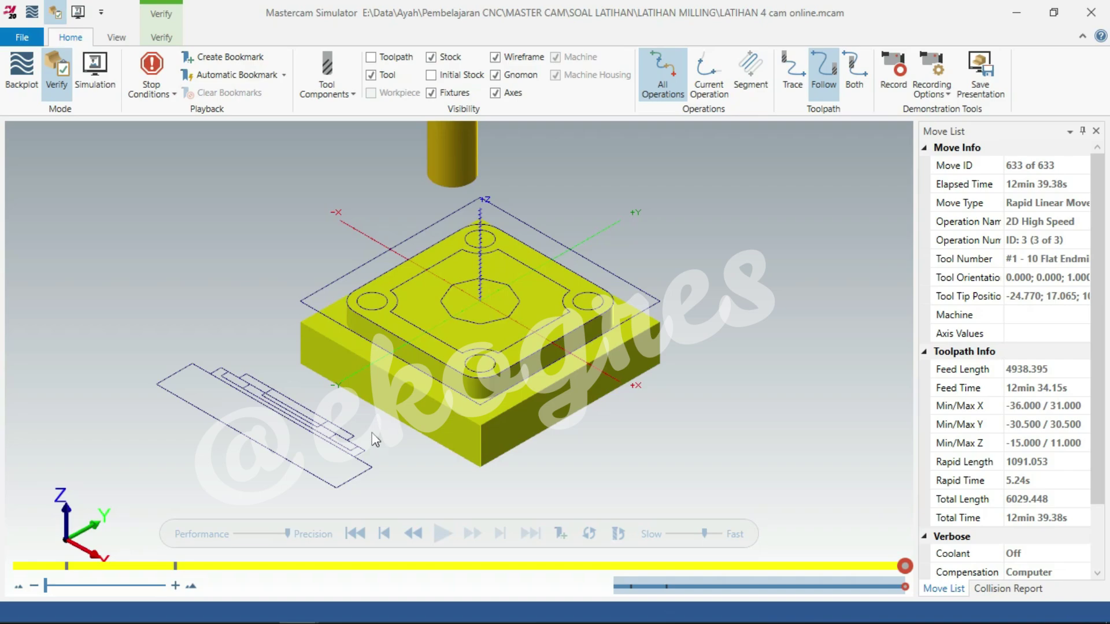
{"action": "scroll", "coordinate": [352, 353], "scroll_direction": "up", "scroll_amount": 2}
{"action": "scroll", "coordinate": [352, 353], "scroll_direction": "up", "scroll_amount": 2}
{"action": "scroll", "coordinate": [352, 353], "scroll_direction": "down", "scroll_amount": 4}
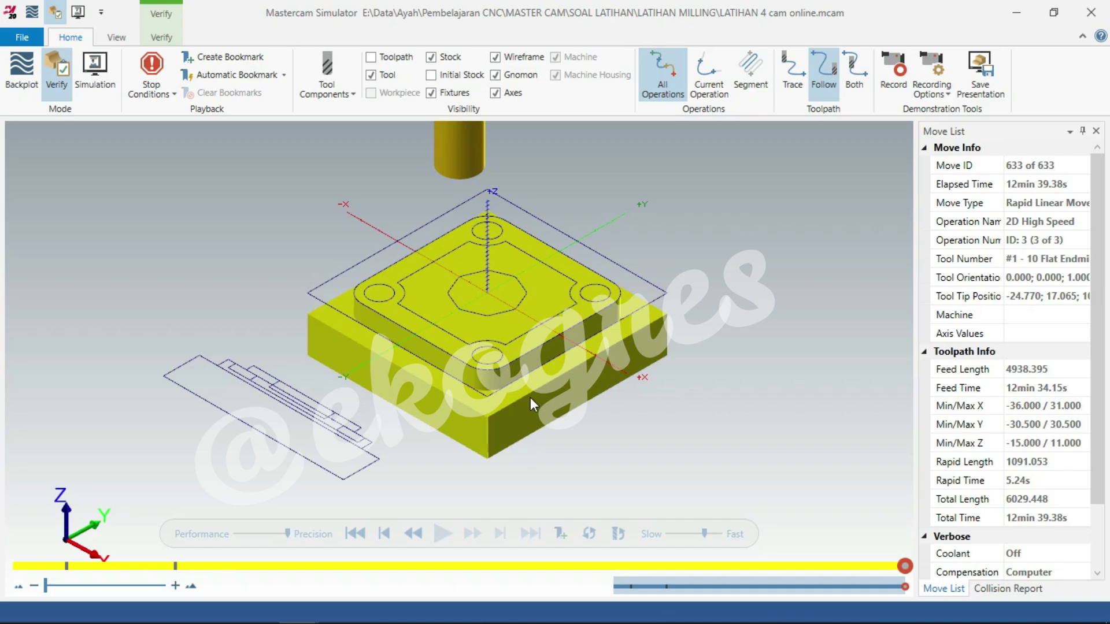
{"action": "left_click", "coordinate": [250, 614]}
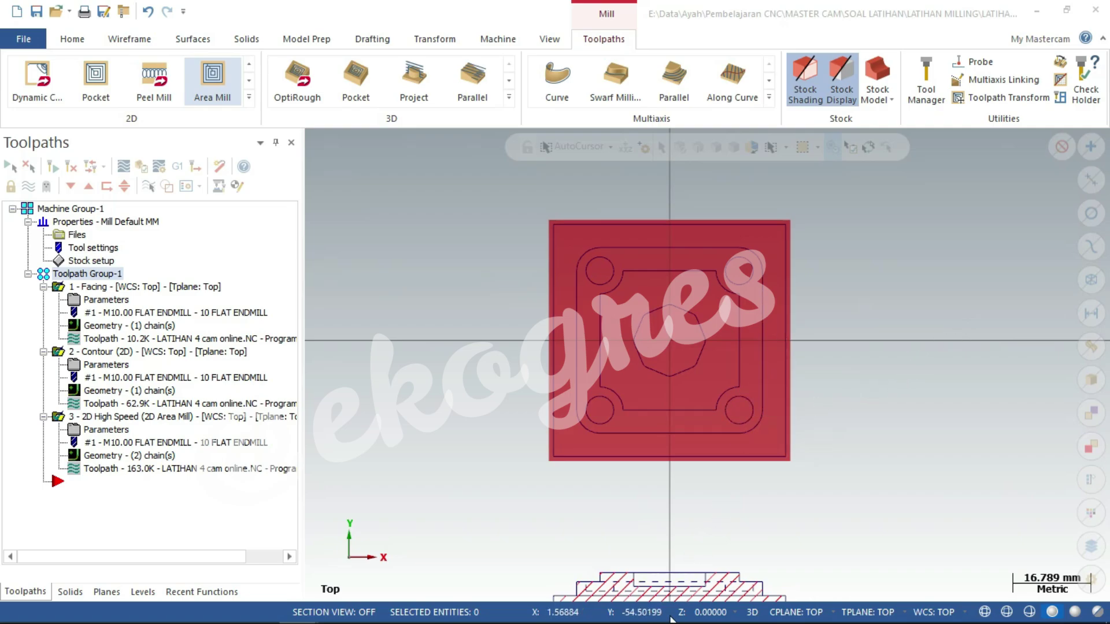
- Check the LATIHAN 04 PDF's top view and section for the octagon and 2 mm hole depth
{"action": "key", "text": "super"}
{"action": "left_click", "coordinate": [538, 613]}
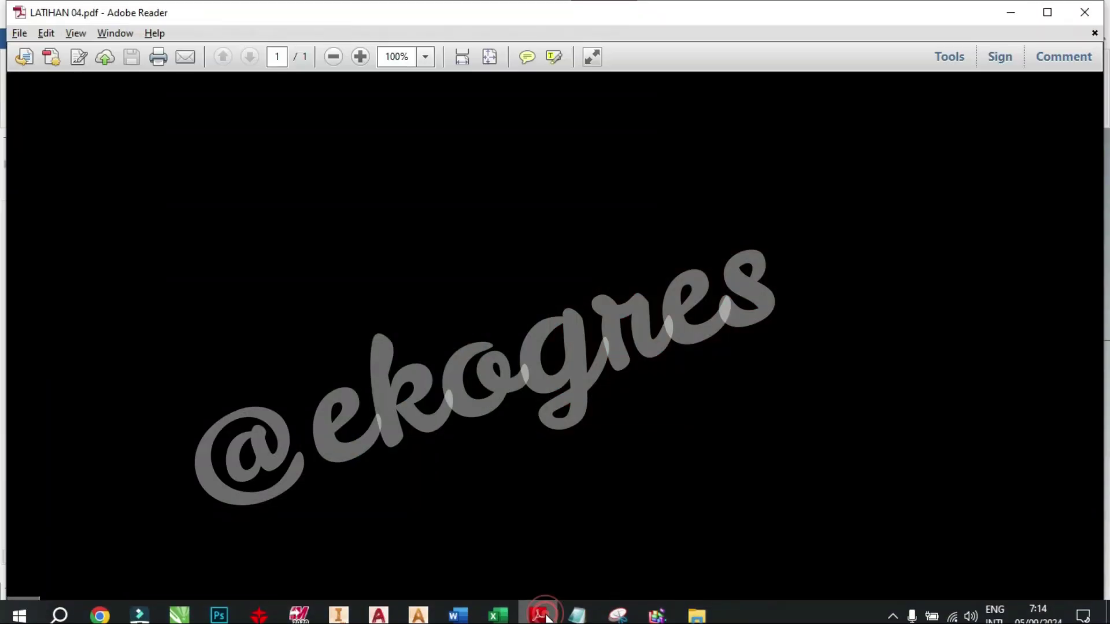
{"action": "left_click_drag", "start_coordinate": [625, 263], "coordinate": [636, 398]}
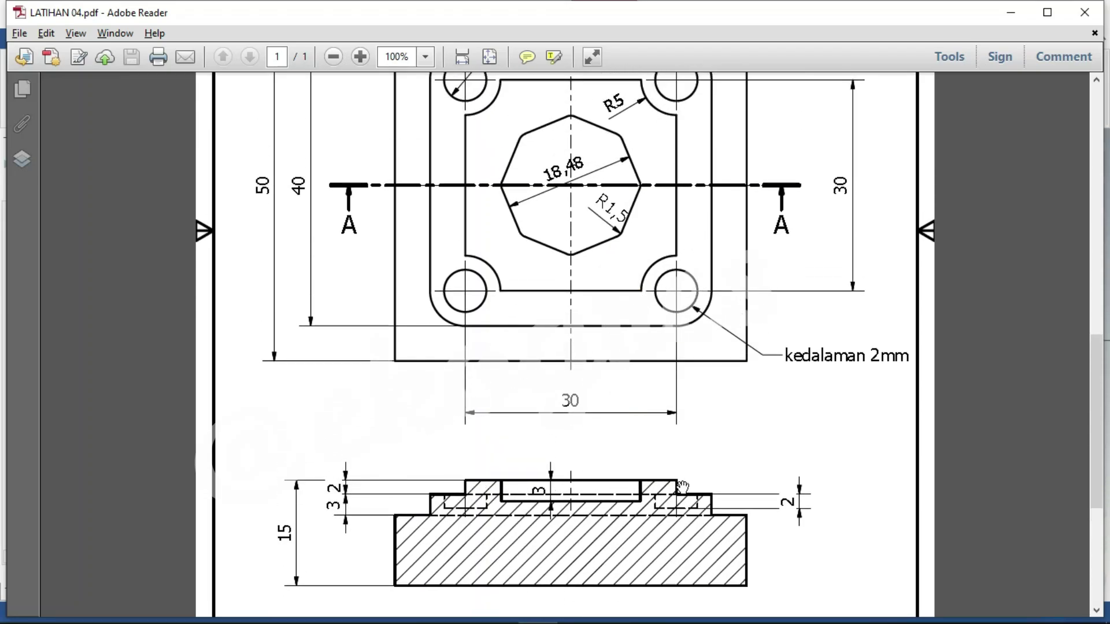
{"action": "left_click_drag", "start_coordinate": [628, 305], "coordinate": [615, 345]}
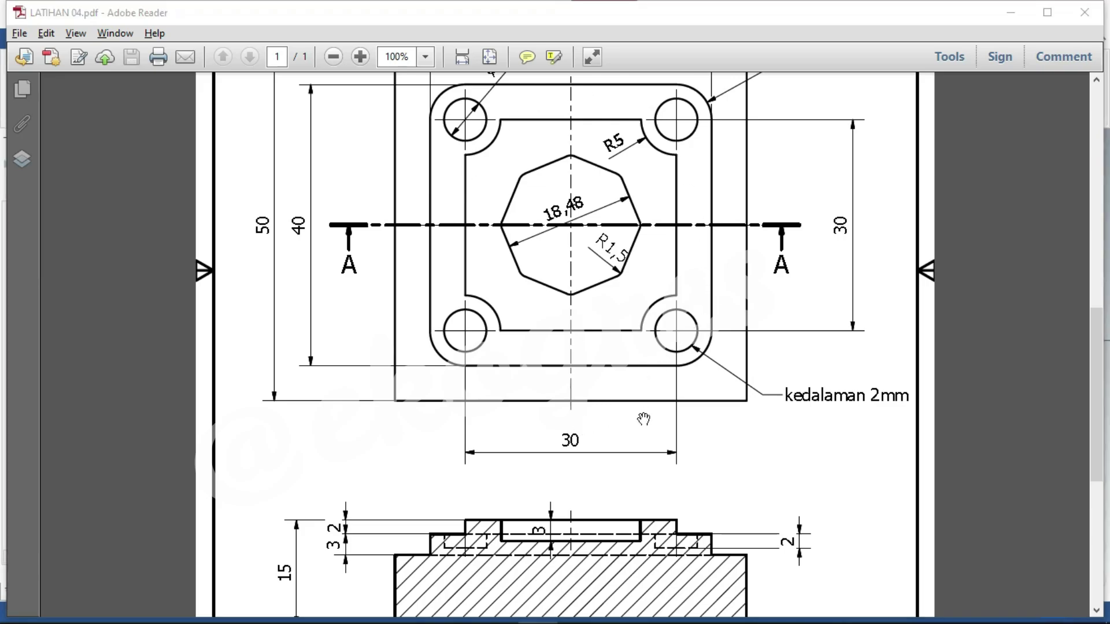
{"action": "key", "text": "super"}
{"action": "mouse_move", "coordinate": [298, 607]}
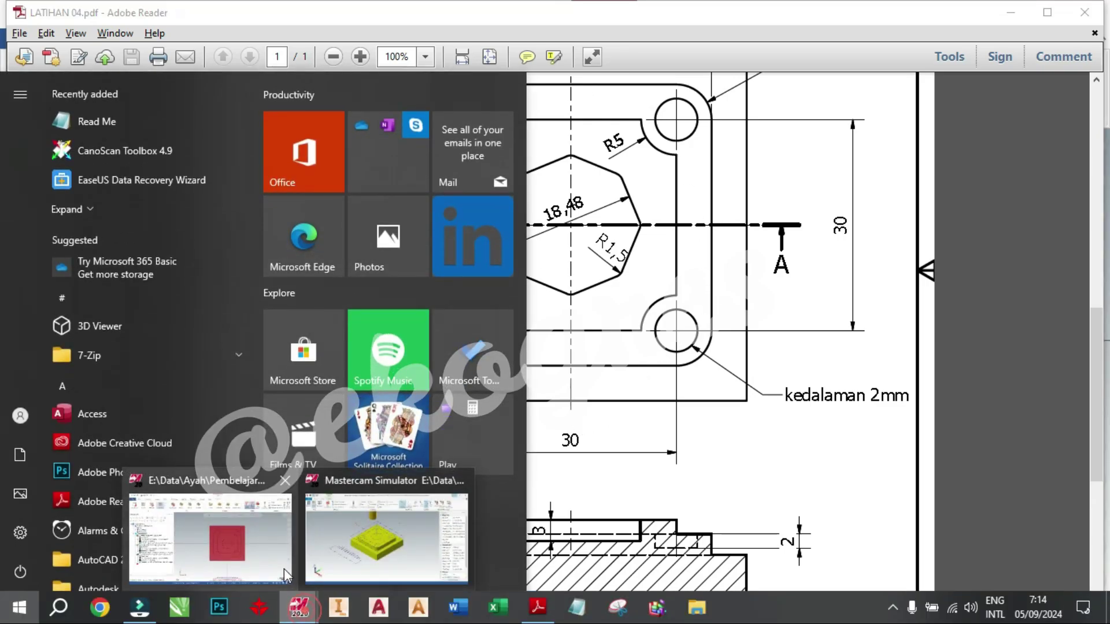
{"action": "left_click", "coordinate": [283, 569]}
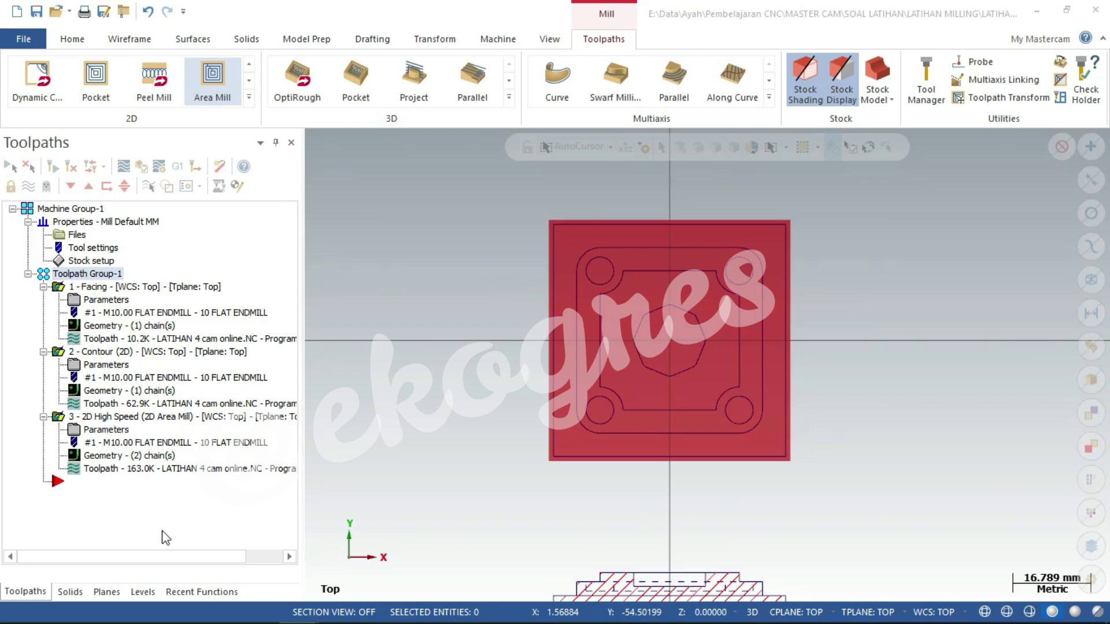
- Copy the 2D High Speed Area Mill (operation 3) and paste it as operation 4
{"action": "left_click", "coordinate": [122, 419]}
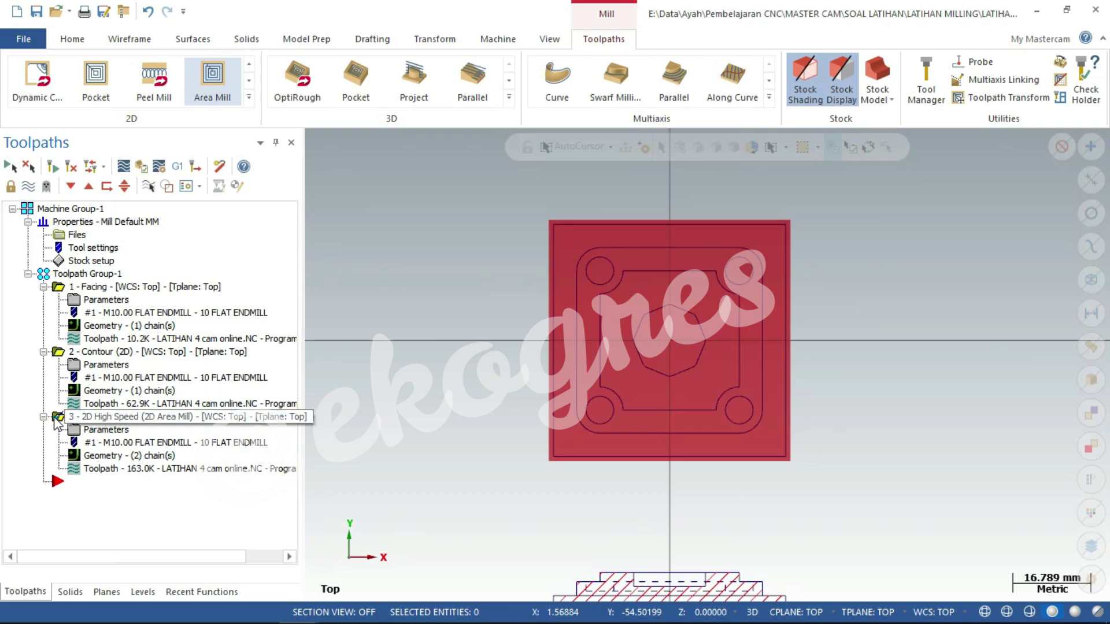
{"action": "right_click", "coordinate": [162, 419]}
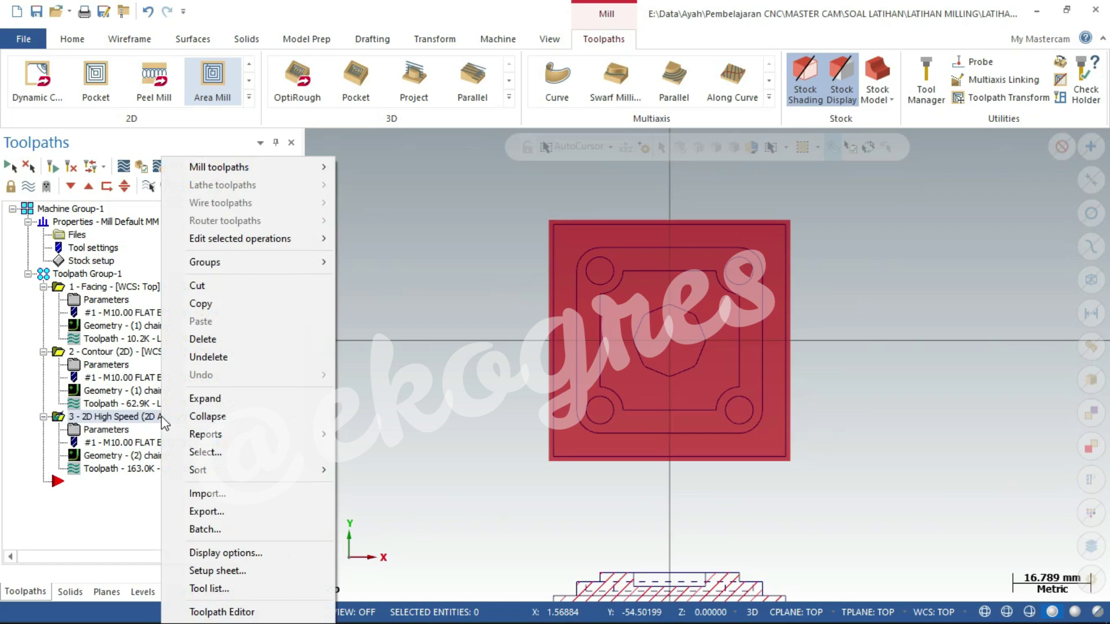
{"action": "left_click", "coordinate": [219, 313]}
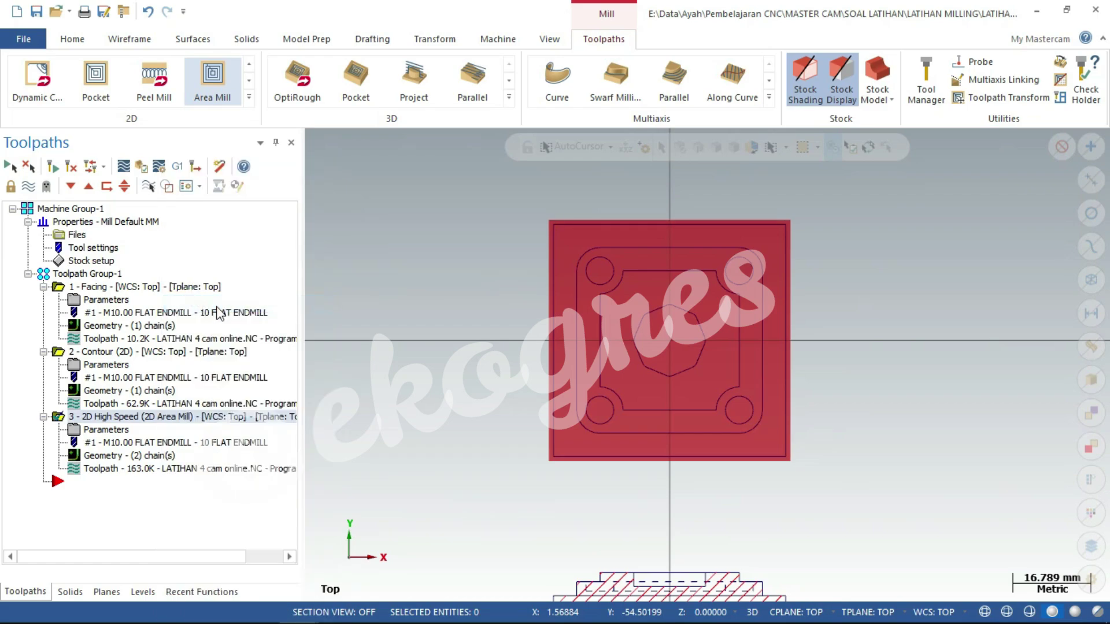
{"action": "right_click", "coordinate": [139, 505]}
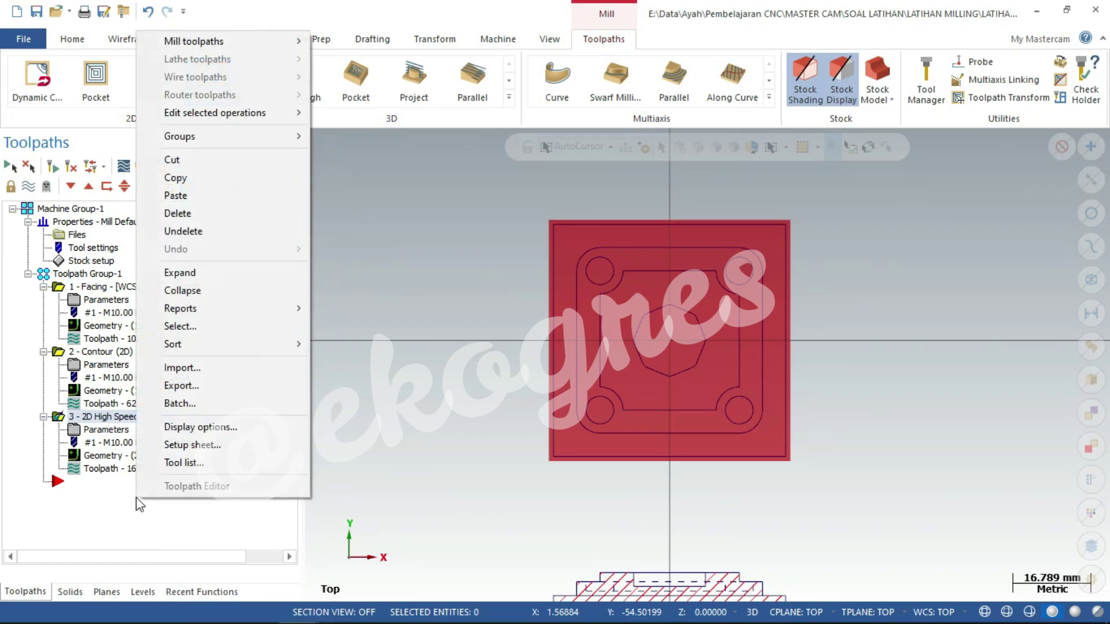
{"action": "left_click", "coordinate": [192, 199]}
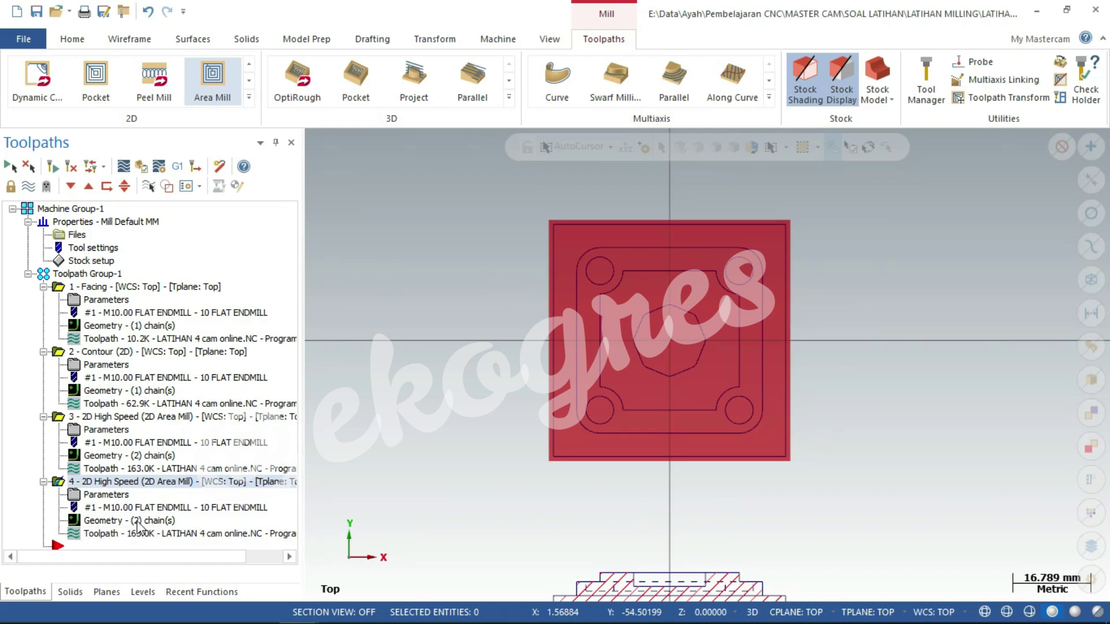
- Clear operation 4's old region chains and pick the rounded outer profile as its machining region
{"action": "left_click", "coordinate": [156, 521]}
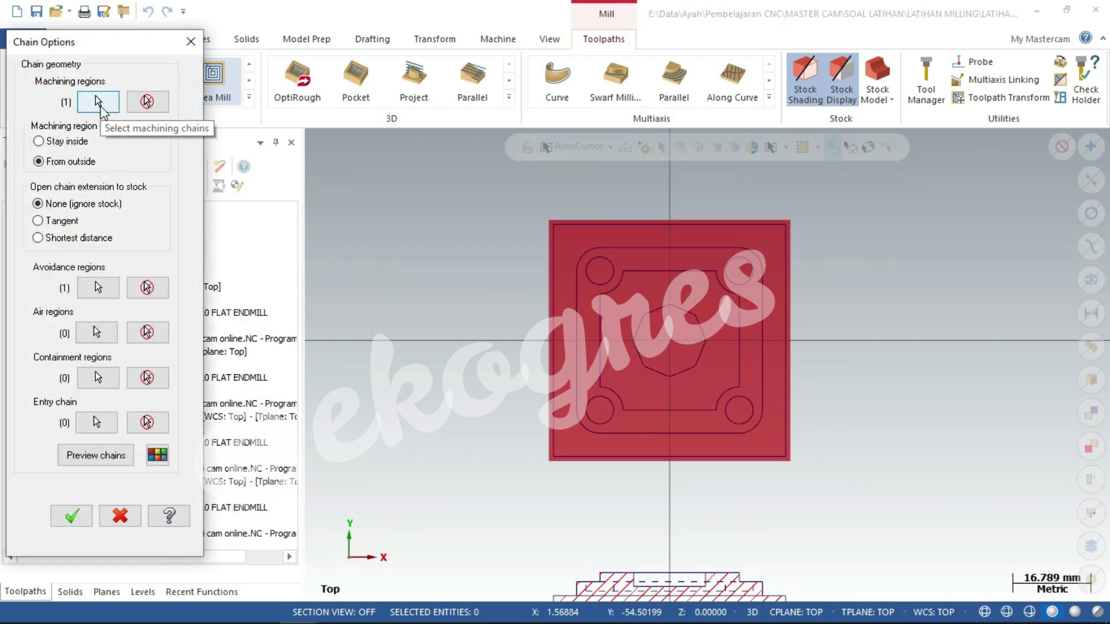
{"action": "left_click", "coordinate": [152, 102]}
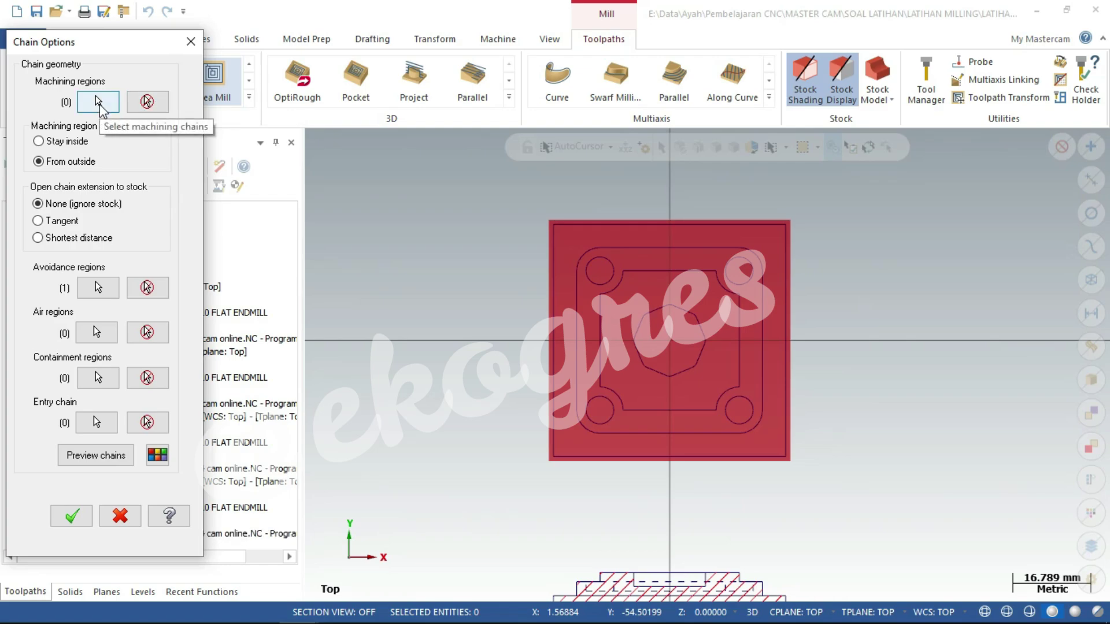
{"action": "left_click", "coordinate": [148, 287]}
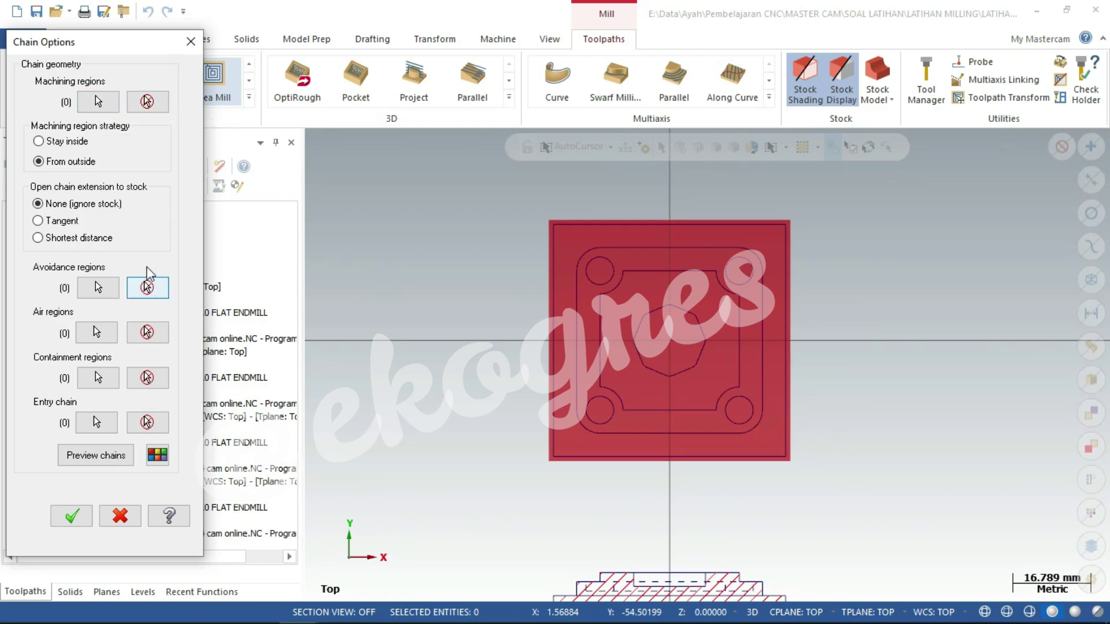
{"action": "left_click", "coordinate": [98, 103]}
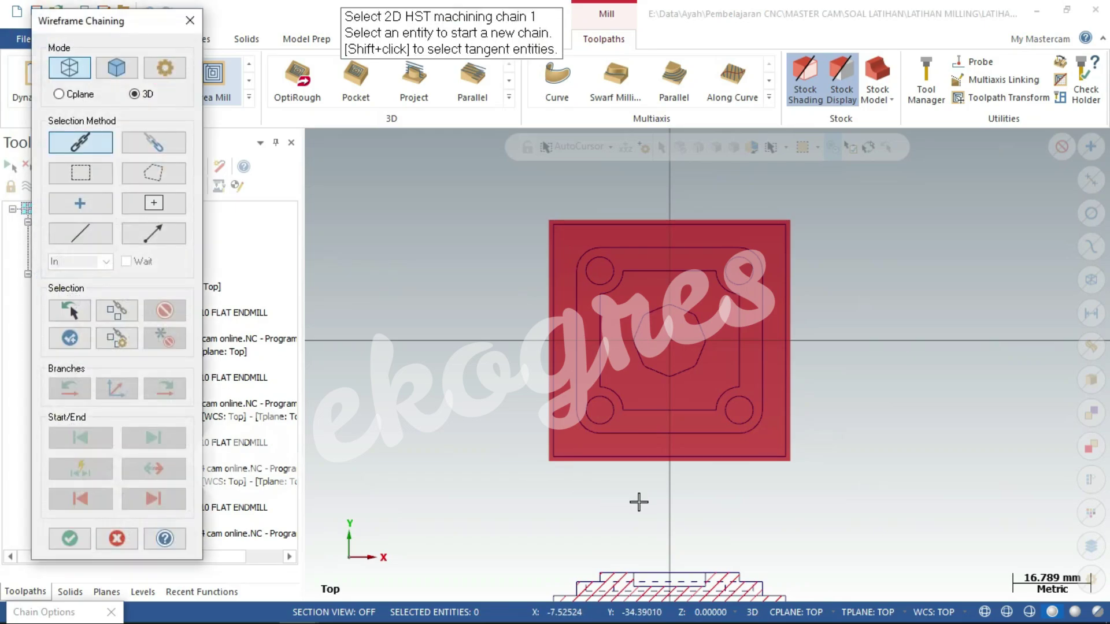
{"action": "scroll", "coordinate": [623, 499], "scroll_direction": "up", "scroll_amount": 1}
{"action": "left_click", "coordinate": [610, 425]}
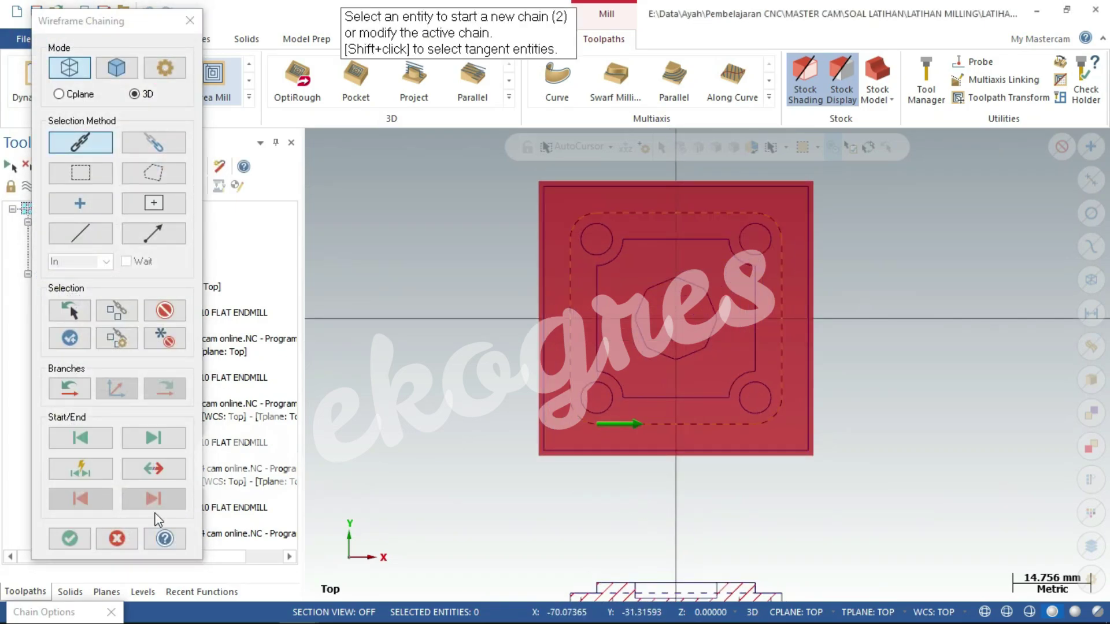
{"action": "left_click", "coordinate": [70, 538]}
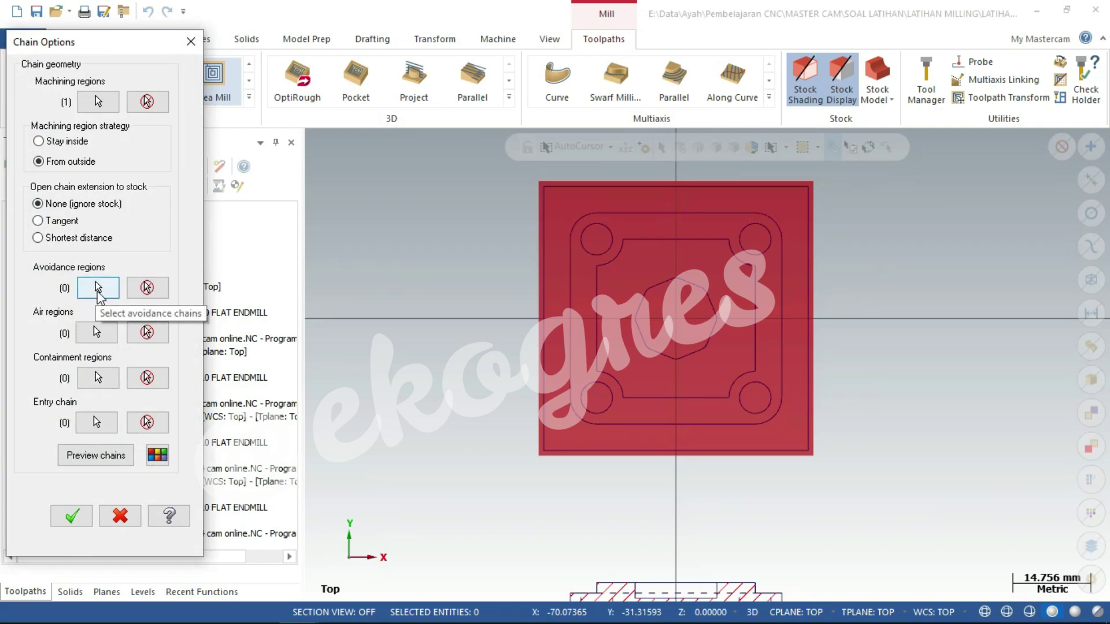
- Pick the pocket chain as the avoidance region and accept the new chains
{"action": "left_click", "coordinate": [99, 288]}
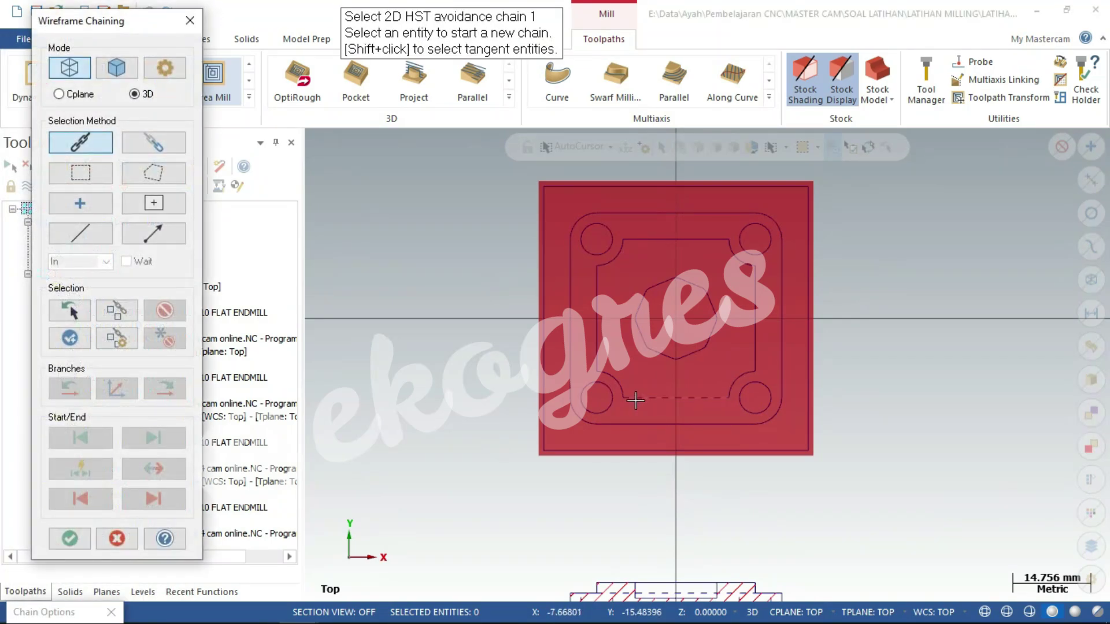
{"action": "left_click", "coordinate": [636, 399]}
{"action": "left_click", "coordinate": [69, 539]}
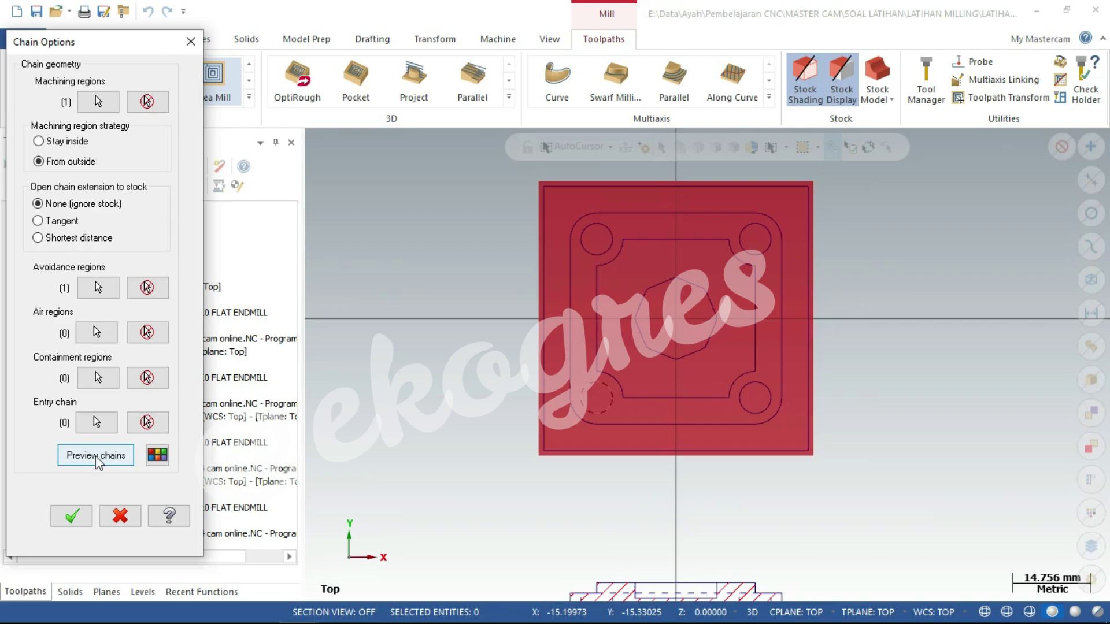
{"action": "left_click", "coordinate": [96, 457]}
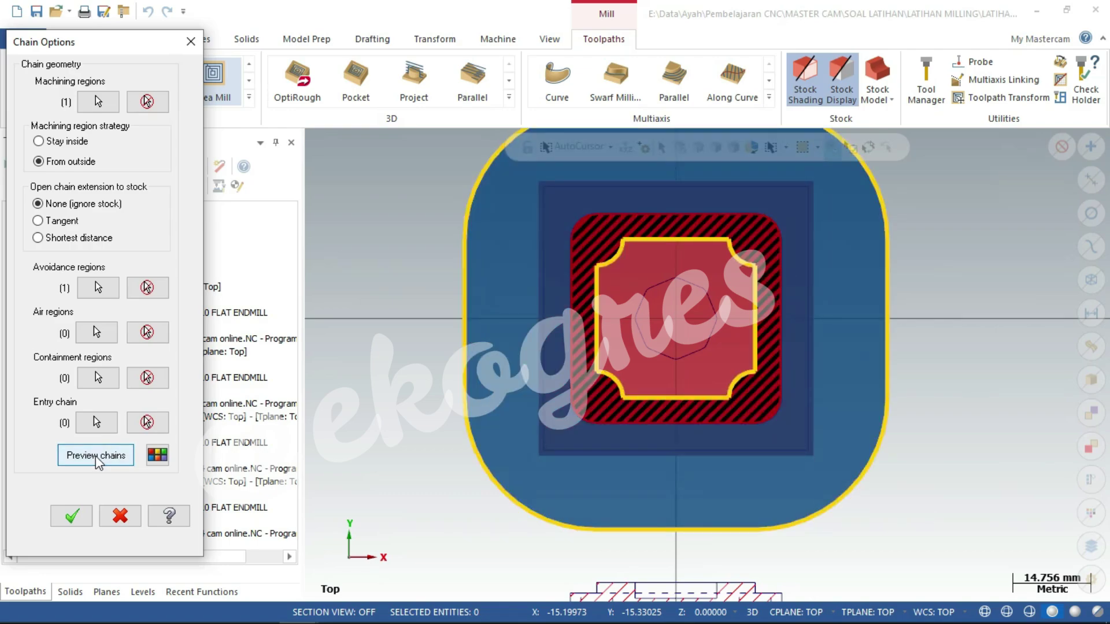
{"action": "left_click", "coordinate": [82, 521]}
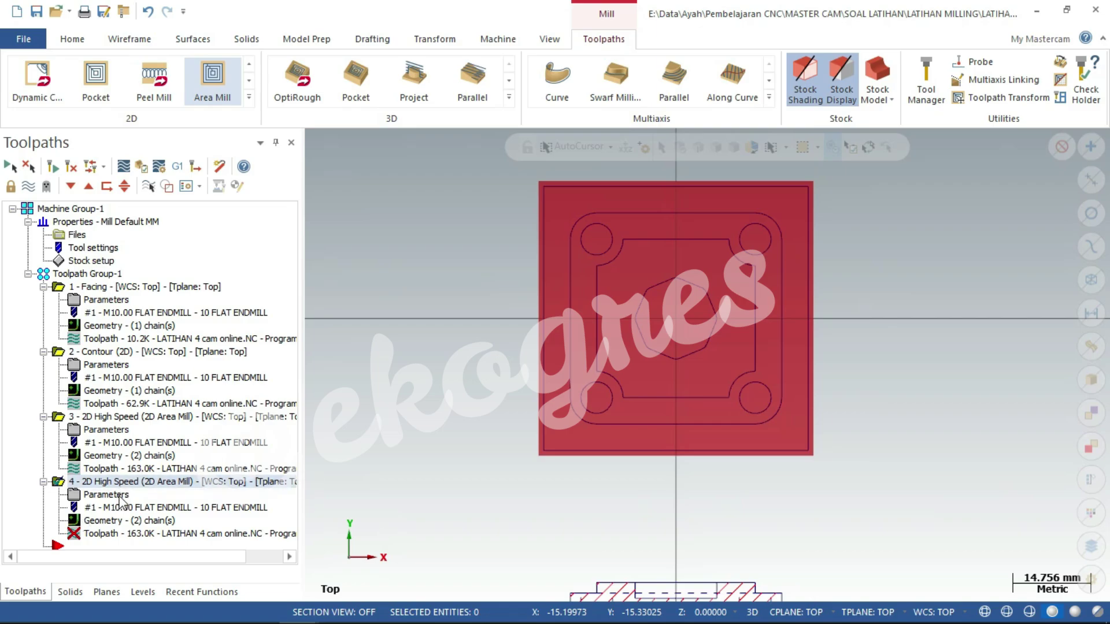
- Set operation 4's depth to -2.0 and regenerate it to a 129.9K toolpath
{"action": "left_click", "coordinate": [120, 500]}
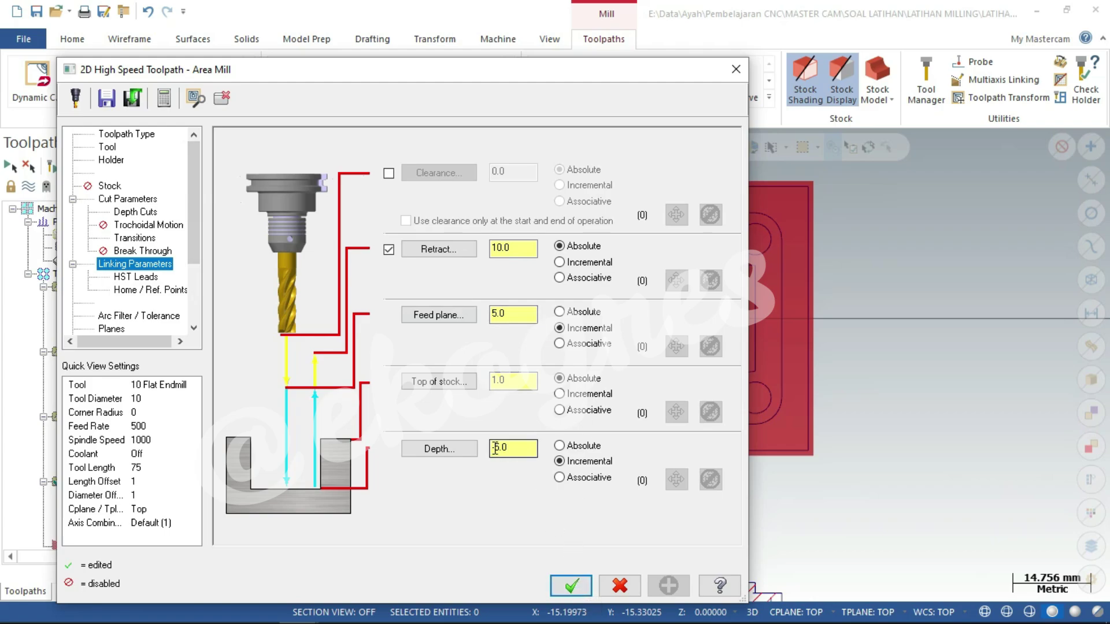
{"action": "left_click_drag", "start_coordinate": [495, 449], "coordinate": [514, 450]}
{"action": "type", "text": "-2"}
{"action": "key", "text": "Return"}
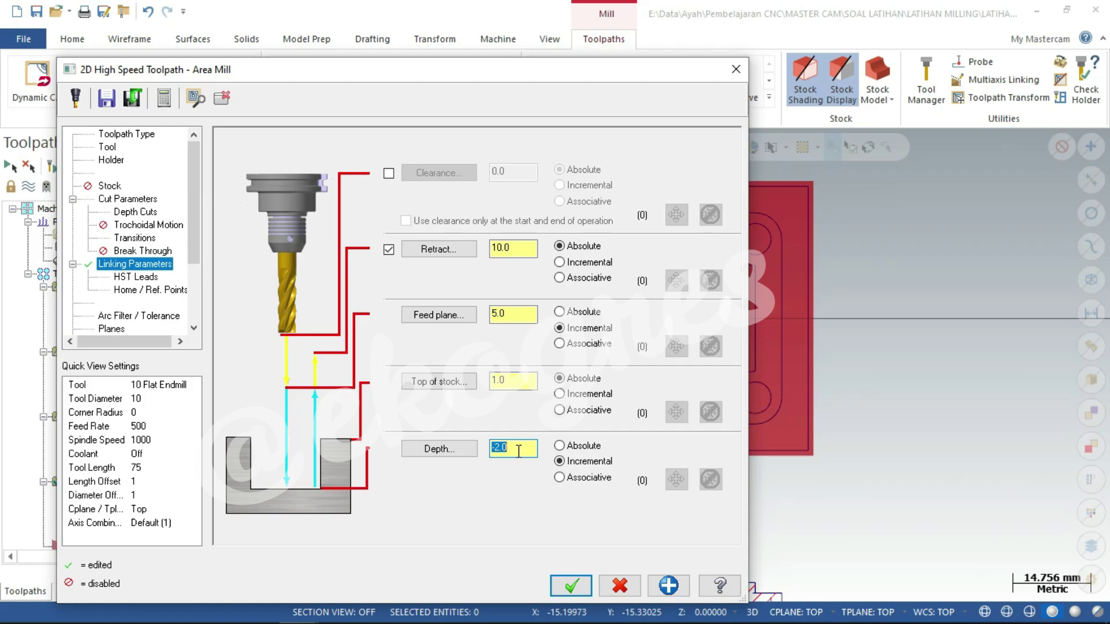
{"action": "left_click", "coordinate": [571, 586]}
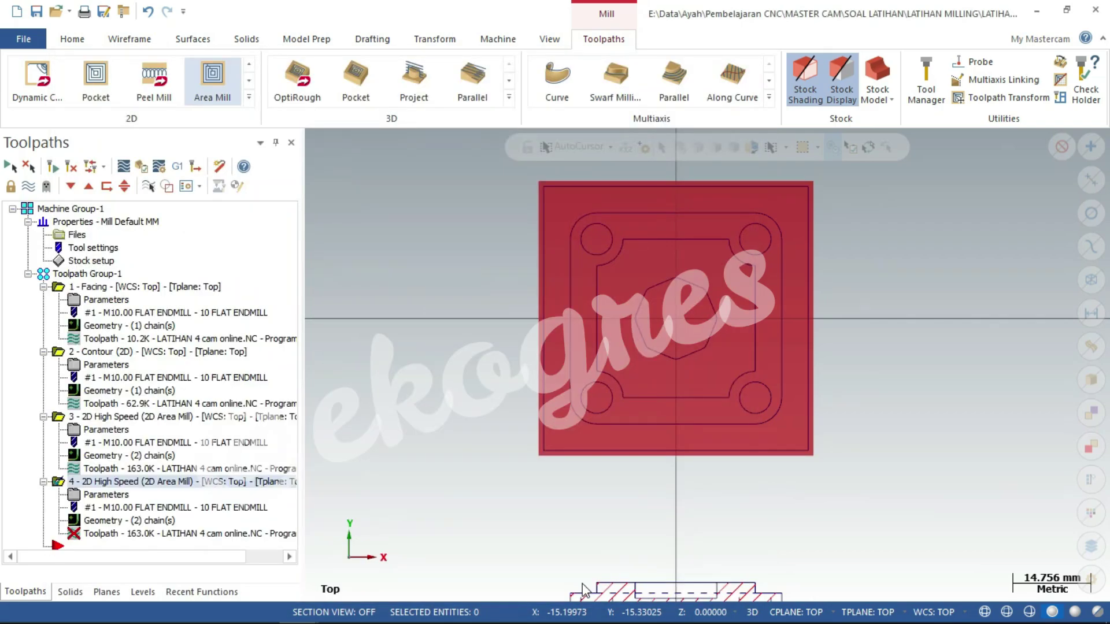
{"action": "left_click", "coordinate": [53, 169]}
- Select all four operations, switch to Isometric (WCS) view, and load them into Simulator
{"action": "left_click", "coordinate": [104, 276]}
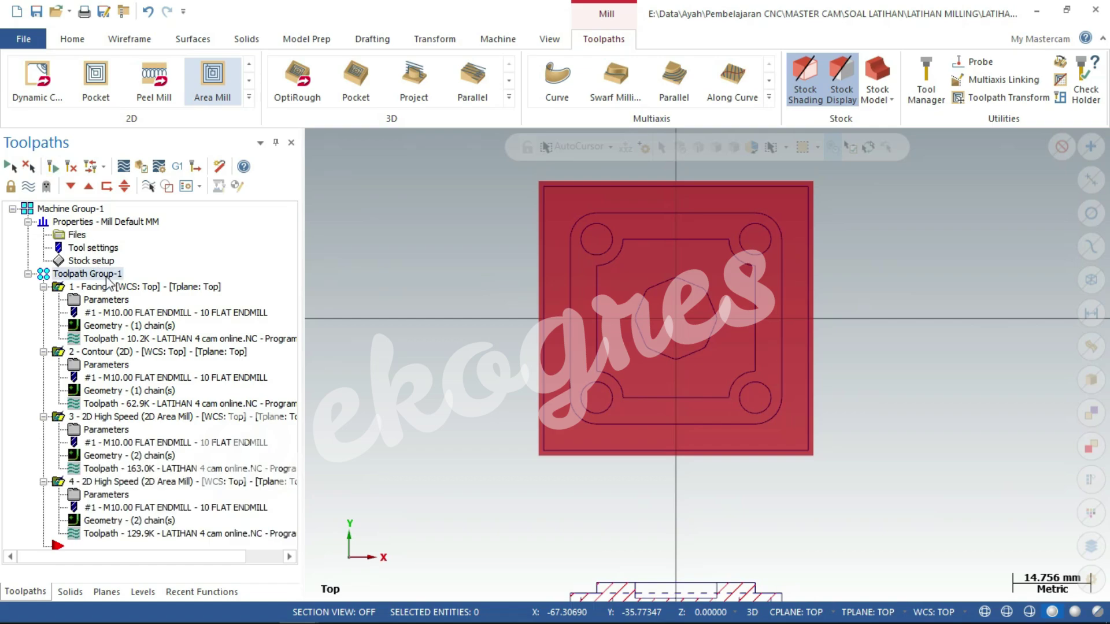
{"action": "right_click", "coordinate": [892, 260]}
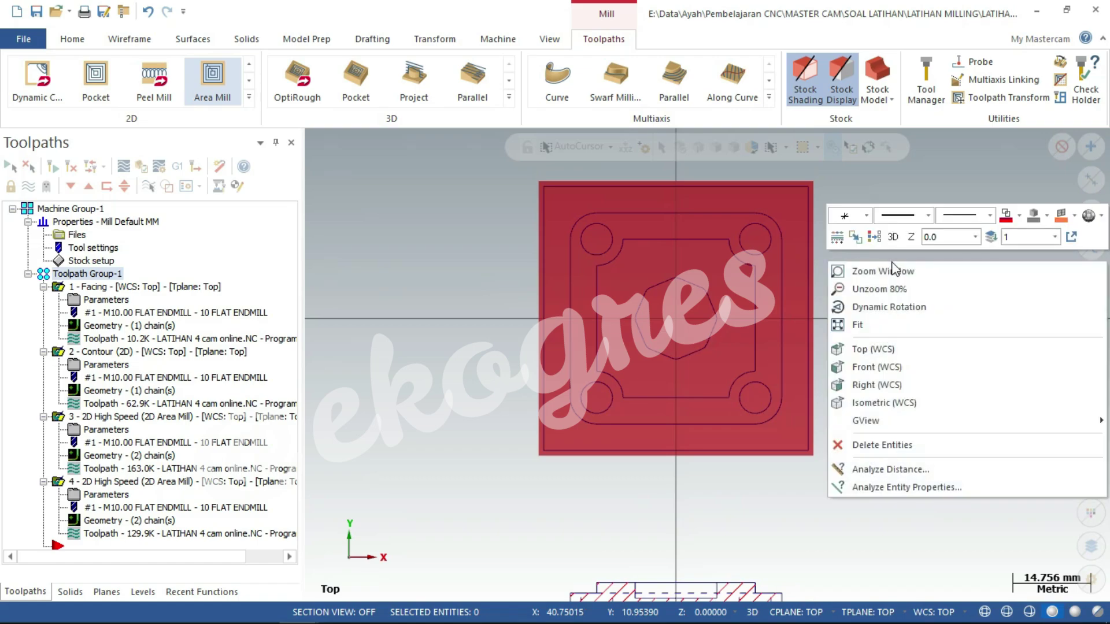
{"action": "left_click", "coordinate": [899, 404]}
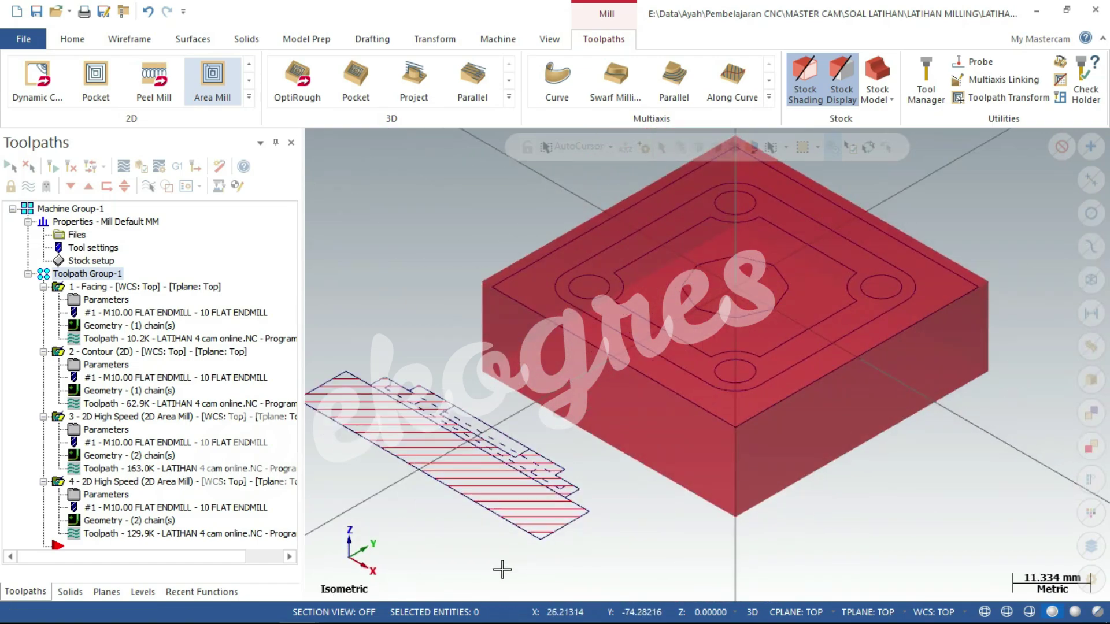
{"action": "scroll", "coordinate": [500, 569], "scroll_direction": "down", "scroll_amount": 1}
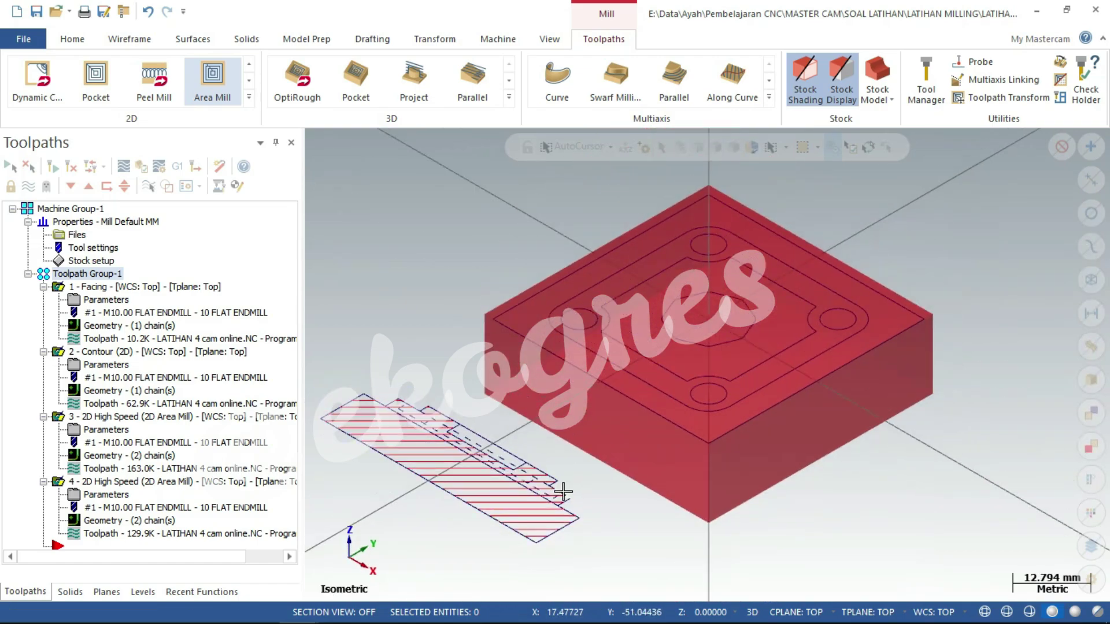
{"action": "left_click", "coordinate": [140, 168]}
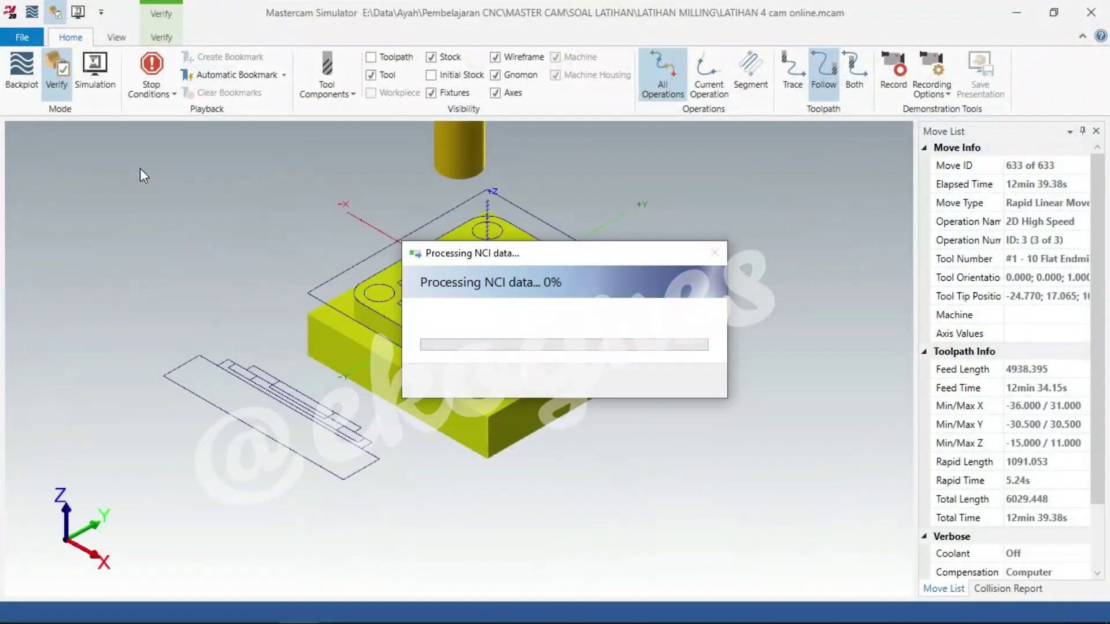
- Start playback of all four operations' 1105 moves, beginning with the facing pass
{"action": "key", "text": "alt+F4"}
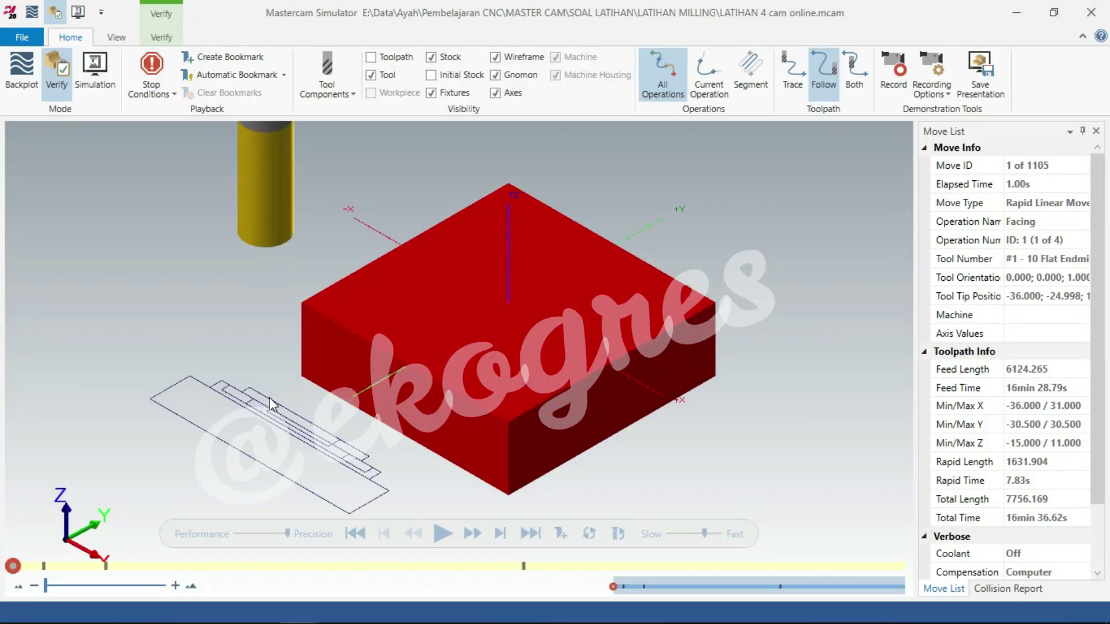
{"action": "left_click", "coordinate": [442, 533]}
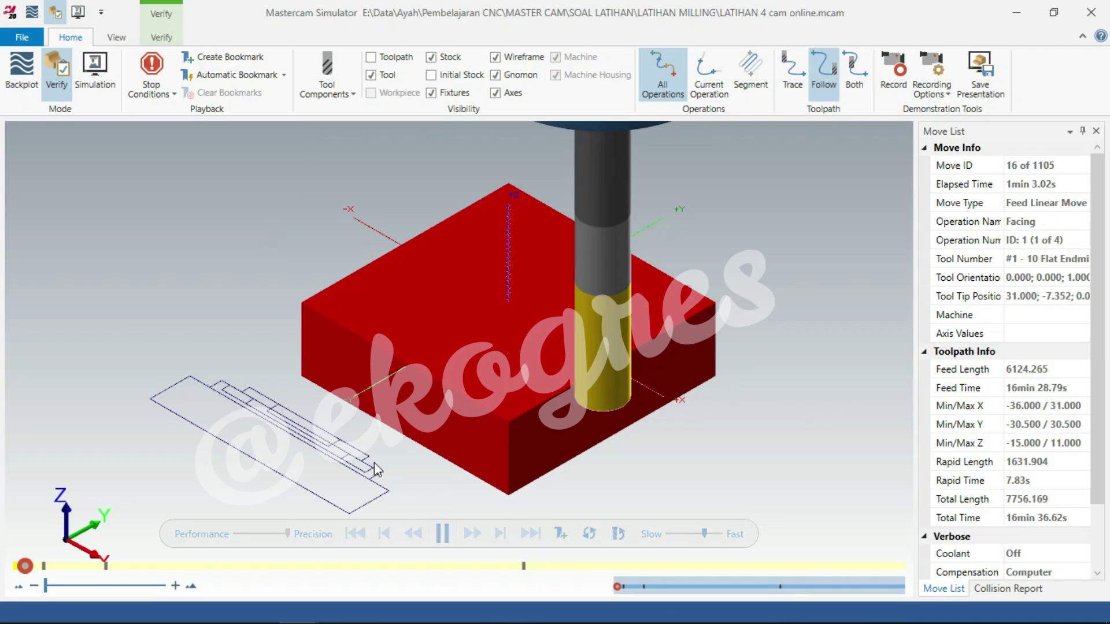
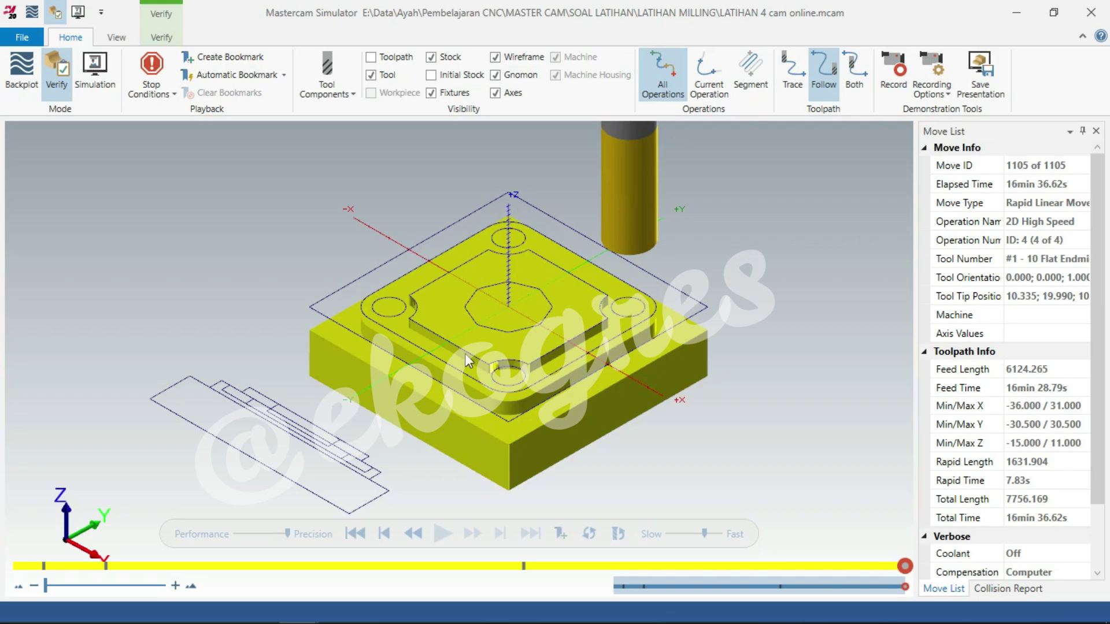
- Orbit and zoom to inspect the simulated part, return to isometric, then leave Simulator
{"action": "scroll", "coordinate": [525, 322], "scroll_direction": "up", "scroll_amount": 2}
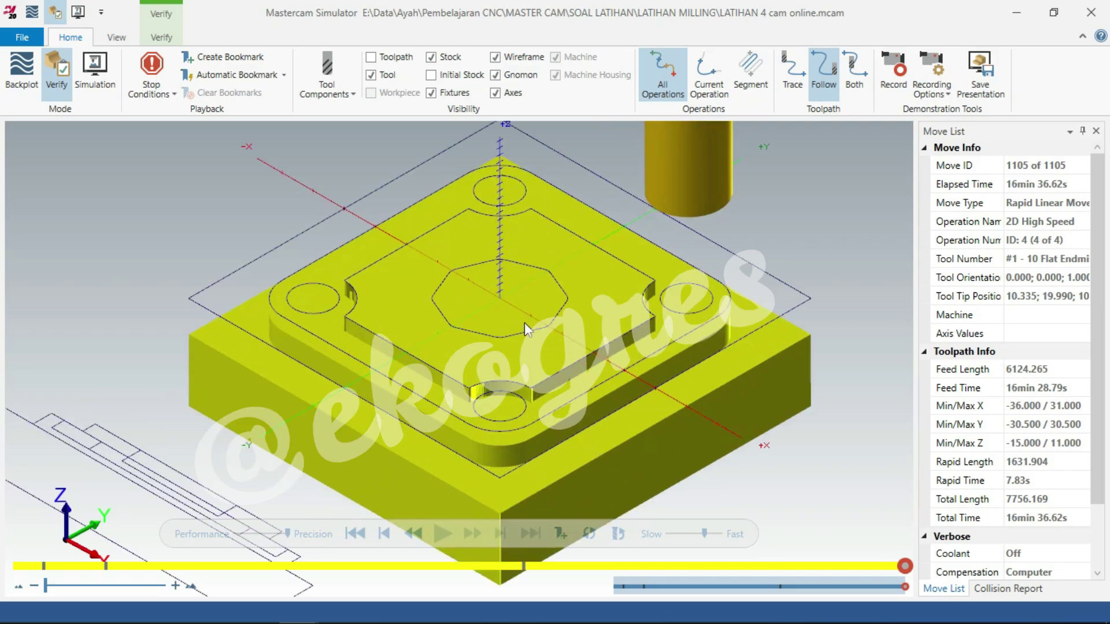
{"action": "mouse_move", "coordinate": [525, 322]}
{"action": "middle_mouse_down"}
{"action": "mouse_move", "coordinate": [538, 295]}
{"action": "mouse_move", "coordinate": [587, 349]}
{"action": "middle_mouse_up"}
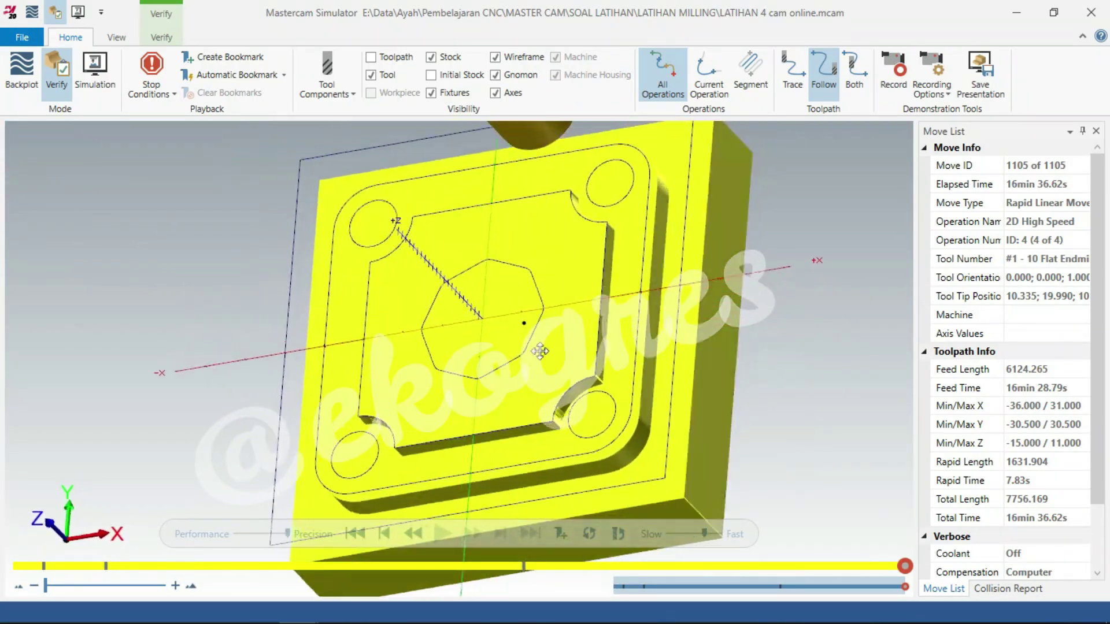
{"action": "middle_click_drag", "start_coordinate": [587, 349], "coordinate": [543, 348]}
{"action": "right_click", "coordinate": [544, 349]}
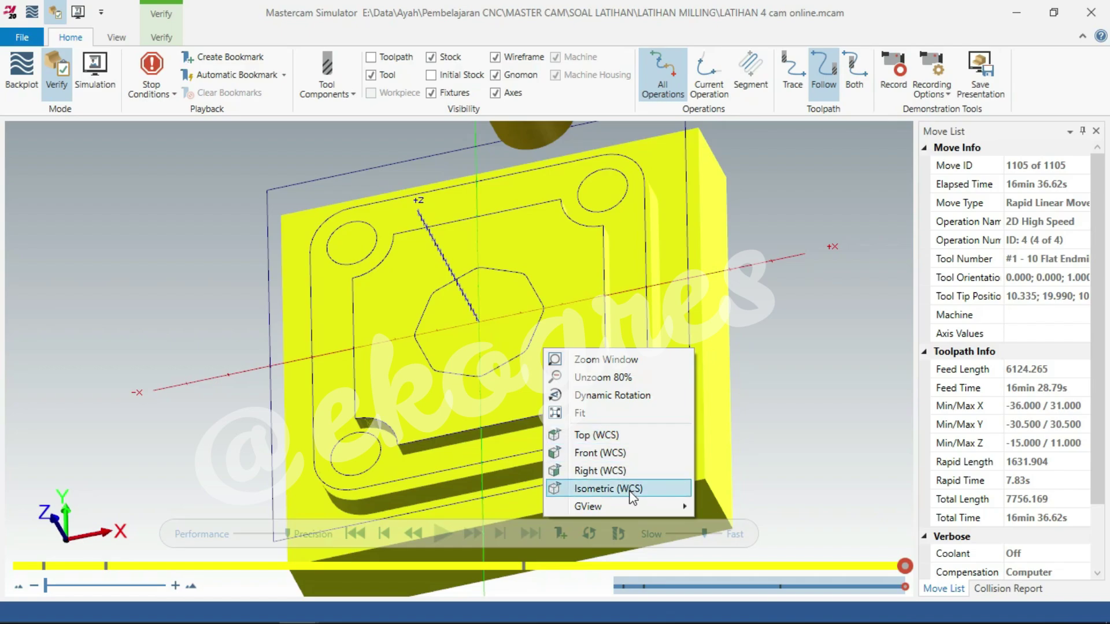
{"action": "key", "text": "Return"}
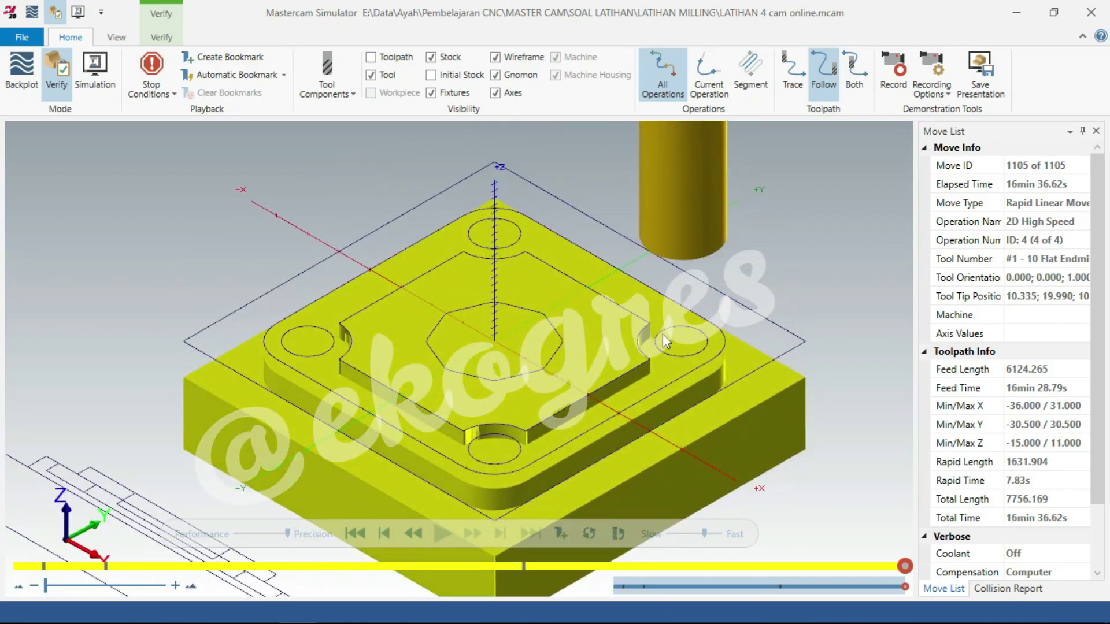
{"action": "key", "text": "super"}
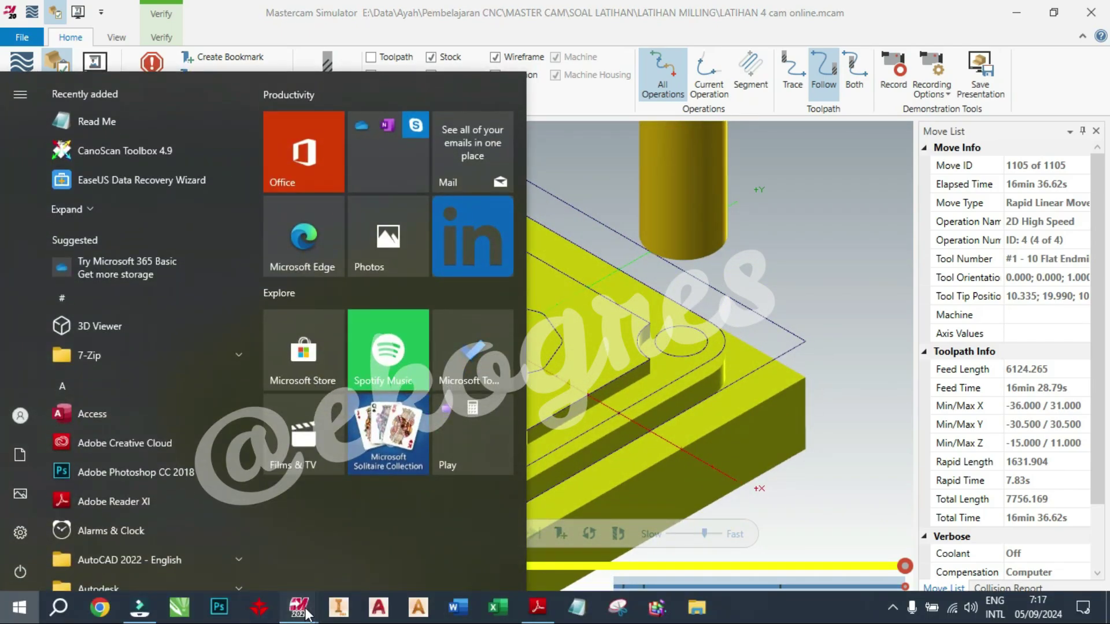
- Back in Mastercam, view the part from the top (WCS) and zoom in
{"action": "left_click", "coordinate": [259, 562]}
{"action": "right_click", "coordinate": [463, 251]}
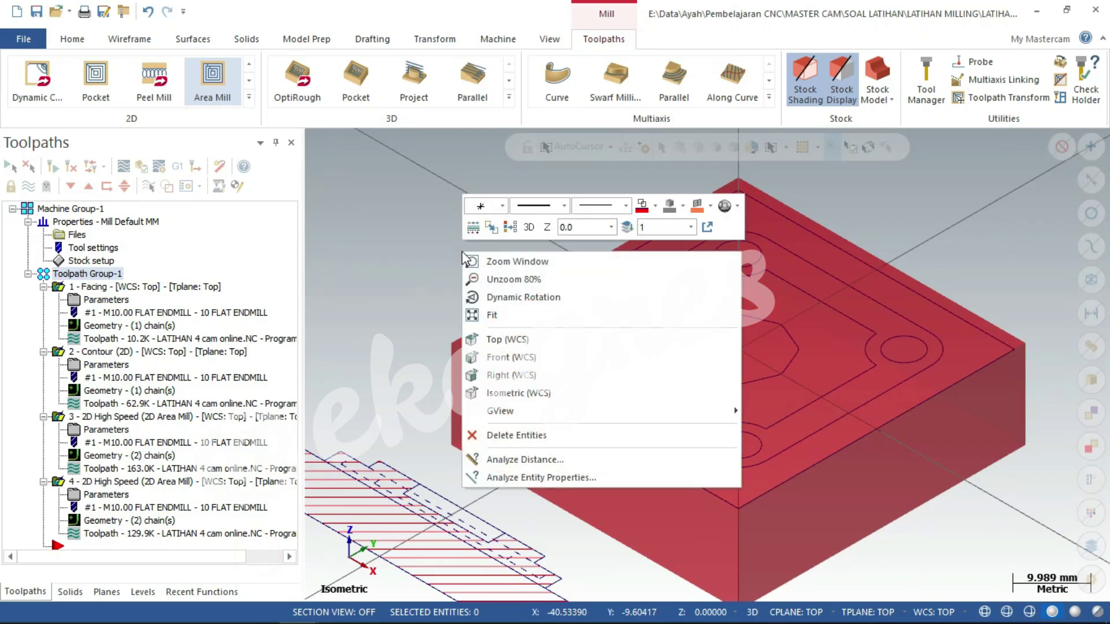
{"action": "left_click", "coordinate": [504, 339]}
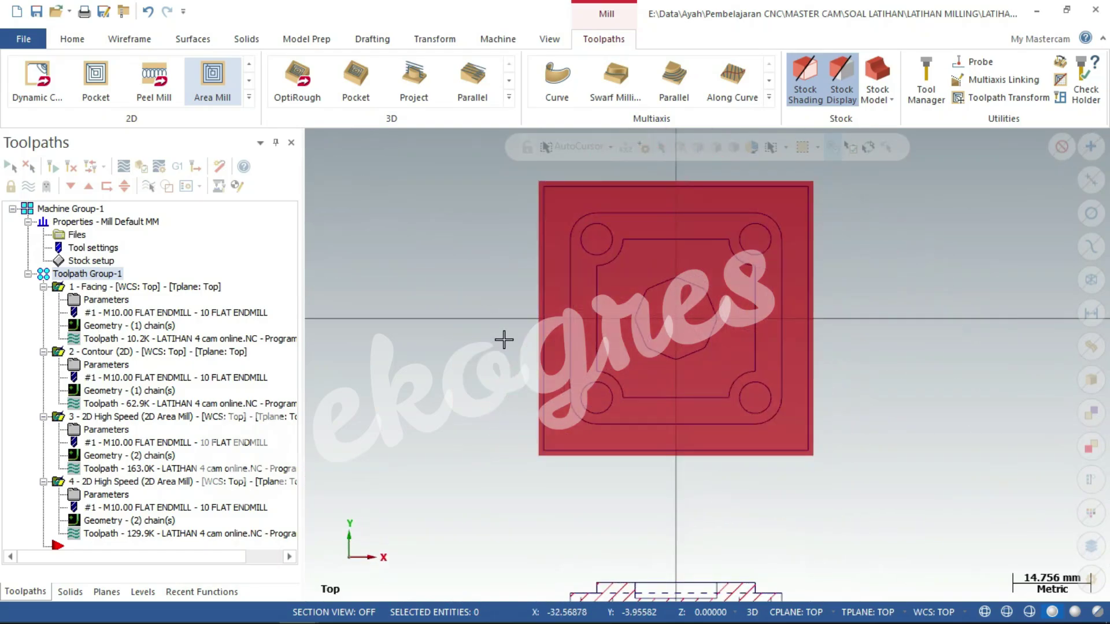
{"action": "scroll", "coordinate": [665, 291], "scroll_direction": "up", "scroll_amount": 1}
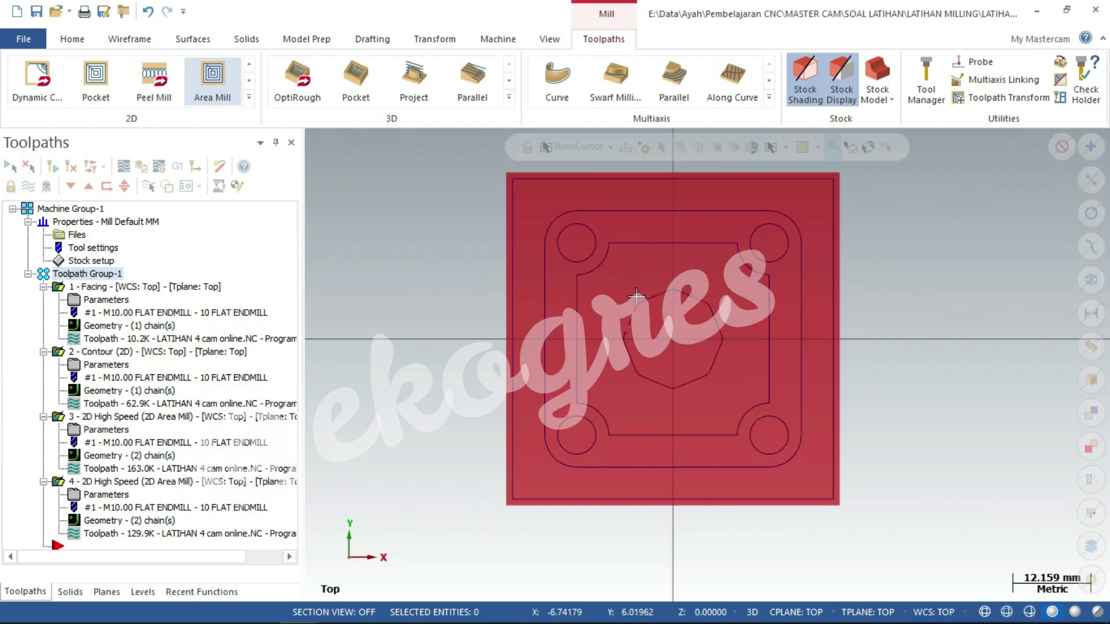
{"action": "scroll", "coordinate": [681, 385], "scroll_direction": "up", "scroll_amount": 1}
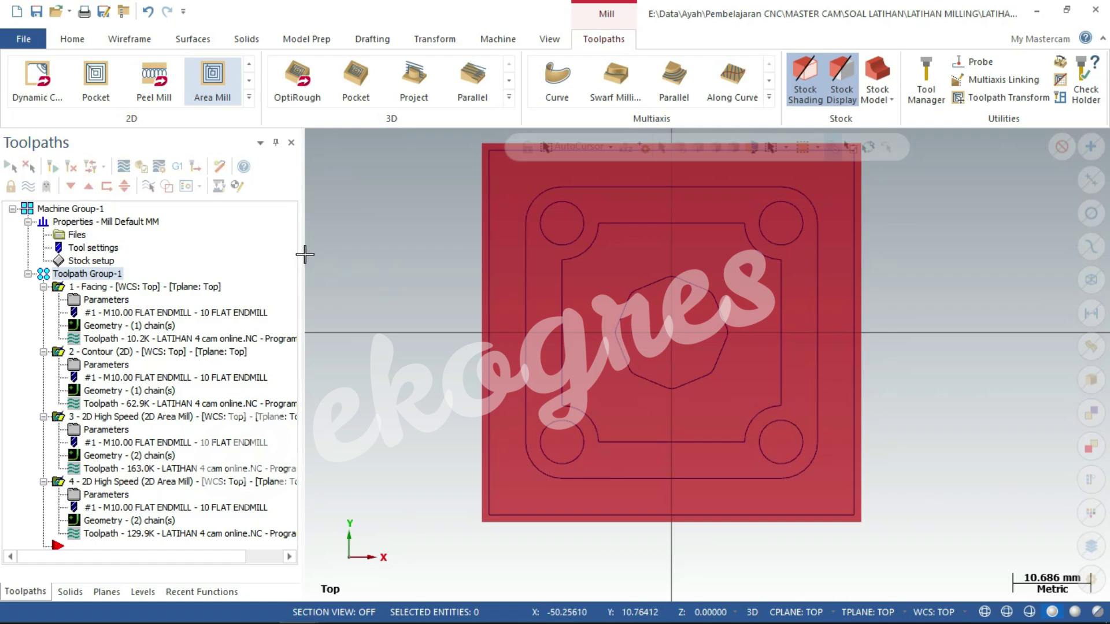
- Collapse operations 1–4 in the Toolpaths manager
{"action": "left_click", "coordinate": [43, 286]}
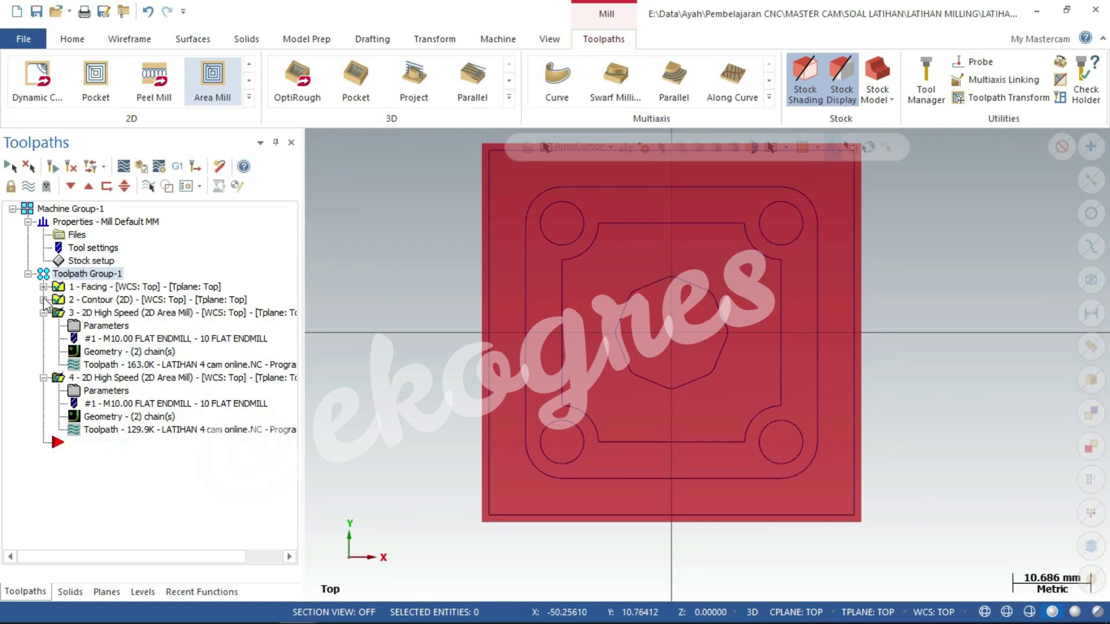
{"action": "left_click", "coordinate": [43, 312]}
{"action": "left_click", "coordinate": [43, 326]}
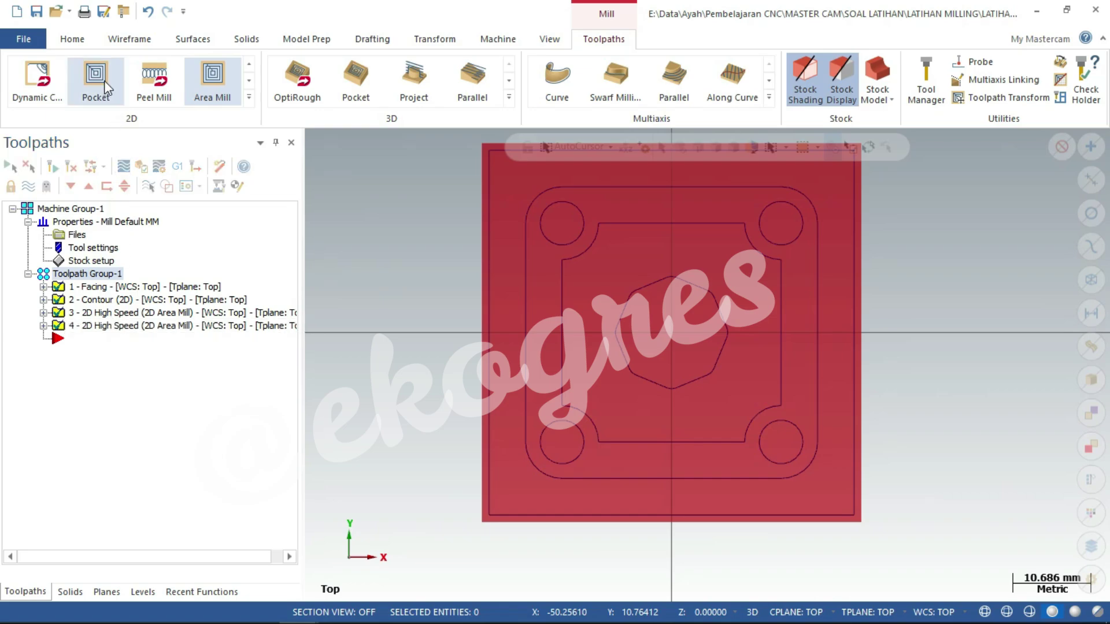
- Add a Pocket toolpath chained to the central hexagon, with the chain direction reversed
{"action": "right_click", "coordinate": [135, 380]}
{"action": "mouse_move", "coordinate": [192, 168]}
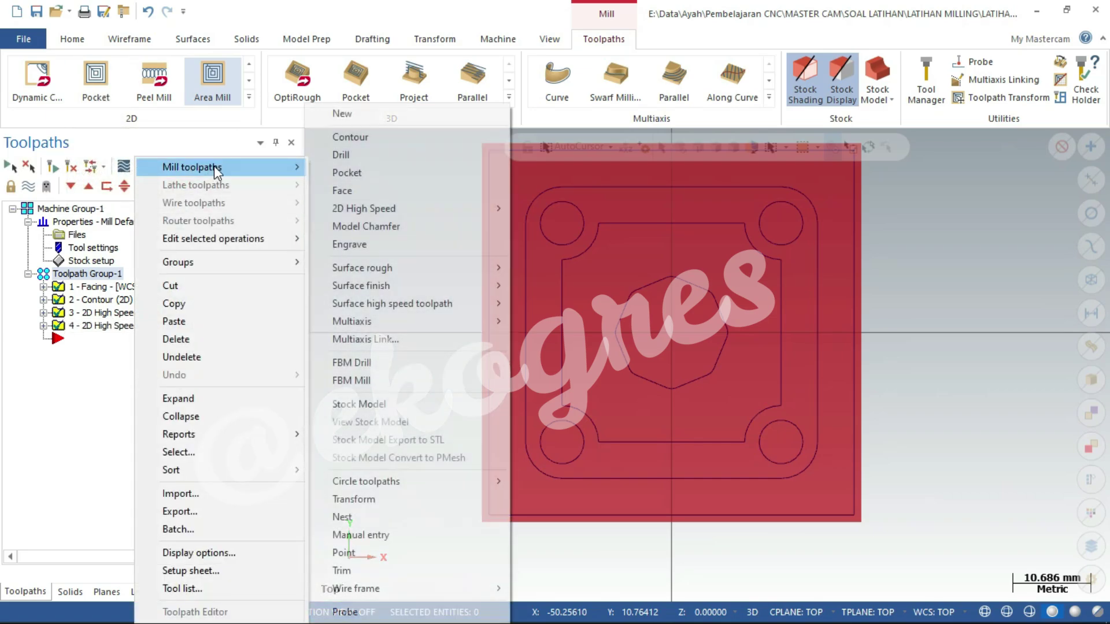
{"action": "left_click", "coordinate": [369, 174]}
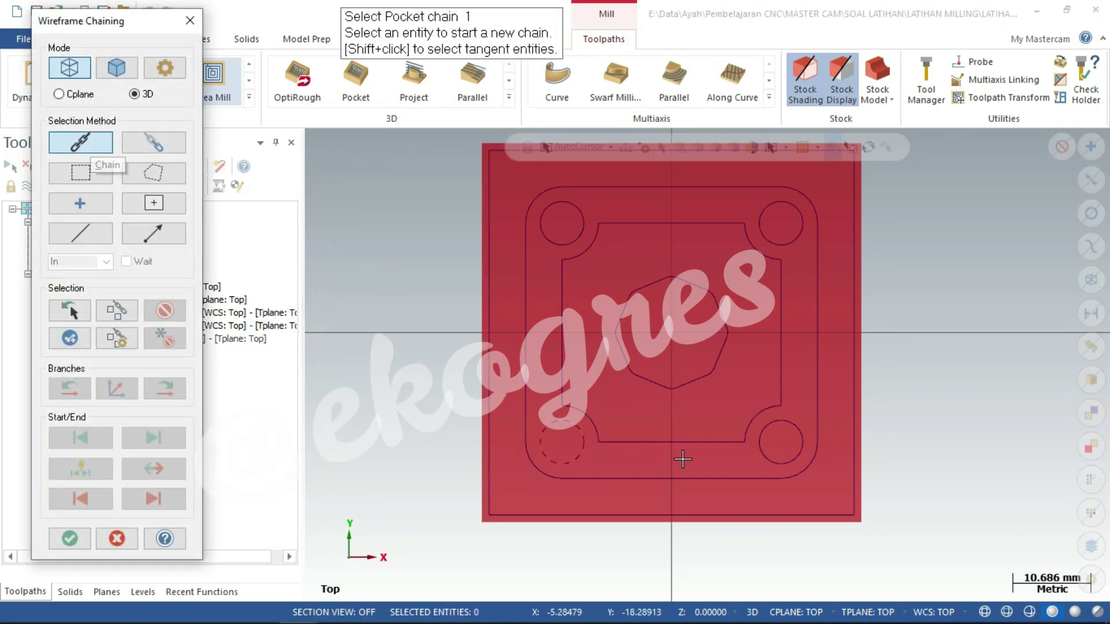
{"action": "scroll", "coordinate": [699, 427], "scroll_direction": "up", "scroll_amount": 1}
{"action": "left_click", "coordinate": [684, 381]}
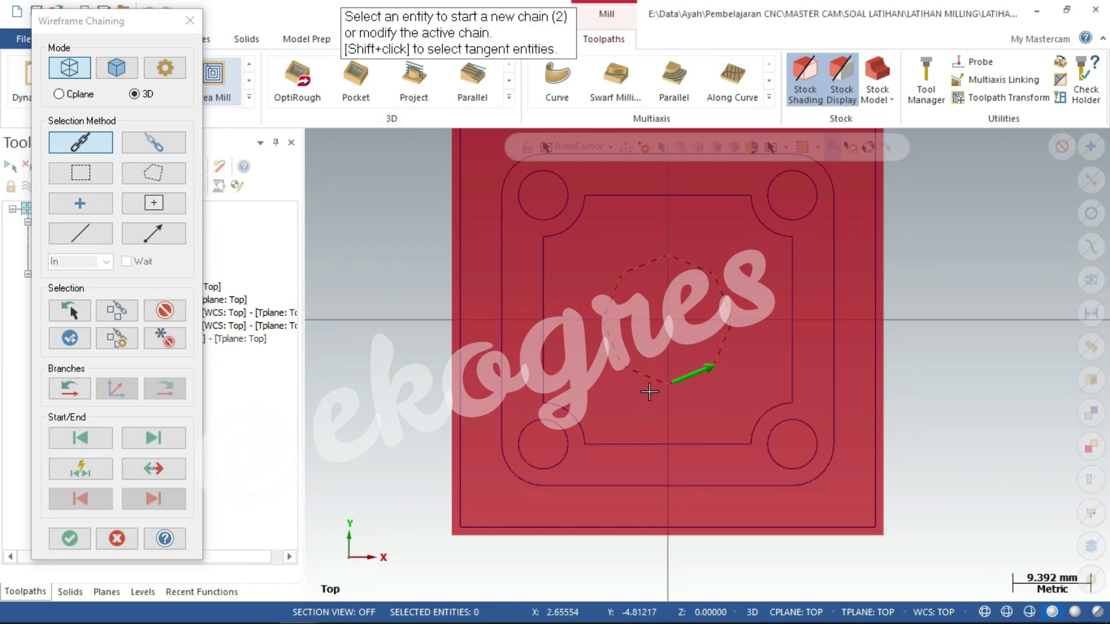
{"action": "left_click", "coordinate": [176, 471]}
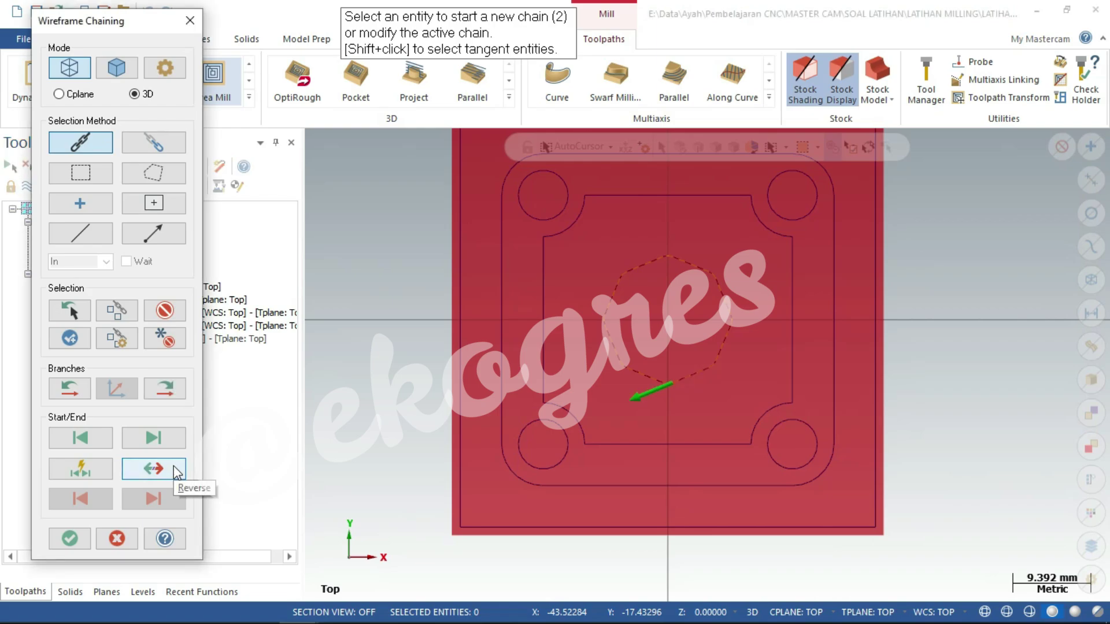
{"action": "left_click", "coordinate": [75, 542]}
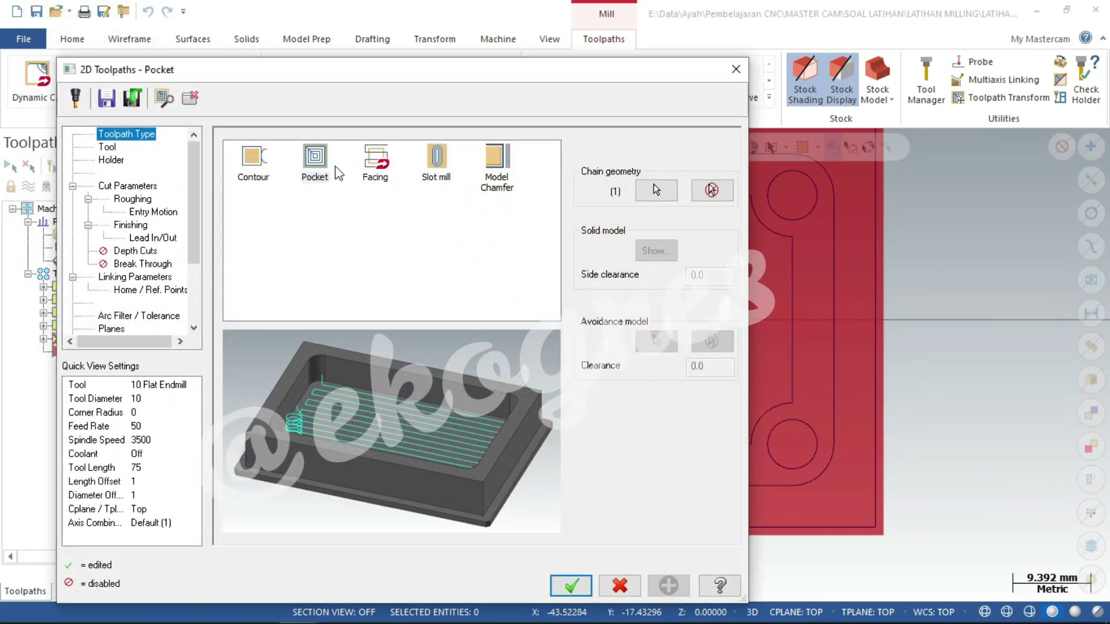
- Use the 10 Flat Endmill with conventional cutting and 0 wall and floor stock
{"action": "left_click", "coordinate": [309, 179]}
{"action": "left_click", "coordinate": [107, 148]}
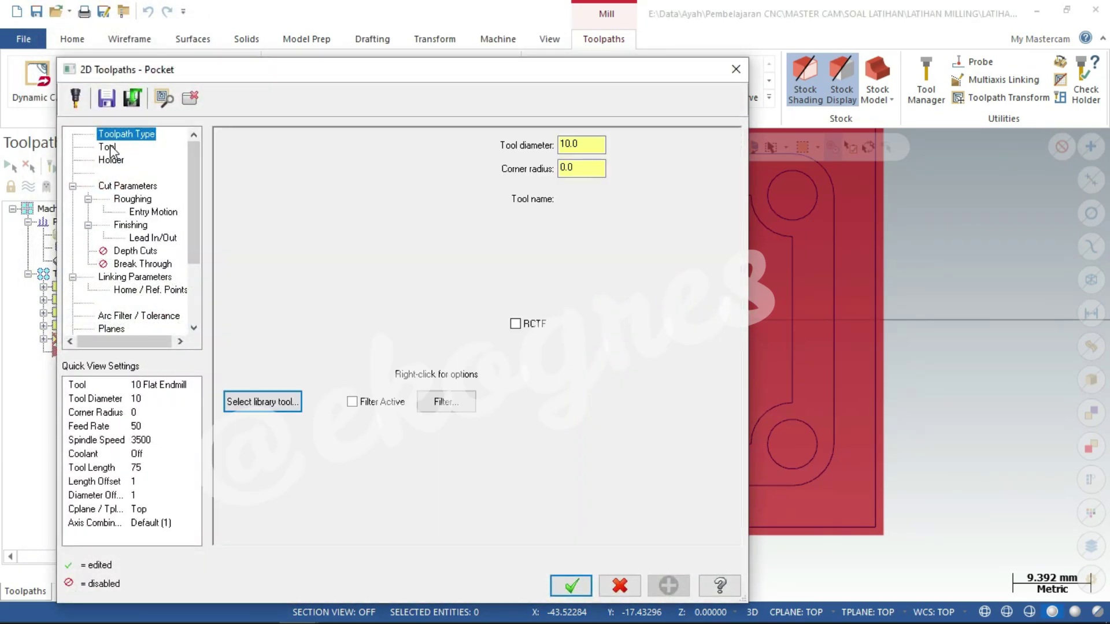
{"action": "left_click", "coordinate": [356, 179]}
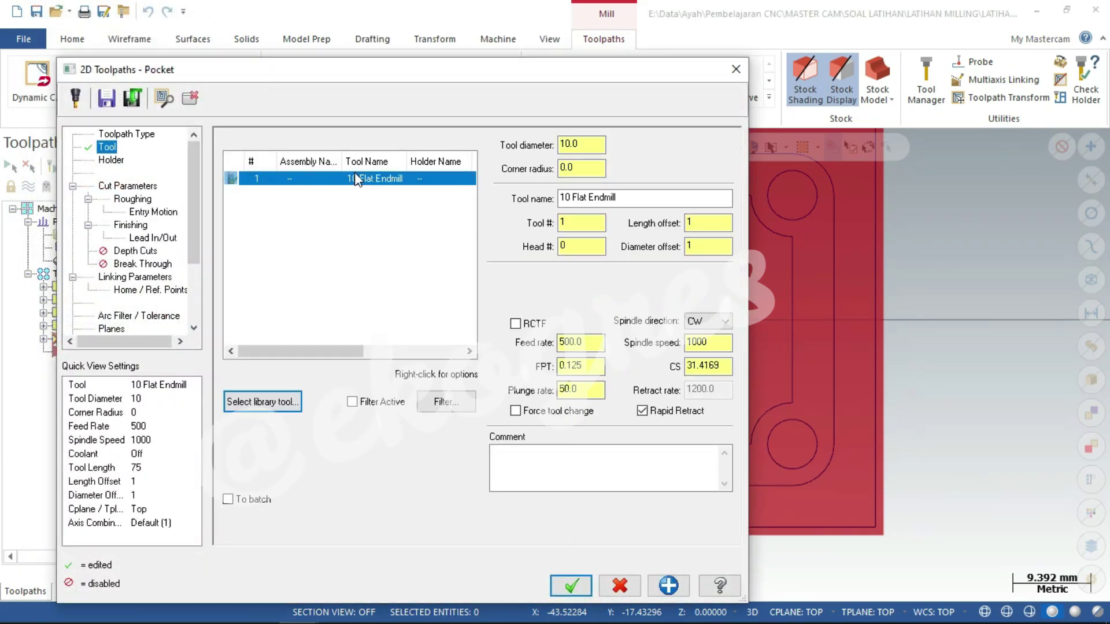
{"action": "left_click", "coordinate": [141, 186]}
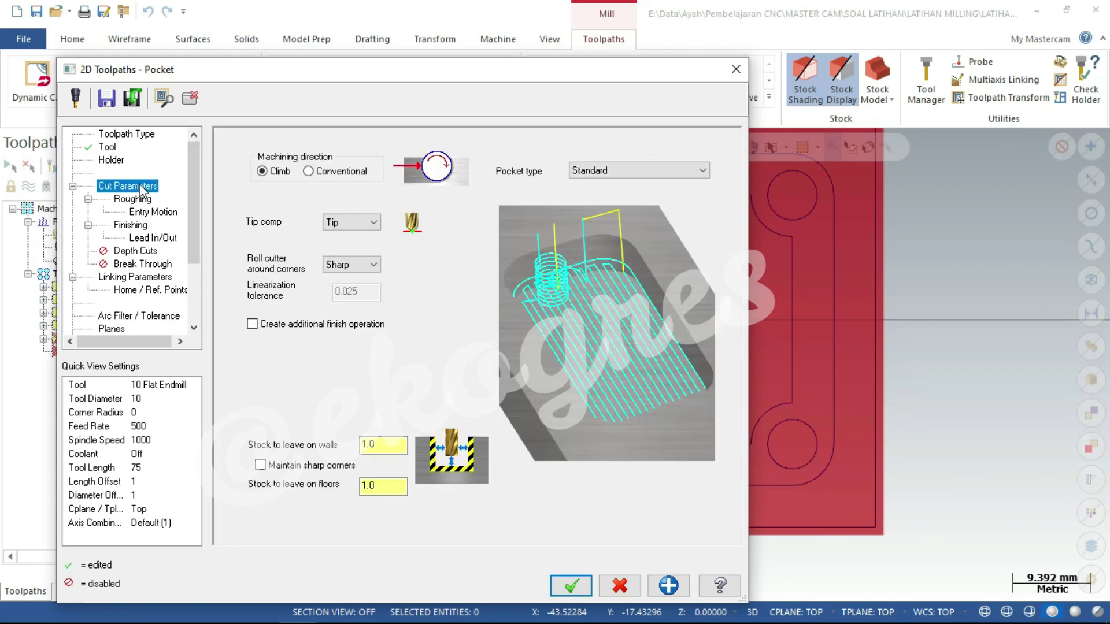
{"action": "left_click", "coordinate": [310, 171]}
{"action": "double_click", "coordinate": [385, 452]}
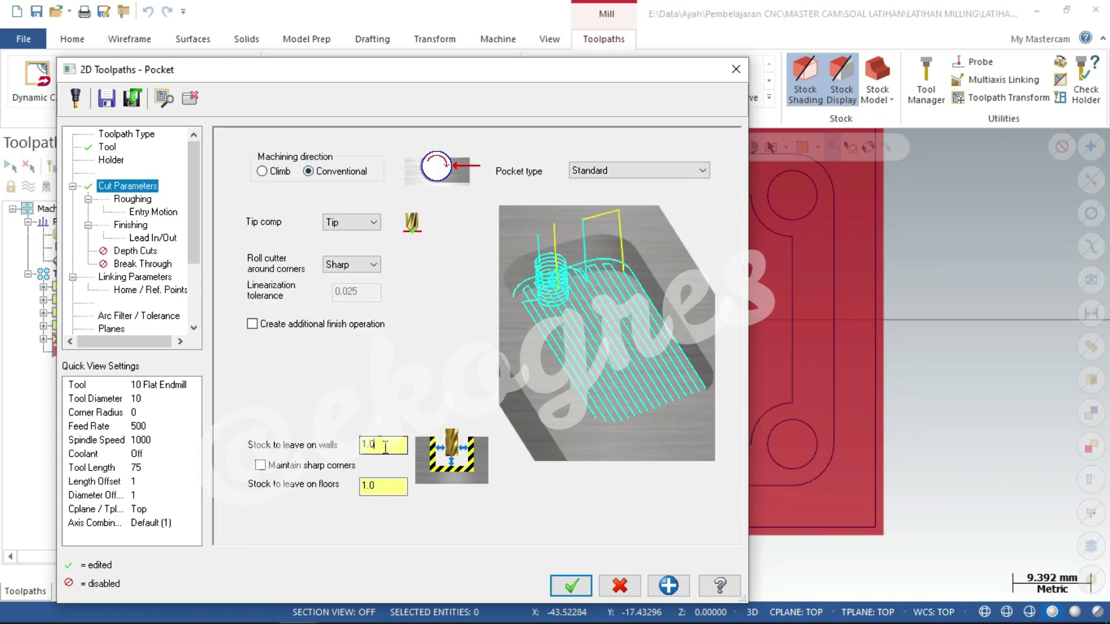
{"action": "type", "text": "0"}
{"action": "left_click", "coordinate": [370, 487]}
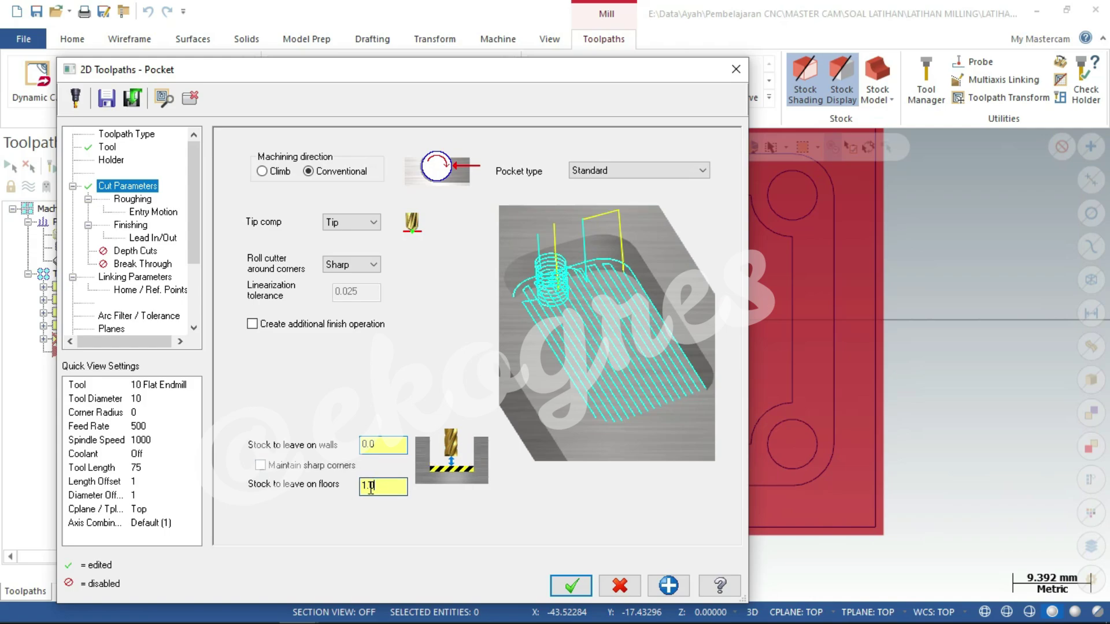
{"action": "type", "text": "0"}
{"action": "key", "text": "Return"}
- Set Parallel Spiral roughing at 30% stepover and turn off helical entry motion
{"action": "left_click", "coordinate": [137, 202]}
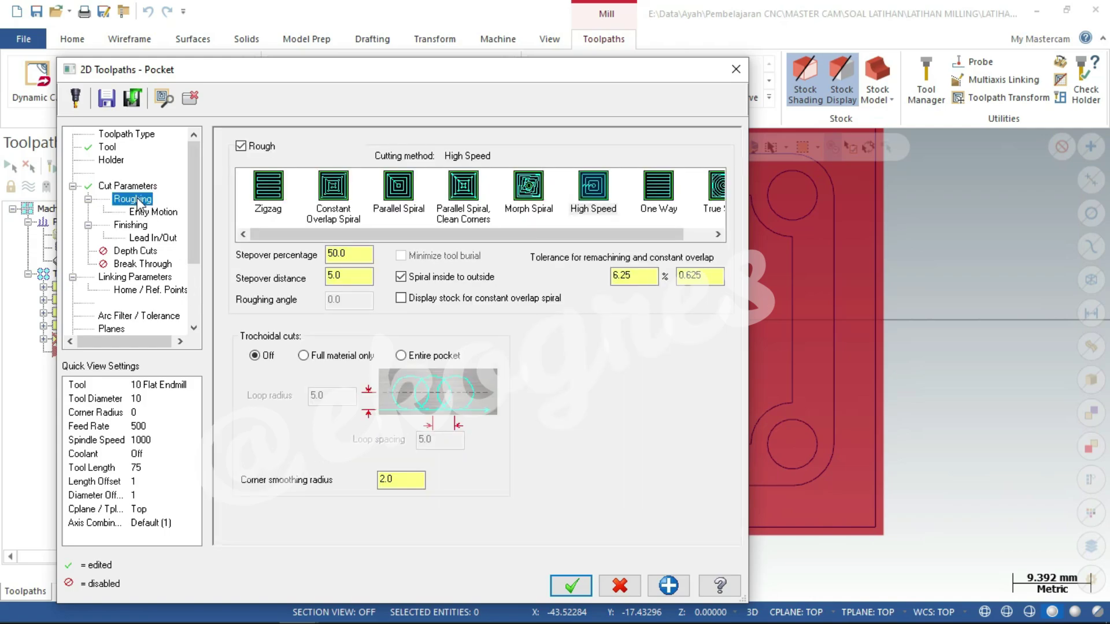
{"action": "left_click", "coordinate": [399, 199]}
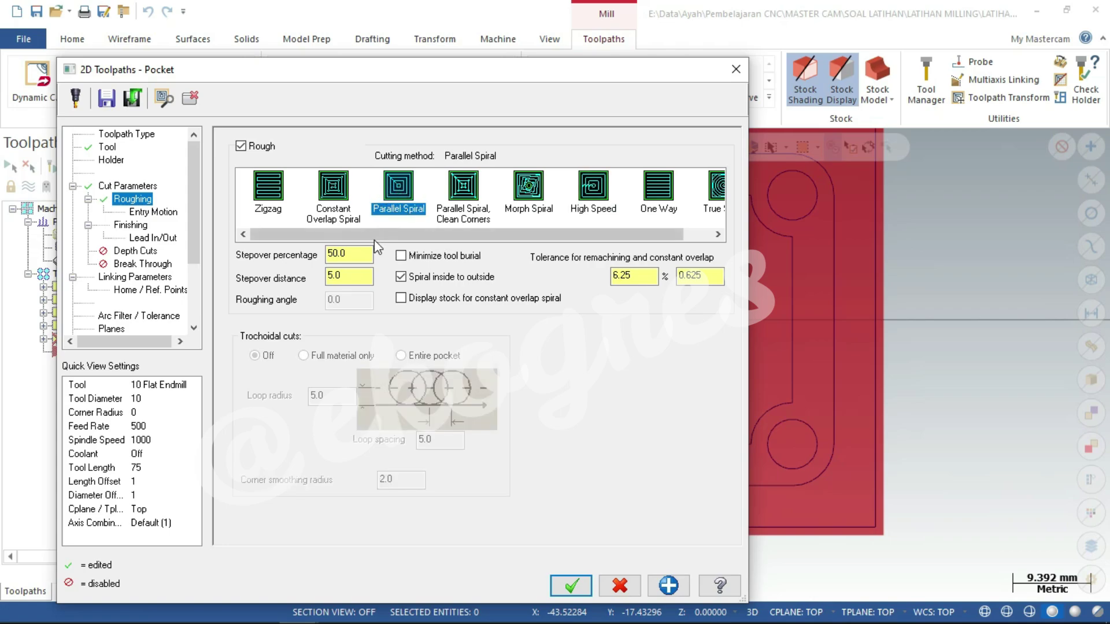
{"action": "left_click", "coordinate": [359, 255]}
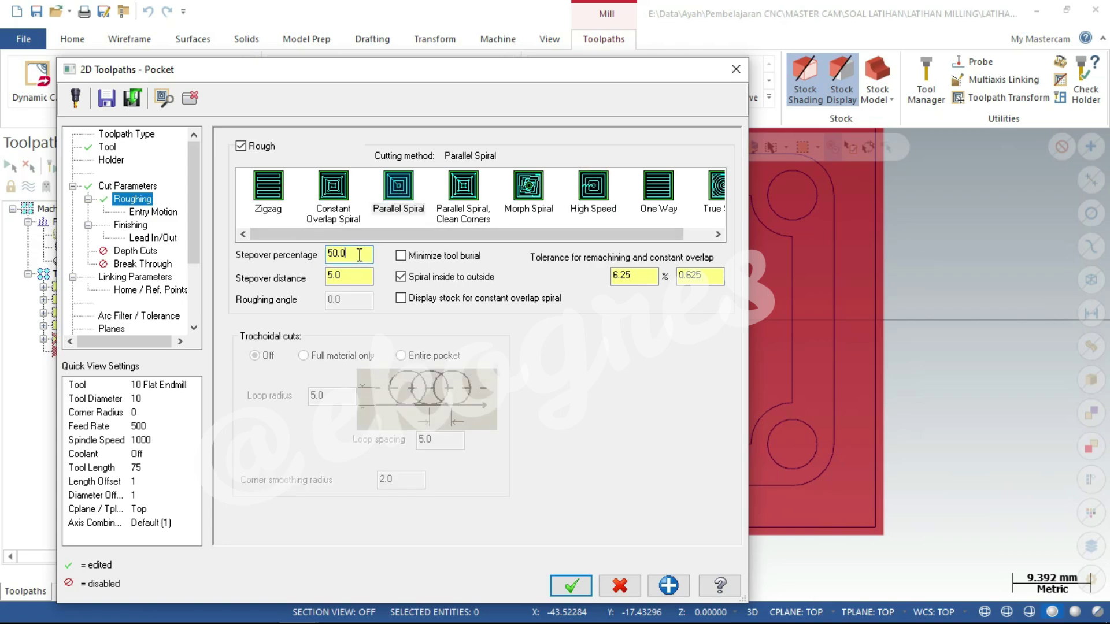
{"action": "double_click", "coordinate": [359, 254]}
{"action": "double_click", "coordinate": [359, 254]}
{"action": "type", "text": "30"}
{"action": "key", "text": "Return"}
{"action": "left_click", "coordinate": [366, 256]}
{"action": "left_click", "coordinate": [168, 213]}
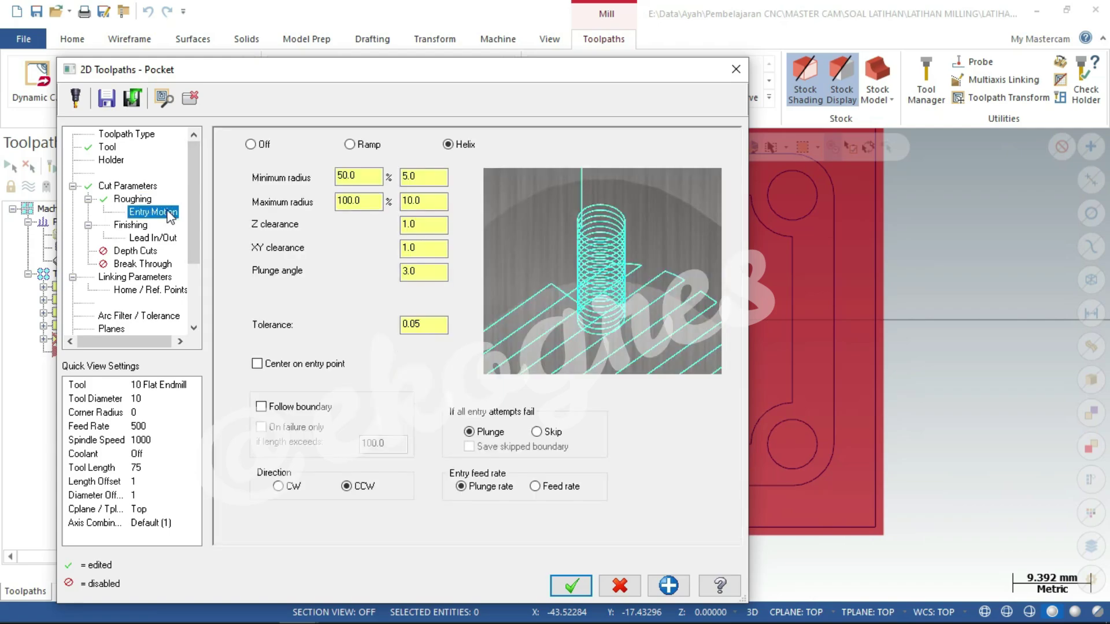
{"action": "left_click", "coordinate": [251, 145]}
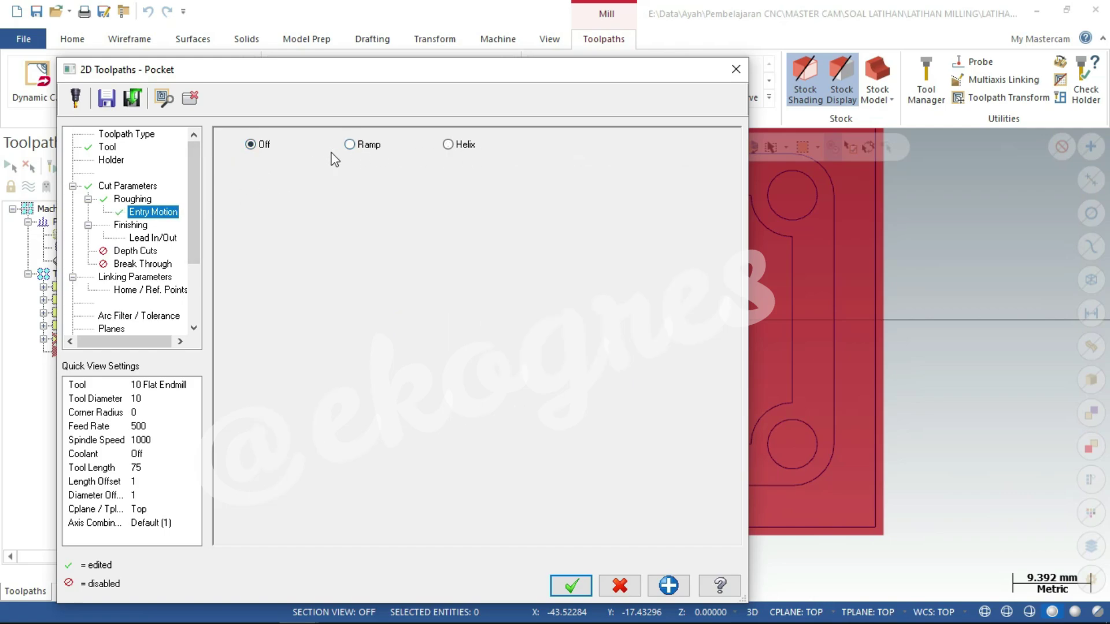
{"action": "left_click", "coordinate": [130, 226]}
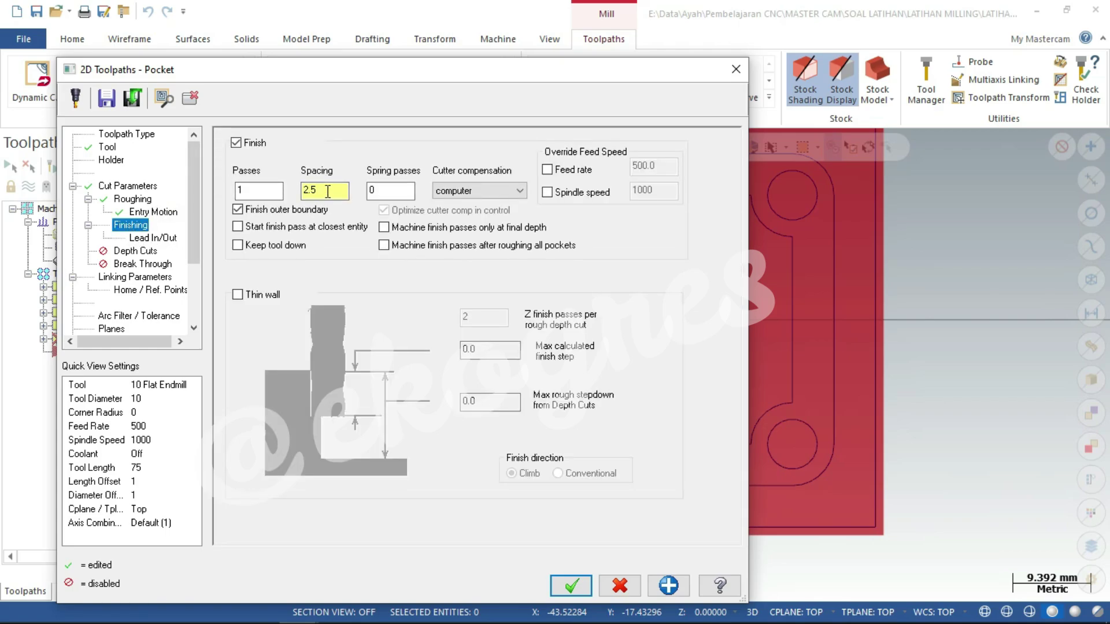
- Edit the finishing spacing value and turn off finish lead in/out
{"action": "left_click_drag", "start_coordinate": [327, 191], "coordinate": [290, 199]}
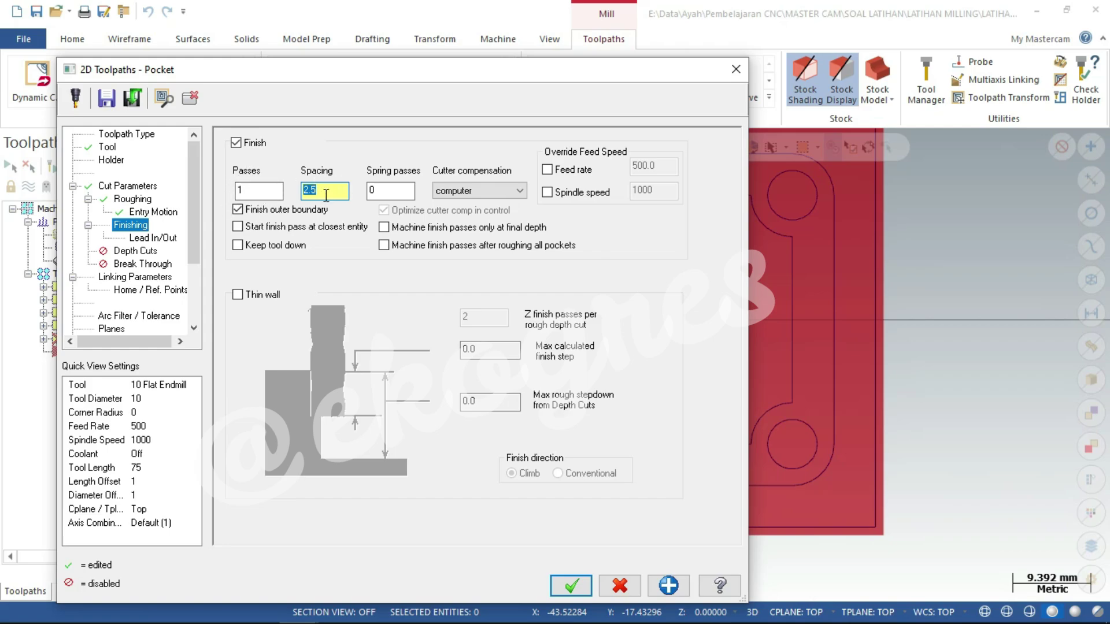
{"action": "type", "text": "0"}
{"action": "left_click", "coordinate": [168, 239]}
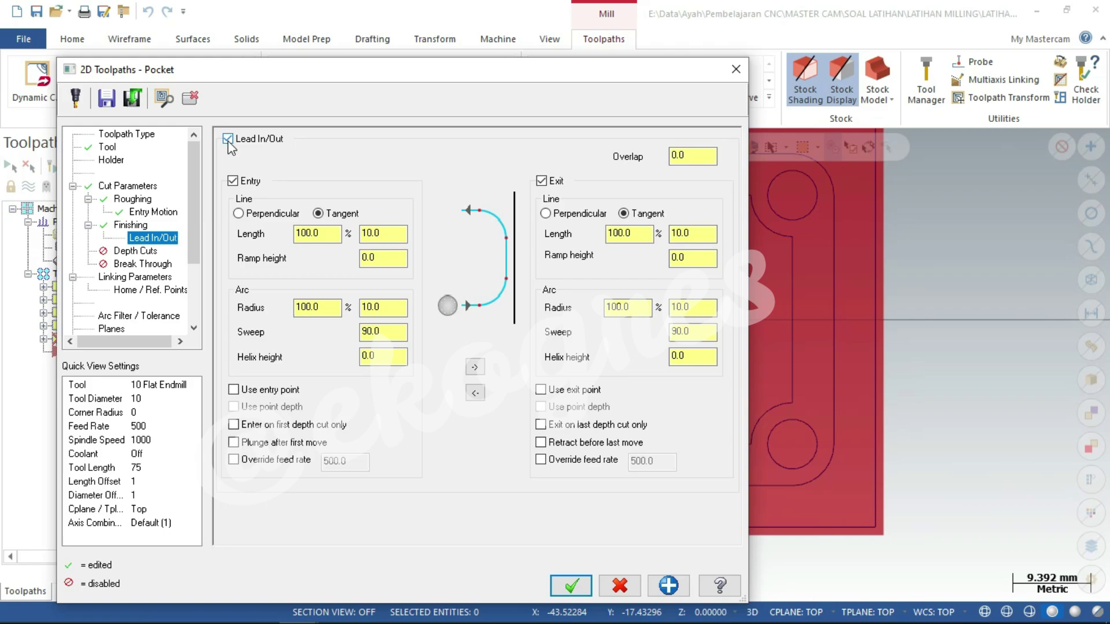
{"action": "left_click", "coordinate": [228, 140]}
- Enable depth cuts with 2.0 max rough step and one 0.5 finish cut
{"action": "left_click", "coordinate": [152, 253]}
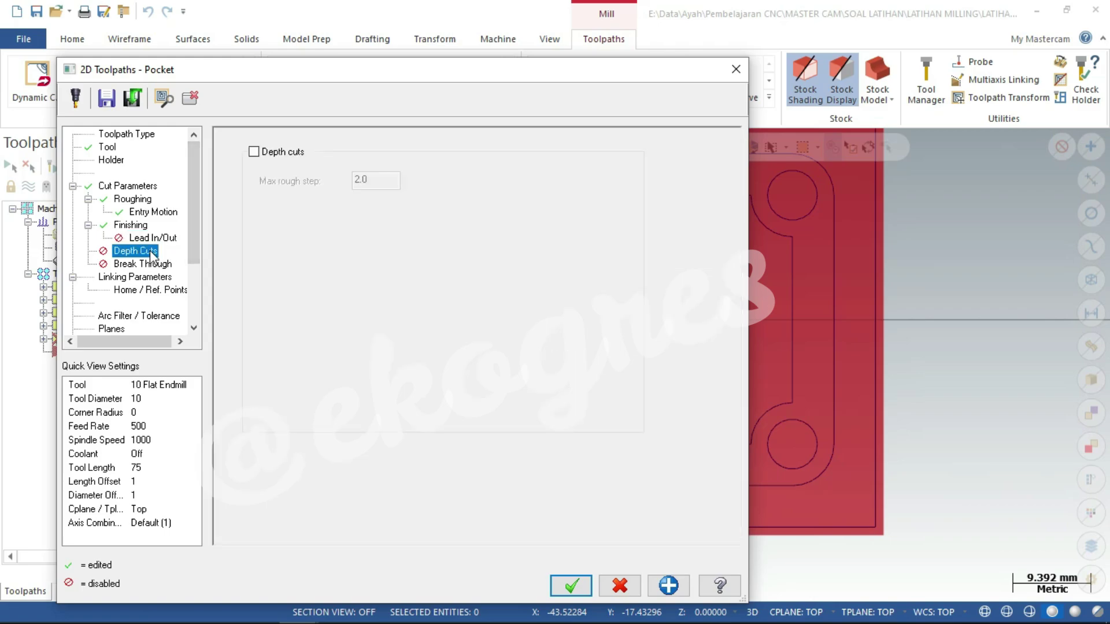
{"action": "left_click", "coordinate": [254, 152]}
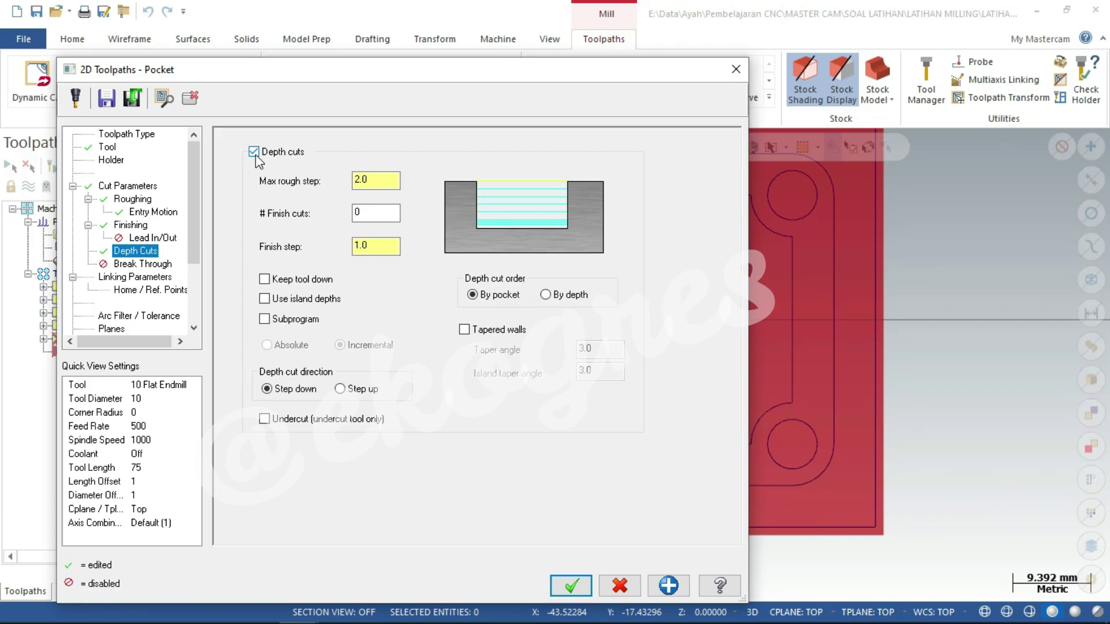
{"action": "double_click", "coordinate": [371, 184]}
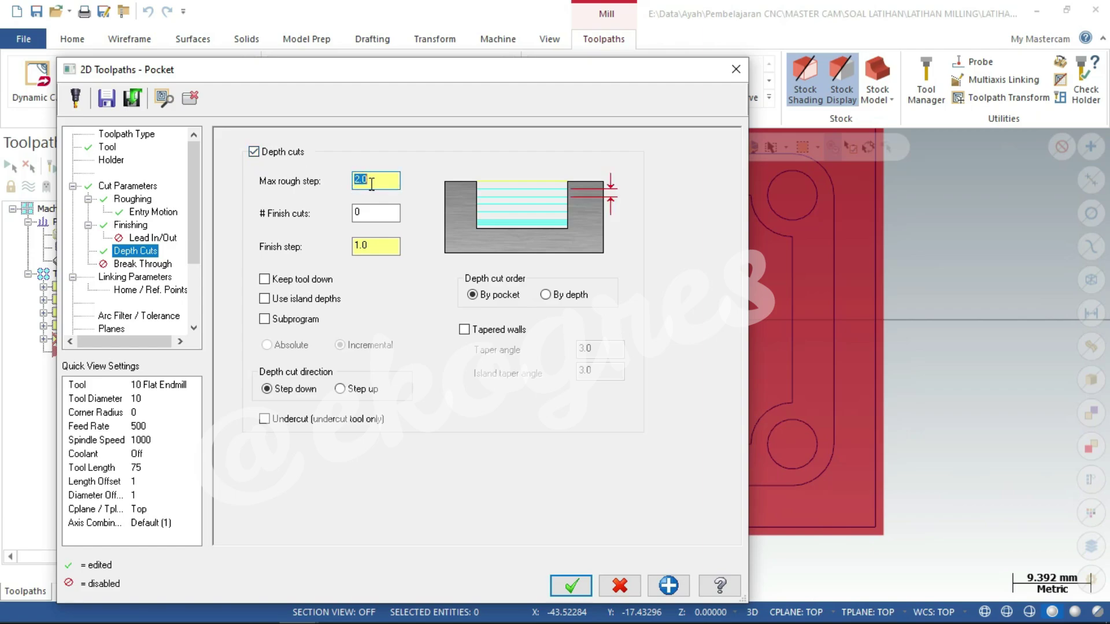
{"action": "left_click", "coordinate": [372, 184]}
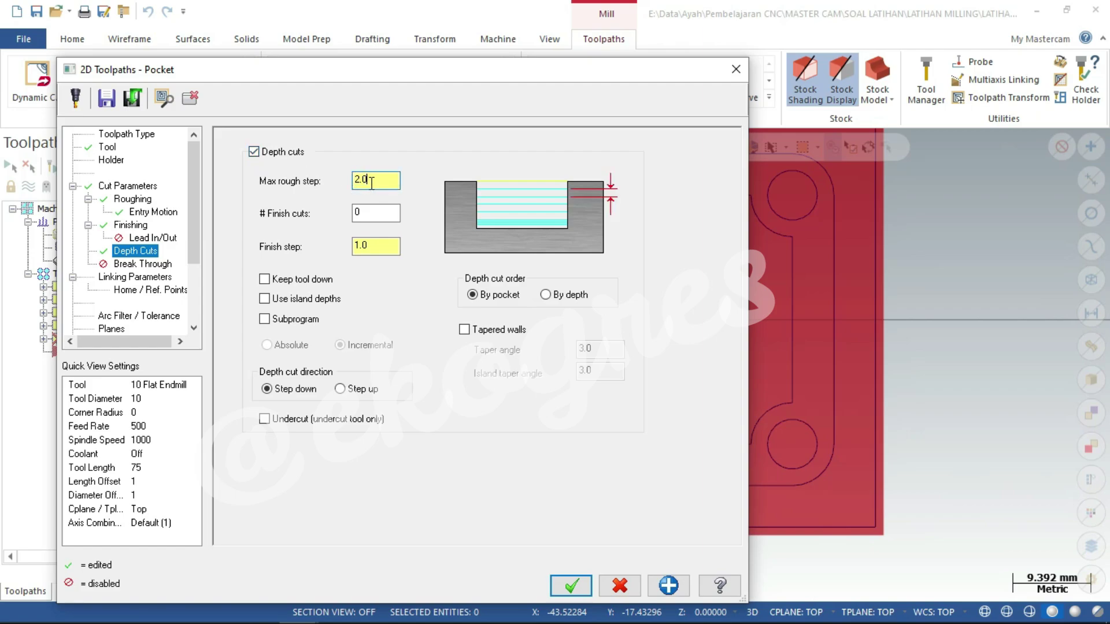
{"action": "left_click", "coordinate": [373, 219]}
{"action": "type", "text": "1"}
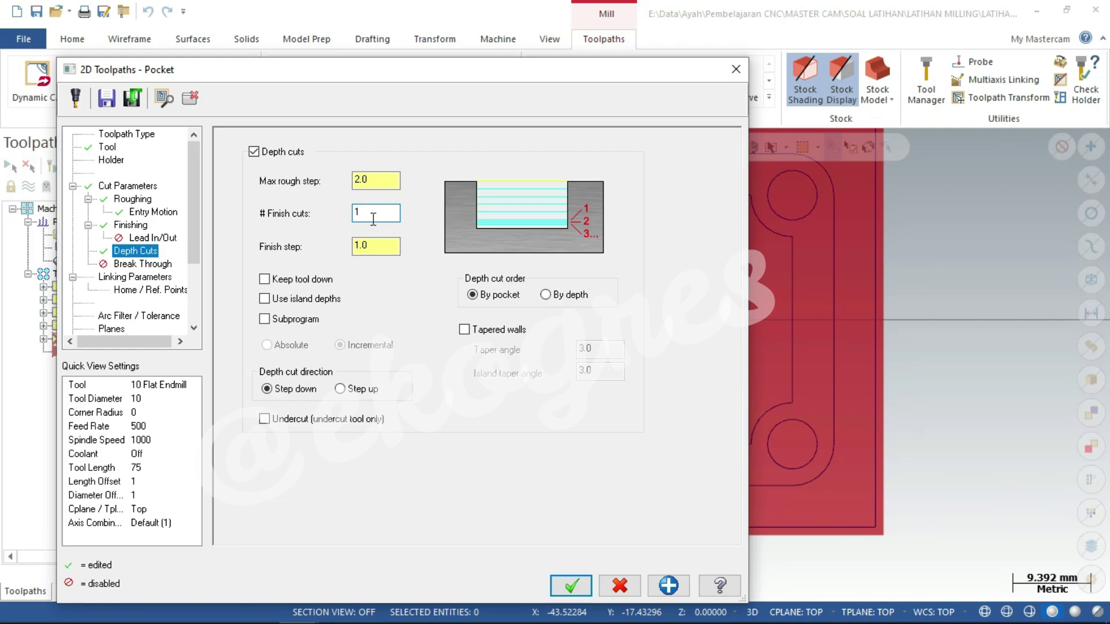
{"action": "double_click", "coordinate": [376, 247]}
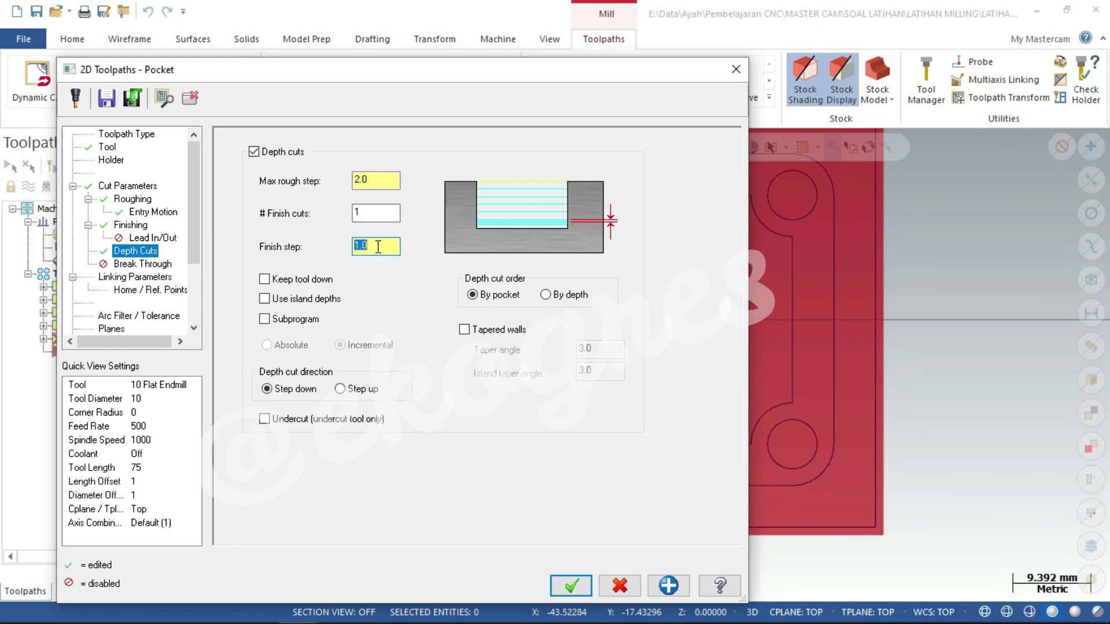
{"action": "type", "text": "0.5"}
{"action": "key", "text": "Return"}
- Set linking parameters: retract 10, feed plane 5, depth -3
{"action": "left_click", "coordinate": [161, 282]}
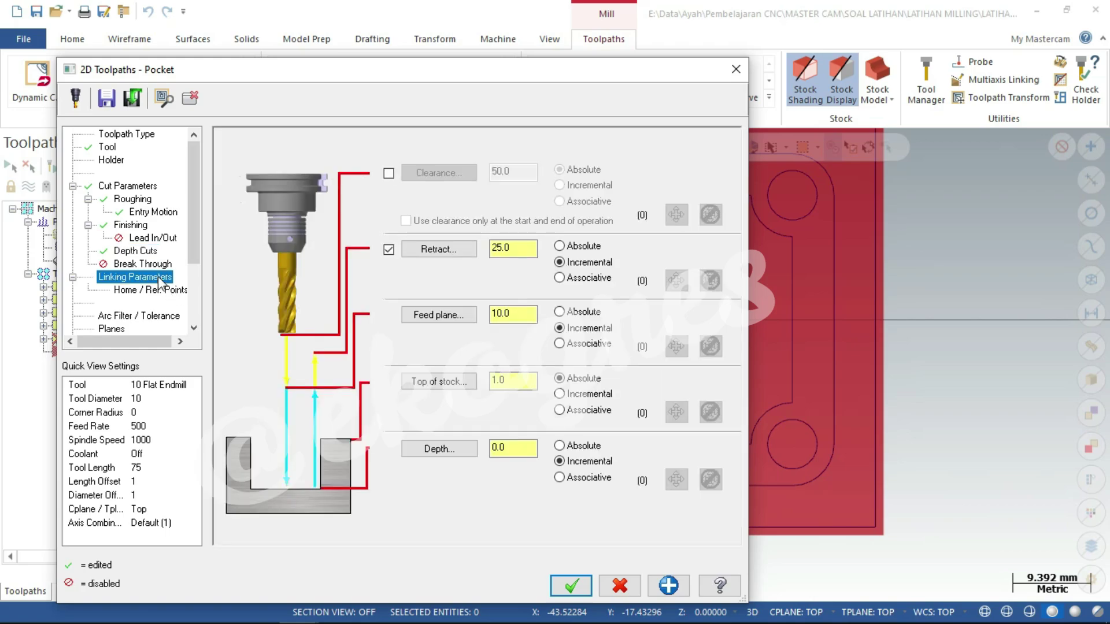
{"action": "double_click", "coordinate": [504, 249]}
{"action": "type", "text": "10"}
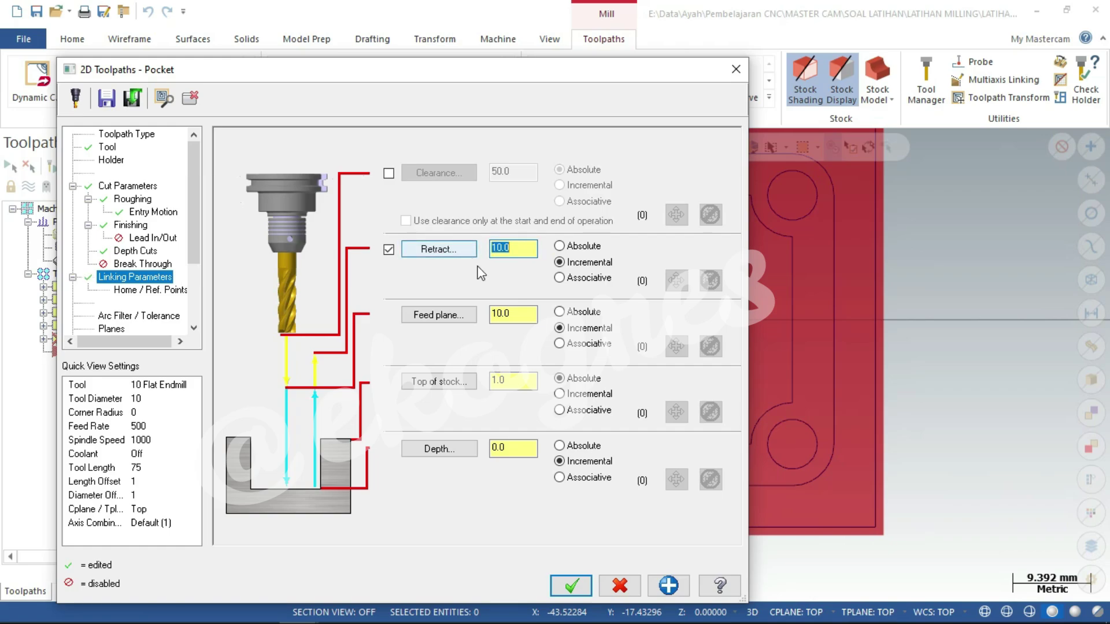
{"action": "double_click", "coordinate": [504, 313]}
{"action": "type", "text": "5"}
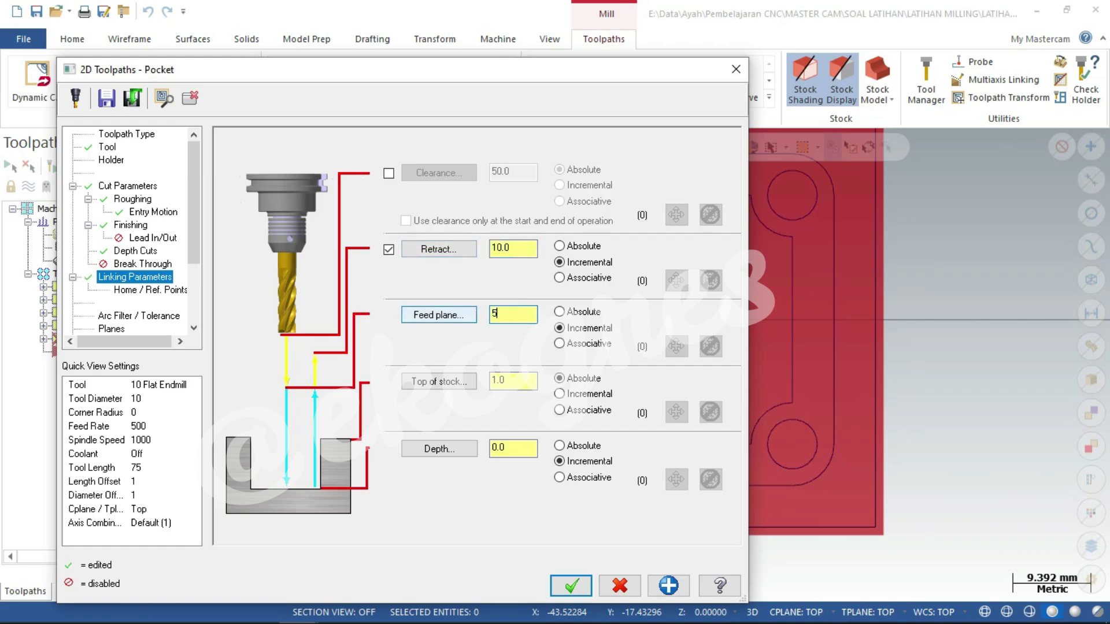
{"action": "key", "text": "Return"}
{"action": "double_click", "coordinate": [511, 447]}
{"action": "key", "text": "BackSpace"}
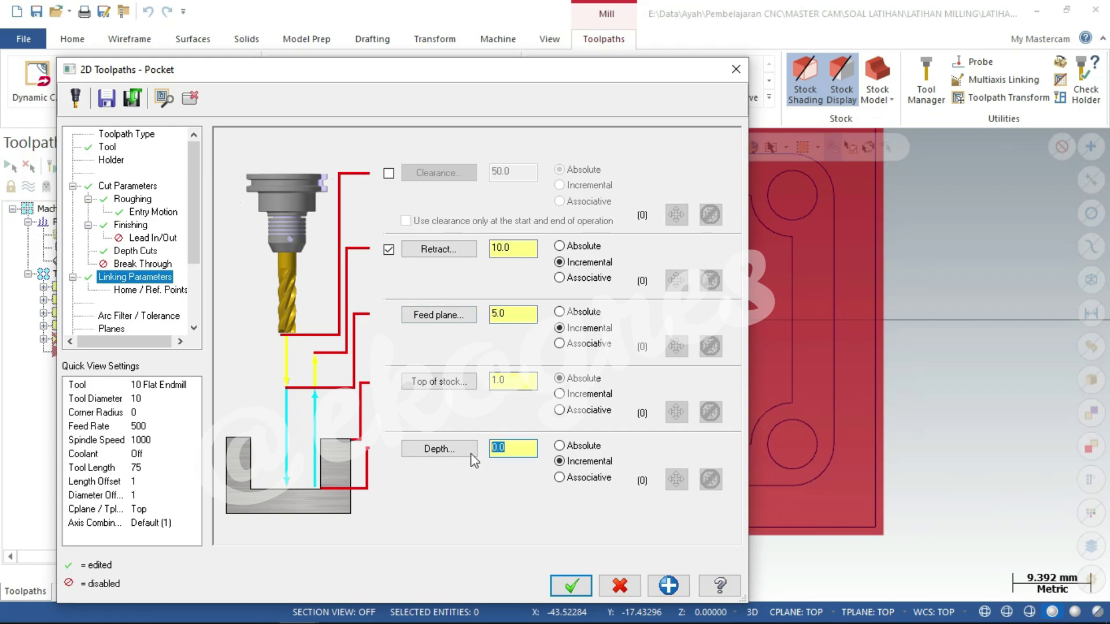
{"action": "type", "text": "-3"}
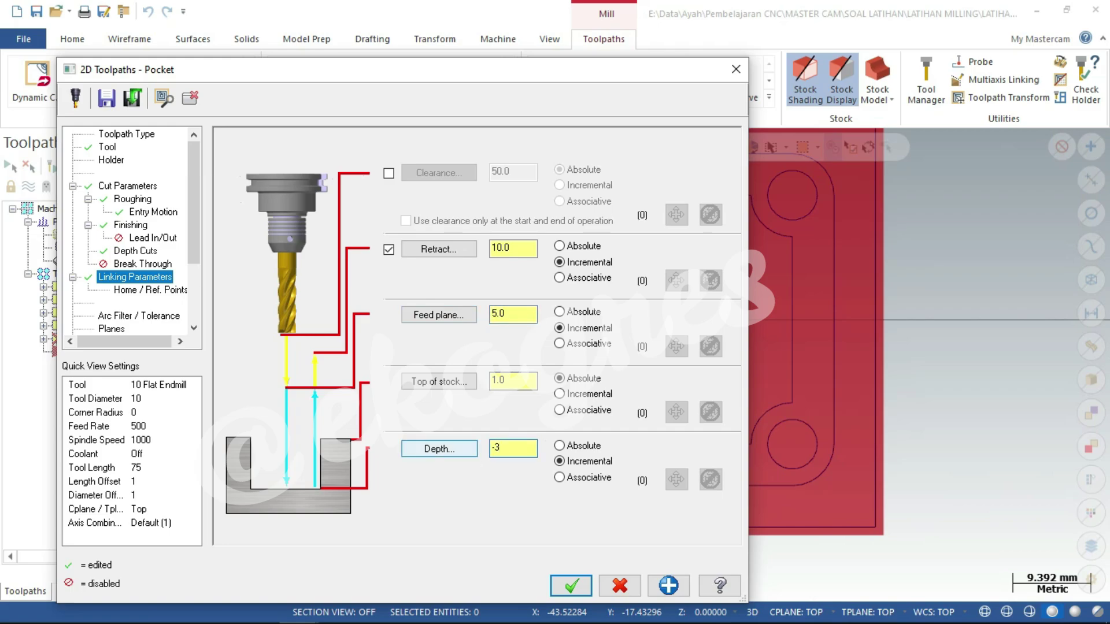
{"action": "key", "text": "Return"}
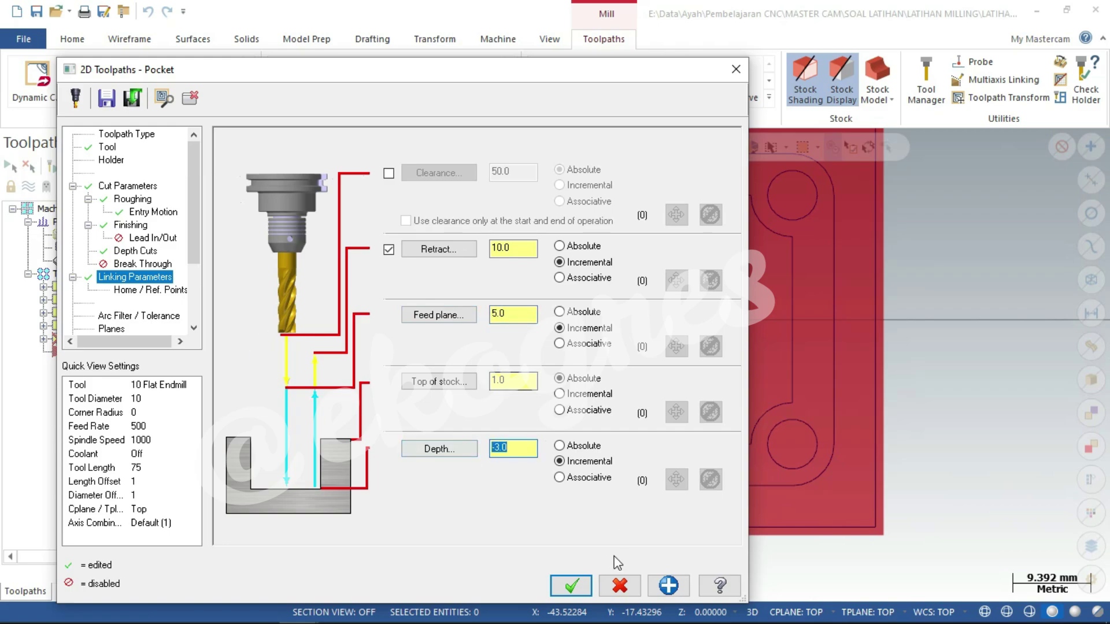
- Accept the pocket as operation 5 and switch to Isometric (WCS) view
{"action": "left_click", "coordinate": [571, 586]}
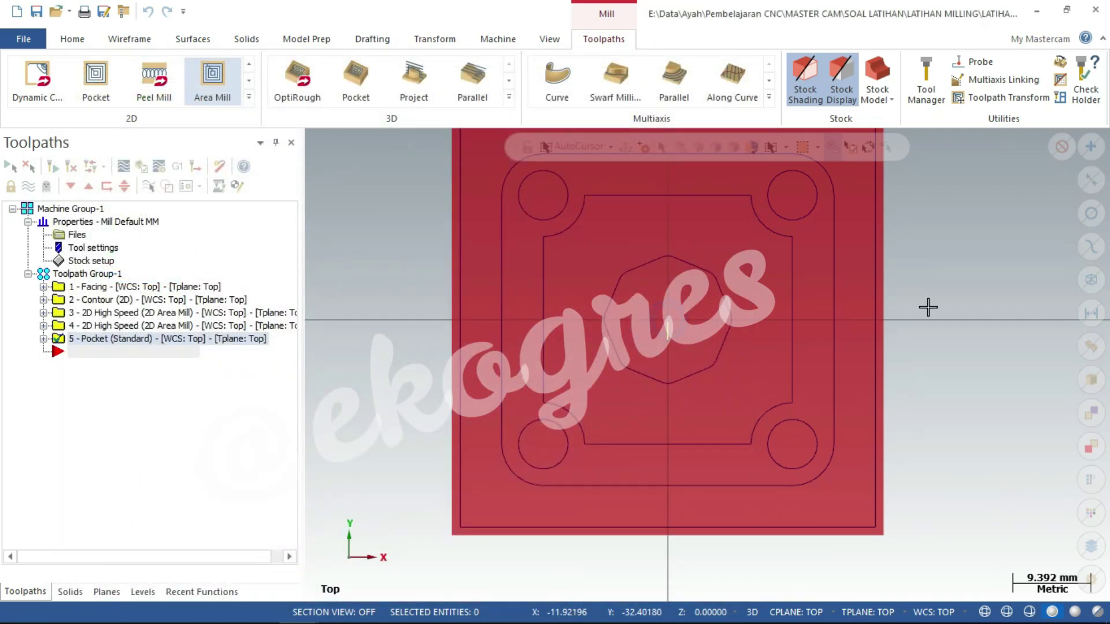
{"action": "right_click", "coordinate": [945, 330]}
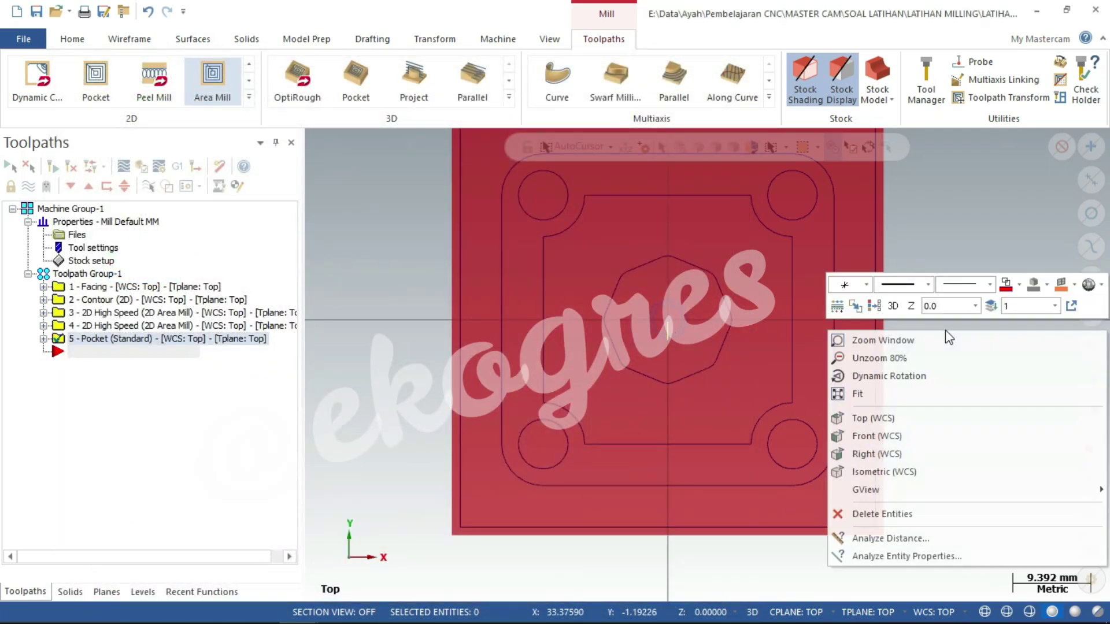
{"action": "left_click", "coordinate": [925, 471]}
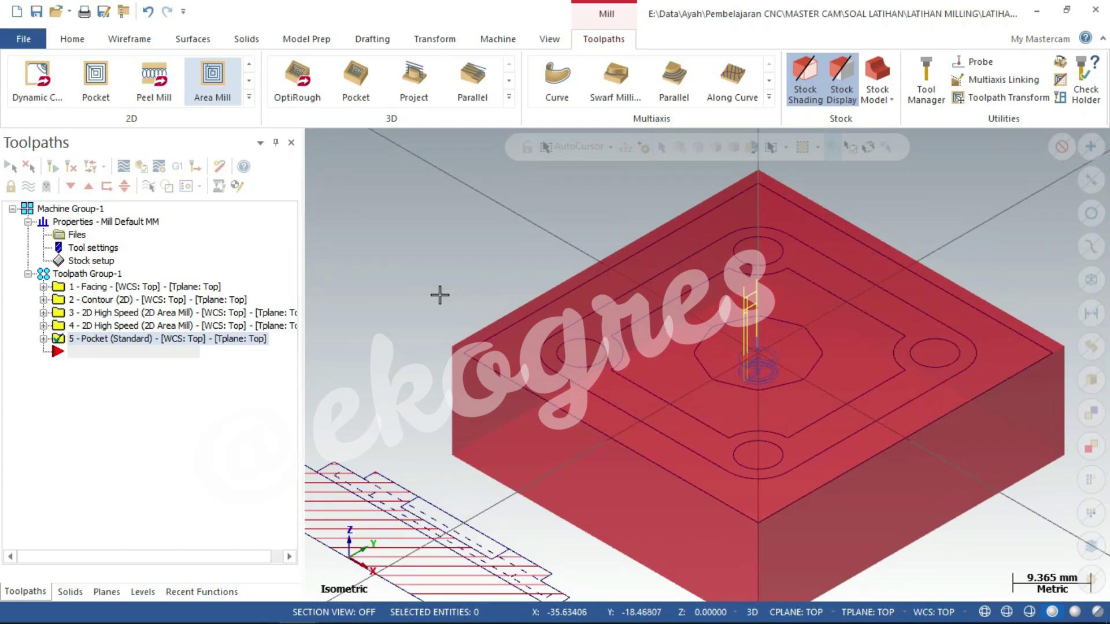
- Select all five operations in Toolpath Group-1 and save the file
{"action": "scroll", "coordinate": [439, 295], "scroll_direction": "down", "scroll_amount": 1}
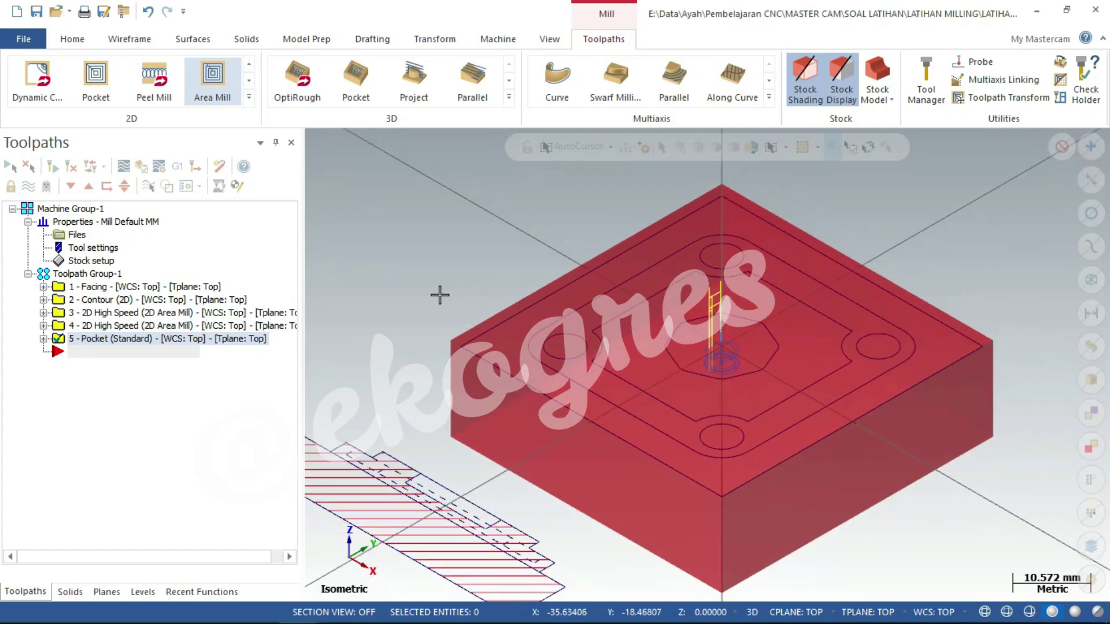
{"action": "left_click", "coordinate": [85, 275]}
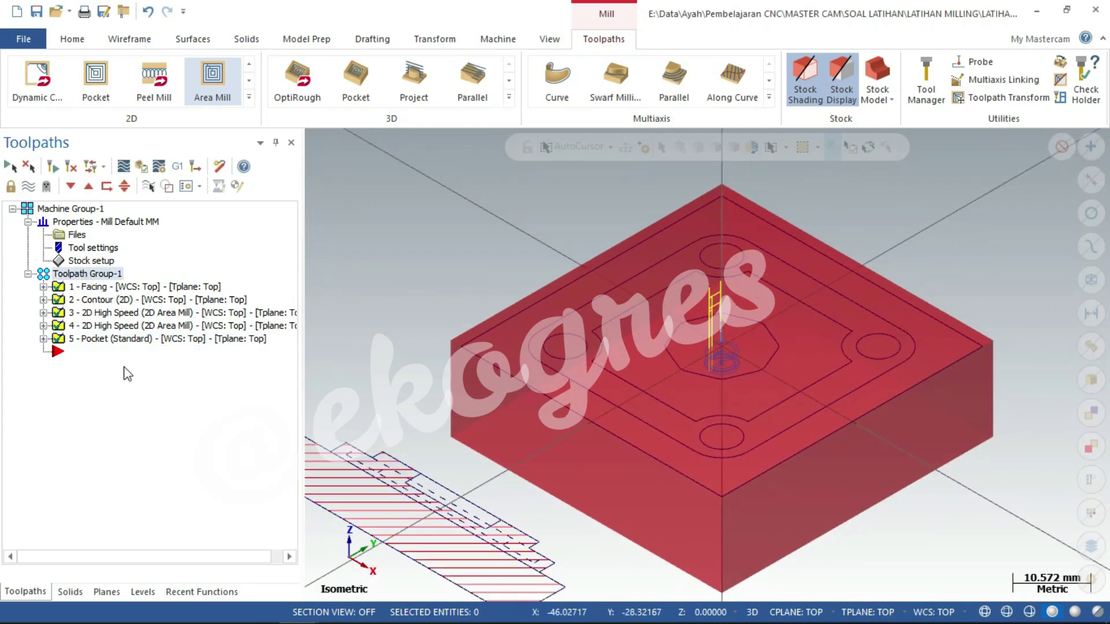
{"action": "key", "text": "ctrl+s"}
- Verify the five selected operations and play the cutting simulation in Simulator
{"action": "left_click", "coordinate": [144, 165]}
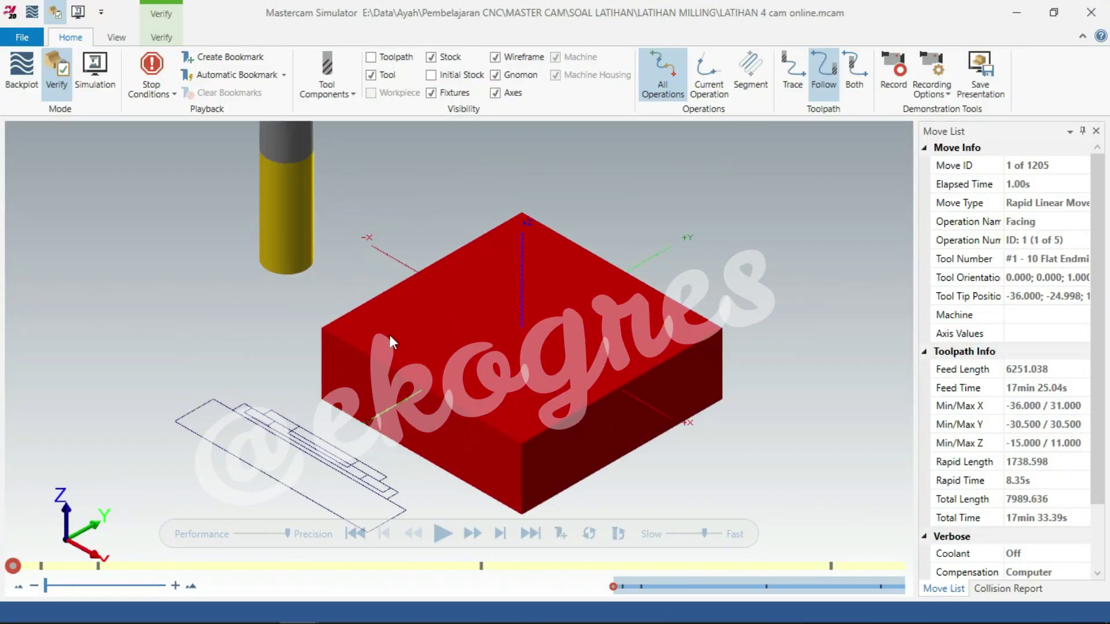
{"action": "left_click", "coordinate": [442, 533]}
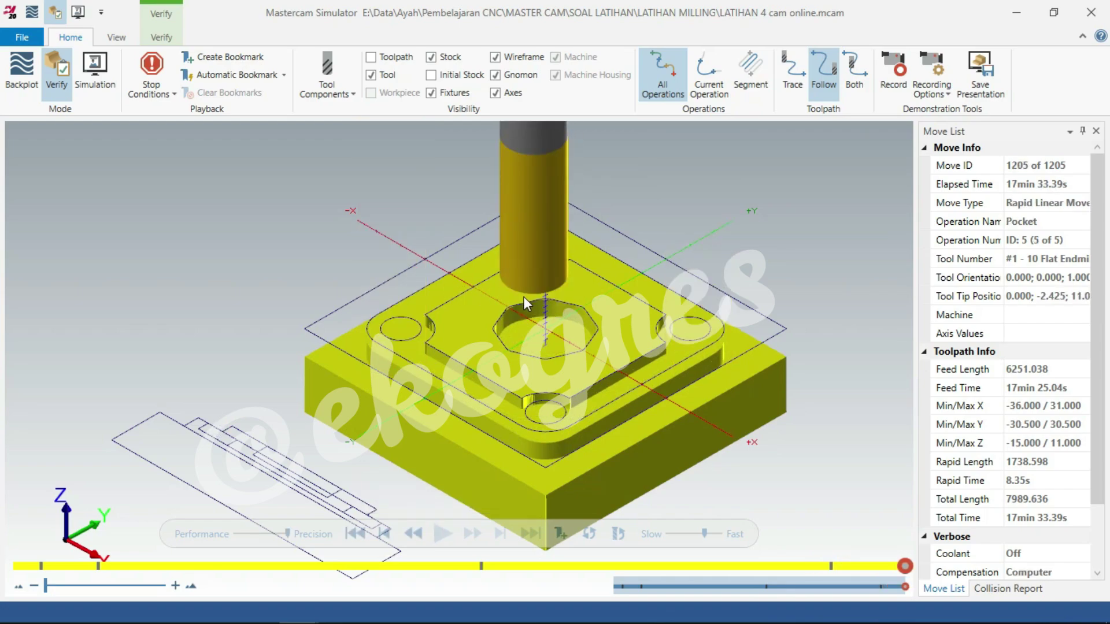
- Hide the tool, zoom in on the octagonal pocket walls, then leave Simulator
{"action": "scroll", "coordinate": [527, 298], "scroll_direction": "up", "scroll_amount": 3}
{"action": "scroll", "coordinate": [509, 358], "scroll_direction": "up", "scroll_amount": 2}
{"action": "scroll", "coordinate": [456, 413], "scroll_direction": "up", "scroll_amount": 2}
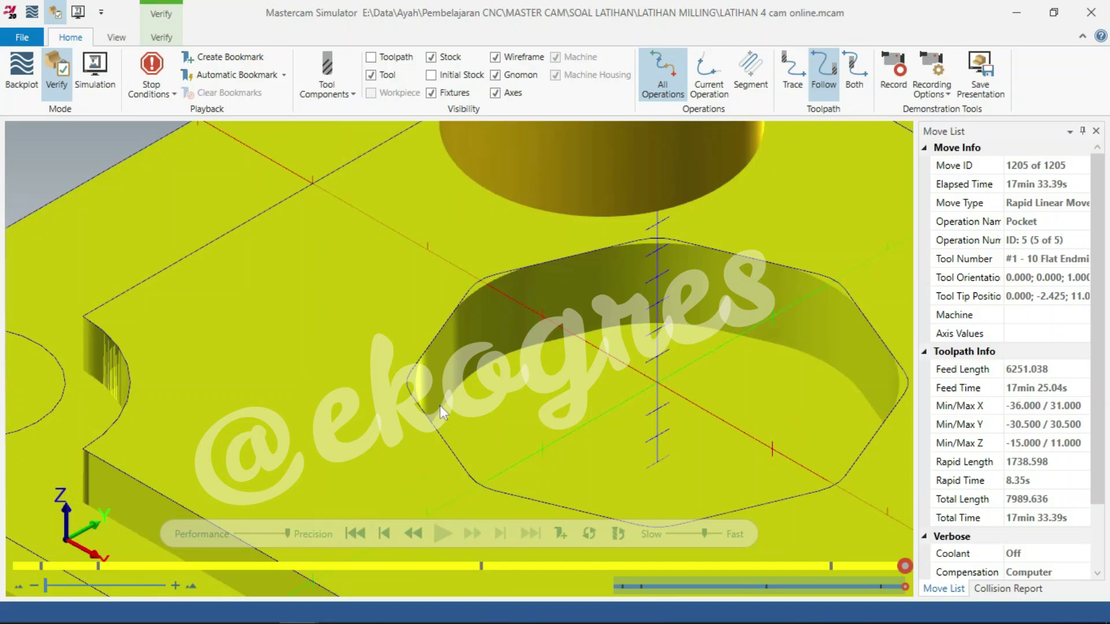
{"action": "left_click", "coordinate": [373, 74]}
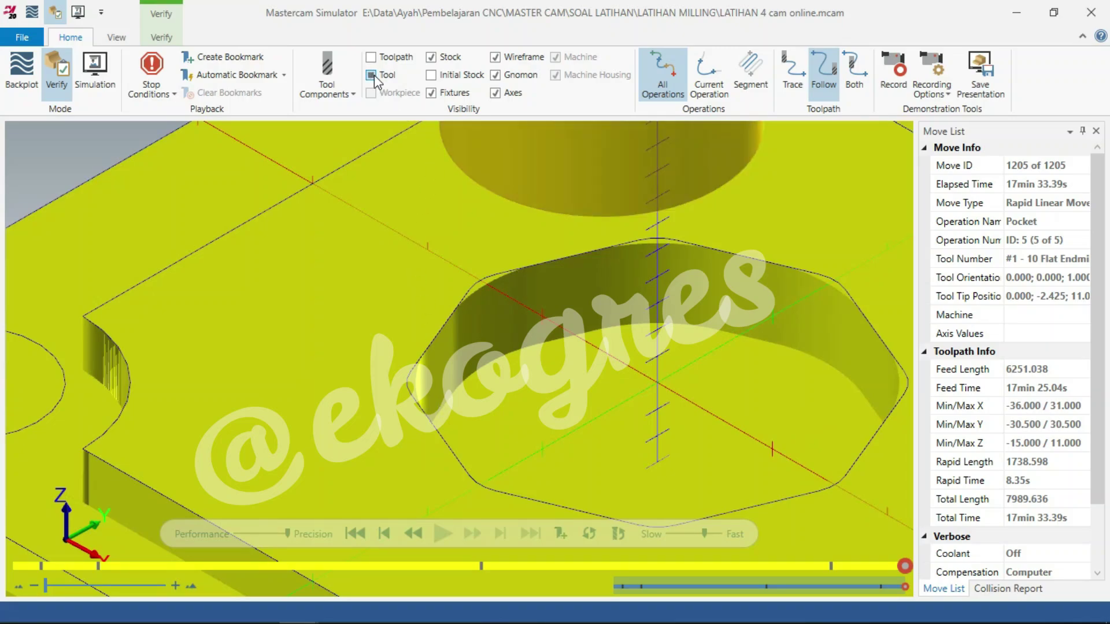
{"action": "scroll", "coordinate": [430, 411], "scroll_direction": "up", "scroll_amount": 2}
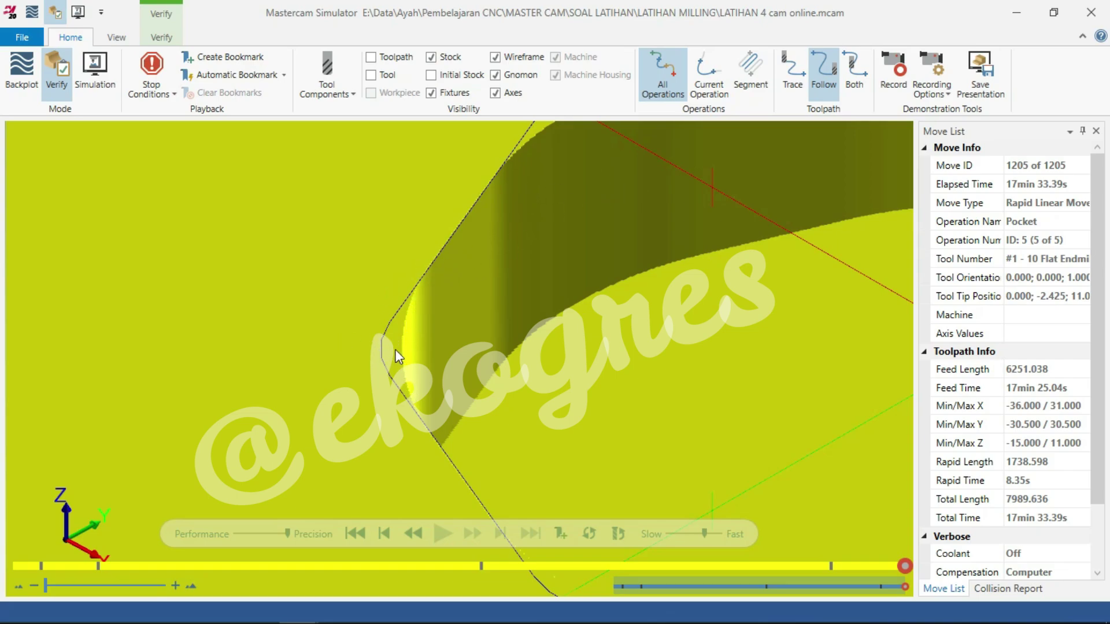
{"action": "scroll", "coordinate": [404, 344], "scroll_direction": "down", "scroll_amount": 1}
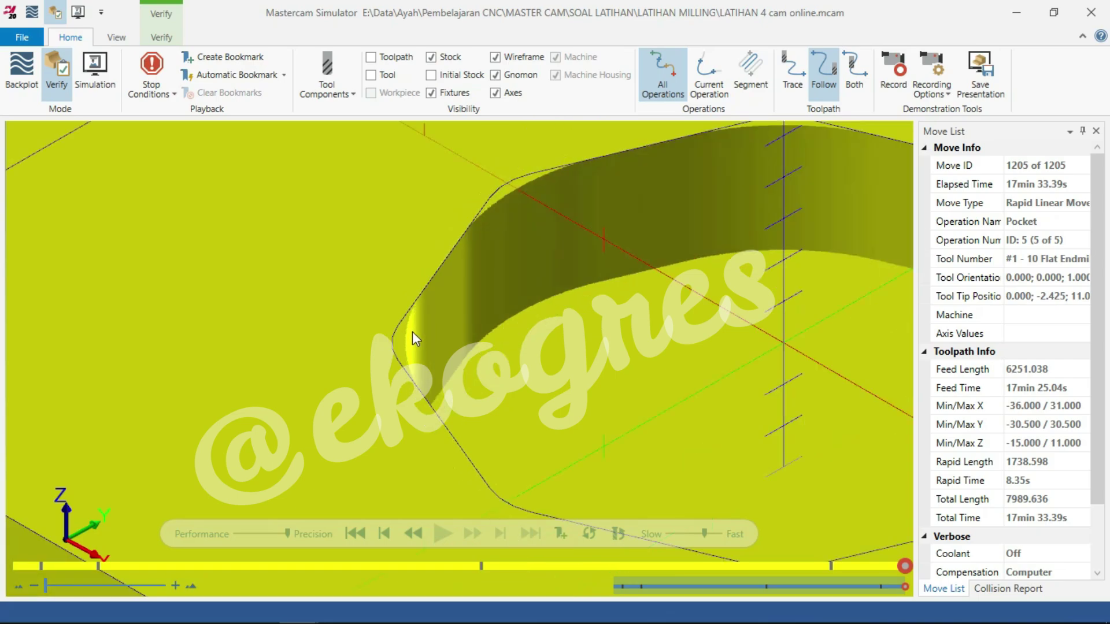
{"action": "scroll", "coordinate": [412, 331], "scroll_direction": "down", "scroll_amount": 2}
{"action": "scroll", "coordinate": [408, 341], "scroll_direction": "up", "scroll_amount": 3}
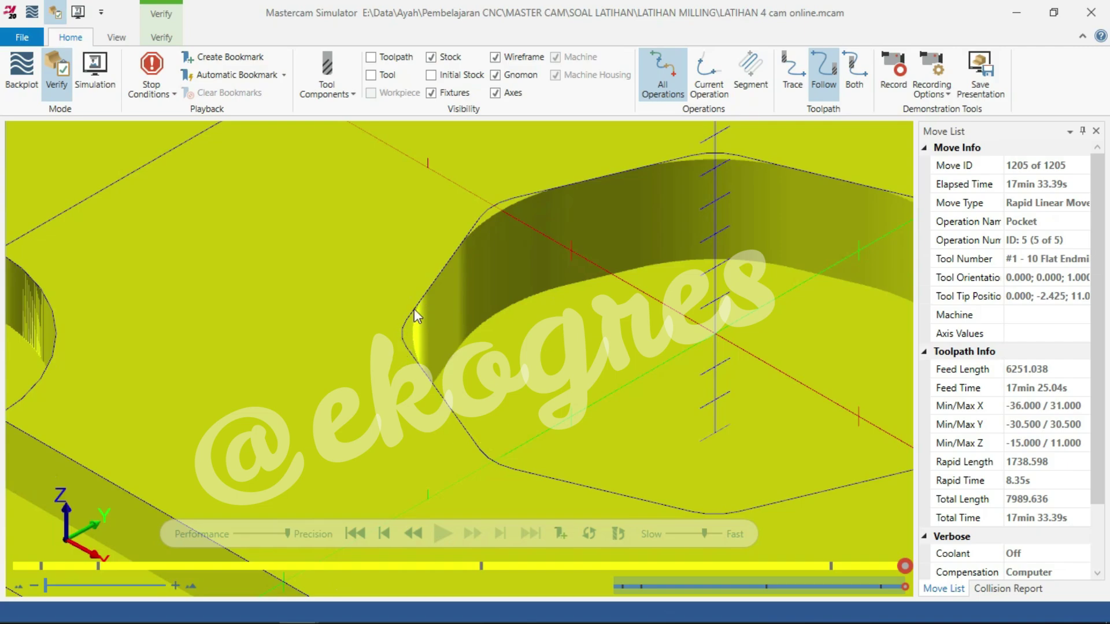
{"action": "scroll", "coordinate": [414, 309], "scroll_direction": "down", "scroll_amount": 2}
{"action": "scroll", "coordinate": [539, 304], "scroll_direction": "down", "scroll_amount": 1}
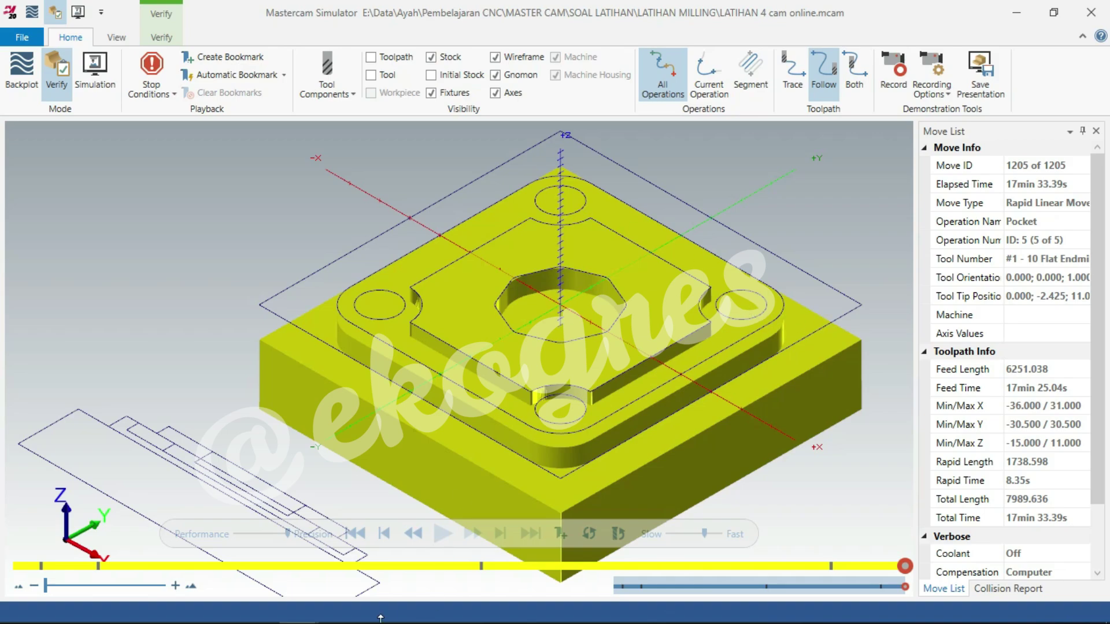
{"action": "key", "text": "super"}
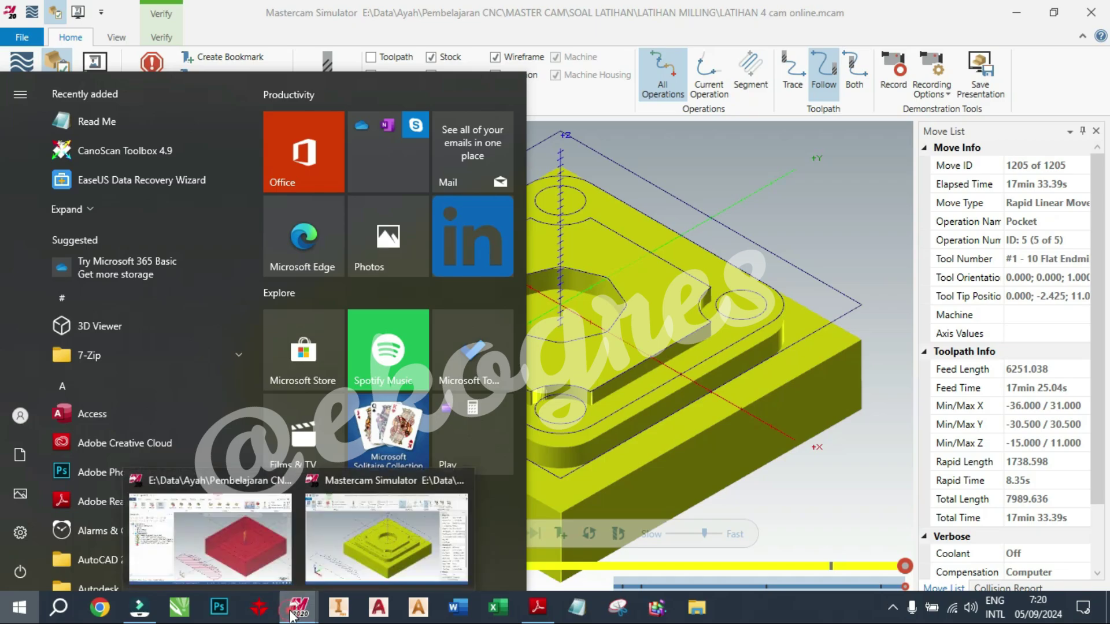
{"action": "left_click", "coordinate": [268, 558]}
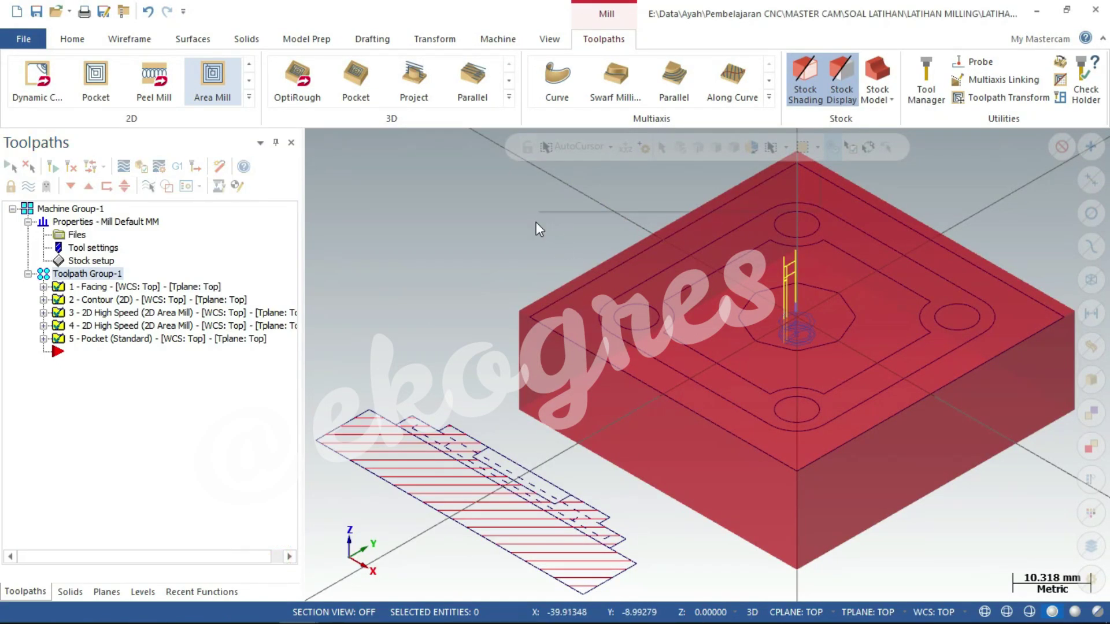
{"action": "right_click", "coordinate": [538, 229]}
{"action": "left_click", "coordinate": [582, 311]}
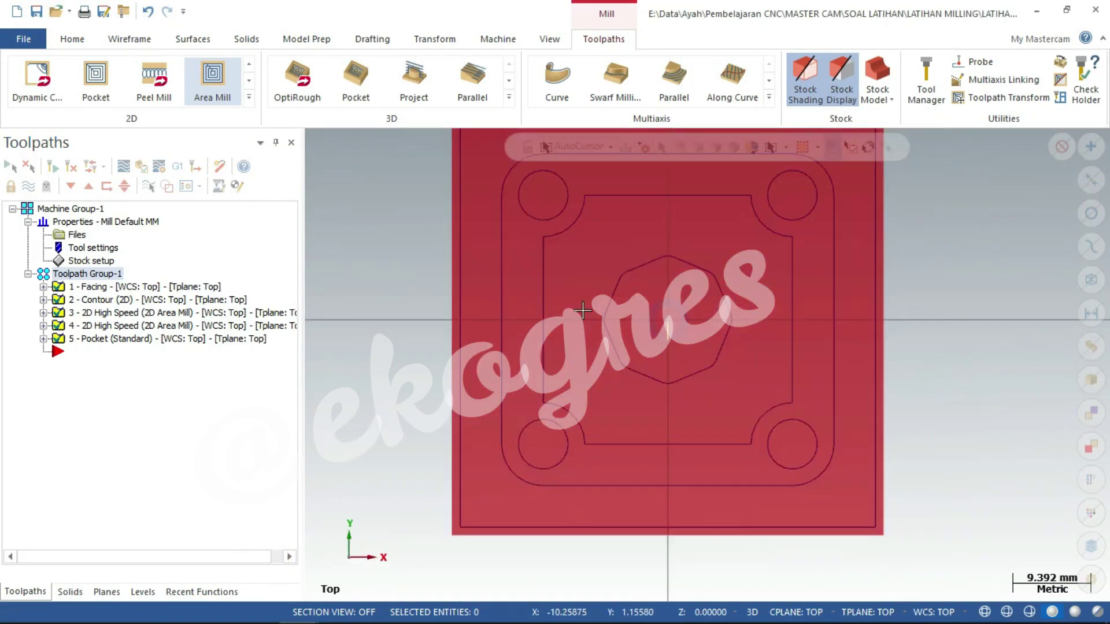
{"action": "scroll", "coordinate": [686, 393], "scroll_direction": "down", "scroll_amount": 1}
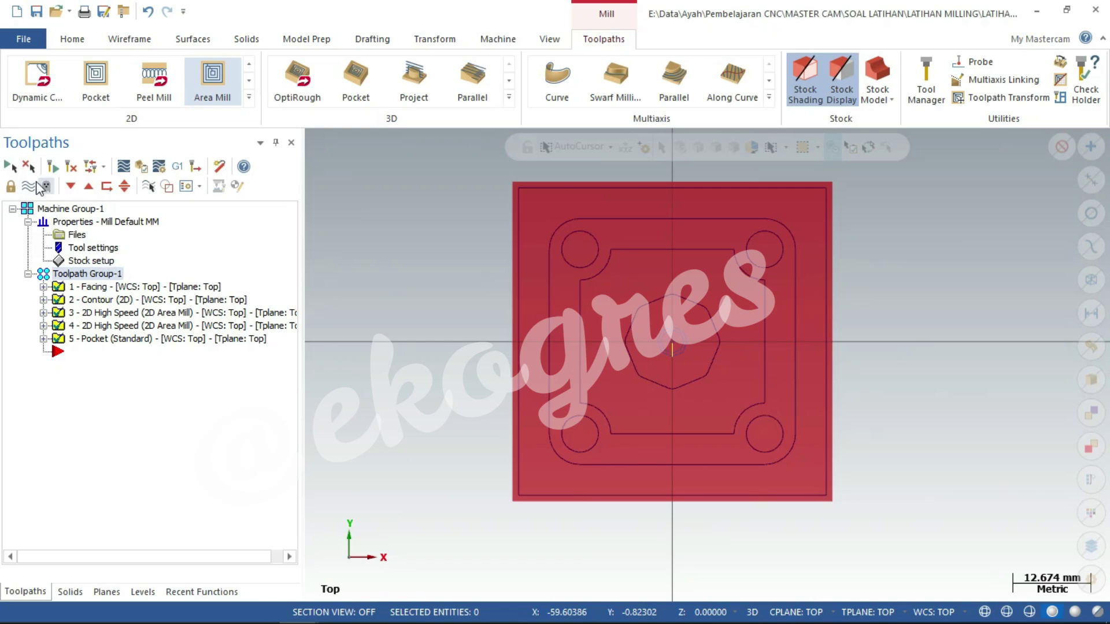
{"action": "left_click", "coordinate": [29, 186]}
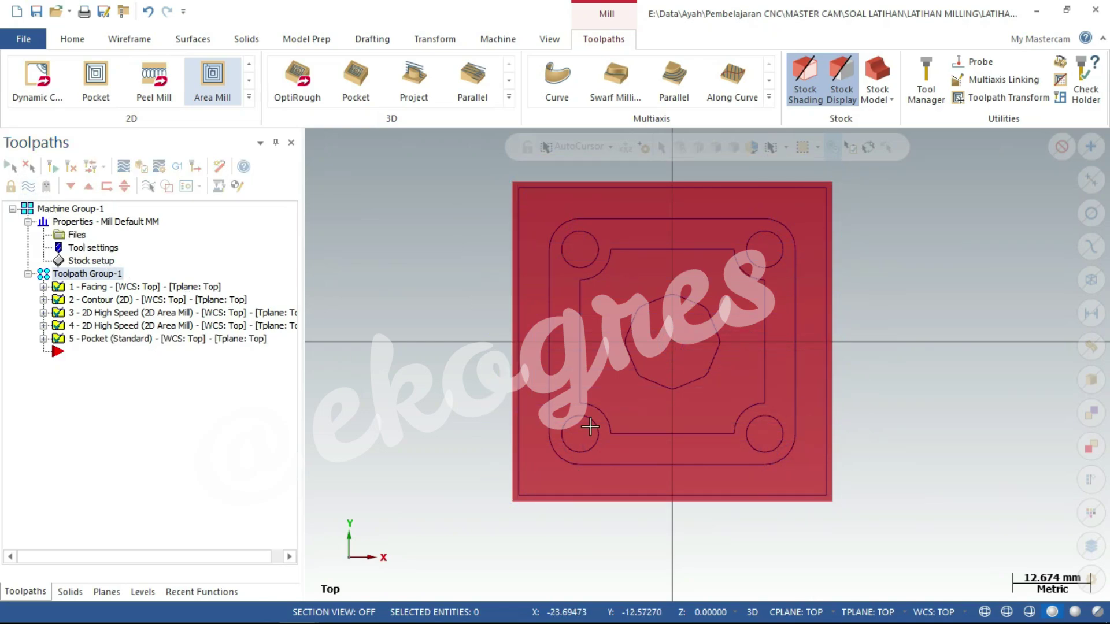
{"action": "scroll", "coordinate": [711, 324], "scroll_direction": "up", "scroll_amount": 1}
{"action": "scroll", "coordinate": [745, 260], "scroll_direction": "up", "scroll_amount": 1}
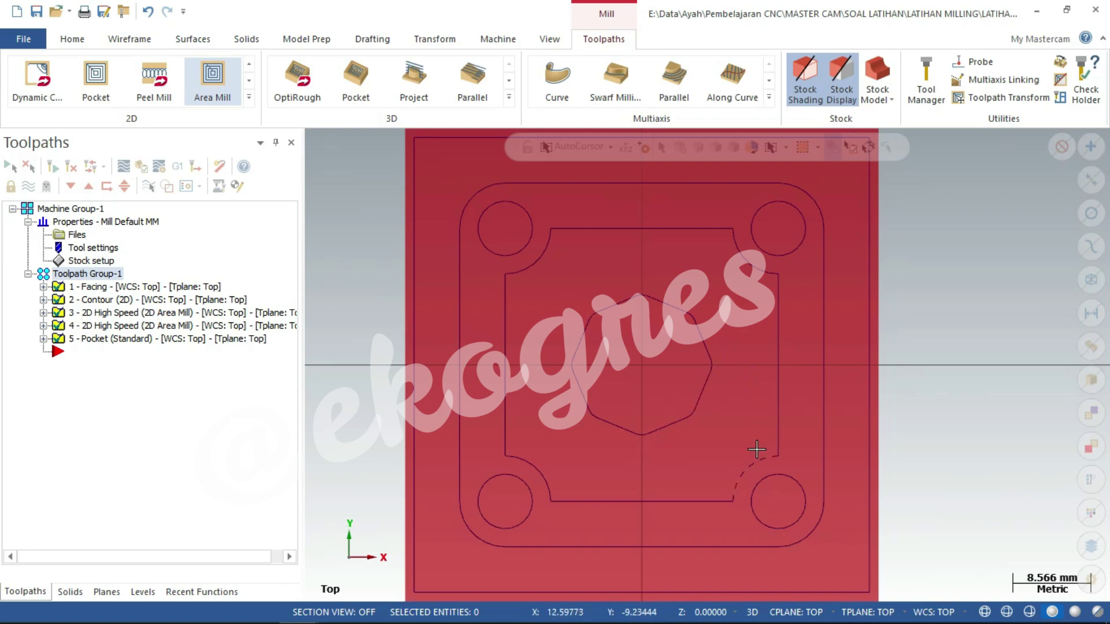
- Add a Contour toolpath chaining the whole central hexagon outline in Wireframe Chaining
{"action": "right_click", "coordinate": [177, 400]}
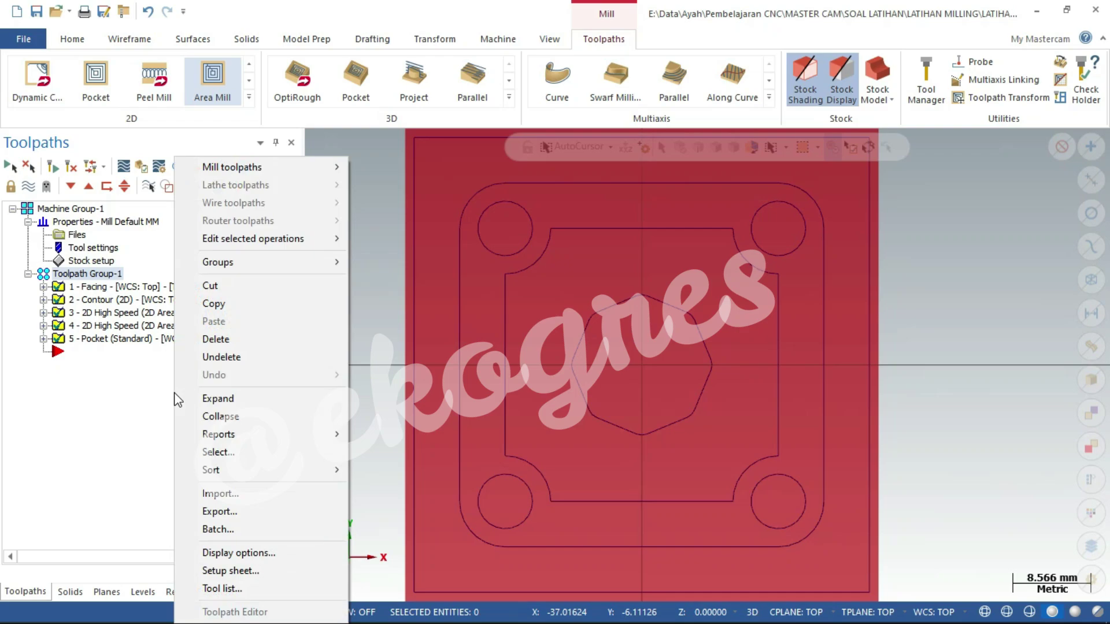
{"action": "mouse_move", "coordinate": [231, 166]}
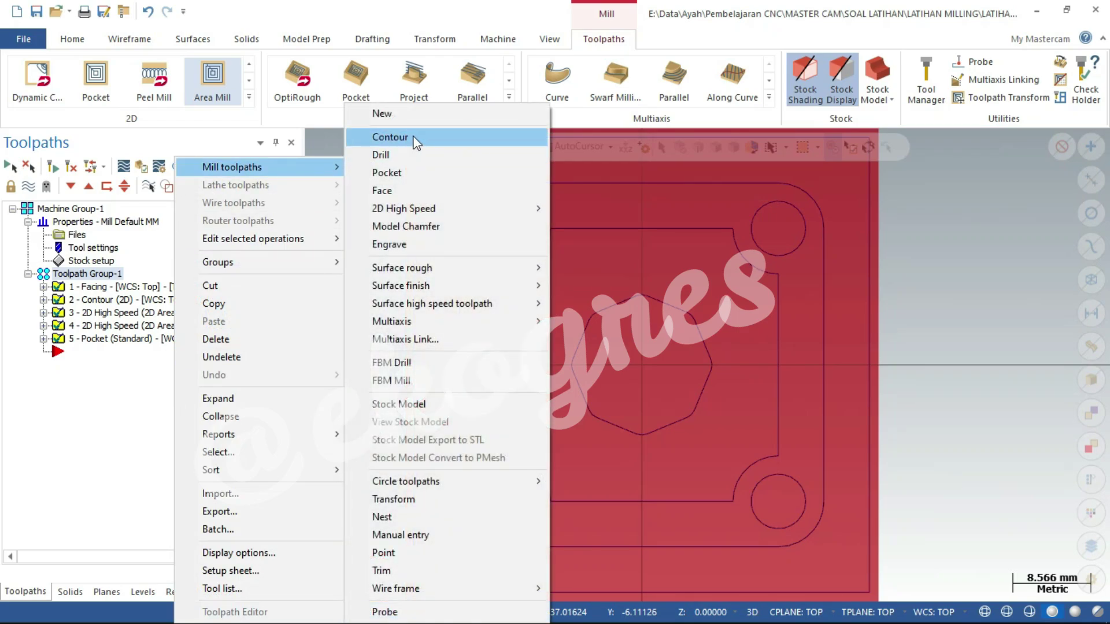
{"action": "left_click", "coordinate": [414, 138]}
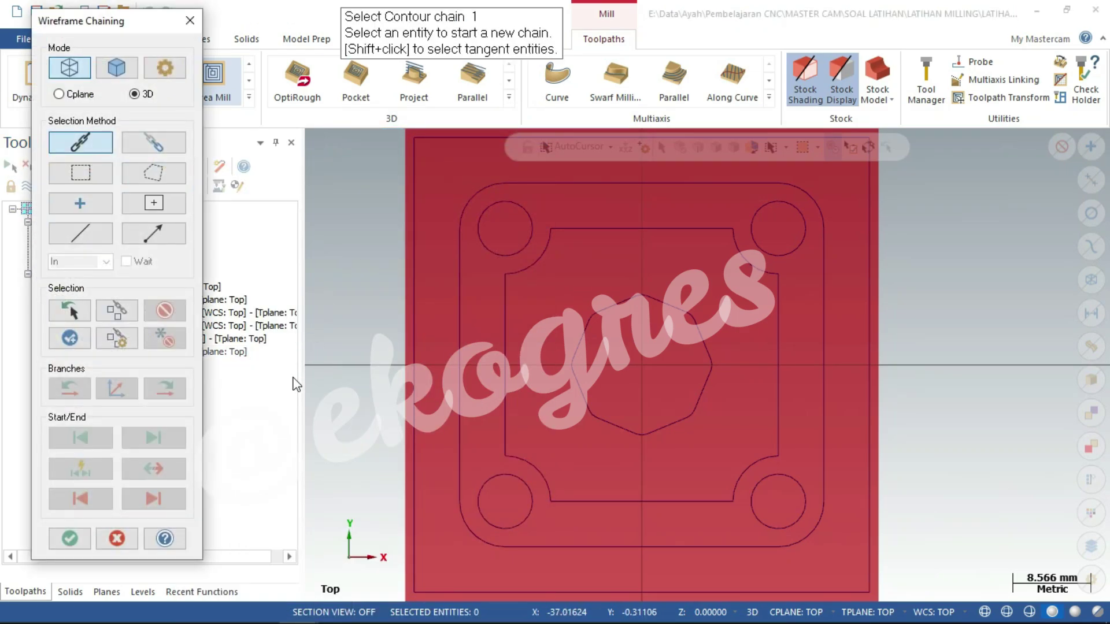
{"action": "left_click", "coordinate": [85, 144]}
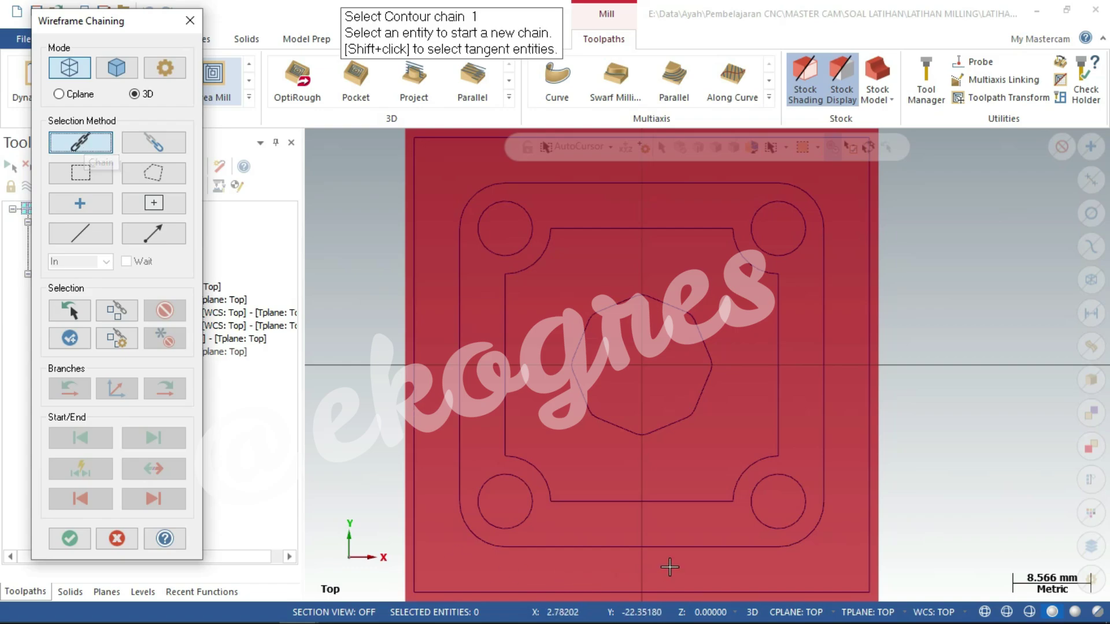
{"action": "left_click", "coordinate": [674, 423]}
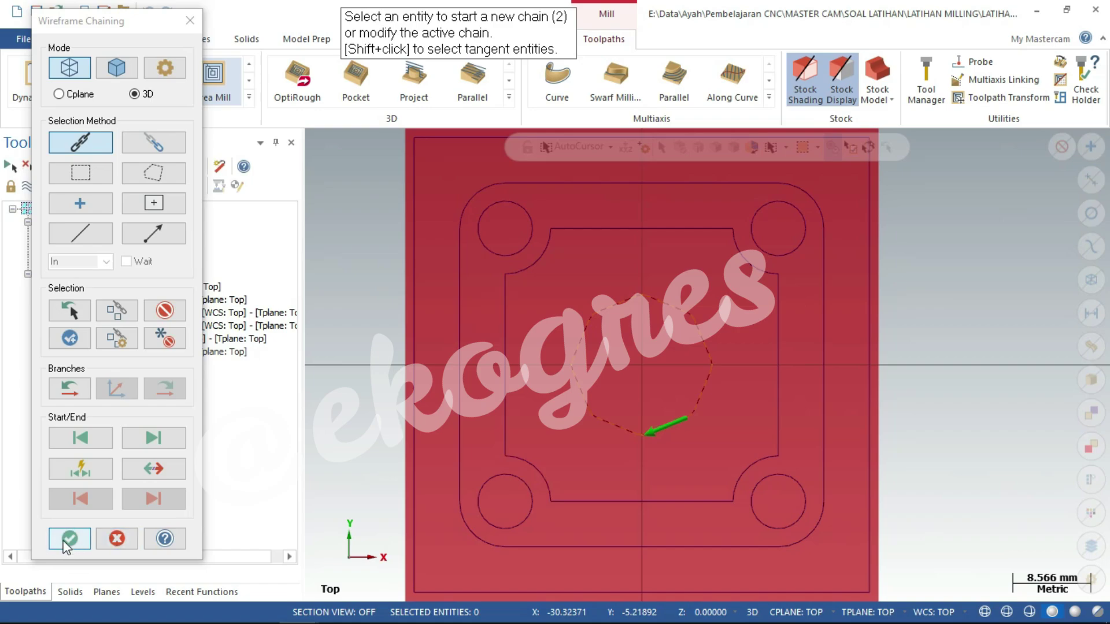
{"action": "left_click", "coordinate": [81, 541]}
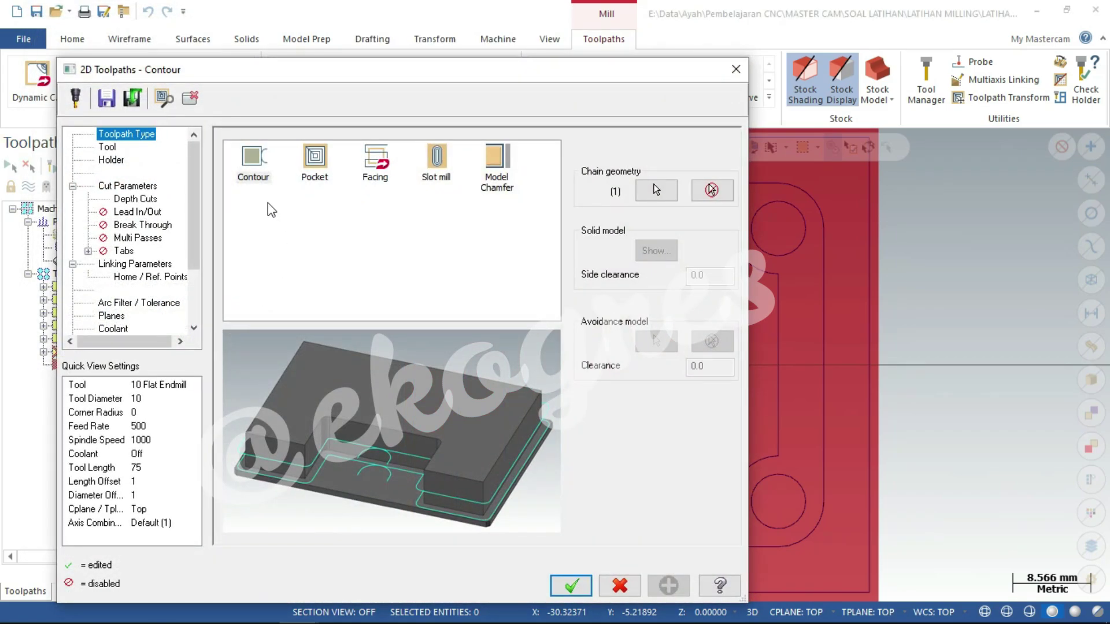
- Create a new flat endmill with 3 mm diameter and 35 shoulder length
{"action": "left_click", "coordinate": [255, 168]}
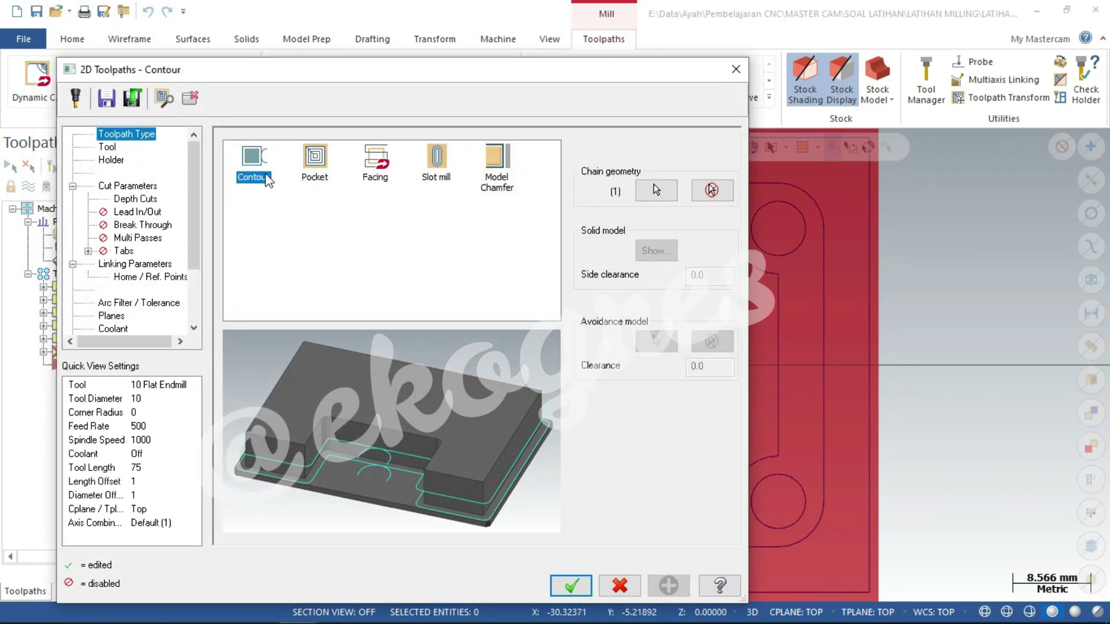
{"action": "left_click", "coordinate": [115, 149]}
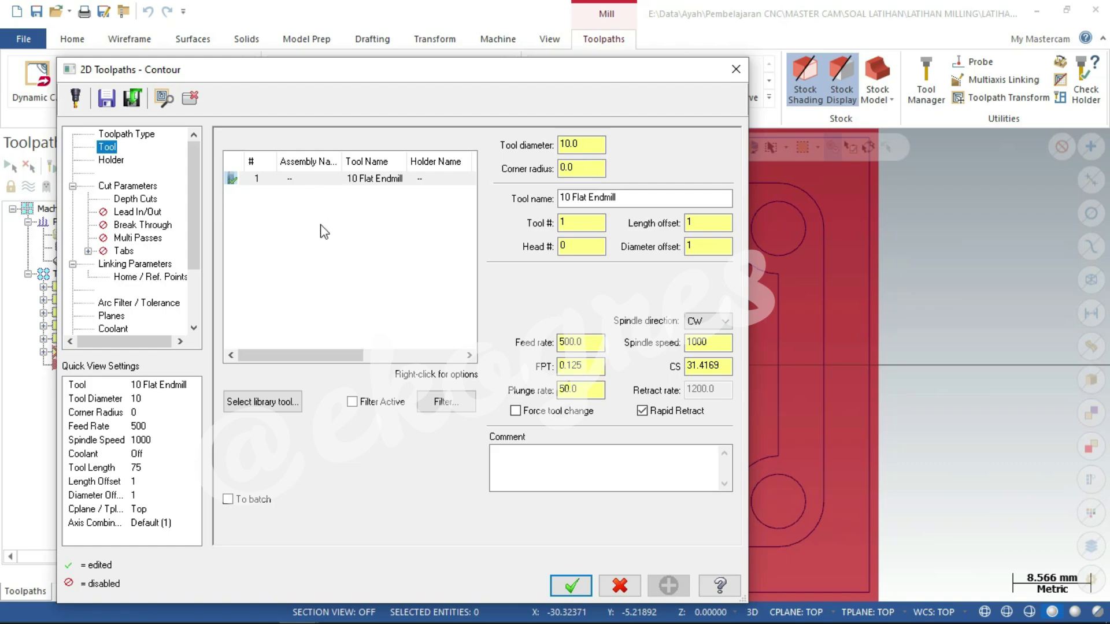
{"action": "right_click", "coordinate": [312, 218]}
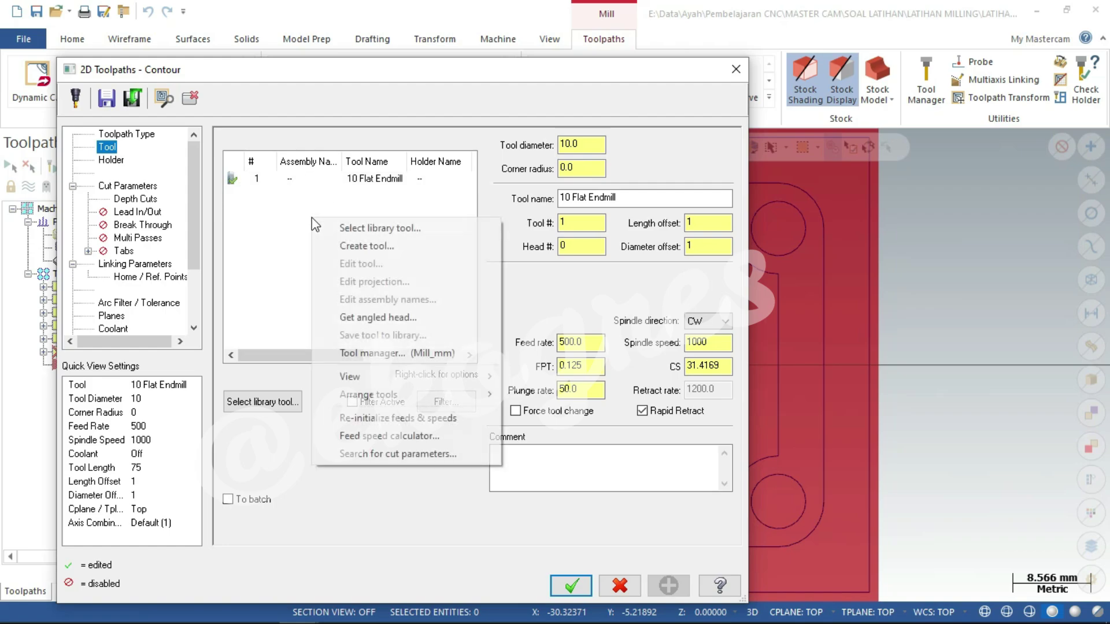
{"action": "left_click", "coordinate": [382, 247]}
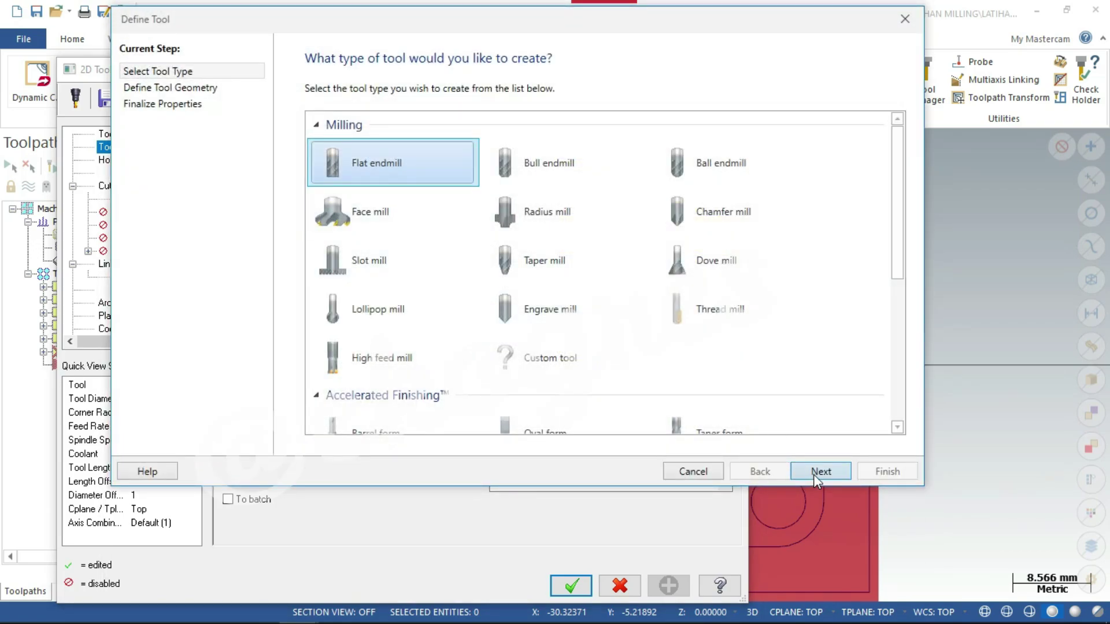
{"action": "left_click", "coordinate": [813, 474]}
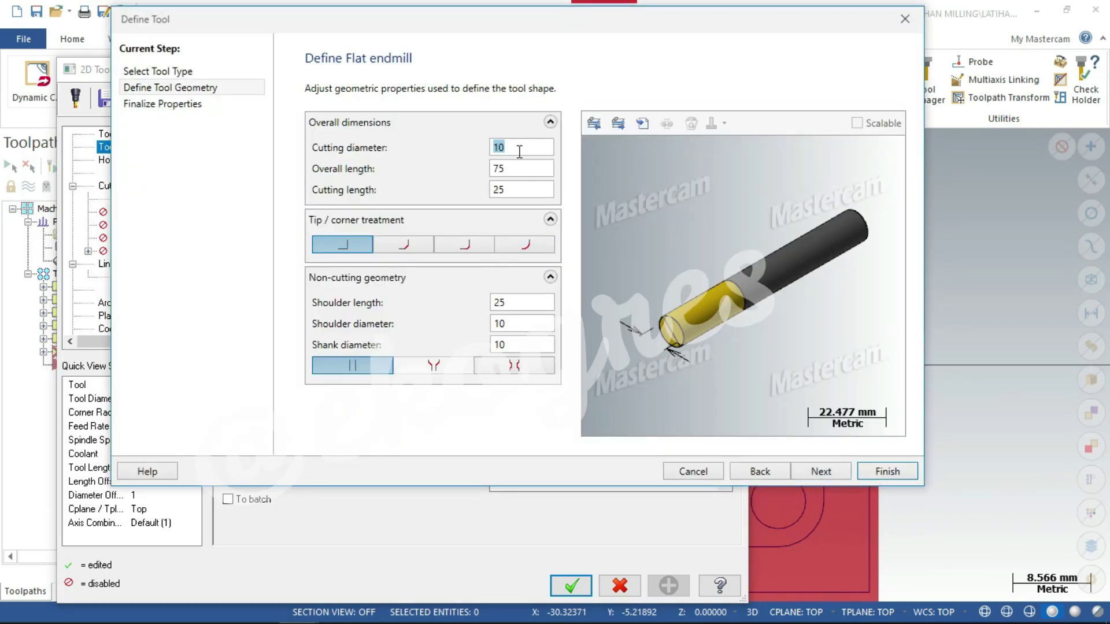
{"action": "type", "text": "3"}
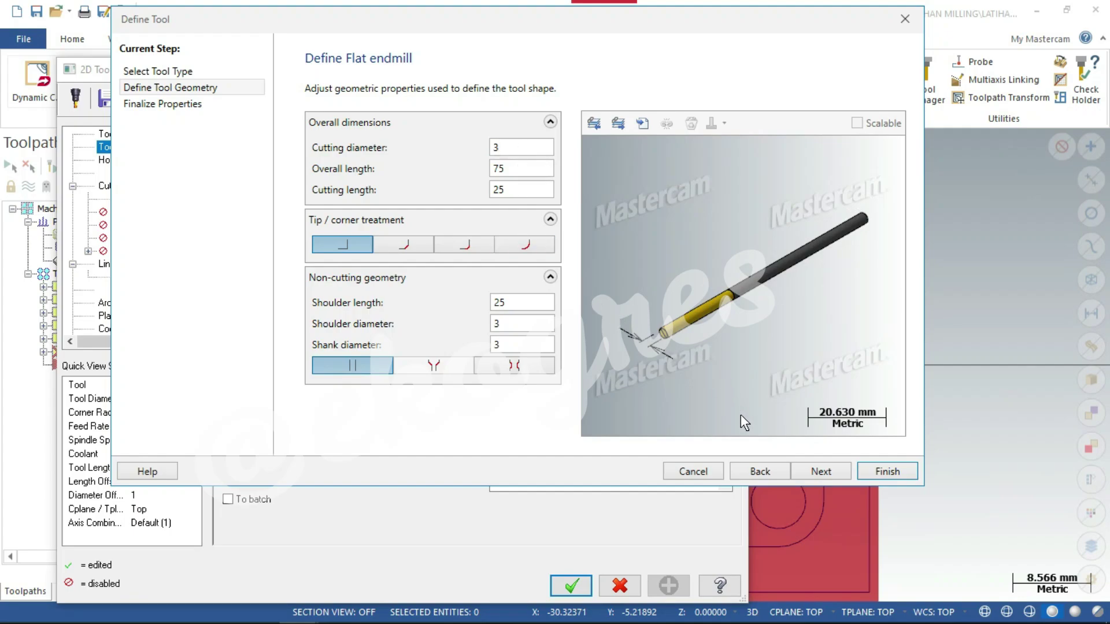
{"action": "left_click", "coordinate": [514, 305]}
{"action": "type", "text": "35"}
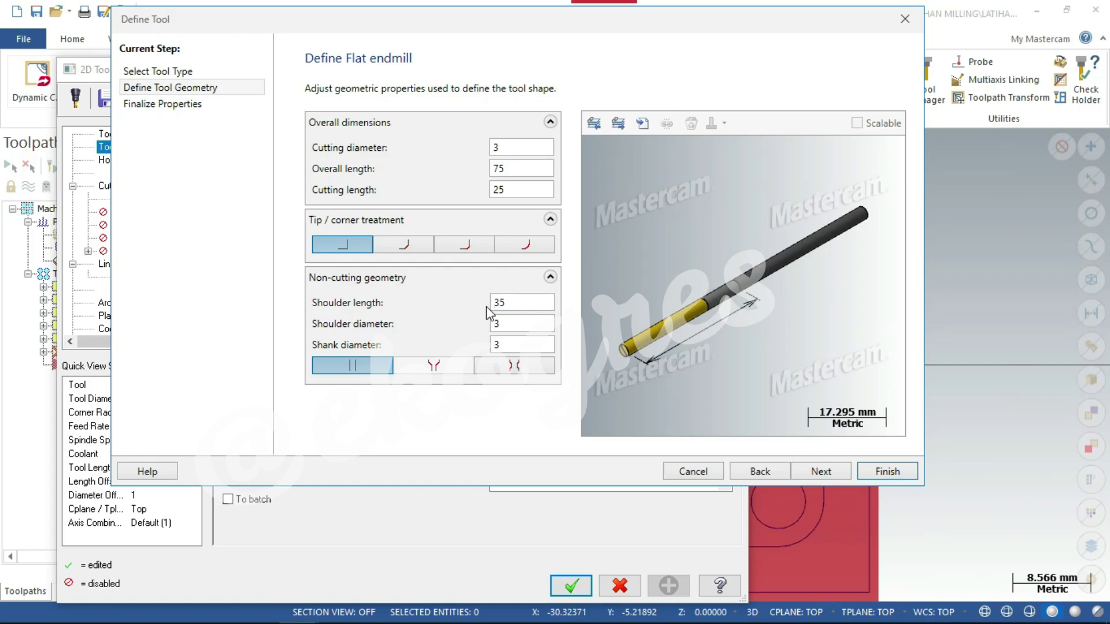
- Give the tool a 300 feed rate and finish creating the 3 Flat Endmill
{"action": "left_click", "coordinate": [839, 475]}
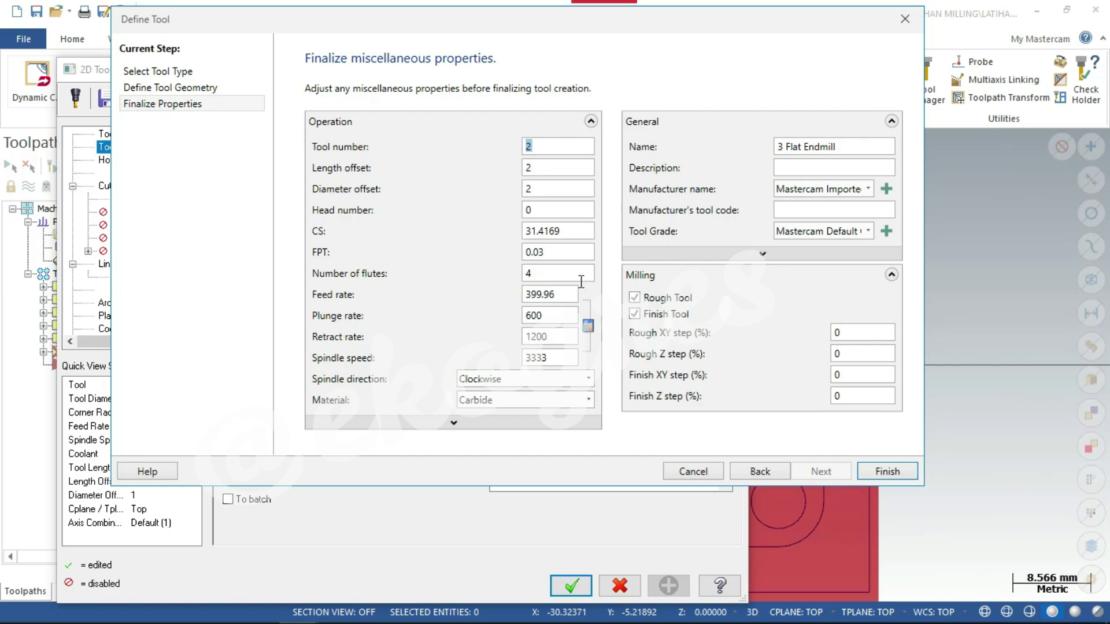
{"action": "left_click", "coordinate": [529, 296]}
{"action": "type", "text": "300"}
{"action": "left_click", "coordinate": [551, 317]}
{"action": "left_click", "coordinate": [893, 471]}
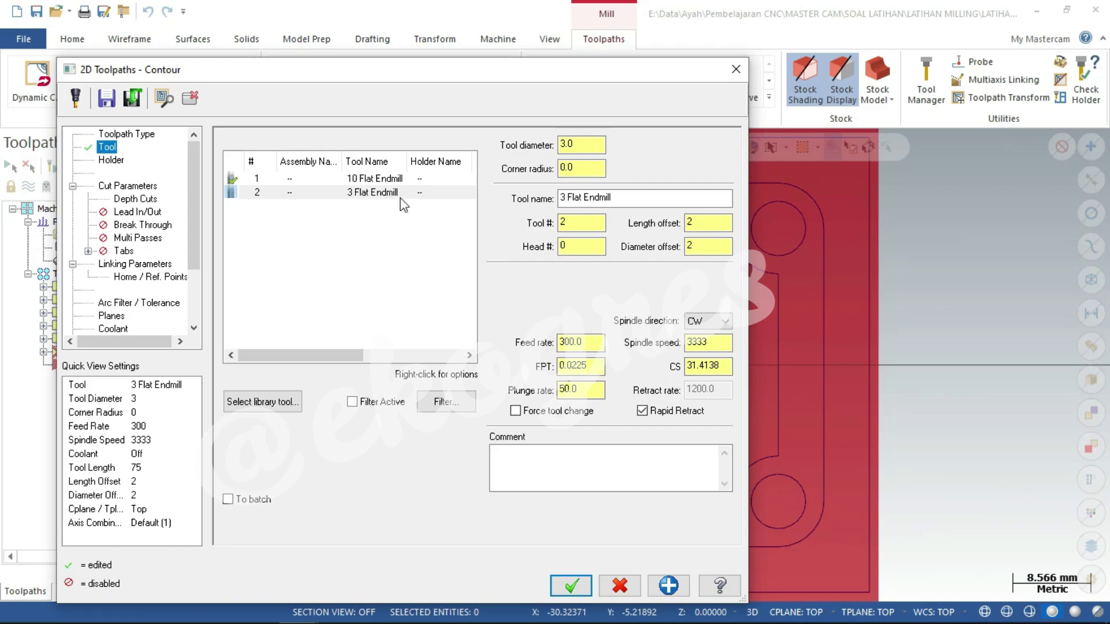
- Assign the 3 Flat Endmill to the contour and turn off depth cuts
{"action": "left_click", "coordinate": [400, 198]}
{"action": "left_click", "coordinate": [125, 187]}
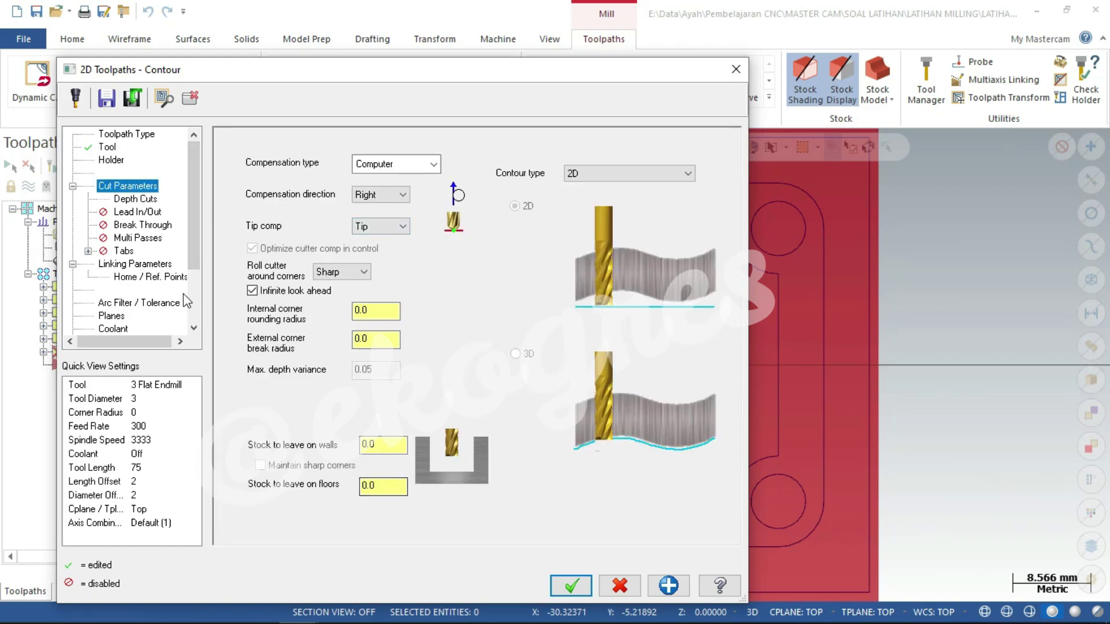
{"action": "left_click", "coordinate": [137, 200]}
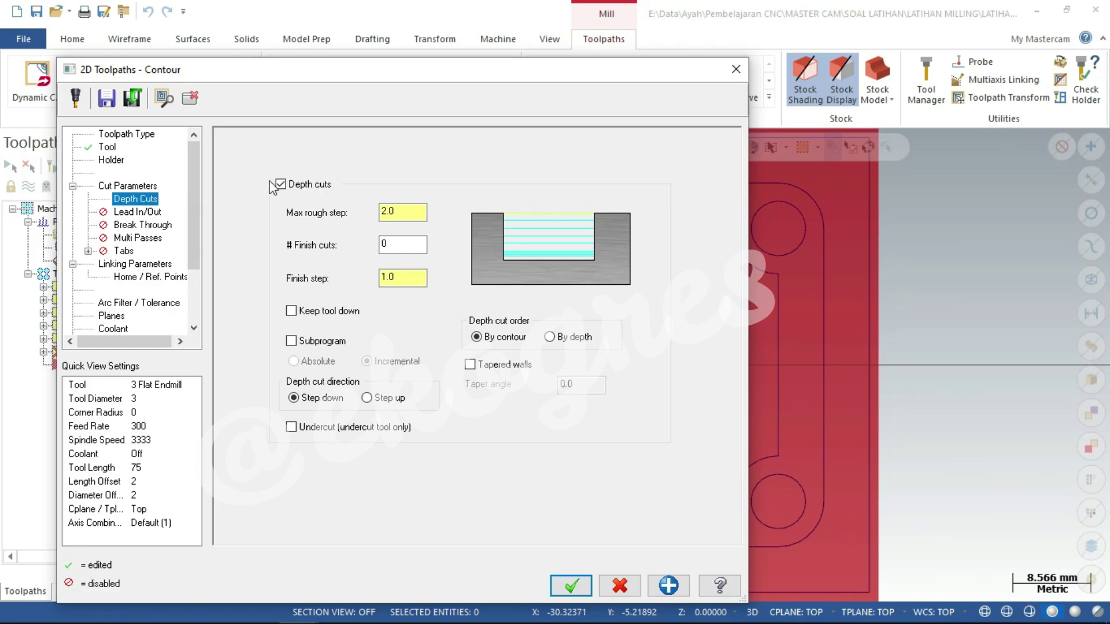
{"action": "double_click", "coordinate": [399, 245]}
{"action": "left_click", "coordinate": [282, 185]}
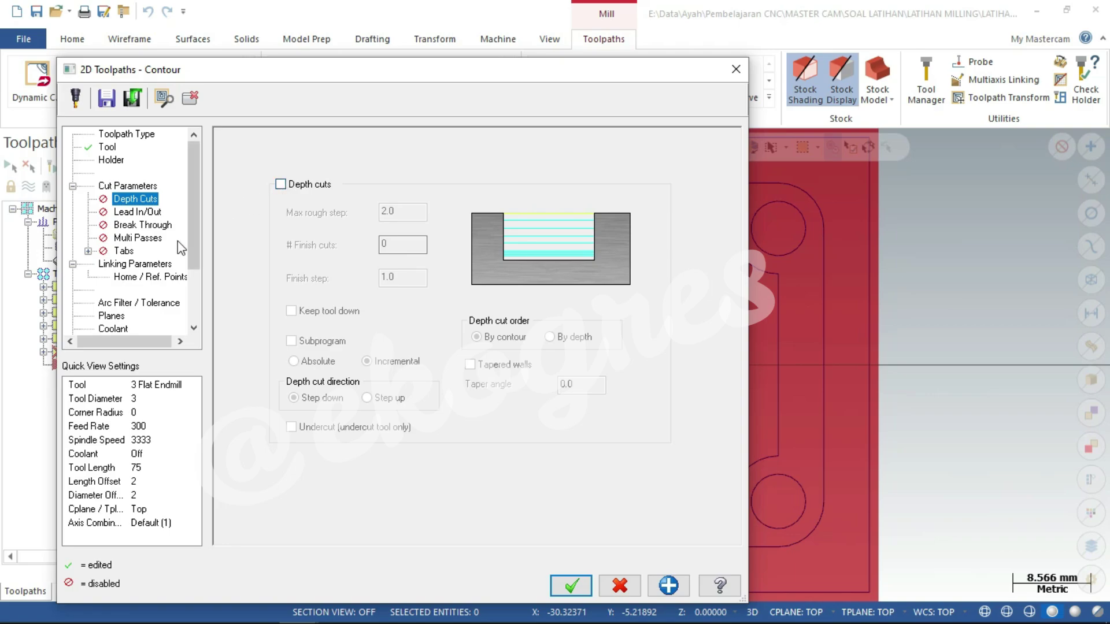
- Set the contour's linking depth to -3 and accept it as operation 6
{"action": "left_click", "coordinate": [164, 267]}
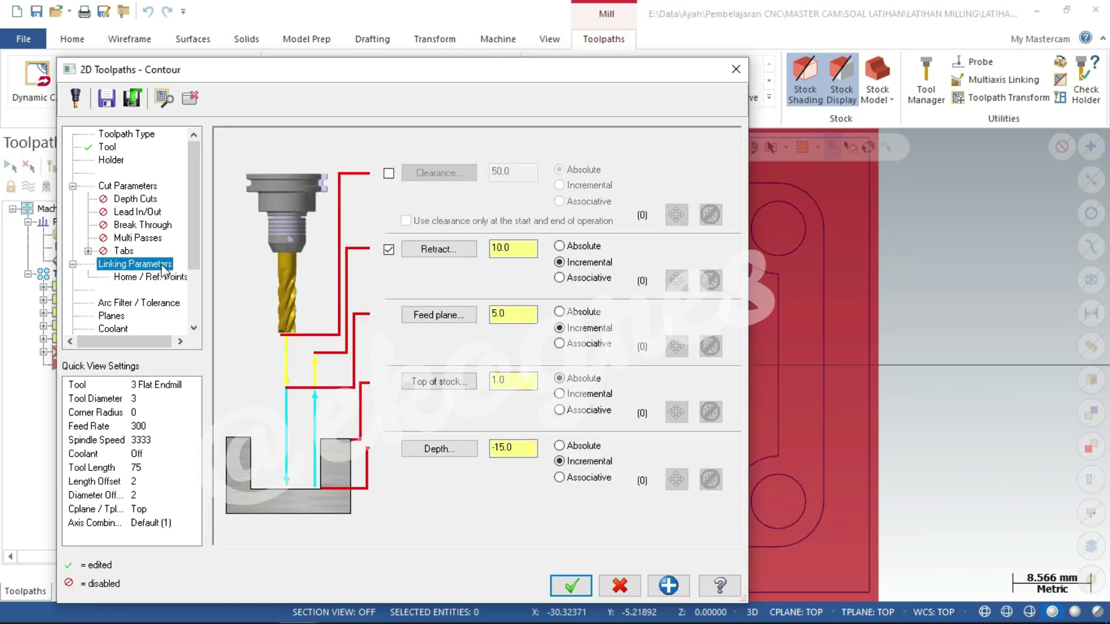
{"action": "left_click", "coordinate": [498, 448]}
{"action": "mouse_move", "coordinate": [498, 448]}
{"action": "left_mouse_down"}
{"action": "mouse_move", "coordinate": [516, 449]}
{"action": "mouse_move", "coordinate": [475, 454]}
{"action": "left_mouse_up"}
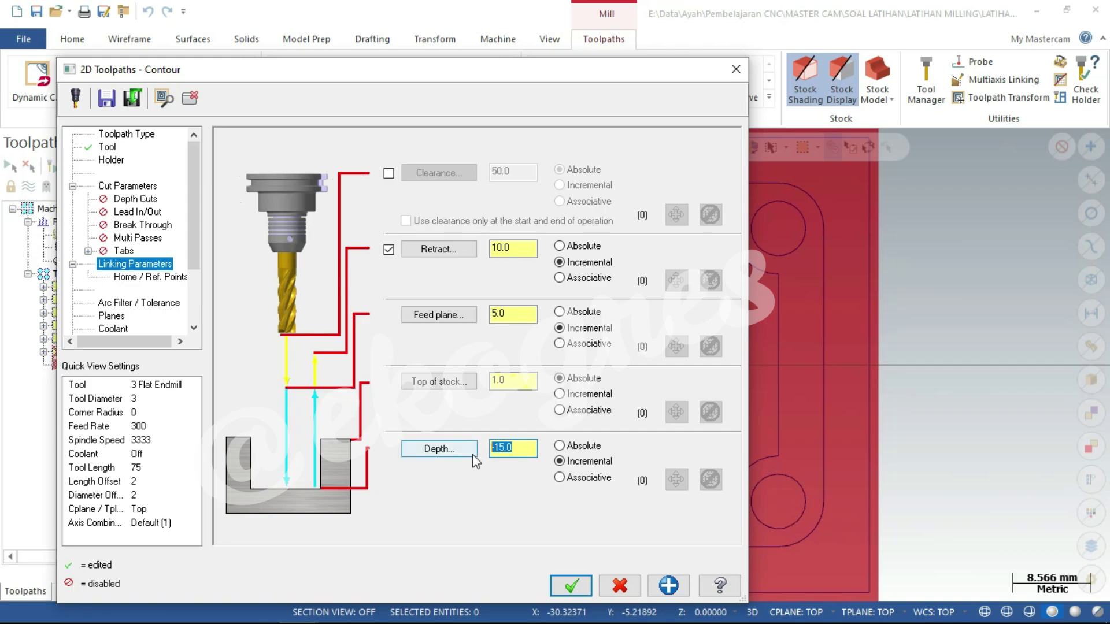
{"action": "type", "text": "-3"}
{"action": "left_click", "coordinate": [571, 586]}
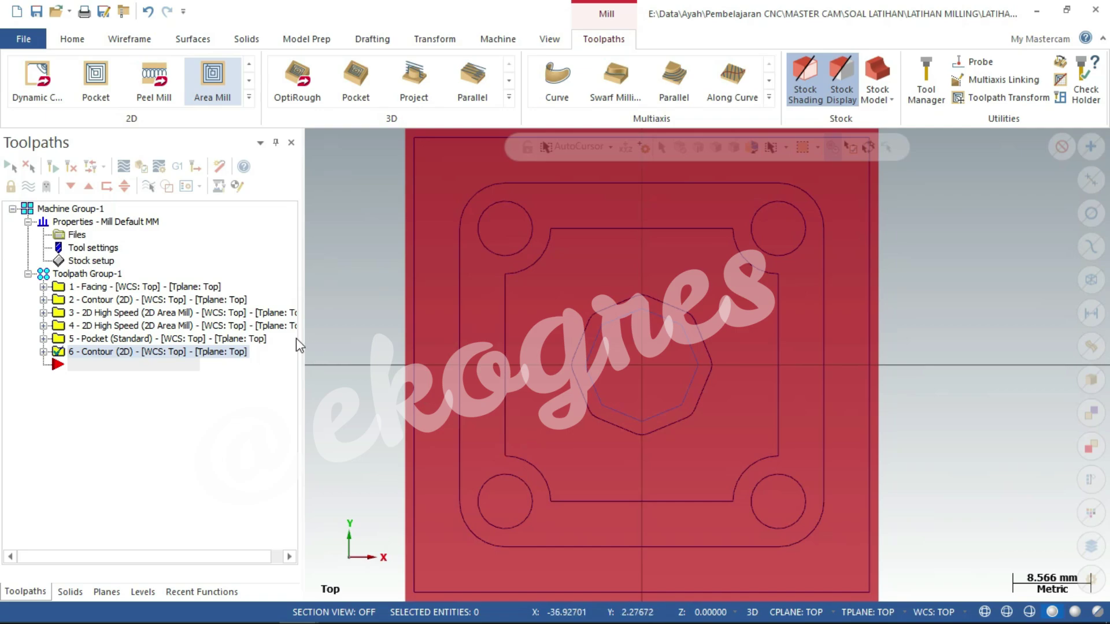
- Select all six operations, show the part in isometric view, and load them into Simulator
{"action": "left_click", "coordinate": [102, 275]}
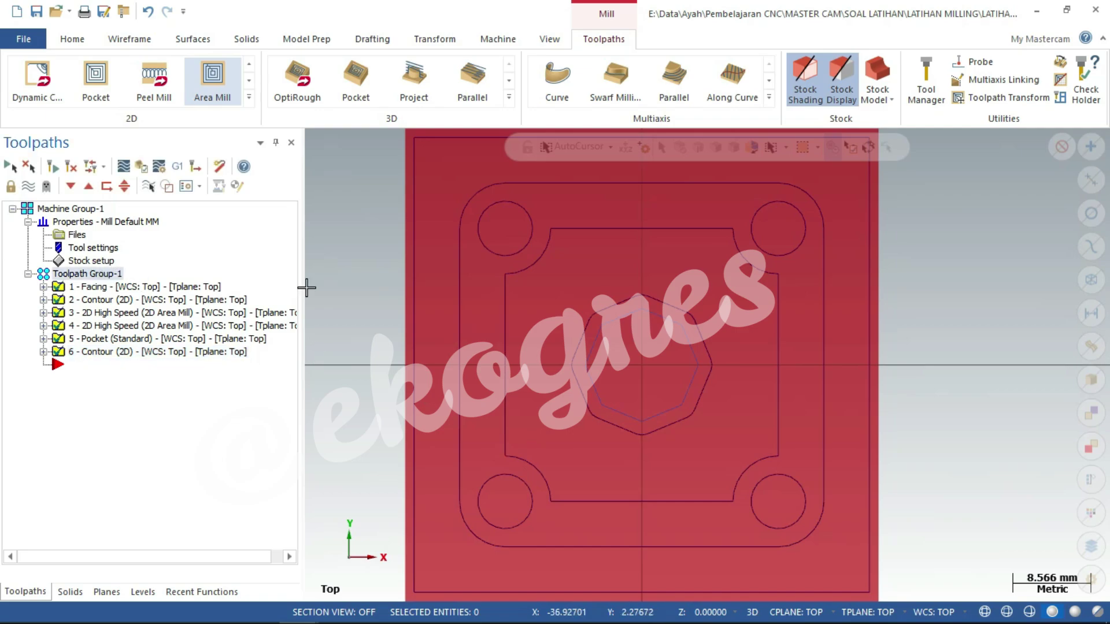
{"action": "right_click", "coordinate": [948, 296]}
{"action": "left_click", "coordinate": [925, 435]}
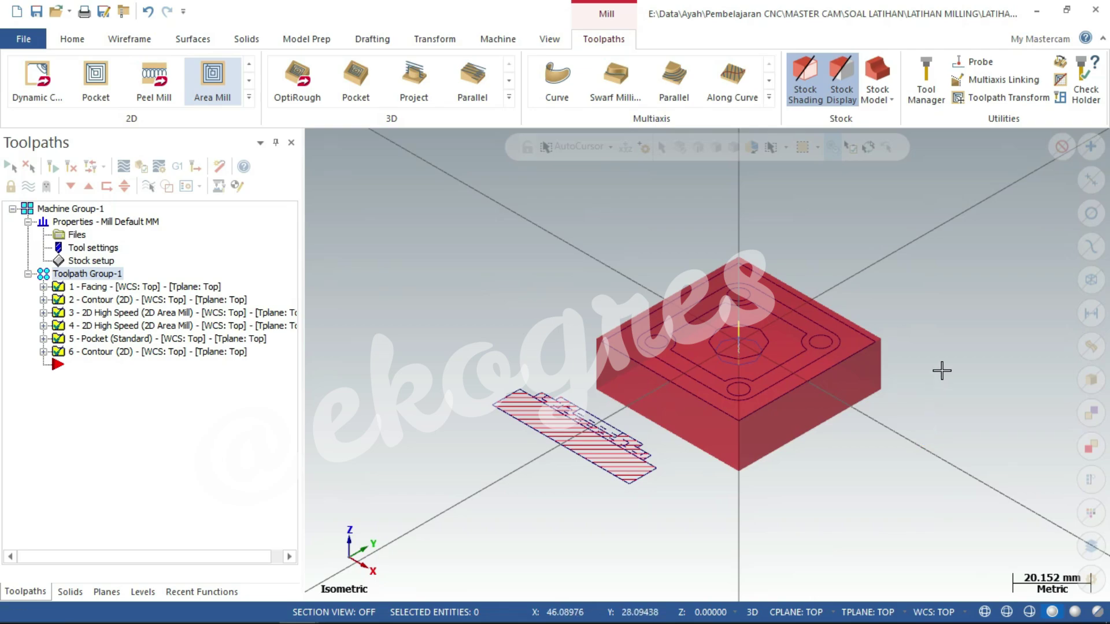
{"action": "scroll", "coordinate": [942, 369], "scroll_direction": "up", "scroll_amount": 2}
{"action": "scroll", "coordinate": [942, 369], "scroll_direction": "up", "scroll_amount": 1}
{"action": "scroll", "coordinate": [665, 399], "scroll_direction": "up", "scroll_amount": 1}
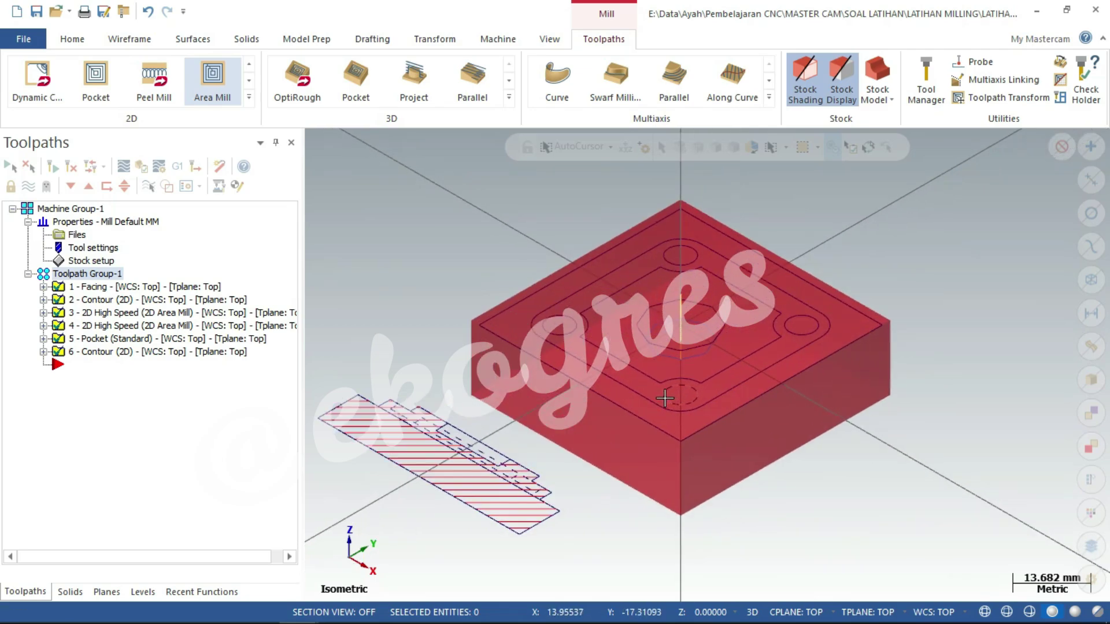
{"action": "left_click", "coordinate": [140, 171]}
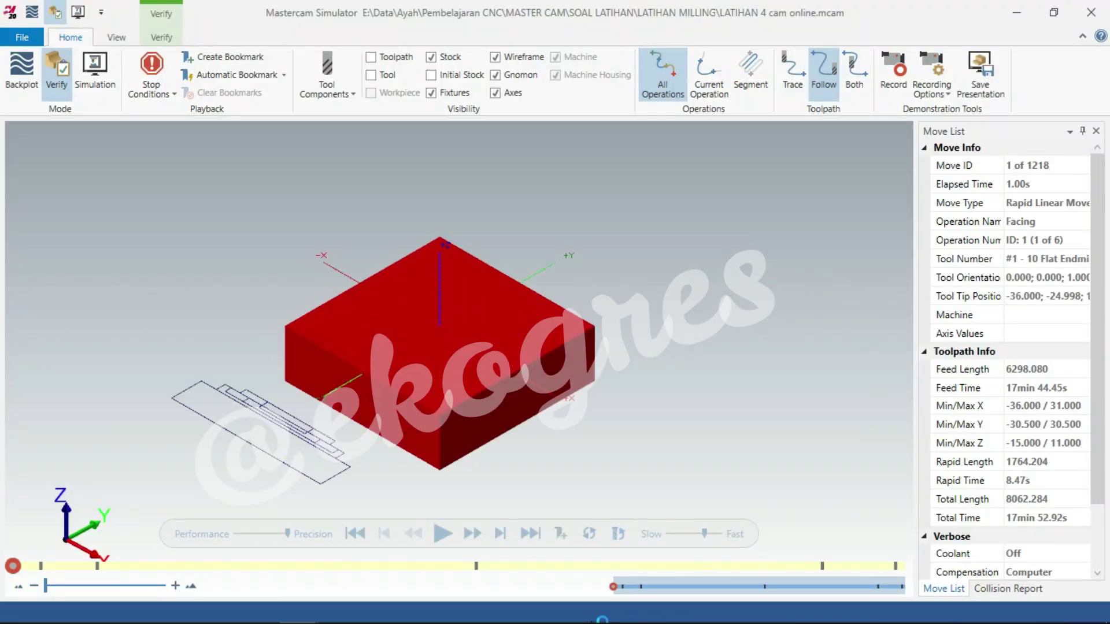
- Play all 1218 simulated moves and rotate and zoom to inspect the machined pocket
{"action": "scroll", "coordinate": [265, 454], "scroll_direction": "up", "scroll_amount": 3}
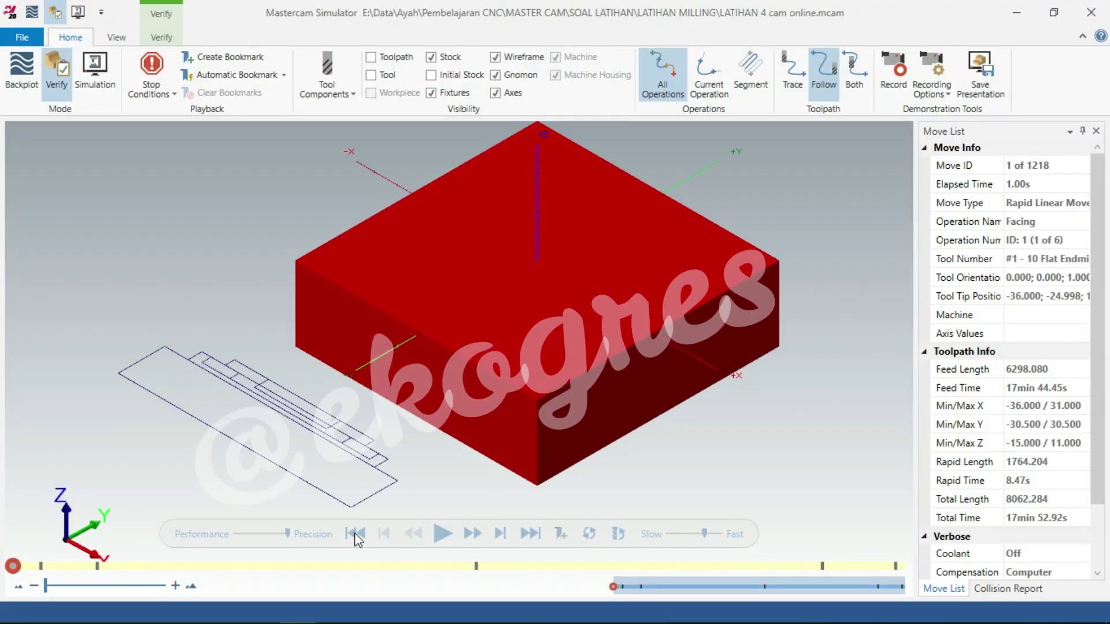
{"action": "left_click", "coordinate": [437, 531]}
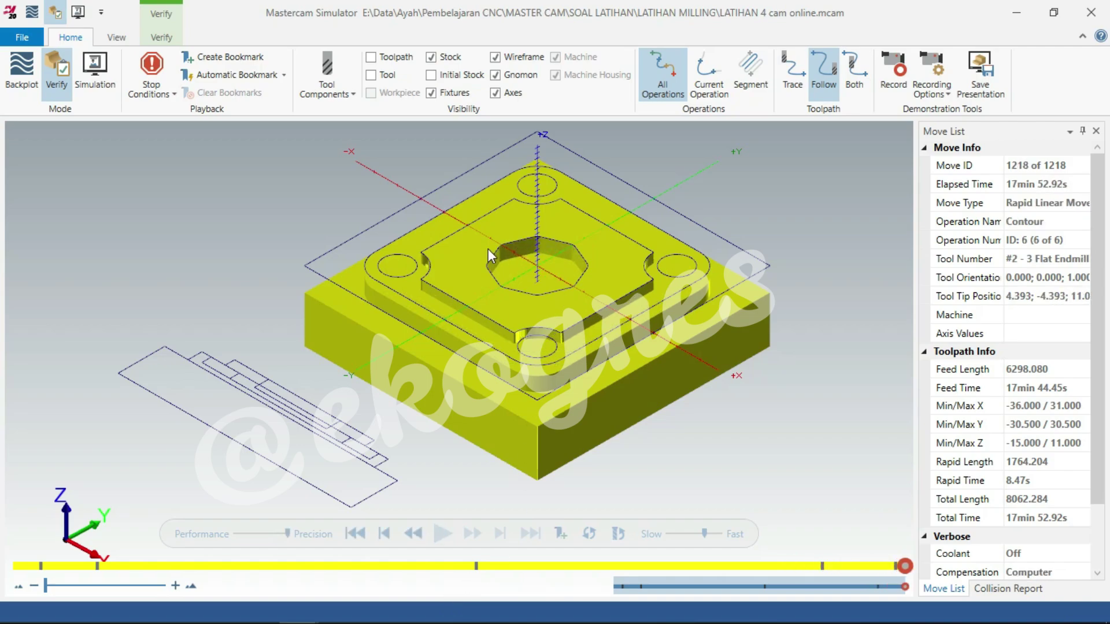
{"action": "scroll", "coordinate": [488, 248], "scroll_direction": "up", "scroll_amount": 5}
{"action": "scroll", "coordinate": [497, 289], "scroll_direction": "up", "scroll_amount": 3}
{"action": "scroll", "coordinate": [515, 314], "scroll_direction": "up", "scroll_amount": 2}
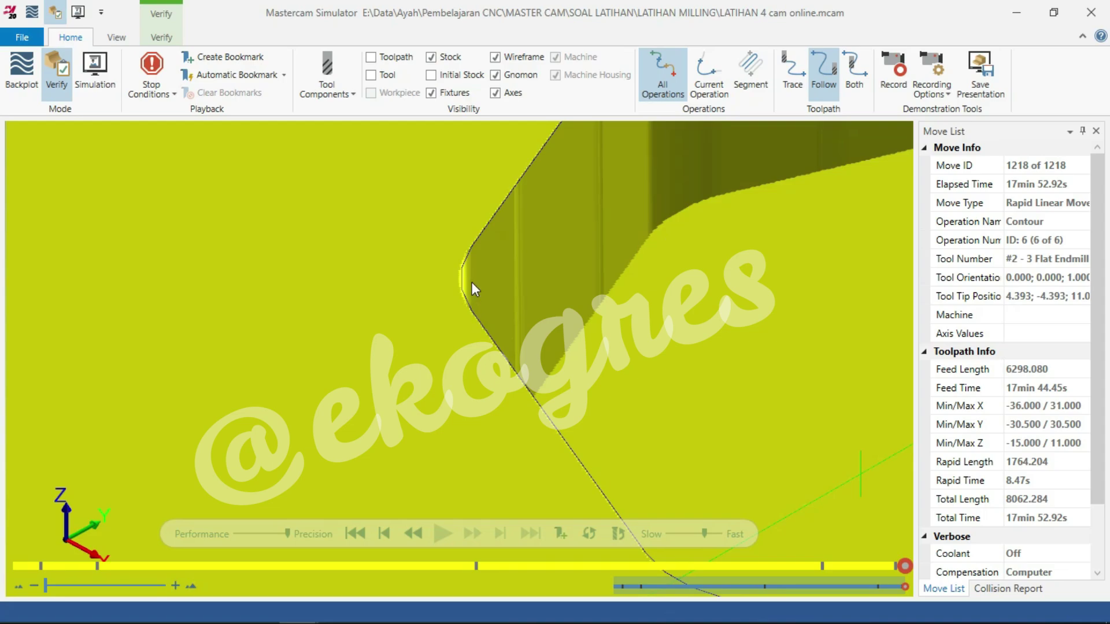
{"action": "mouse_move", "coordinate": [445, 314]}
{"action": "middle_mouse_down"}
{"action": "mouse_move", "coordinate": [464, 279]}
{"action": "mouse_move", "coordinate": [462, 319]}
{"action": "middle_mouse_up"}
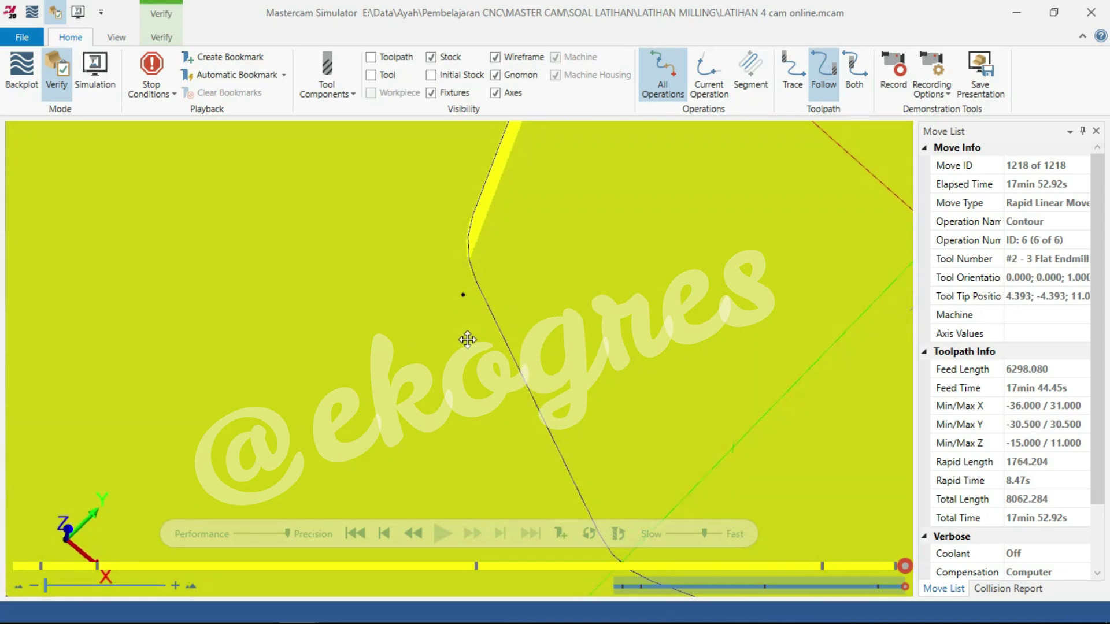
{"action": "scroll", "coordinate": [464, 297], "scroll_direction": "down", "scroll_amount": 3}
{"action": "scroll", "coordinate": [462, 296], "scroll_direction": "down", "scroll_amount": 5}
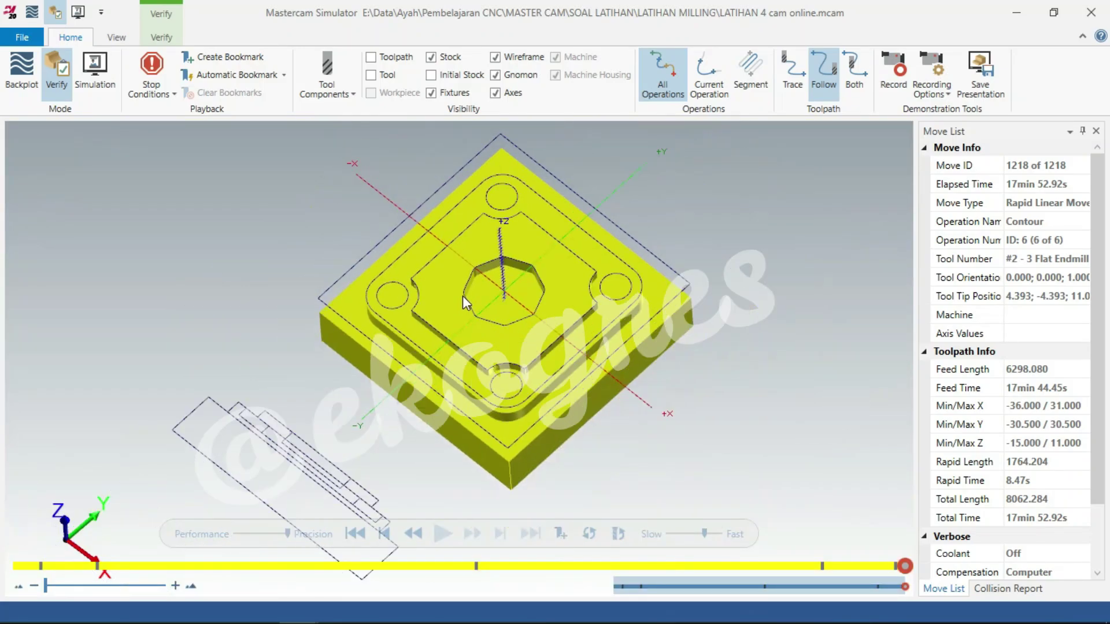
{"action": "scroll", "coordinate": [462, 296], "scroll_direction": "down", "scroll_amount": 2}
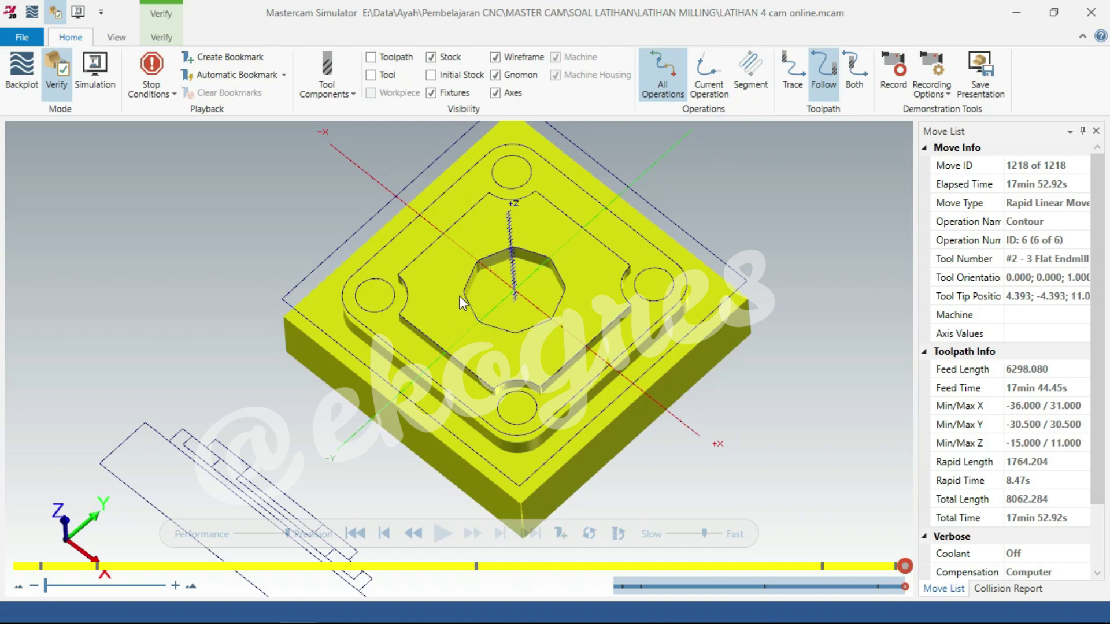
{"action": "scroll", "coordinate": [468, 300], "scroll_direction": "up", "scroll_amount": 2}
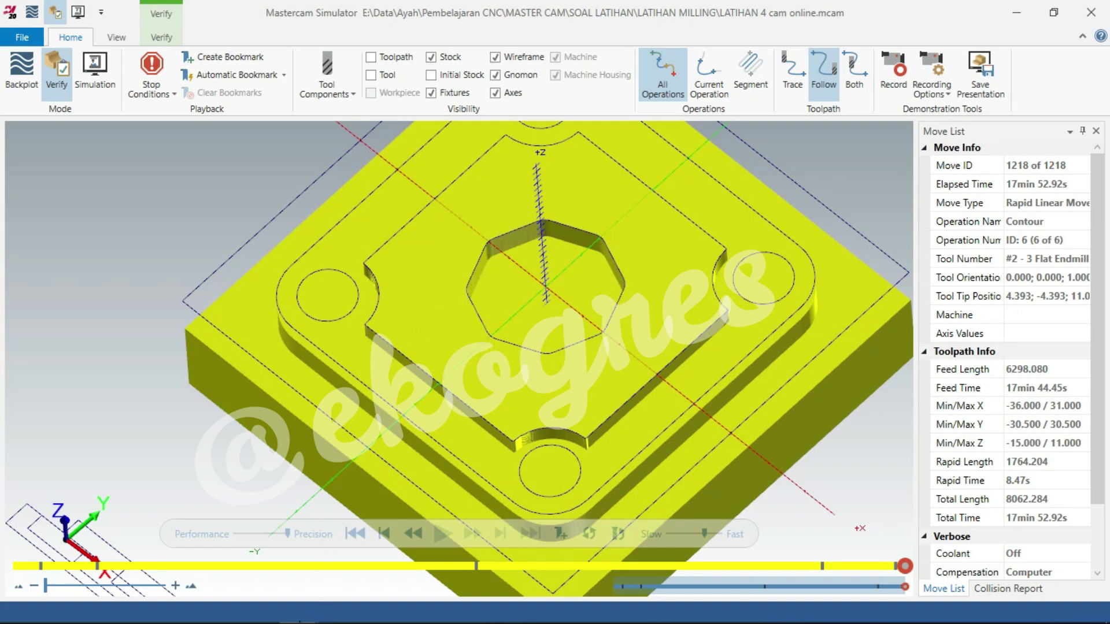
{"action": "key", "text": "super"}
{"action": "mouse_move", "coordinate": [298, 607]}
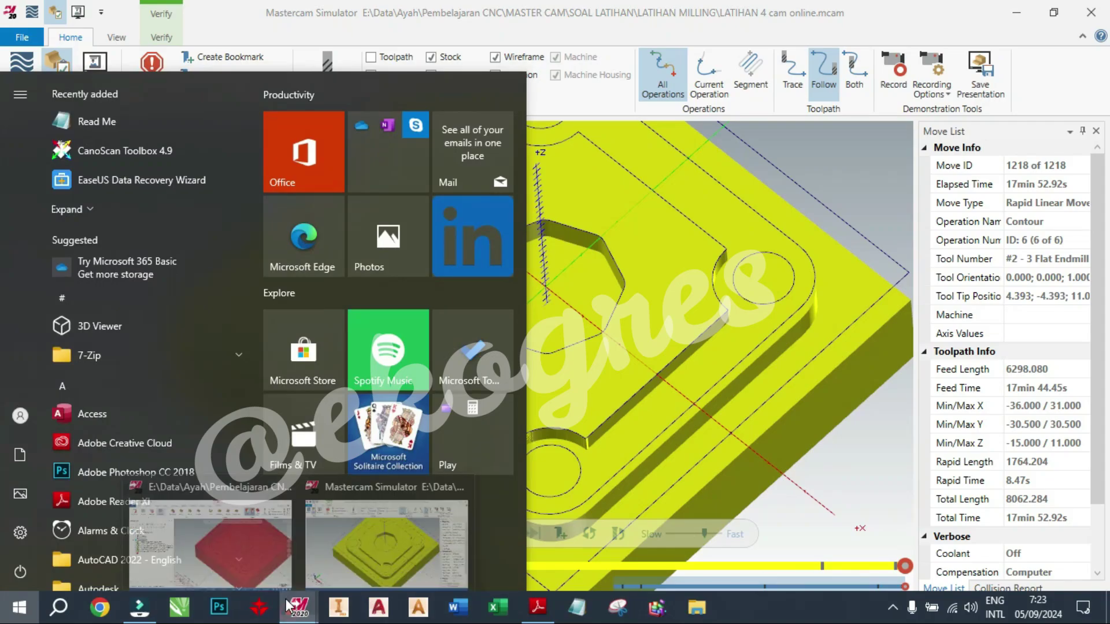
- Back in Mastercam, view the part from Top (WCS), toolpaths hidden, zoomed out
{"action": "left_click", "coordinate": [261, 538]}
{"action": "right_click", "coordinate": [549, 340]}
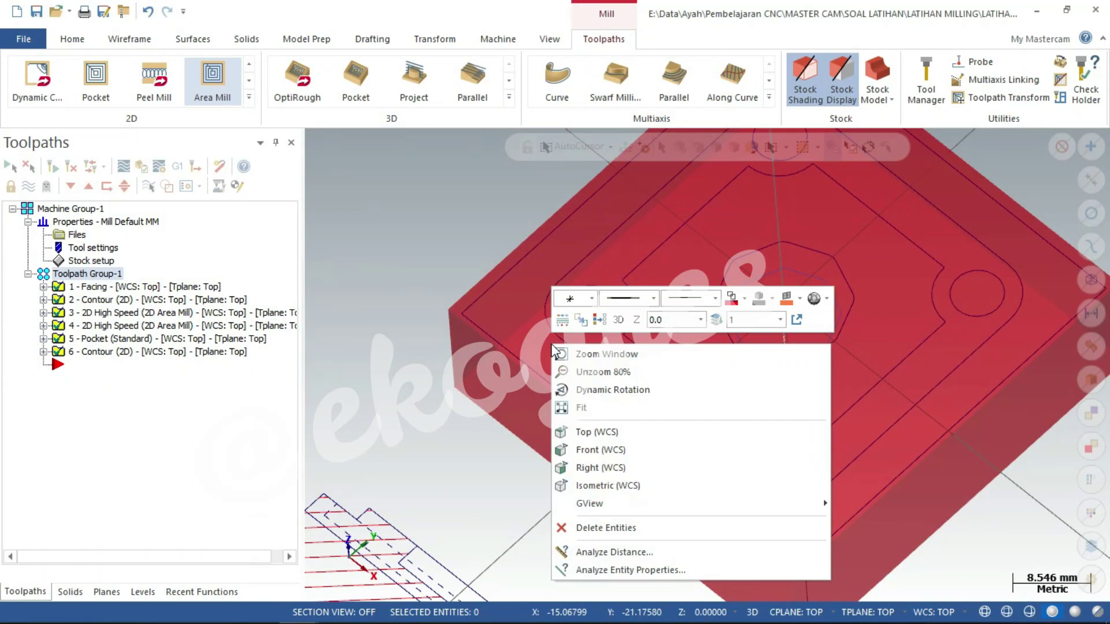
{"action": "left_click", "coordinate": [591, 434]}
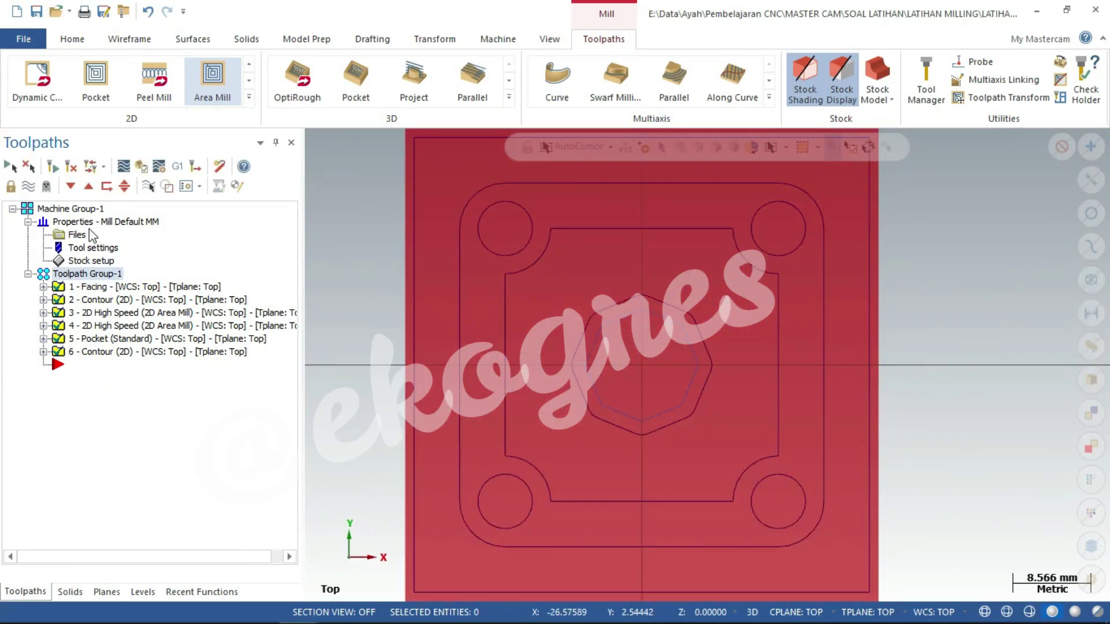
{"action": "left_click", "coordinate": [35, 191]}
{"action": "left_click", "coordinate": [28, 186]}
{"action": "scroll", "coordinate": [574, 228], "scroll_direction": "down", "scroll_amount": 1}
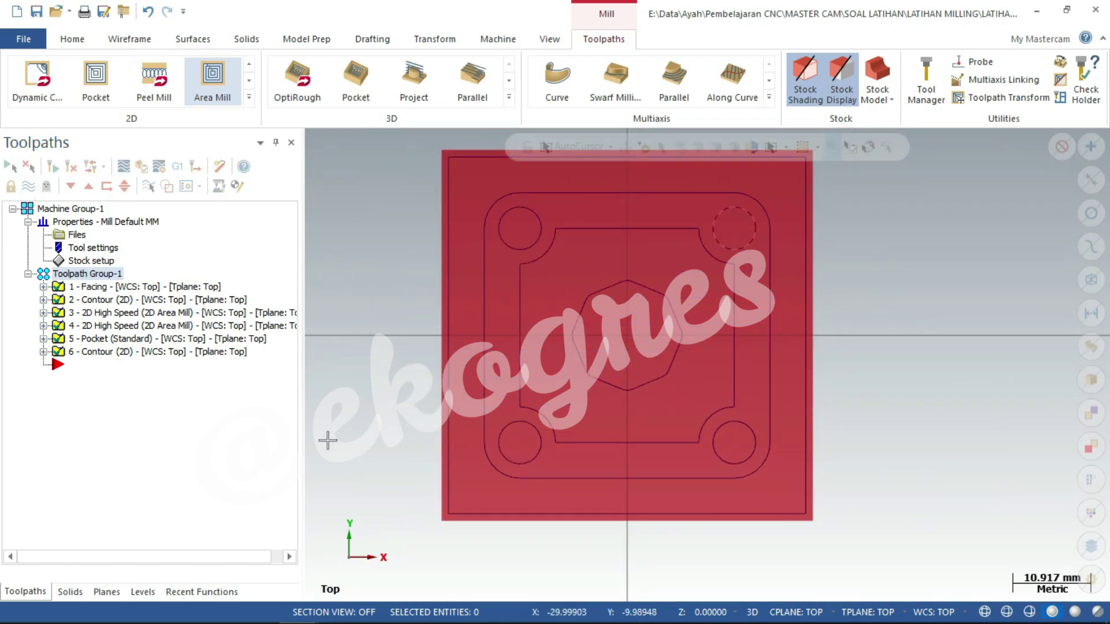
- Copy operation 5's standard pocket and paste it at the end as operation 7
{"action": "left_click", "coordinate": [155, 339]}
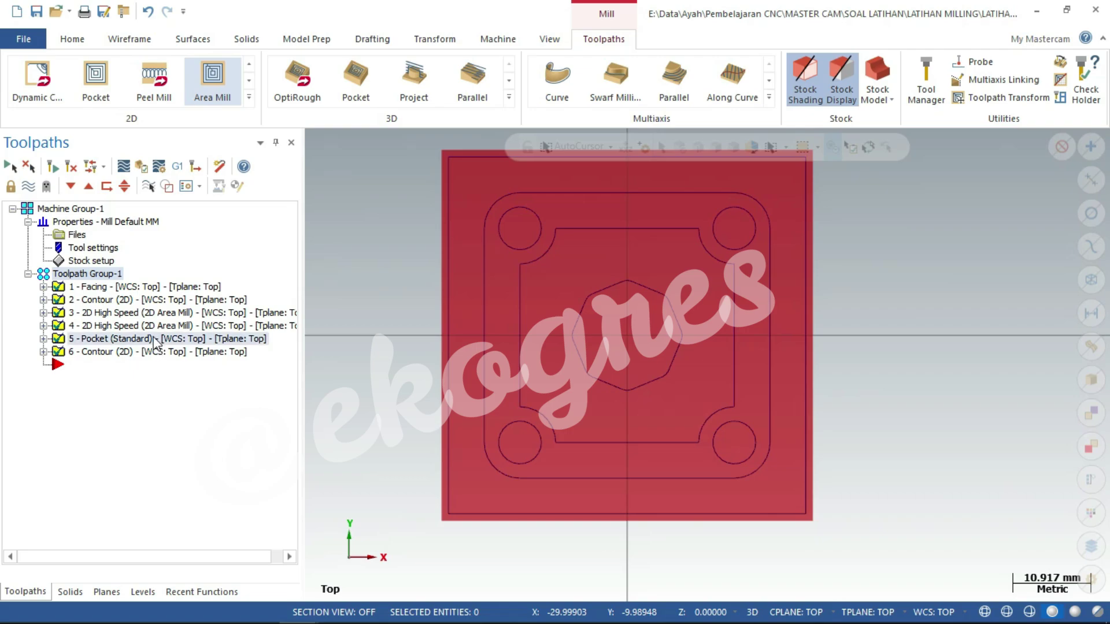
{"action": "right_click", "coordinate": [88, 343]}
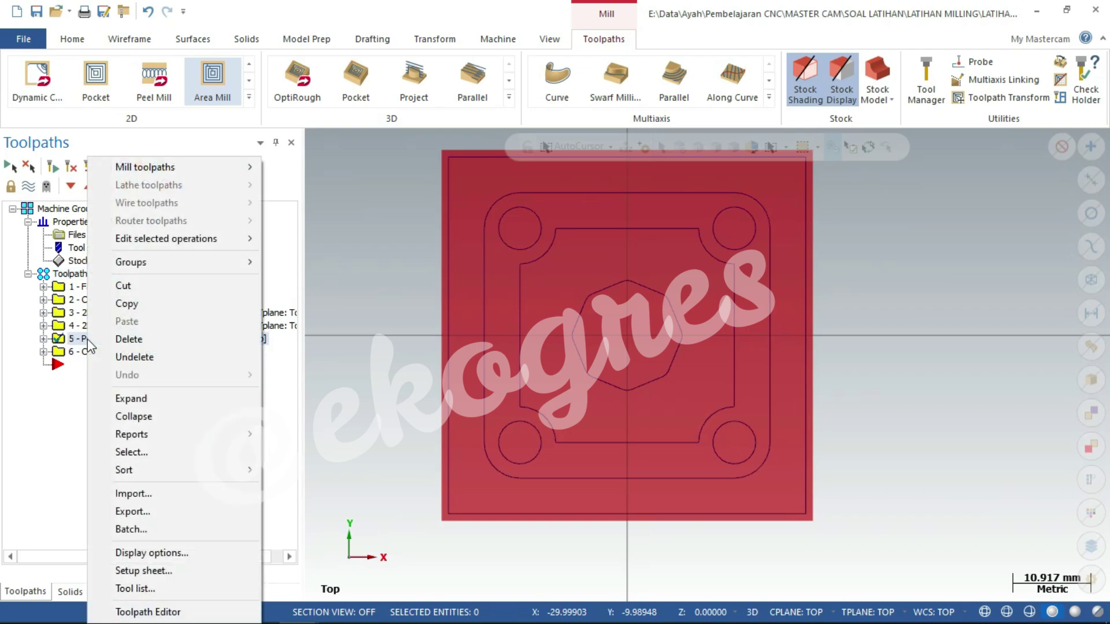
{"action": "left_click", "coordinate": [126, 304]}
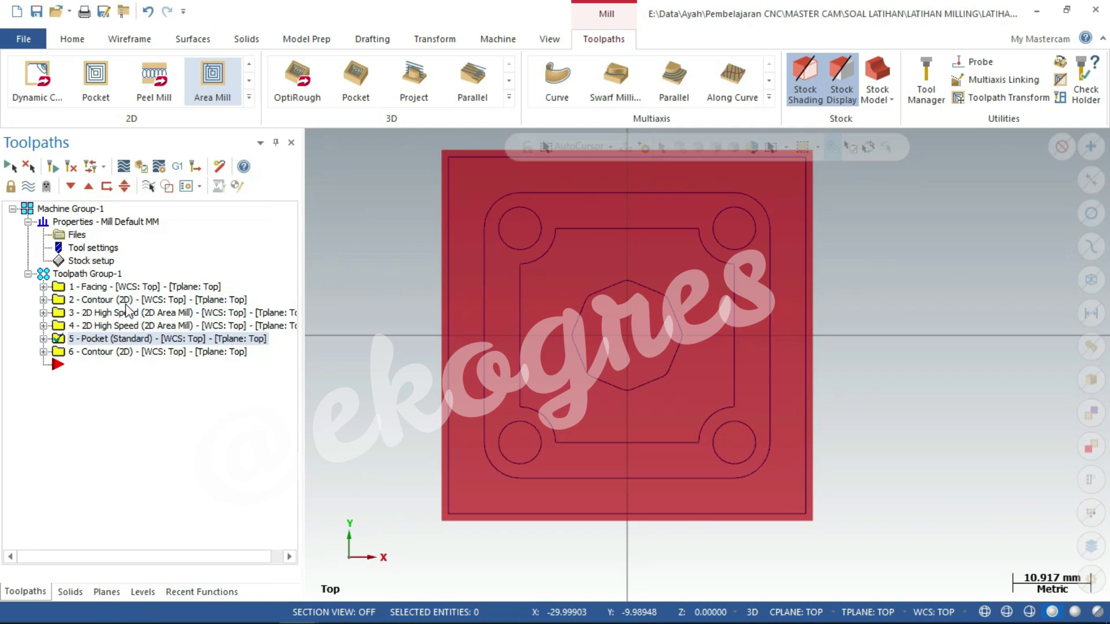
{"action": "right_click", "coordinate": [112, 439]}
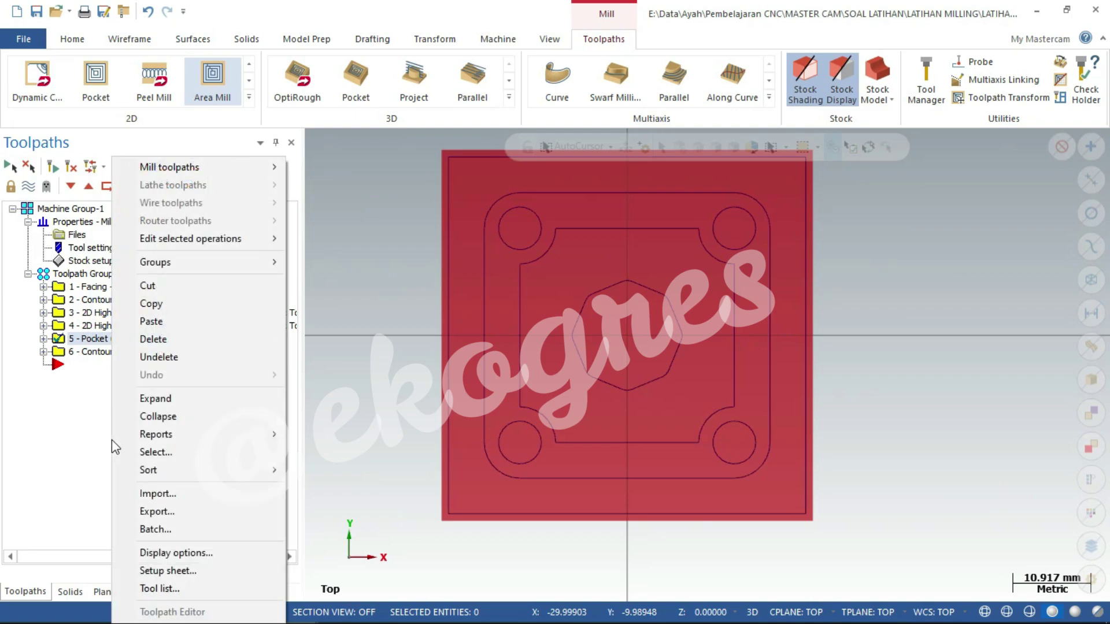
{"action": "left_click", "coordinate": [162, 322]}
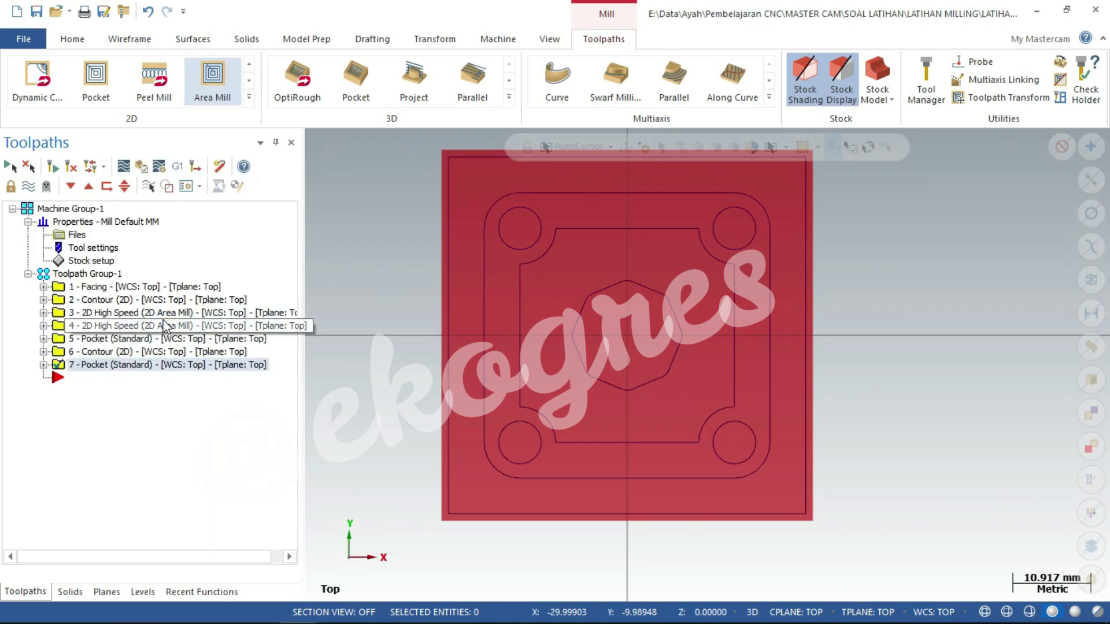
- Rechain operation 7's geometry from the hexagon to the four corner hole circles
{"action": "left_click", "coordinate": [46, 366]}
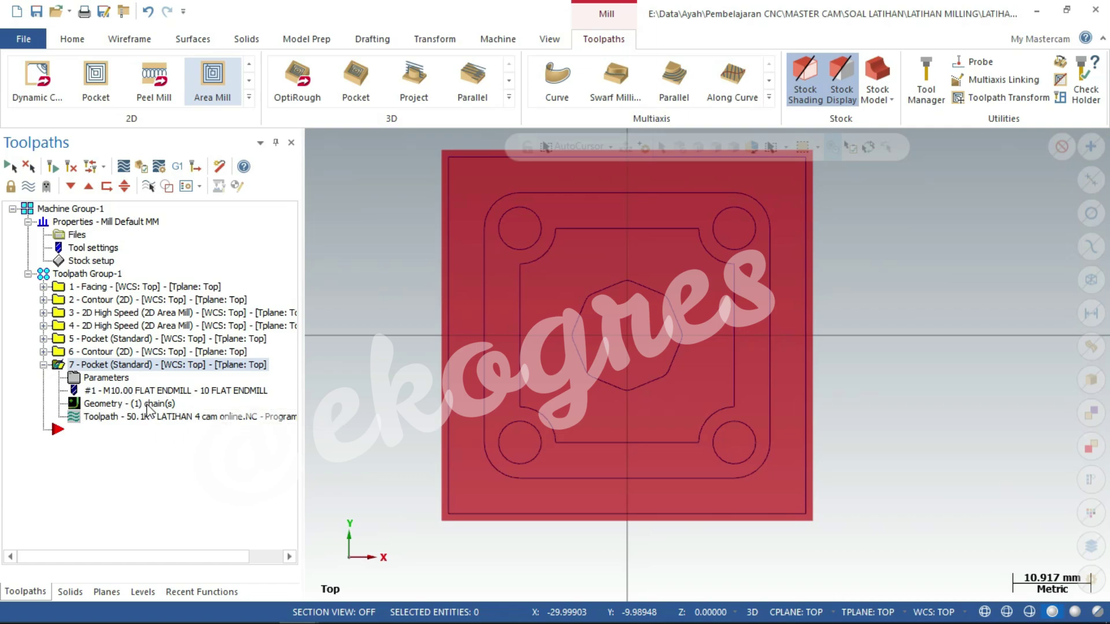
{"action": "left_click", "coordinate": [147, 405]}
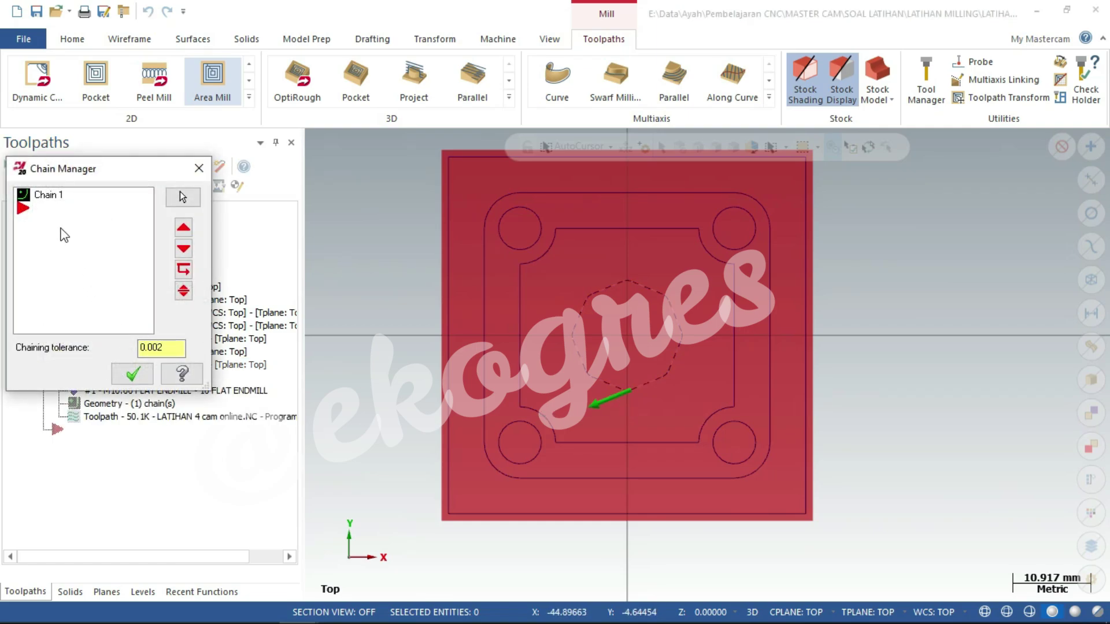
{"action": "right_click", "coordinate": [60, 228]}
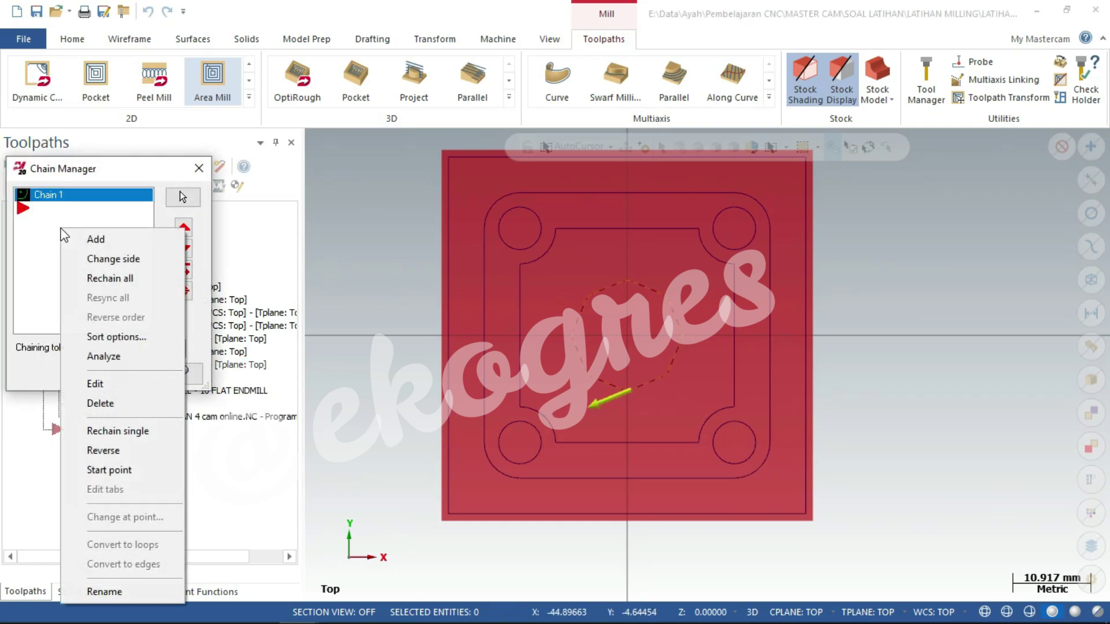
{"action": "left_click", "coordinate": [98, 279]}
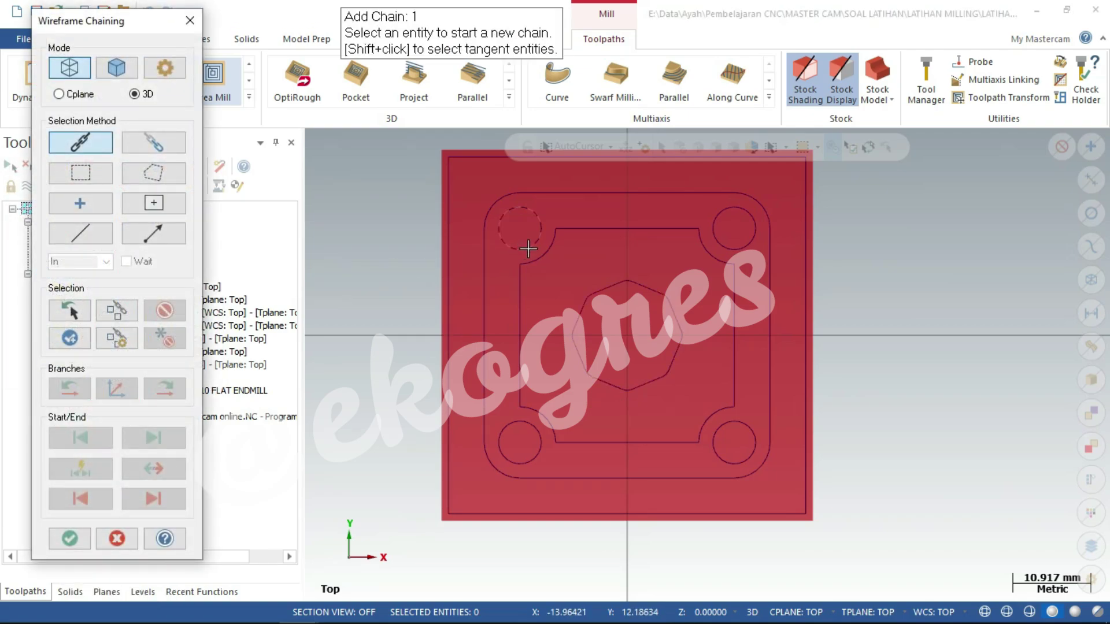
{"action": "left_click", "coordinate": [536, 244]}
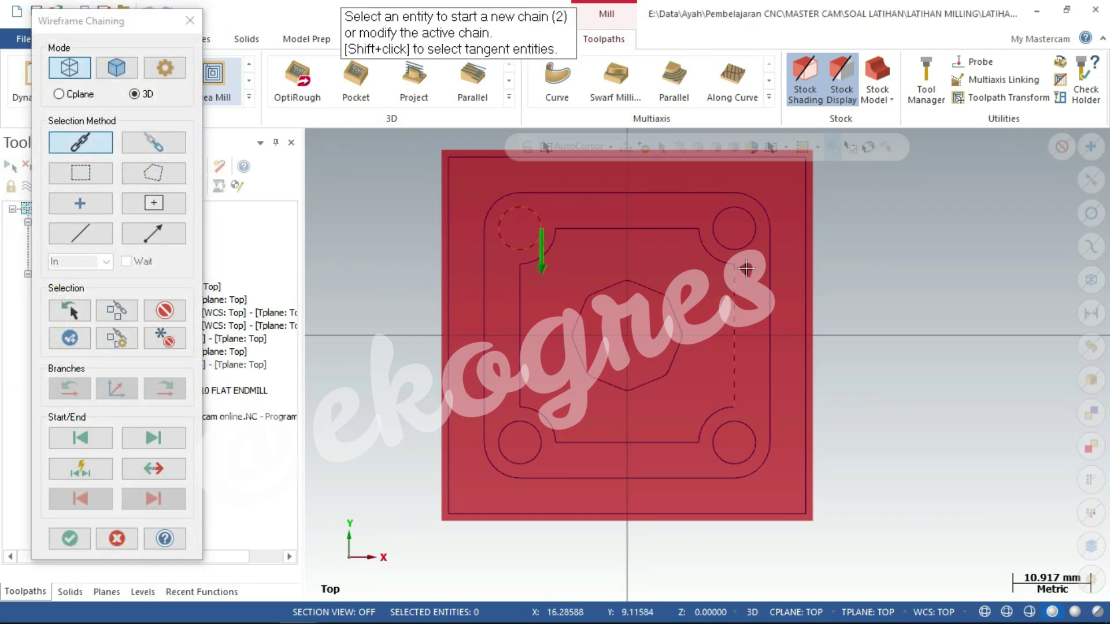
{"action": "left_click", "coordinate": [752, 241]}
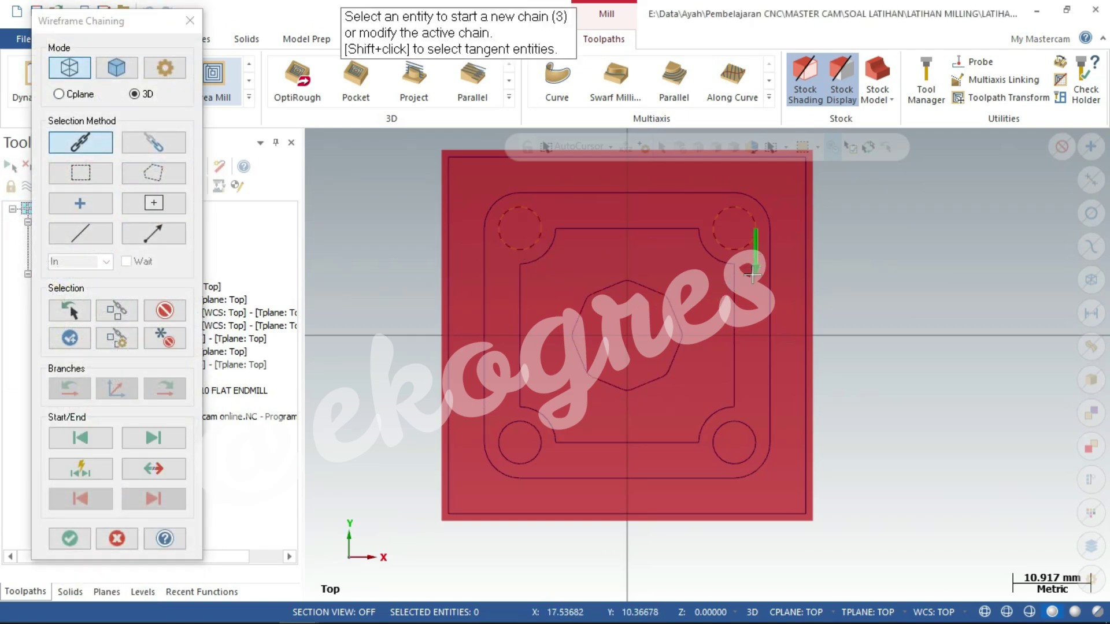
{"action": "left_click", "coordinate": [746, 460]}
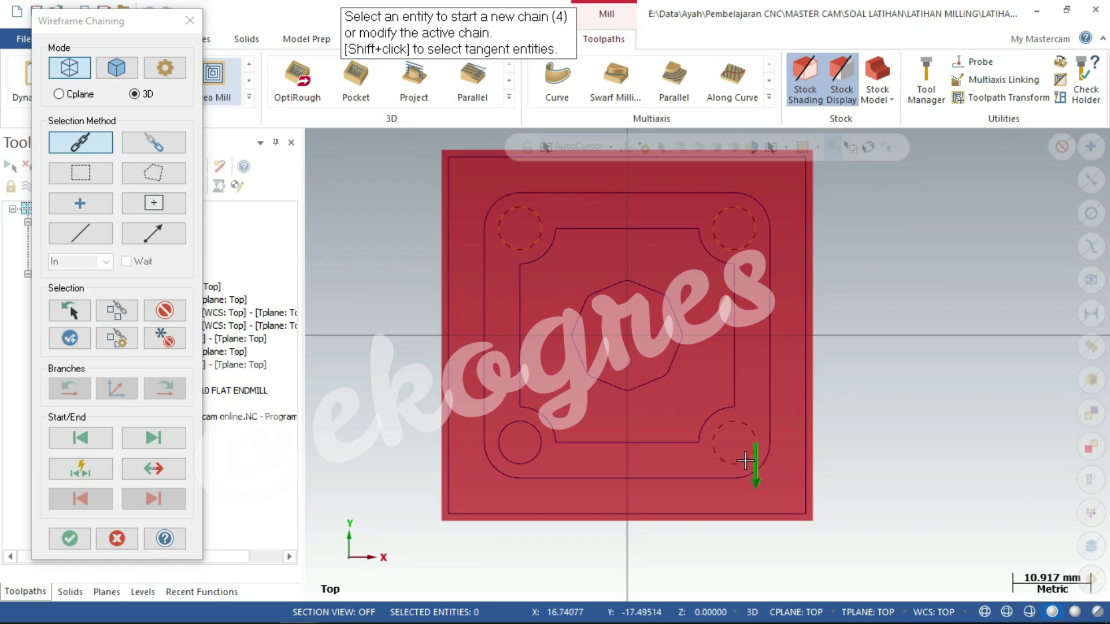
{"action": "left_click", "coordinate": [535, 456]}
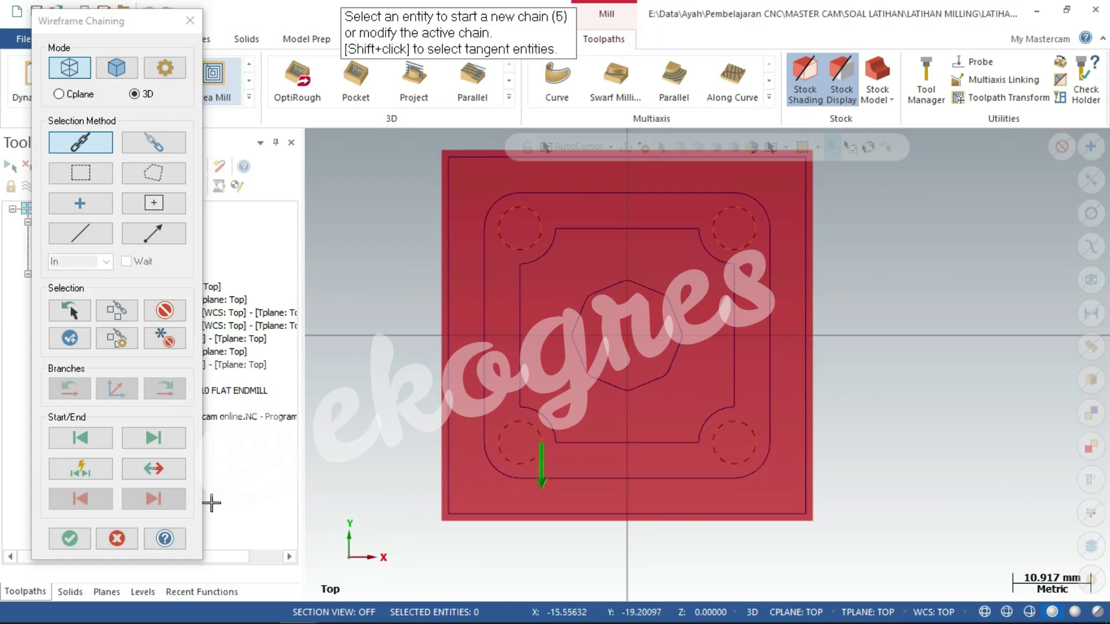
{"action": "left_click", "coordinate": [73, 543]}
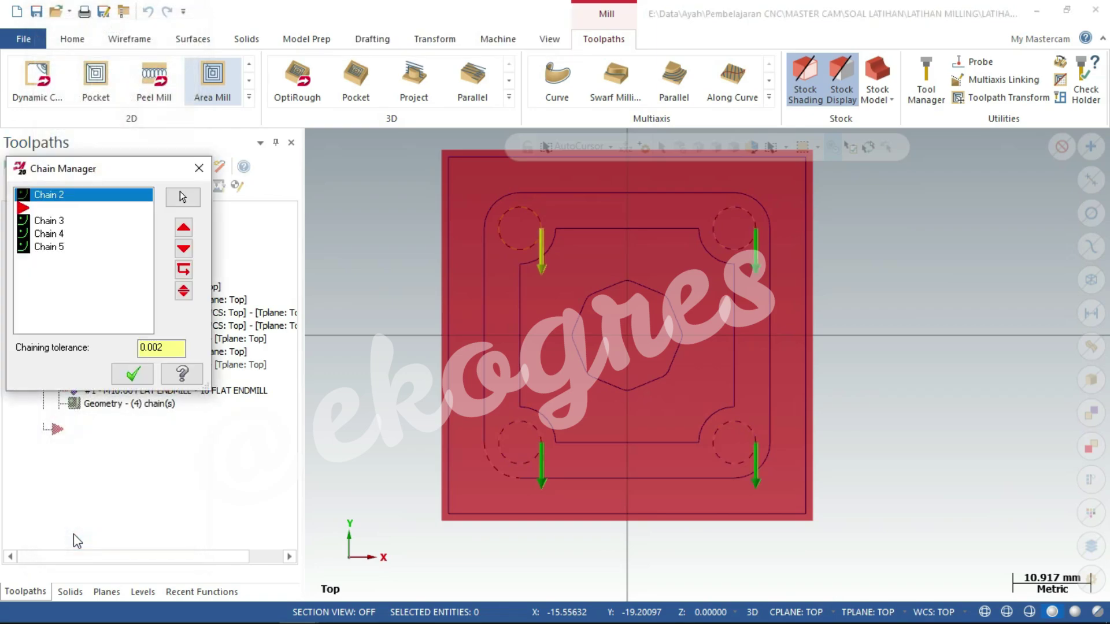
{"action": "left_click", "coordinate": [136, 377]}
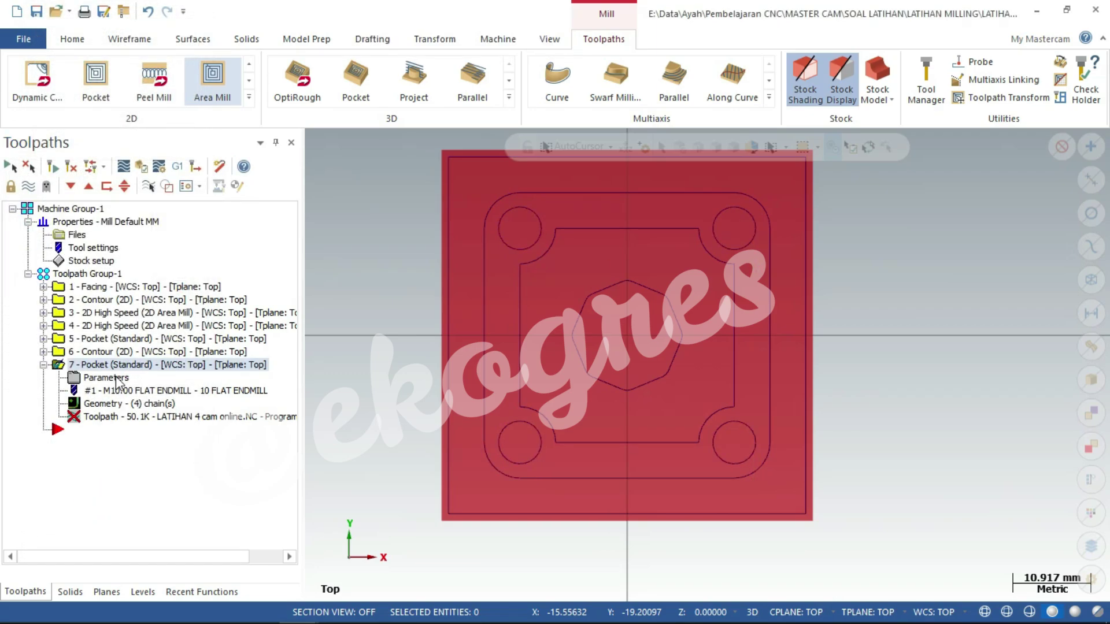
- Switch operation 7's tool to the 3 Flat Endmill
{"action": "left_click", "coordinate": [118, 381]}
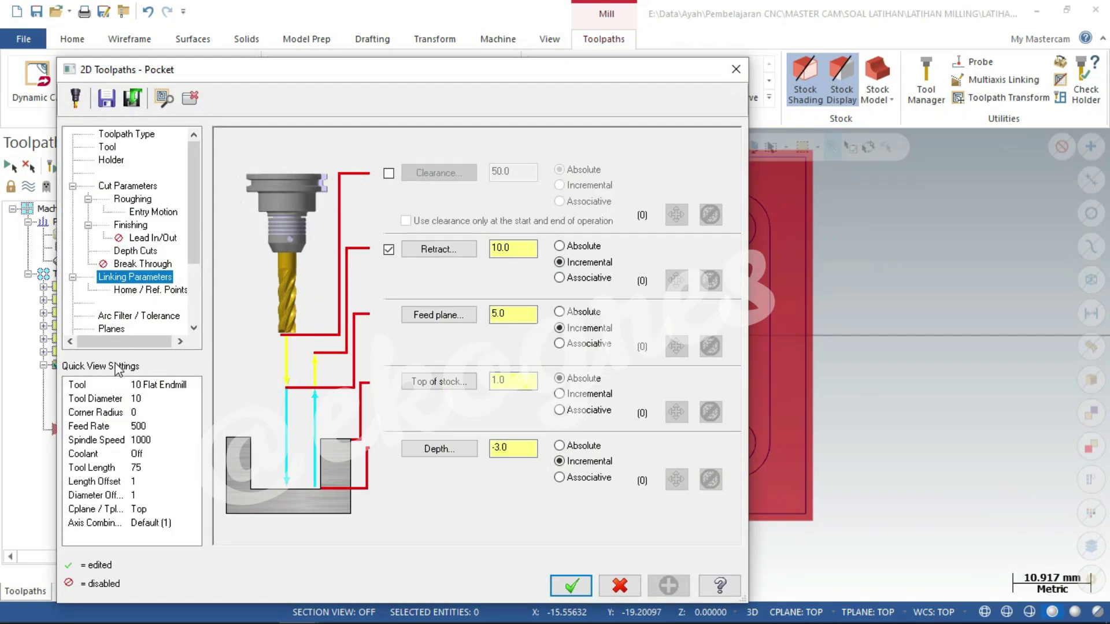
{"action": "left_click", "coordinate": [107, 148]}
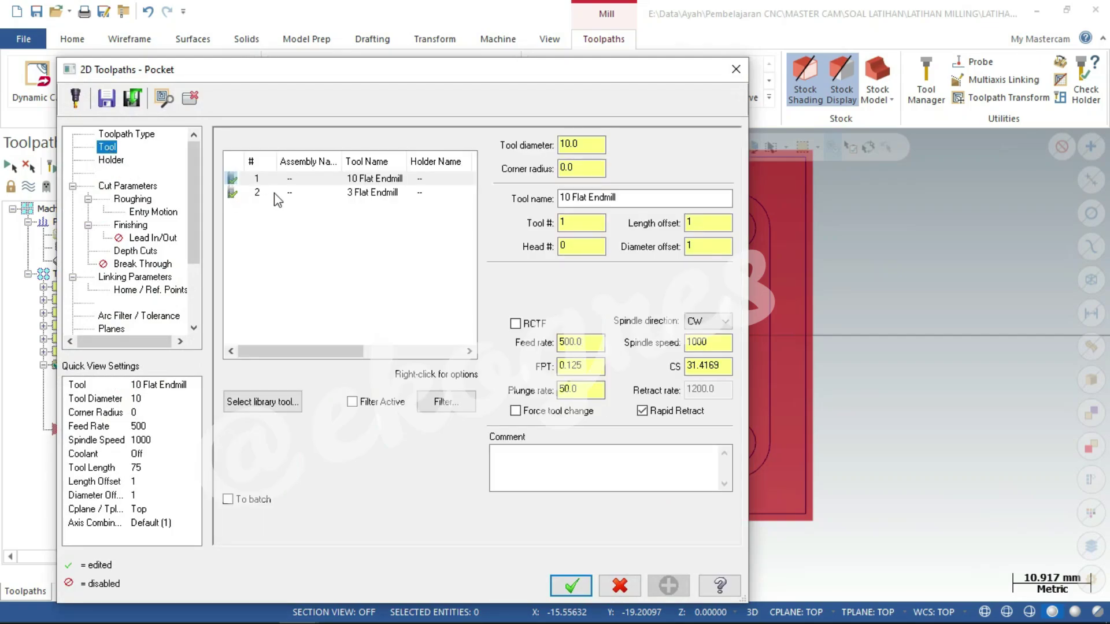
{"action": "left_click", "coordinate": [278, 193]}
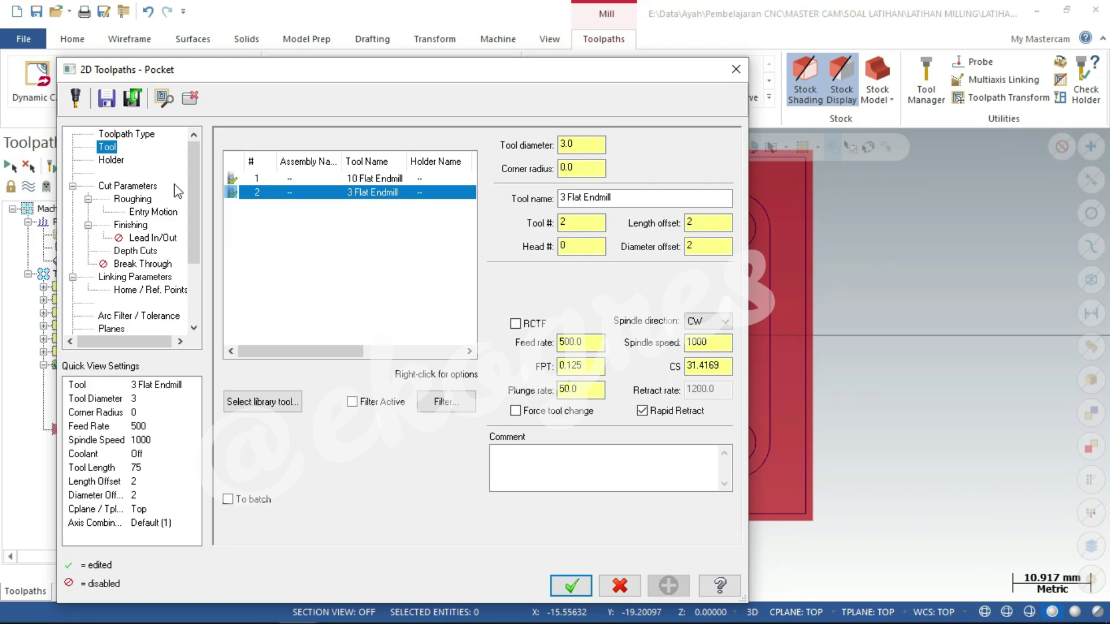
- Review the pocket's roughing, finishing and depth-cut settings, then show its linking parameters
{"action": "left_click", "coordinate": [134, 186]}
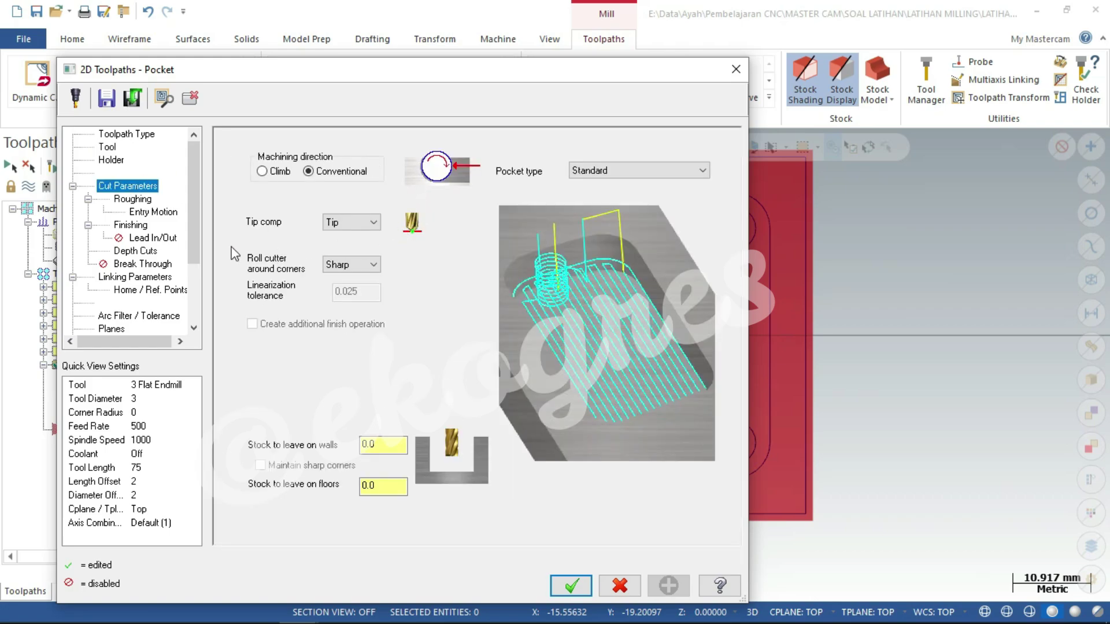
{"action": "left_click", "coordinate": [141, 202]}
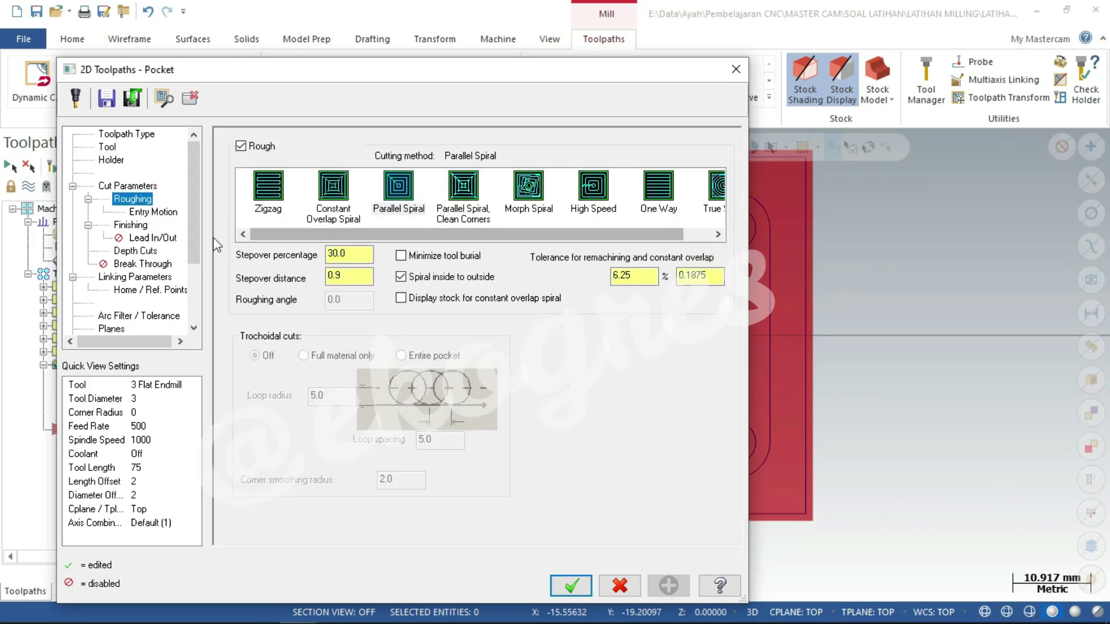
{"action": "left_click", "coordinate": [153, 211]}
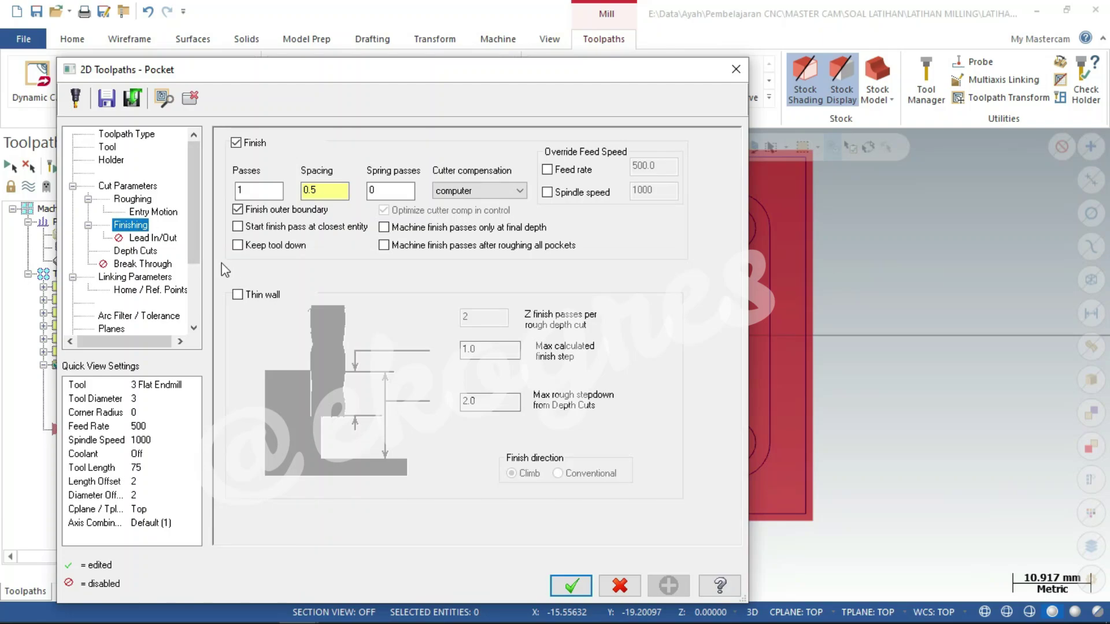
{"action": "left_click", "coordinate": [144, 251]}
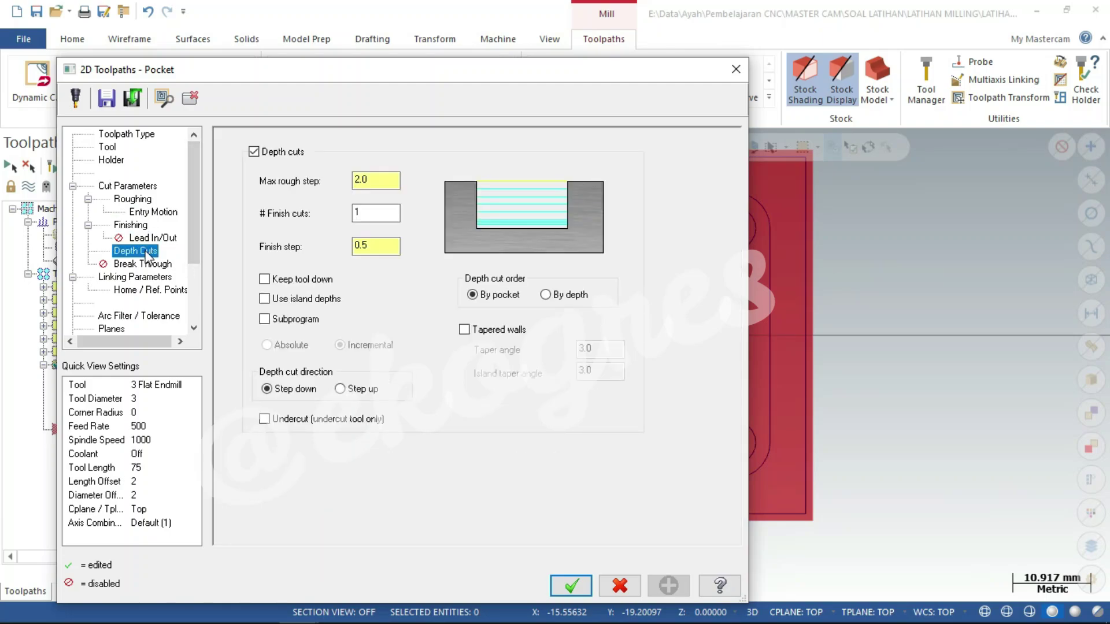
{"action": "left_click", "coordinate": [152, 279]}
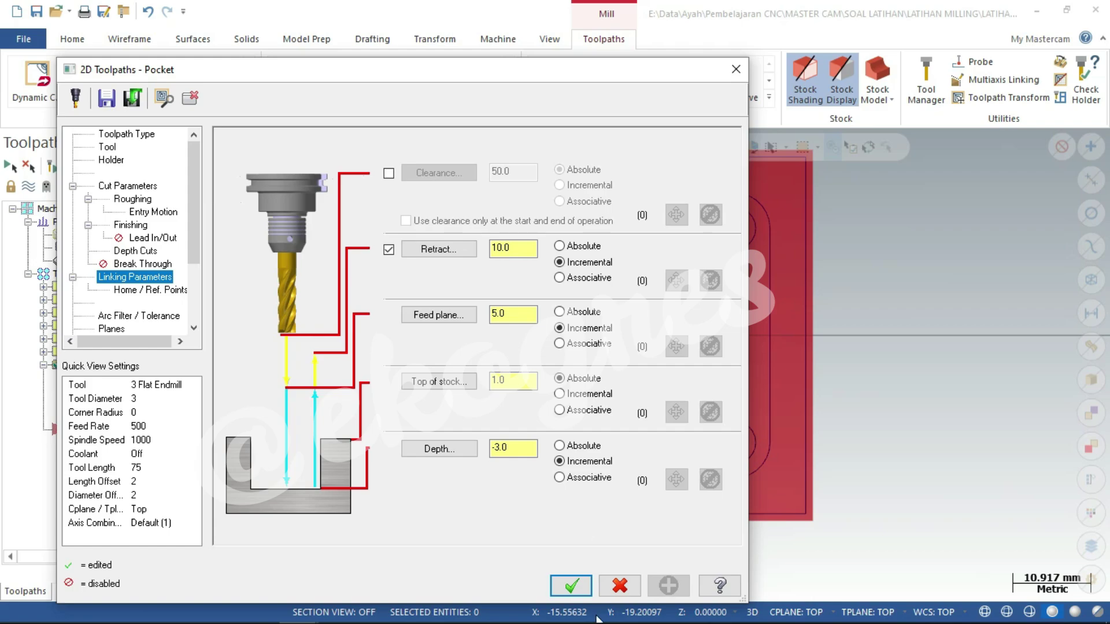
{"action": "key", "text": "super"}
- Check the 2 mm corner-hole depth on the LATIHAN 04 drawing
{"action": "left_click", "coordinate": [575, 620]}
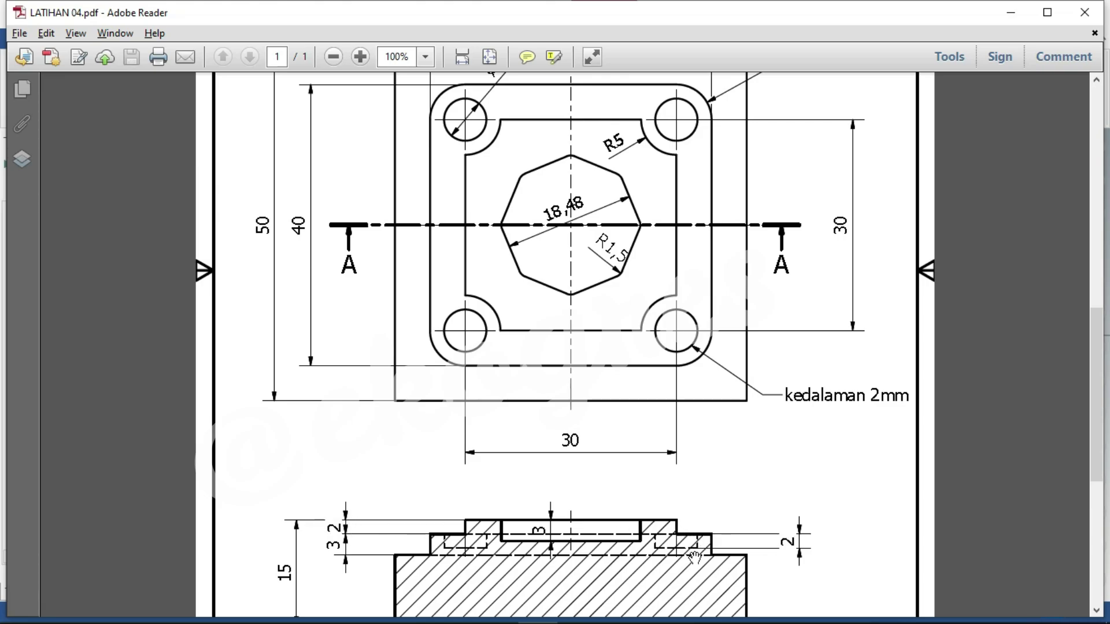
{"action": "key", "text": "super"}
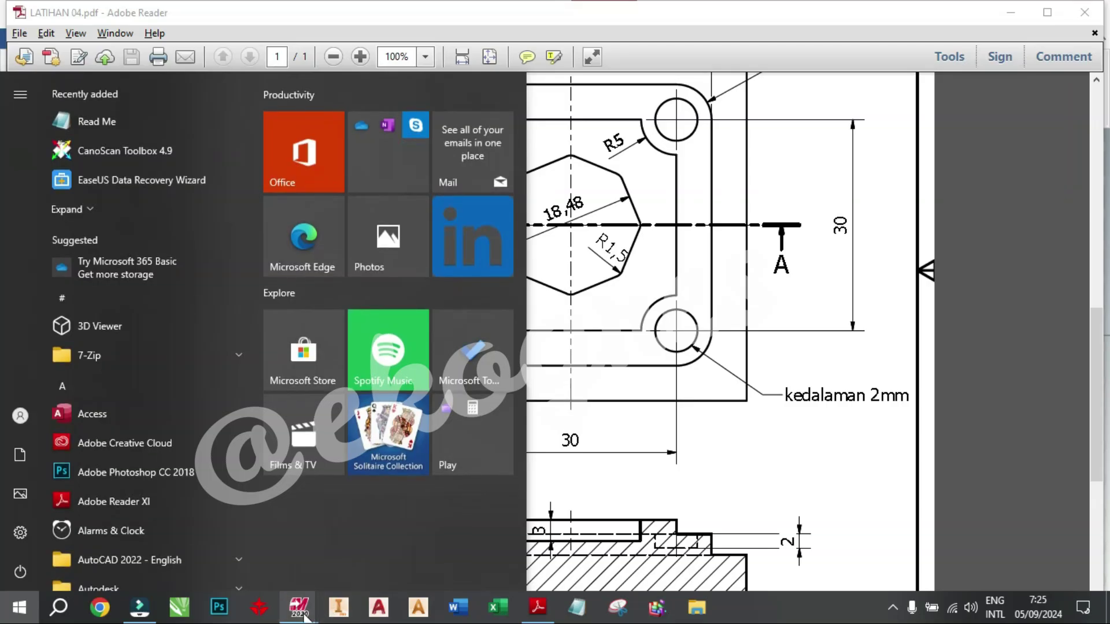
- Give the corner-hole pocket depth -4 and top of stock -2, and accept operation 7
{"action": "left_click", "coordinate": [266, 581]}
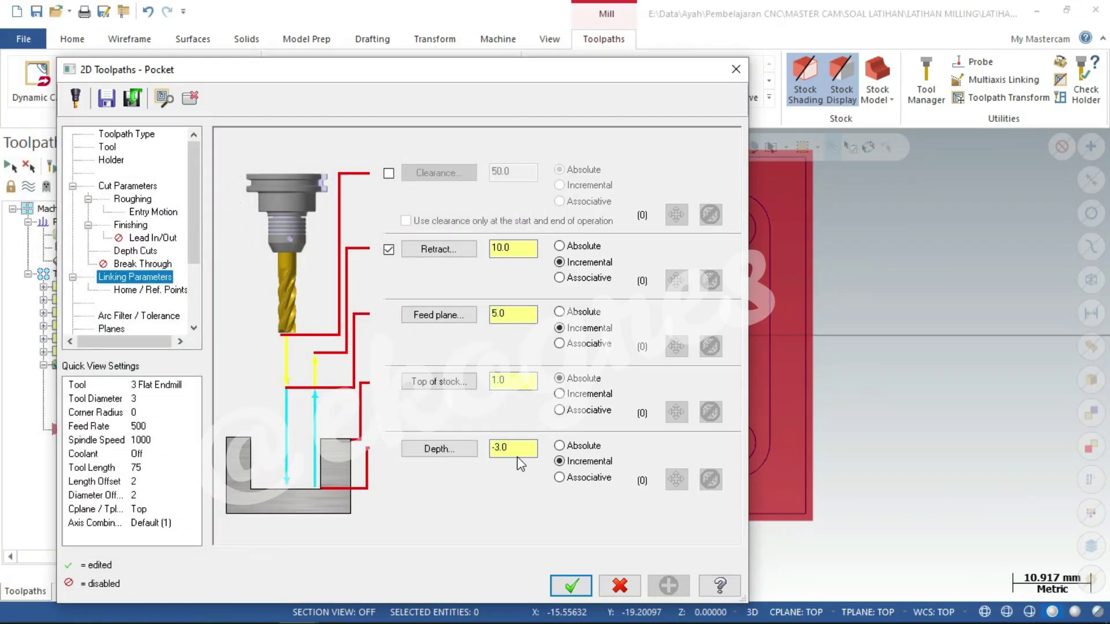
{"action": "double_click", "coordinate": [497, 448]}
{"action": "type", "text": "-4"}
{"action": "key", "text": "Return"}
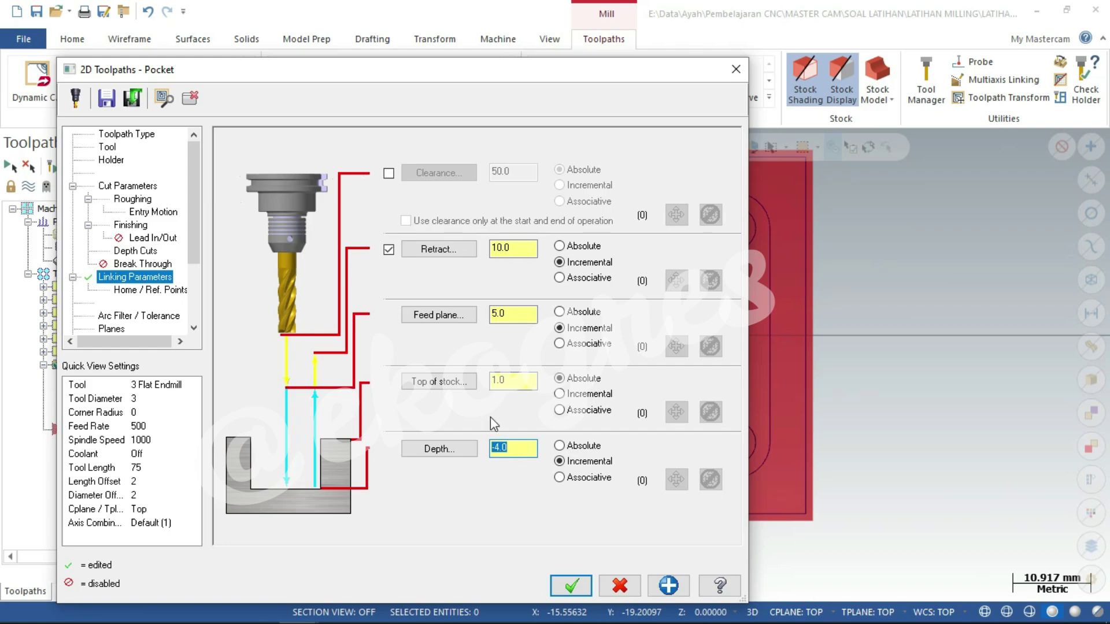
{"action": "left_click", "coordinate": [505, 383]}
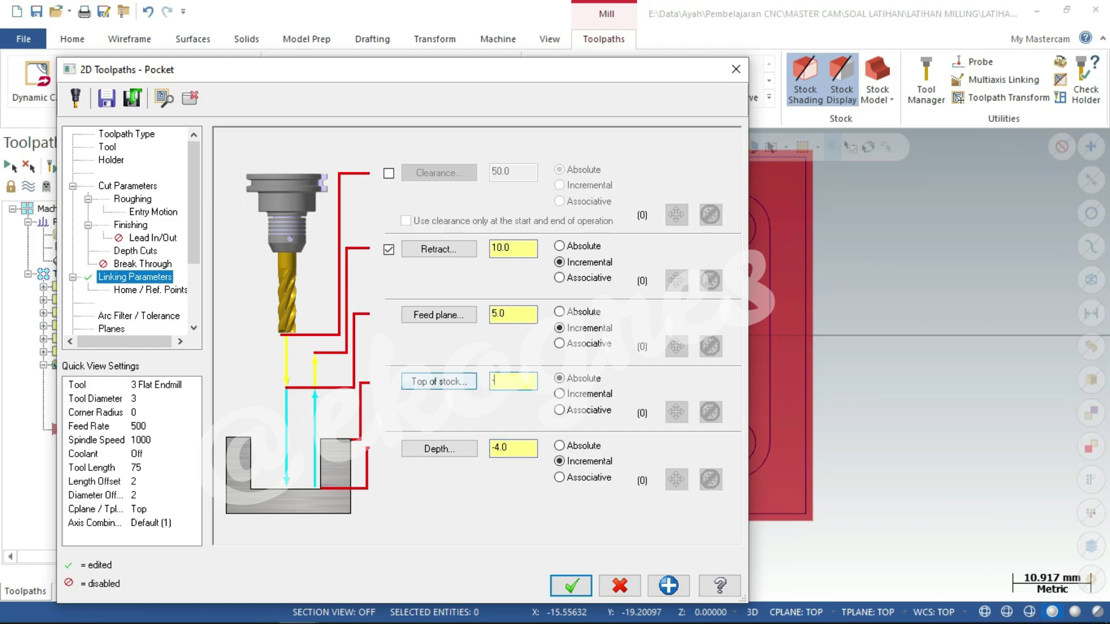
{"action": "type", "text": "-2"}
{"action": "key", "text": "Return"}
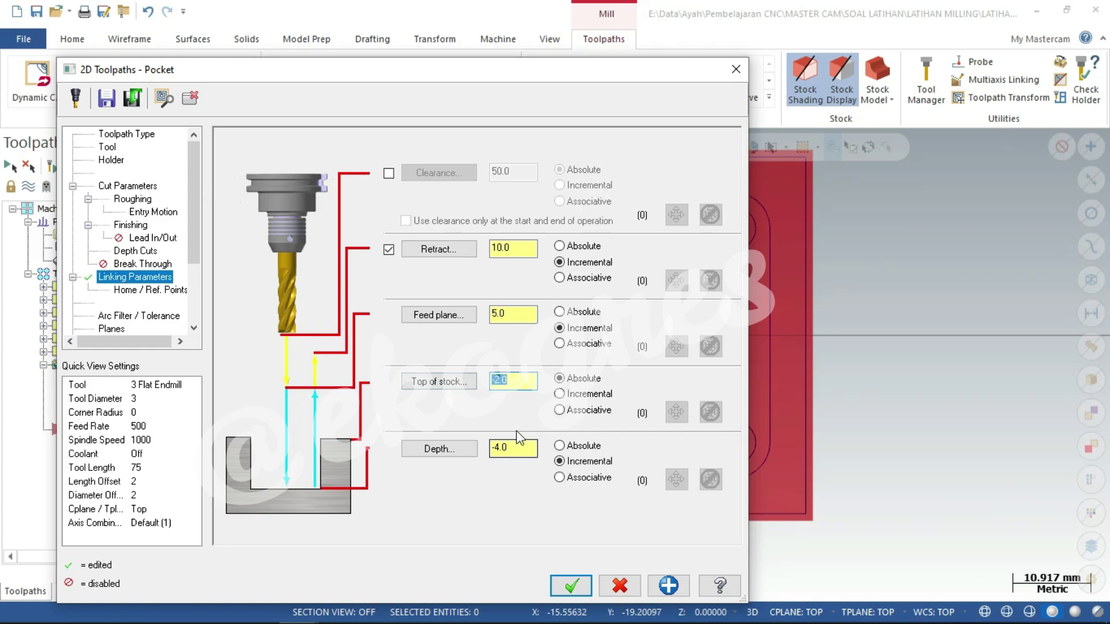
{"action": "left_click", "coordinate": [517, 384]}
{"action": "left_click", "coordinate": [517, 441]}
{"action": "left_click", "coordinate": [578, 589]}
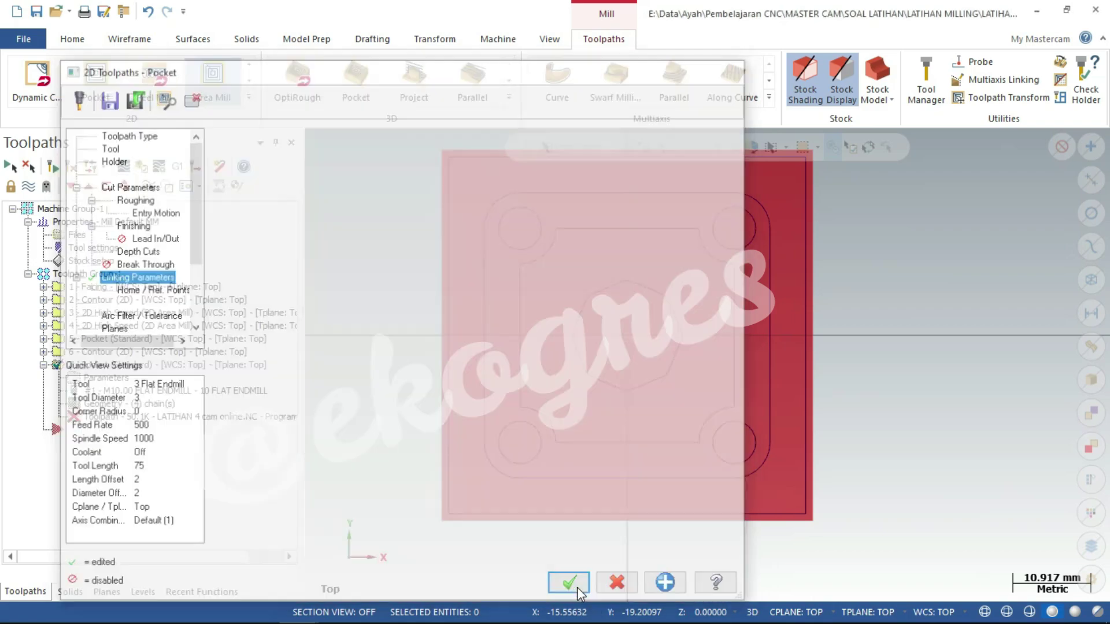
- Regenerate operation 7's toolpath and select all seven operations in isometric view
{"action": "left_click", "coordinate": [52, 168]}
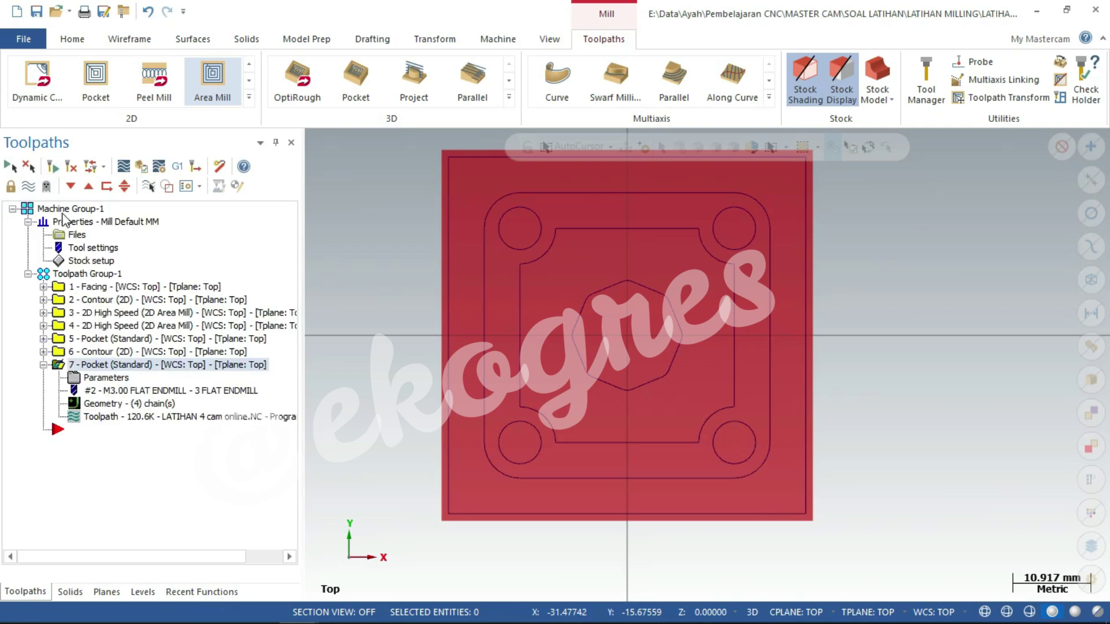
{"action": "left_click", "coordinate": [26, 188]}
{"action": "left_click", "coordinate": [102, 273]}
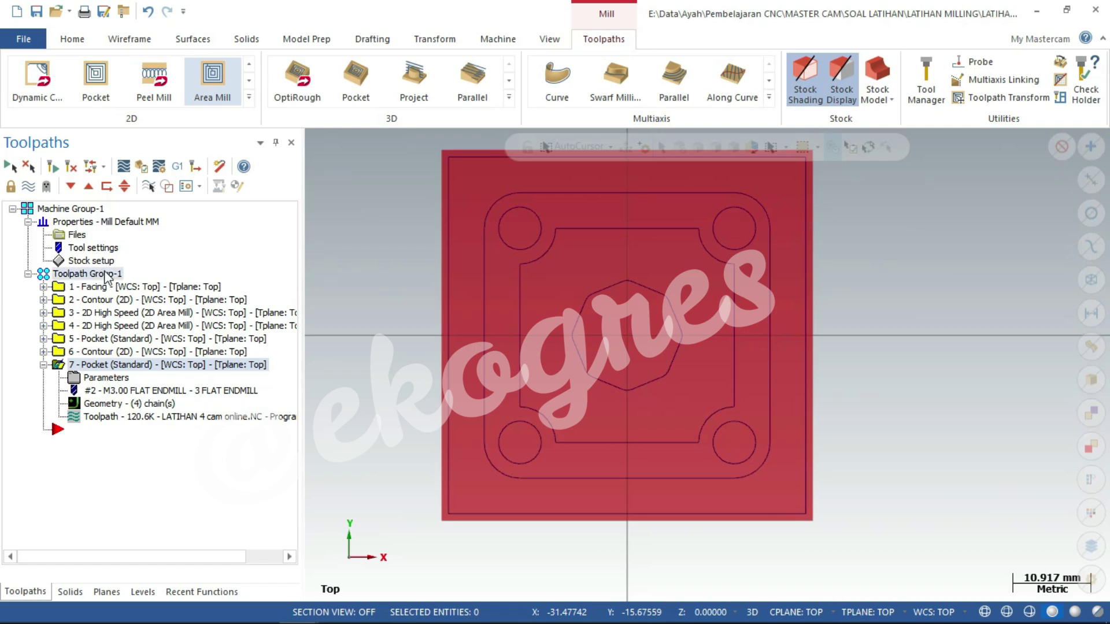
{"action": "right_click", "coordinate": [886, 254]}
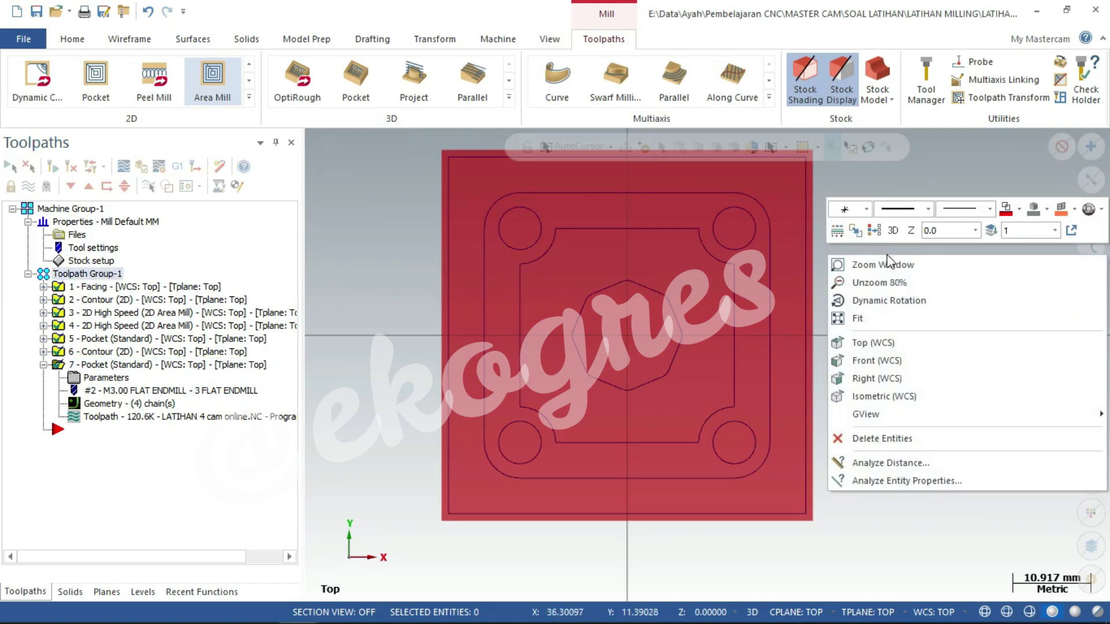
{"action": "left_click", "coordinate": [906, 406]}
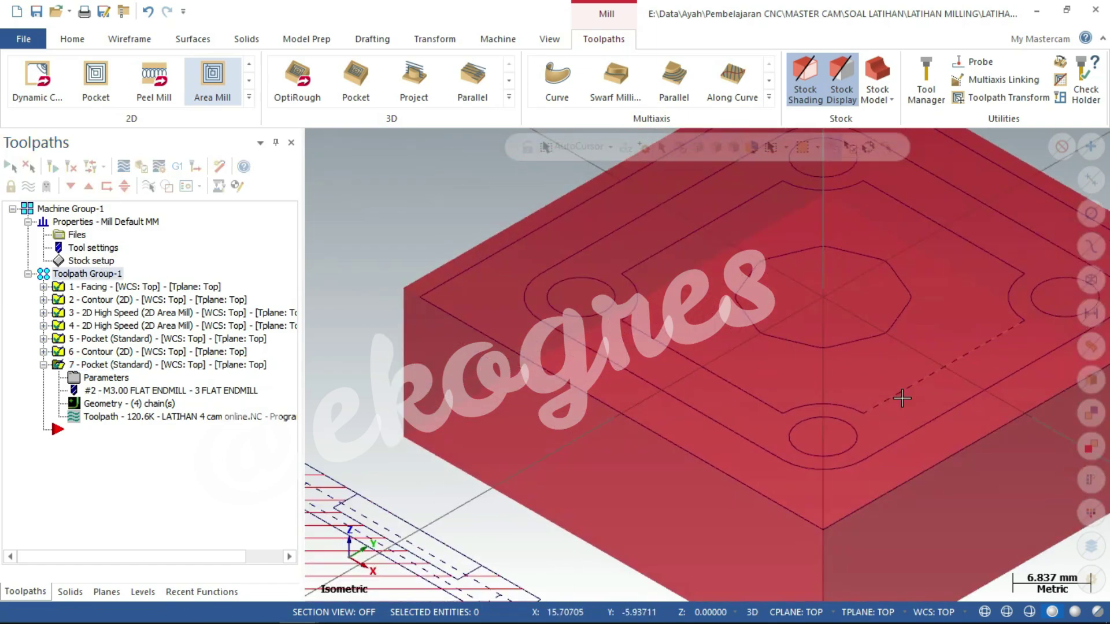
{"action": "scroll", "coordinate": [555, 403], "scroll_direction": "down", "scroll_amount": 2}
{"action": "scroll", "coordinate": [411, 385], "scroll_direction": "down", "scroll_amount": 1}
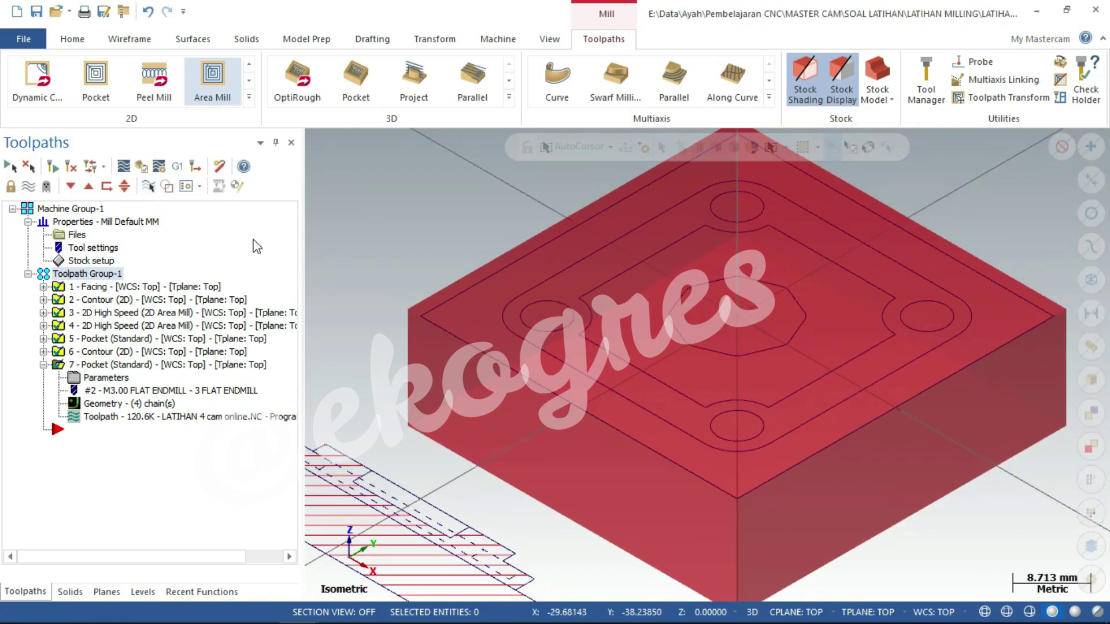
- Simulate all seven operations through 1320 moves, then zoom in on the four cut corner holes
{"action": "left_click", "coordinate": [141, 165]}
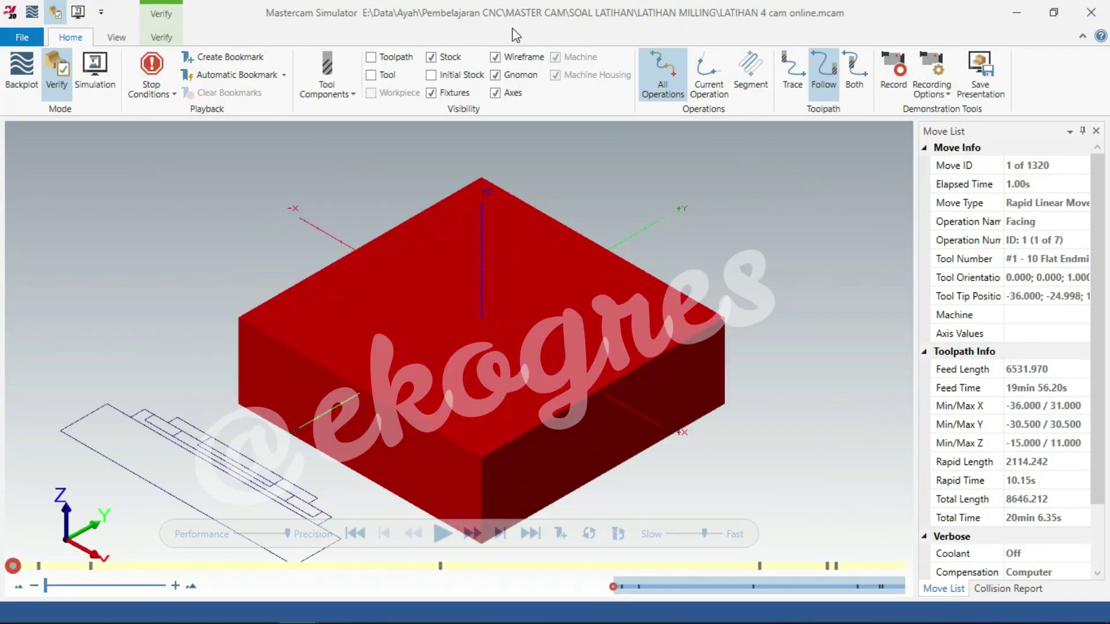
{"action": "left_click", "coordinate": [443, 535]}
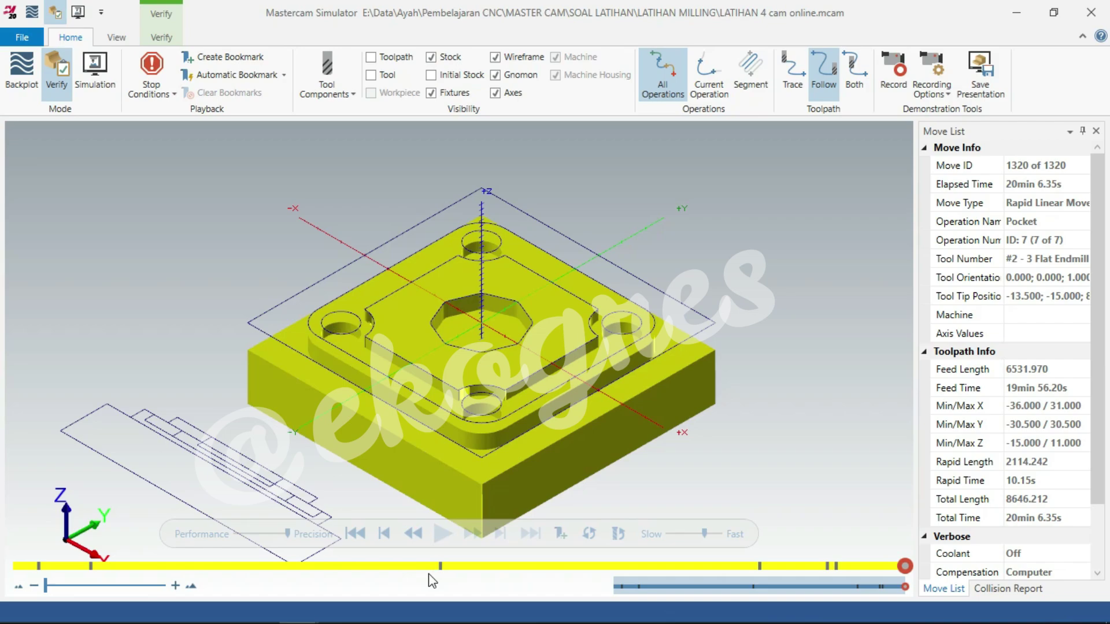
{"action": "scroll", "coordinate": [336, 338], "scroll_direction": "up", "scroll_amount": 3}
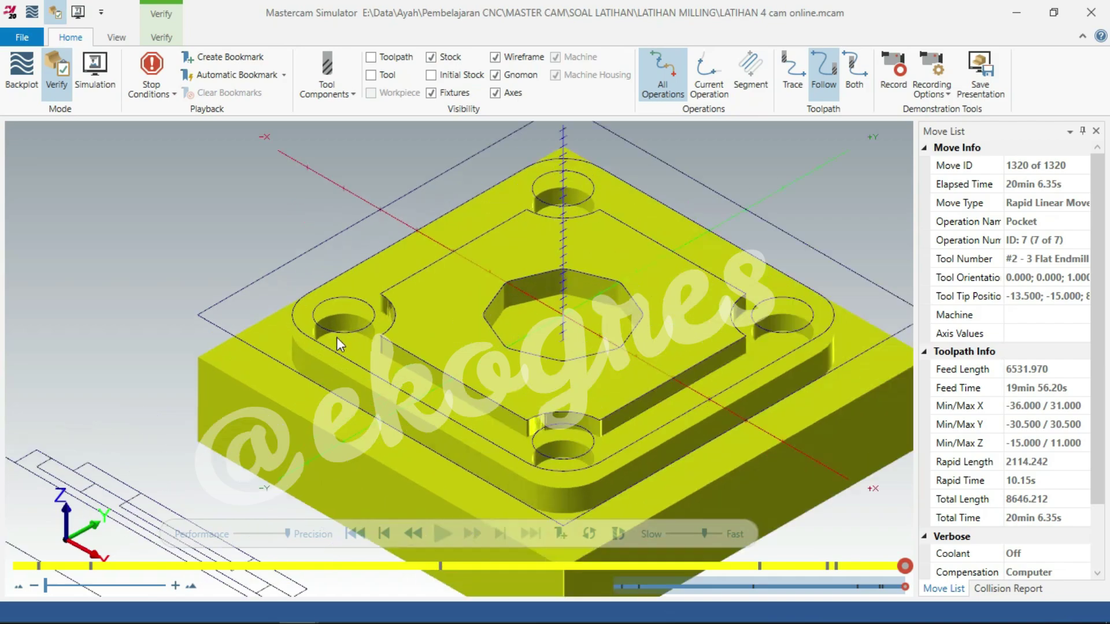
{"action": "scroll", "coordinate": [336, 338], "scroll_direction": "up", "scroll_amount": 2}
{"action": "scroll", "coordinate": [336, 338], "scroll_direction": "down", "scroll_amount": 5}
{"action": "scroll", "coordinate": [307, 351], "scroll_direction": "up", "scroll_amount": 1}
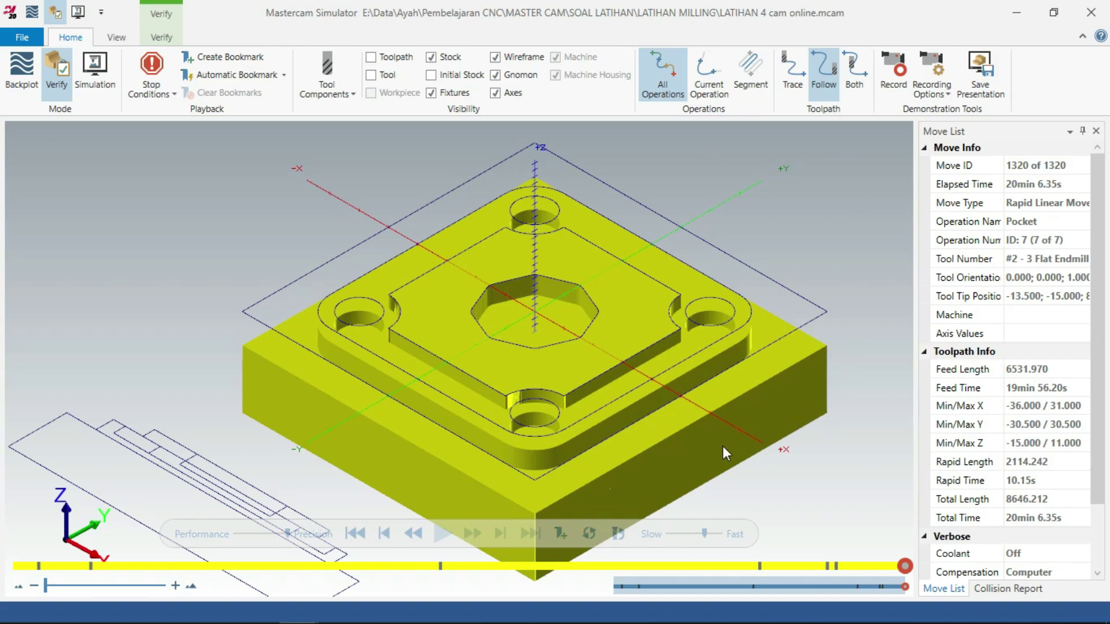
{"action": "left_click", "coordinate": [358, 533]}
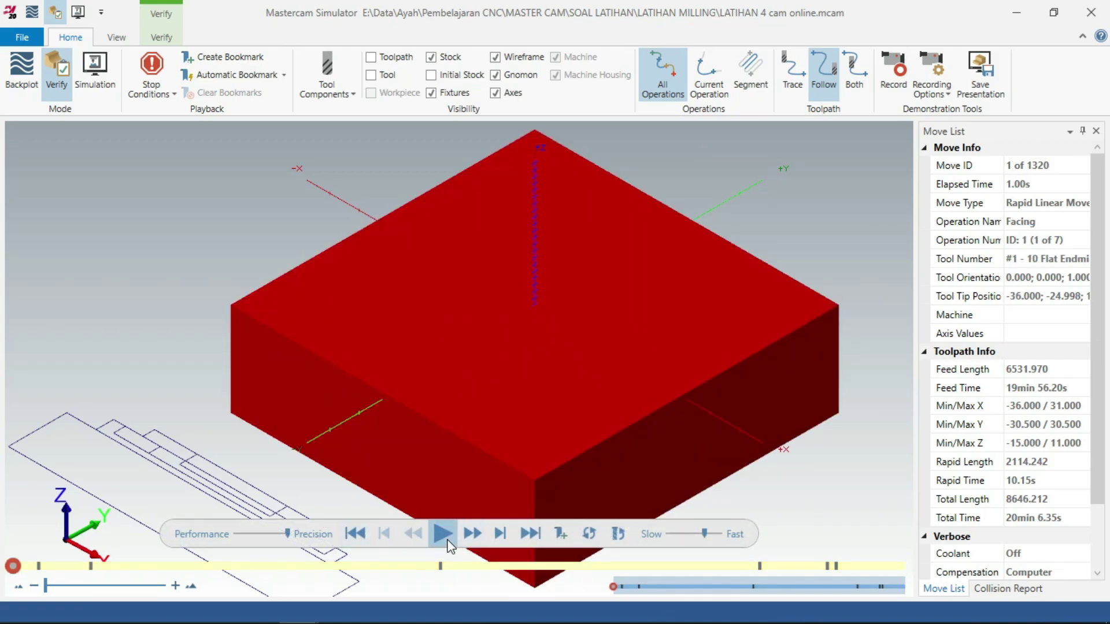
{"action": "left_click", "coordinate": [448, 542]}
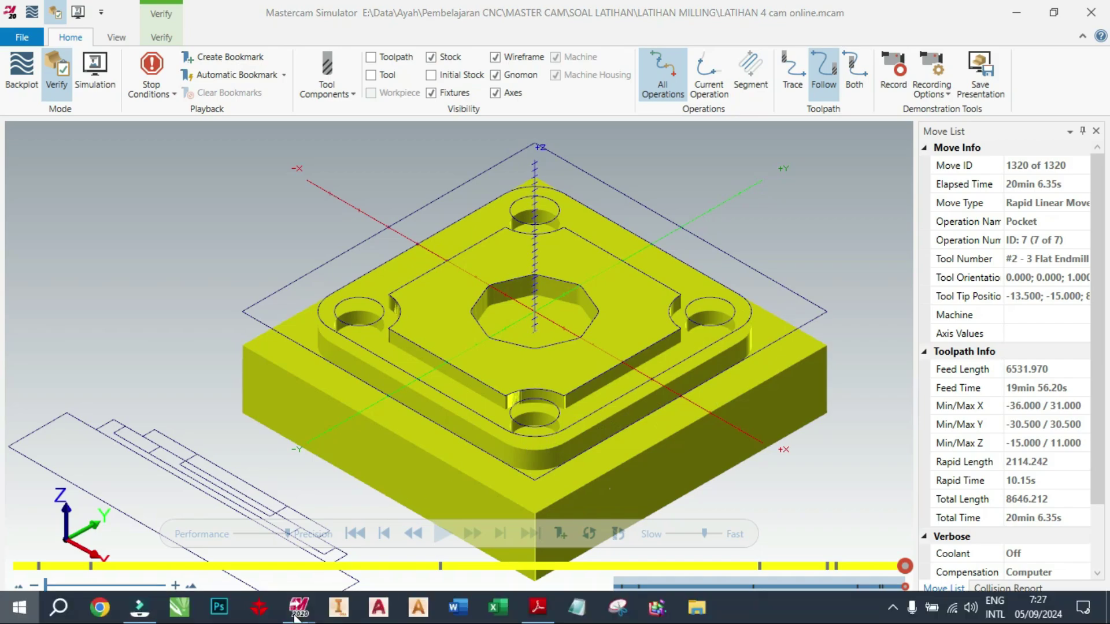
- Return to the main Mastercam window in Top (WCS) view, zoomed out, with operation 7 collapsed
{"action": "key", "text": "super"}
{"action": "left_click", "coordinate": [272, 546]}
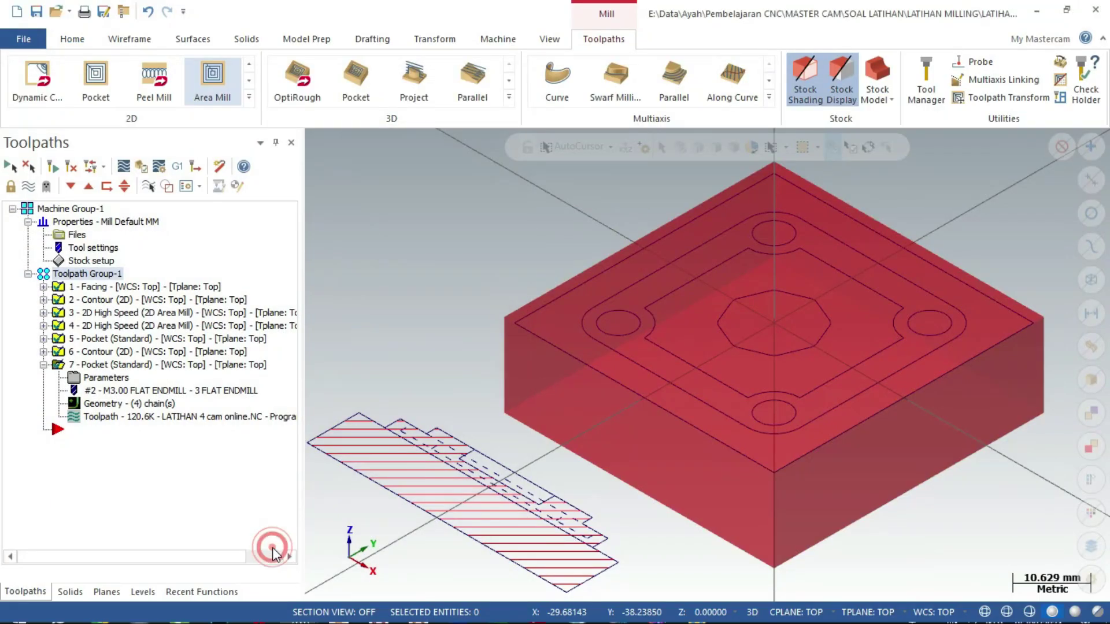
{"action": "right_click", "coordinate": [502, 330]}
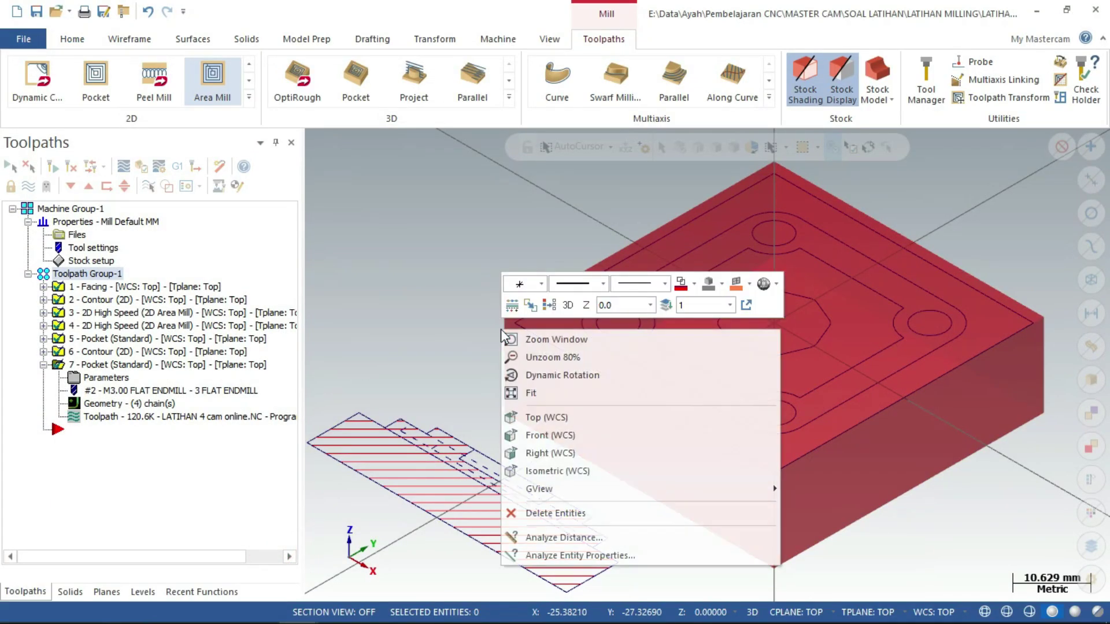
{"action": "left_click", "coordinate": [544, 420]}
{"action": "scroll", "coordinate": [585, 533], "scroll_direction": "down", "scroll_amount": 1}
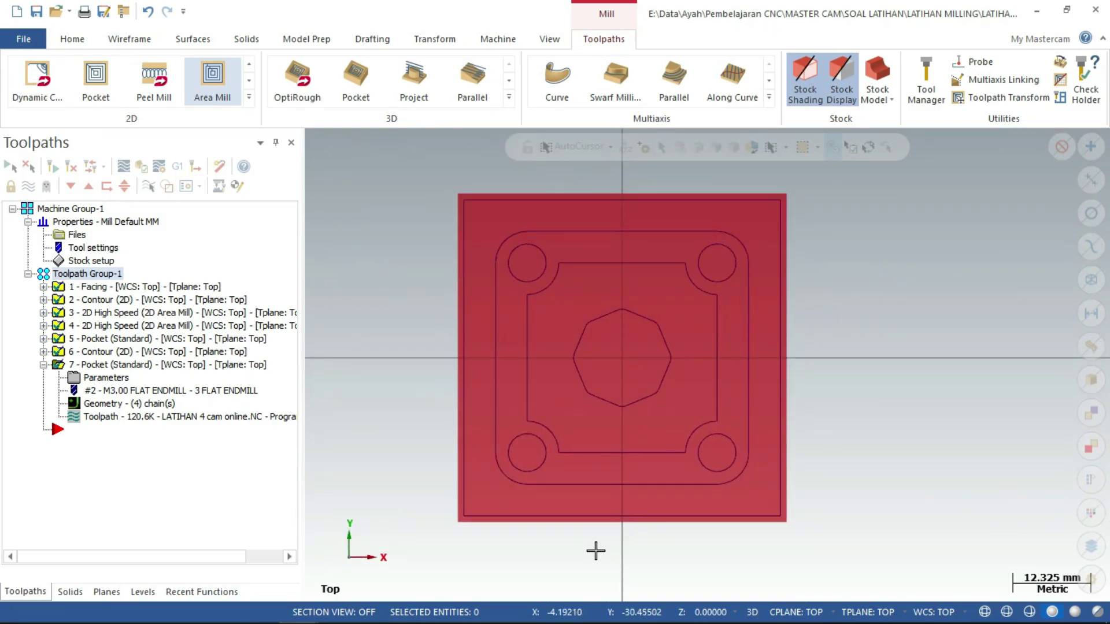
{"action": "scroll", "coordinate": [595, 551], "scroll_direction": "down", "scroll_amount": 1}
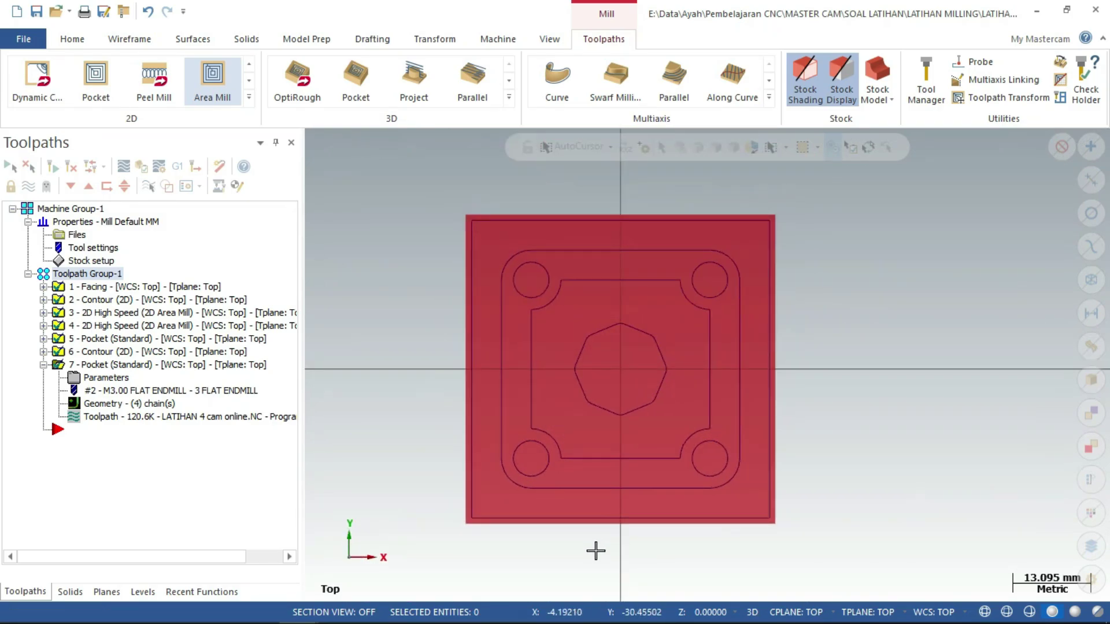
{"action": "left_click", "coordinate": [43, 365]}
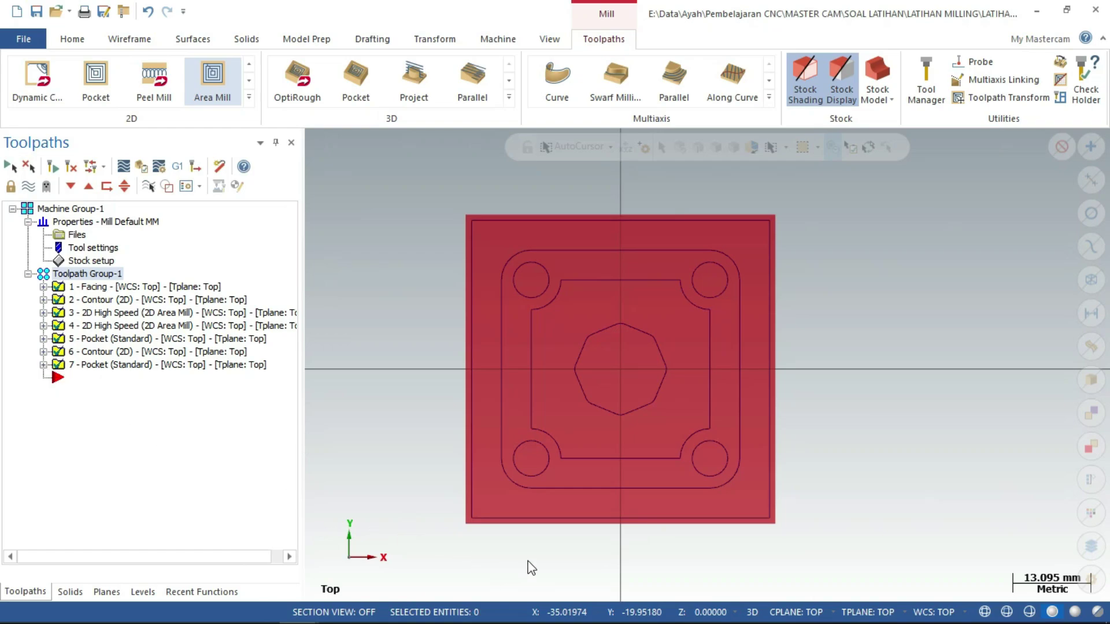